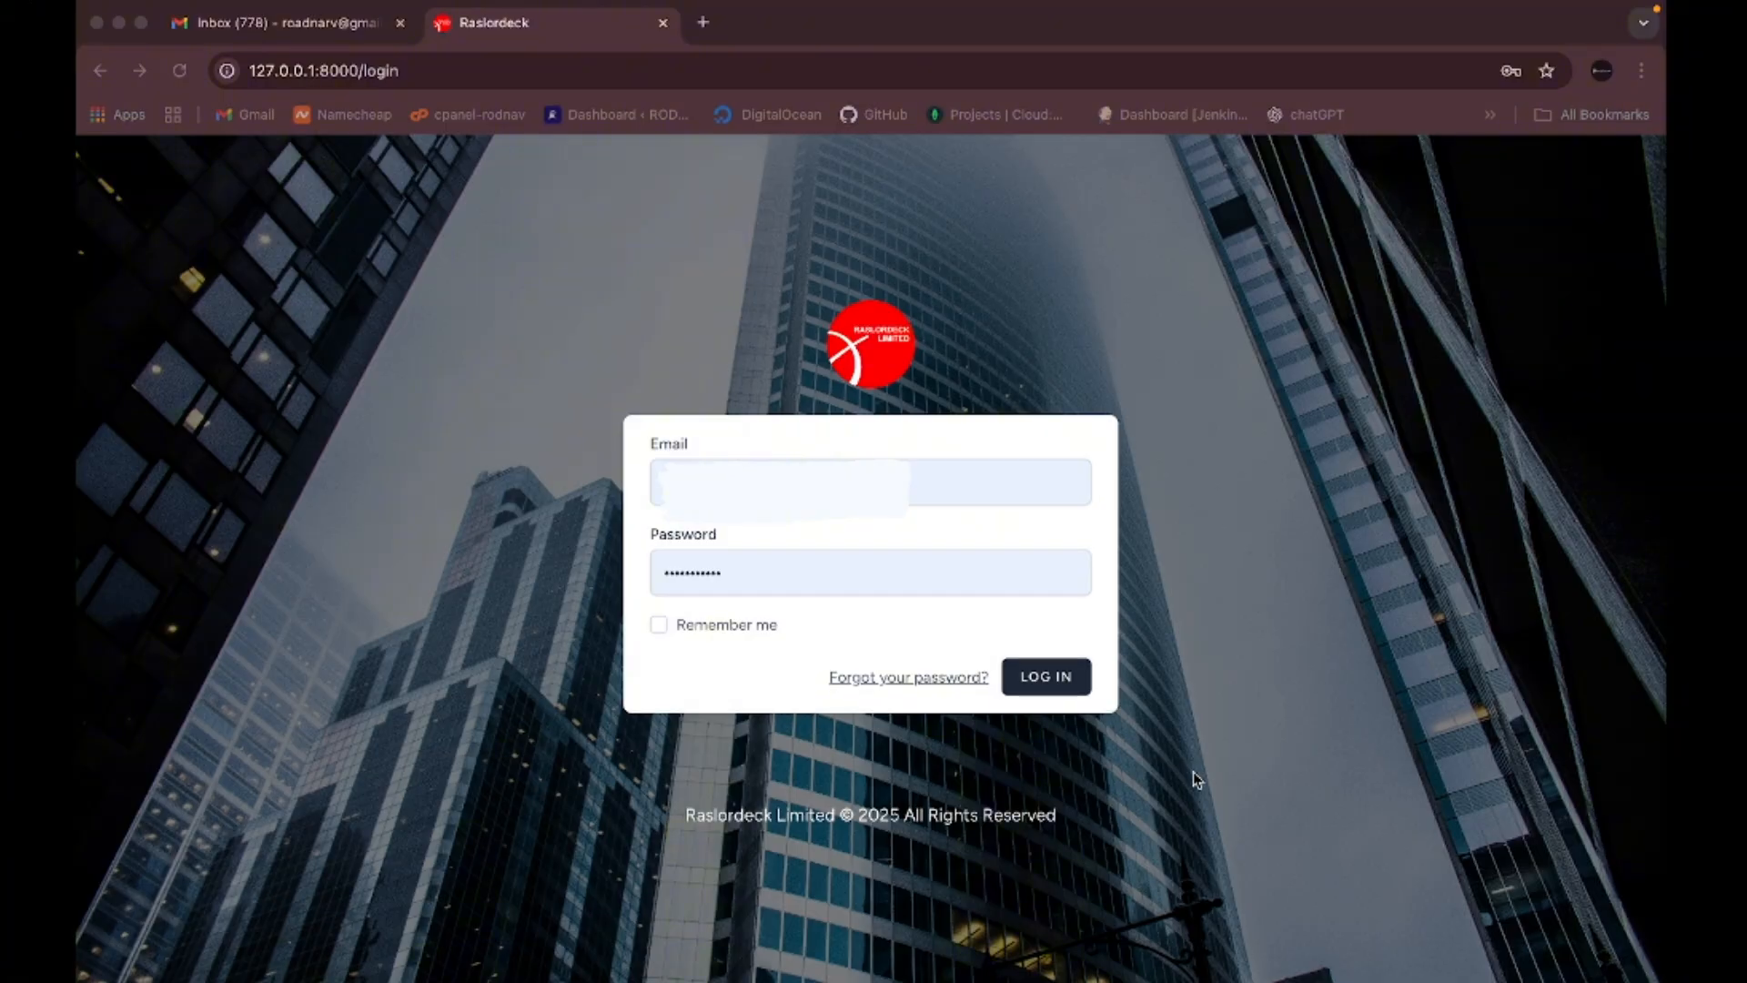
- Log in to Raslordeck from the Chrome login page to reach the Dashboard Overview
click(1118, 747)
click(1046, 678)
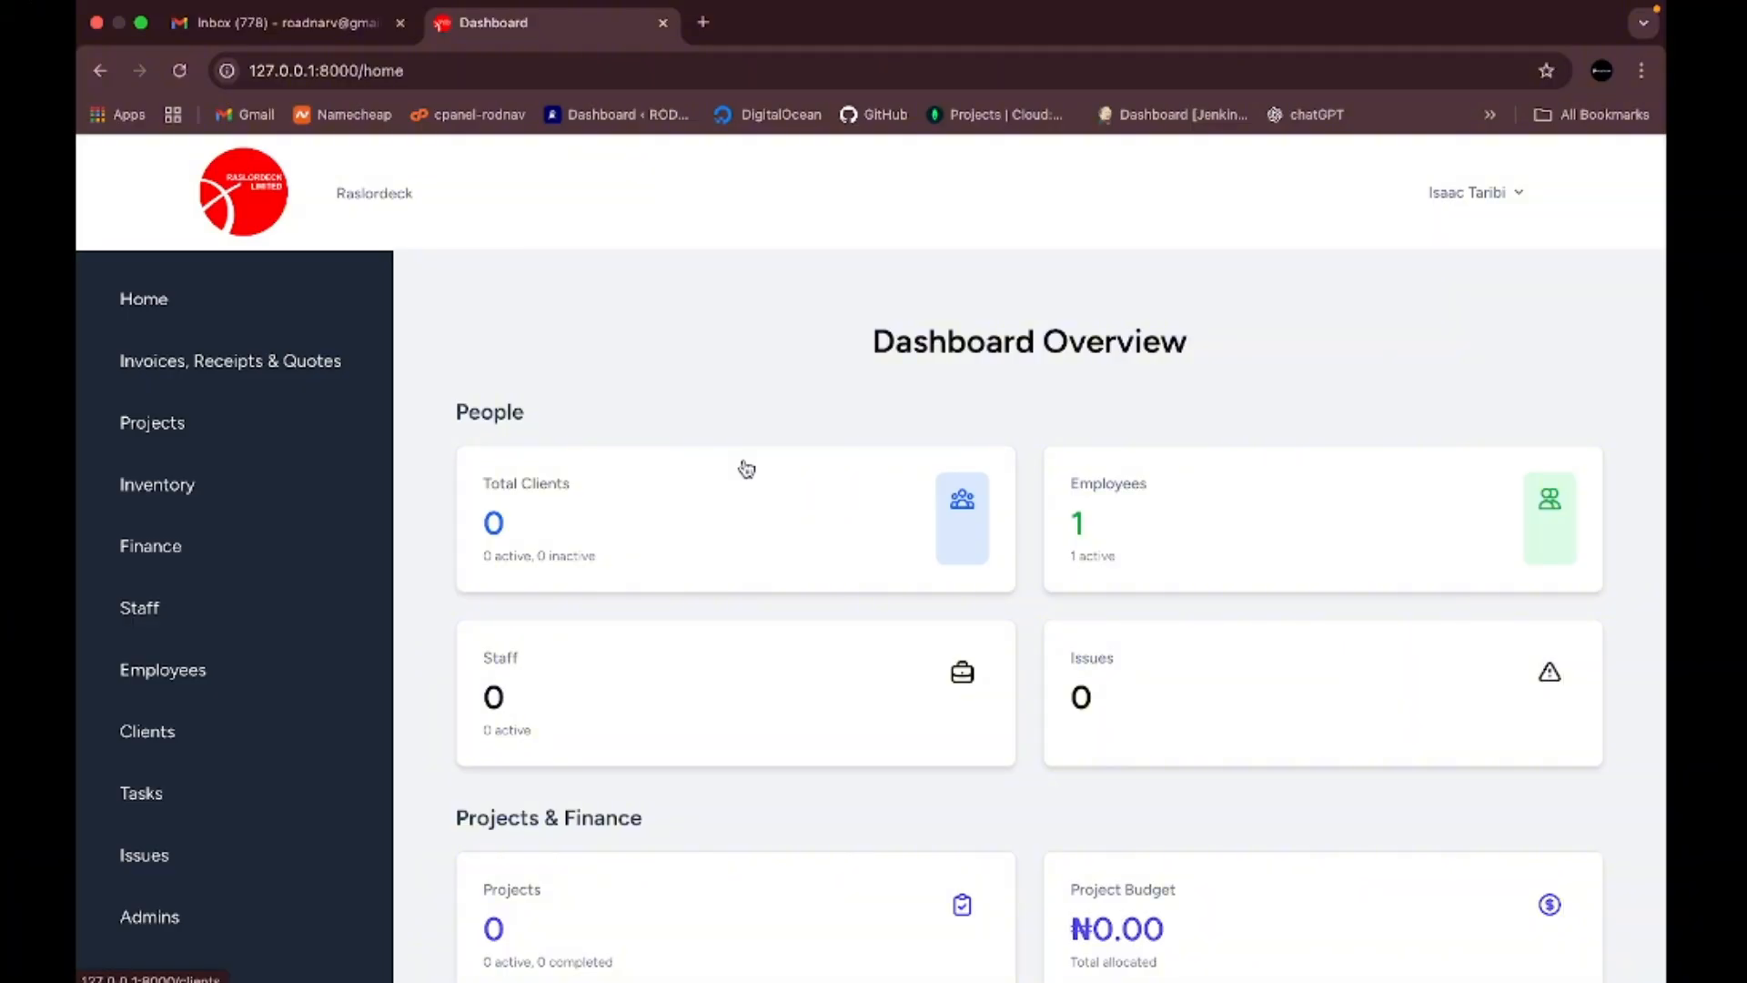
scroll(746, 469, down, 2)
scroll(746, 469, up, 2)
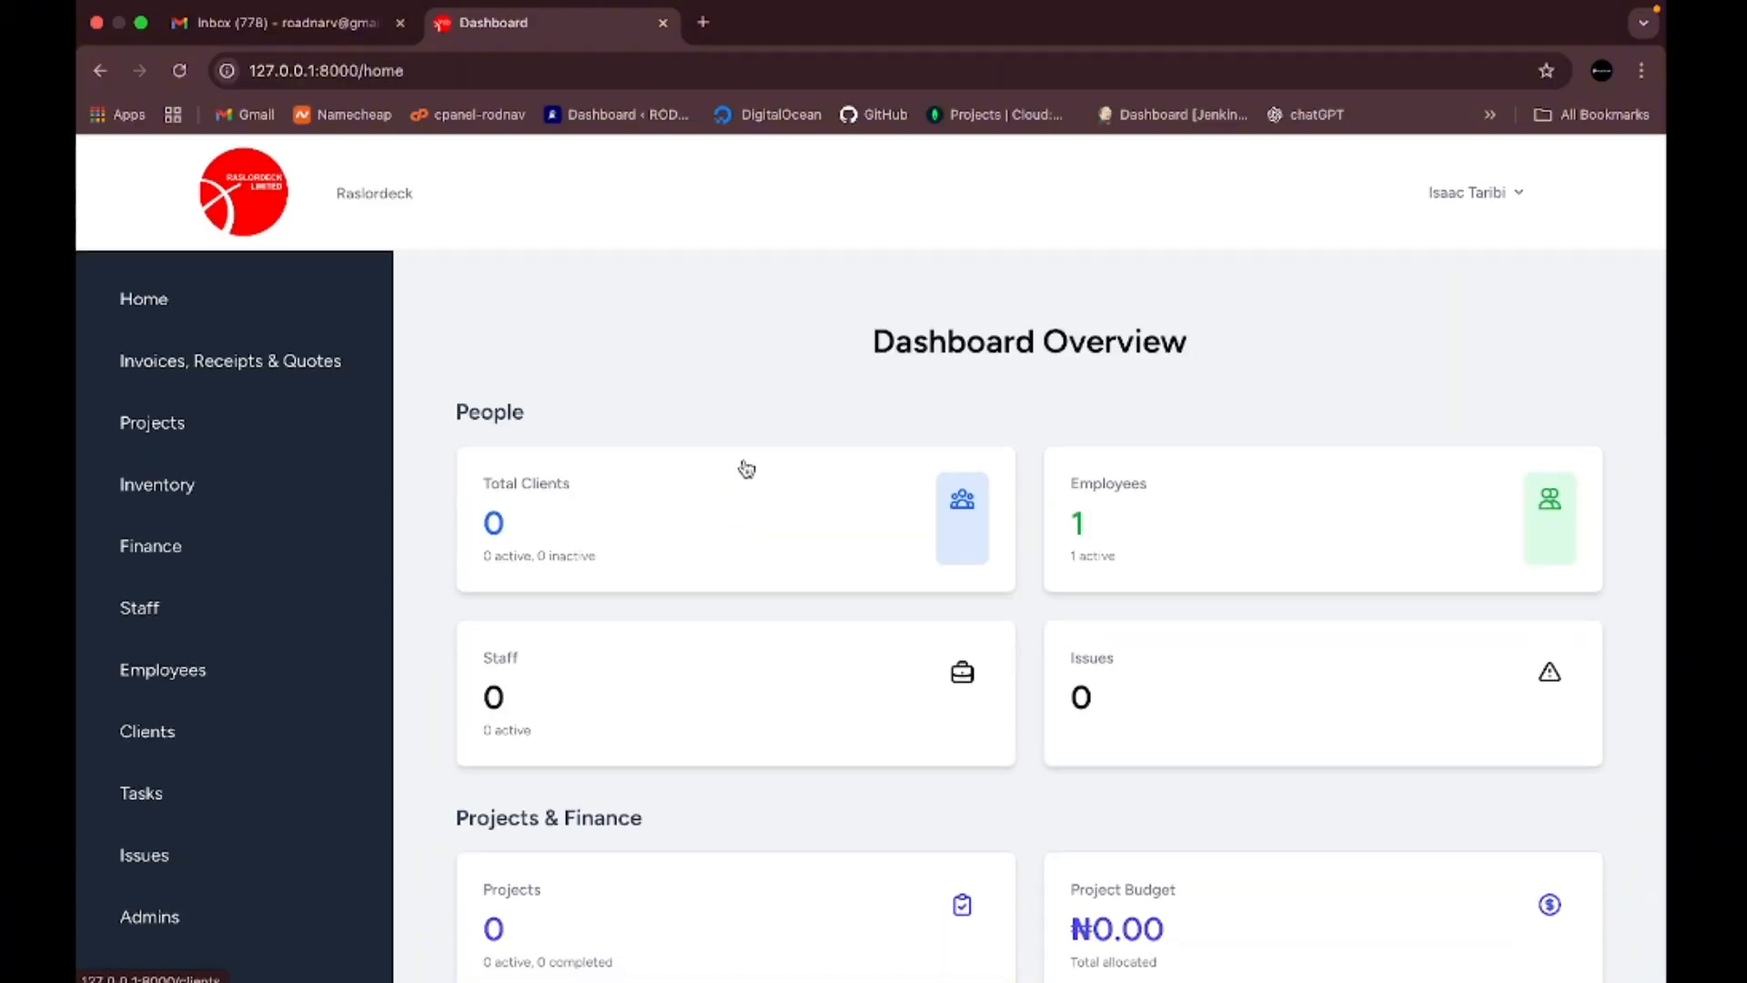
- From Invoices, Receipts & Quotes, start a new invoice/quote form
click(297, 369)
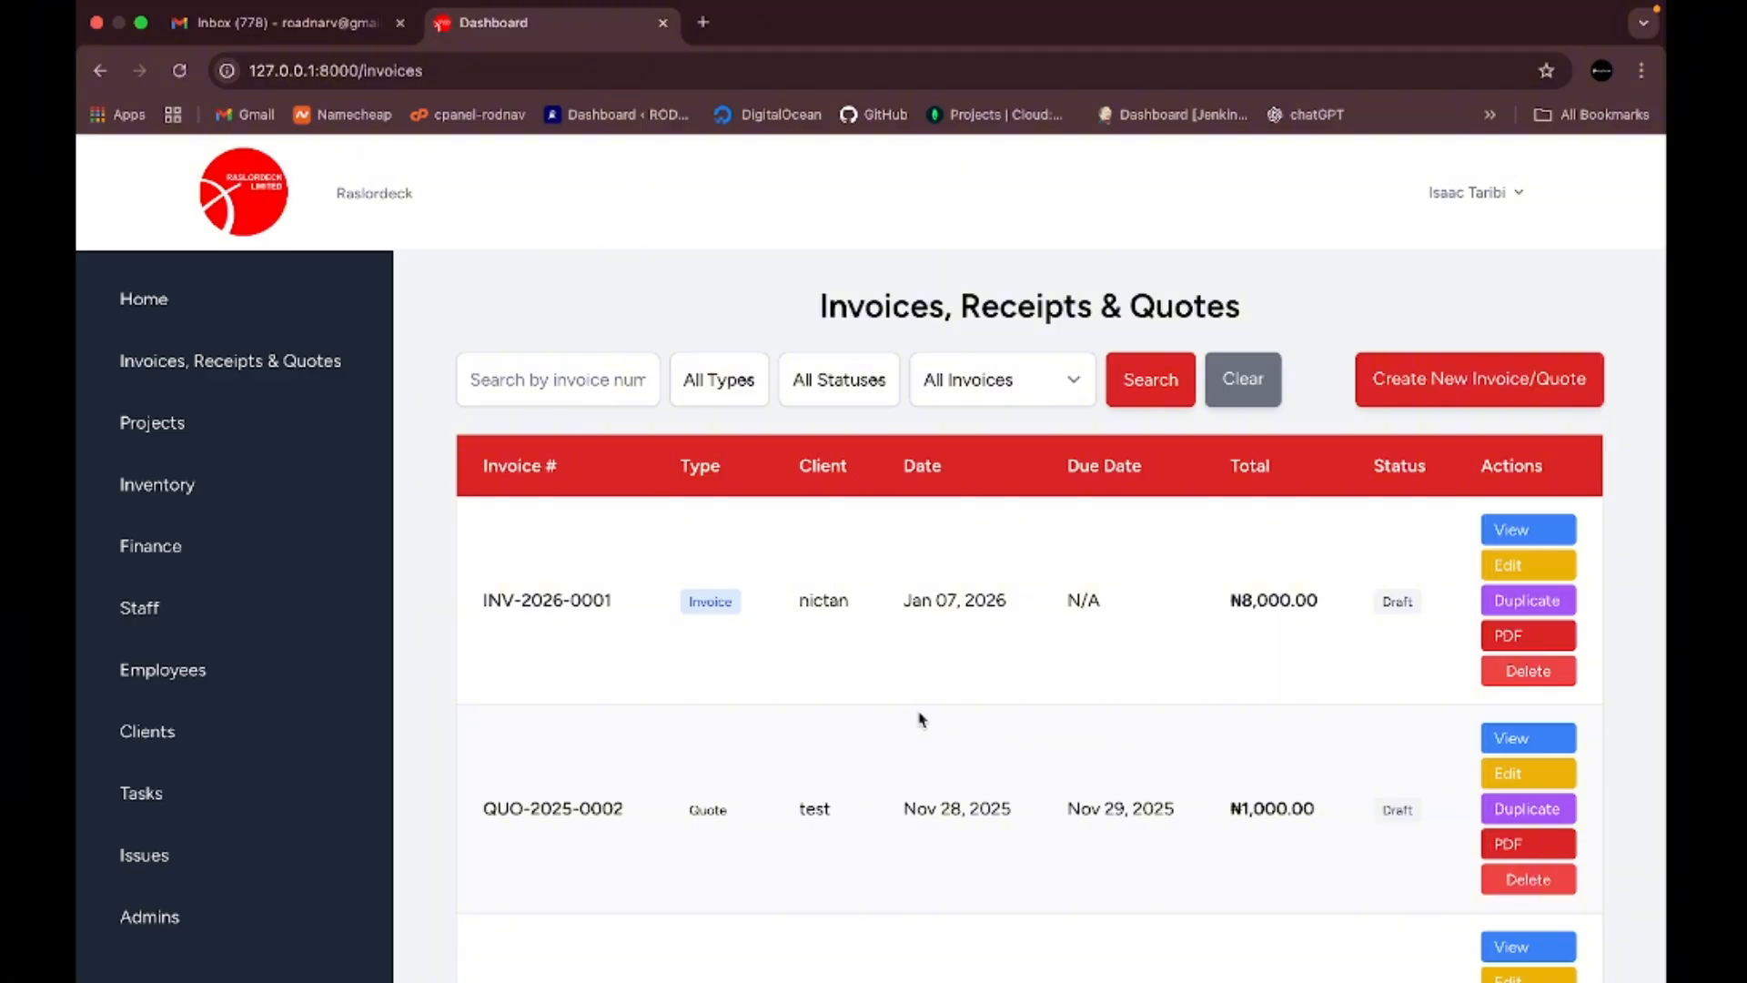
click(1431, 390)
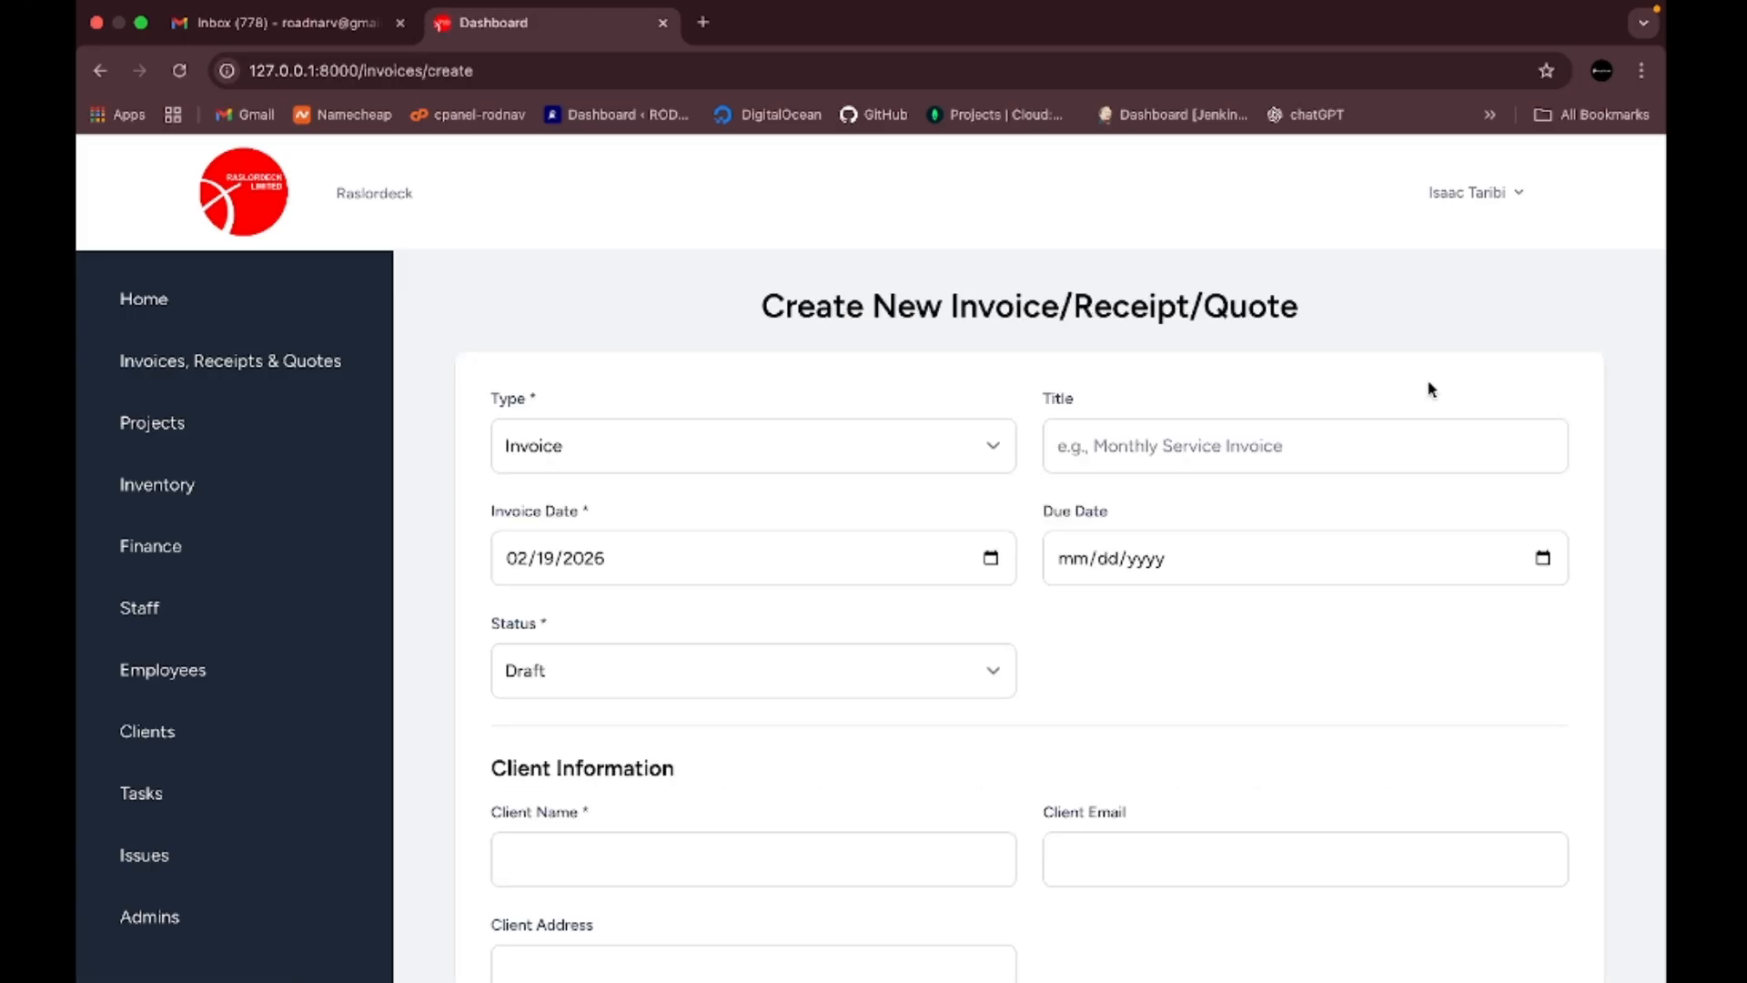
- Keep the document type as Invoice and title it 'Purchase of building materials'
click(959, 446)
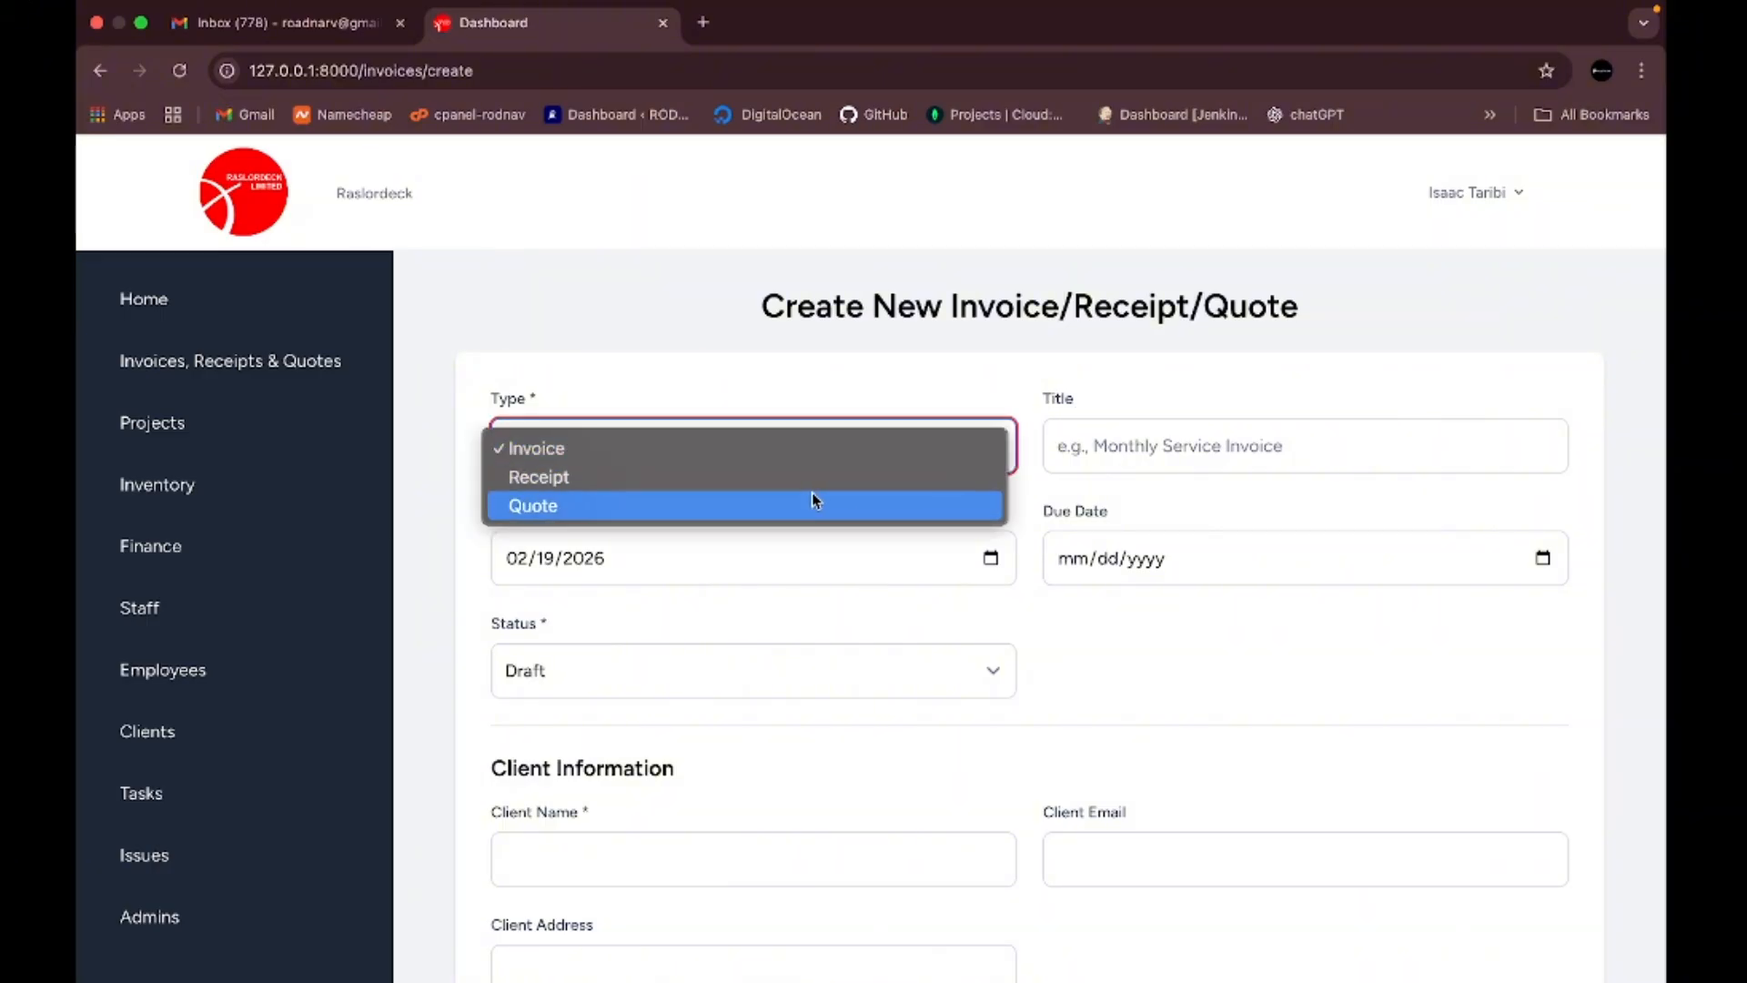
click(763, 371)
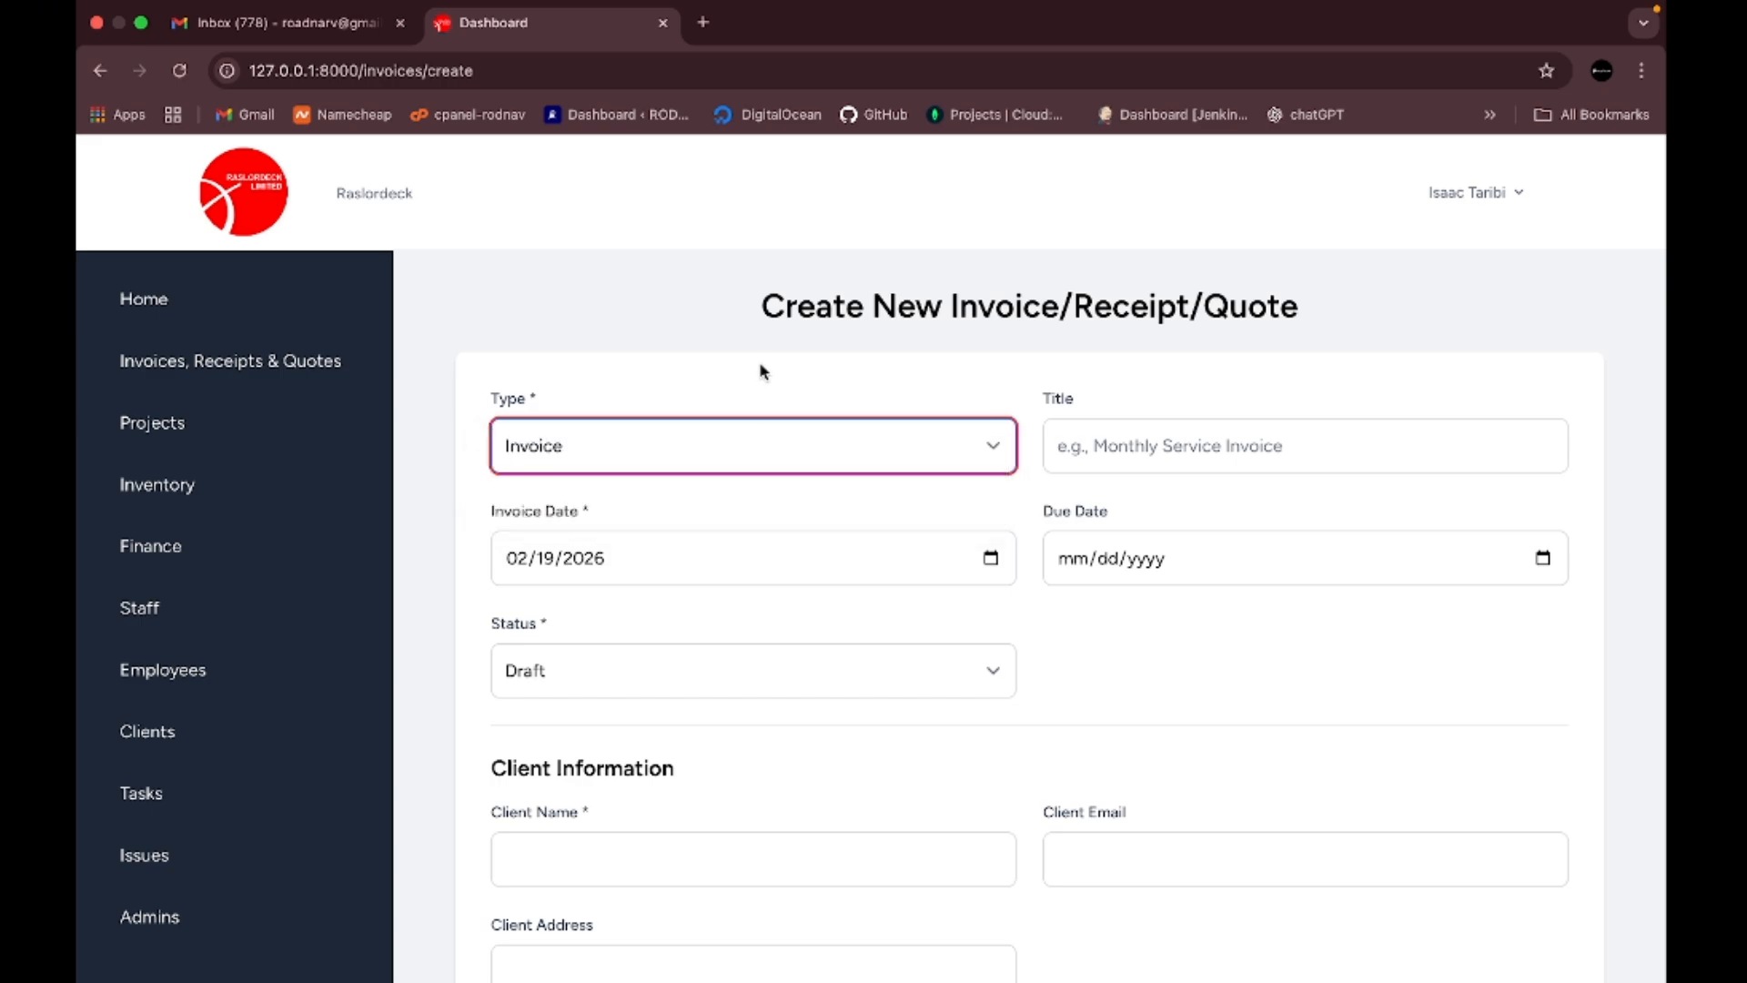
click(1140, 447)
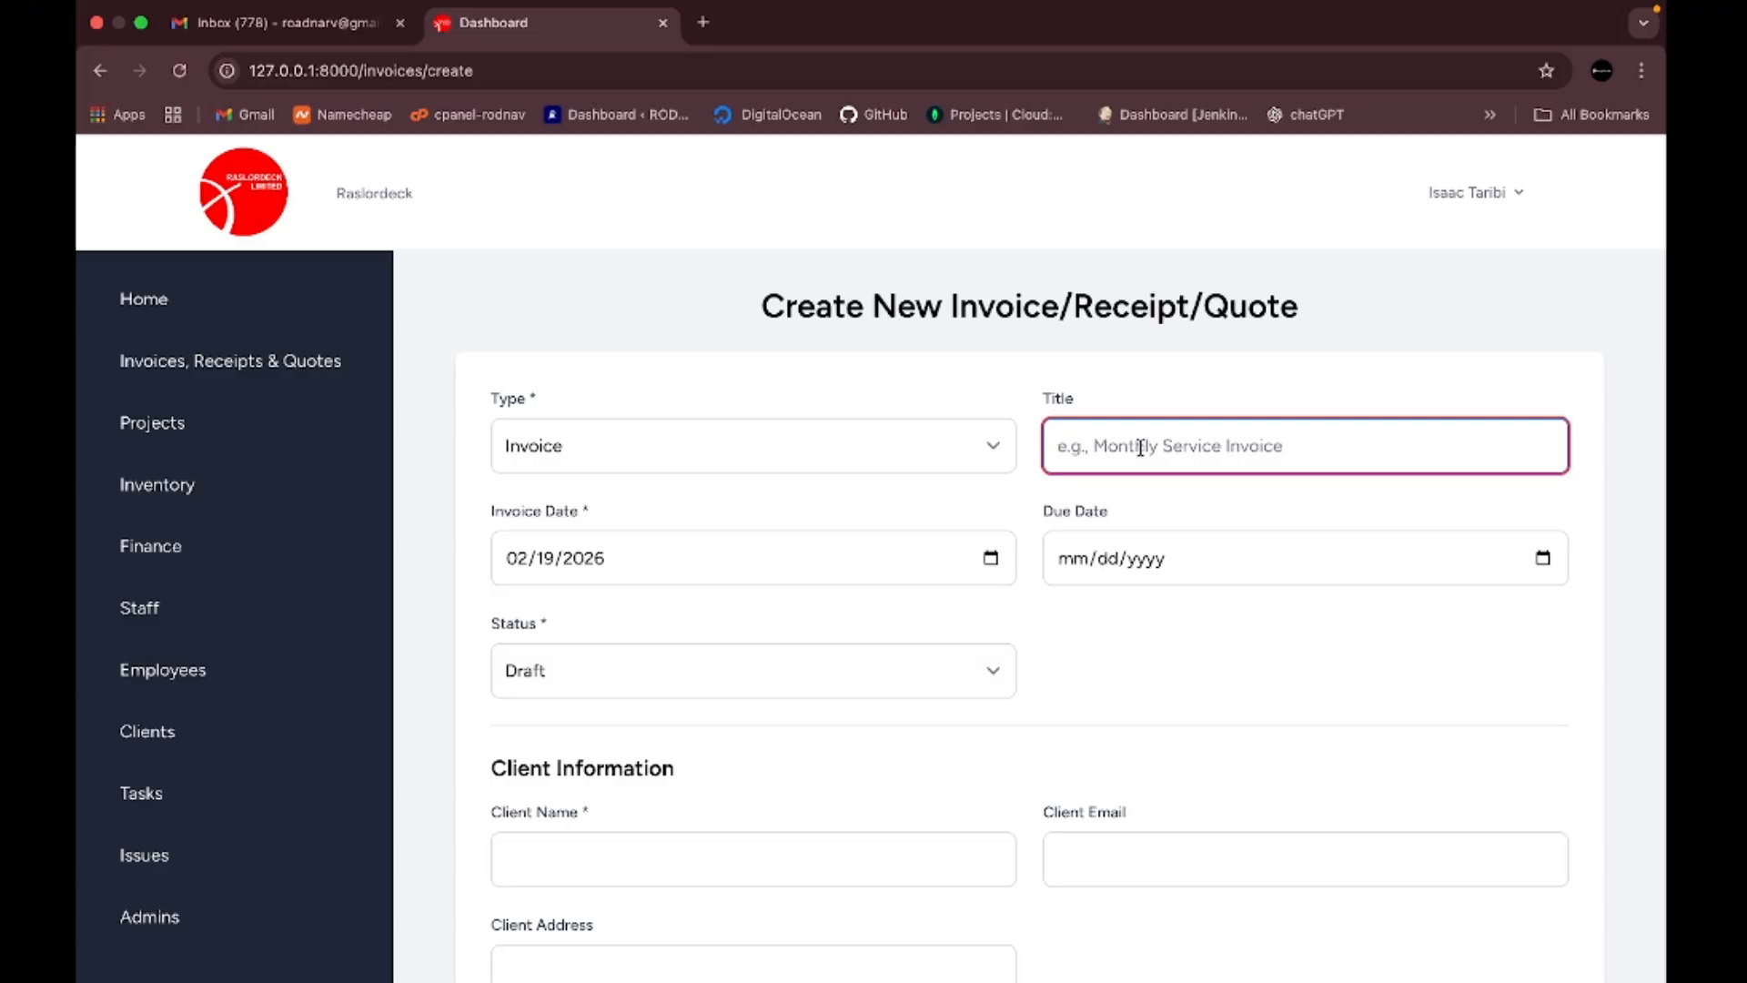
text(Purch)
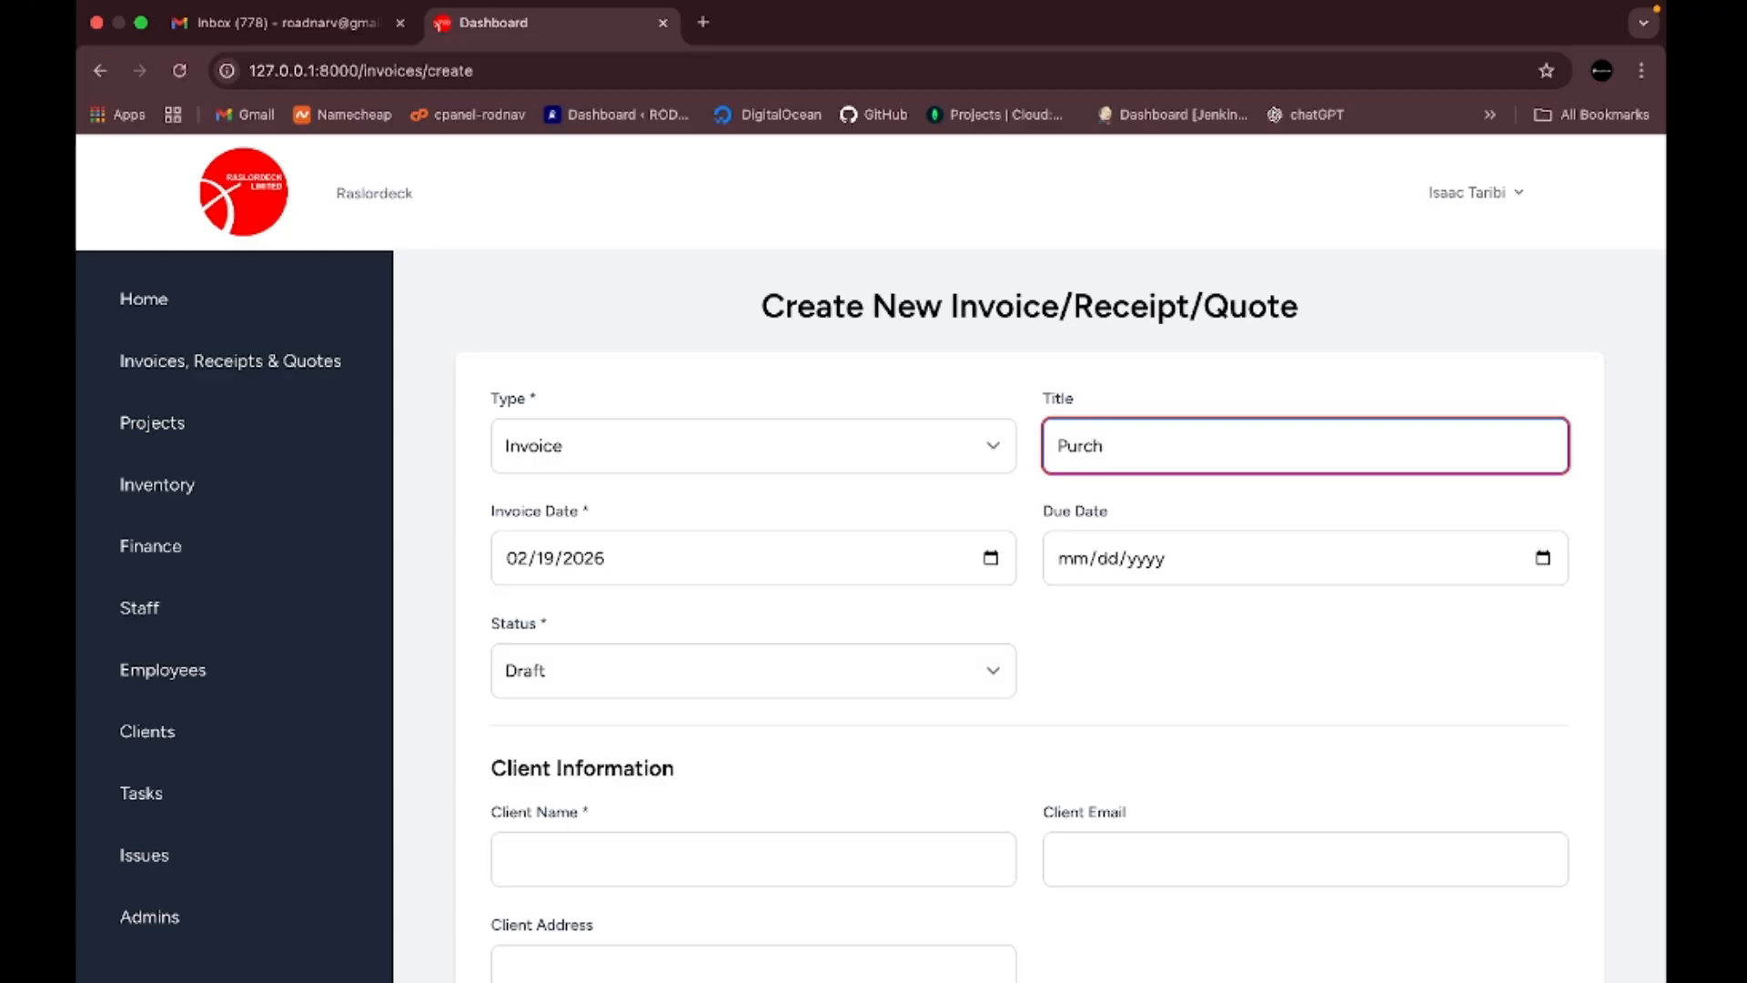
text(ase of building materia)
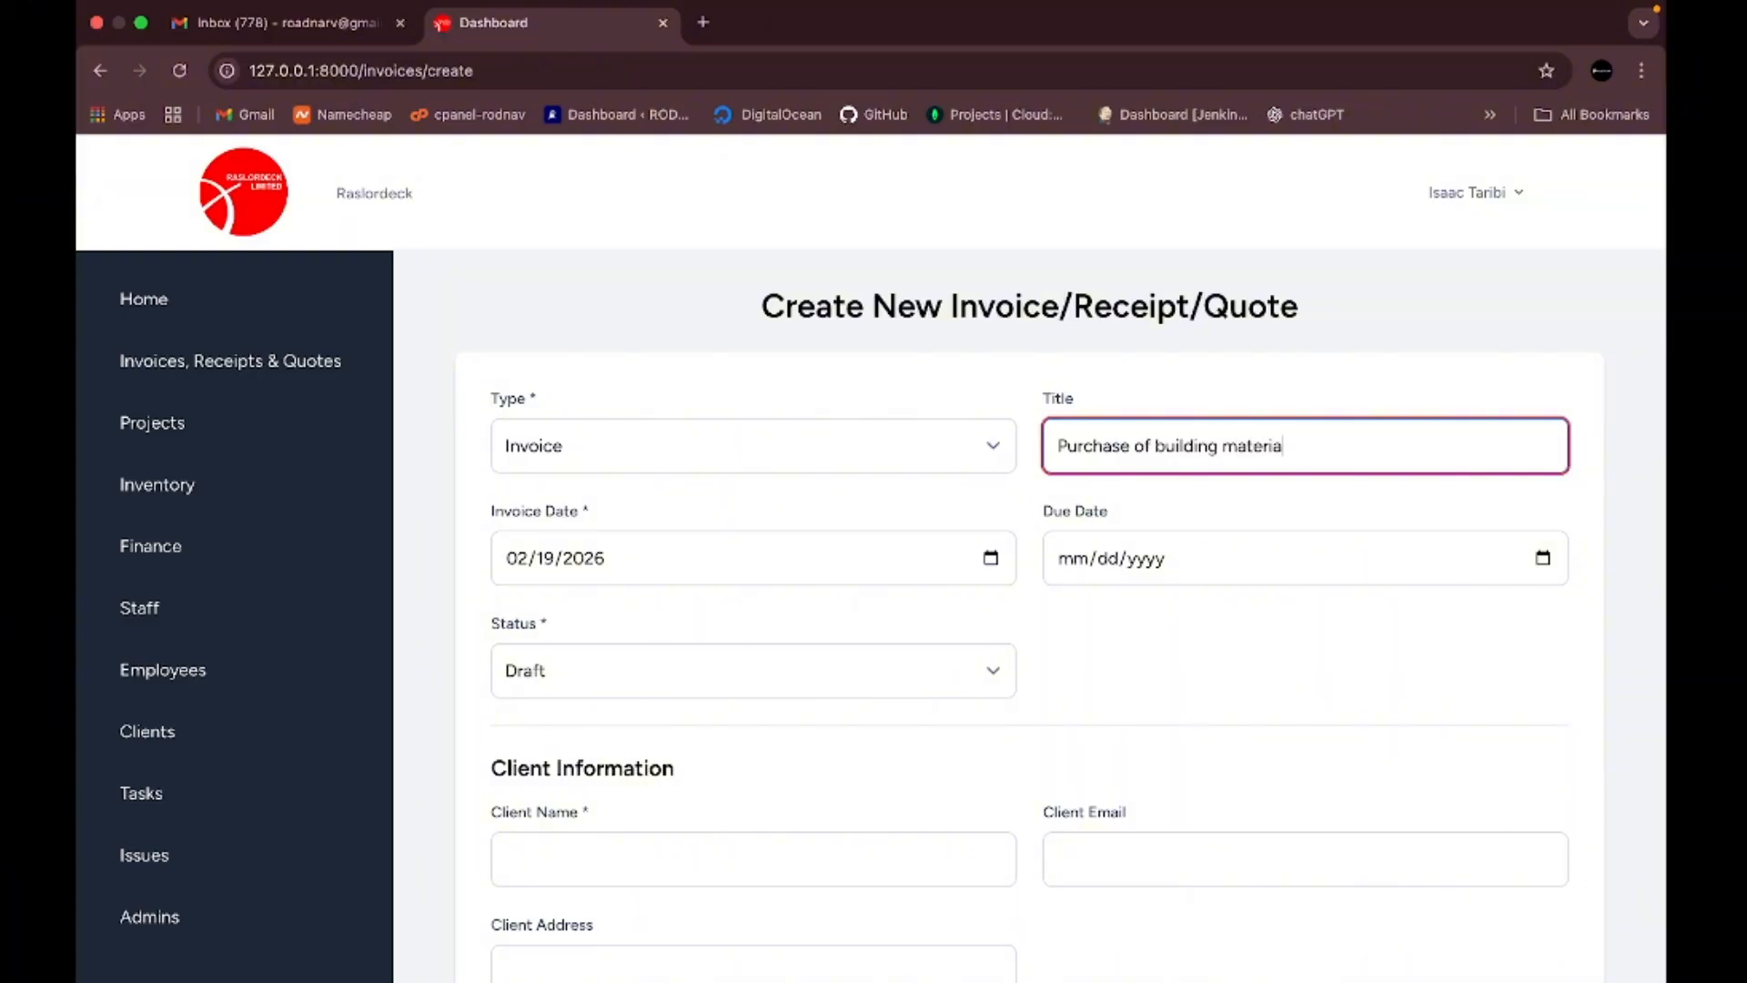
text(ls)
- Set the invoice due date to 02/28/2026 and its status to Sent
scroll(838, 611, down, 1)
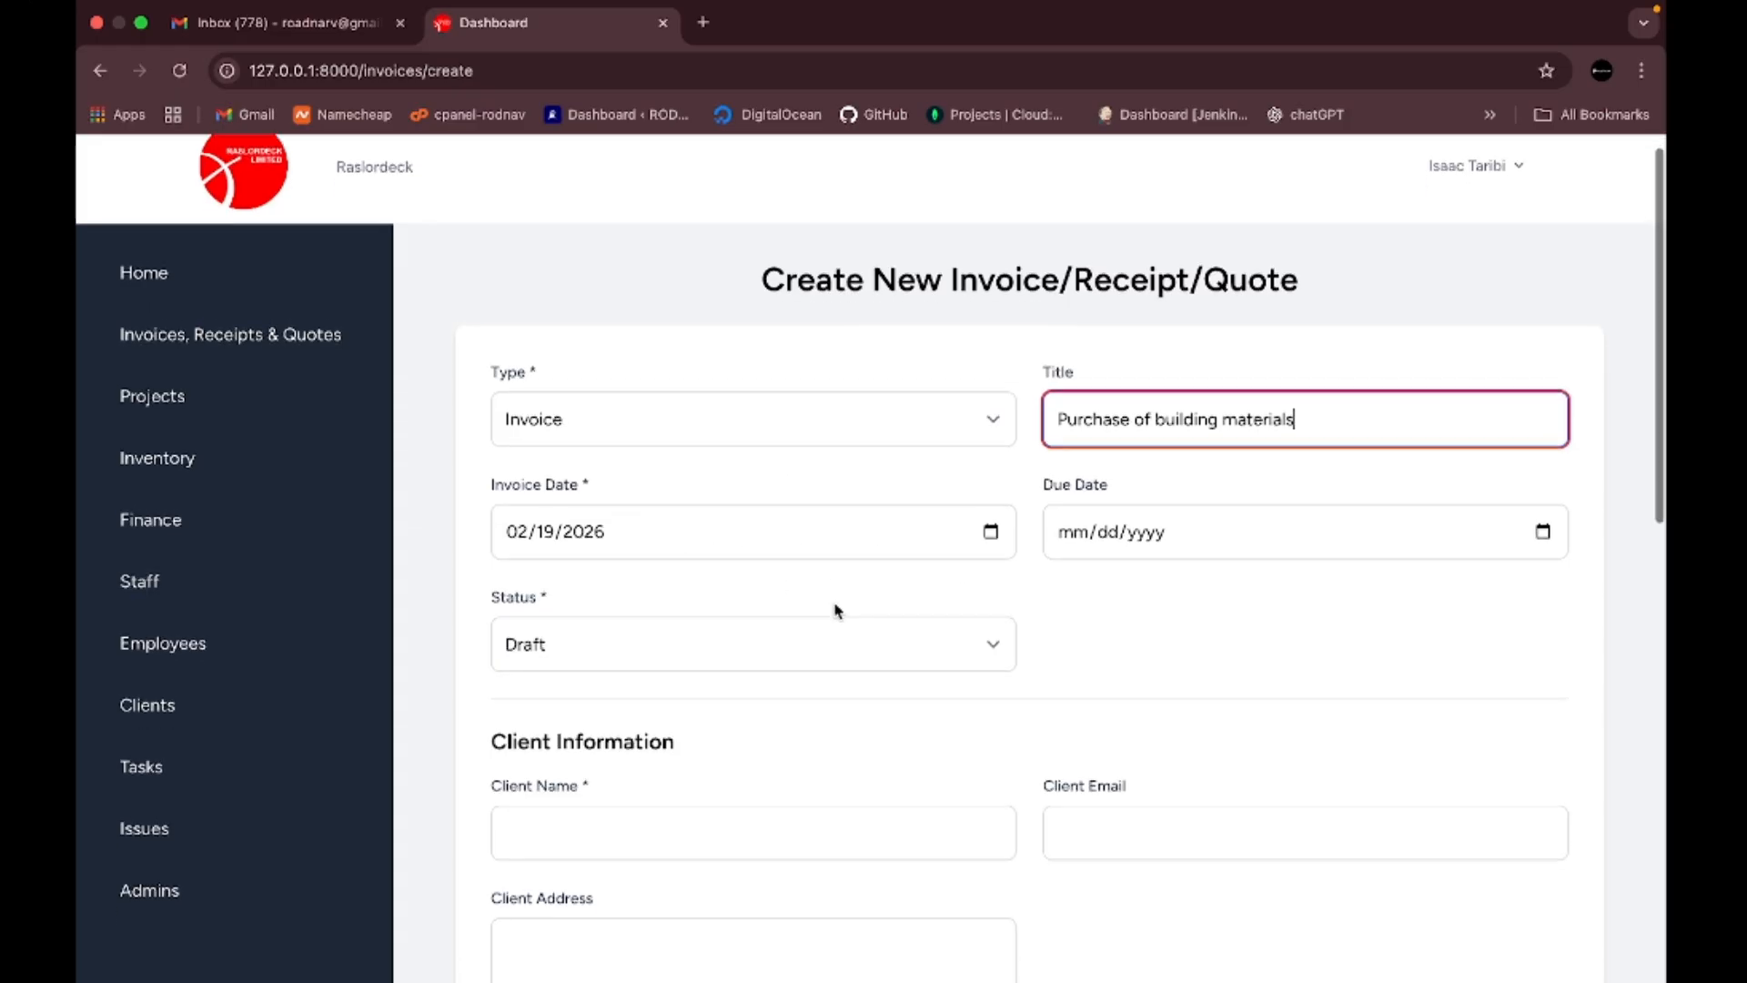
scroll(838, 611, down, 1)
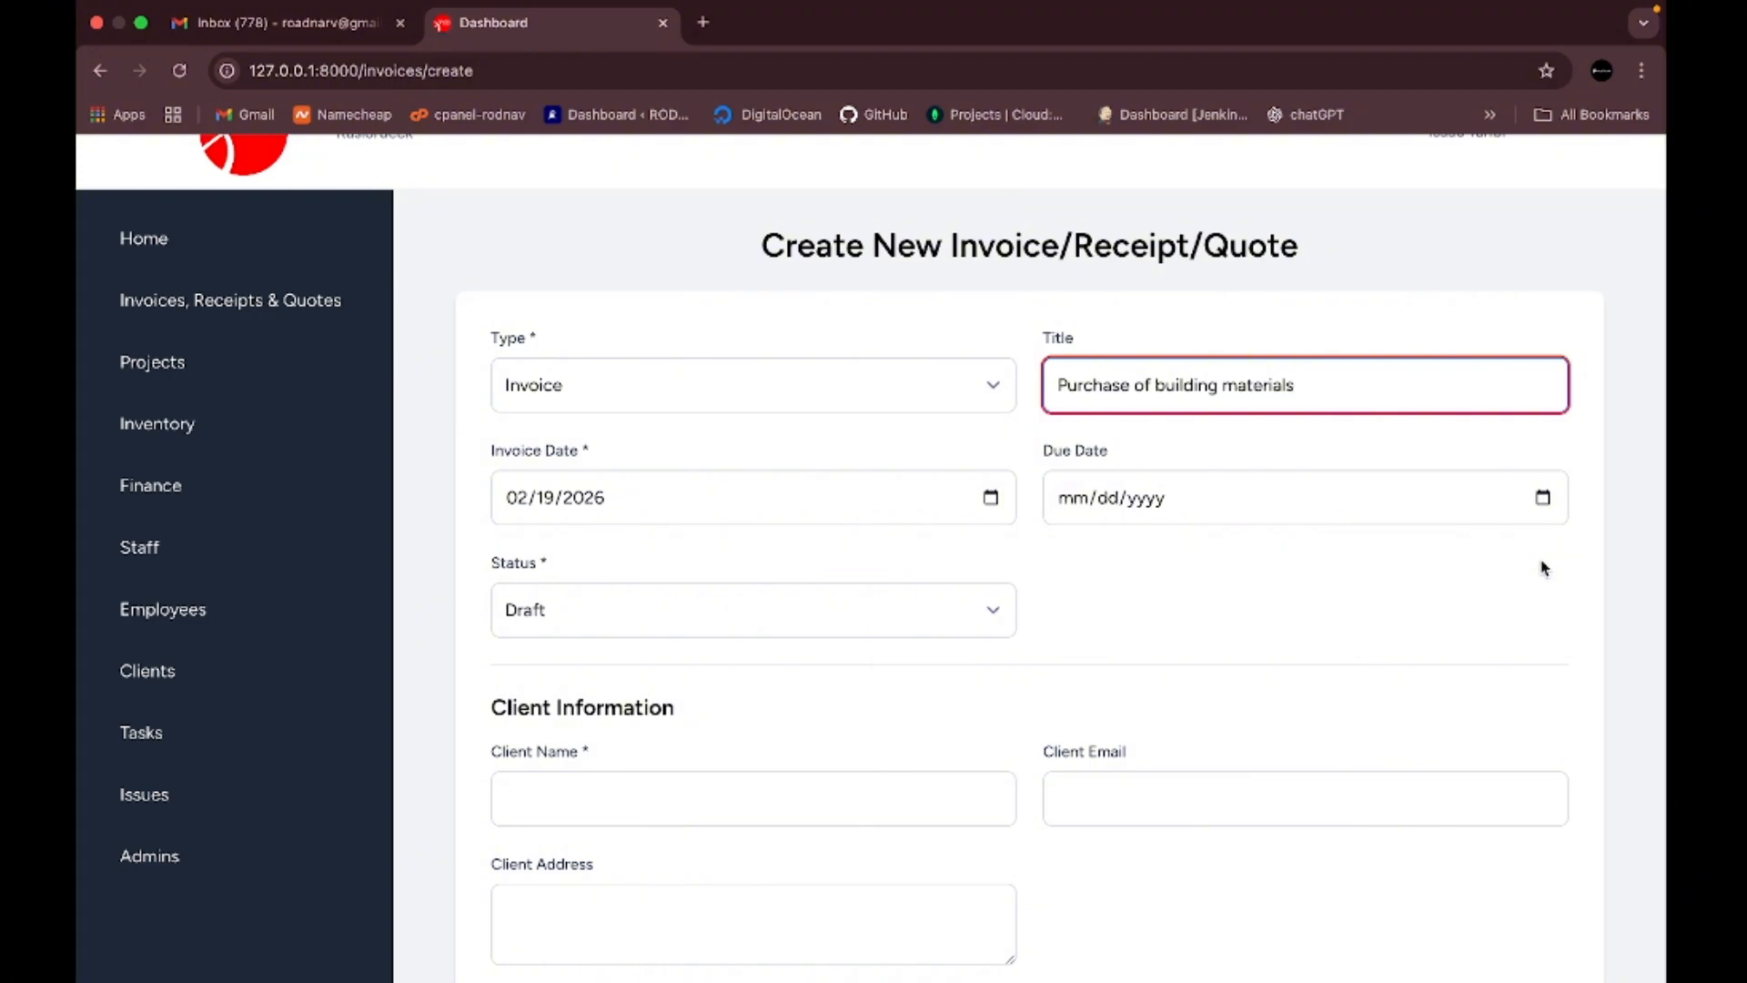
click(1543, 497)
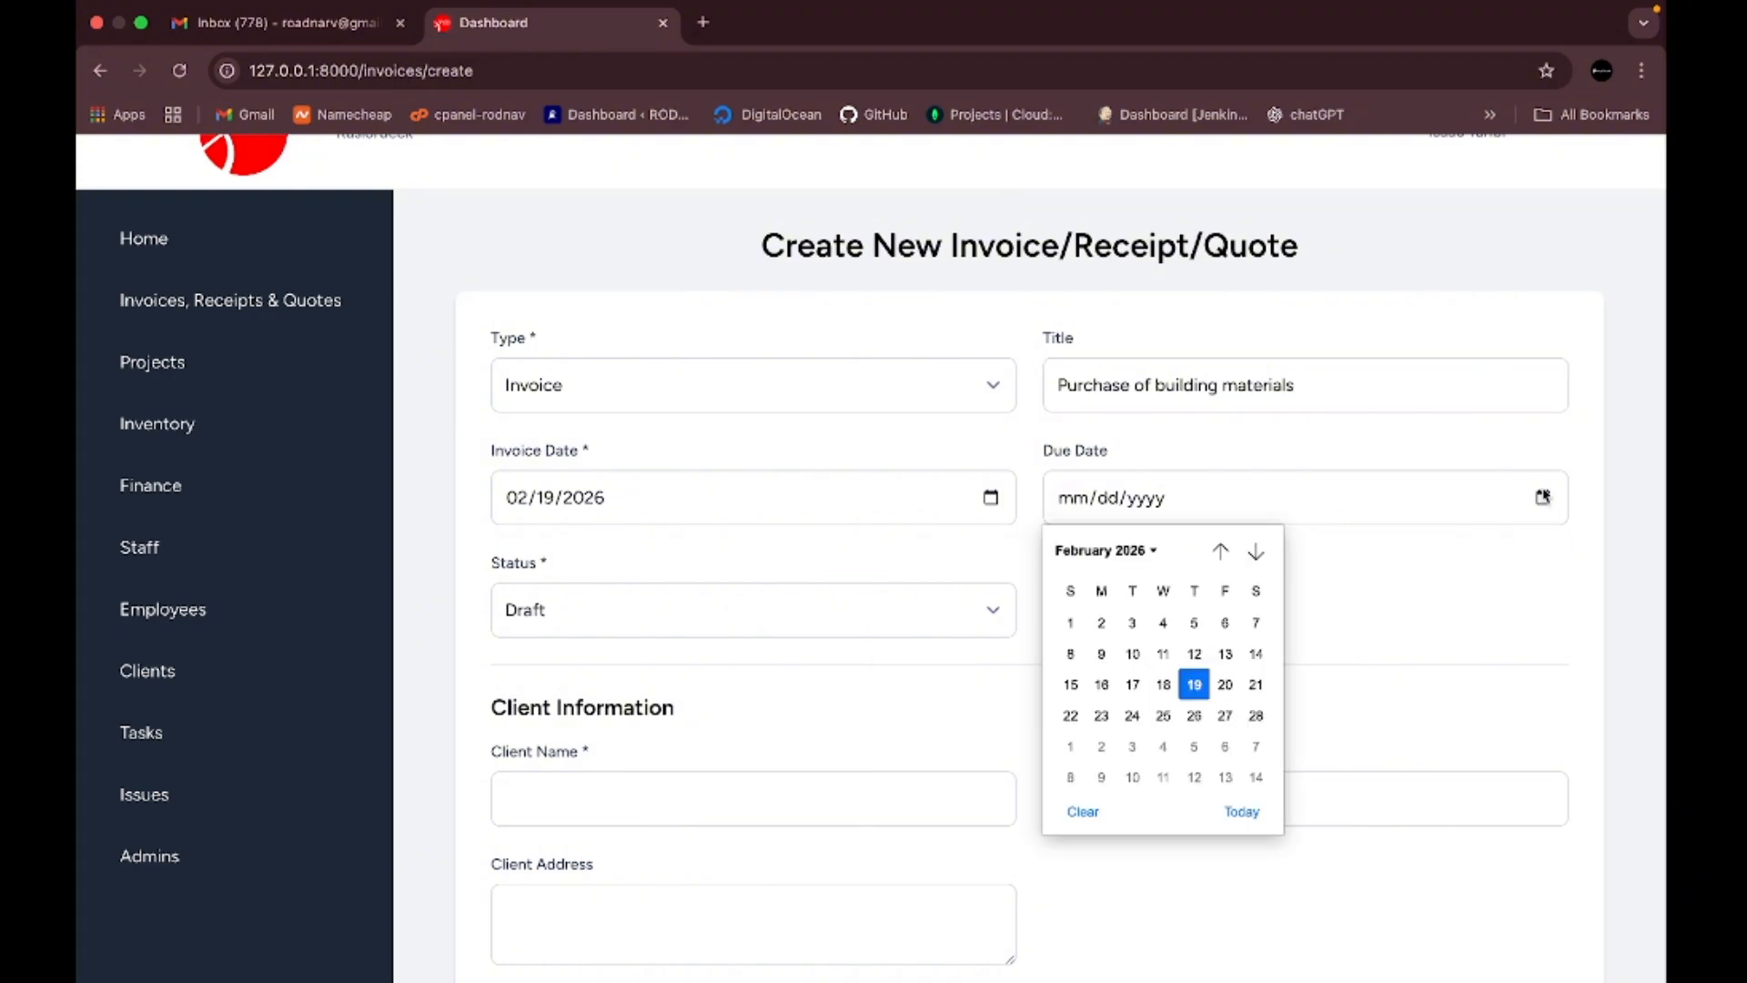
click(1257, 716)
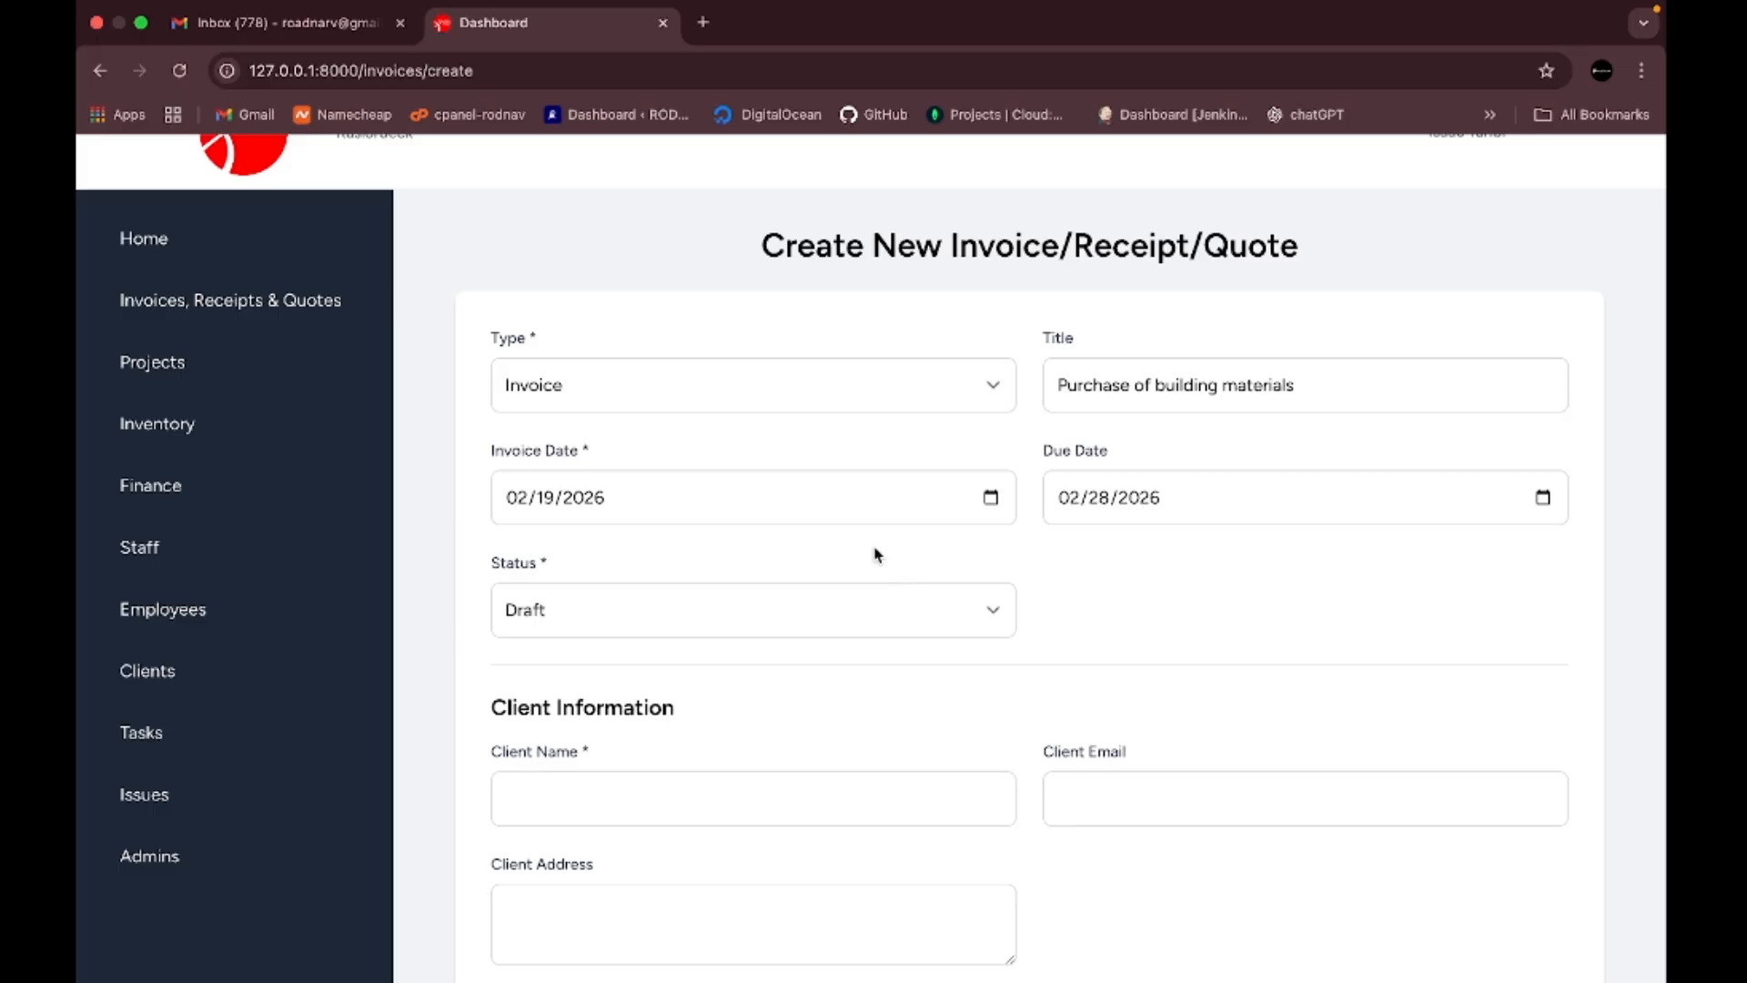
click(991, 613)
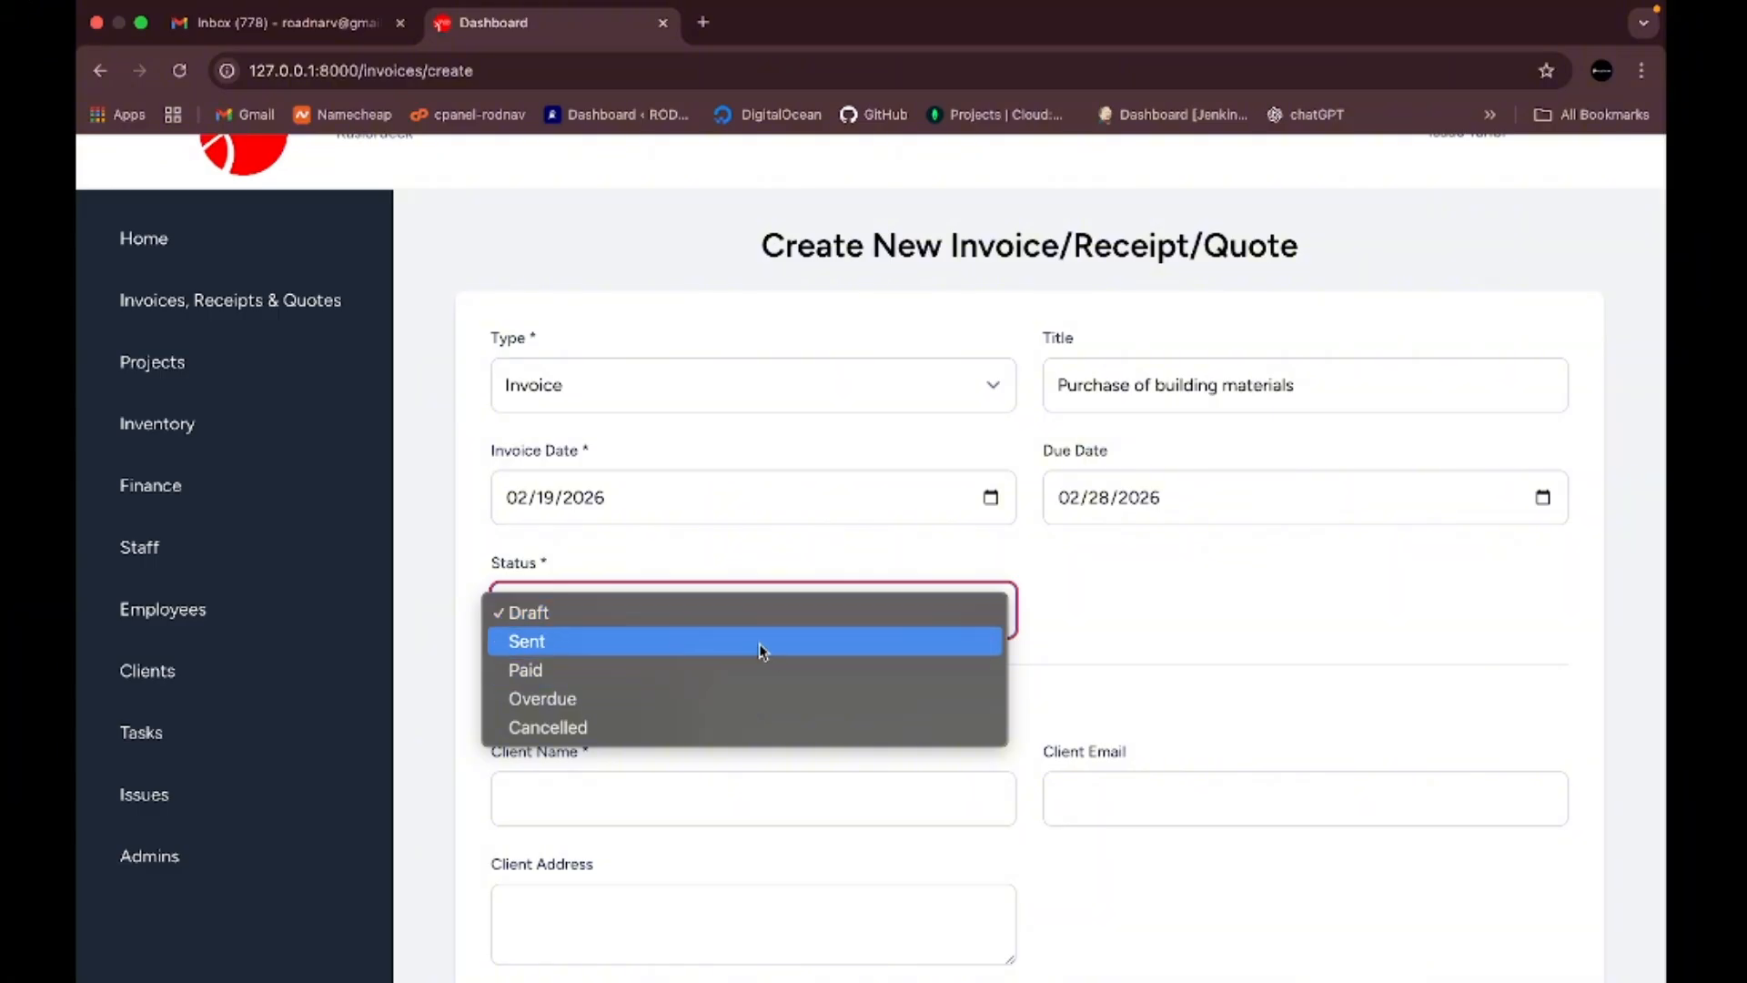
key(Escape)
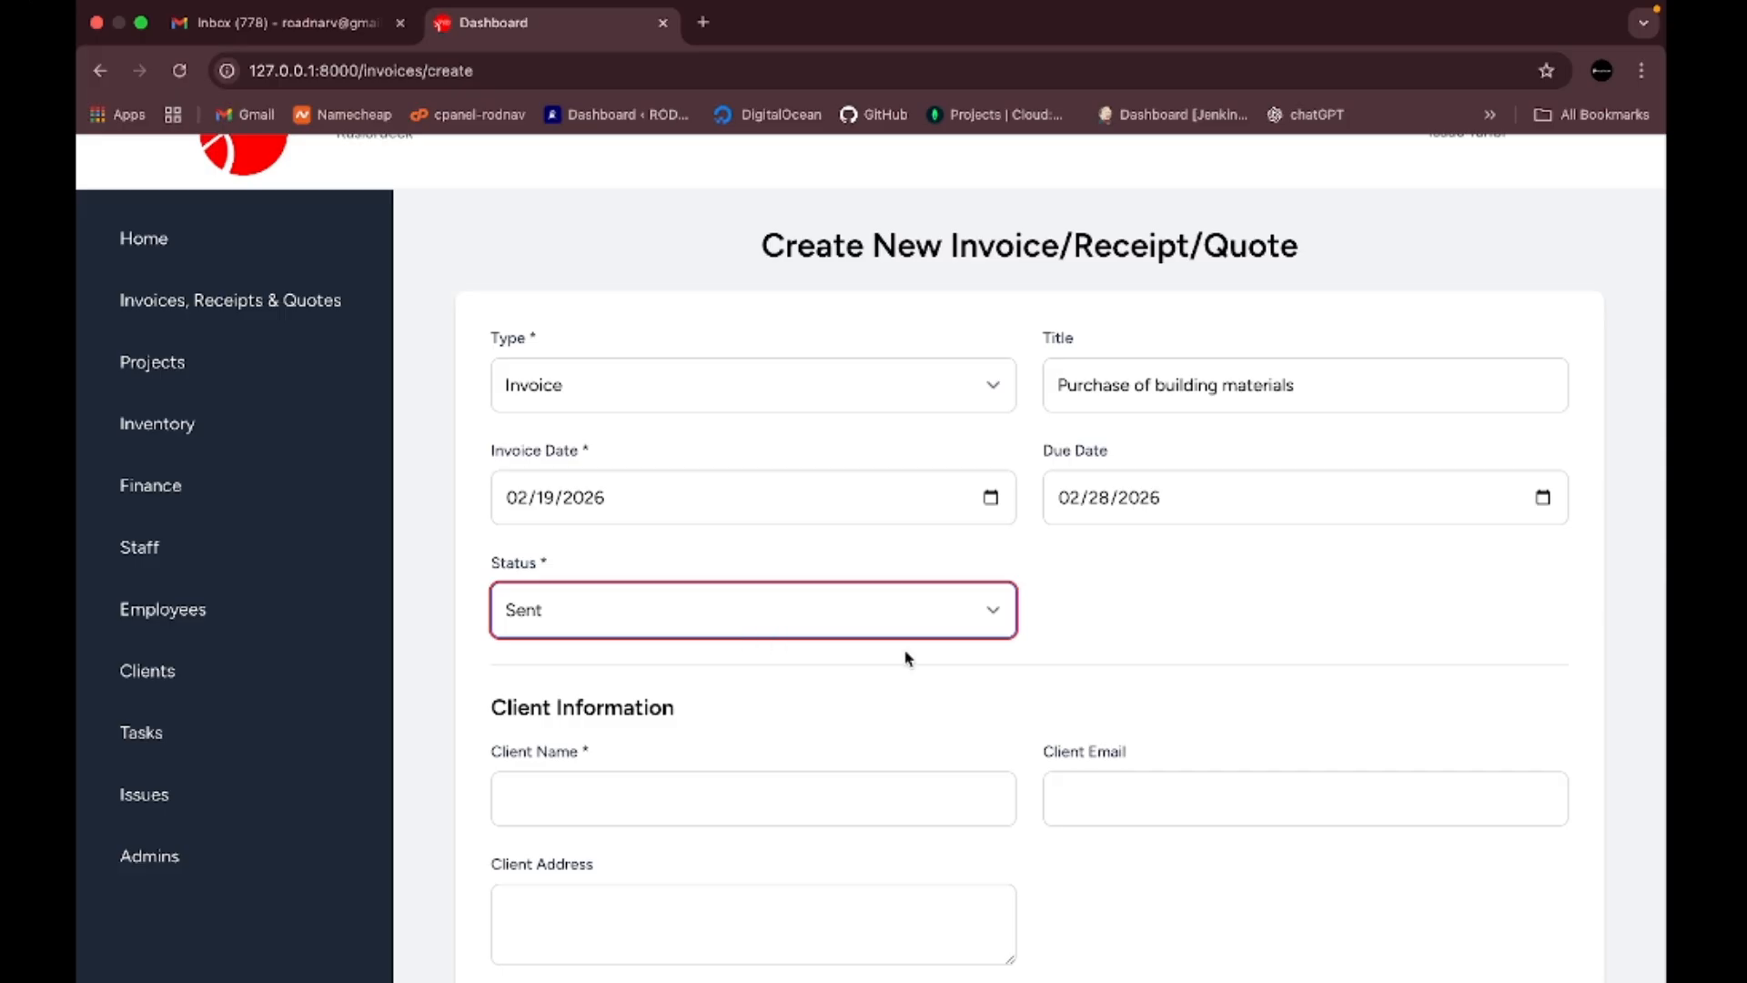
scroll(910, 656, down, 3)
- Enter the client's full name, e-mail and Port Harcourt postal address, correcting the address capitalisation
click(714, 644)
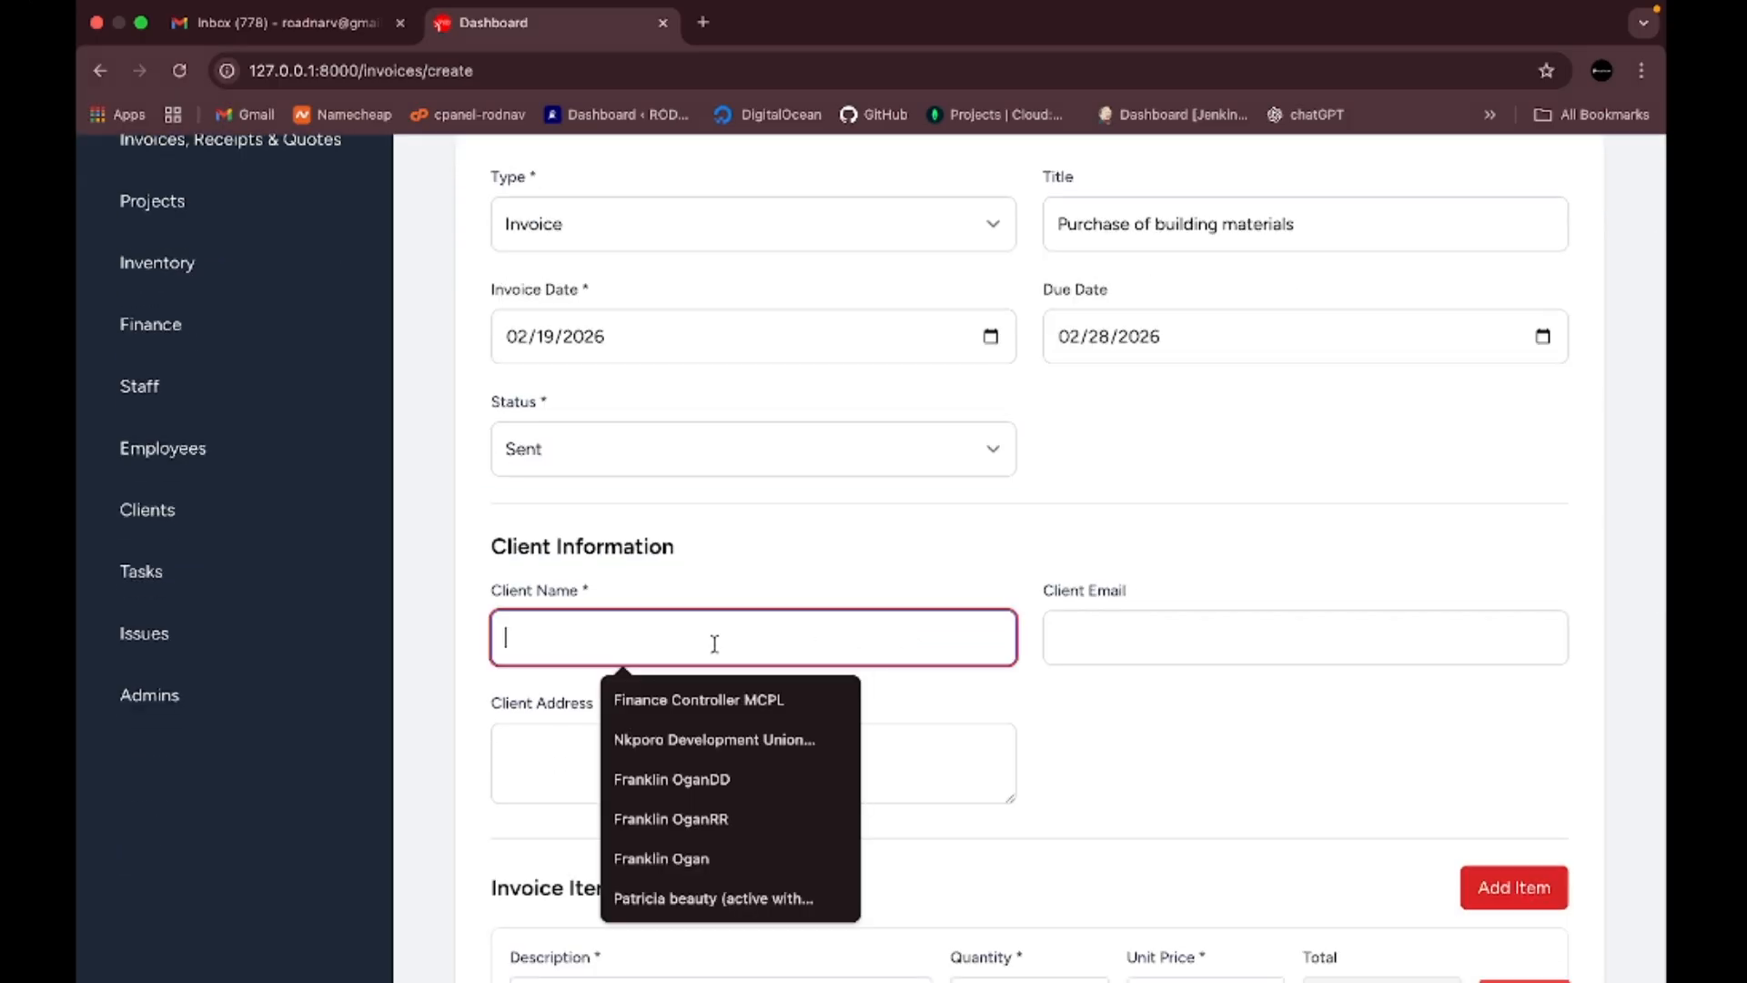
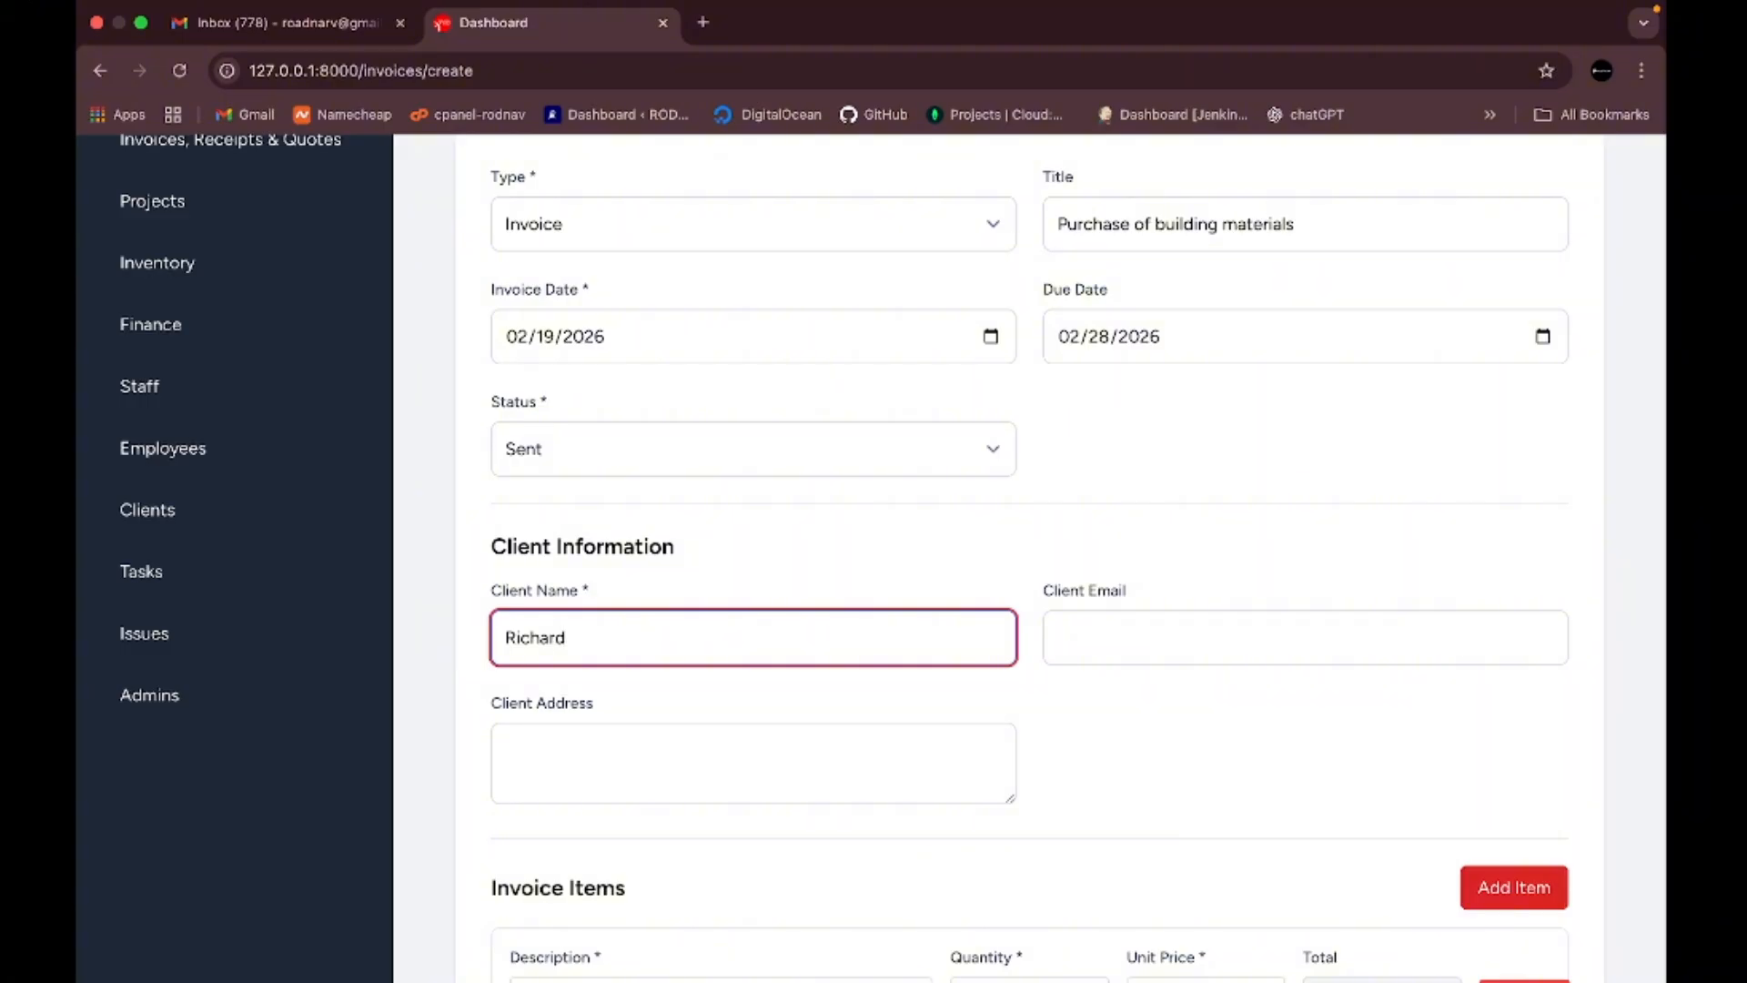
click(1243, 633)
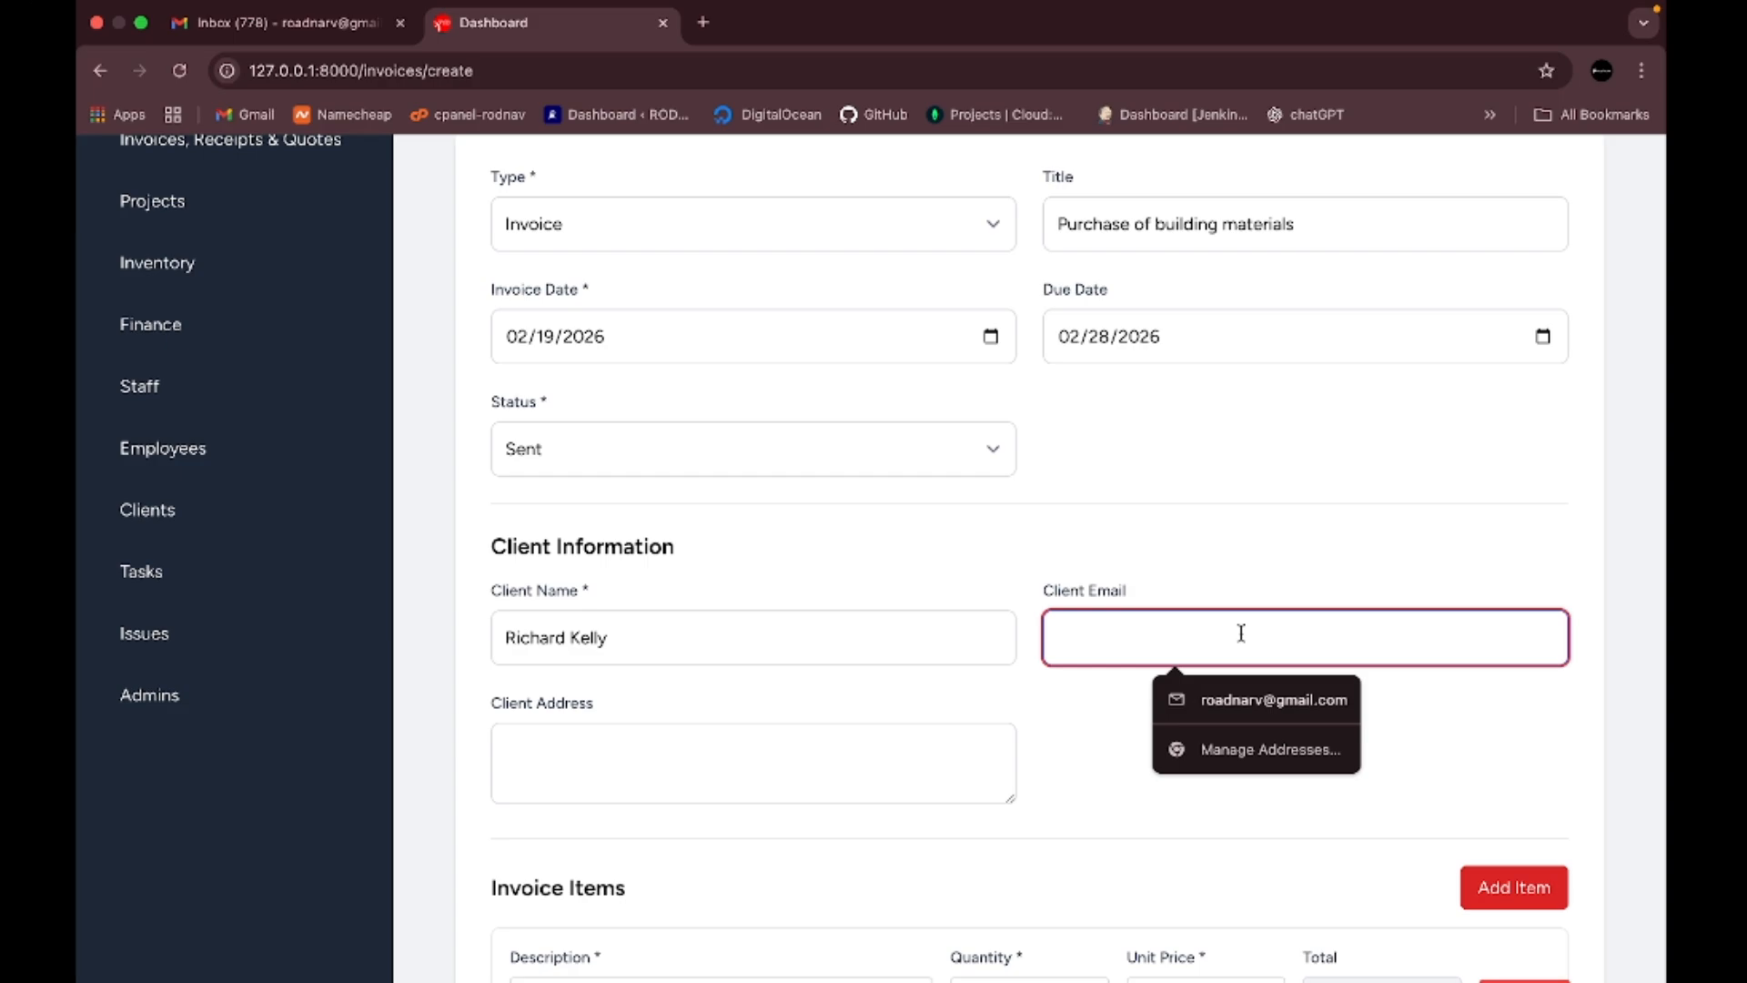
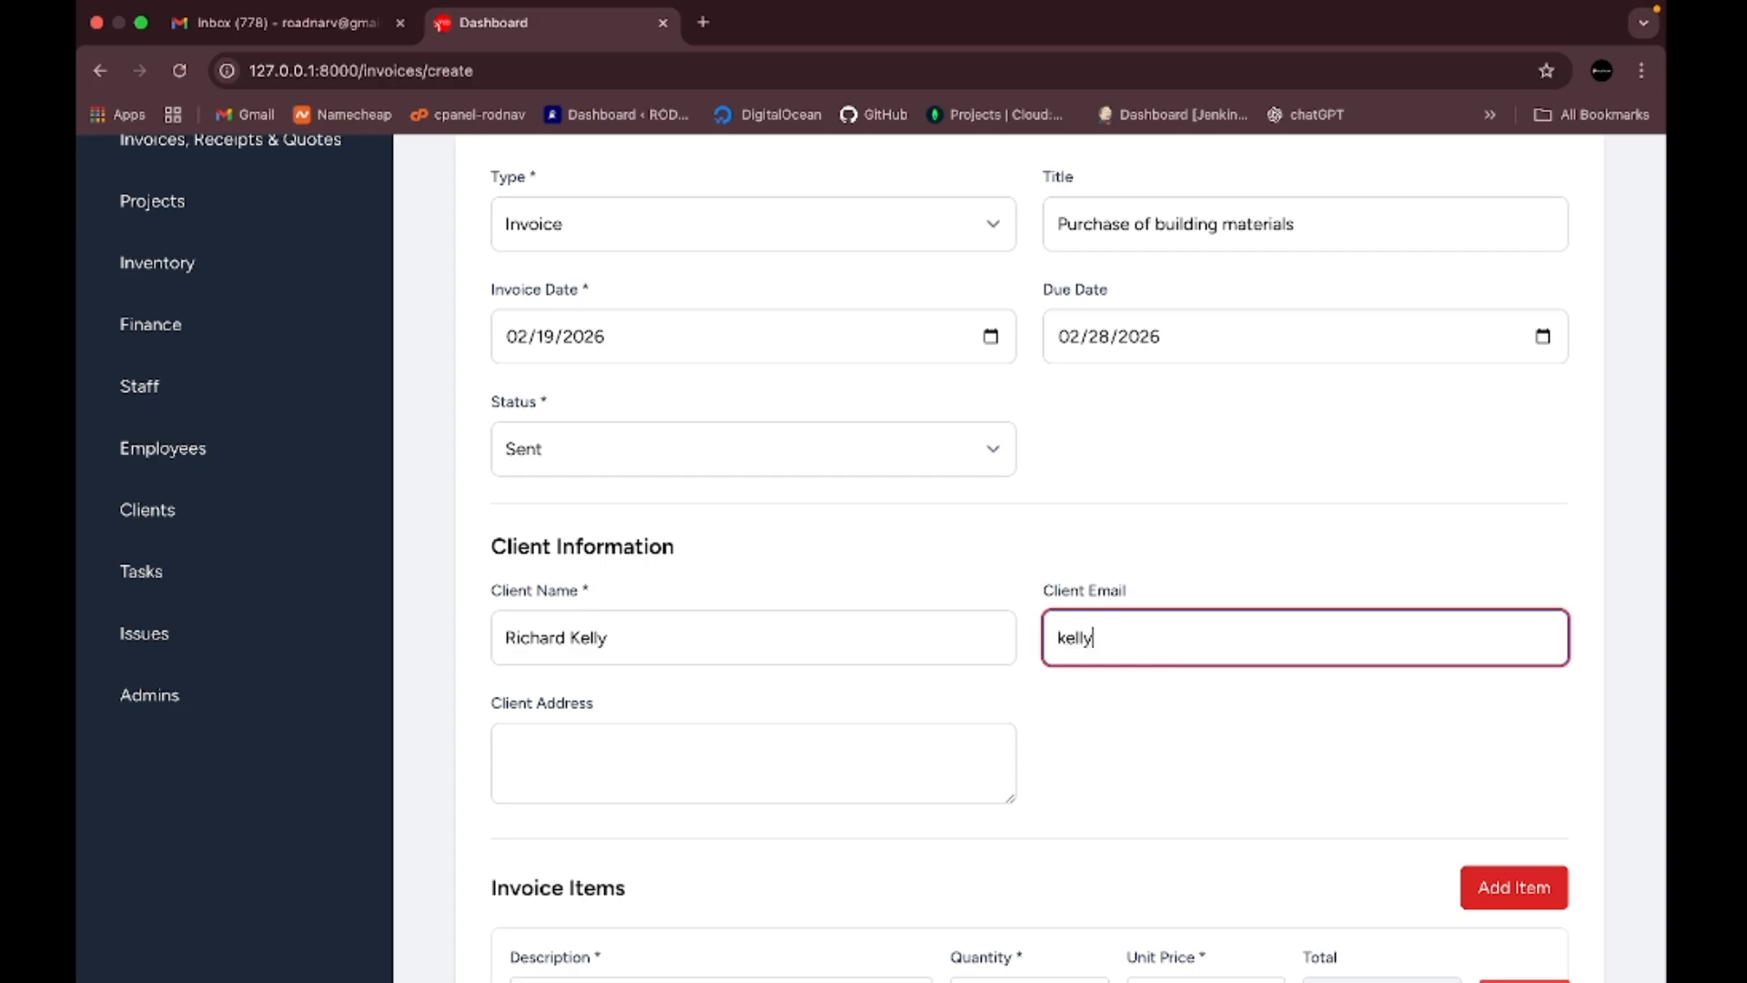
click(795, 769)
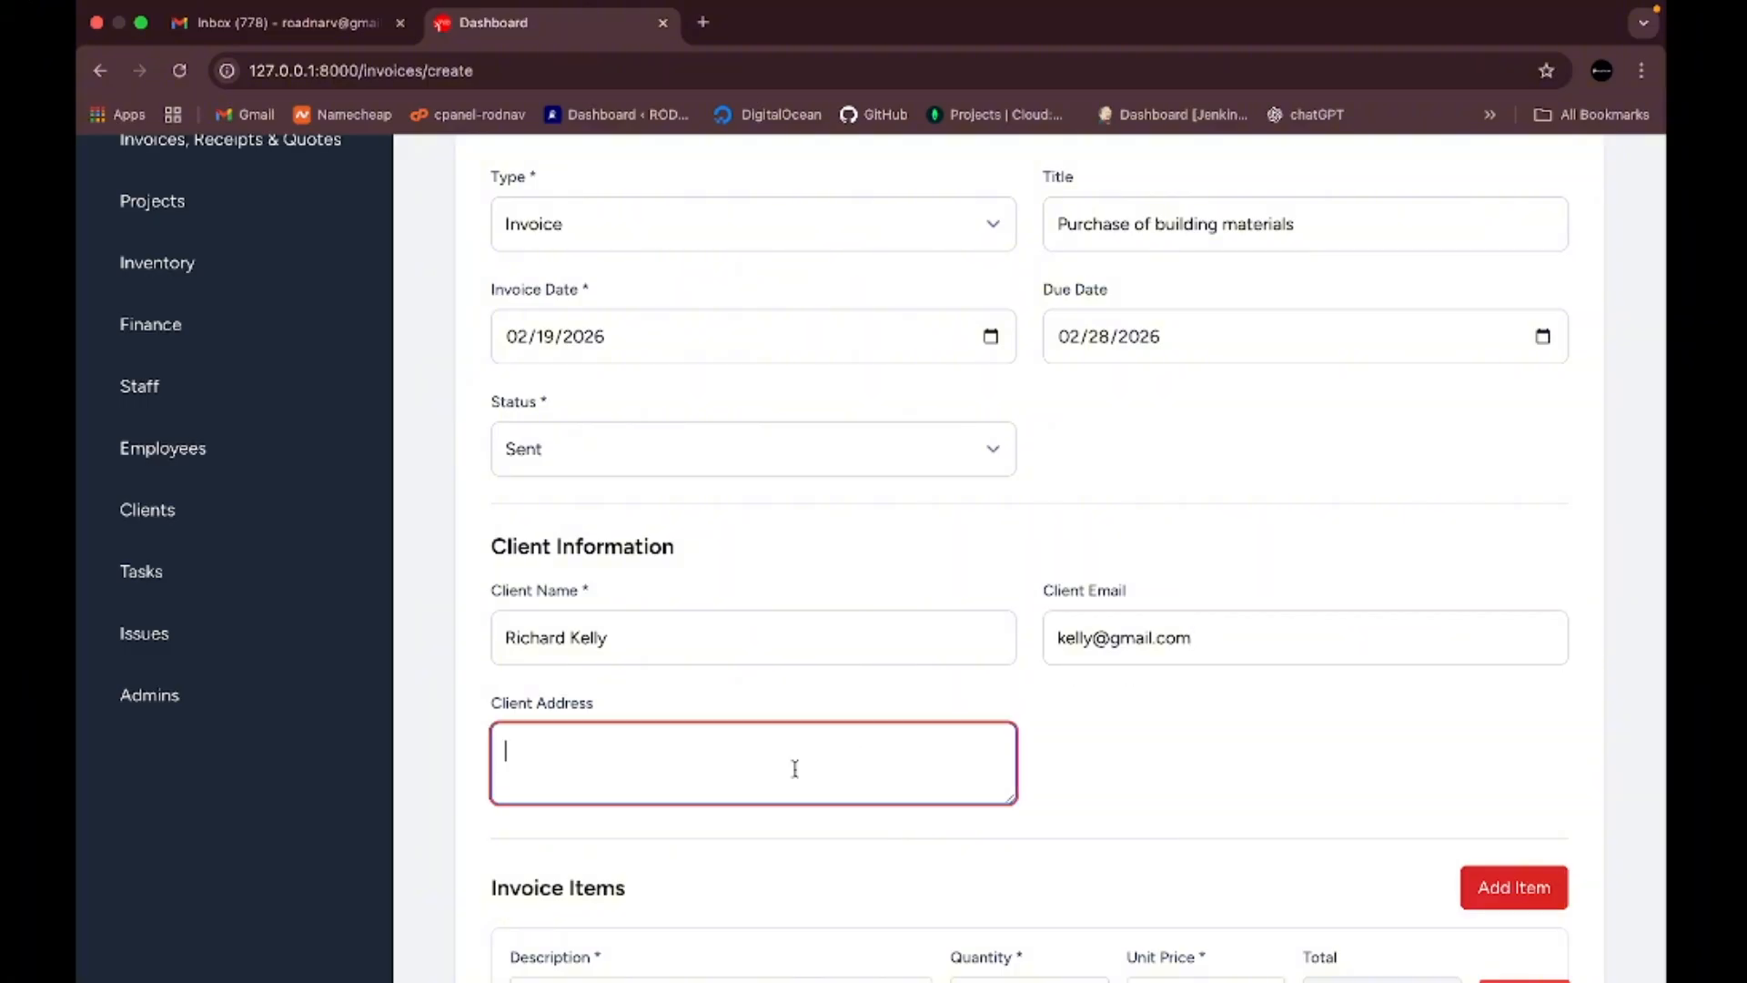
key(Caps_Lock)
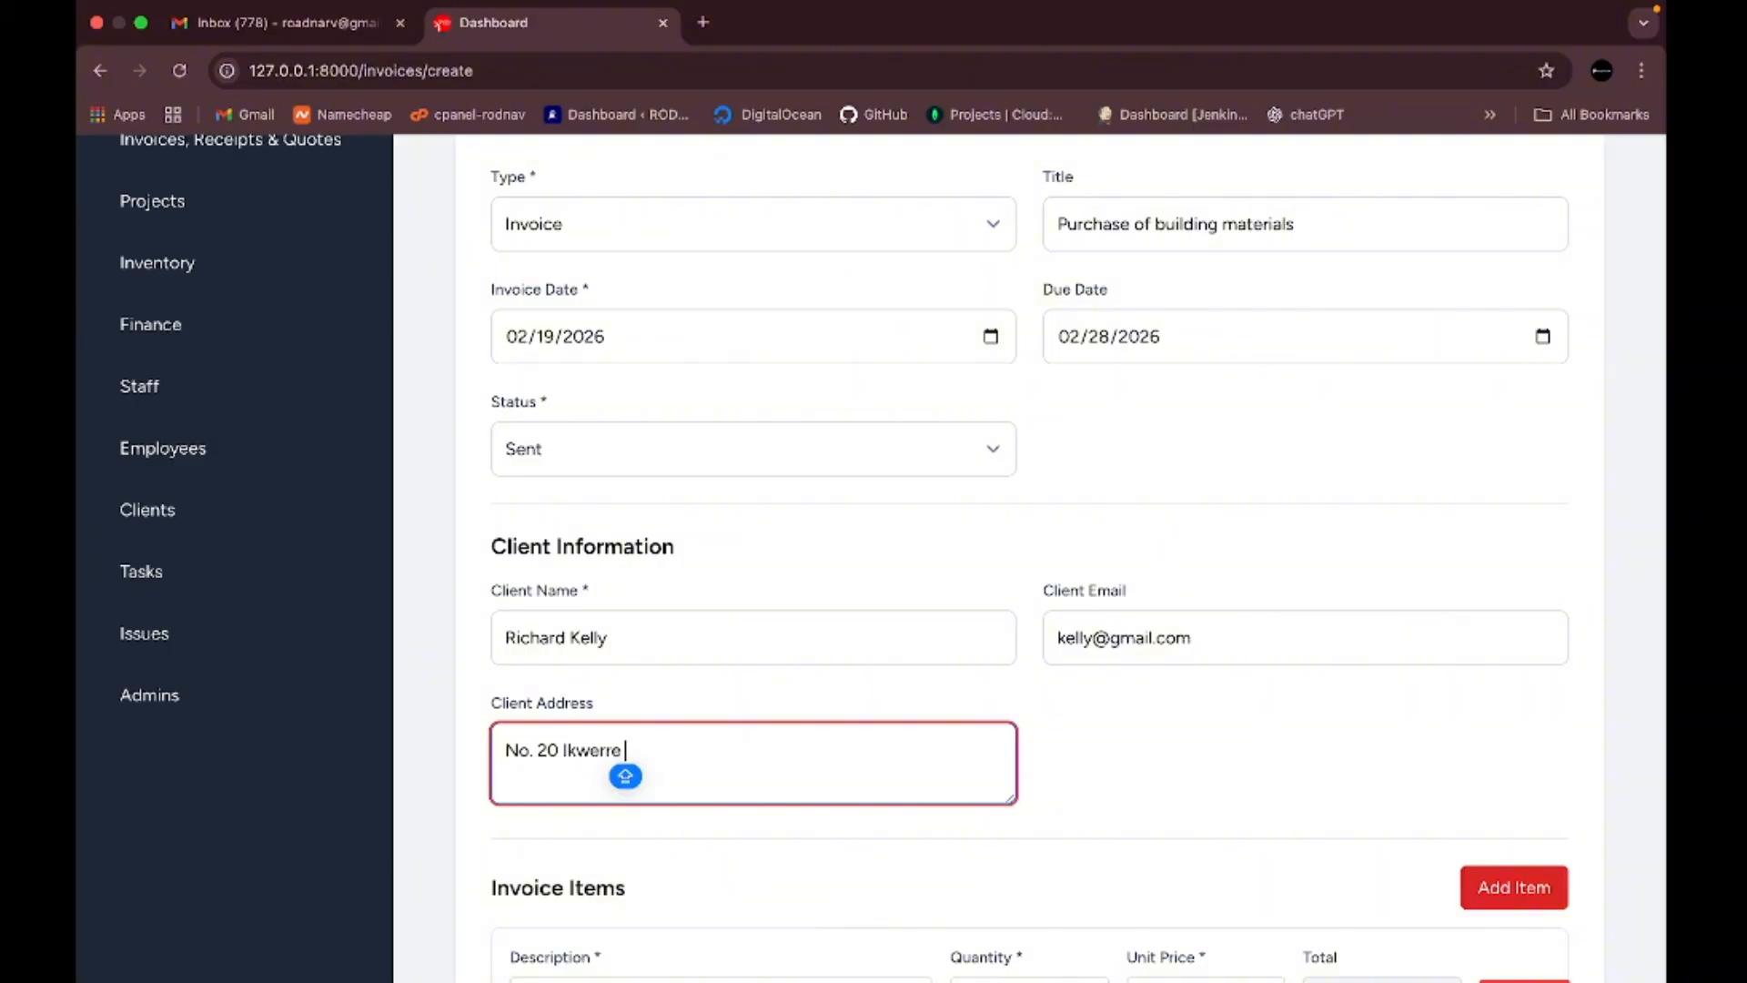
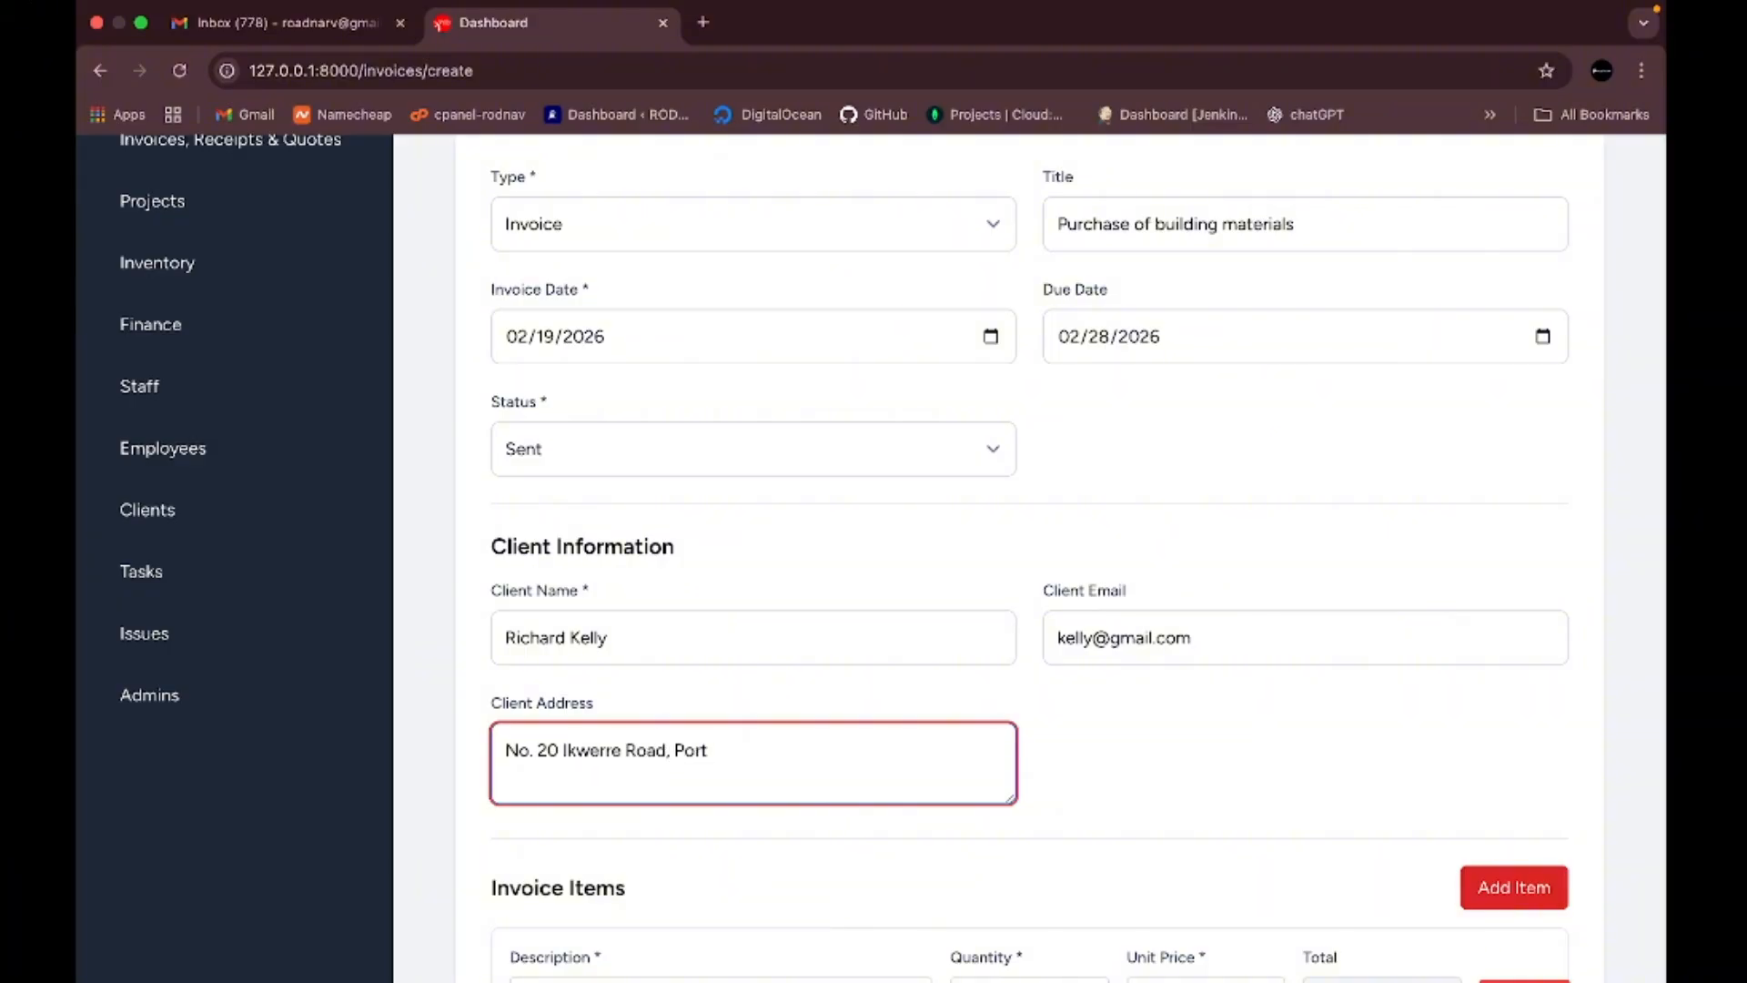
scroll(876, 674, down, 5)
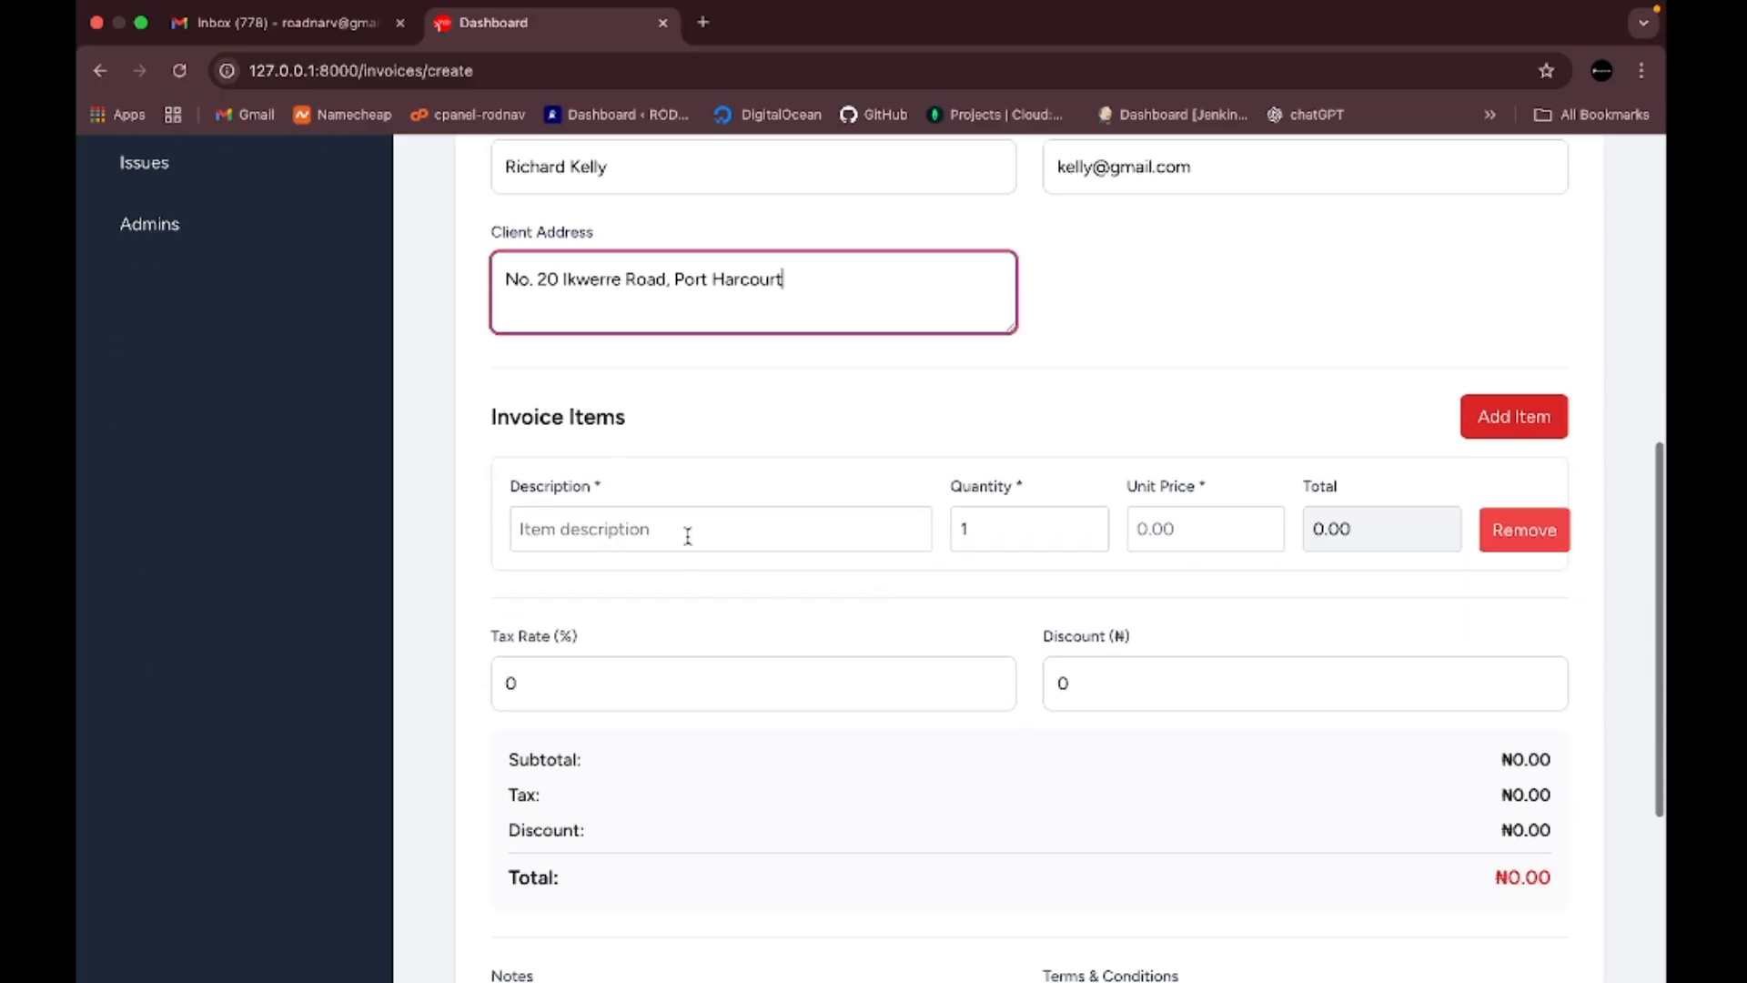
- Add a Cement item, quantity 40 at 10000 each (₦400000.00), then add a blank second row
click(630, 528)
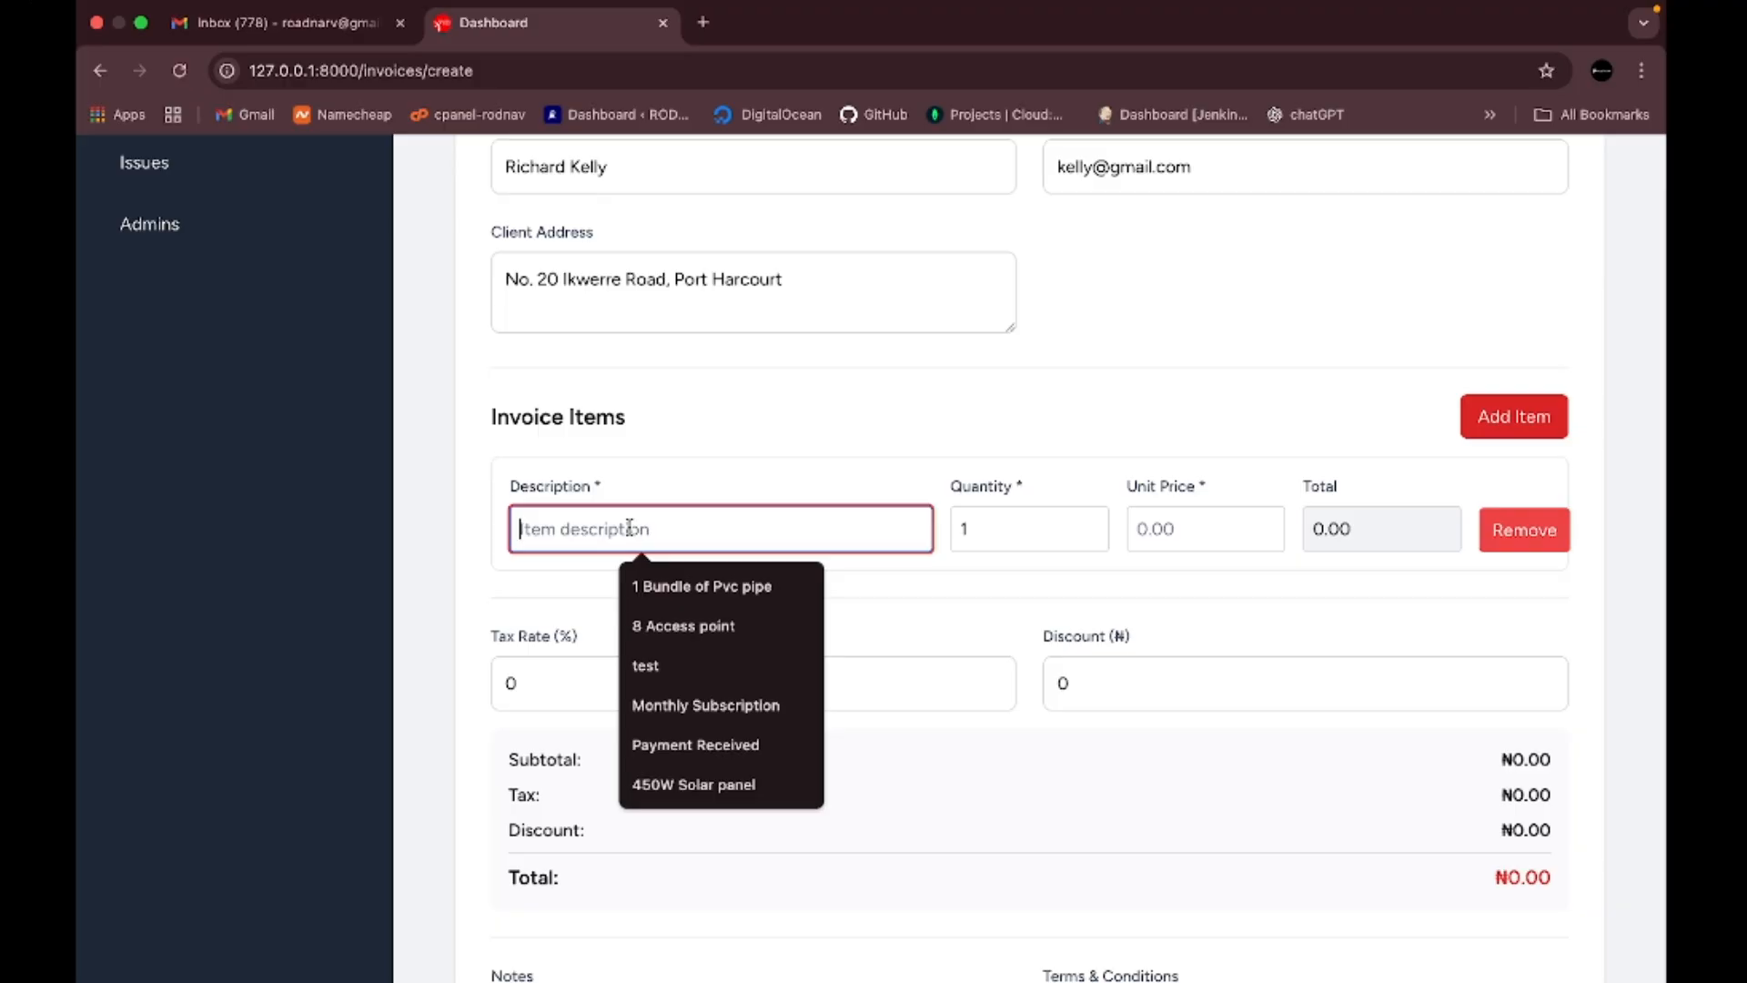
key(Caps_Lock)
text(Cement)
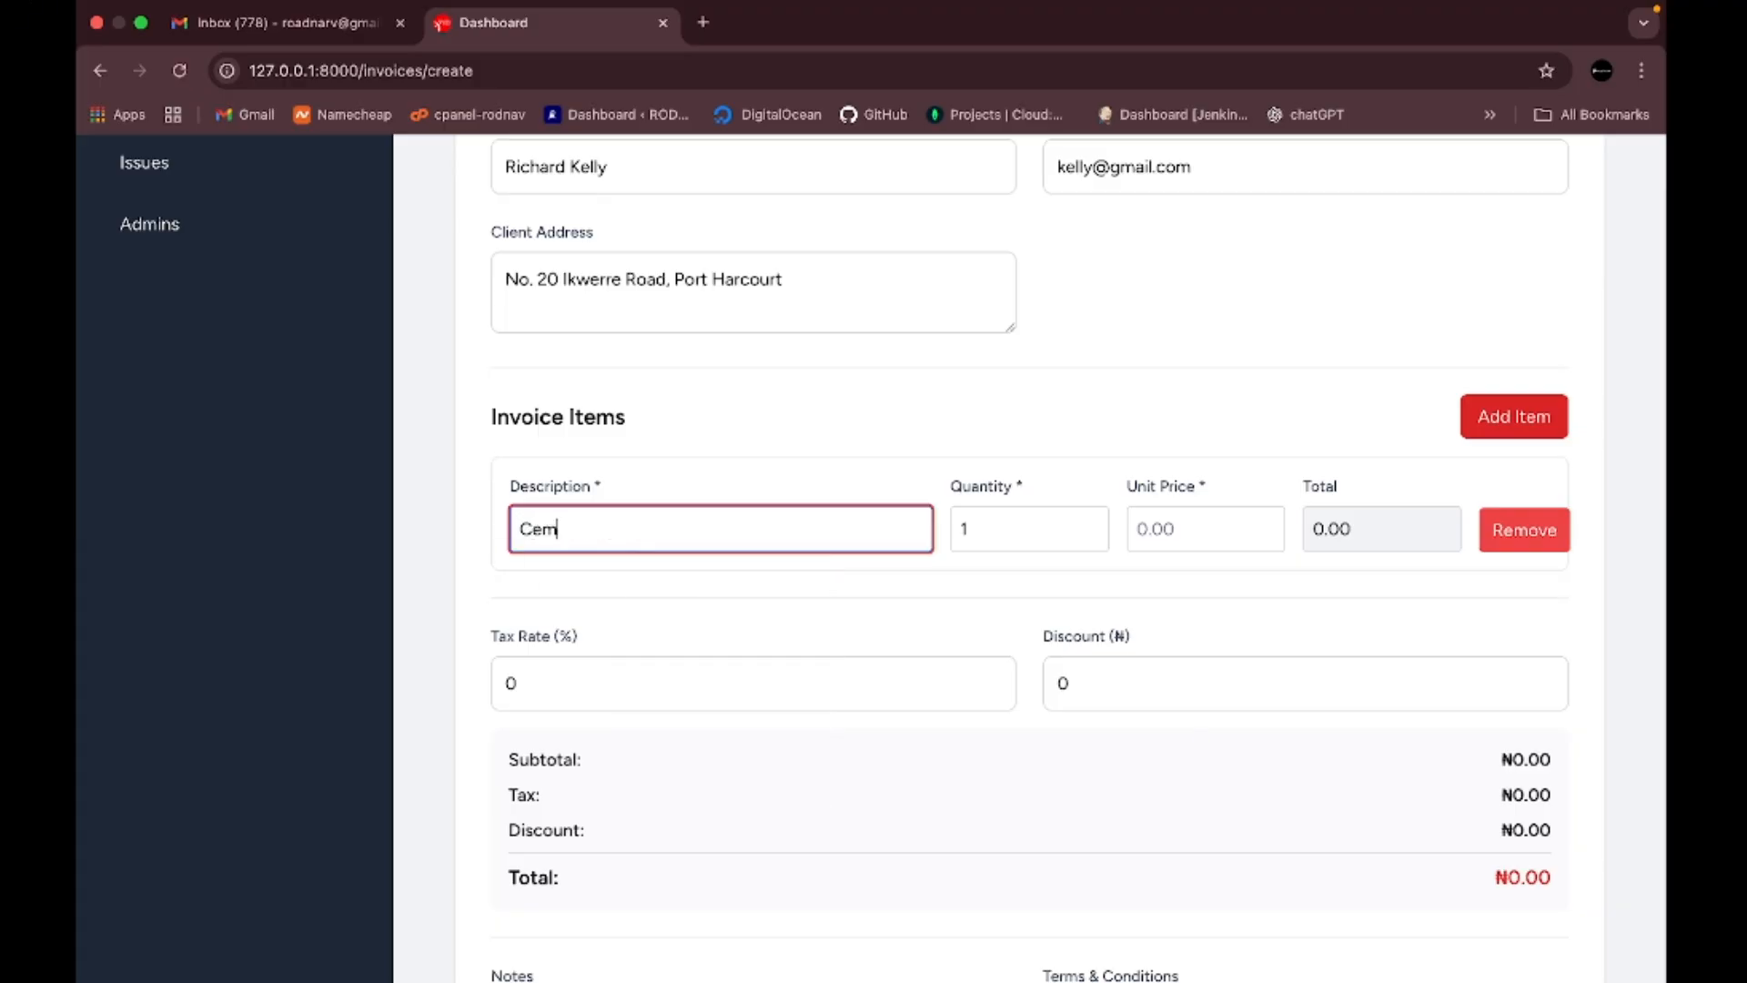
click(991, 528)
key(BackSpace)
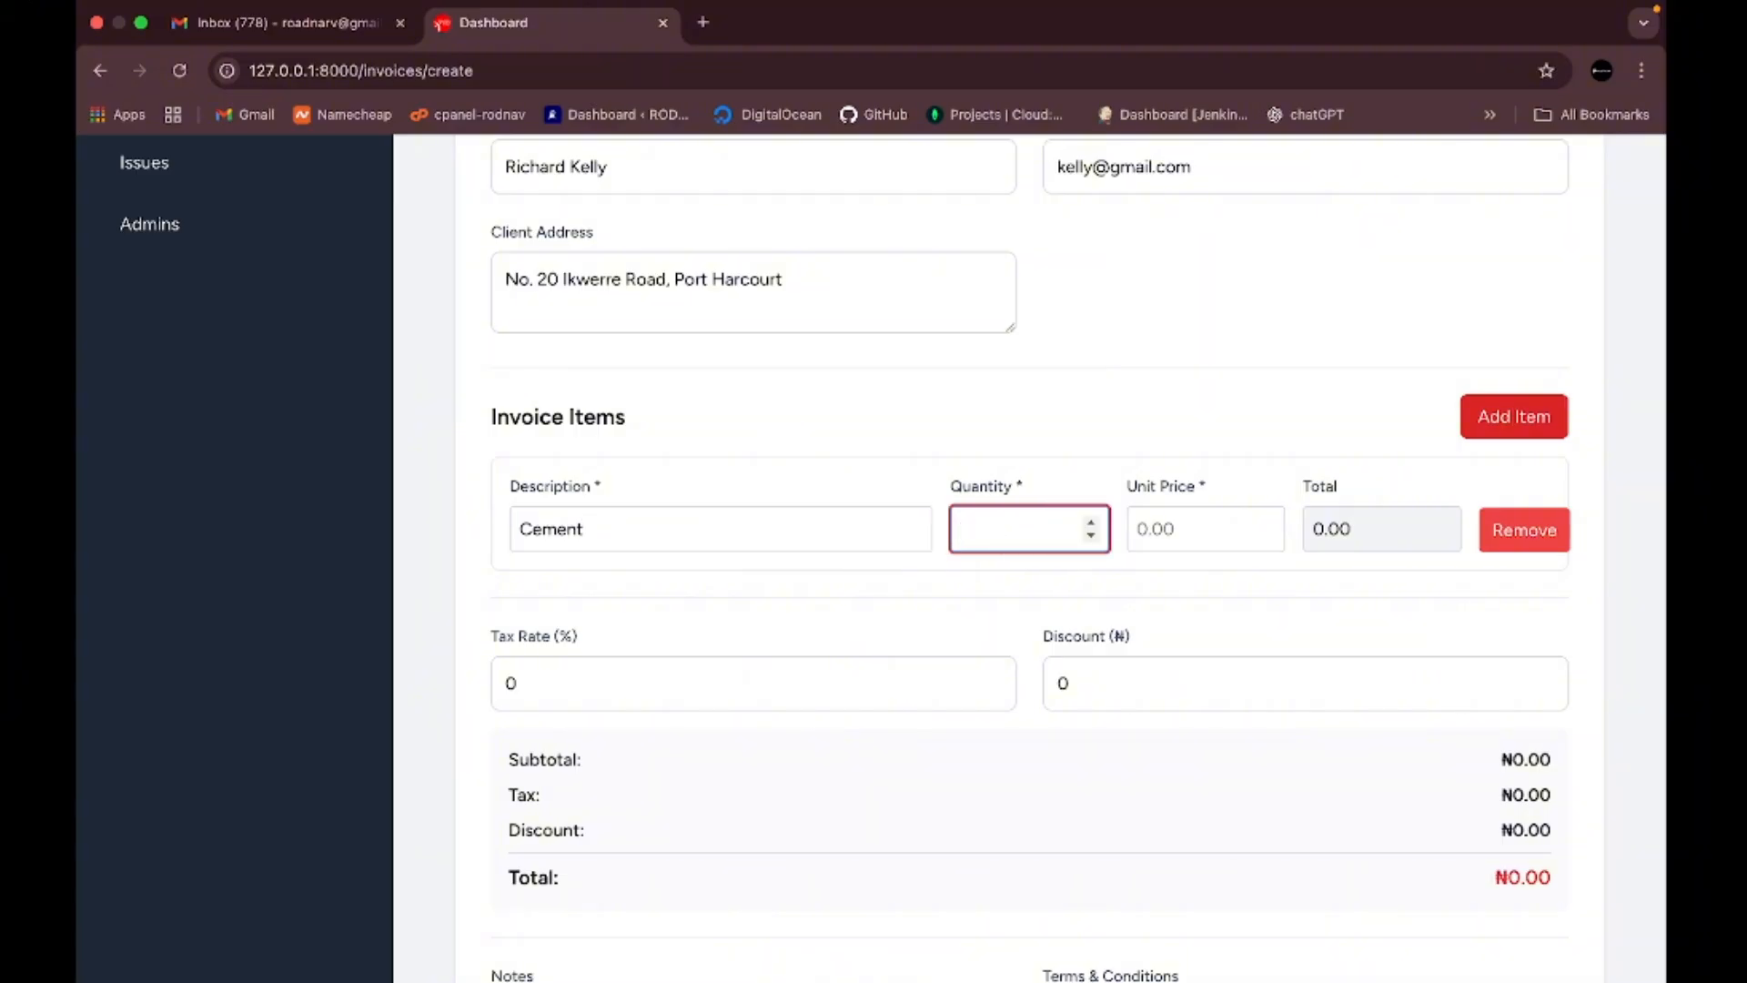
text(40)
click(1157, 530)
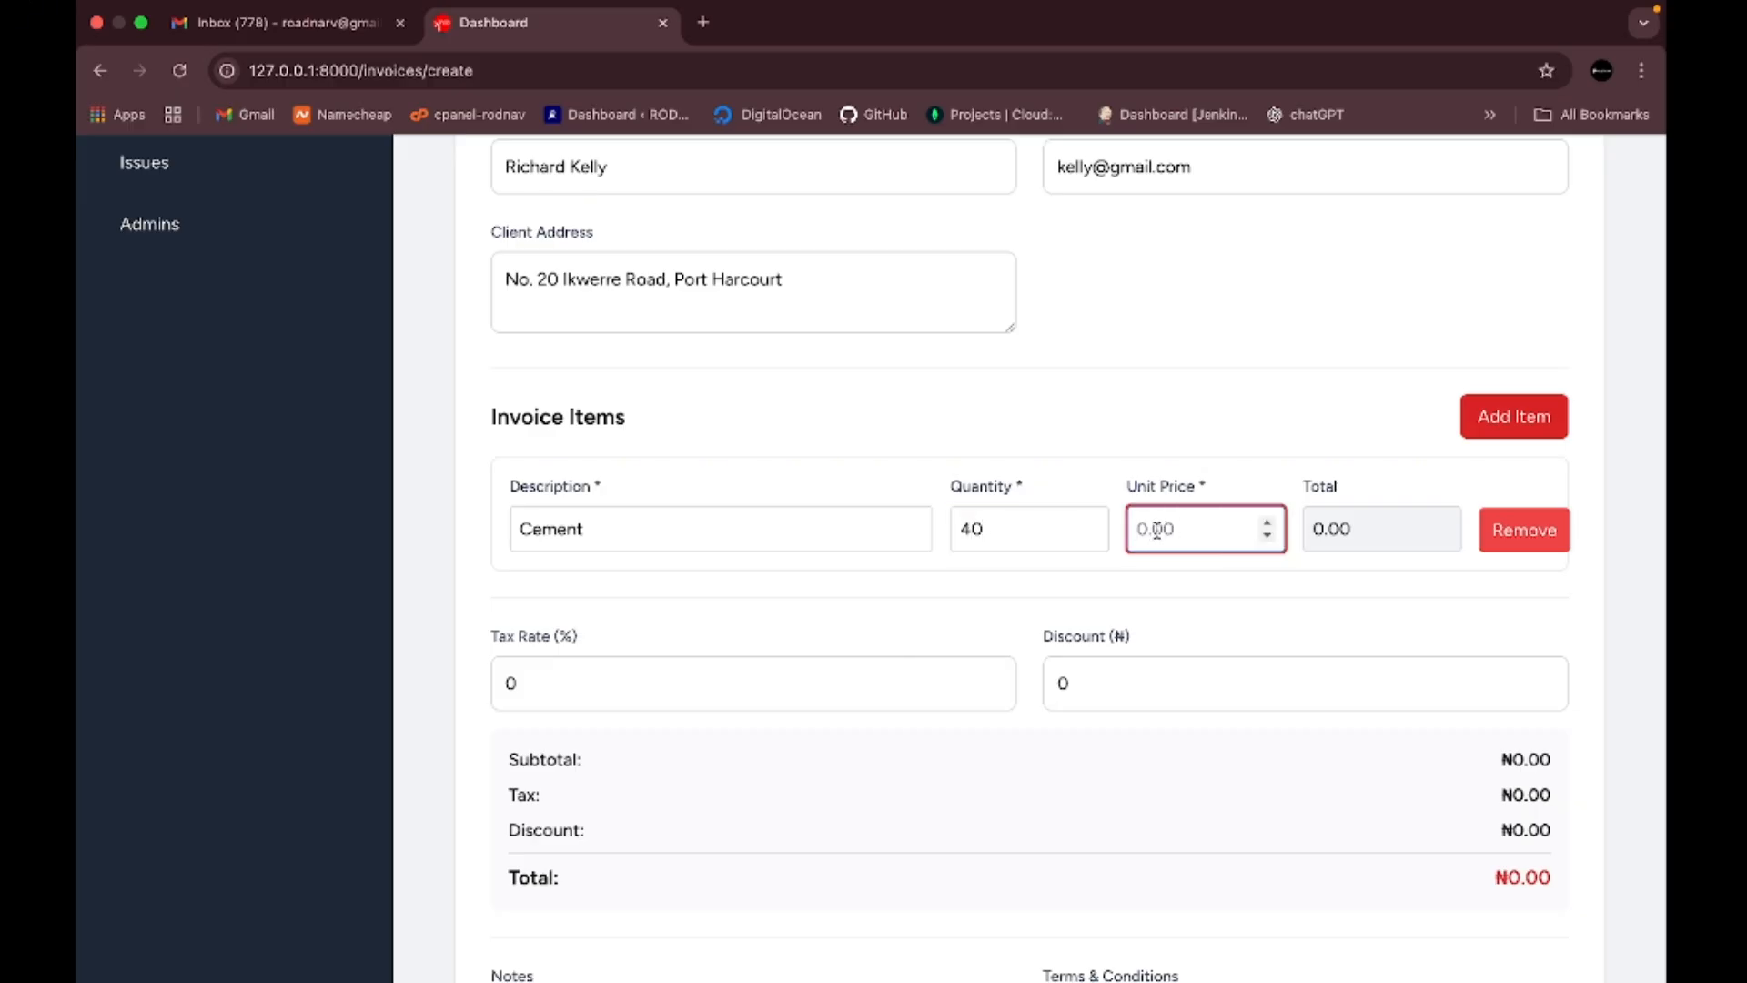
text(10000)
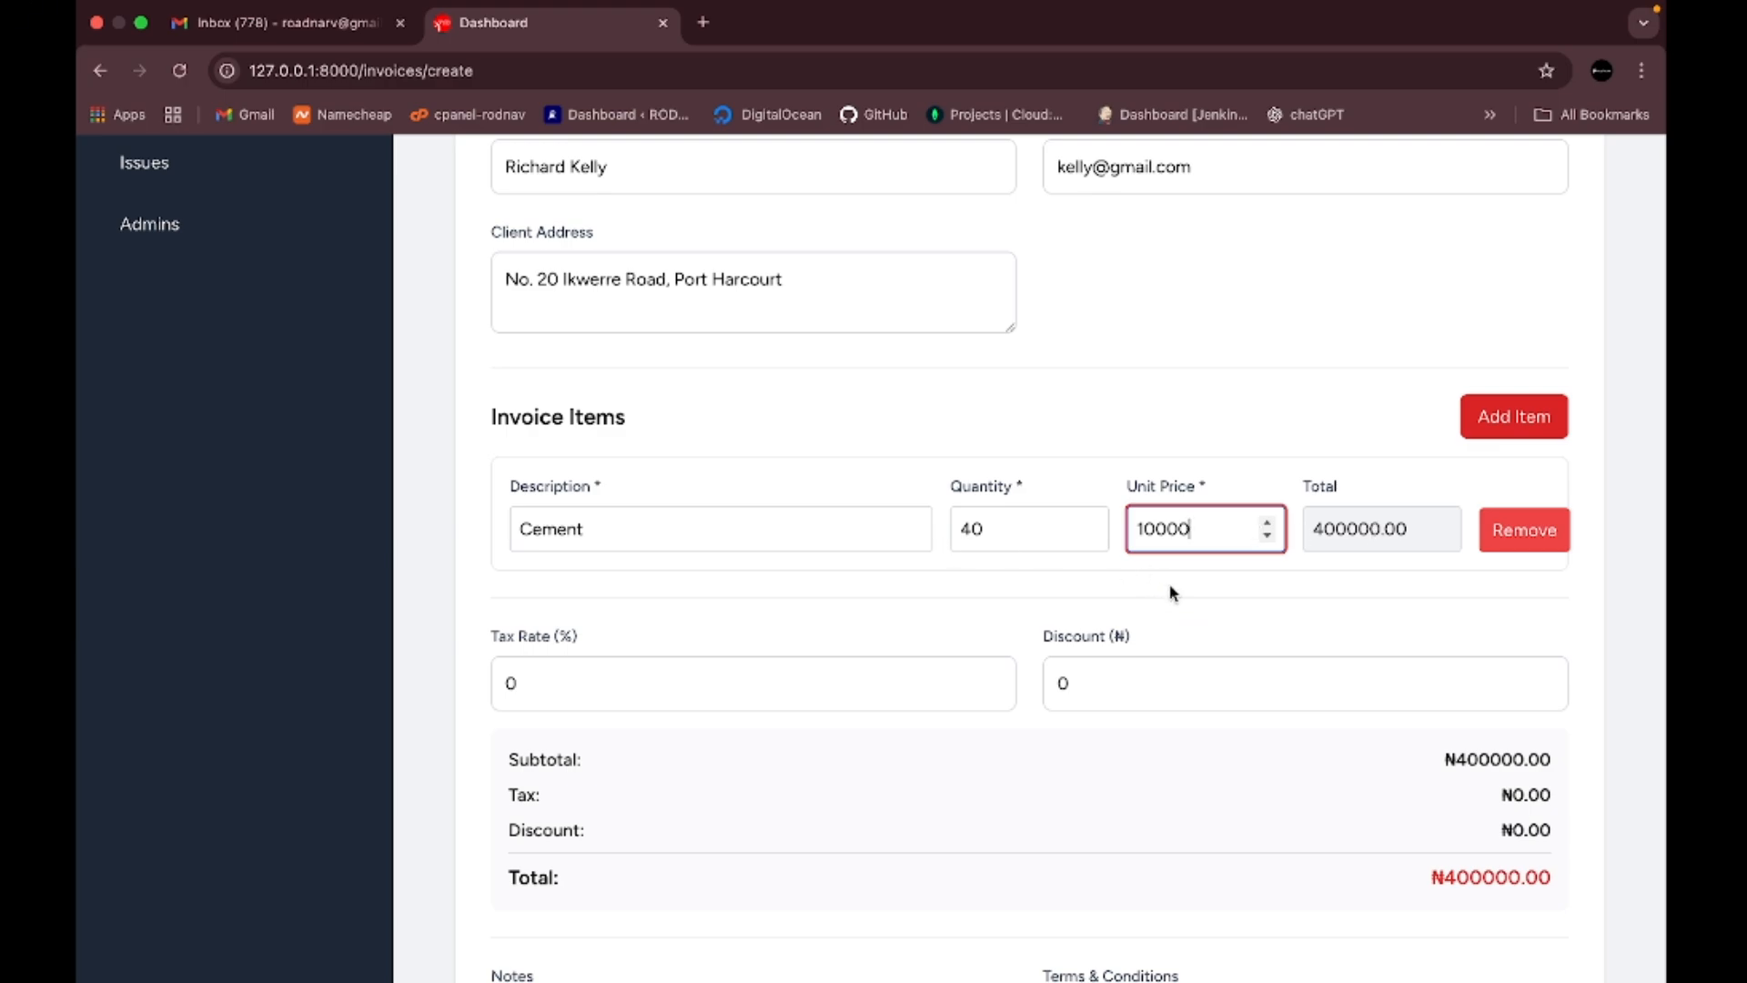
click(1513, 420)
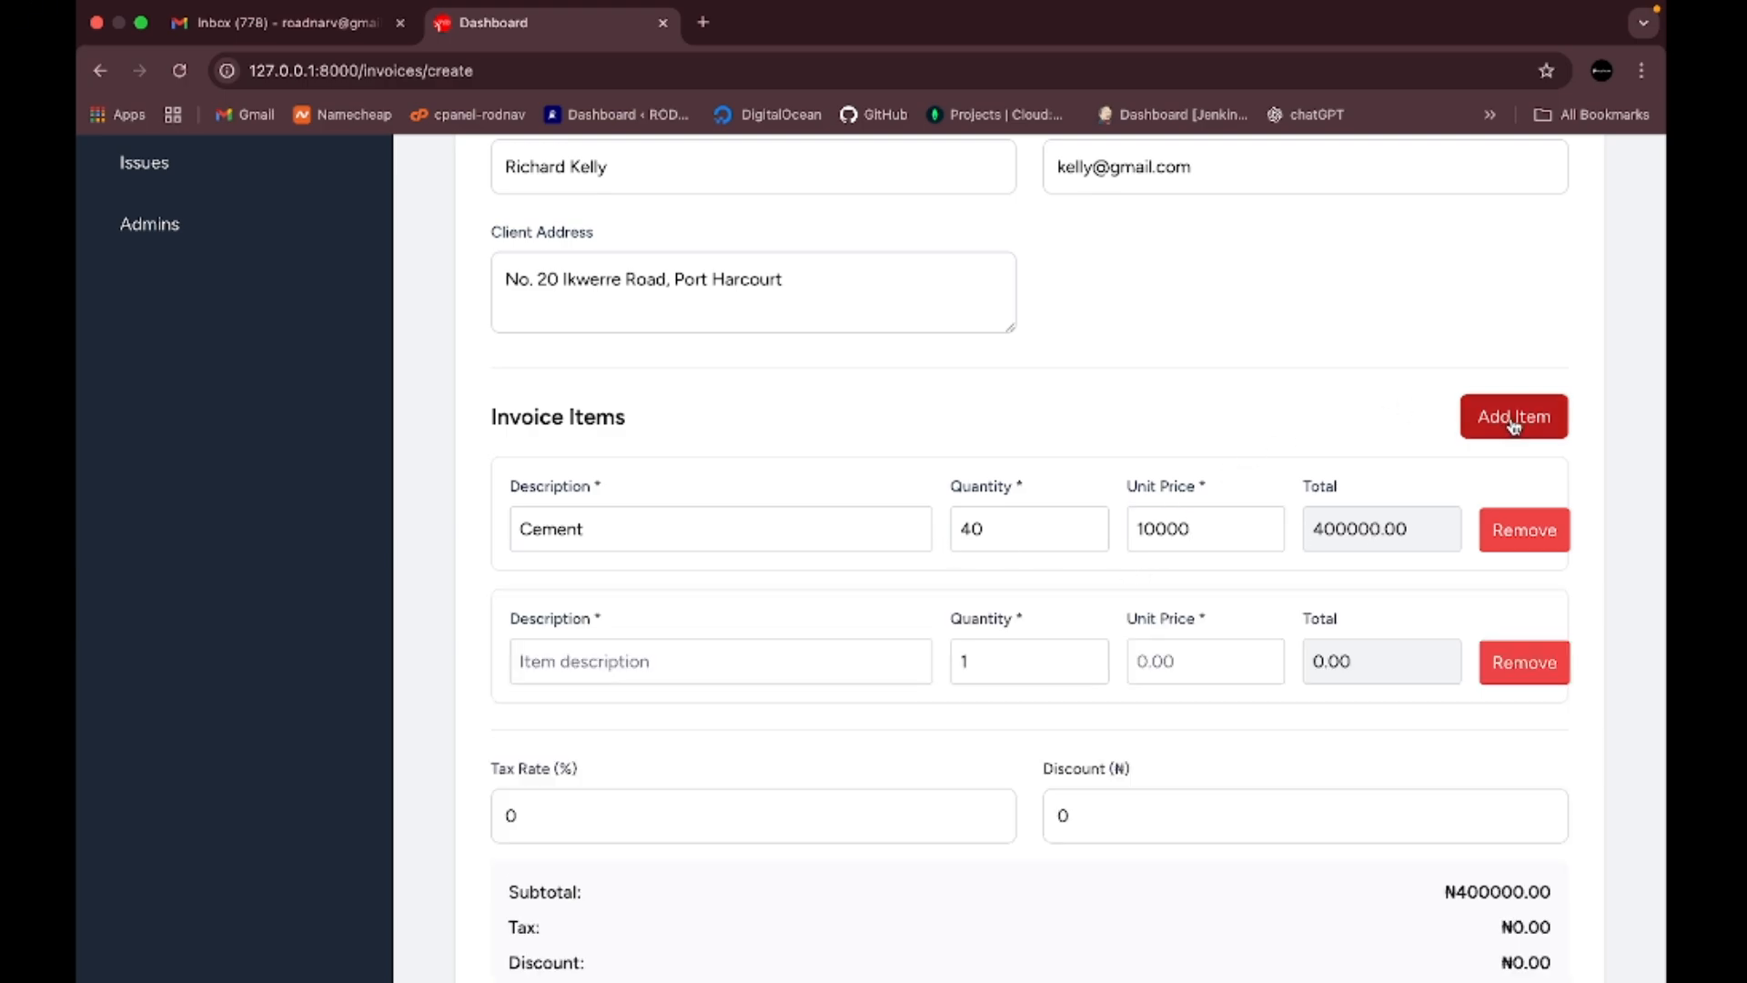
- Fill the second row as Tiles, quantity 20 at 30000, making the subtotal ₦1000000.00
click(671, 662)
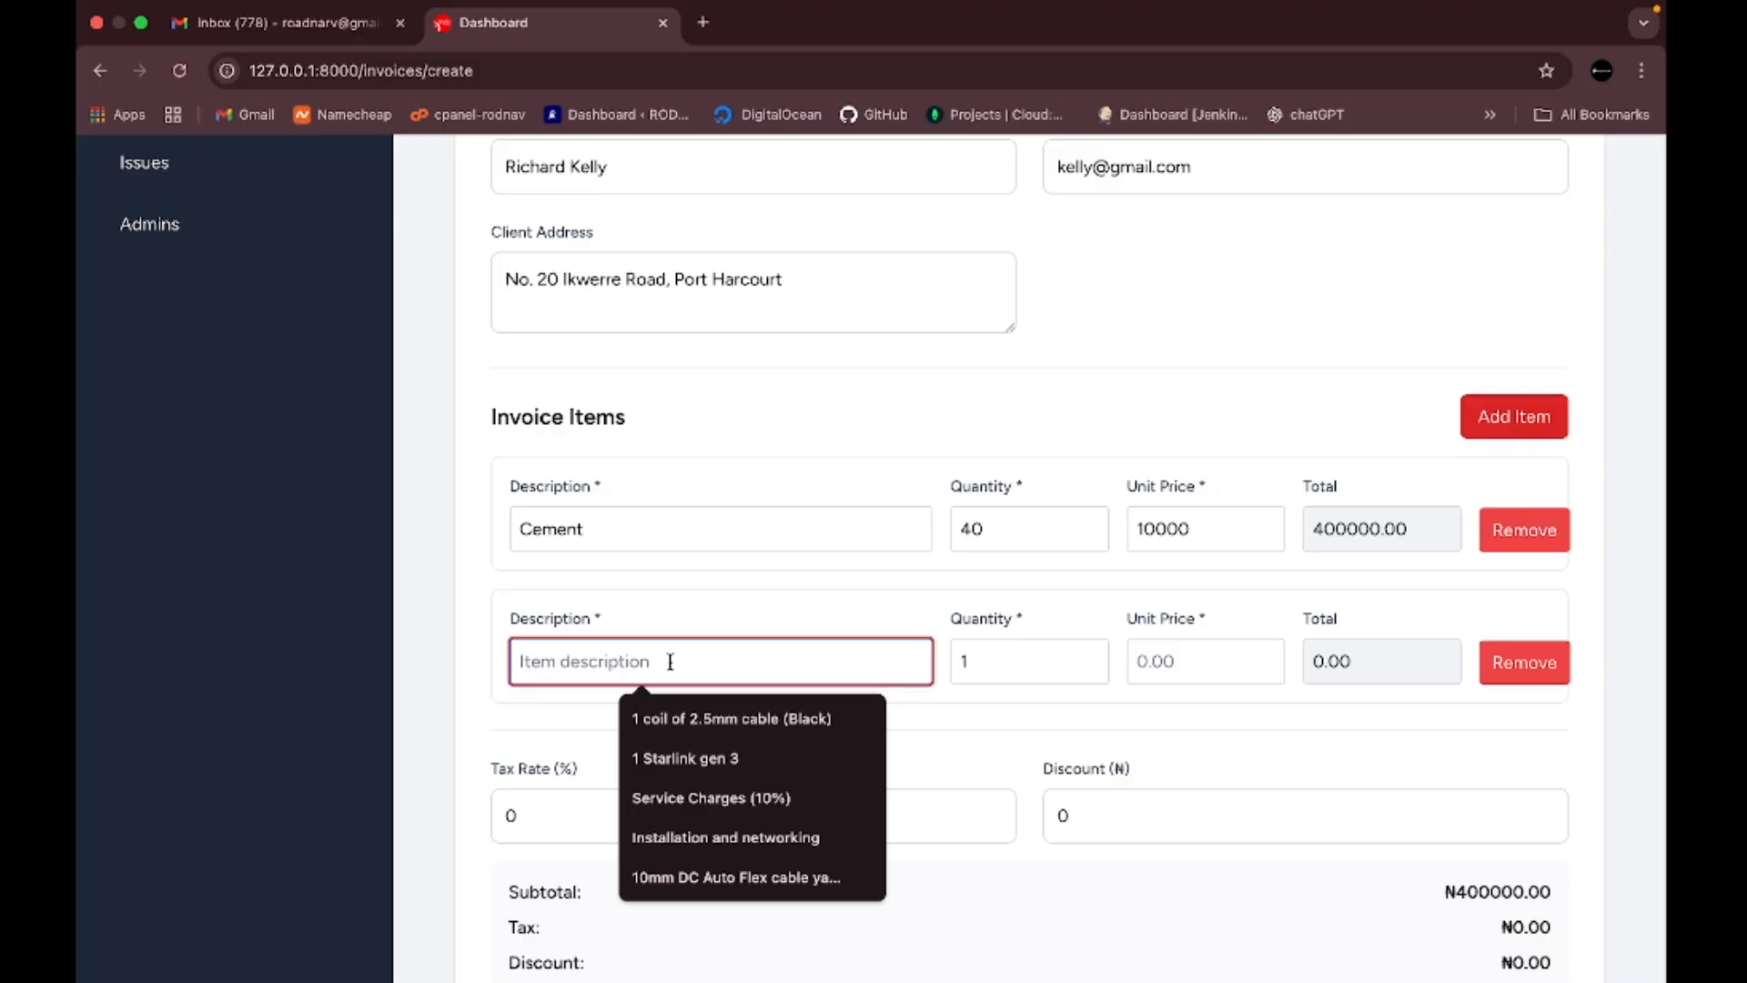
text(Tiles)
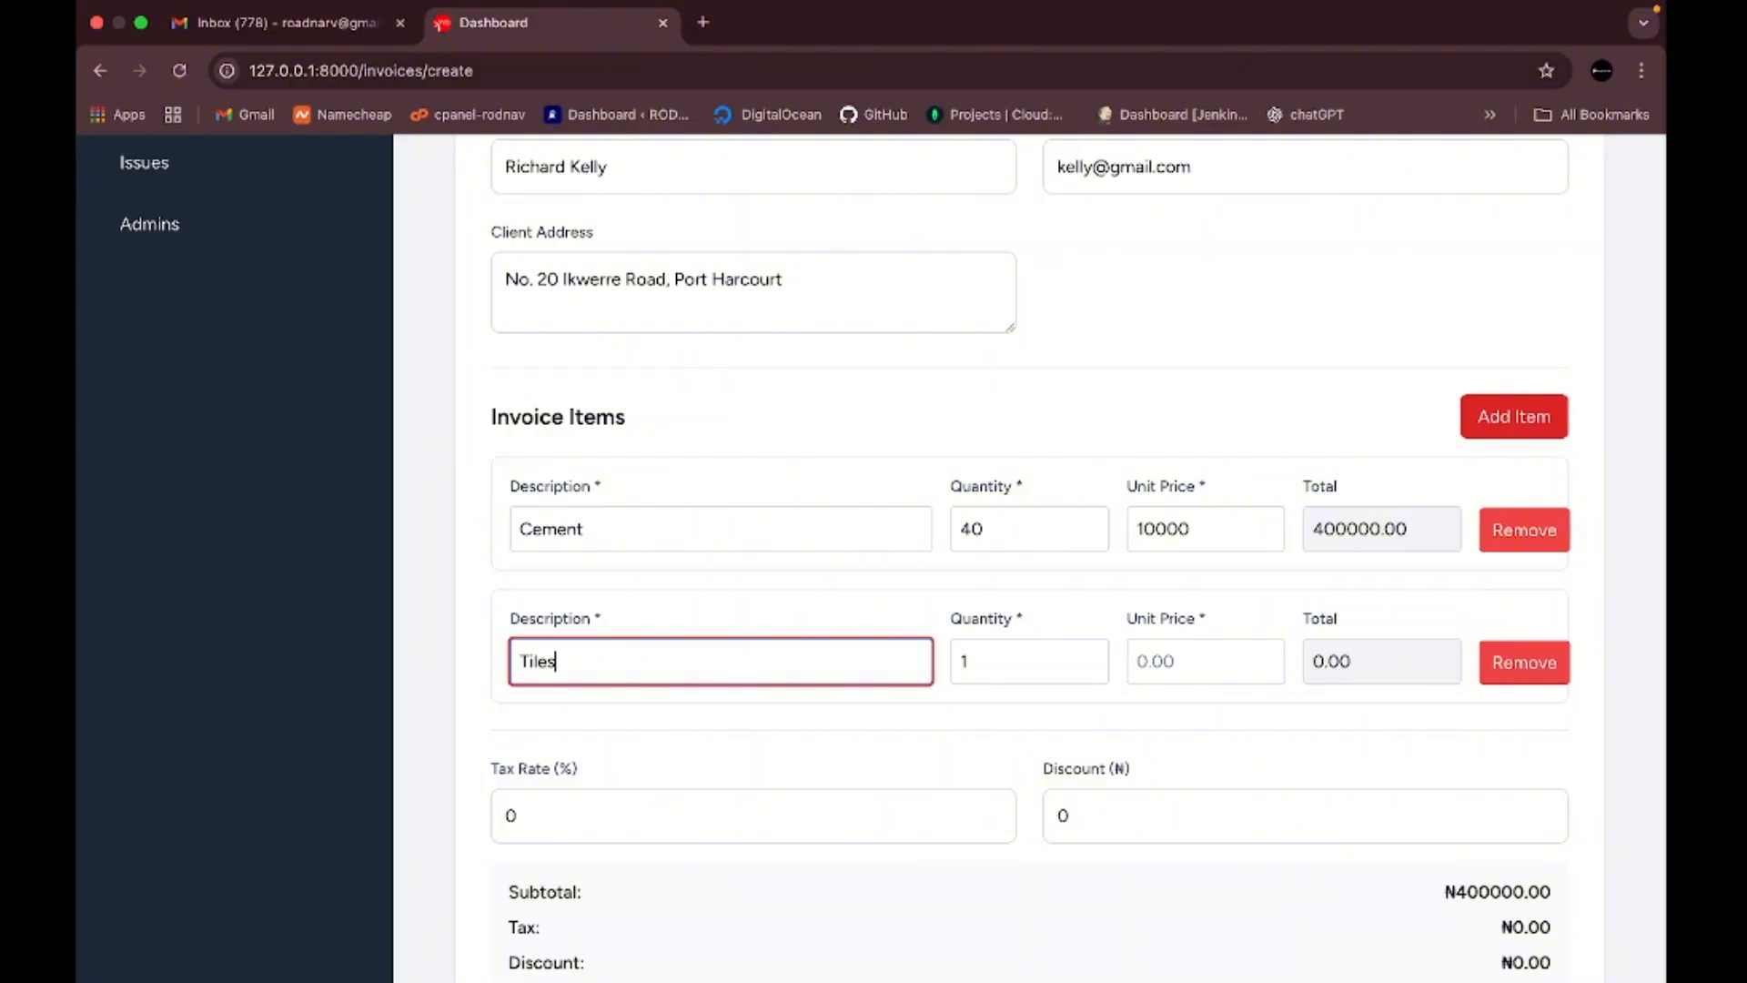
click(989, 663)
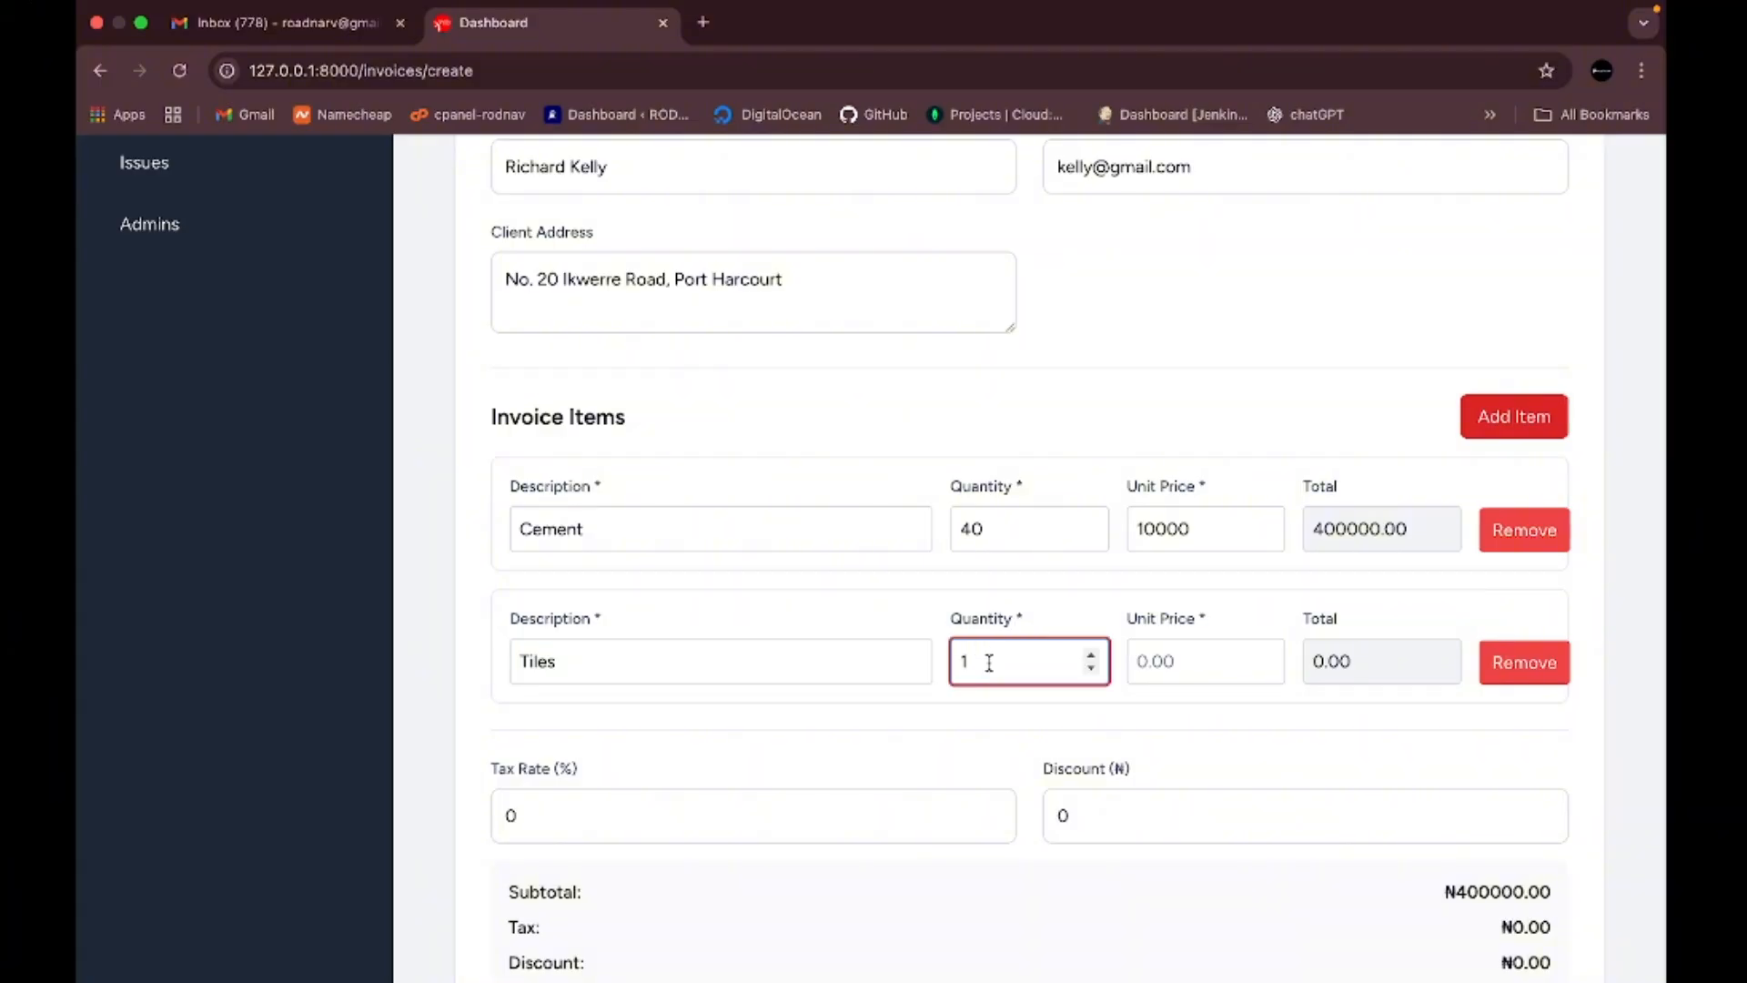
key(BackSpace)
text(20)
click(1174, 665)
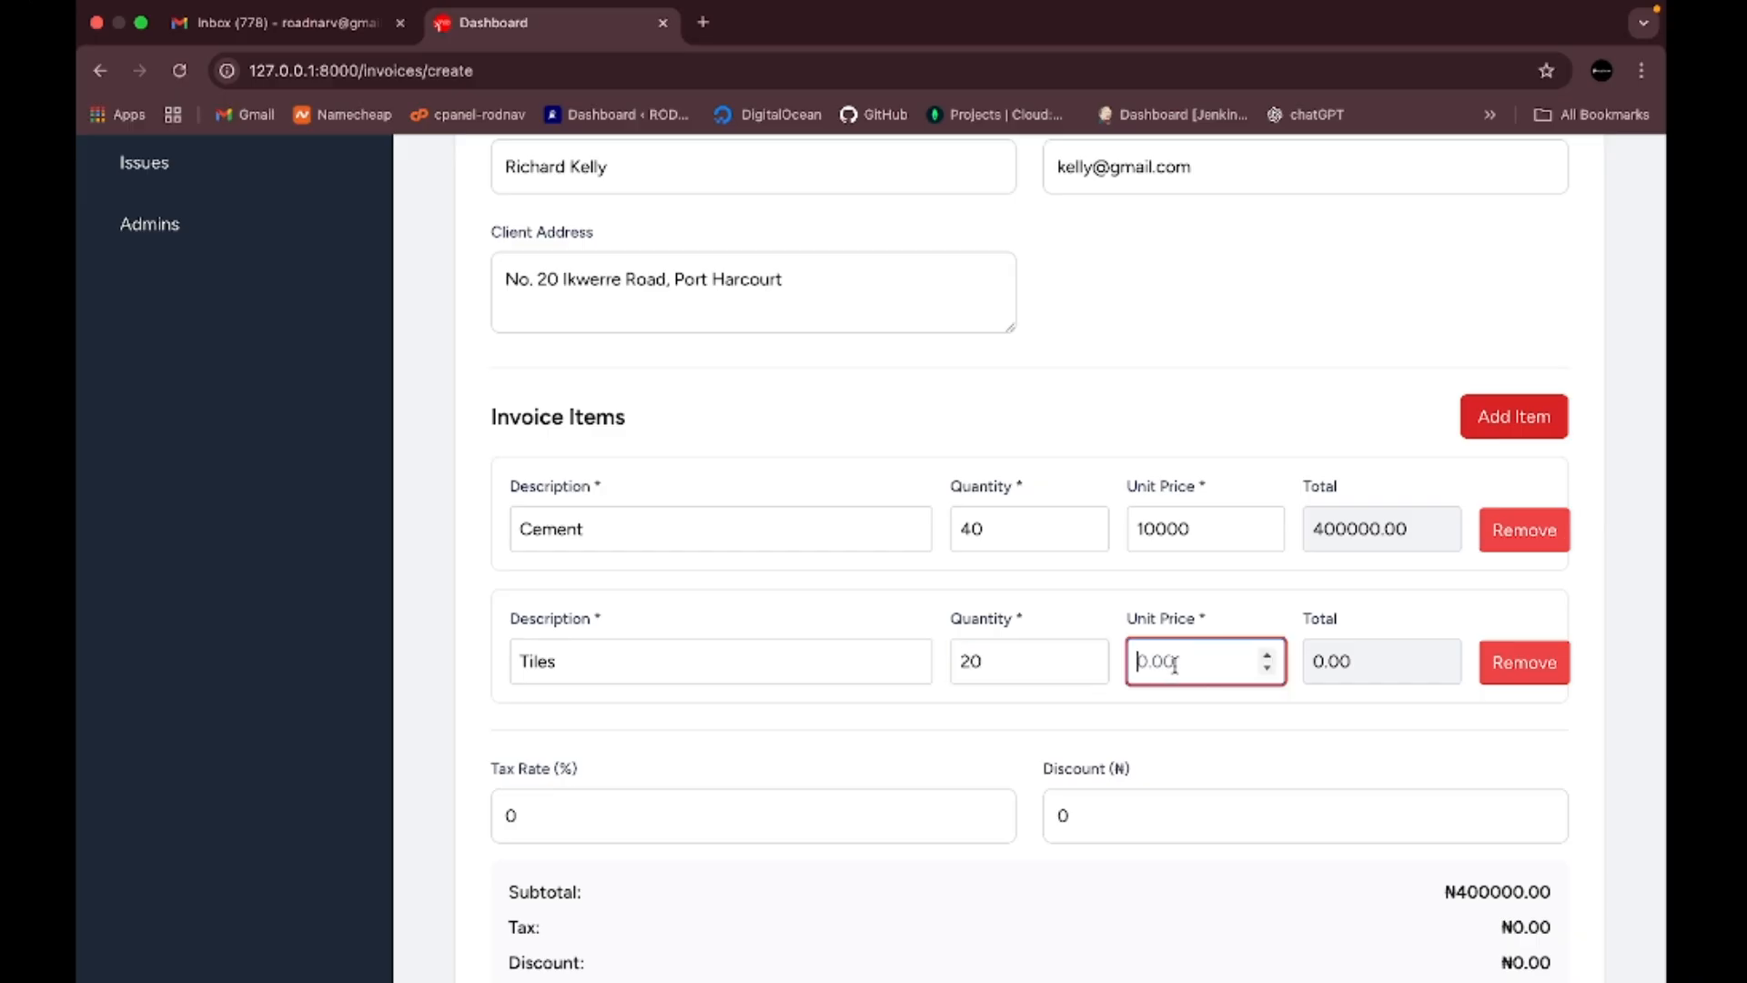
text(30)
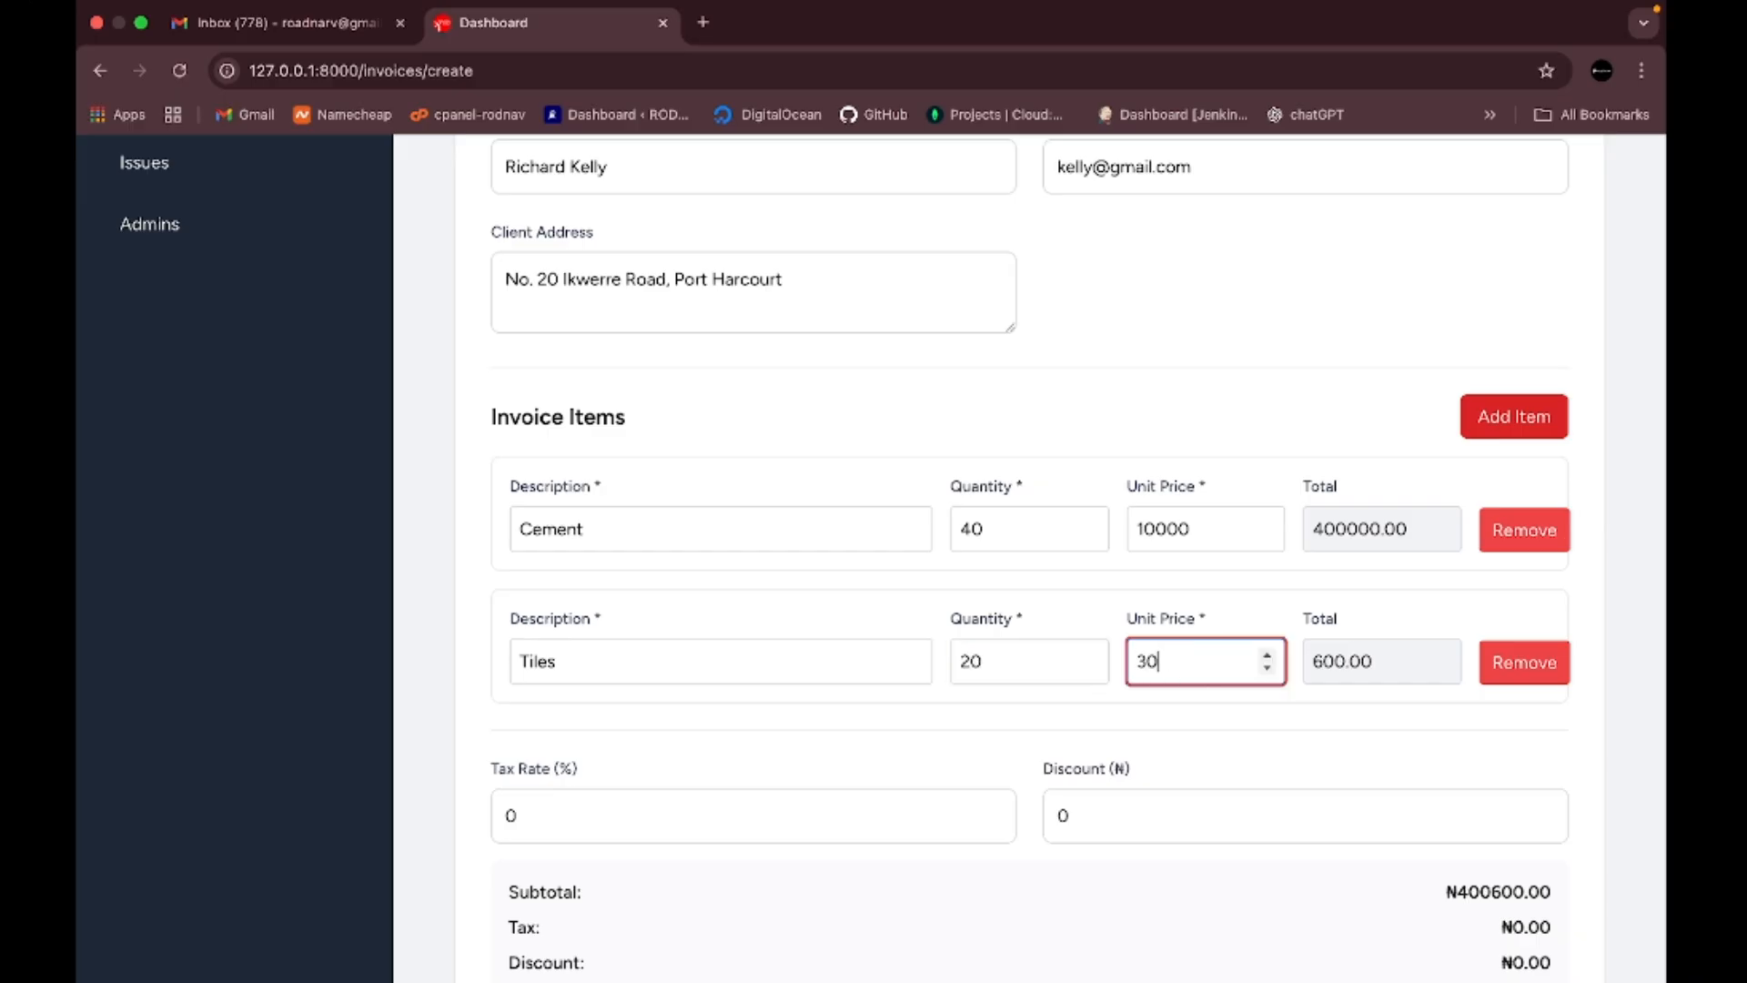
text(000)
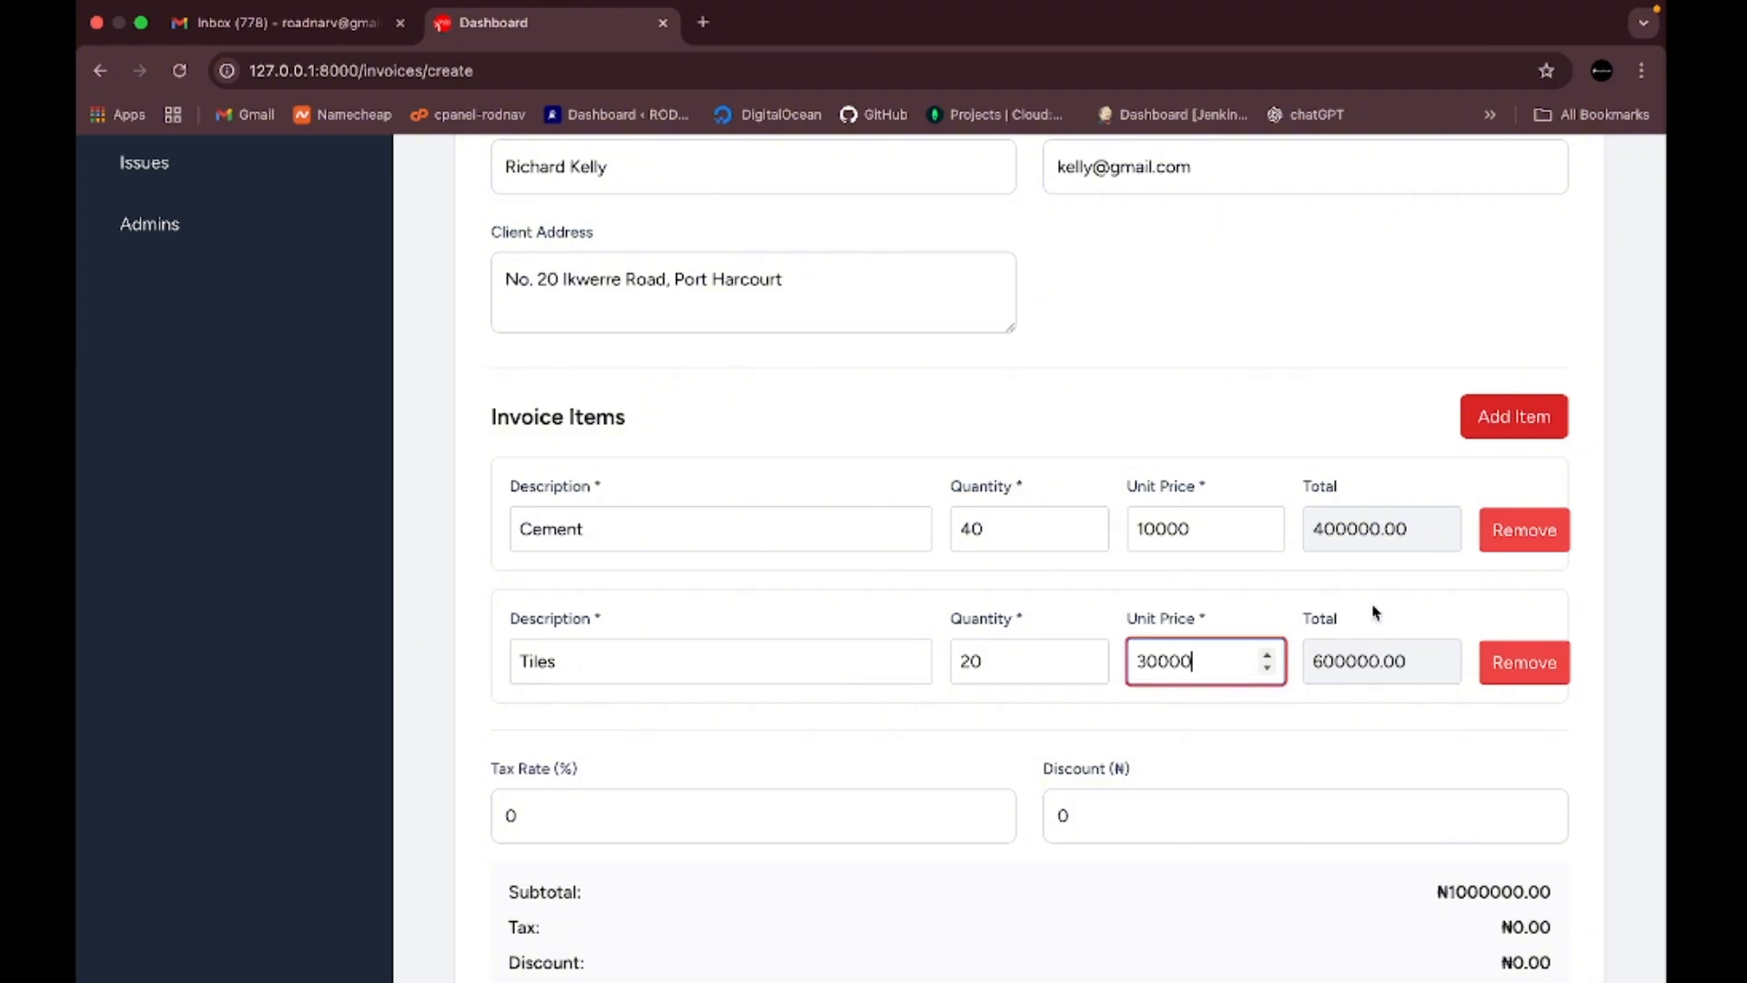
scroll(900, 692, down, 3)
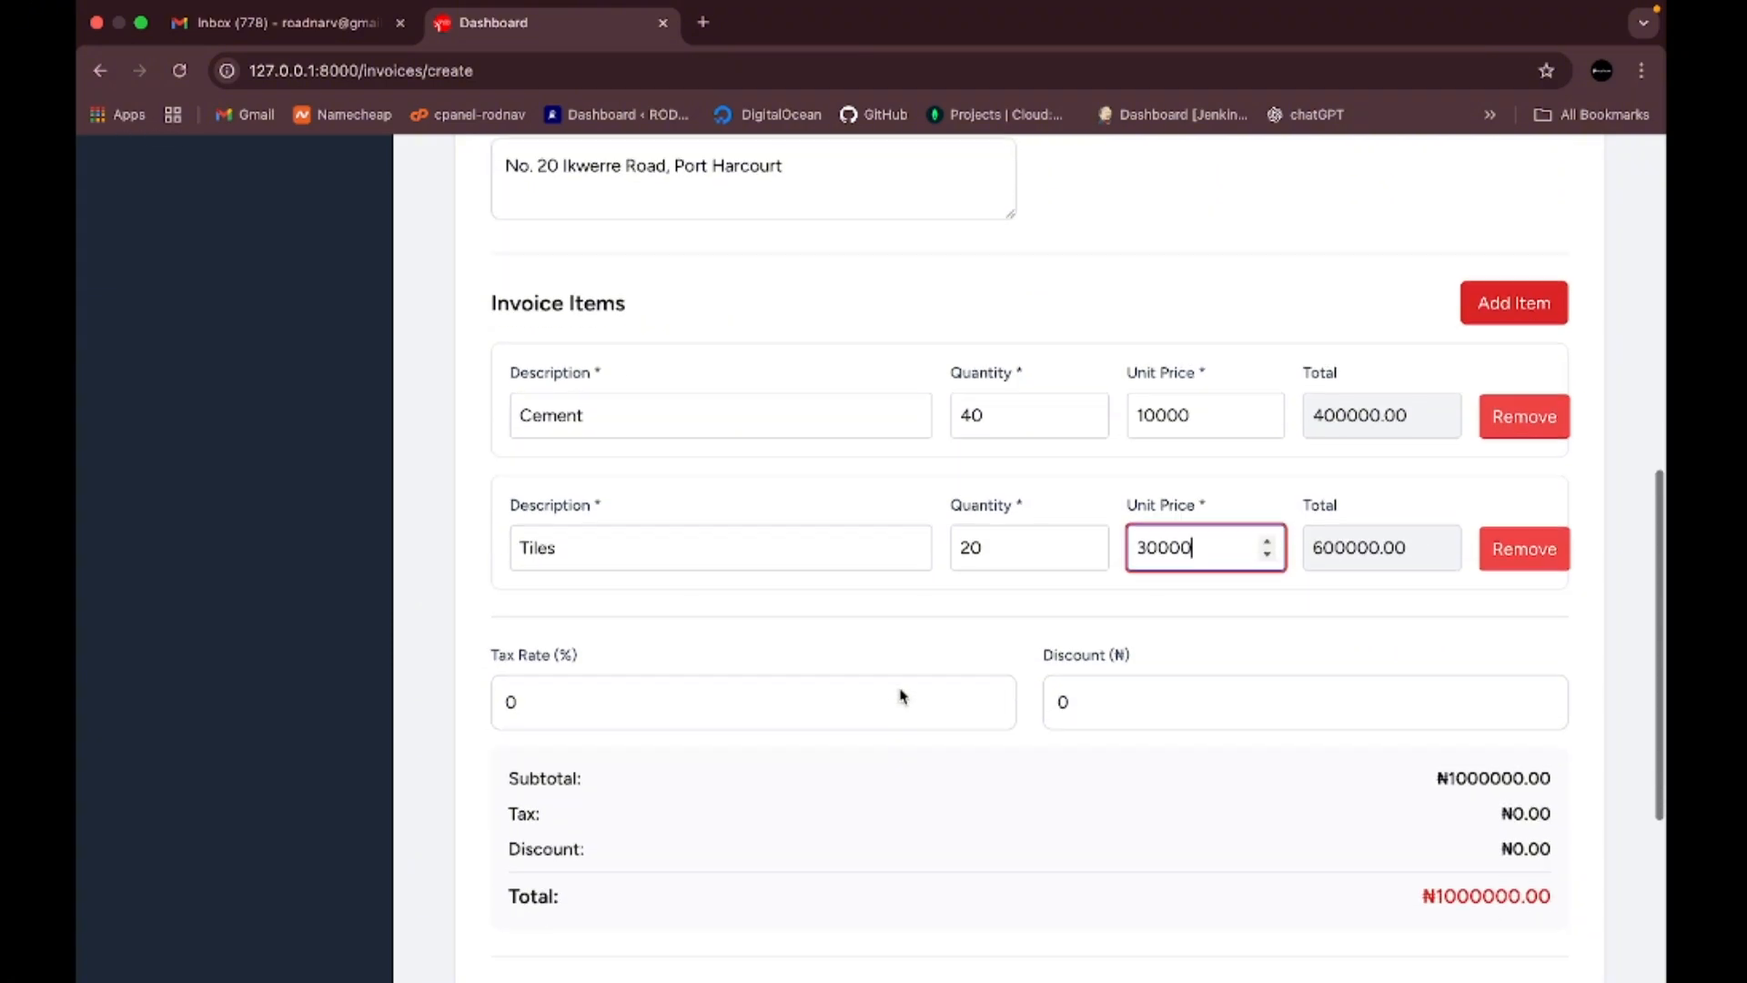
scroll(811, 637, up, 4)
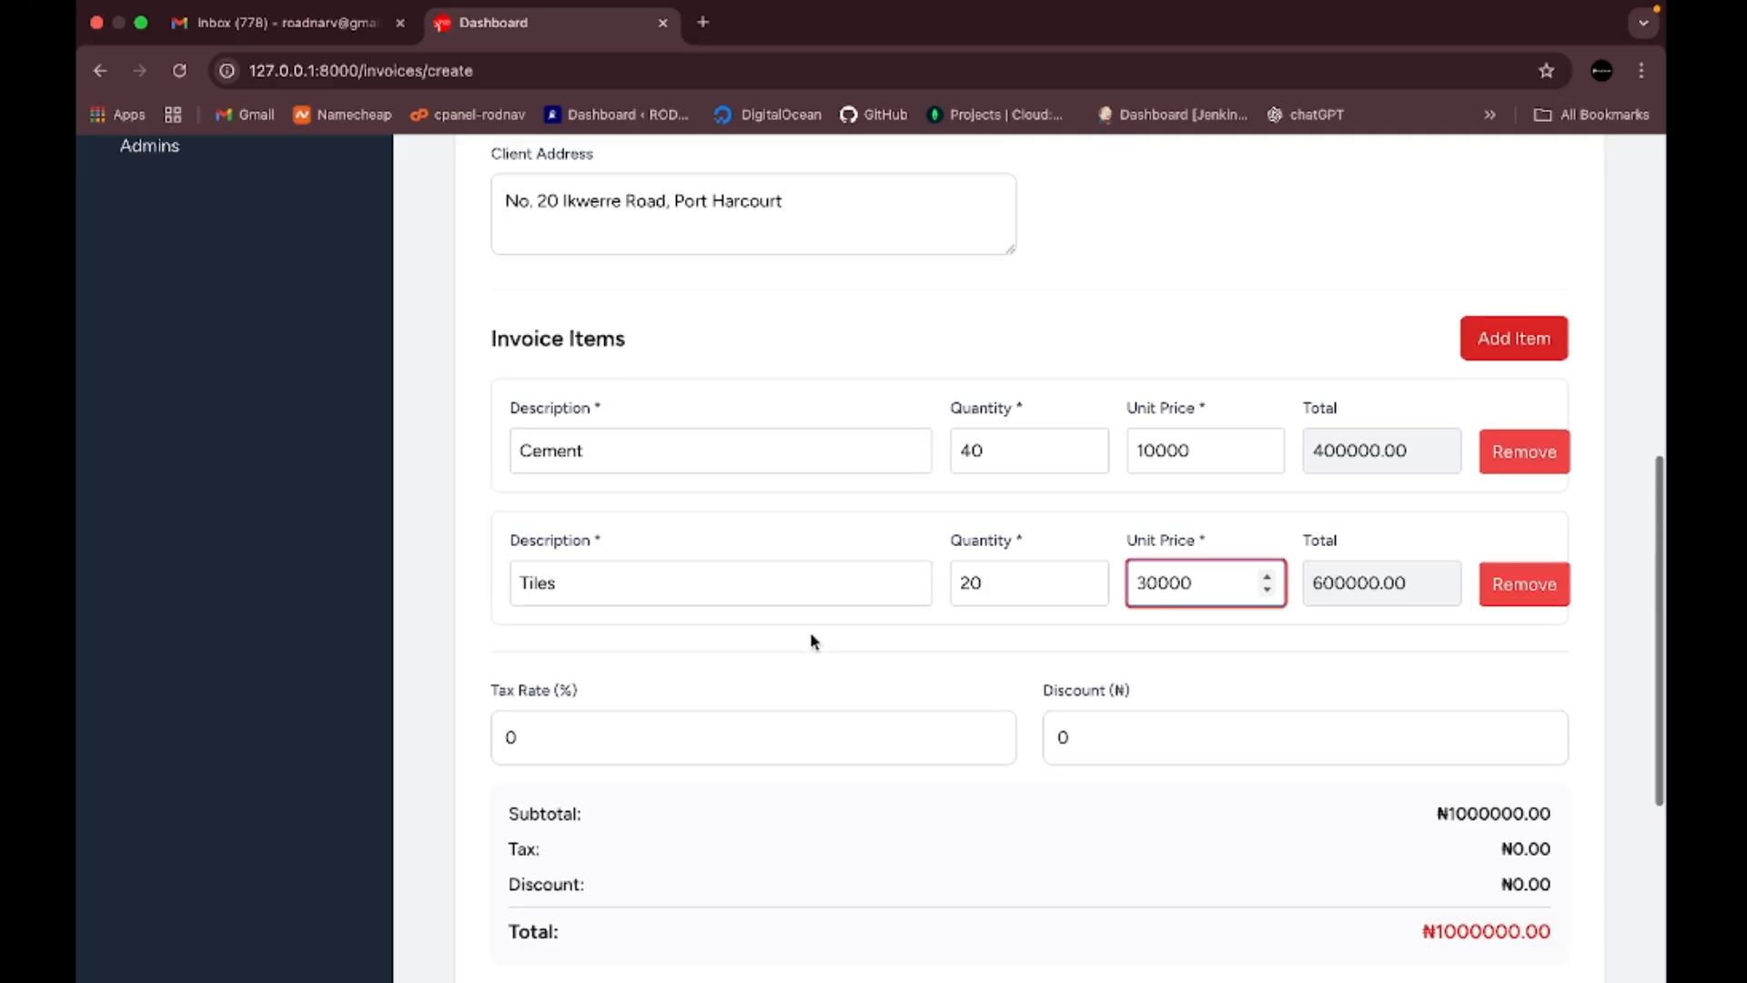
scroll(812, 637, up, 3)
scroll(812, 637, down, 5)
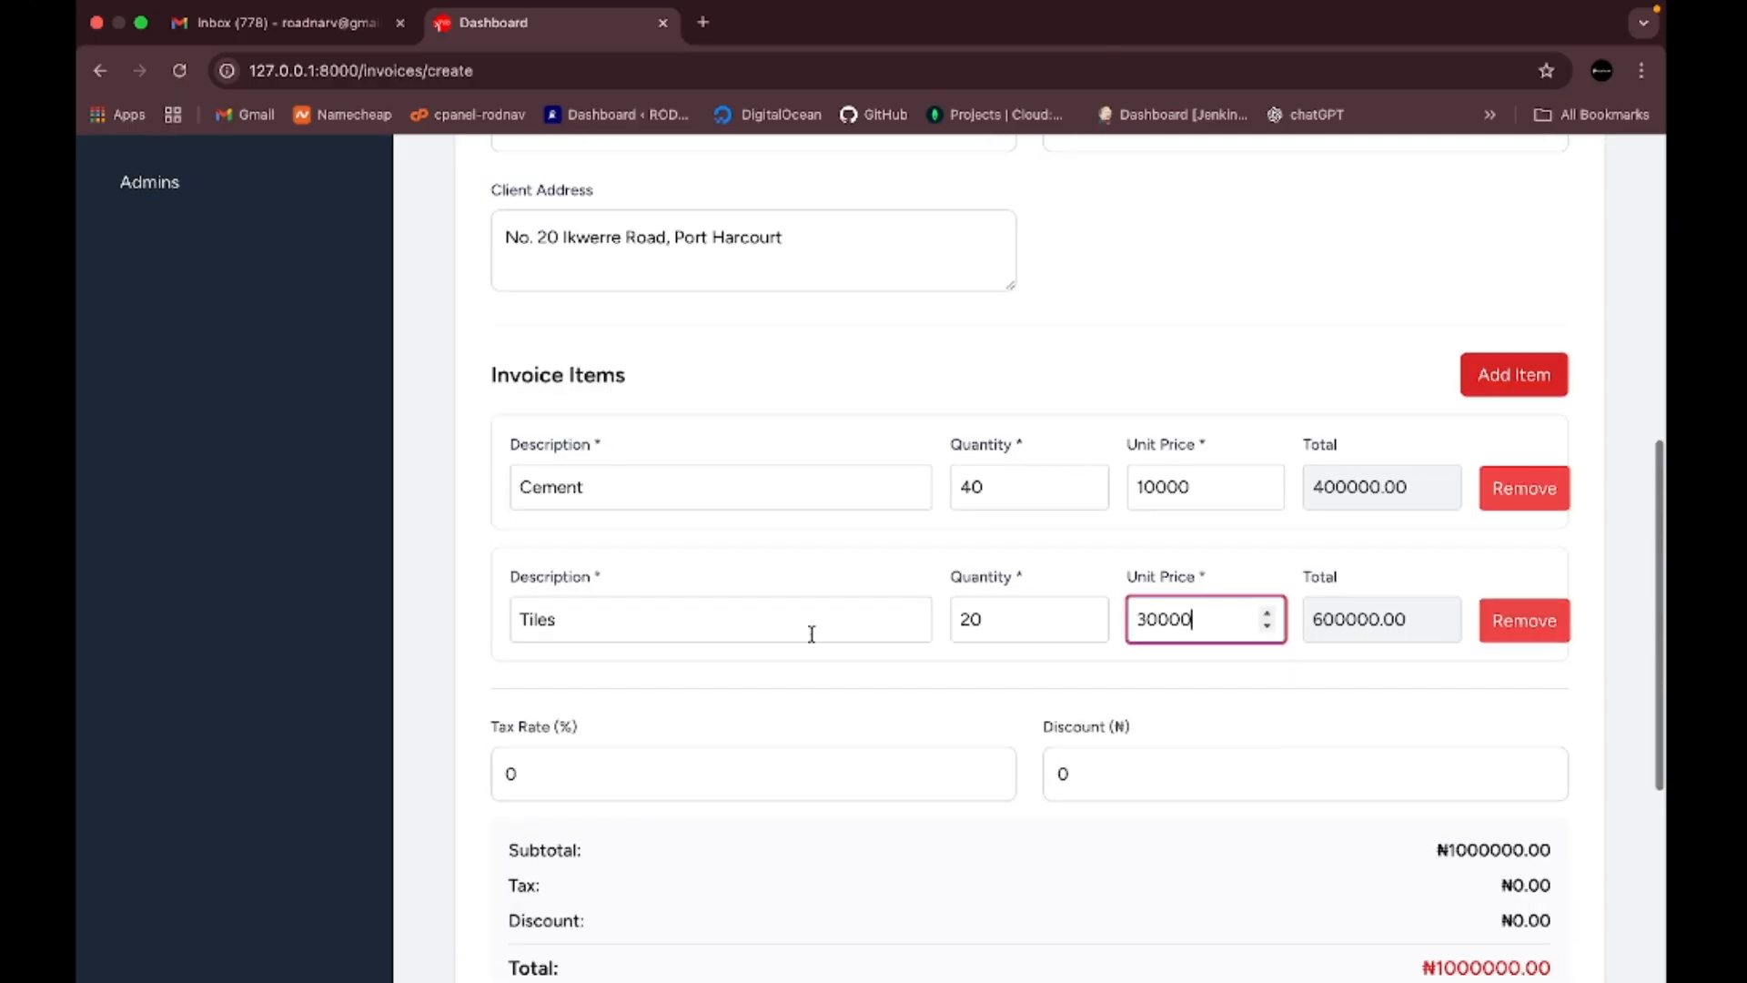
scroll(811, 634, down, 1)
click(783, 622)
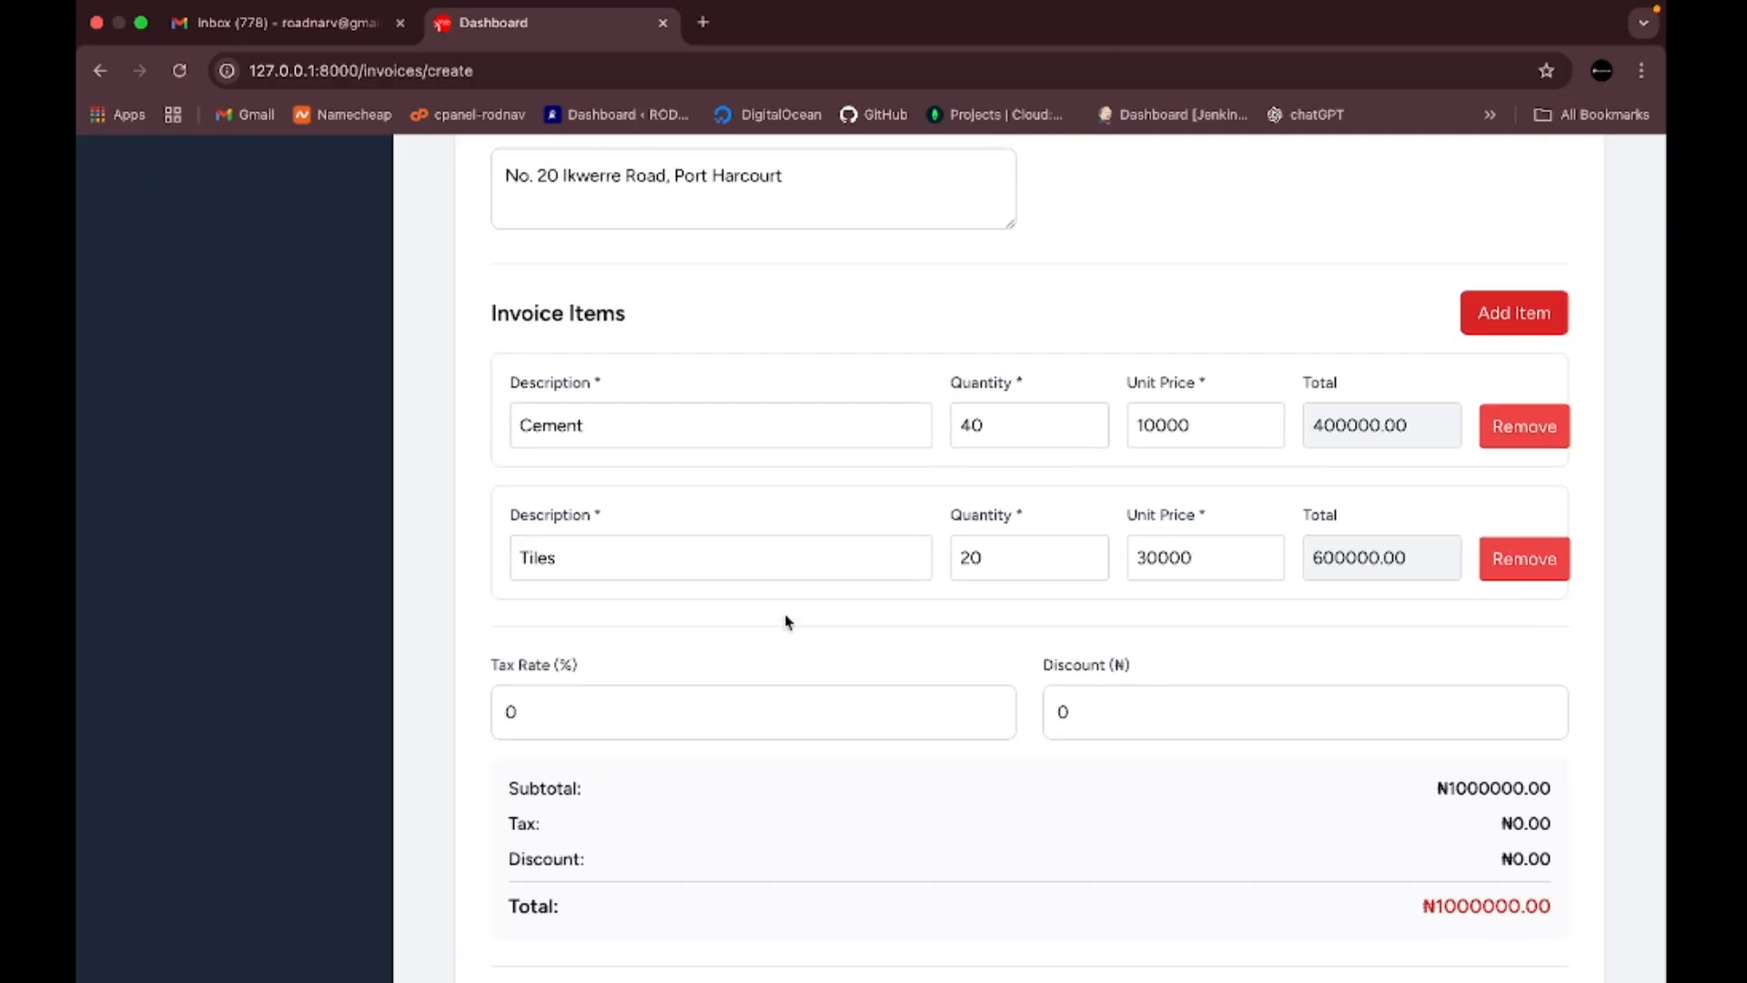
click(559, 713)
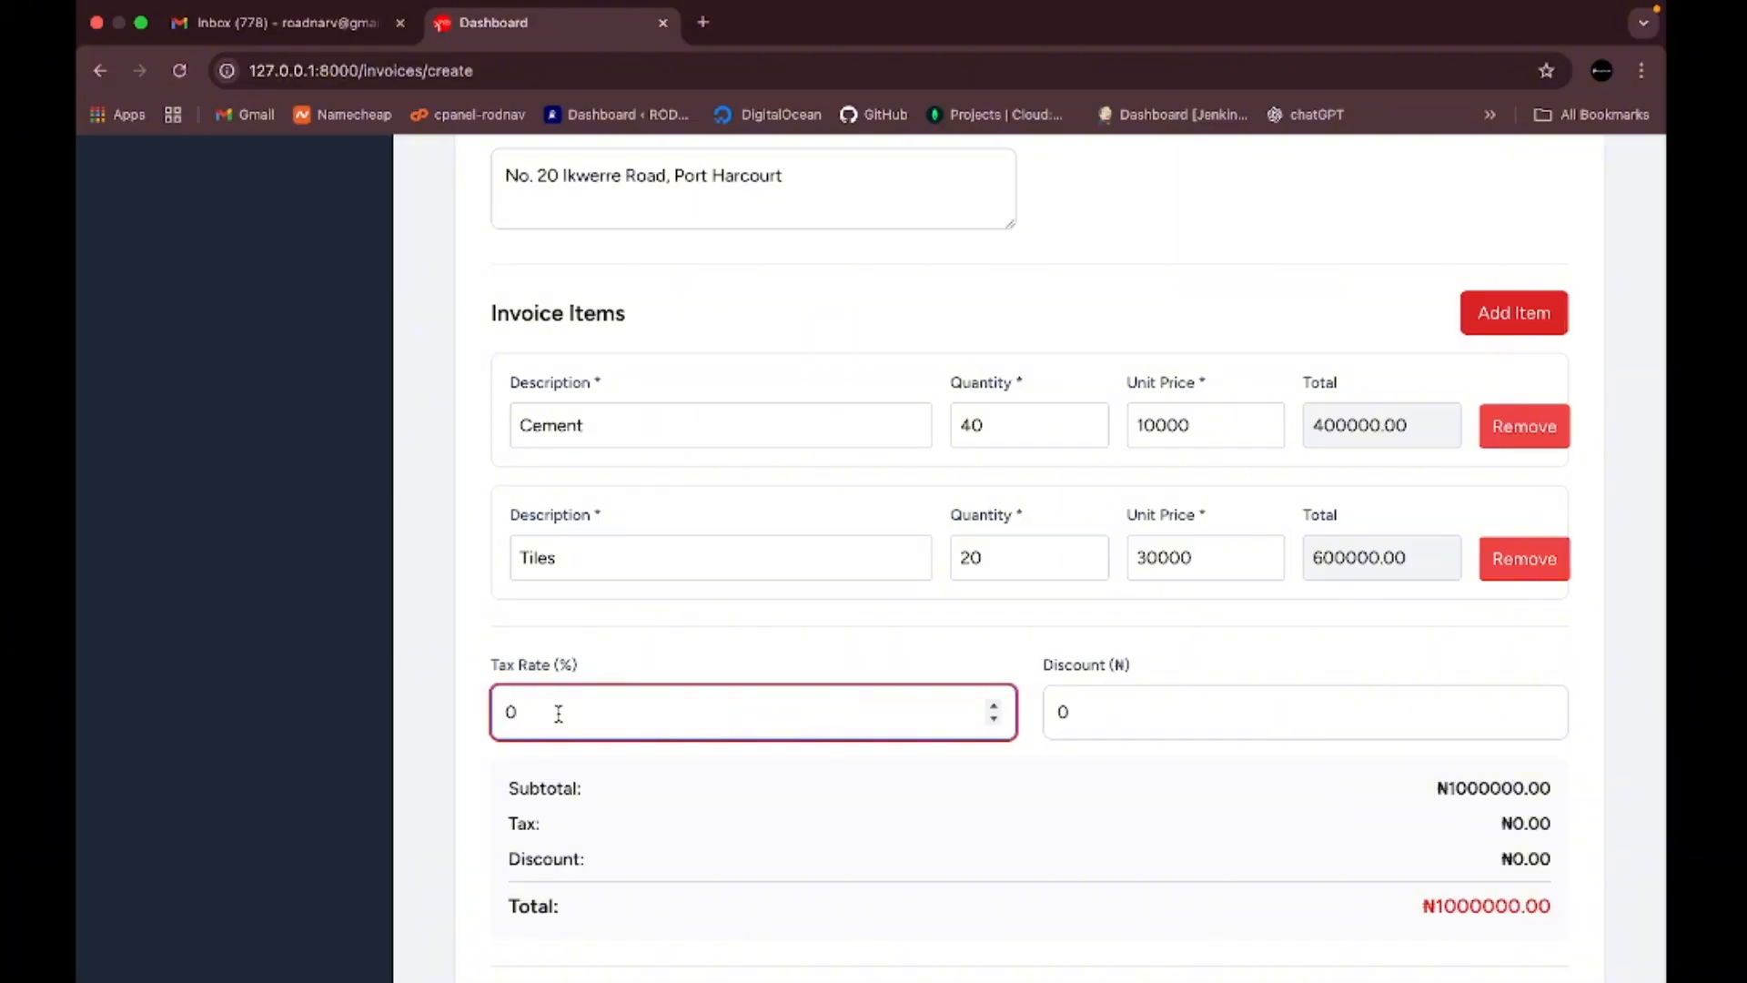
- Replace the 0 tax rate with 7.5%, giving ₦75000.00 tax and a ₦1075000.00 total
key(BackSpace)
text(7.5)
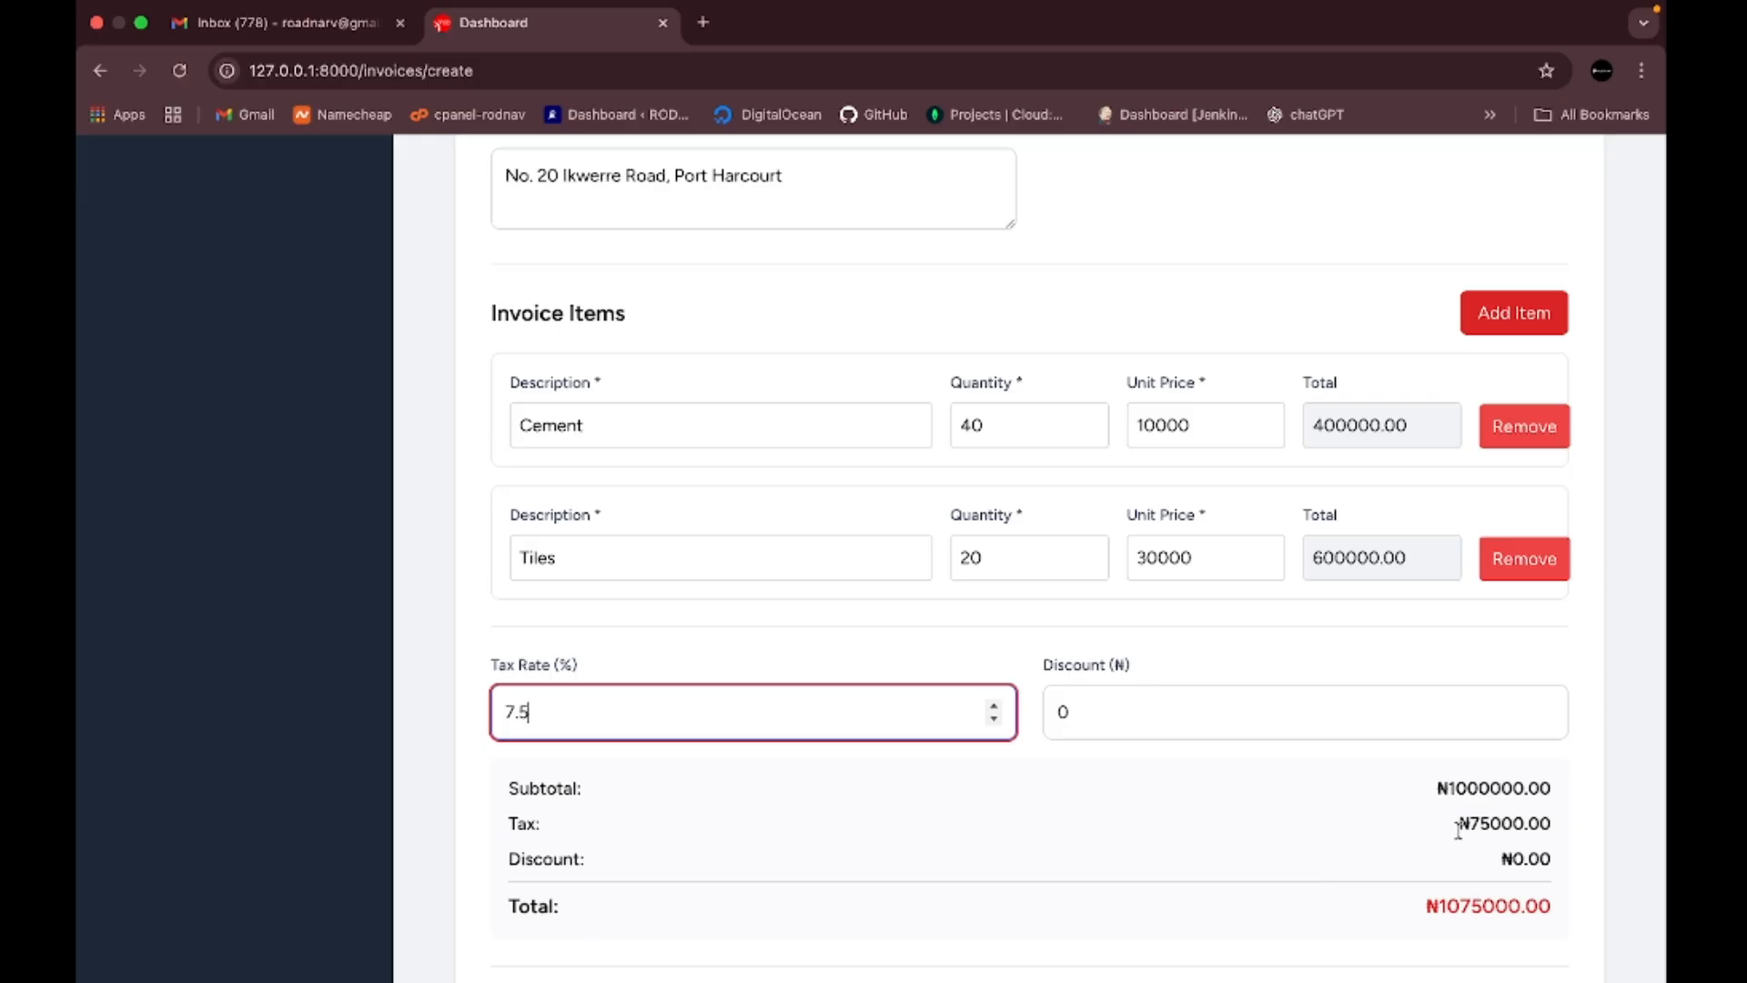
scroll(1456, 823, down, 3)
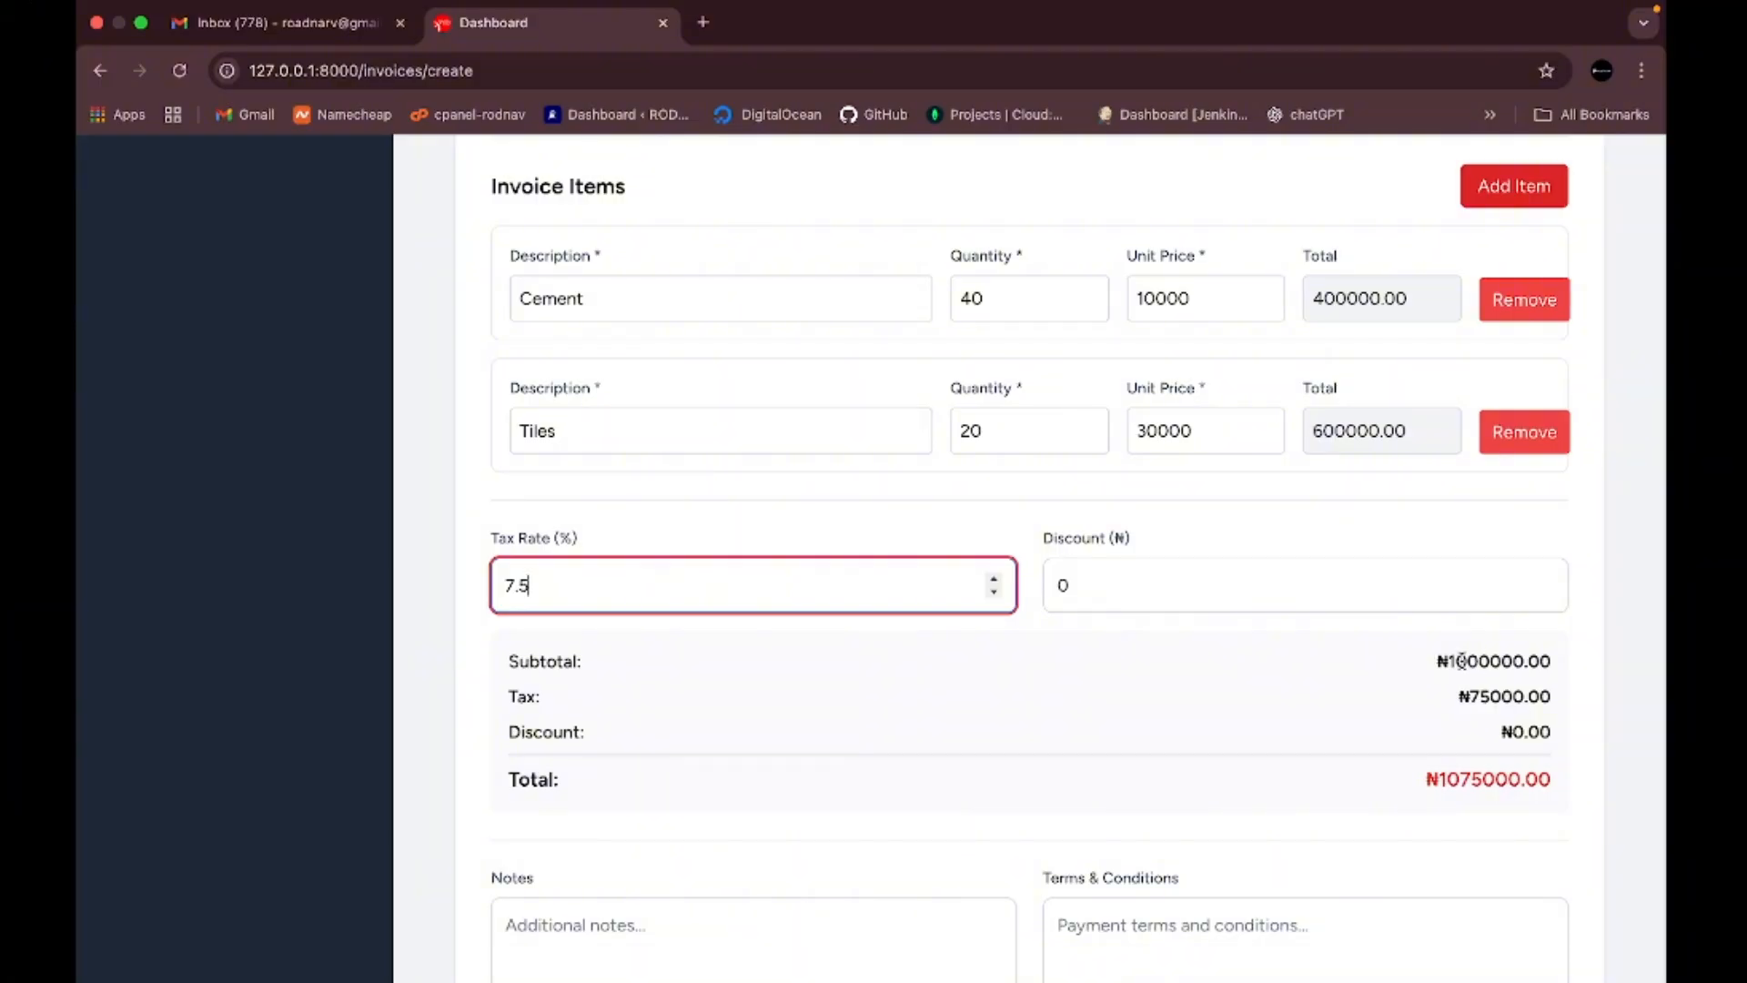
scroll(1444, 673, up, 1)
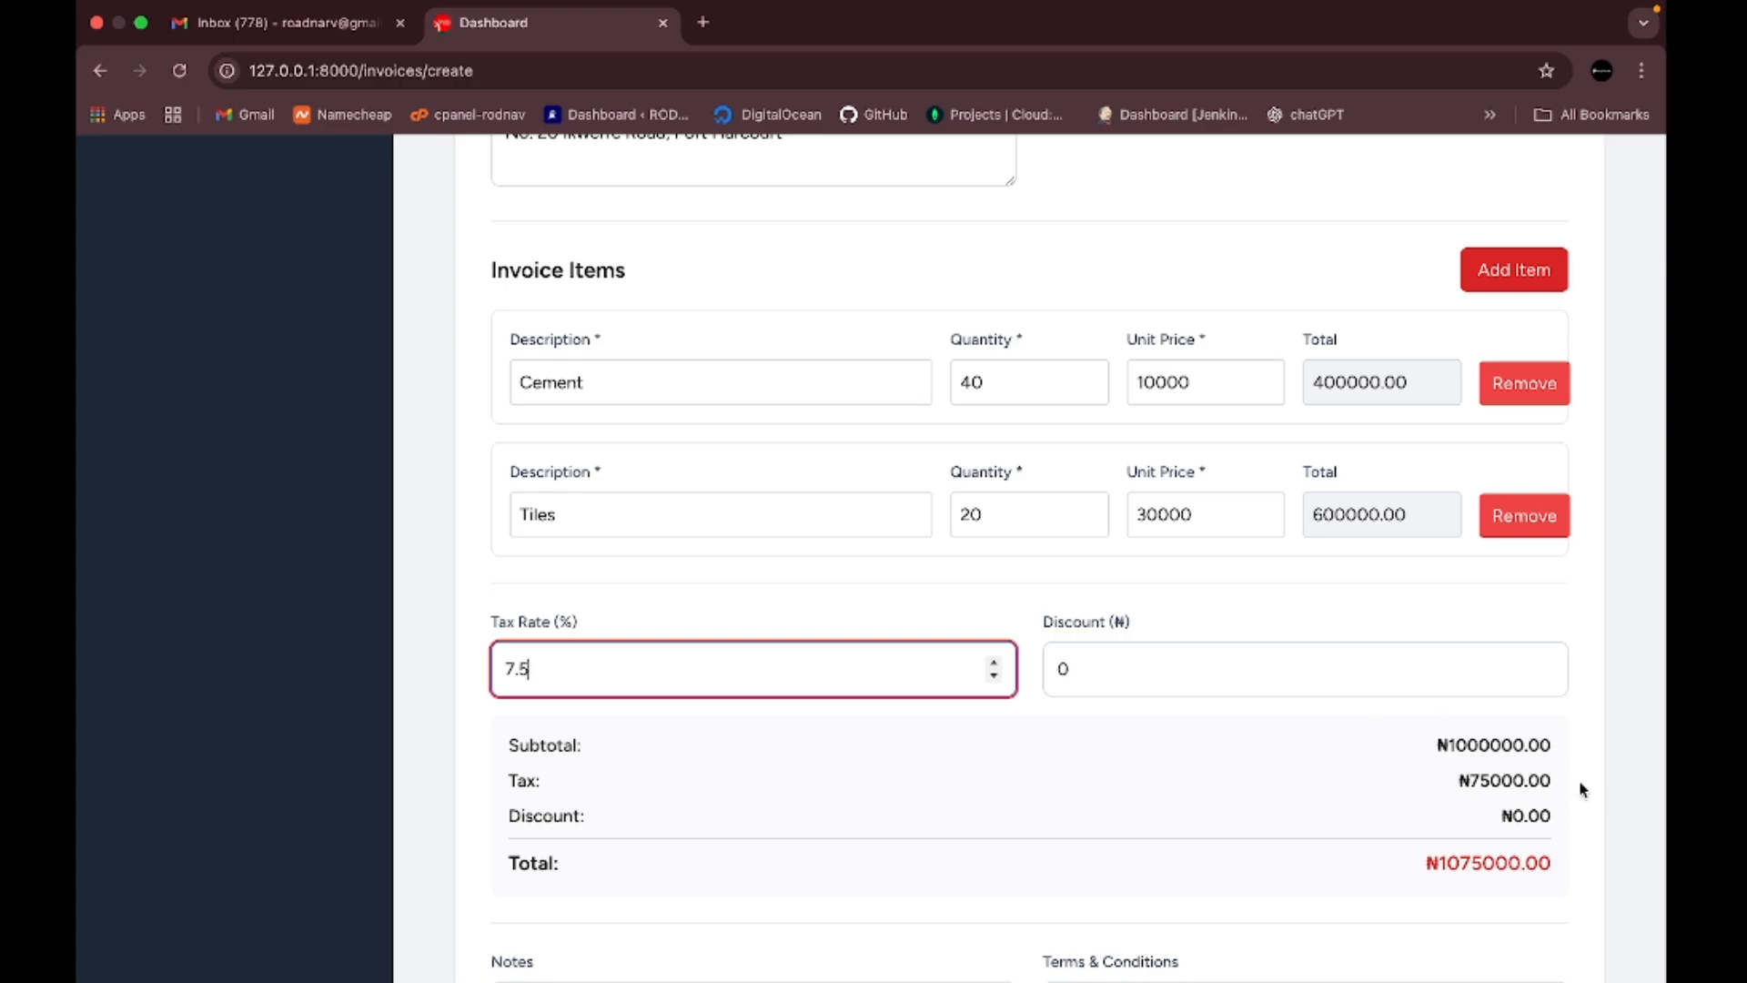
scroll(1347, 765, down, 1)
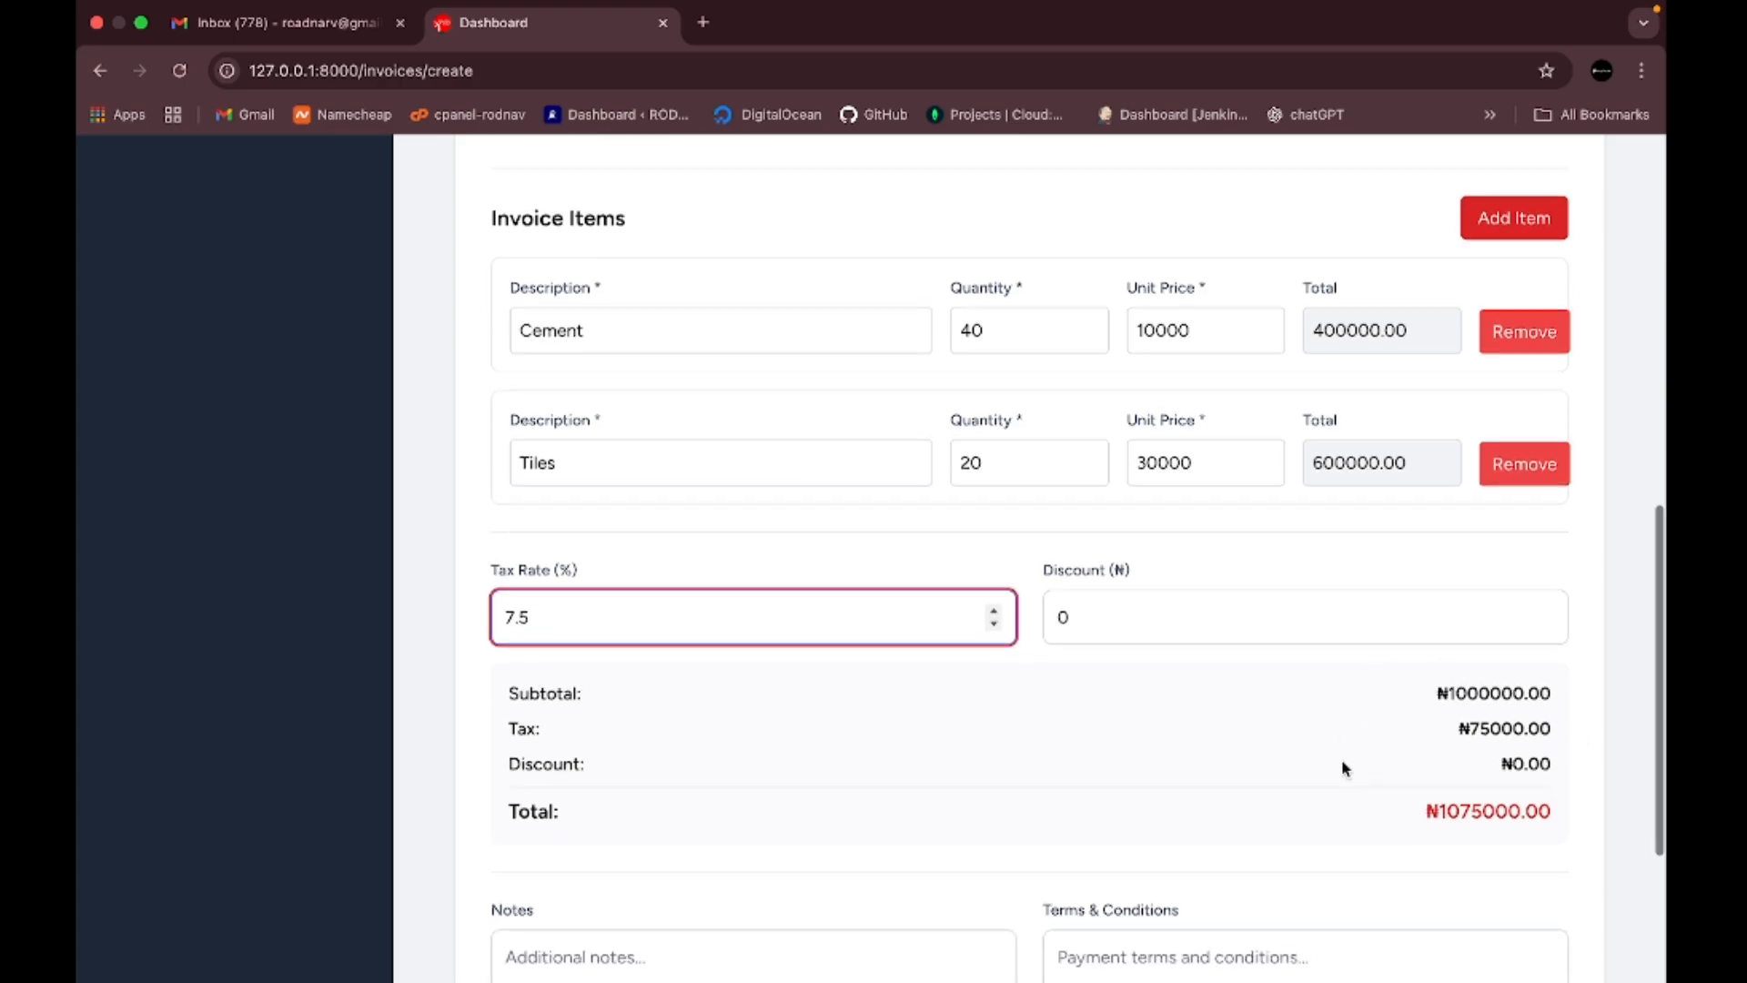
scroll(1275, 679, down, 2)
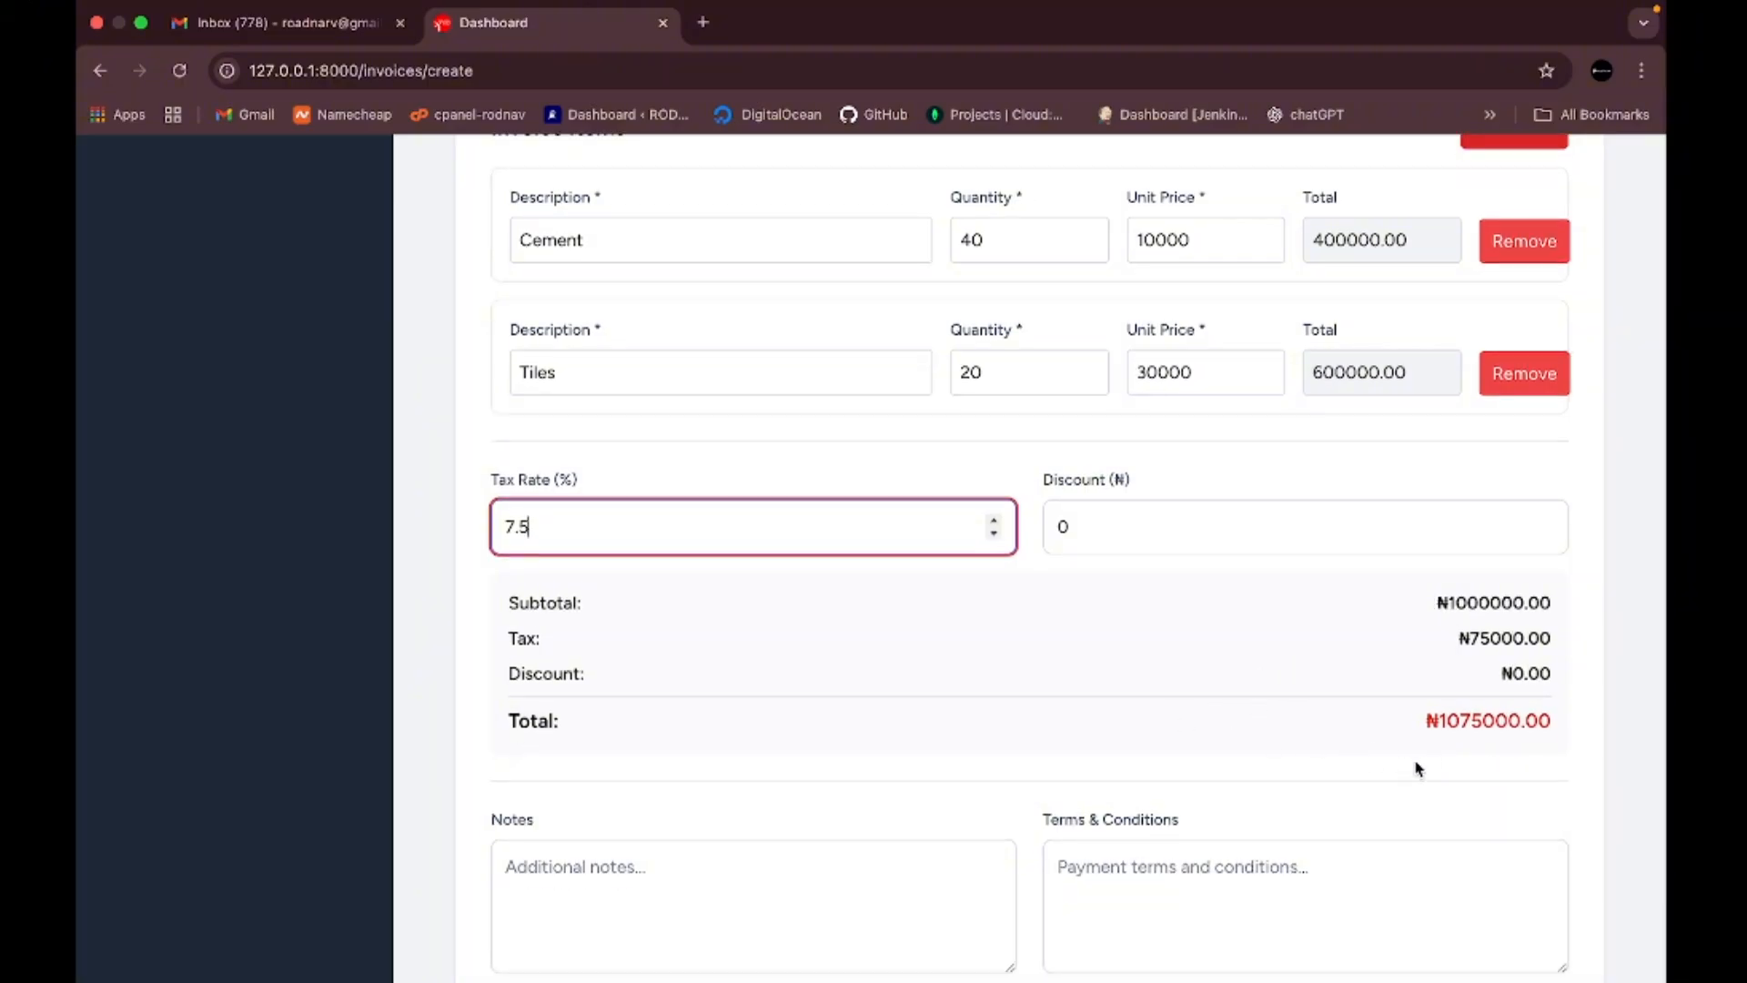
scroll(1447, 715, down, 3)
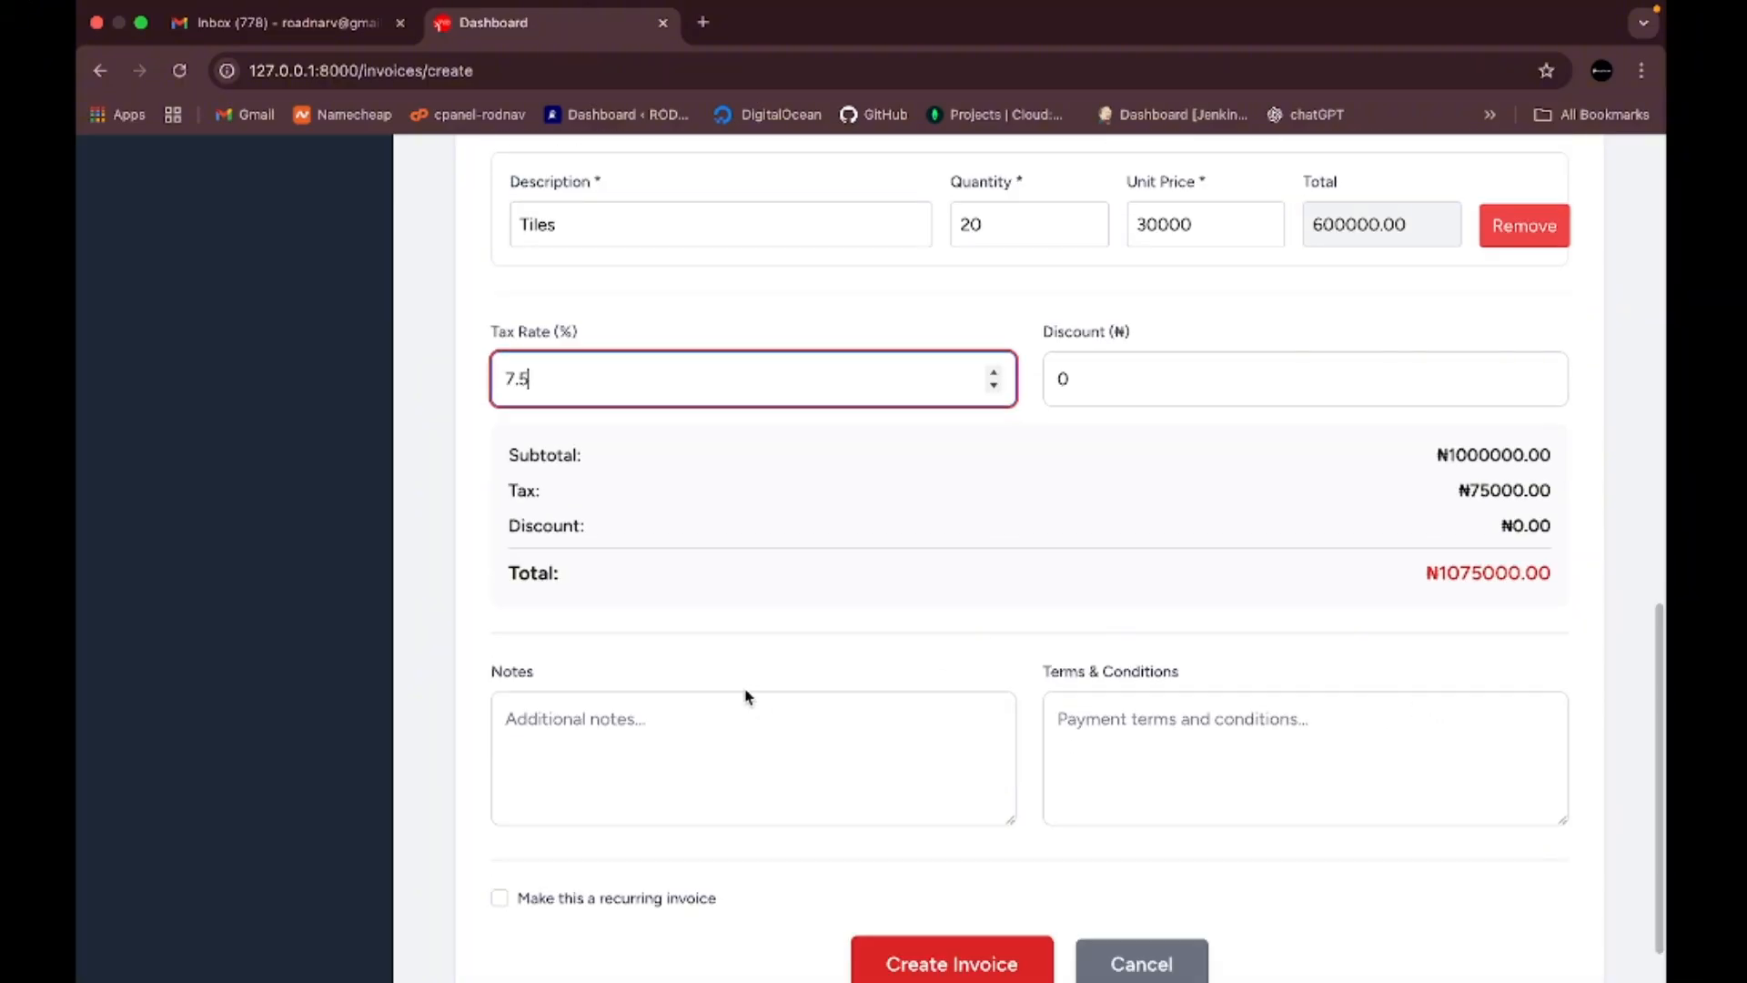
- Enter 'Full payment validates order' as the invoice's terms and conditions
click(709, 736)
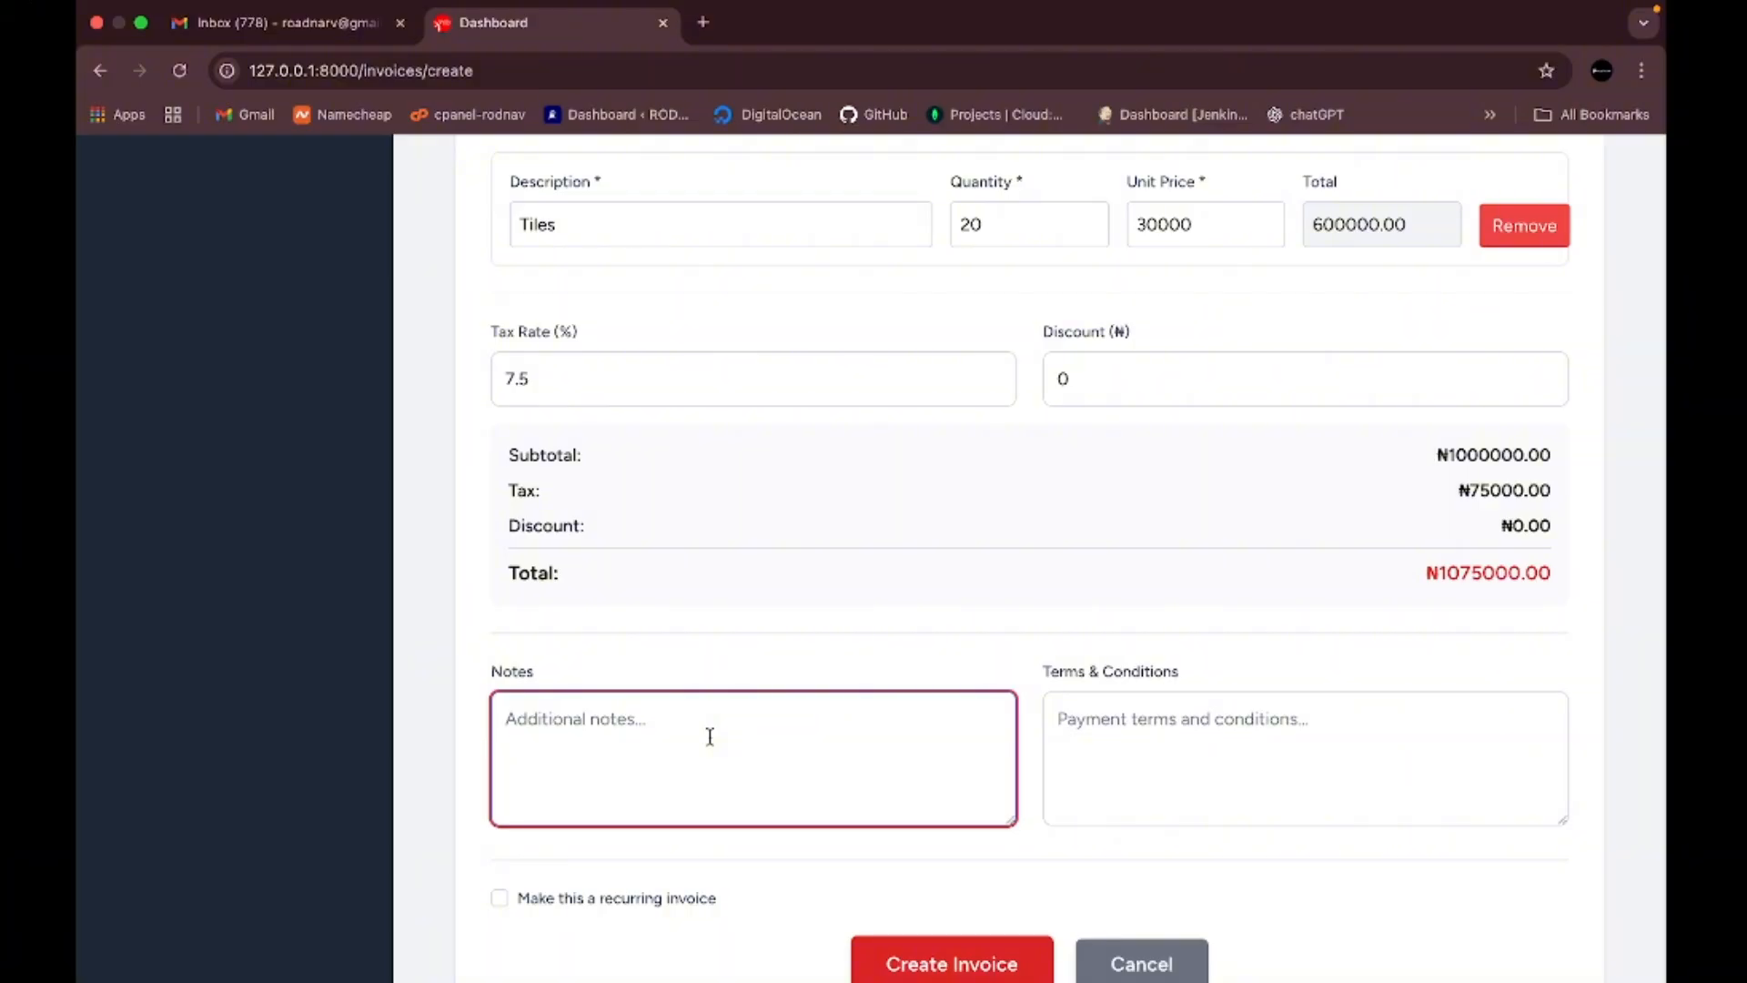
click(1181, 749)
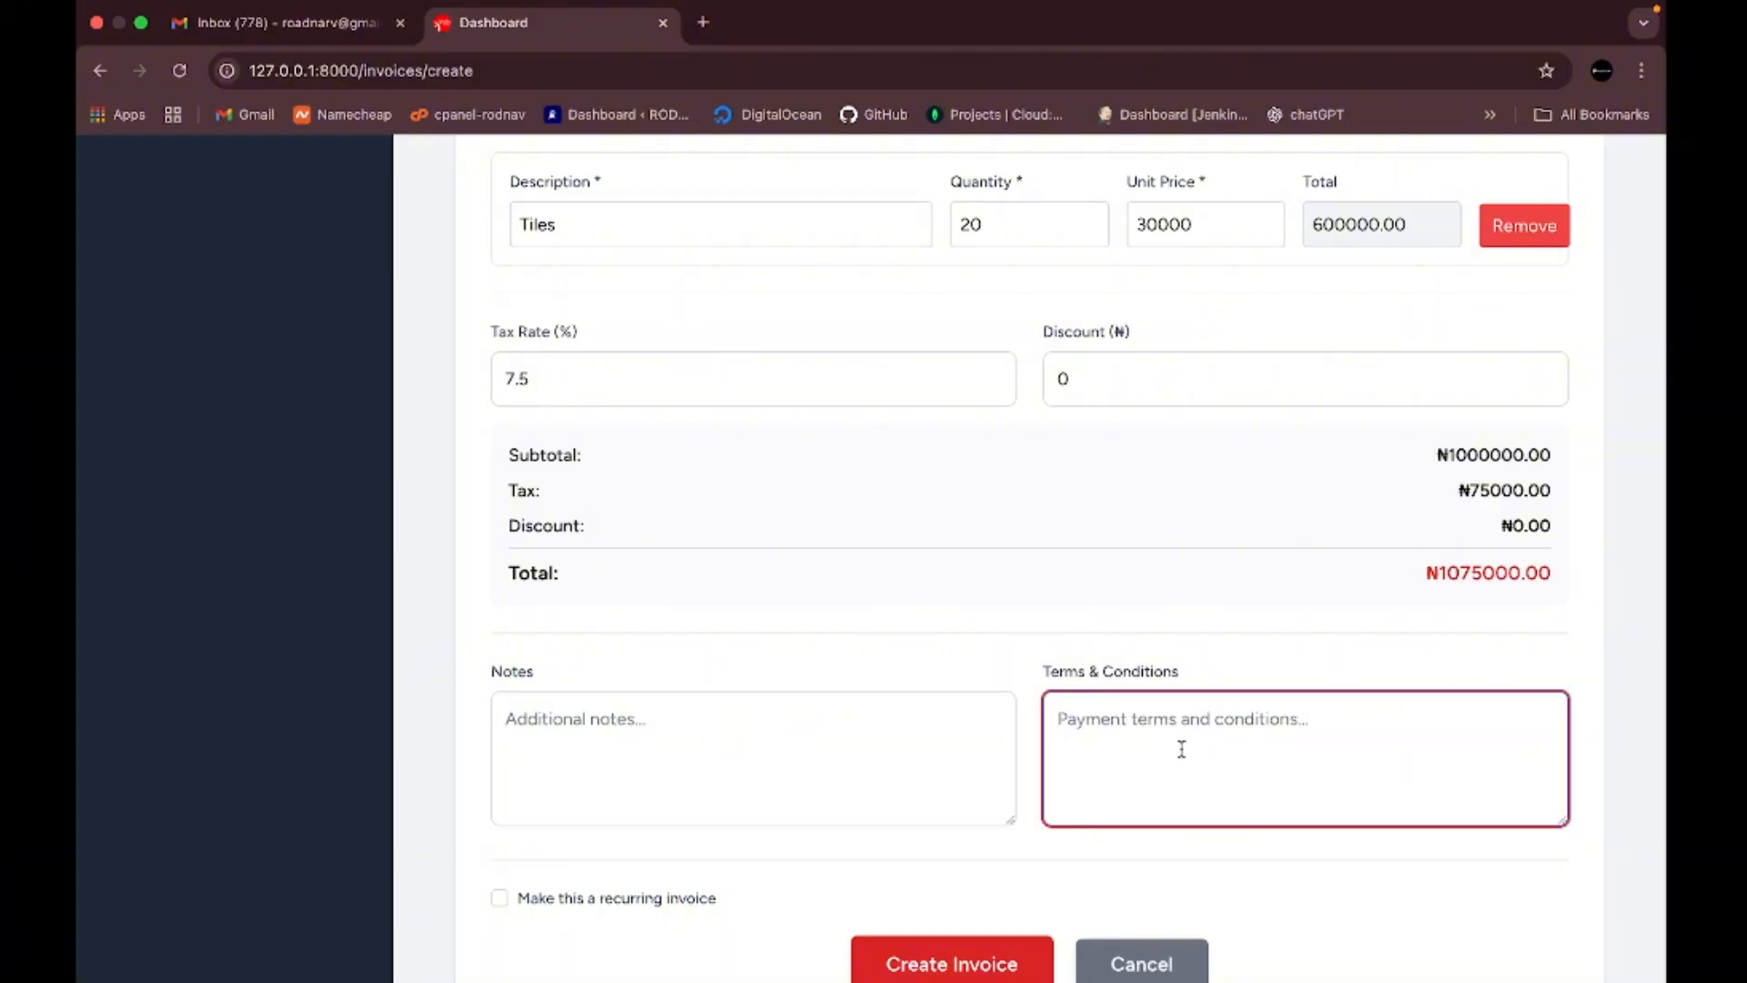
text(Full)
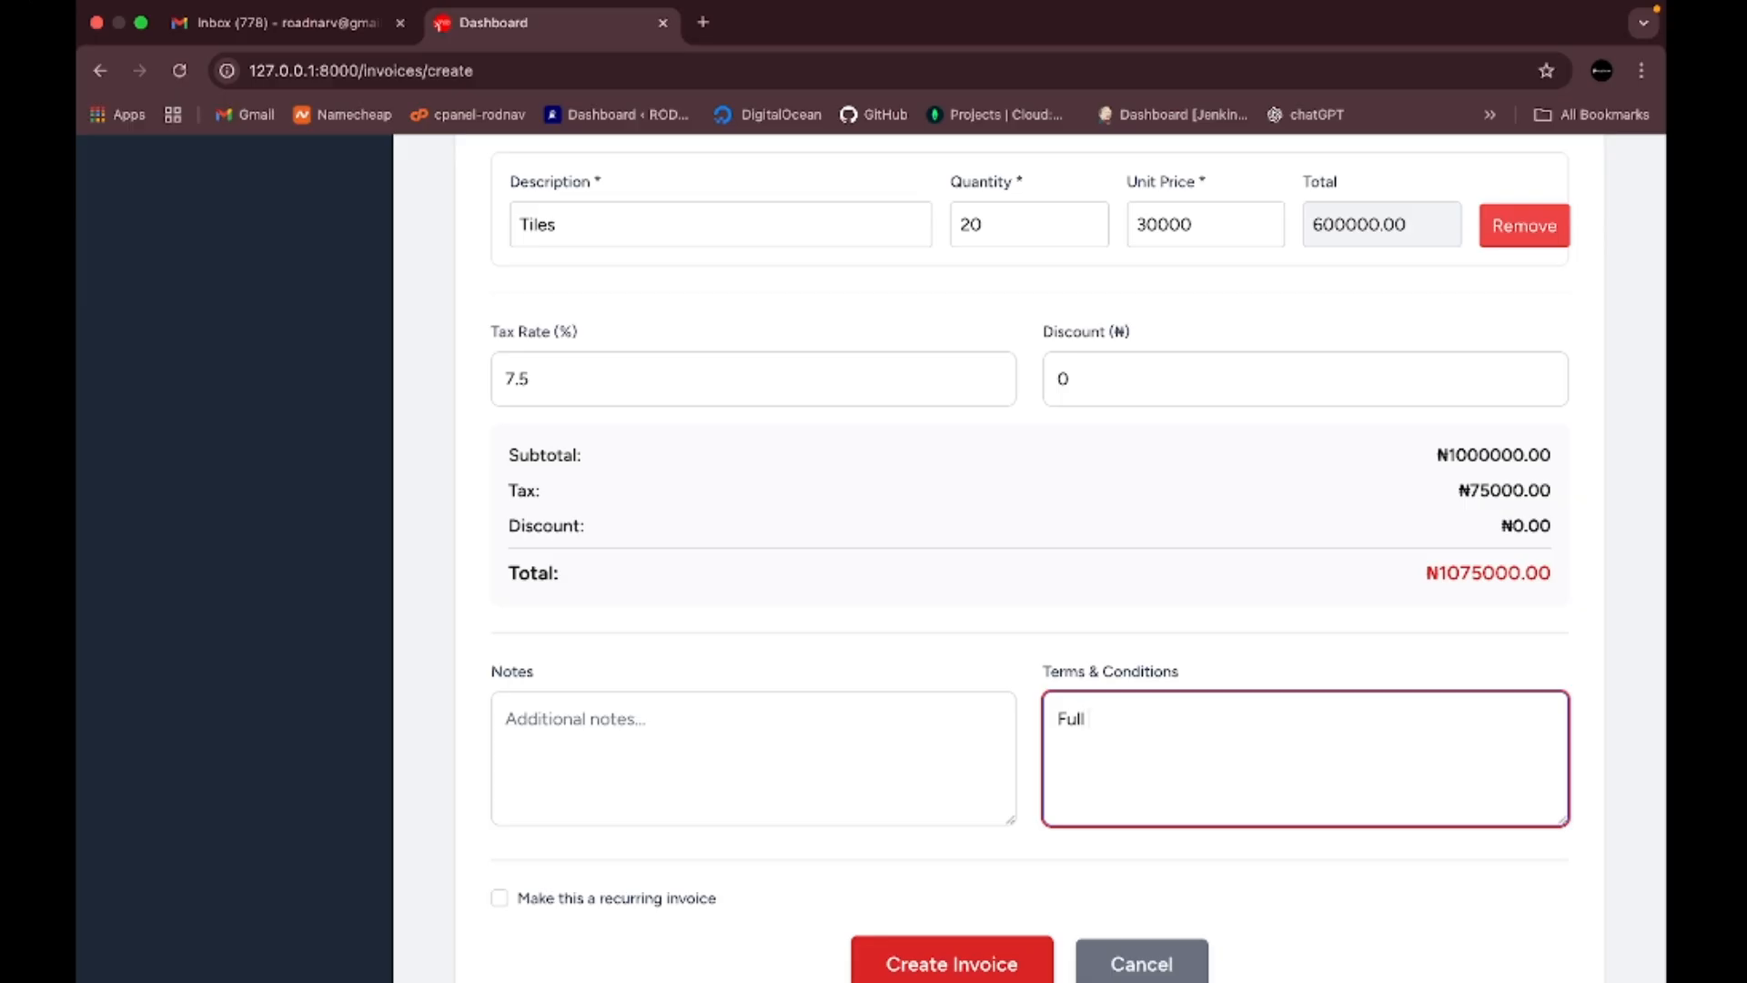
text( payment validates order)
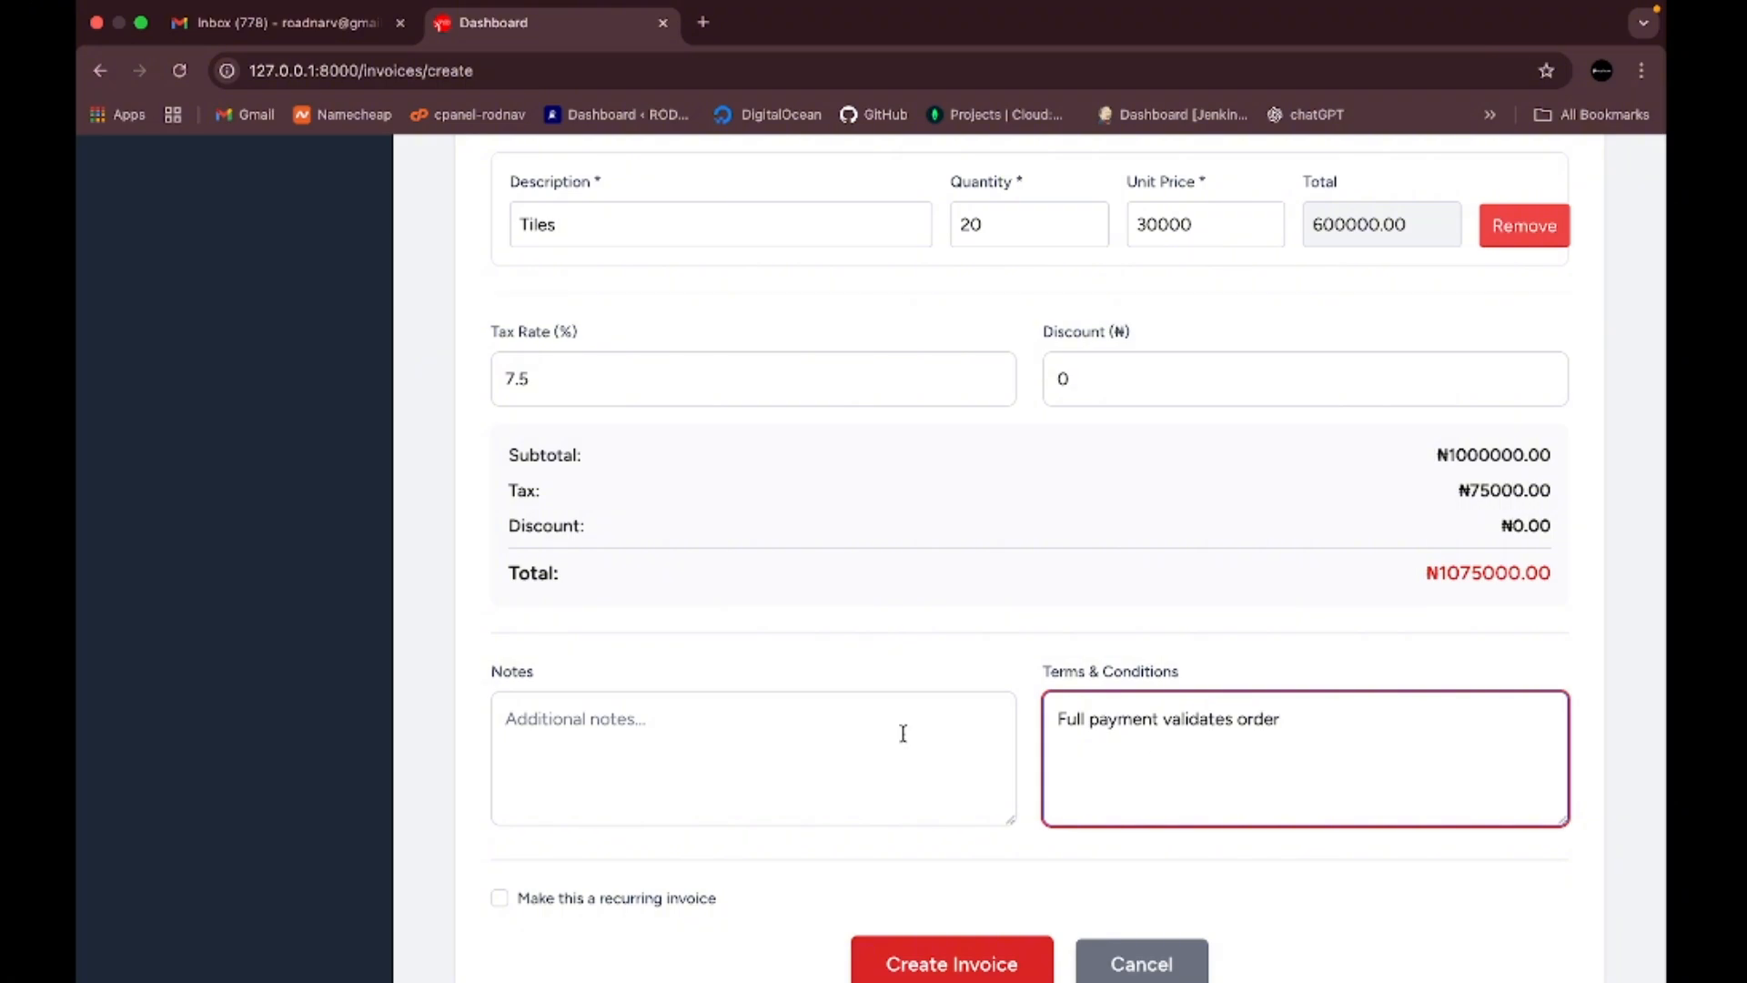
scroll(903, 733, down, 2)
scroll(903, 733, up, 15)
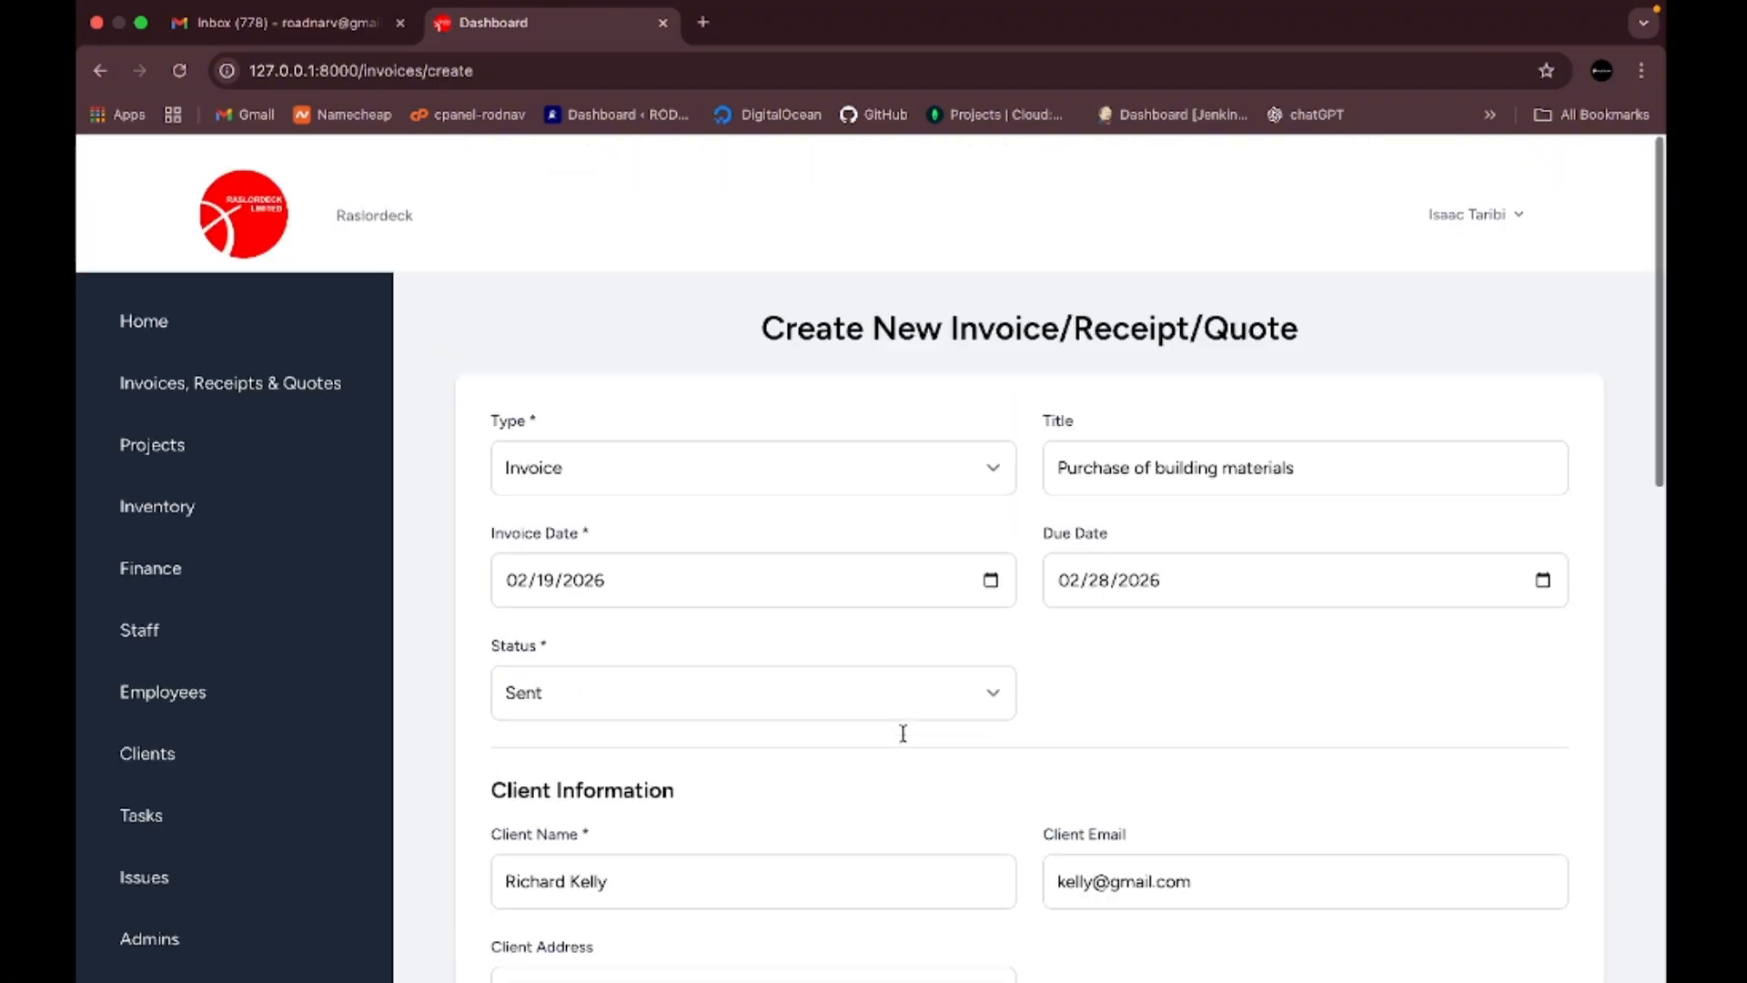
scroll(903, 741, down, 15)
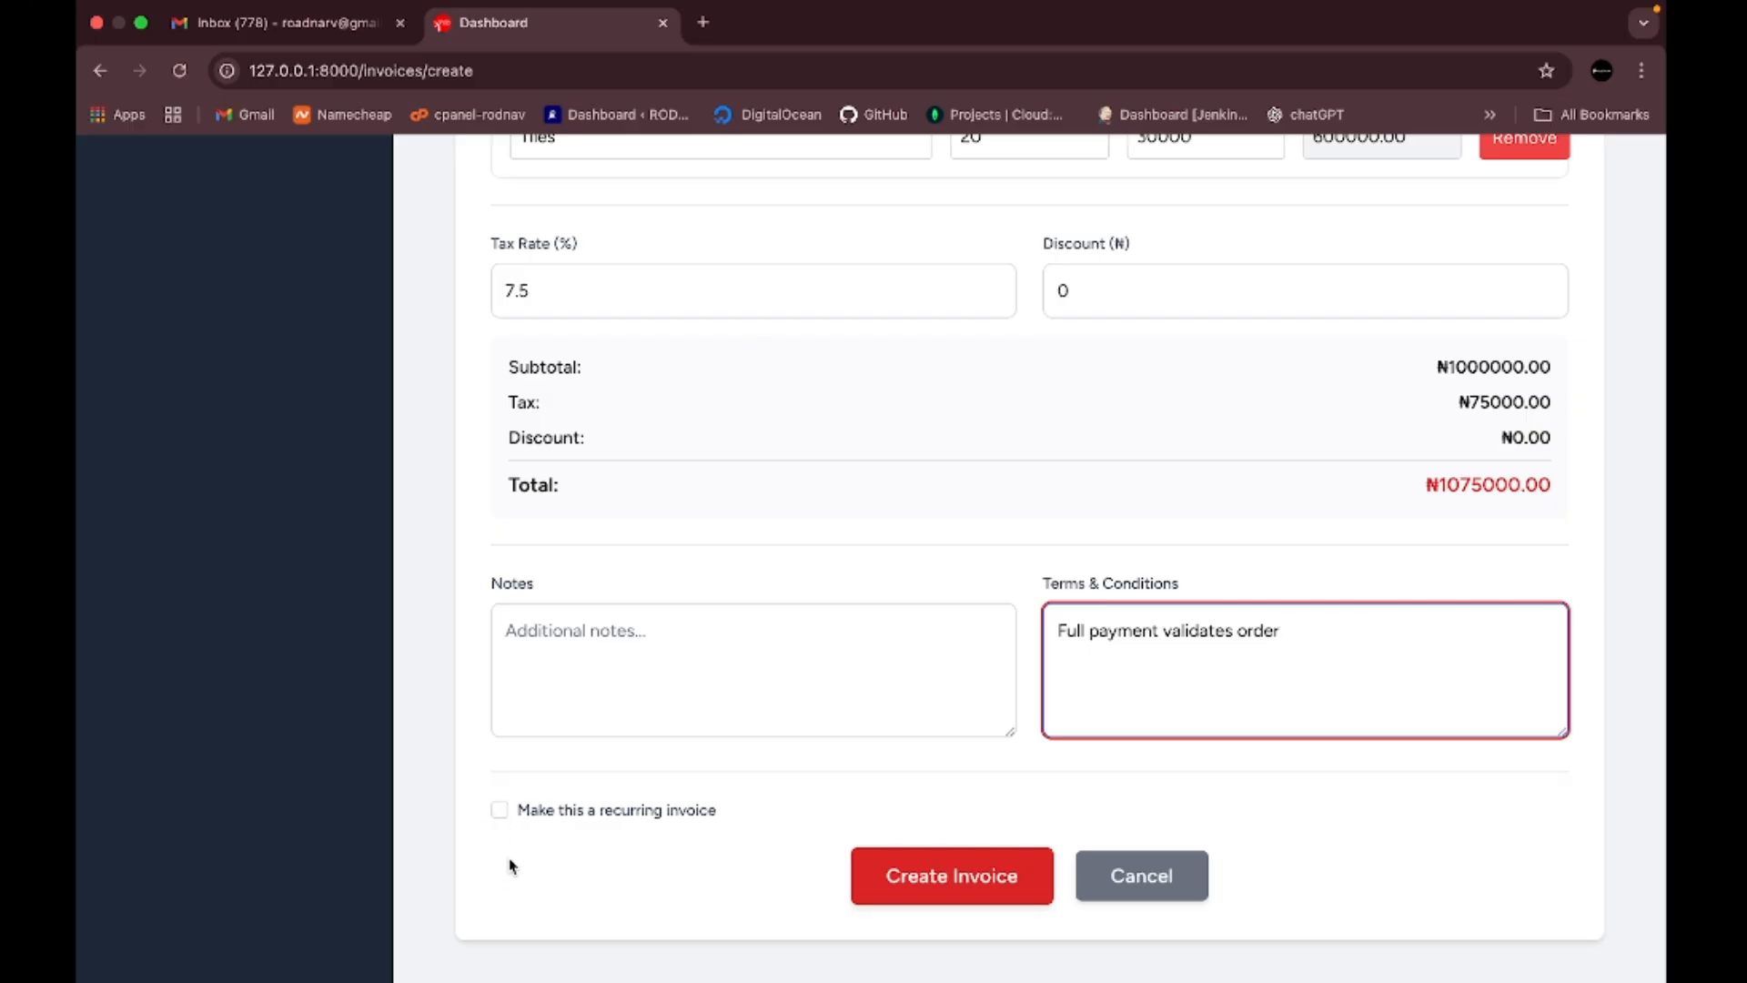
scroll(505, 846, down, 1)
click(501, 812)
scroll(637, 728, down, 3)
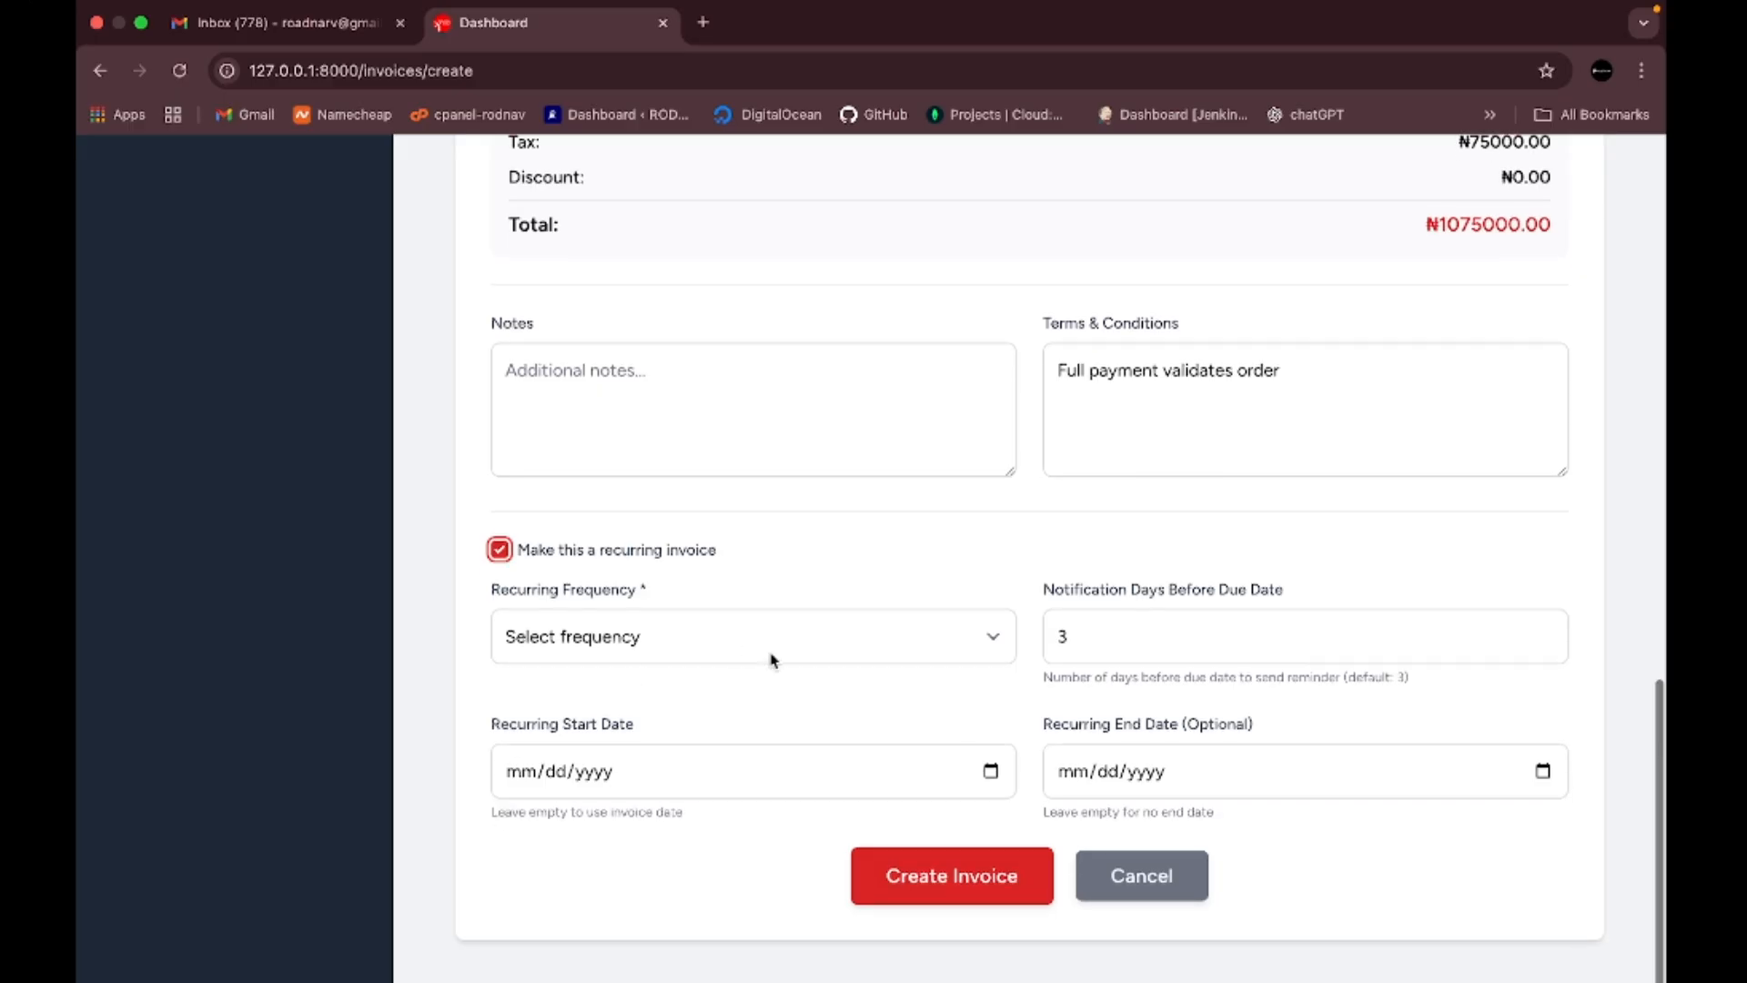
click(967, 637)
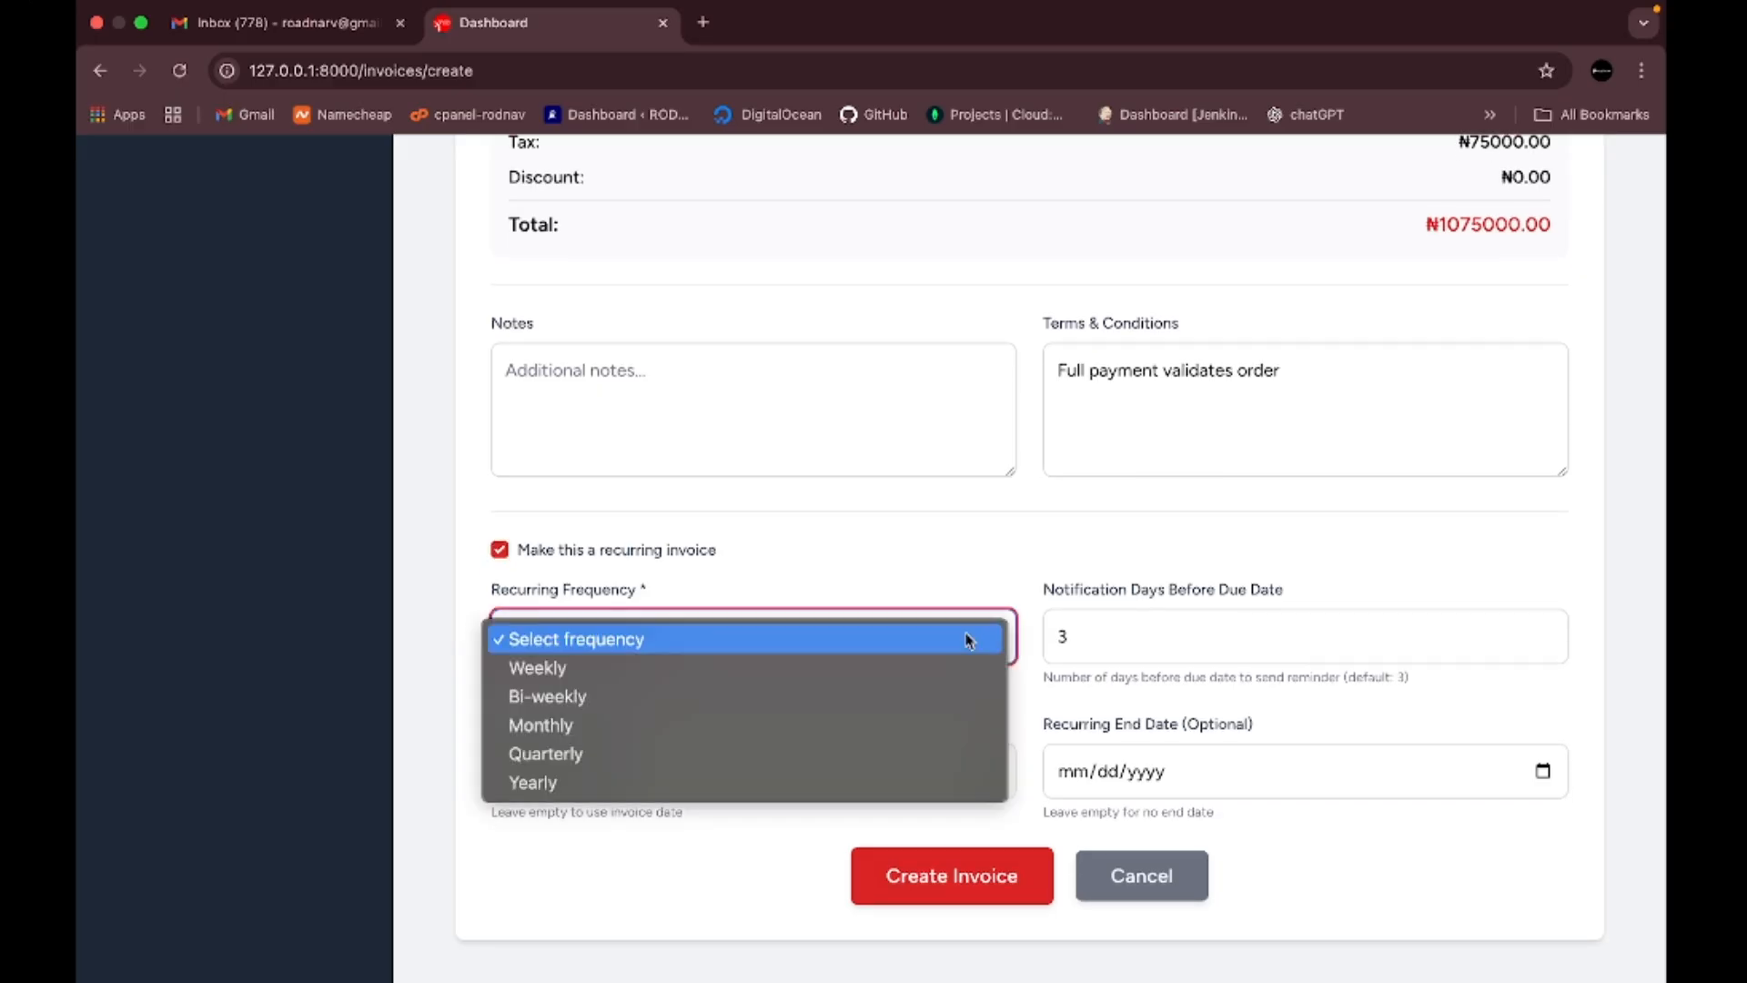
click(861, 681)
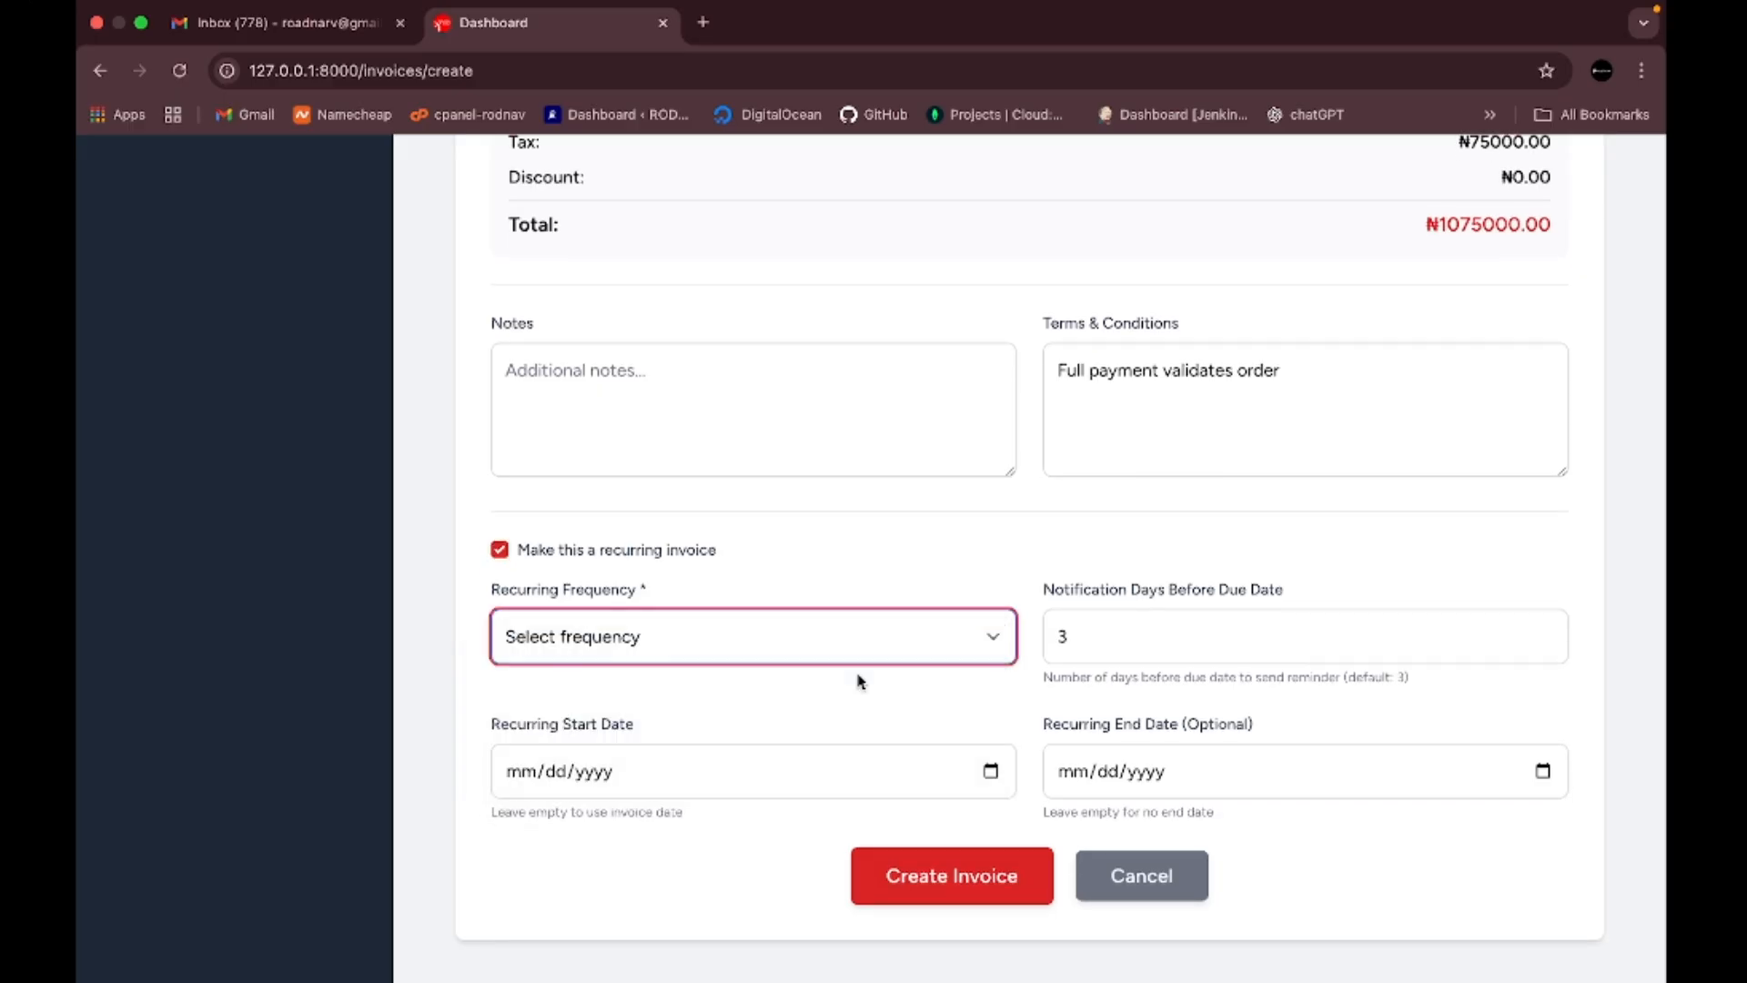
click(946, 634)
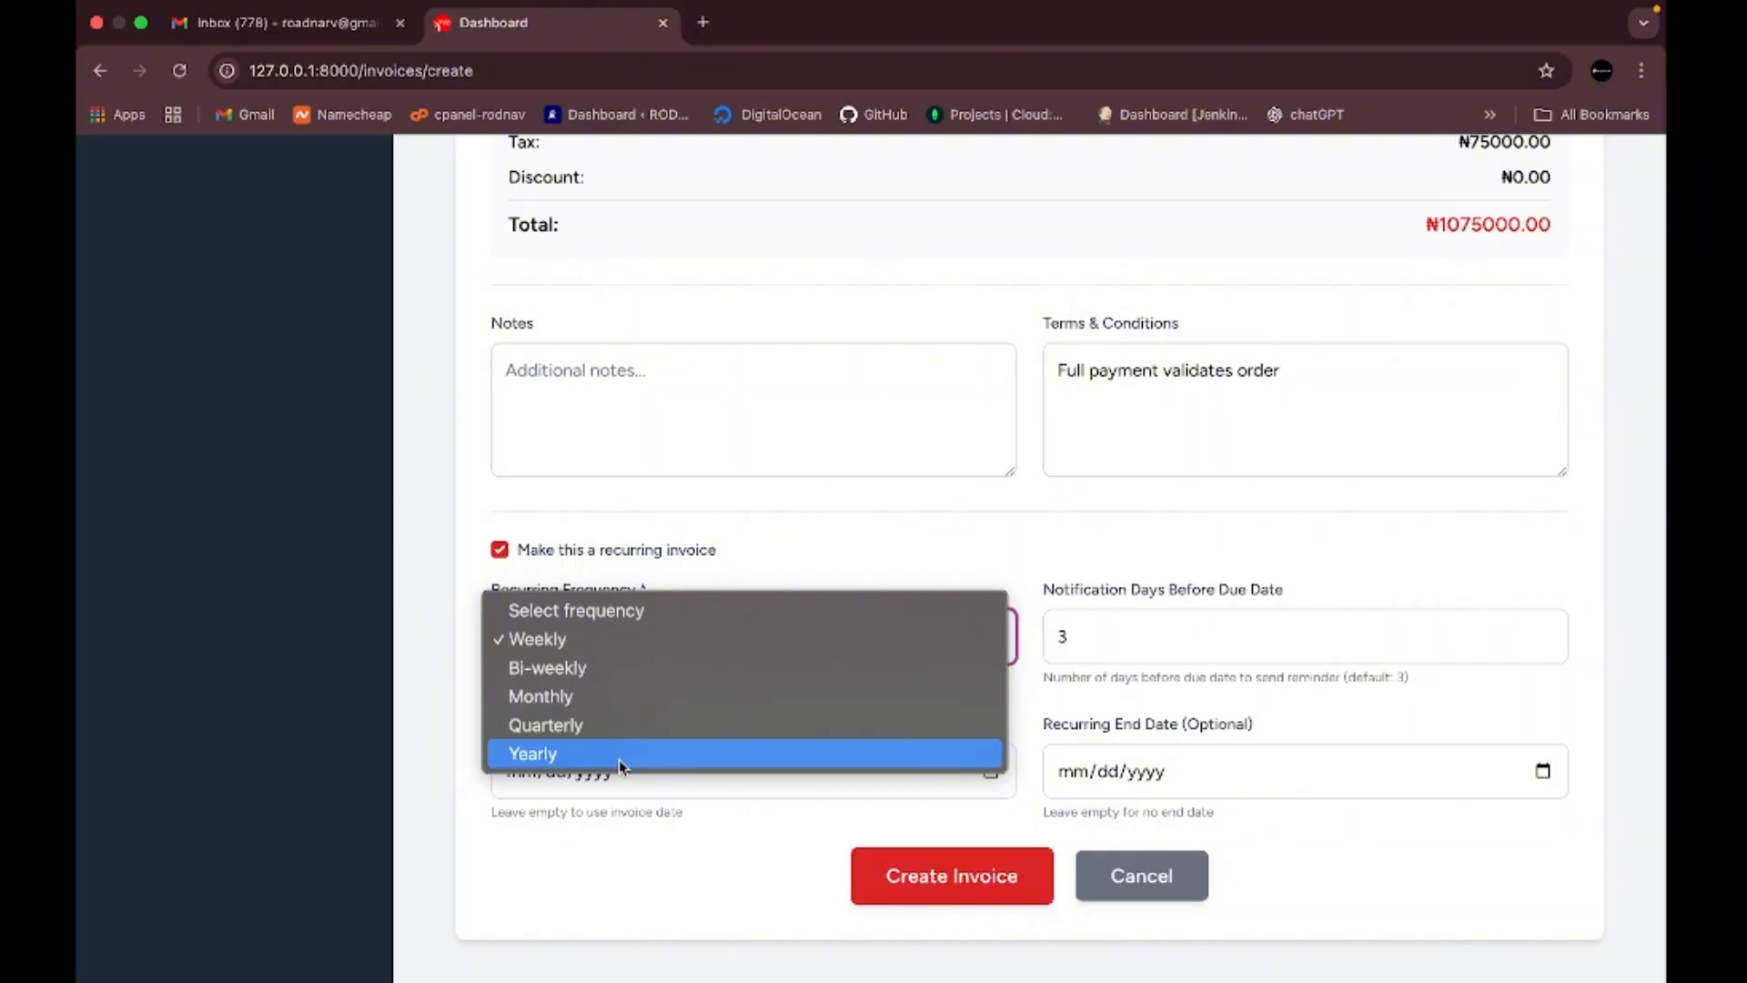
click(712, 511)
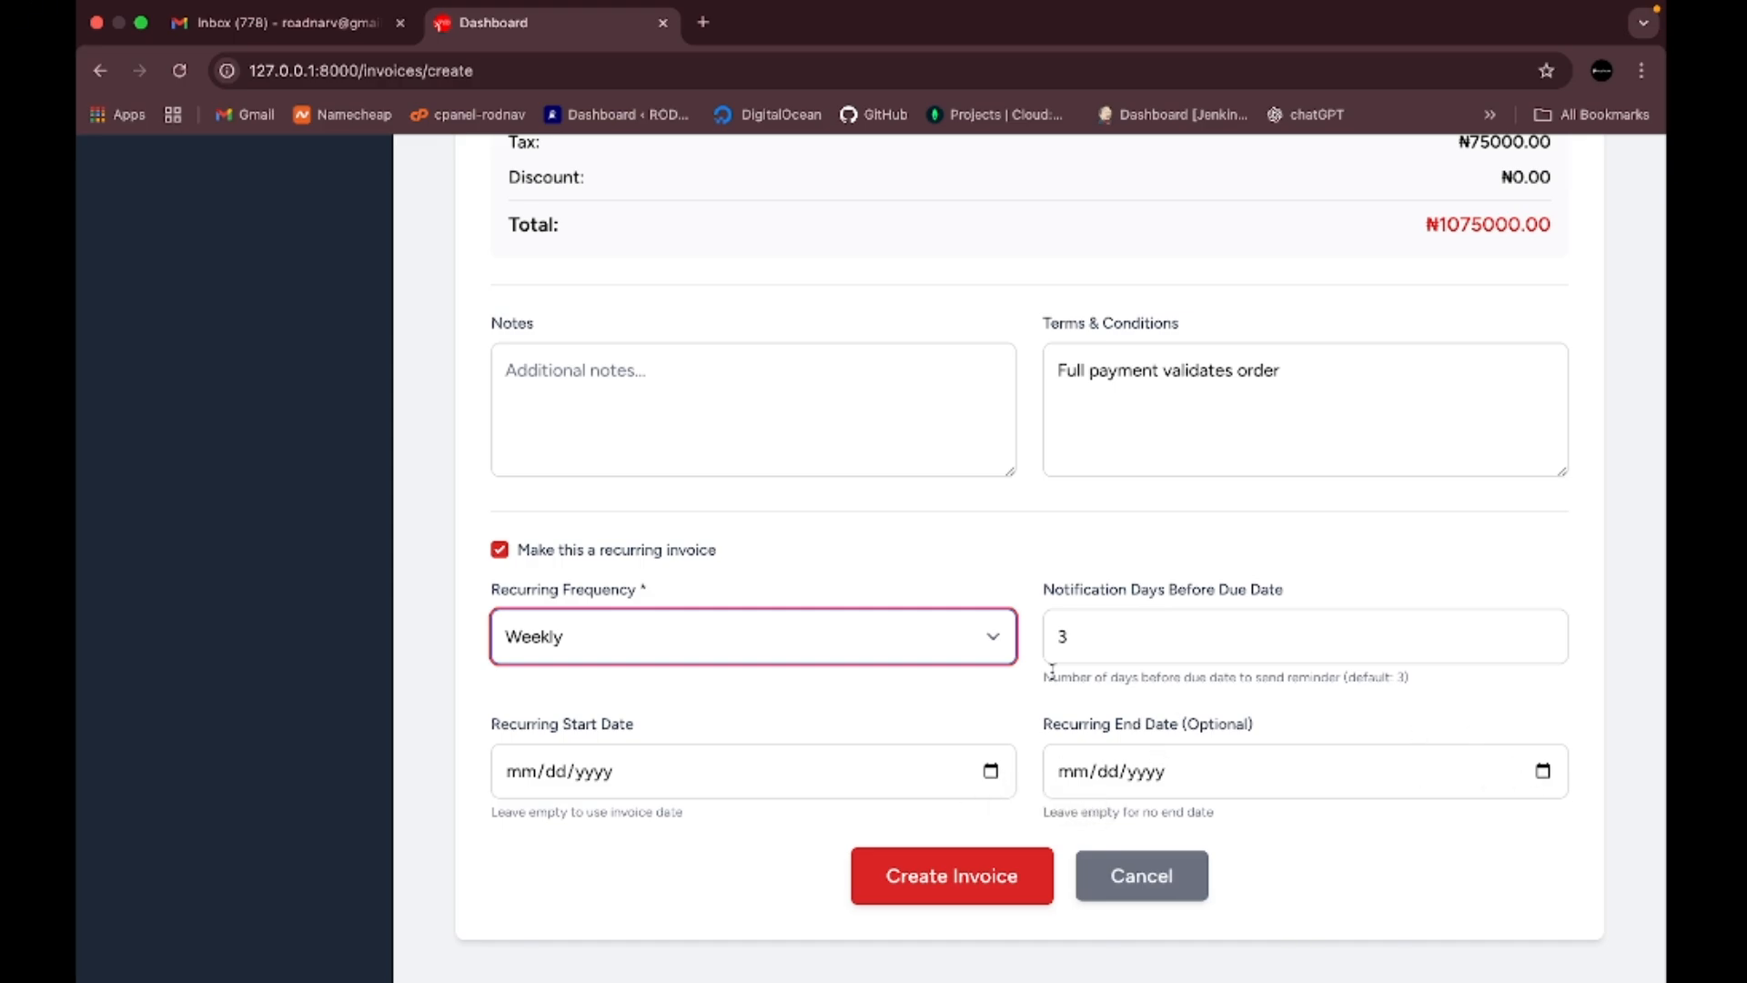
click(499, 549)
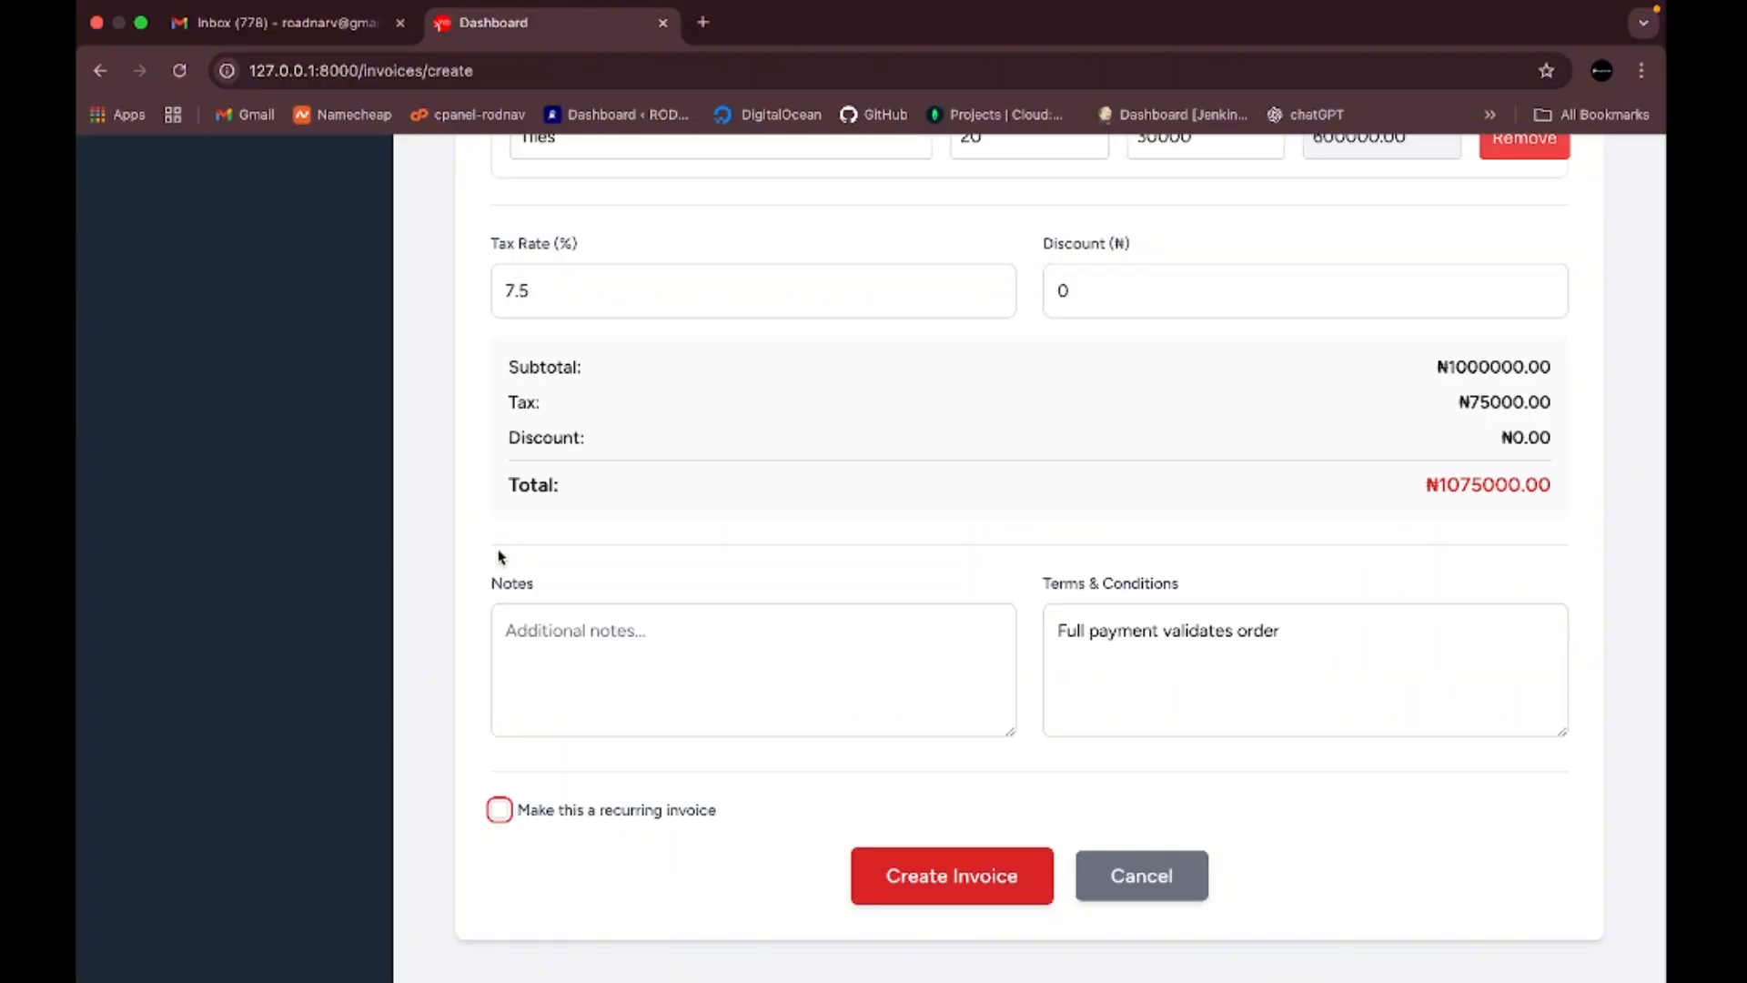
scroll(859, 519, up, 10)
scroll(858, 526, down, 5)
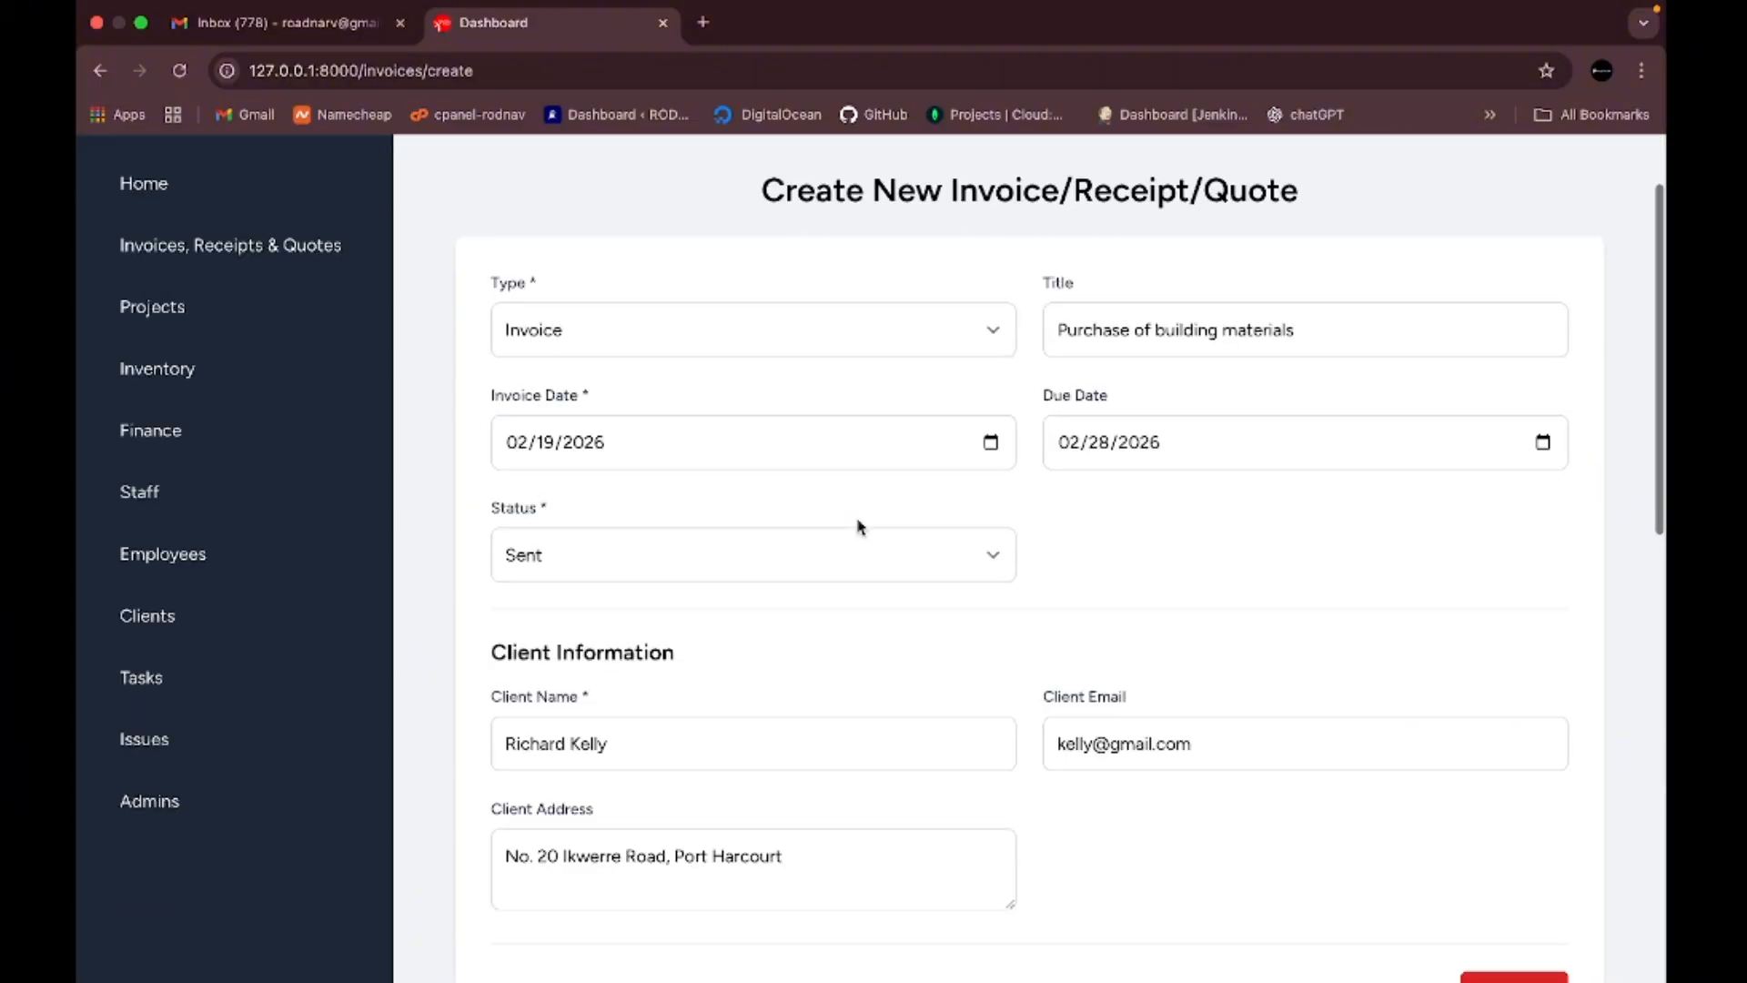
scroll(858, 526, down, 1)
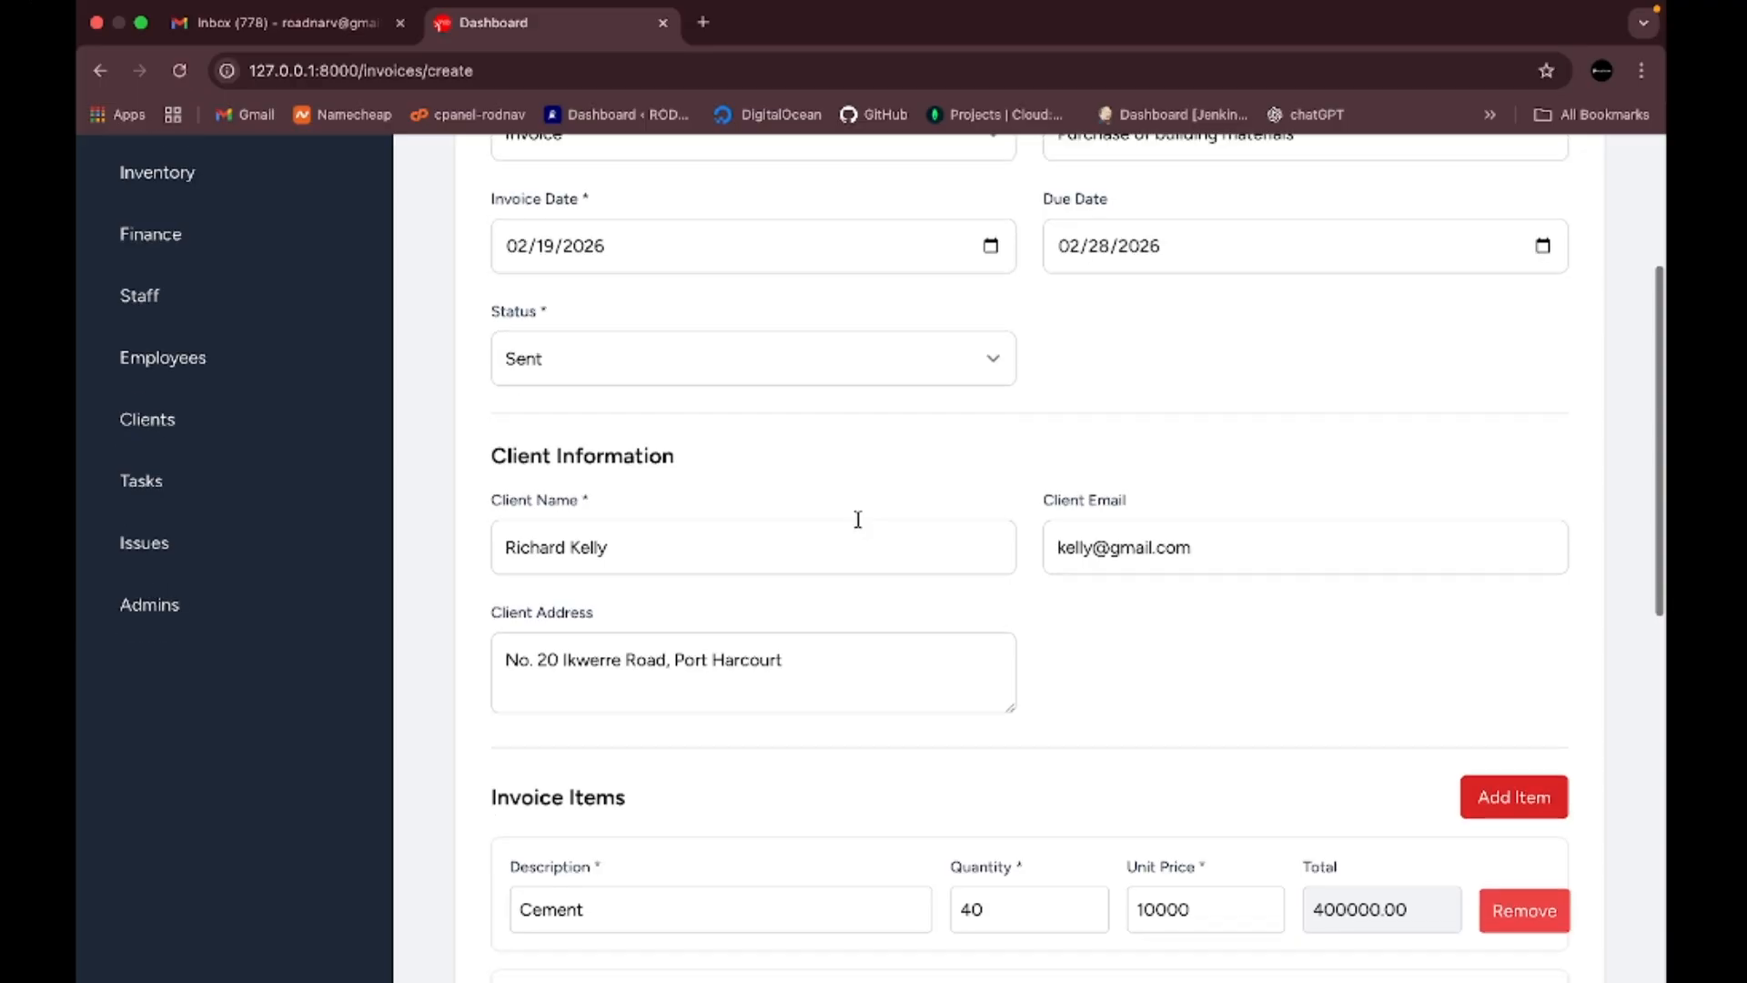
scroll(859, 521, down, 5)
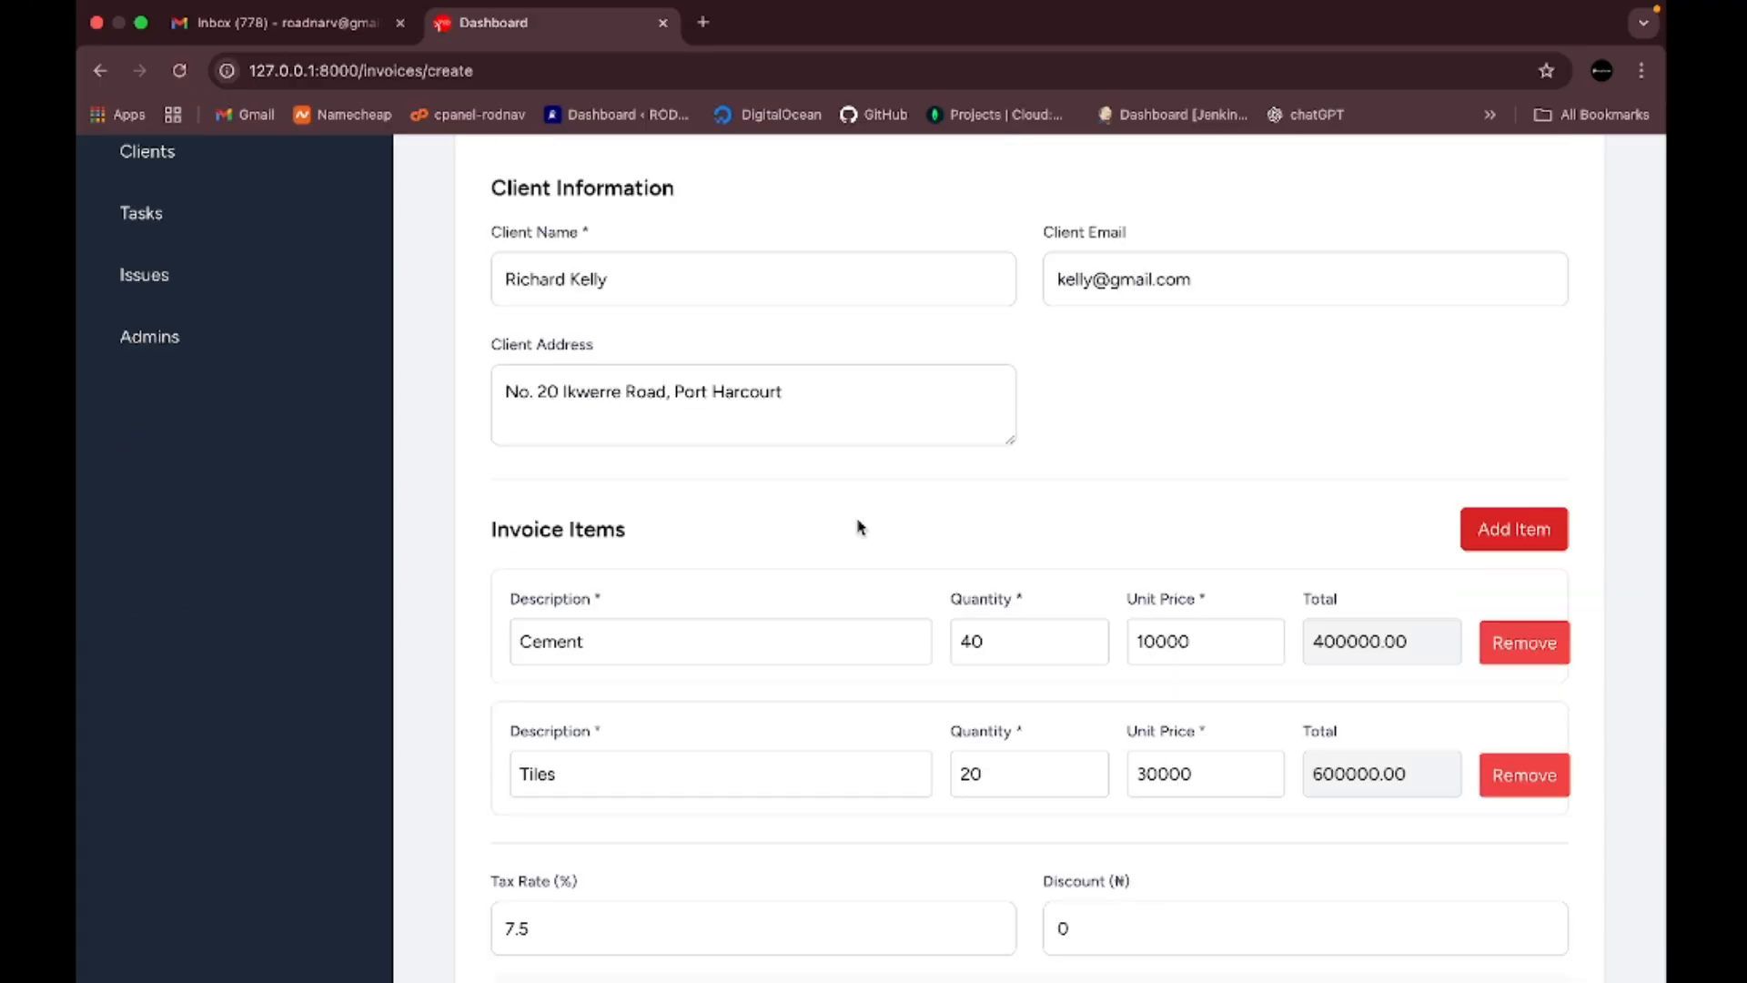
scroll(858, 526, down, 6)
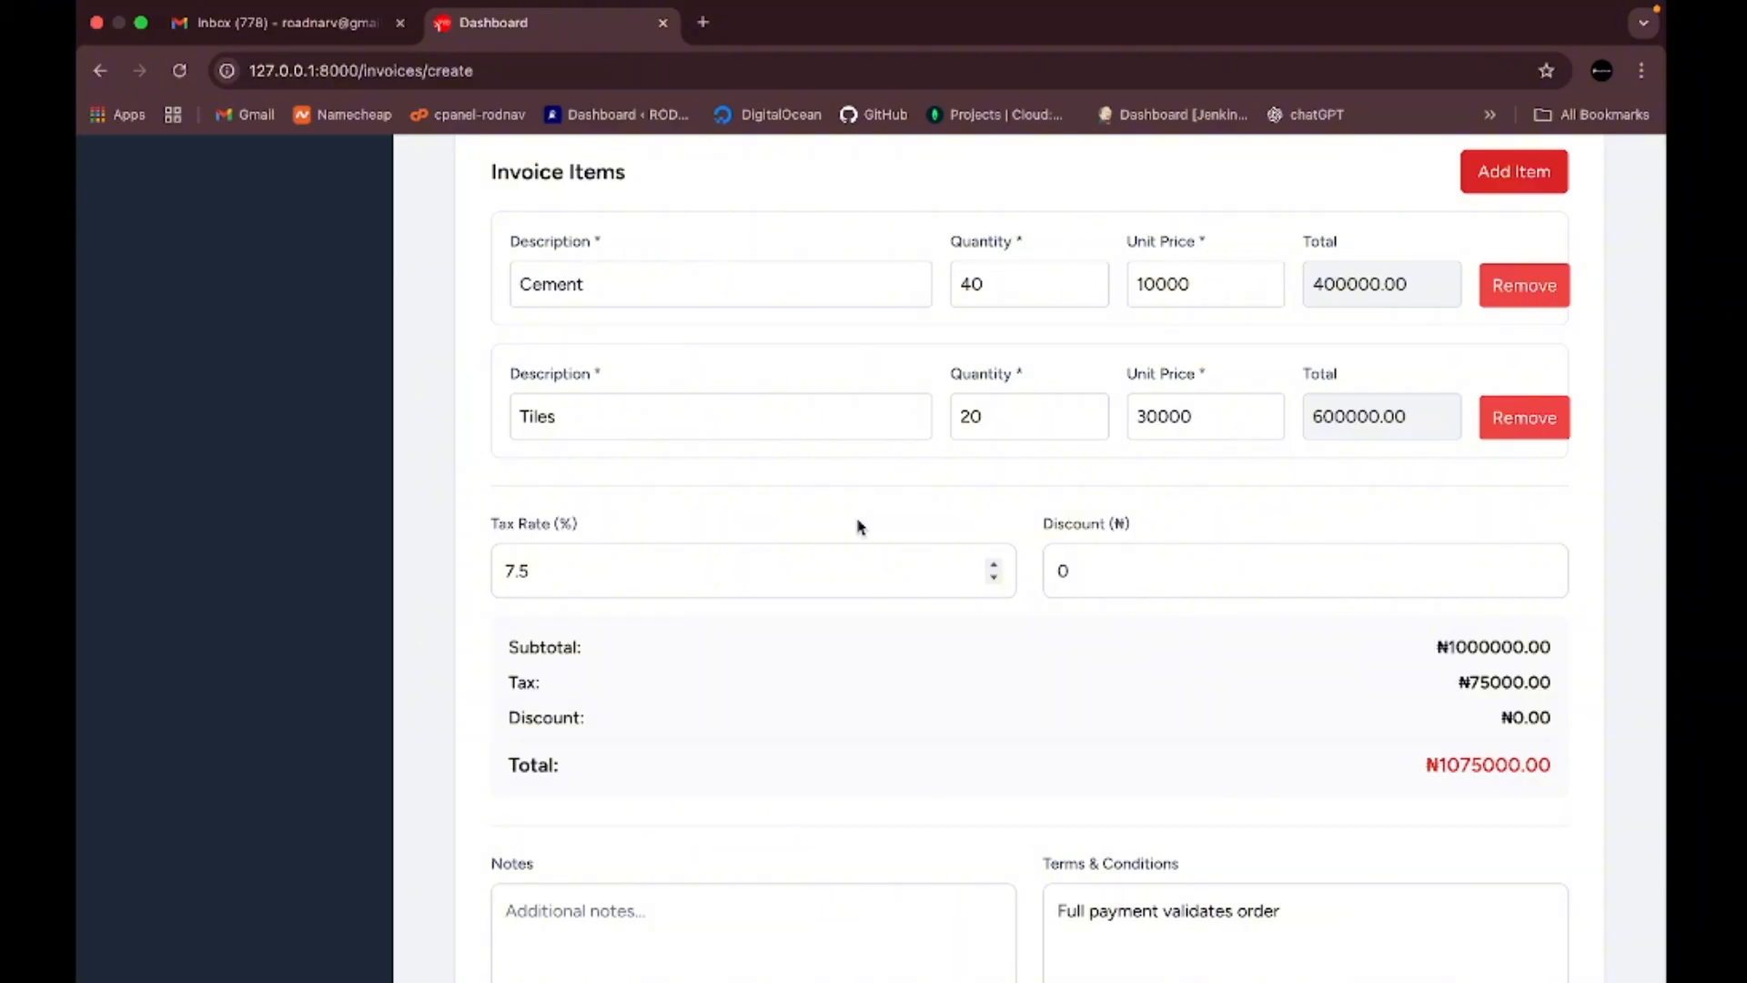
scroll(859, 526, up, 2)
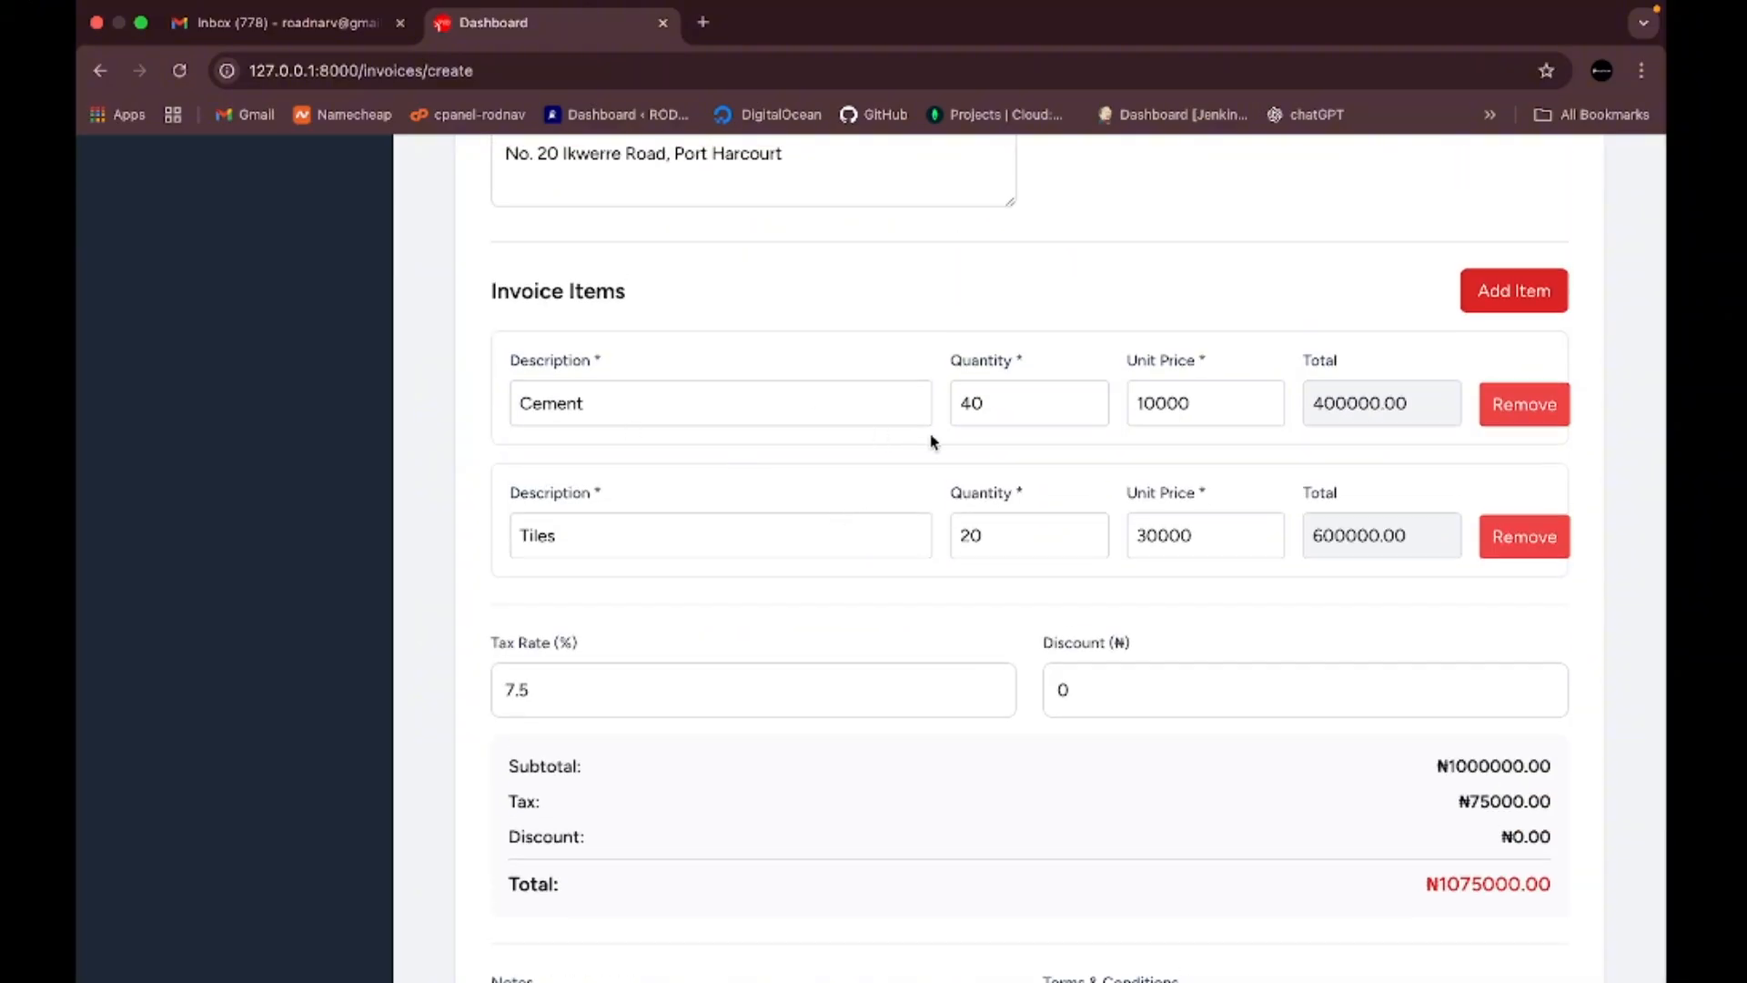
scroll(1256, 627, down, 6)
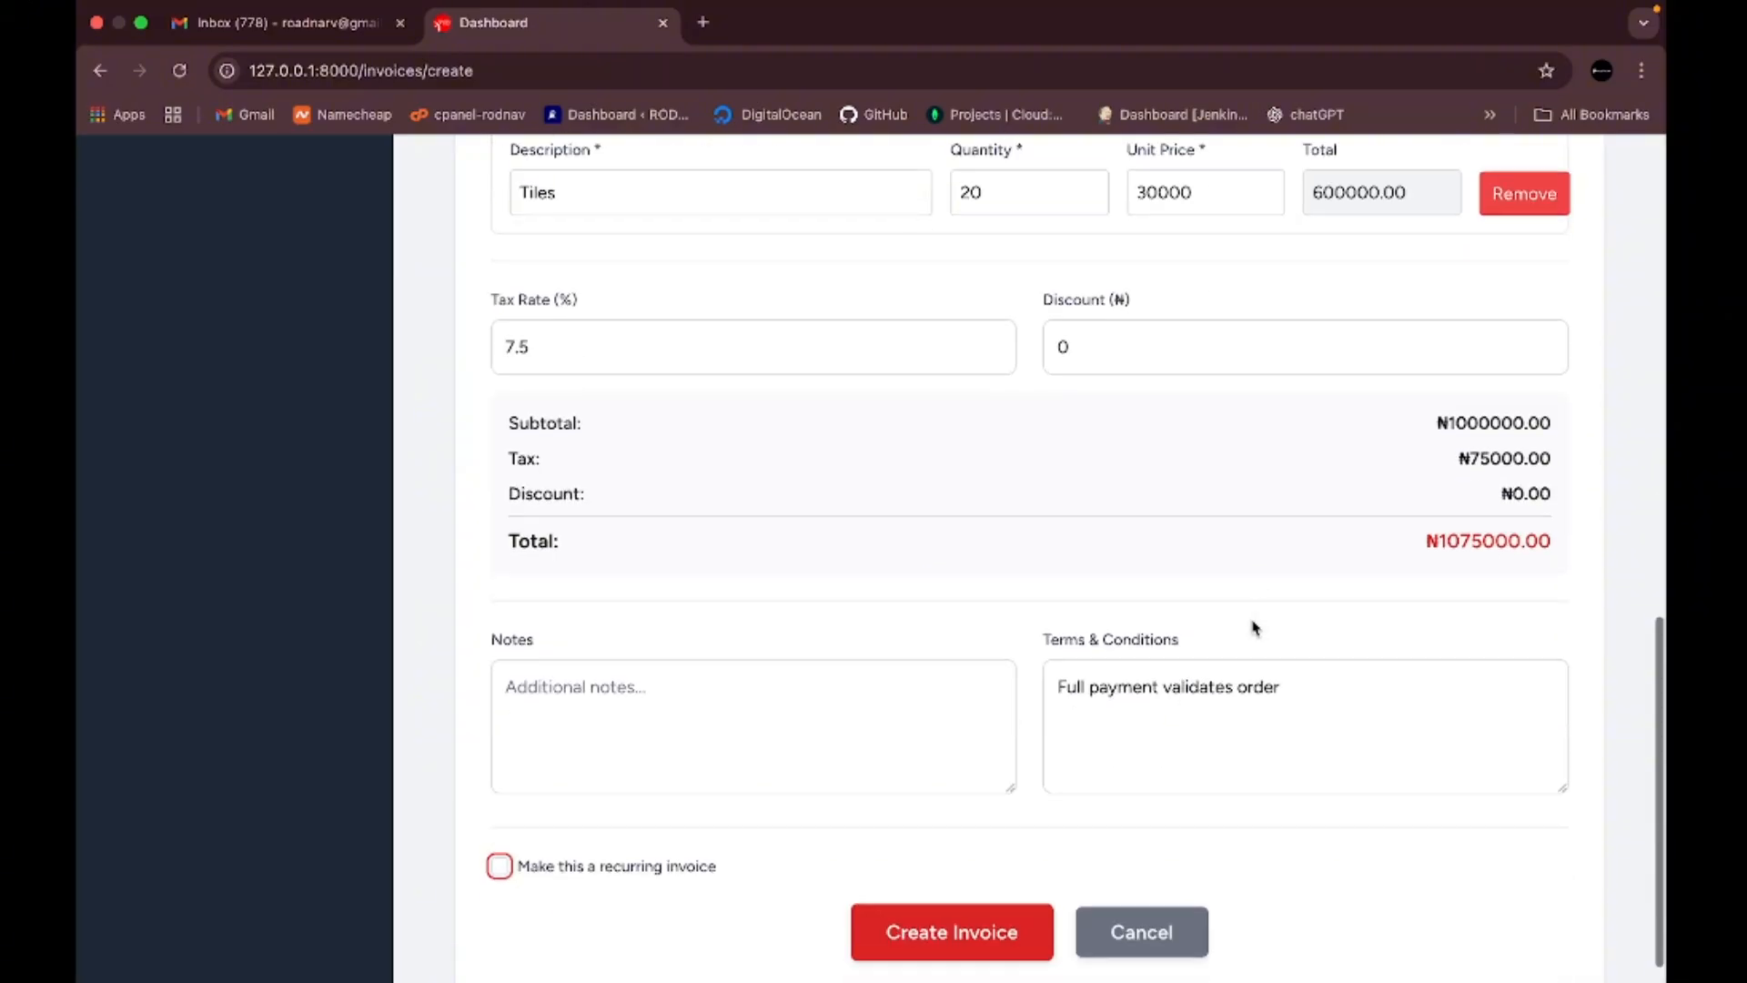
scroll(955, 508, up, 5)
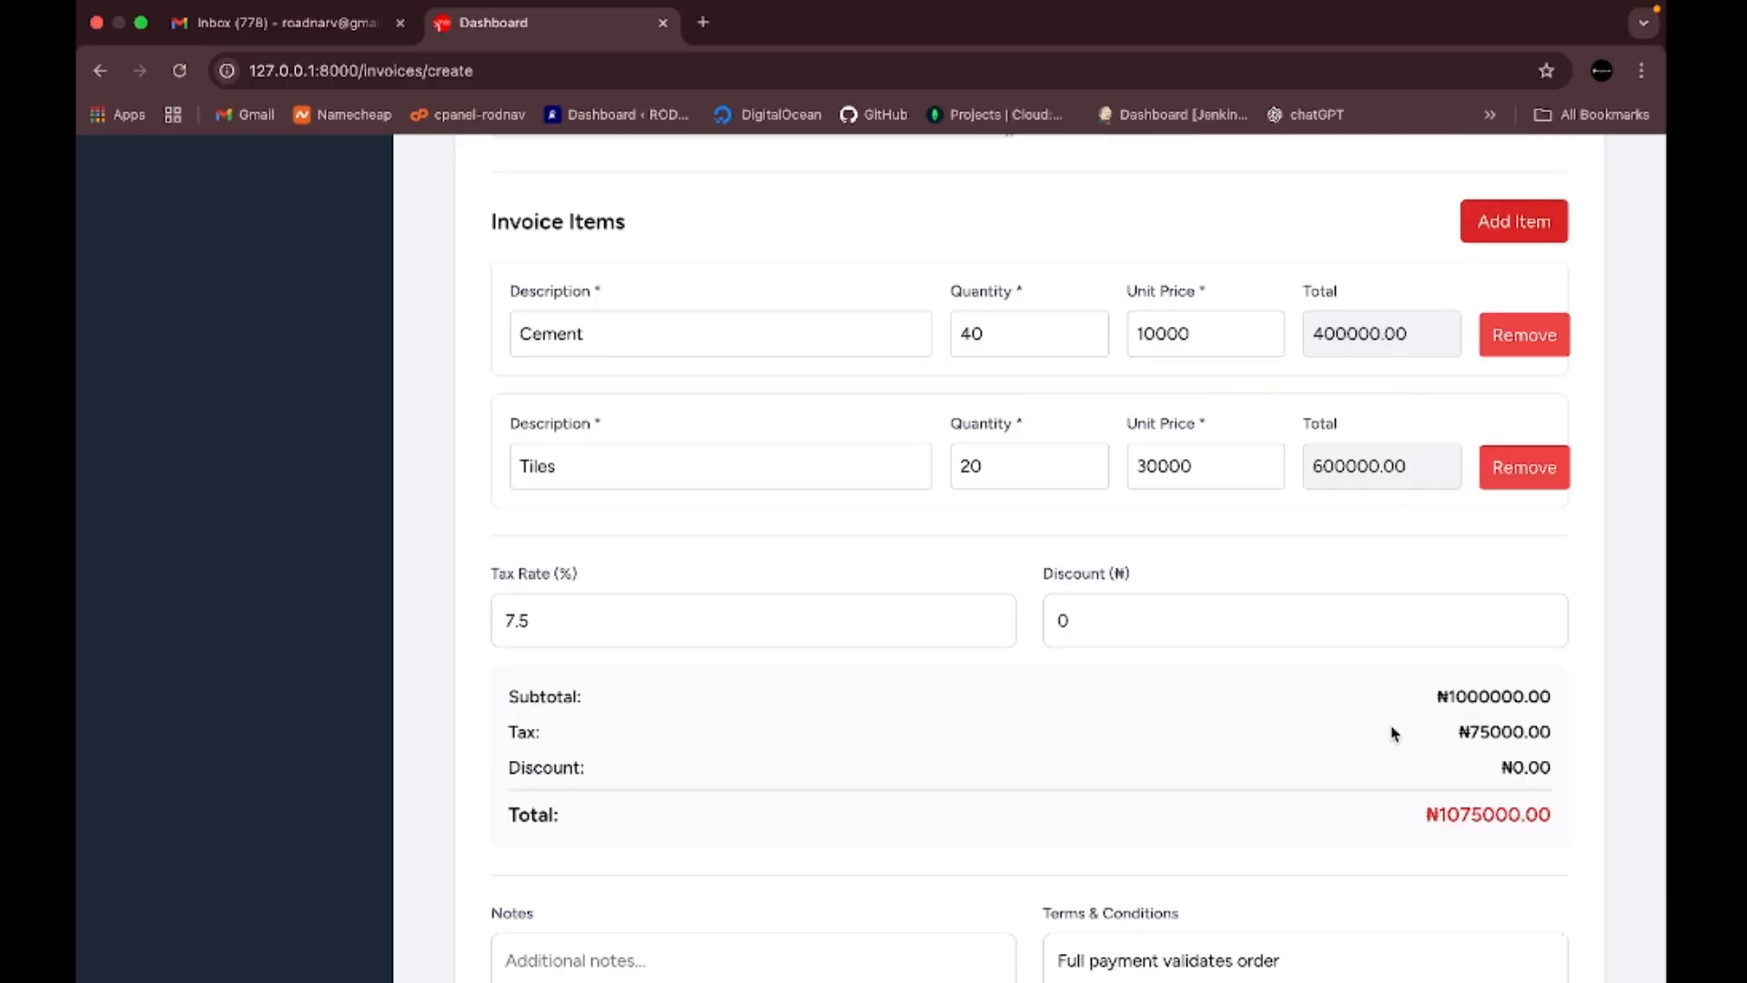
scroll(1260, 722, up, 5)
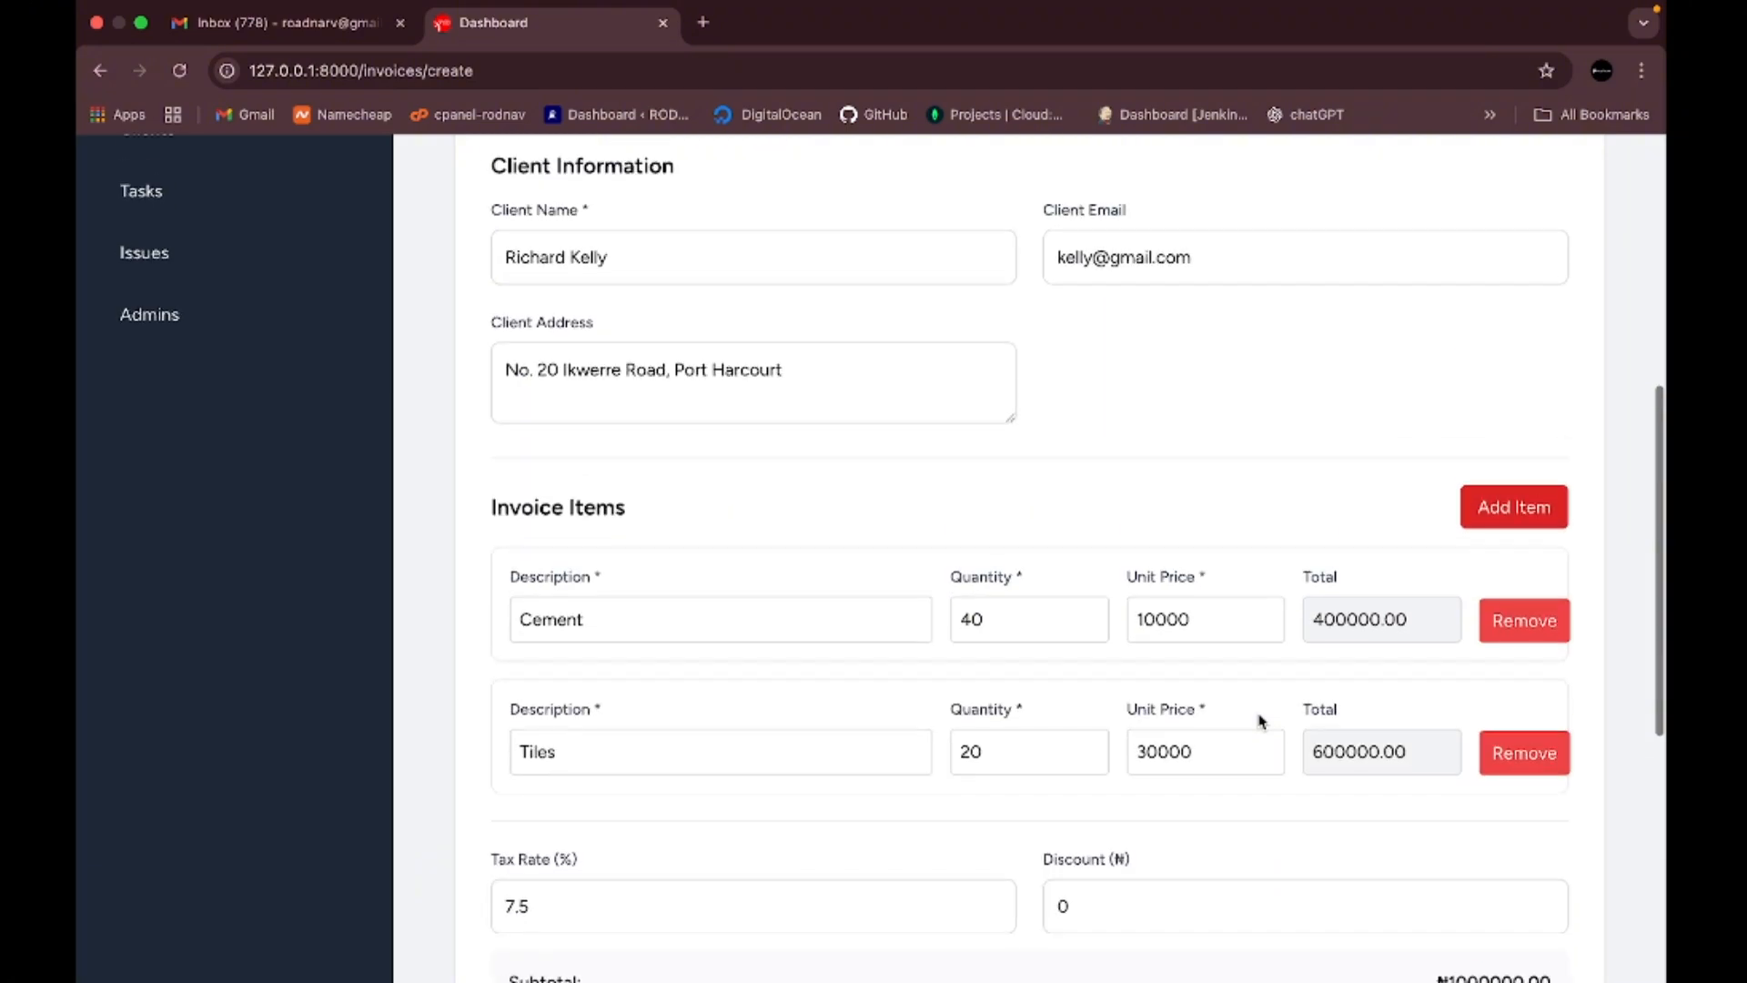
scroll(1261, 722, up, 9)
scroll(1260, 722, down, 8)
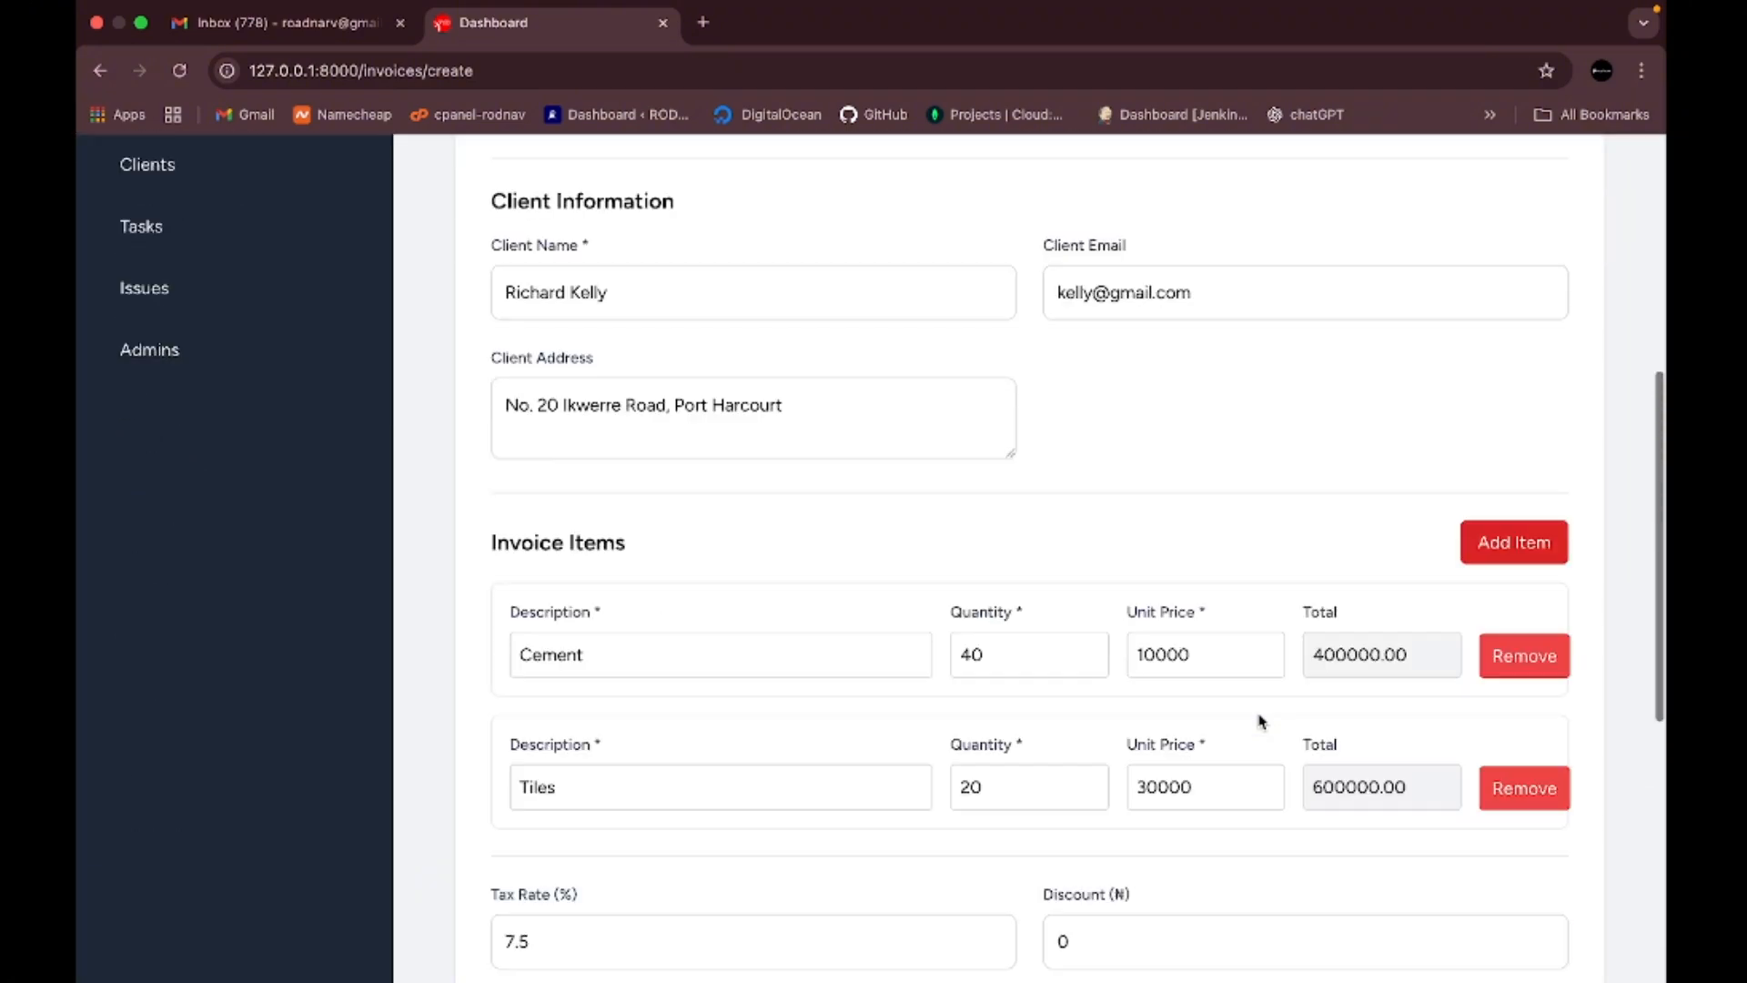
scroll(1261, 721, down, 11)
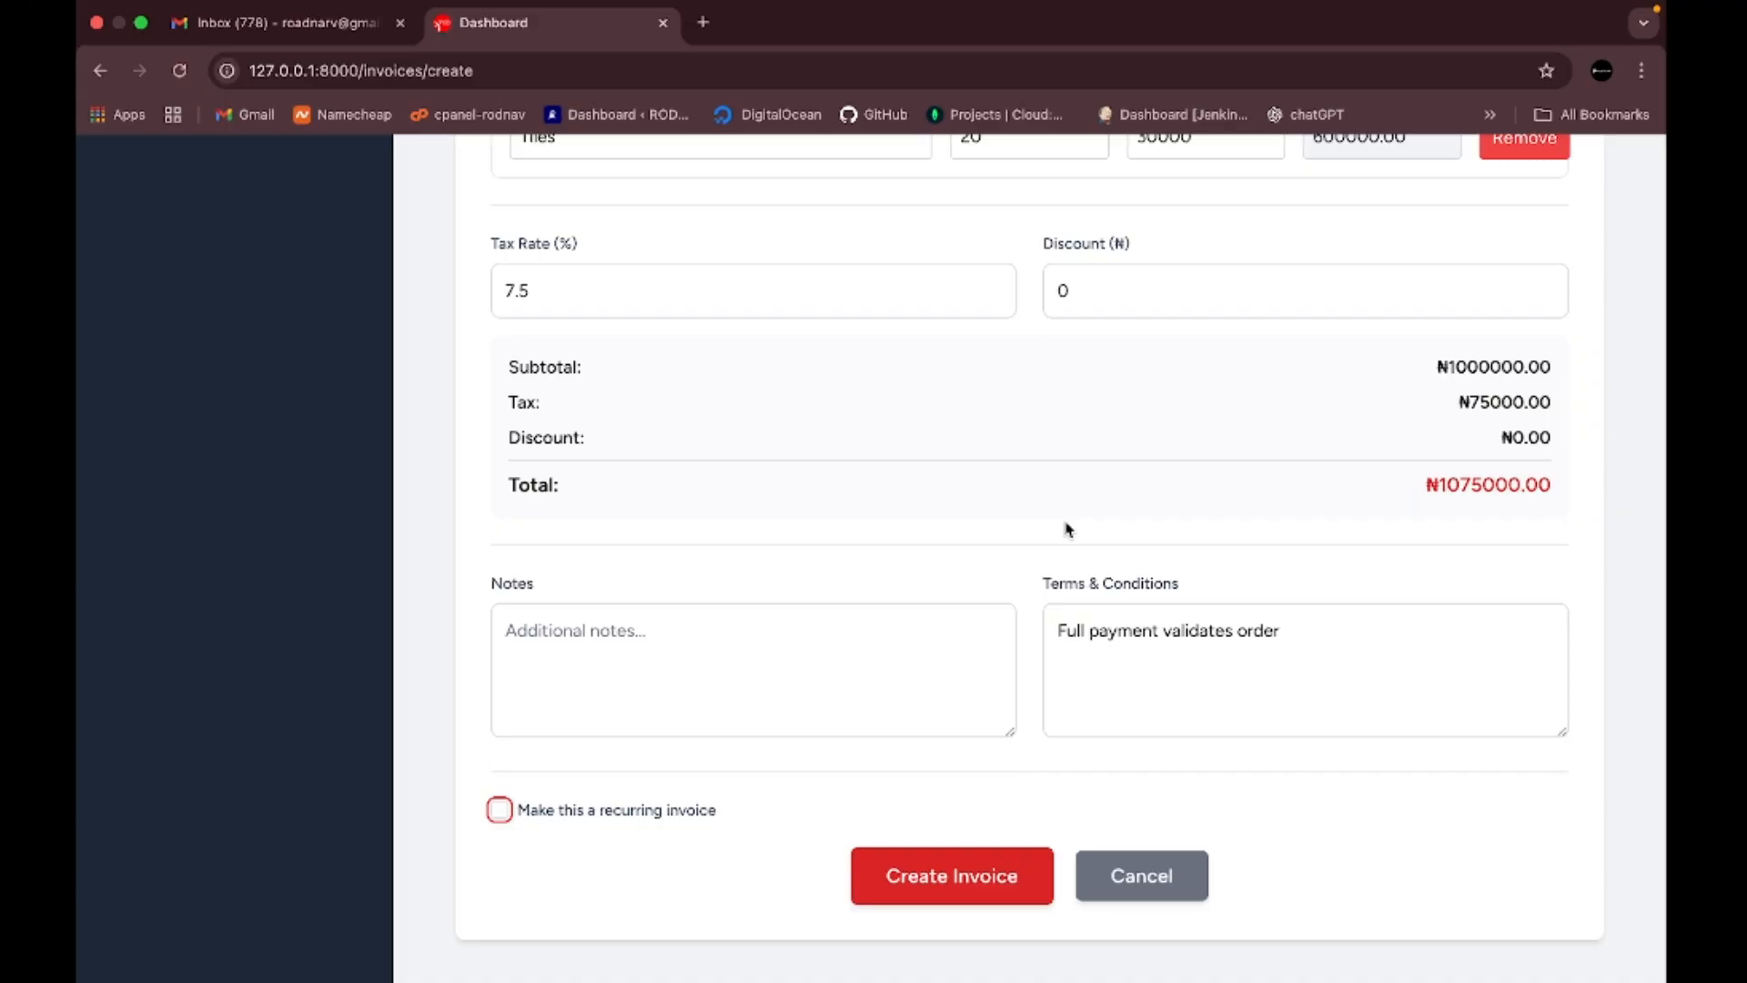
- Create the invoice and review the saved INV-2026-0002 page, selecting its invoice number
click(960, 881)
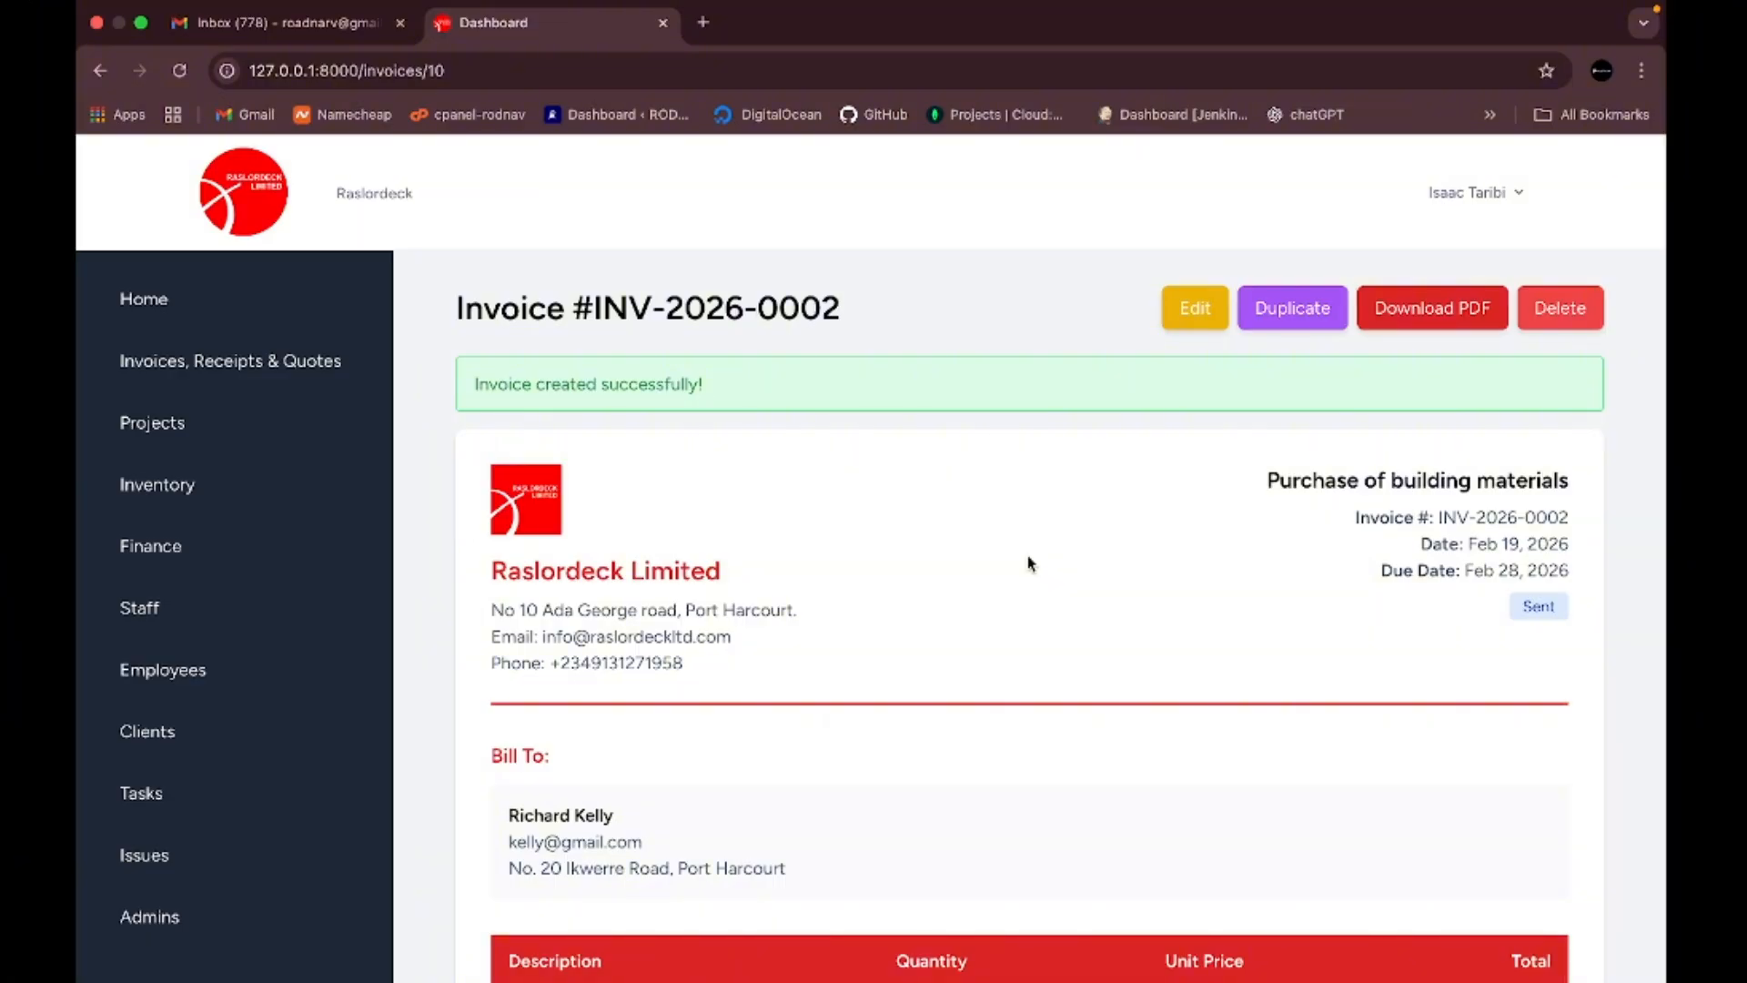
scroll(1029, 563, down, 6)
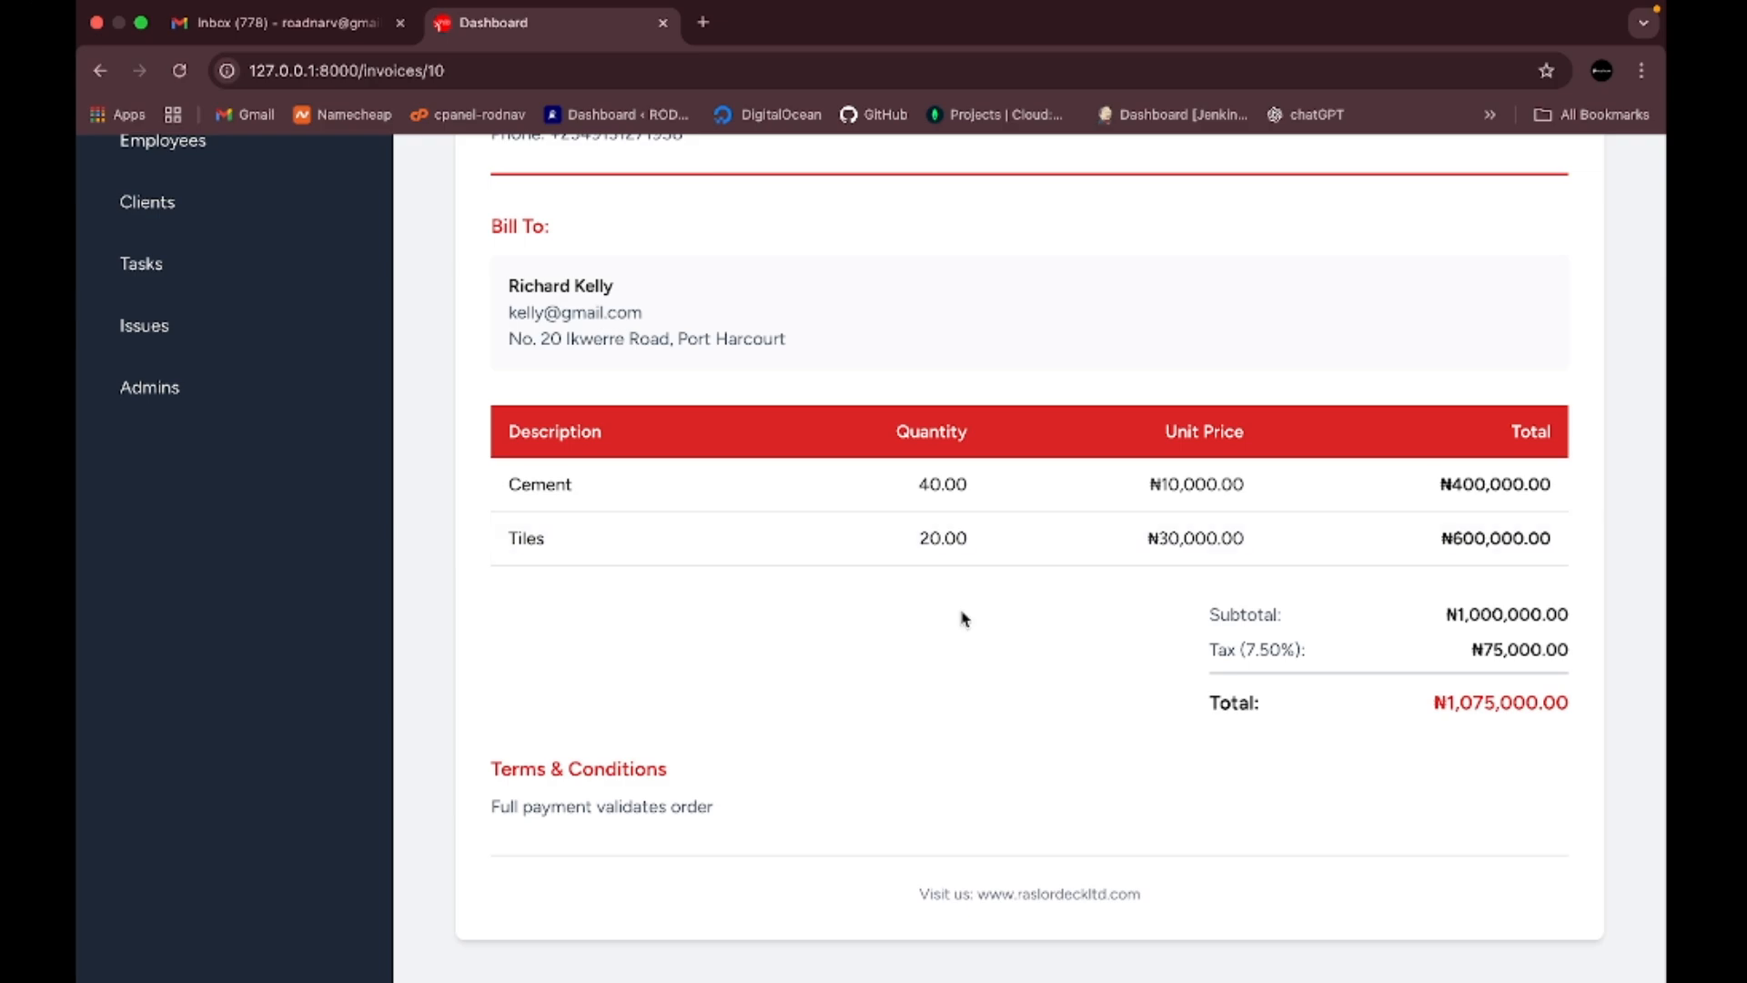
scroll(965, 618, up, 6)
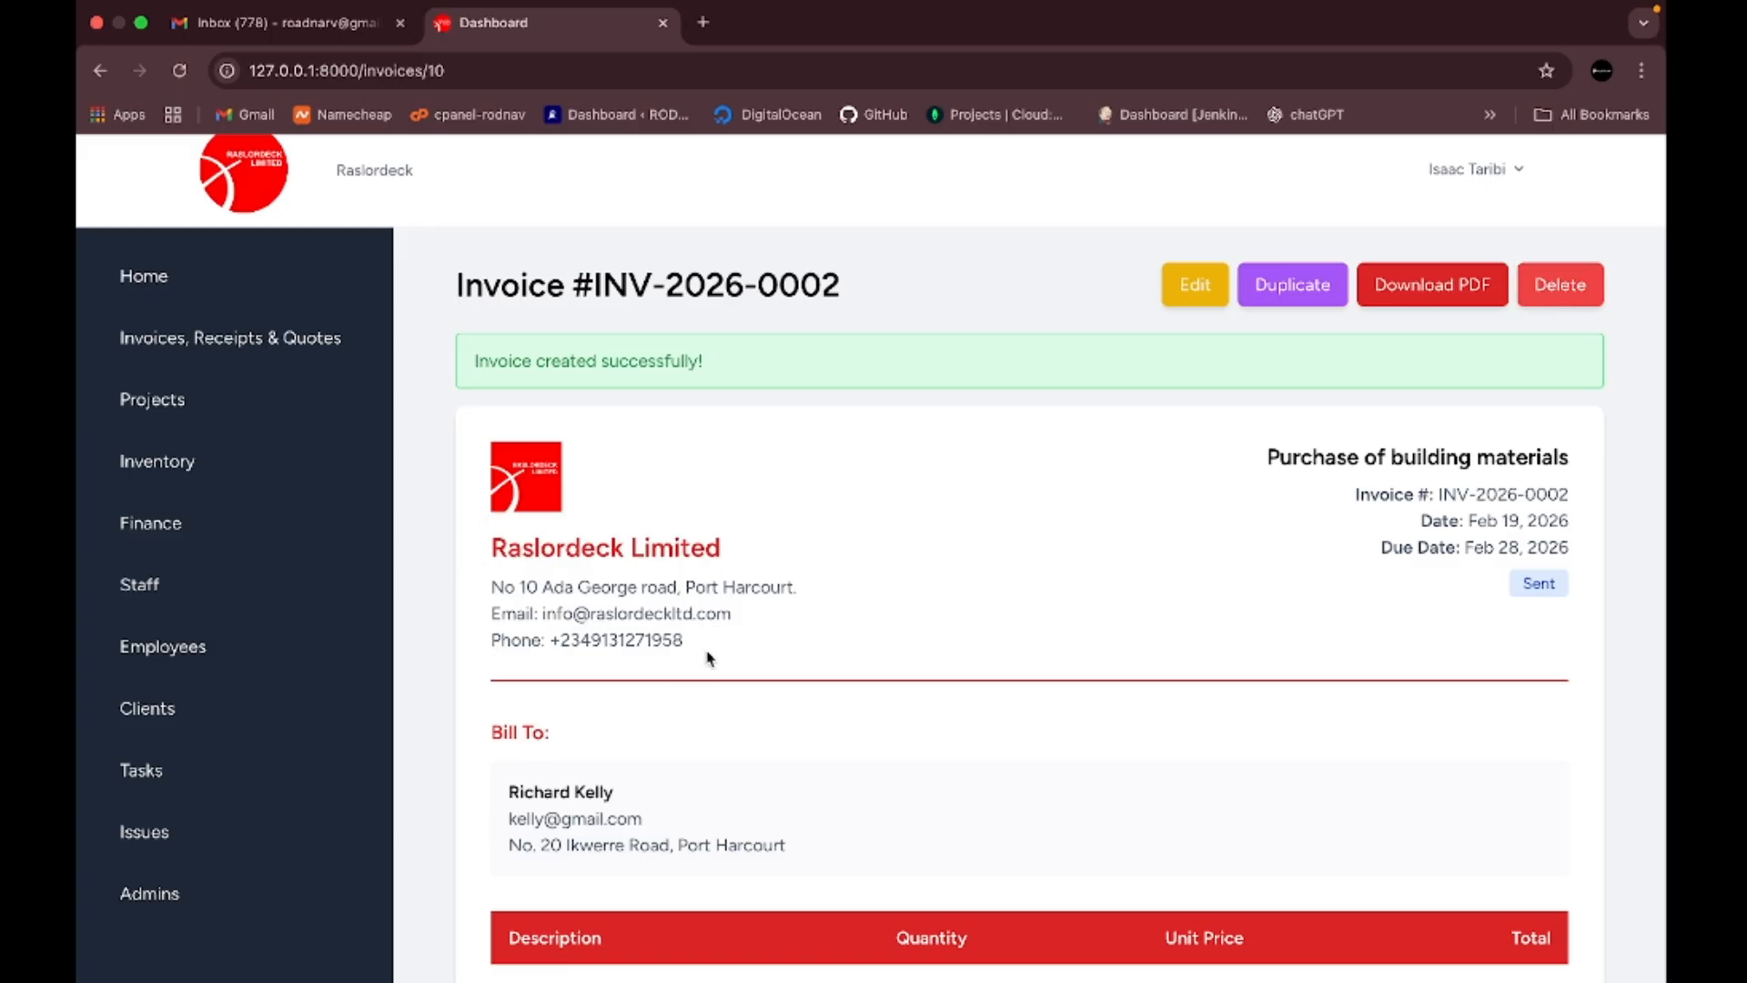
scroll(710, 657, down, 1)
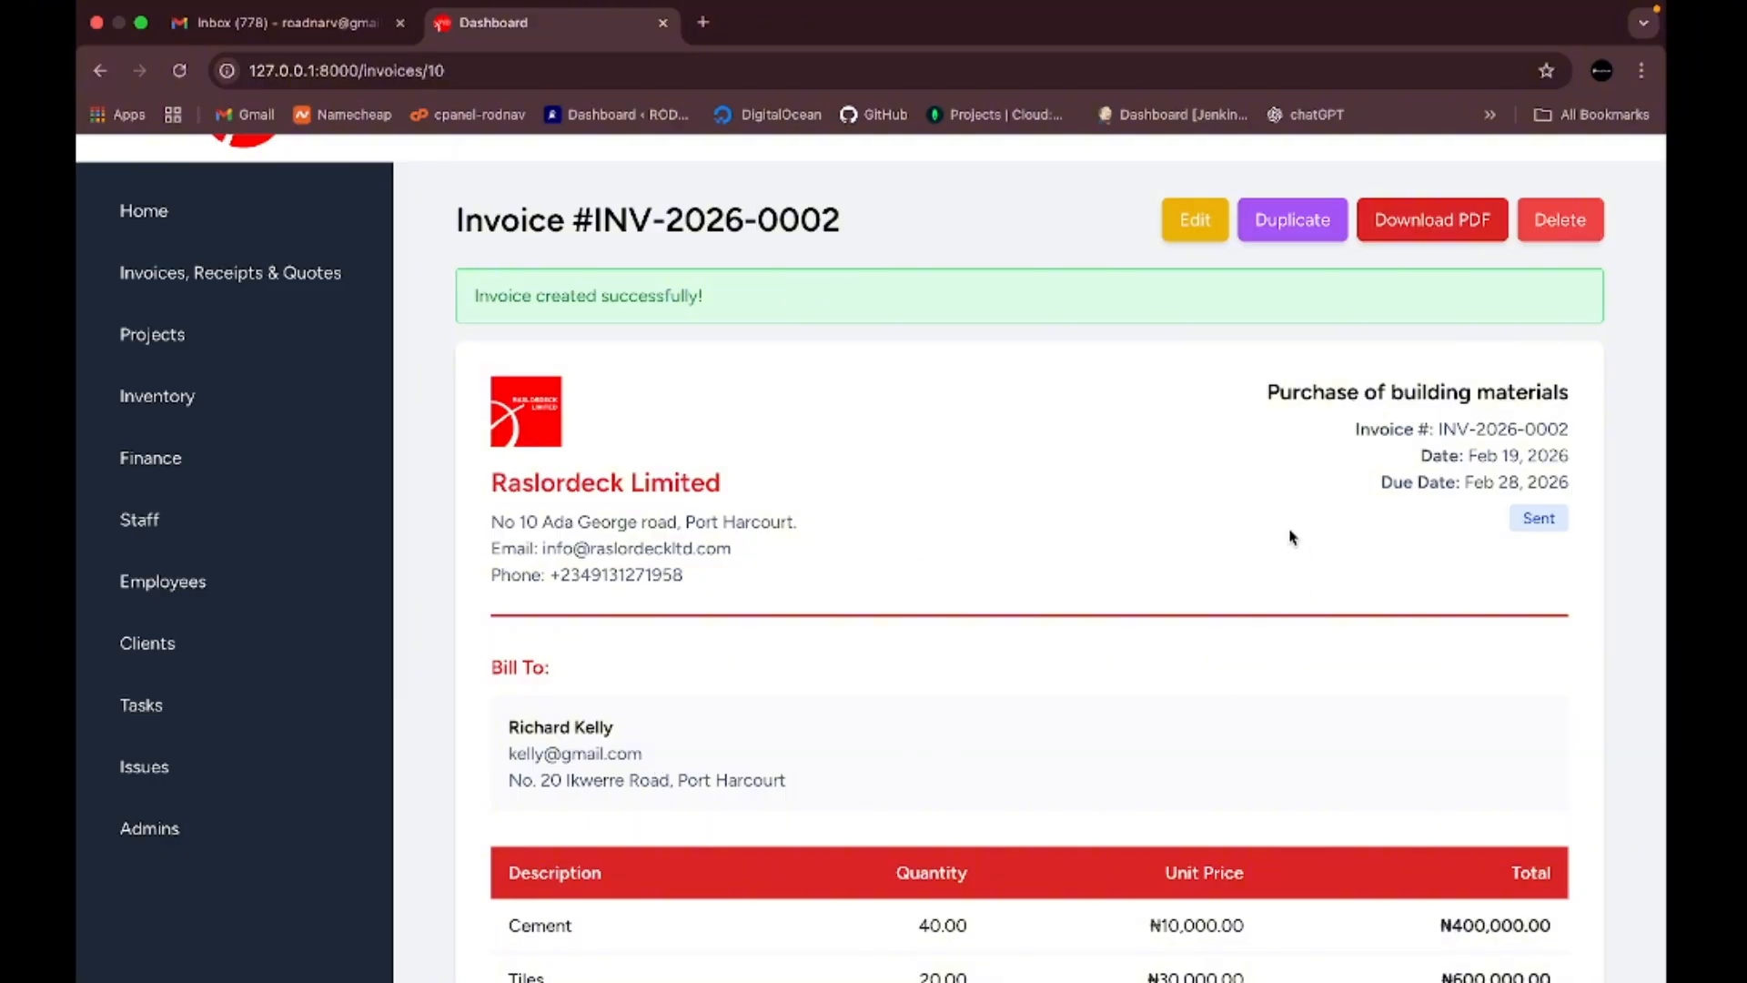
scroll(1284, 546, down, 5)
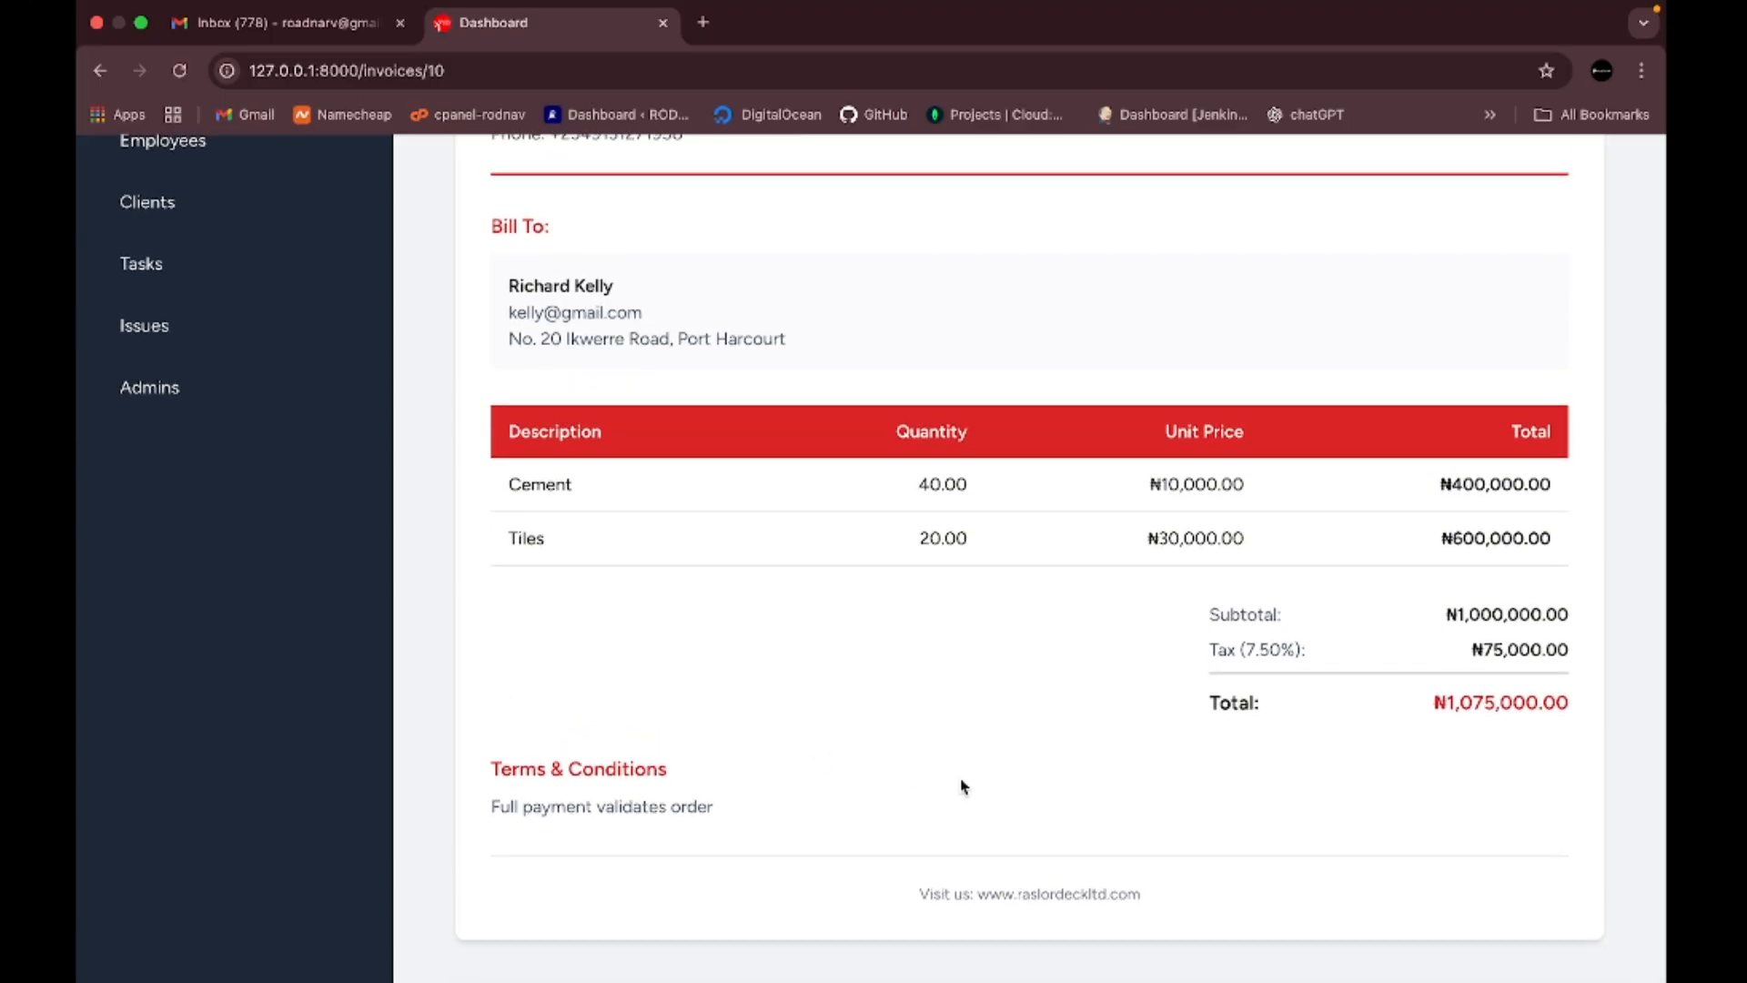
scroll(928, 691, up, 6)
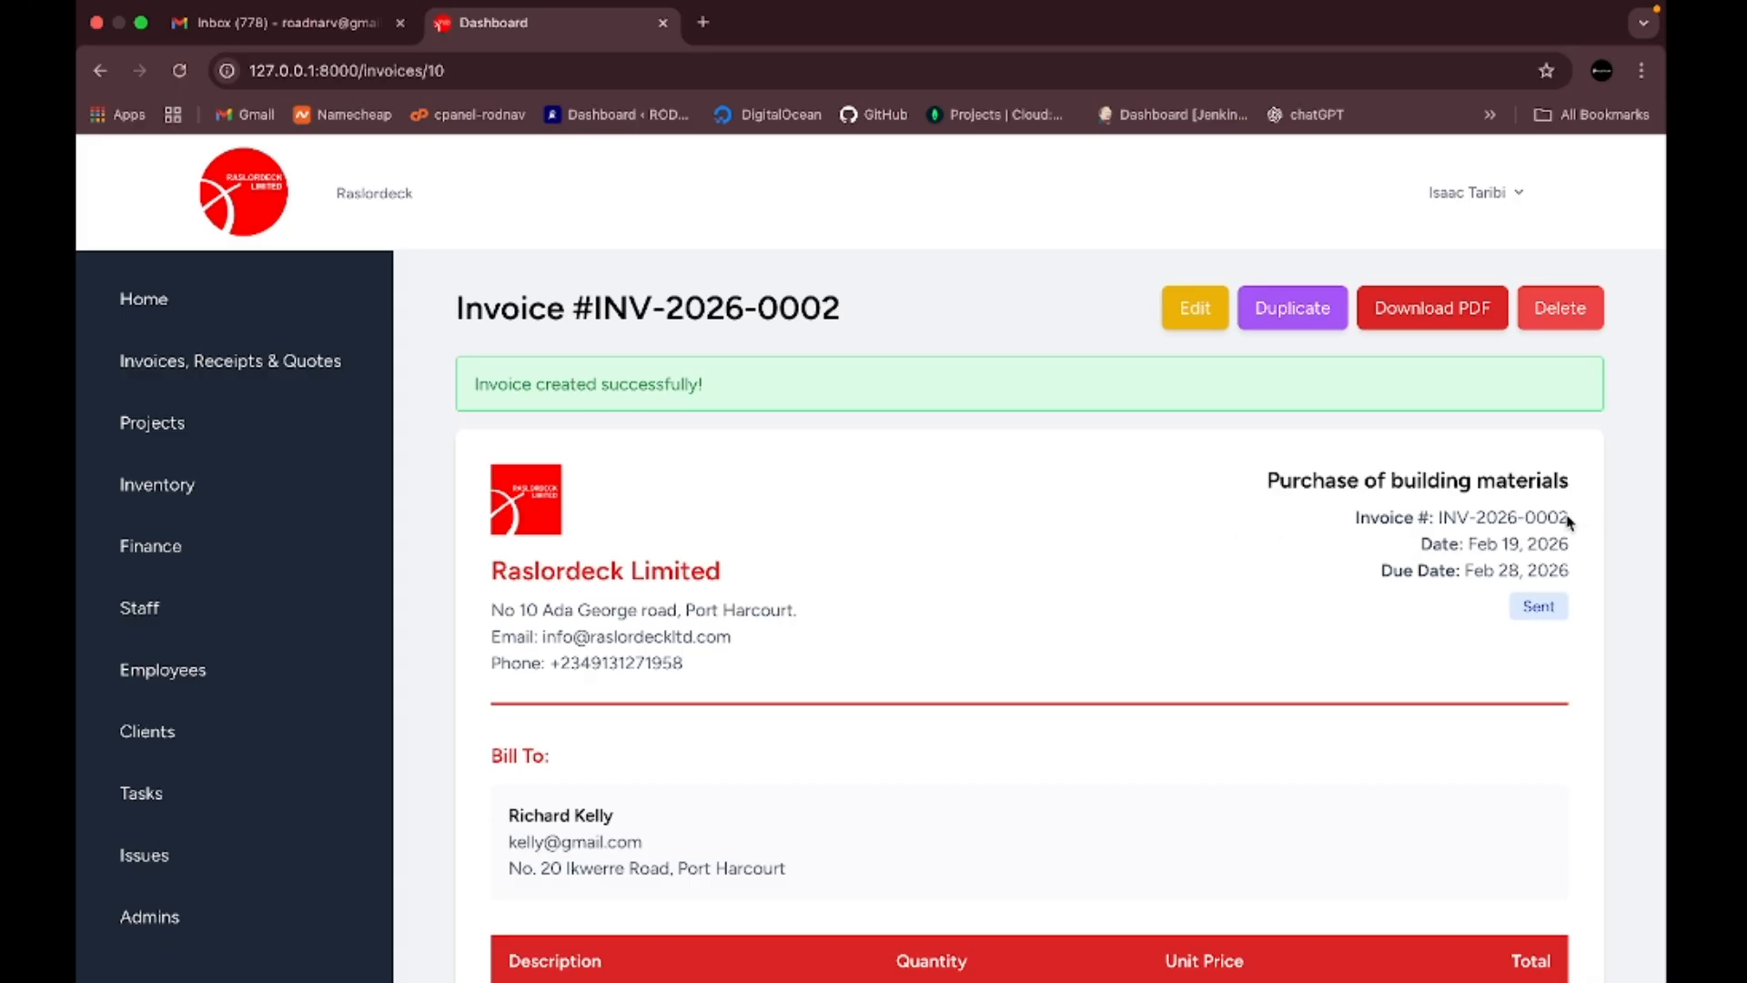
drag(1575, 522, 1443, 515)
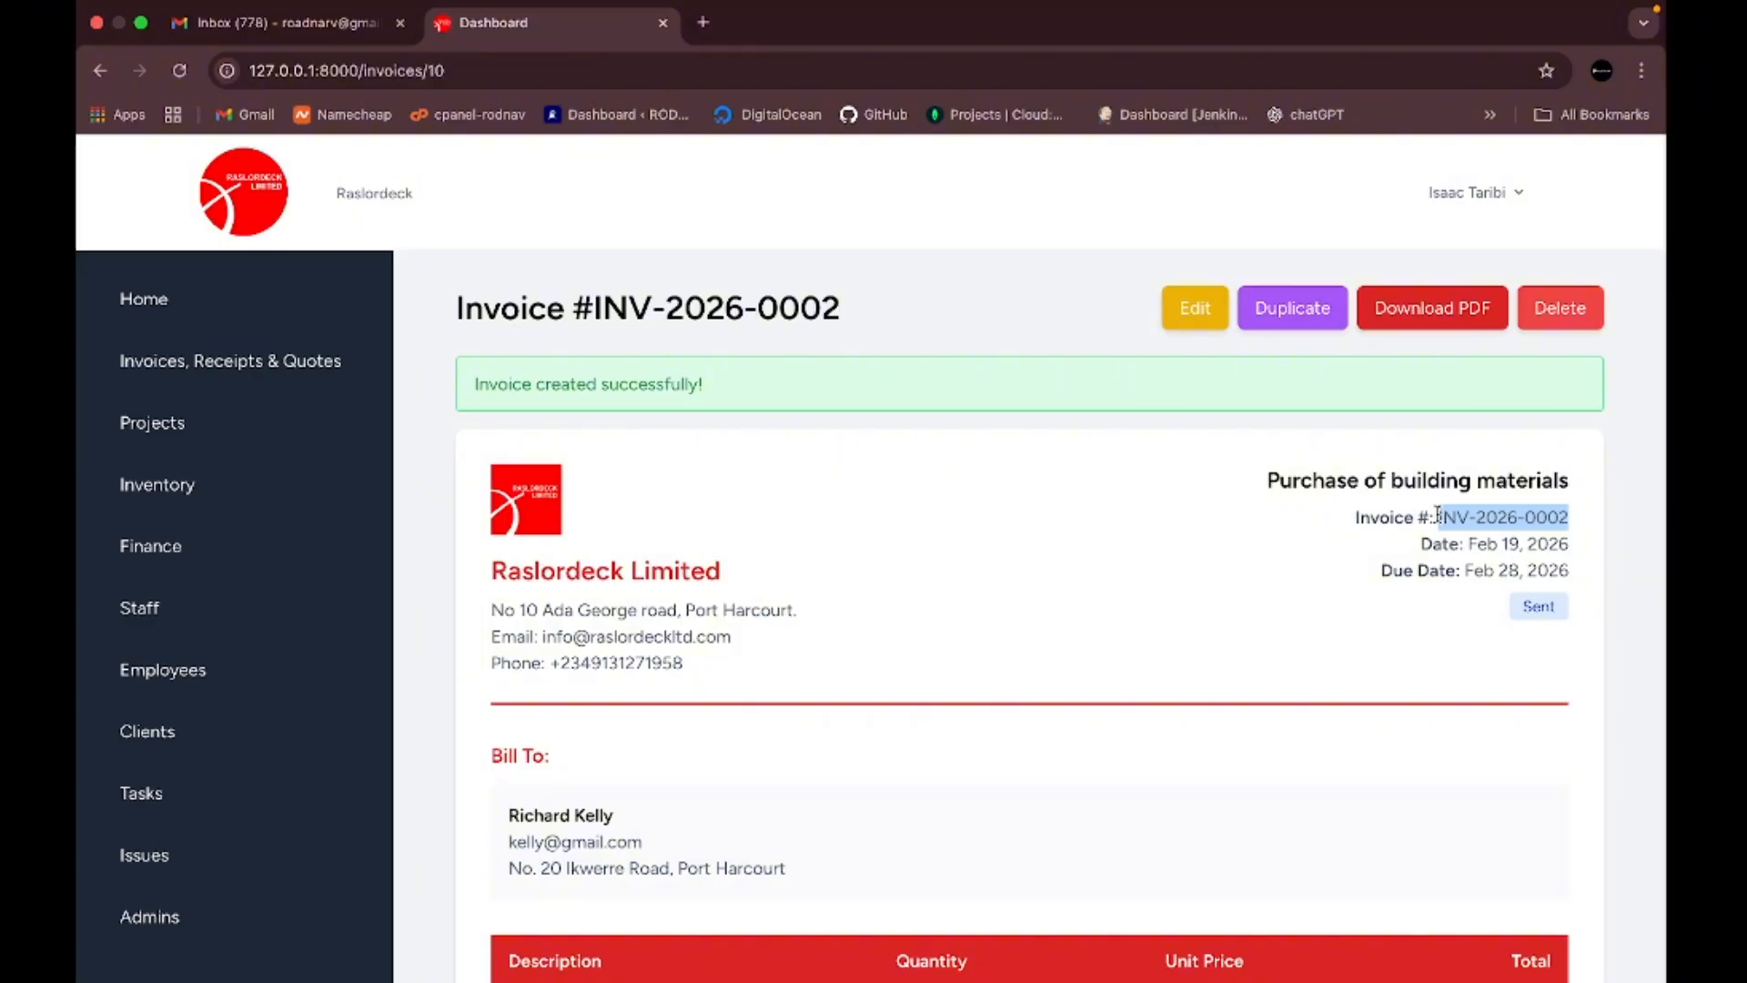
- Download invoice INV-2026-0002 as a PDF
click(1097, 543)
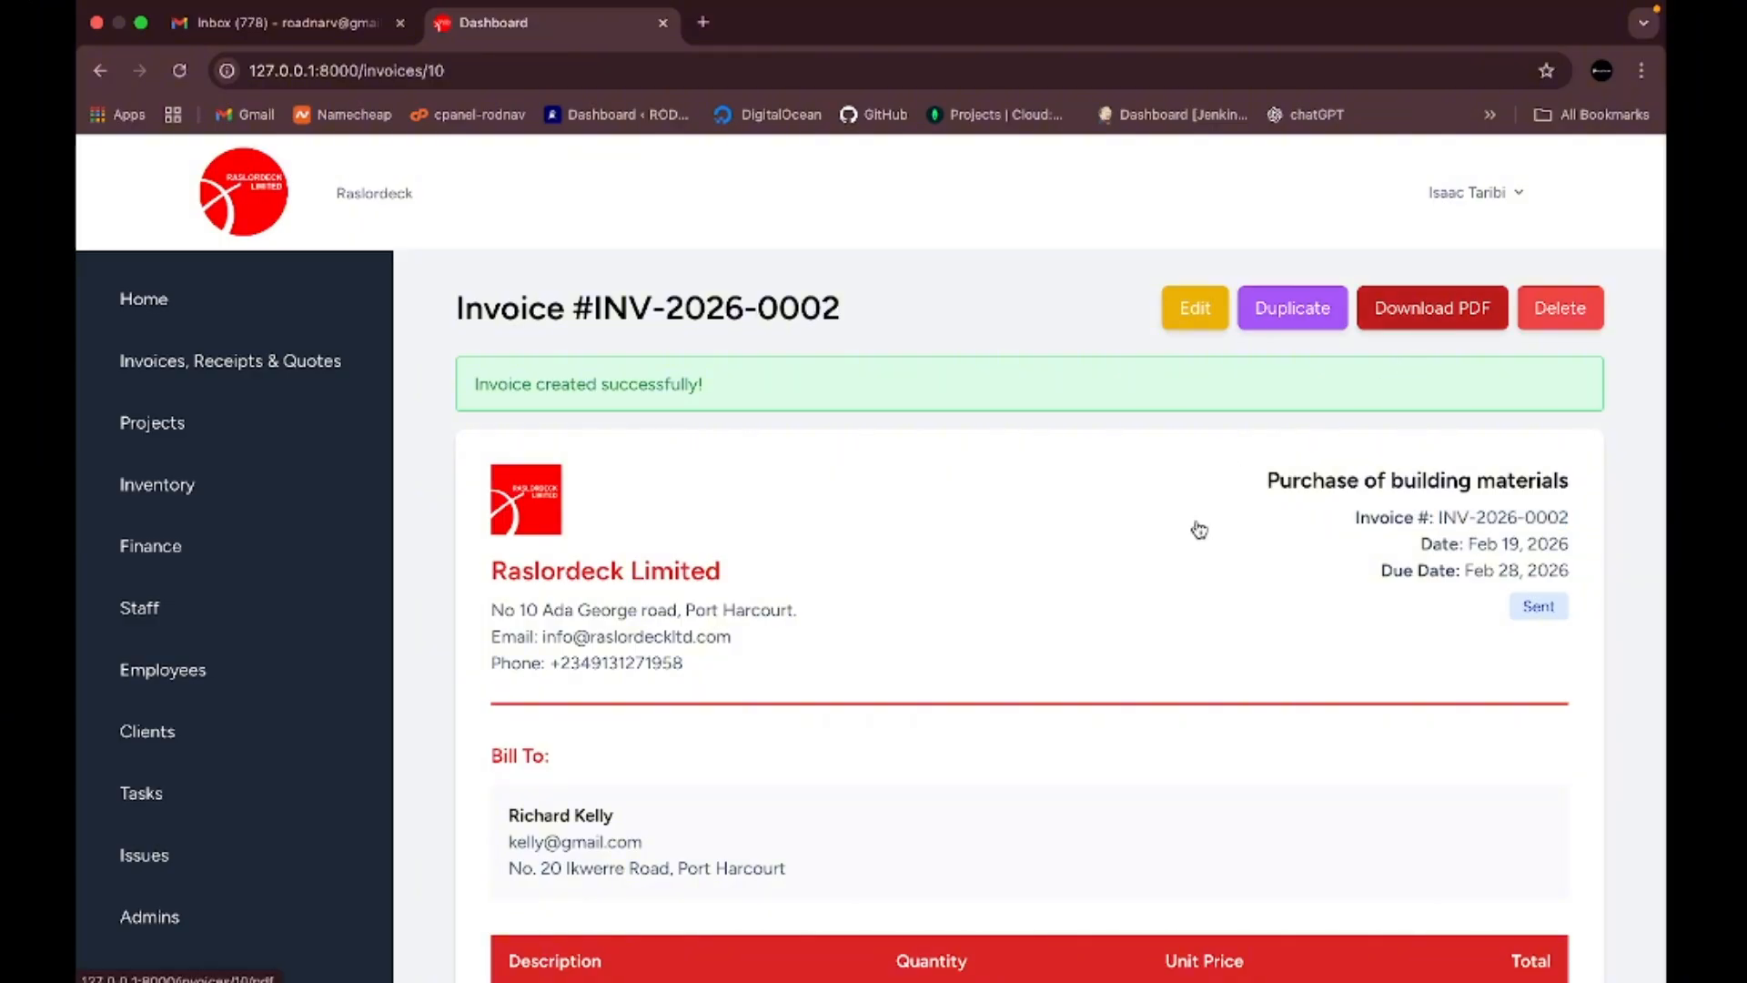
click(1437, 321)
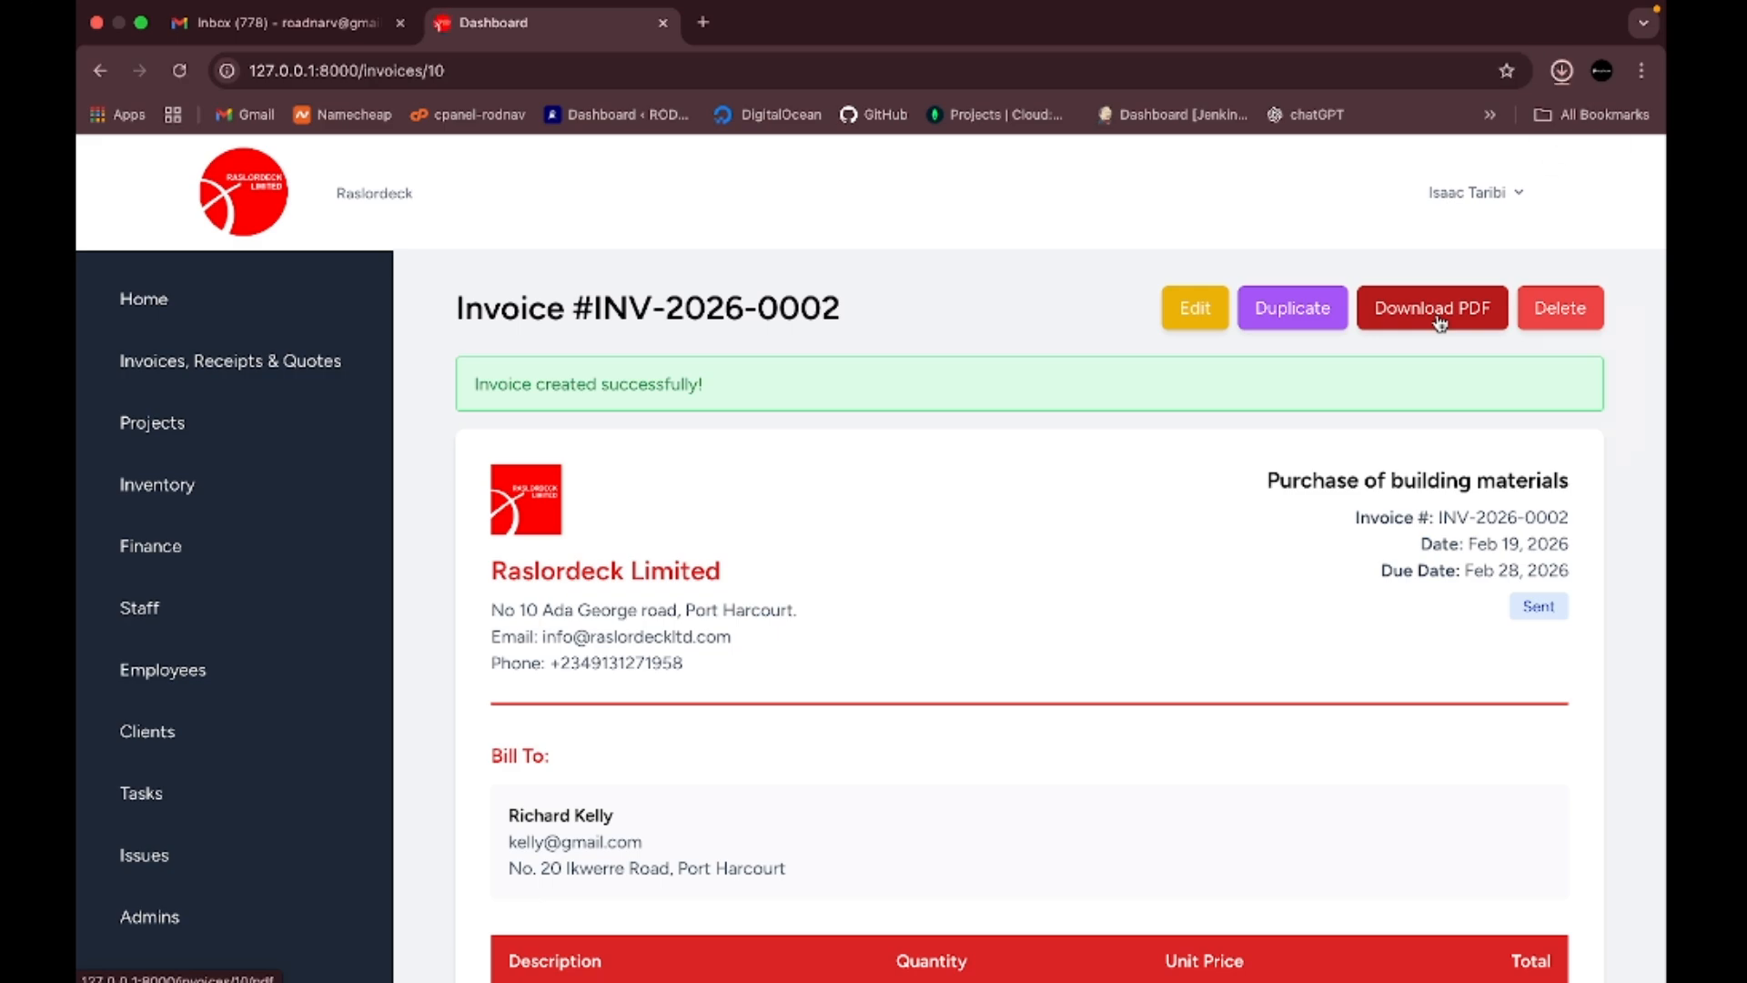
- Open INV-2026-0002.pdf from Chrome's downloads and look through both pages of the invoice
click(1562, 73)
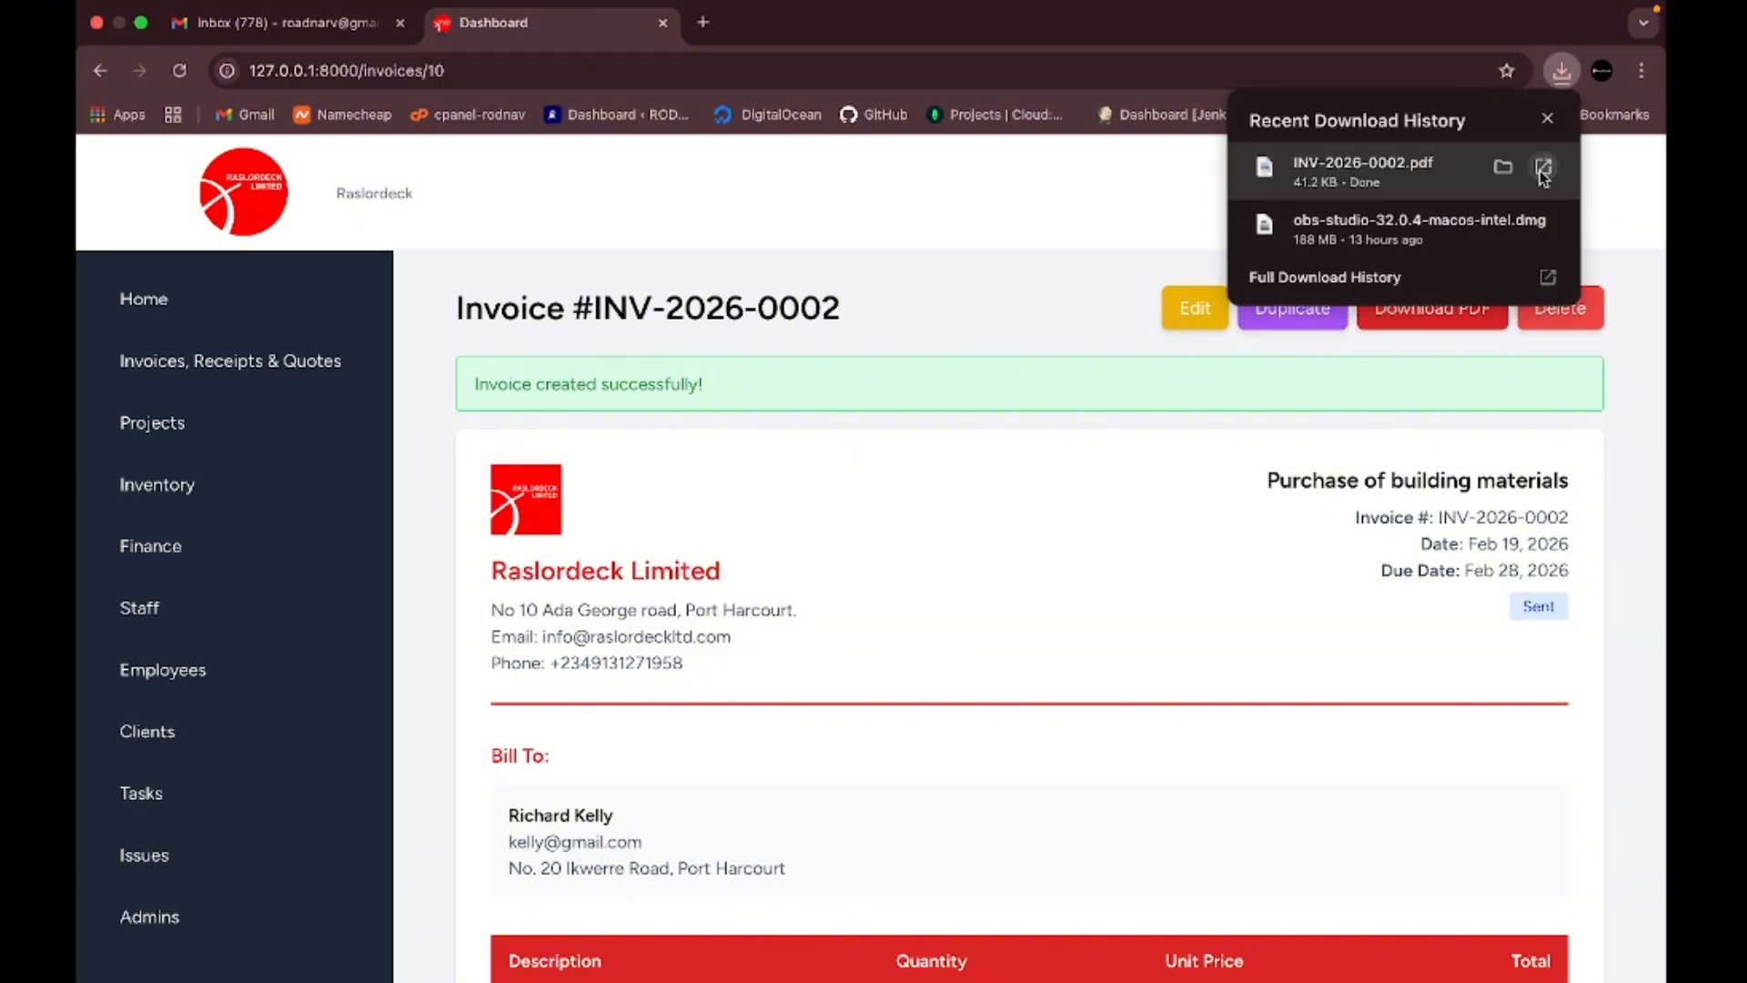
click(1544, 167)
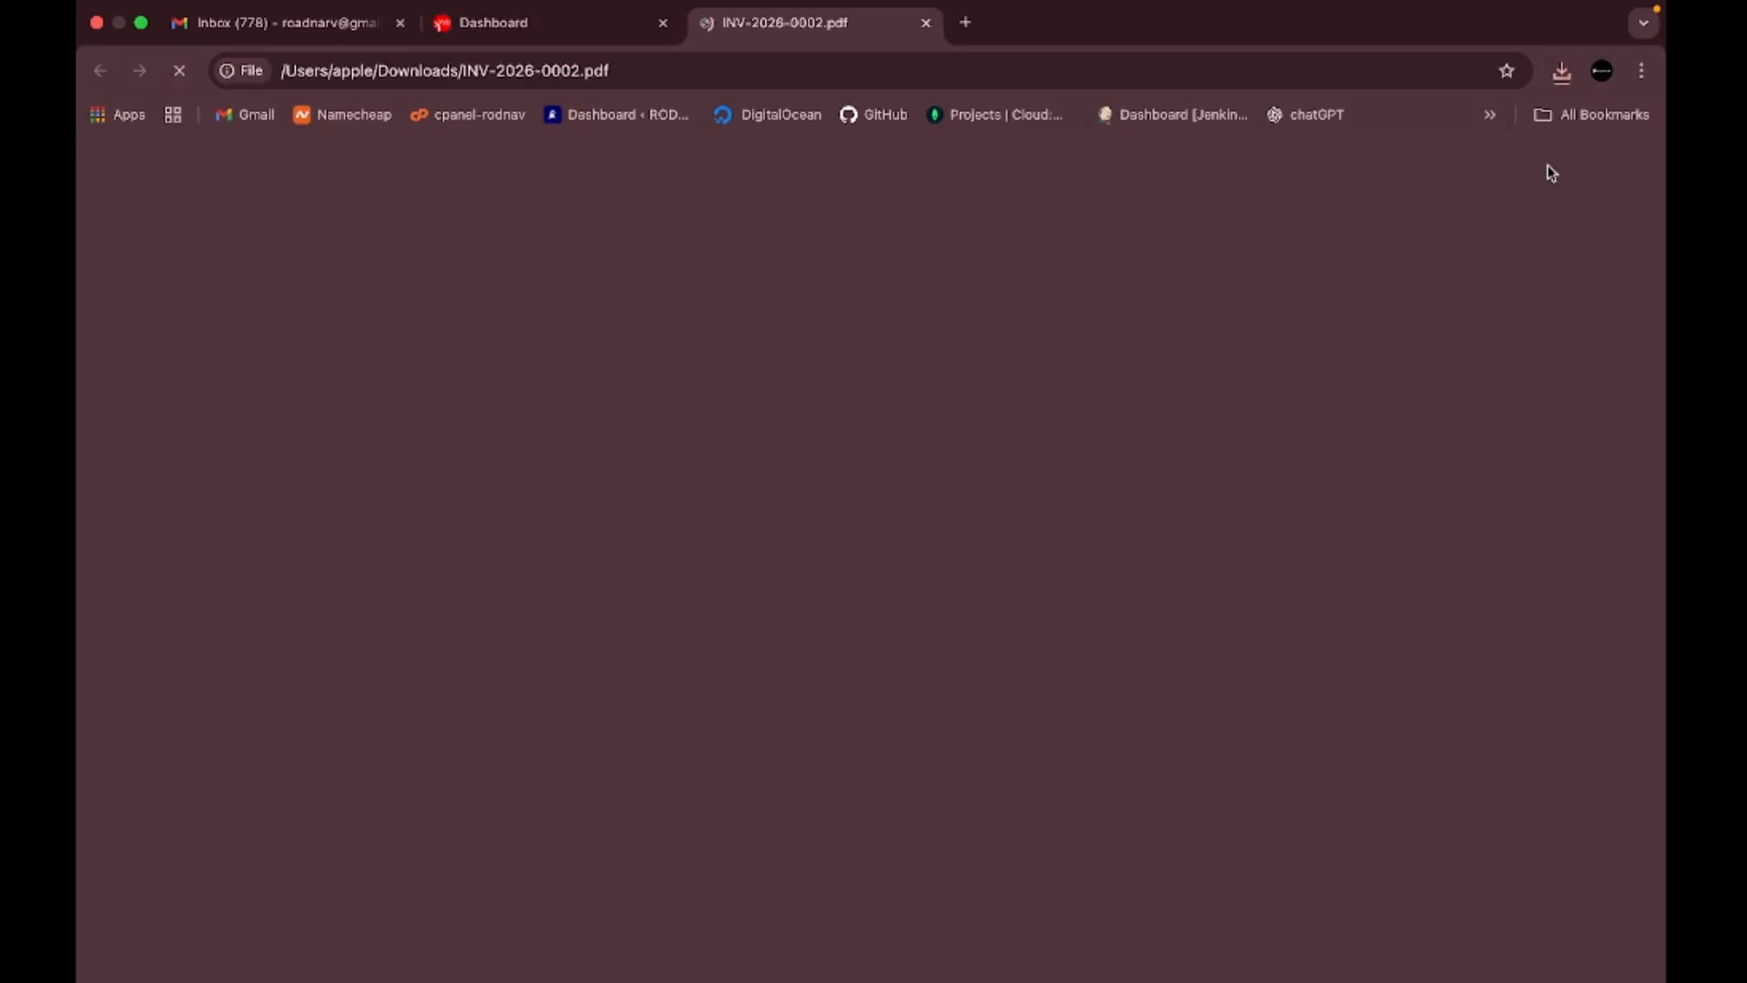
scroll(972, 528, down, 15)
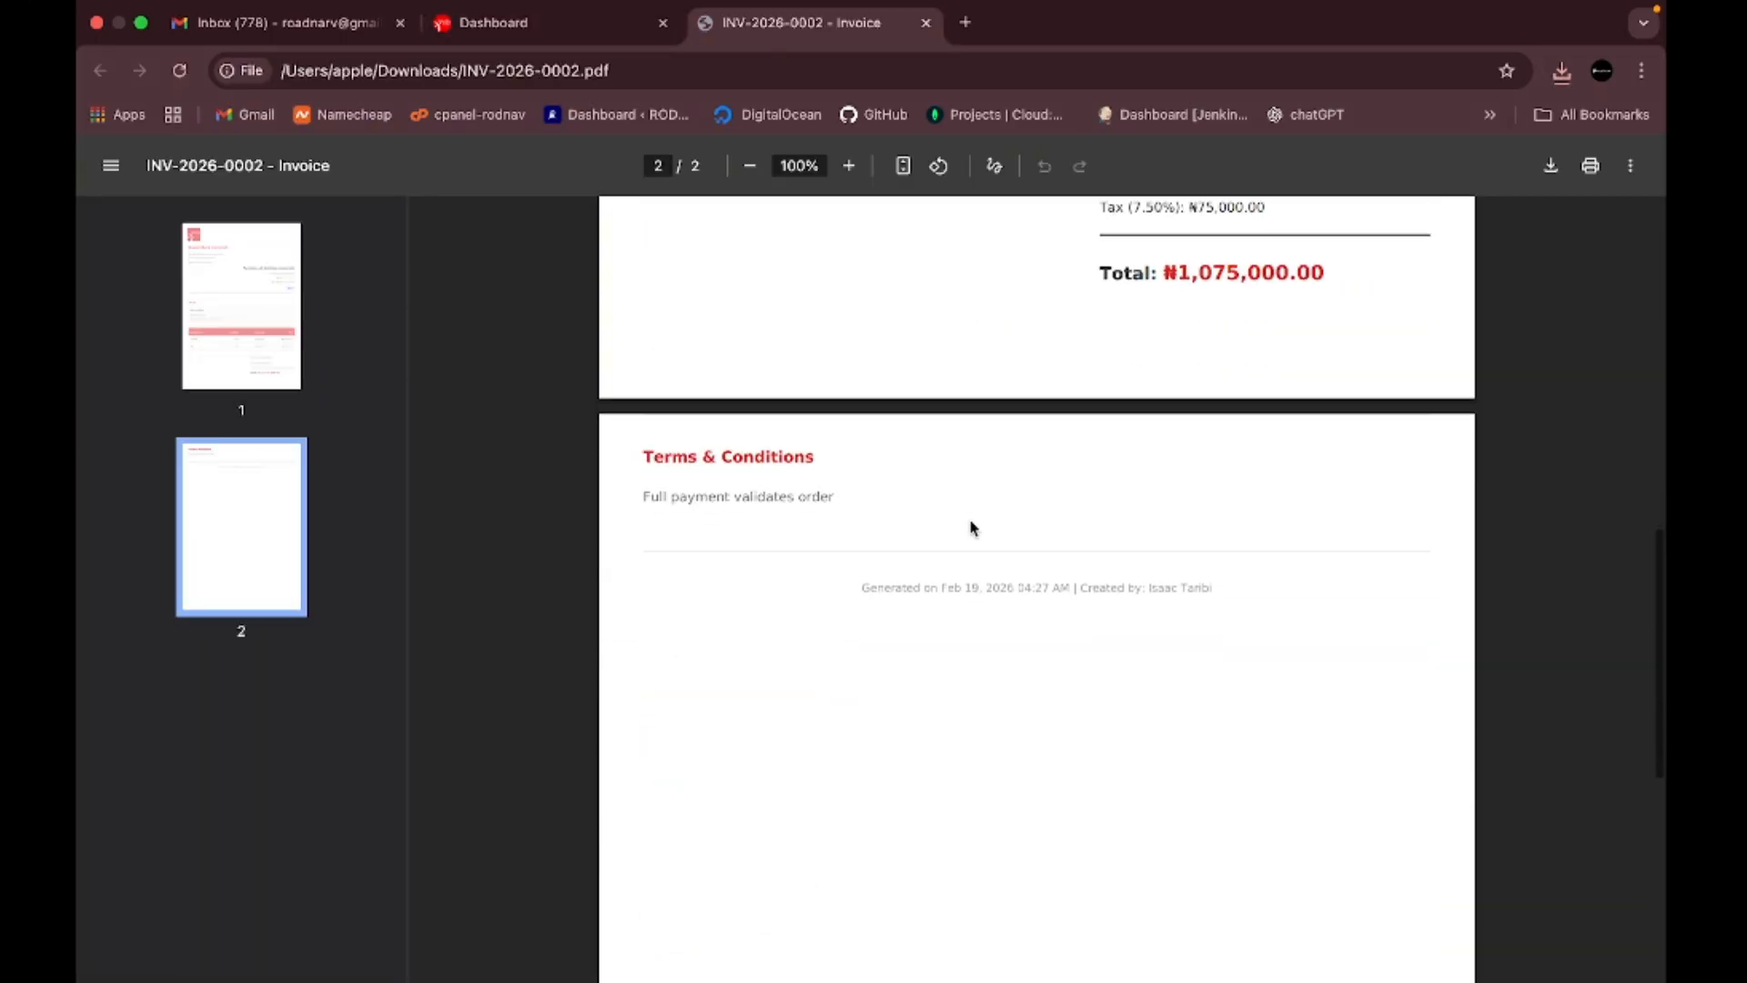
scroll(972, 528, up, 15)
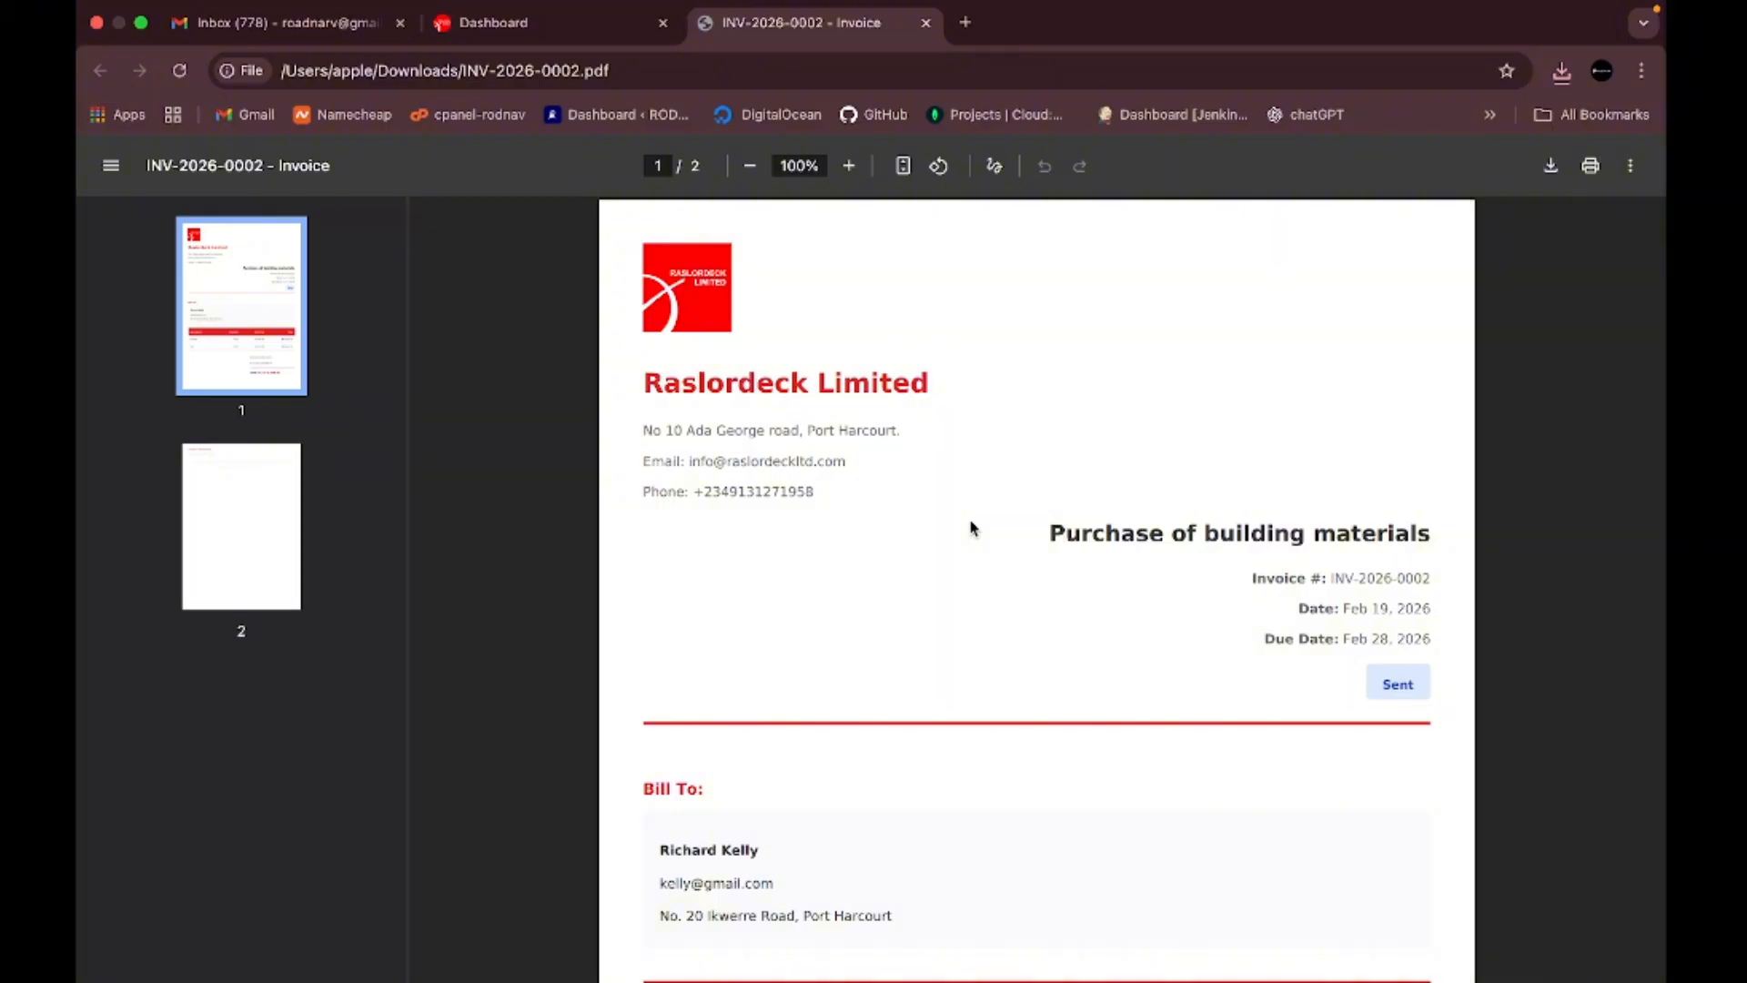
scroll(972, 527, down, 6)
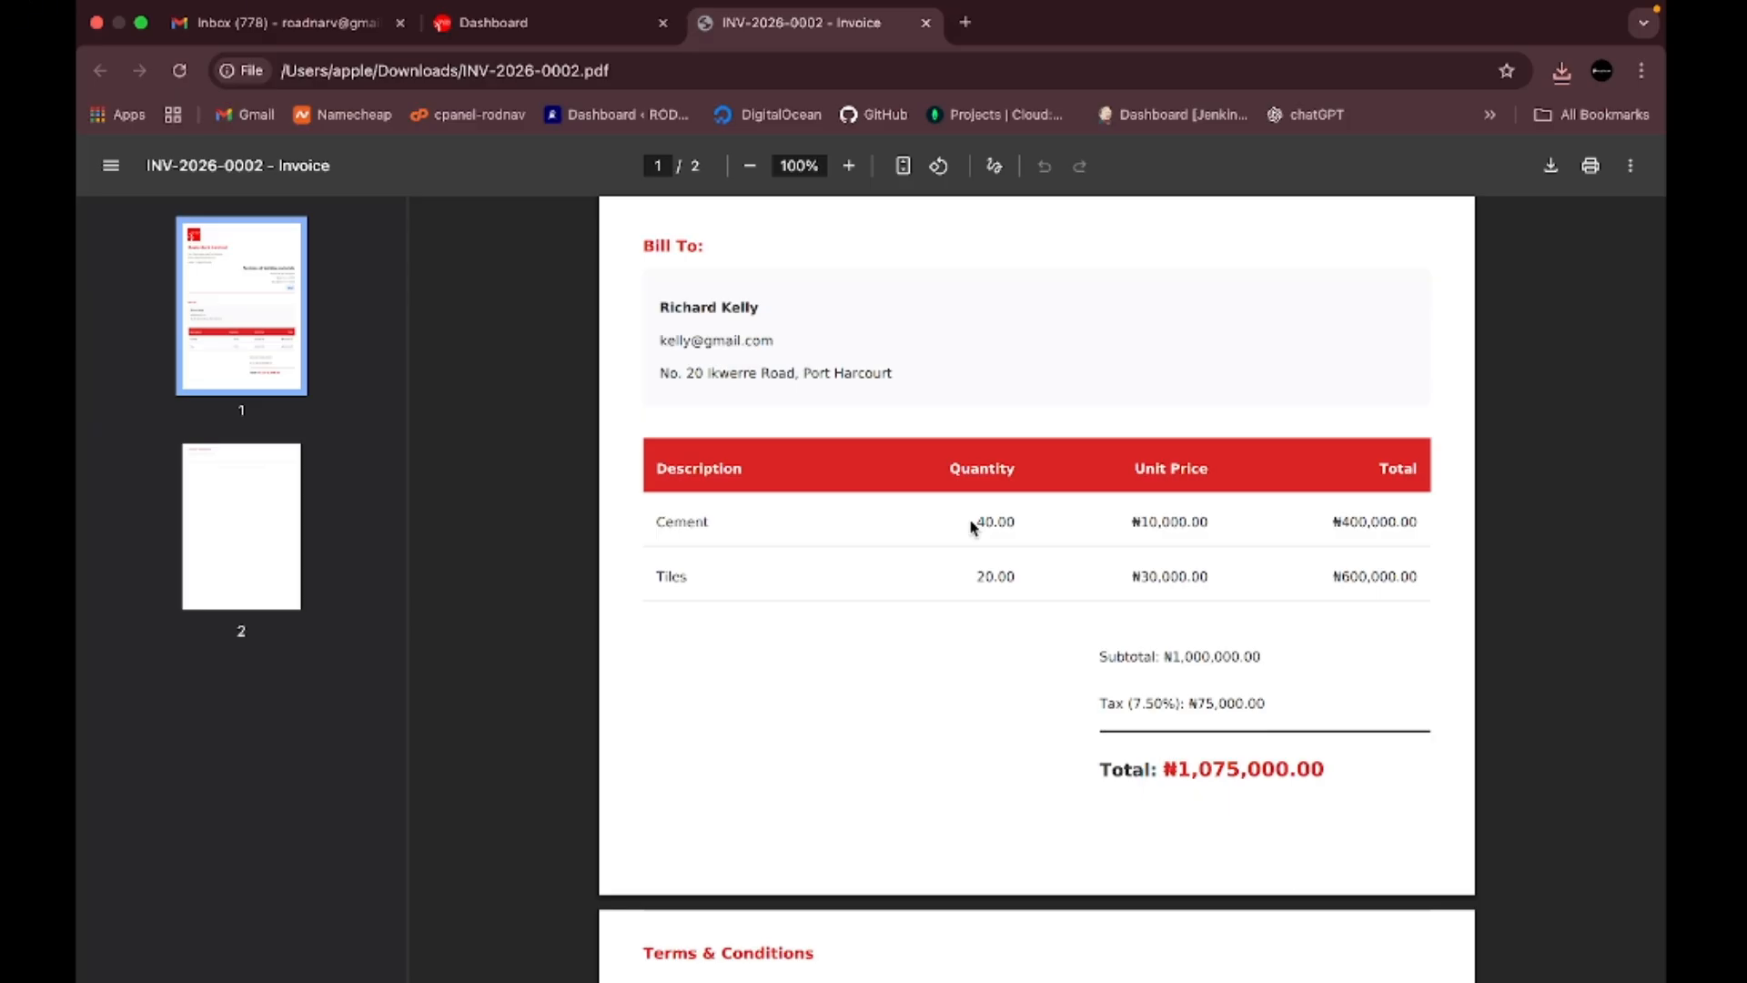
scroll(946, 672, down, 3)
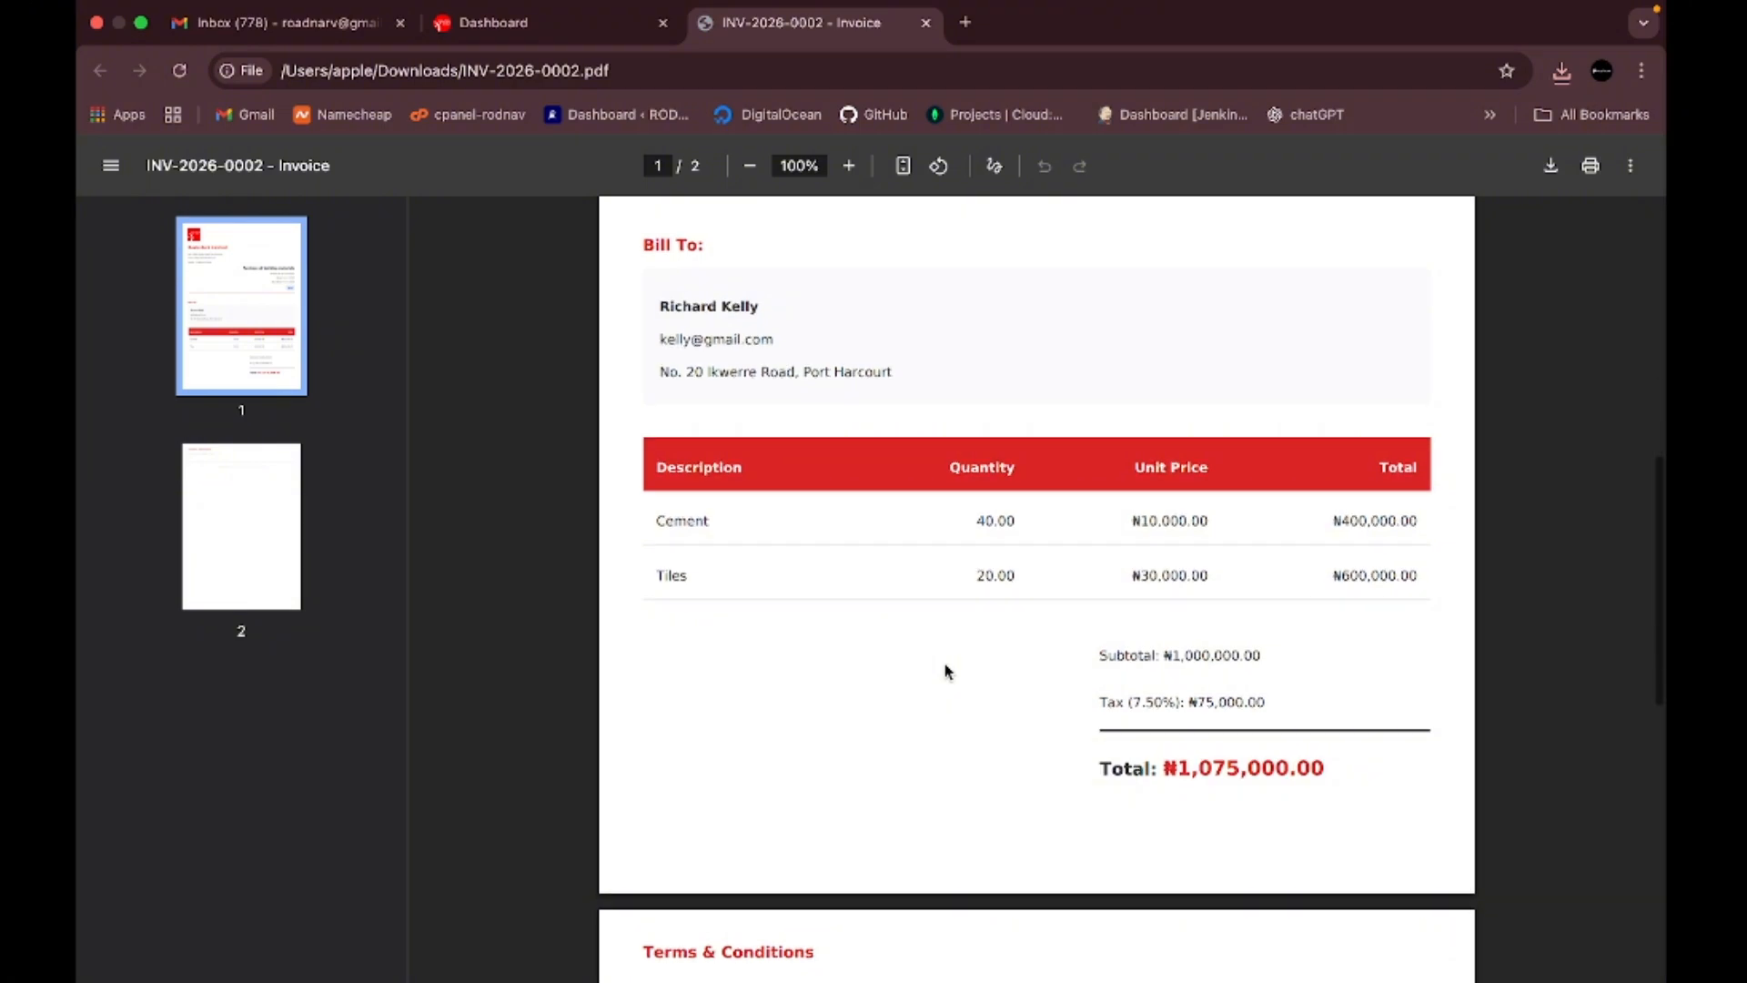
scroll(946, 672, down, 2)
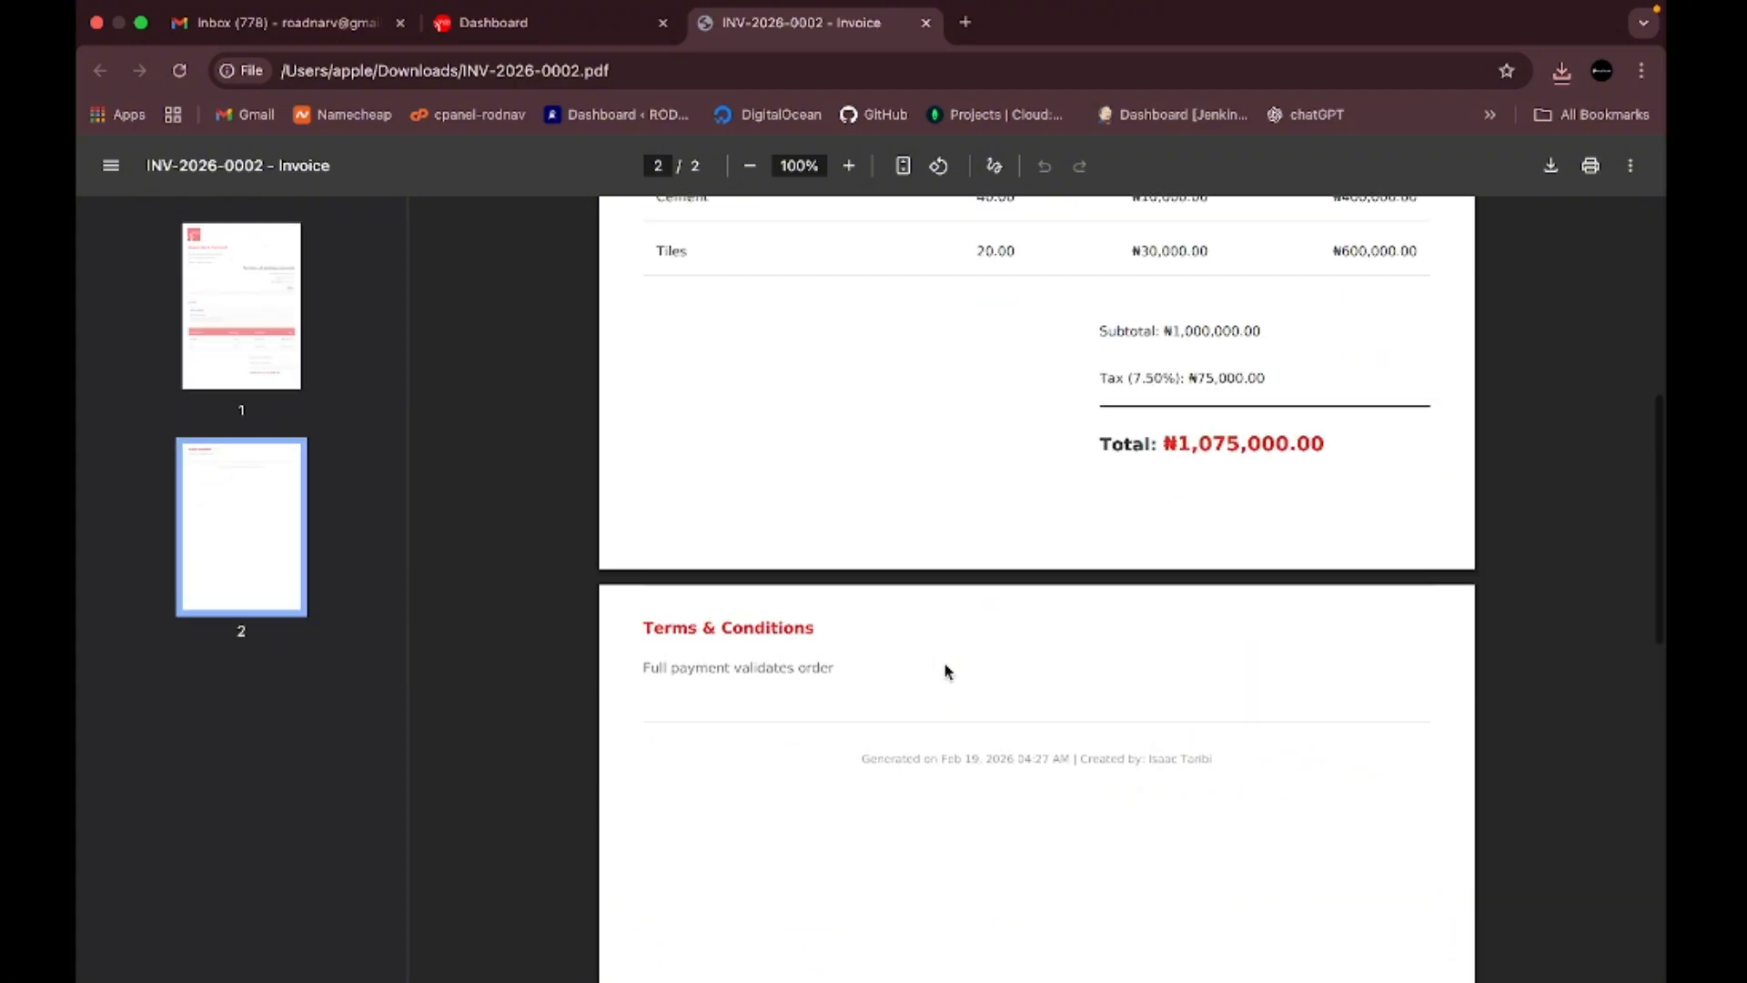
scroll(946, 672, up, 10)
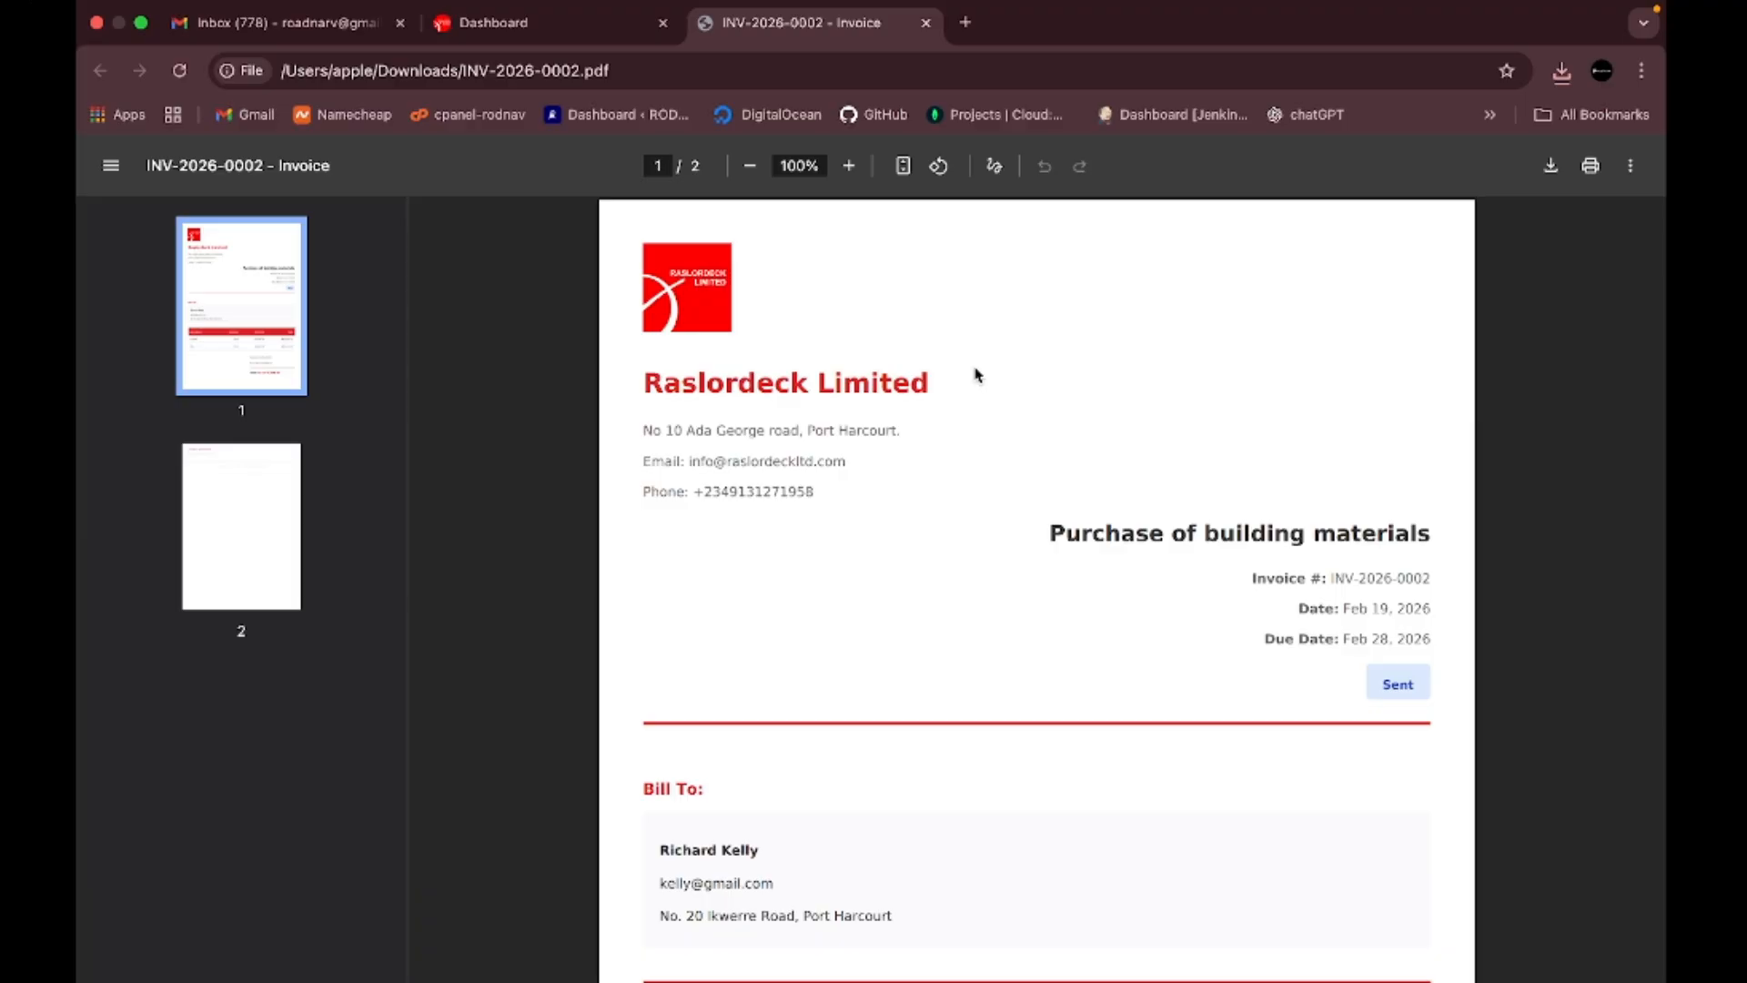
- Go from the Dashboard tab to Invoices, Receipts & Quotes and start a new invoice/quote
click(565, 29)
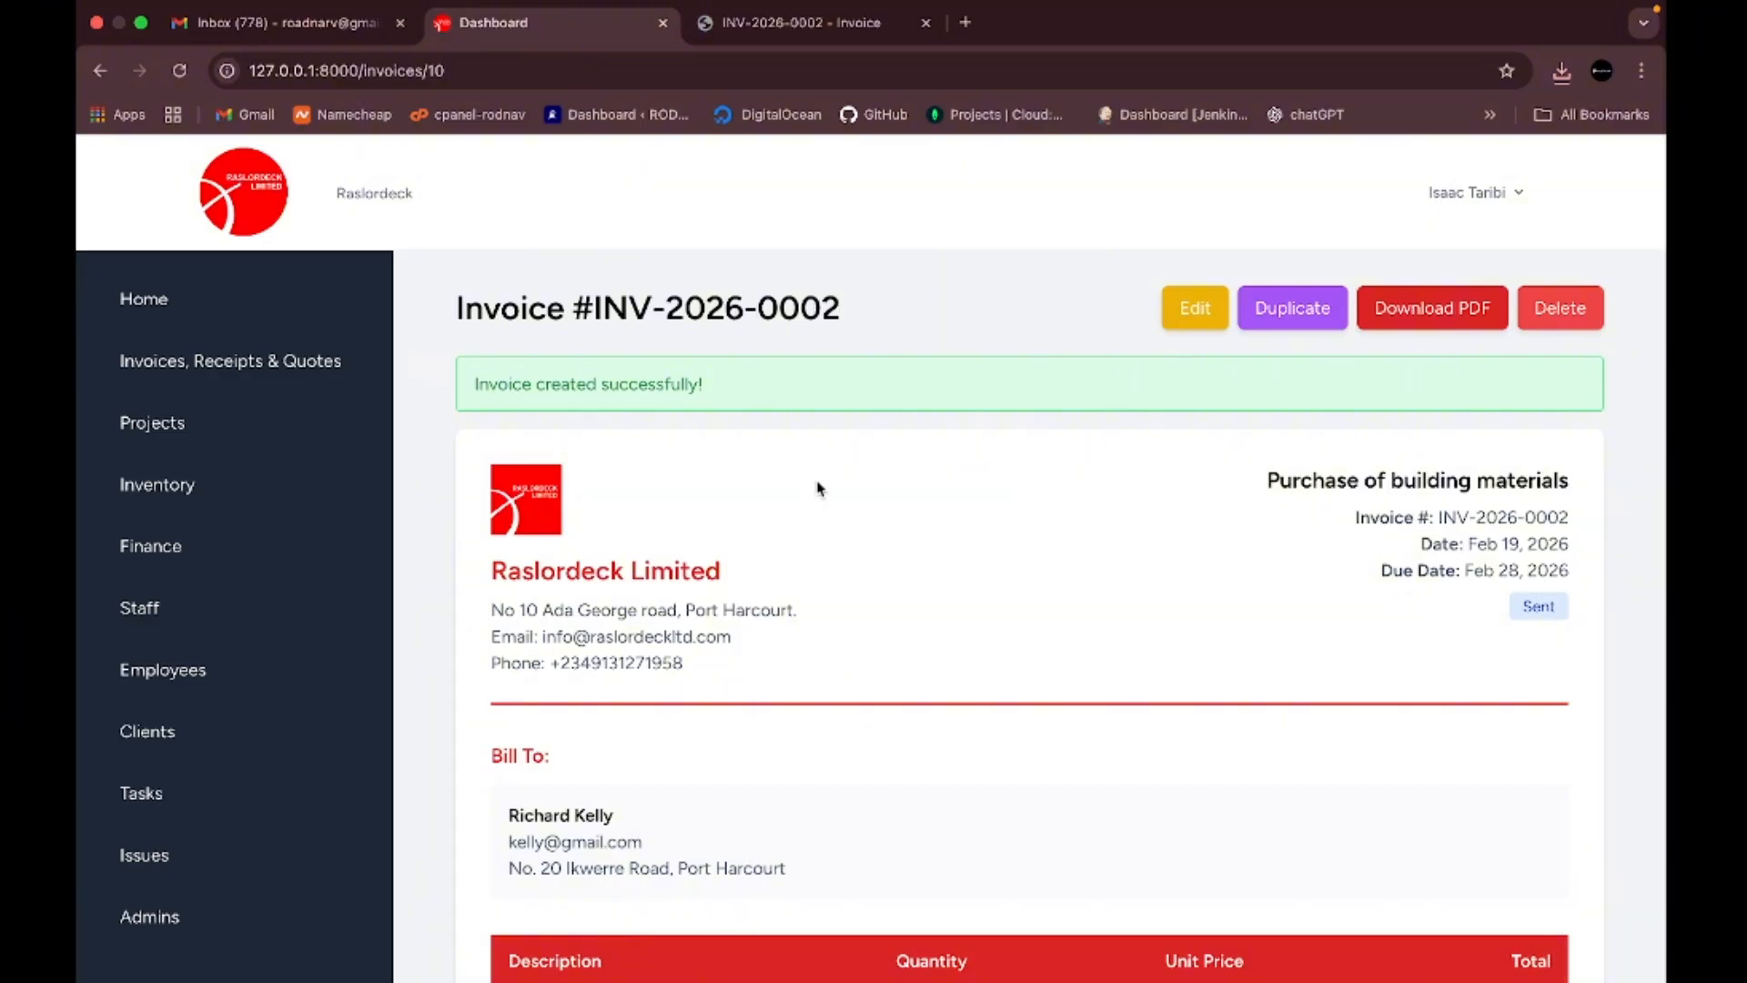
click(290, 364)
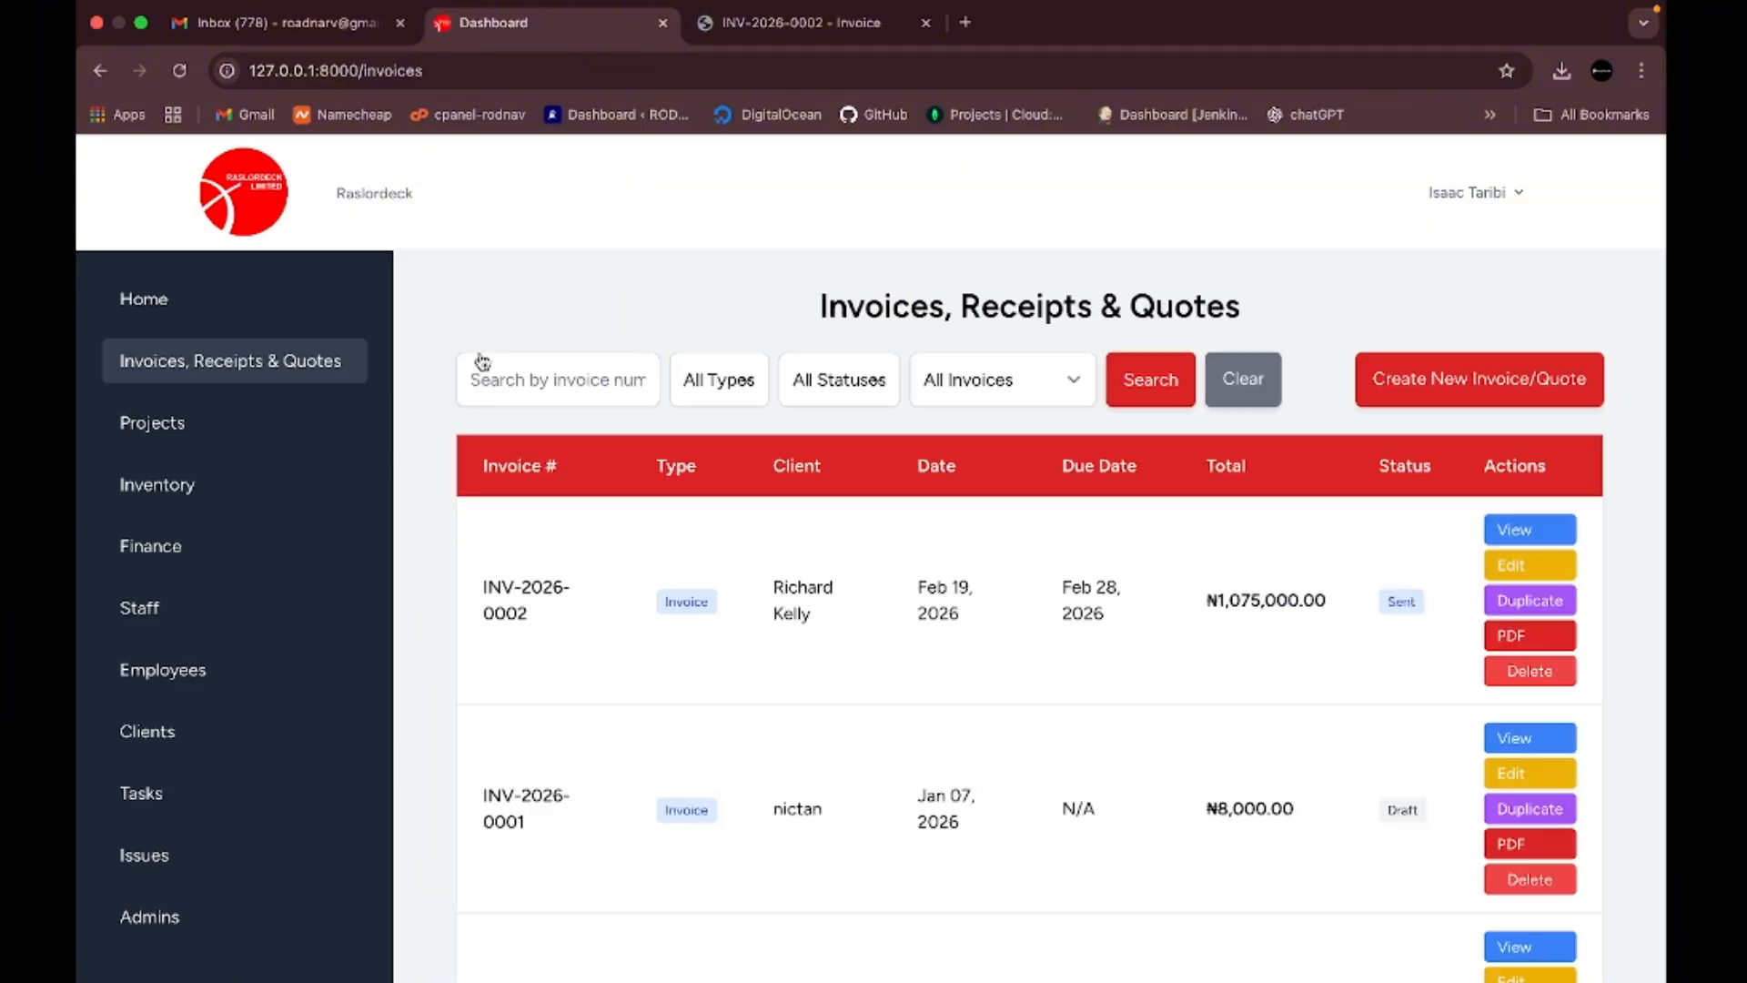
click(1518, 378)
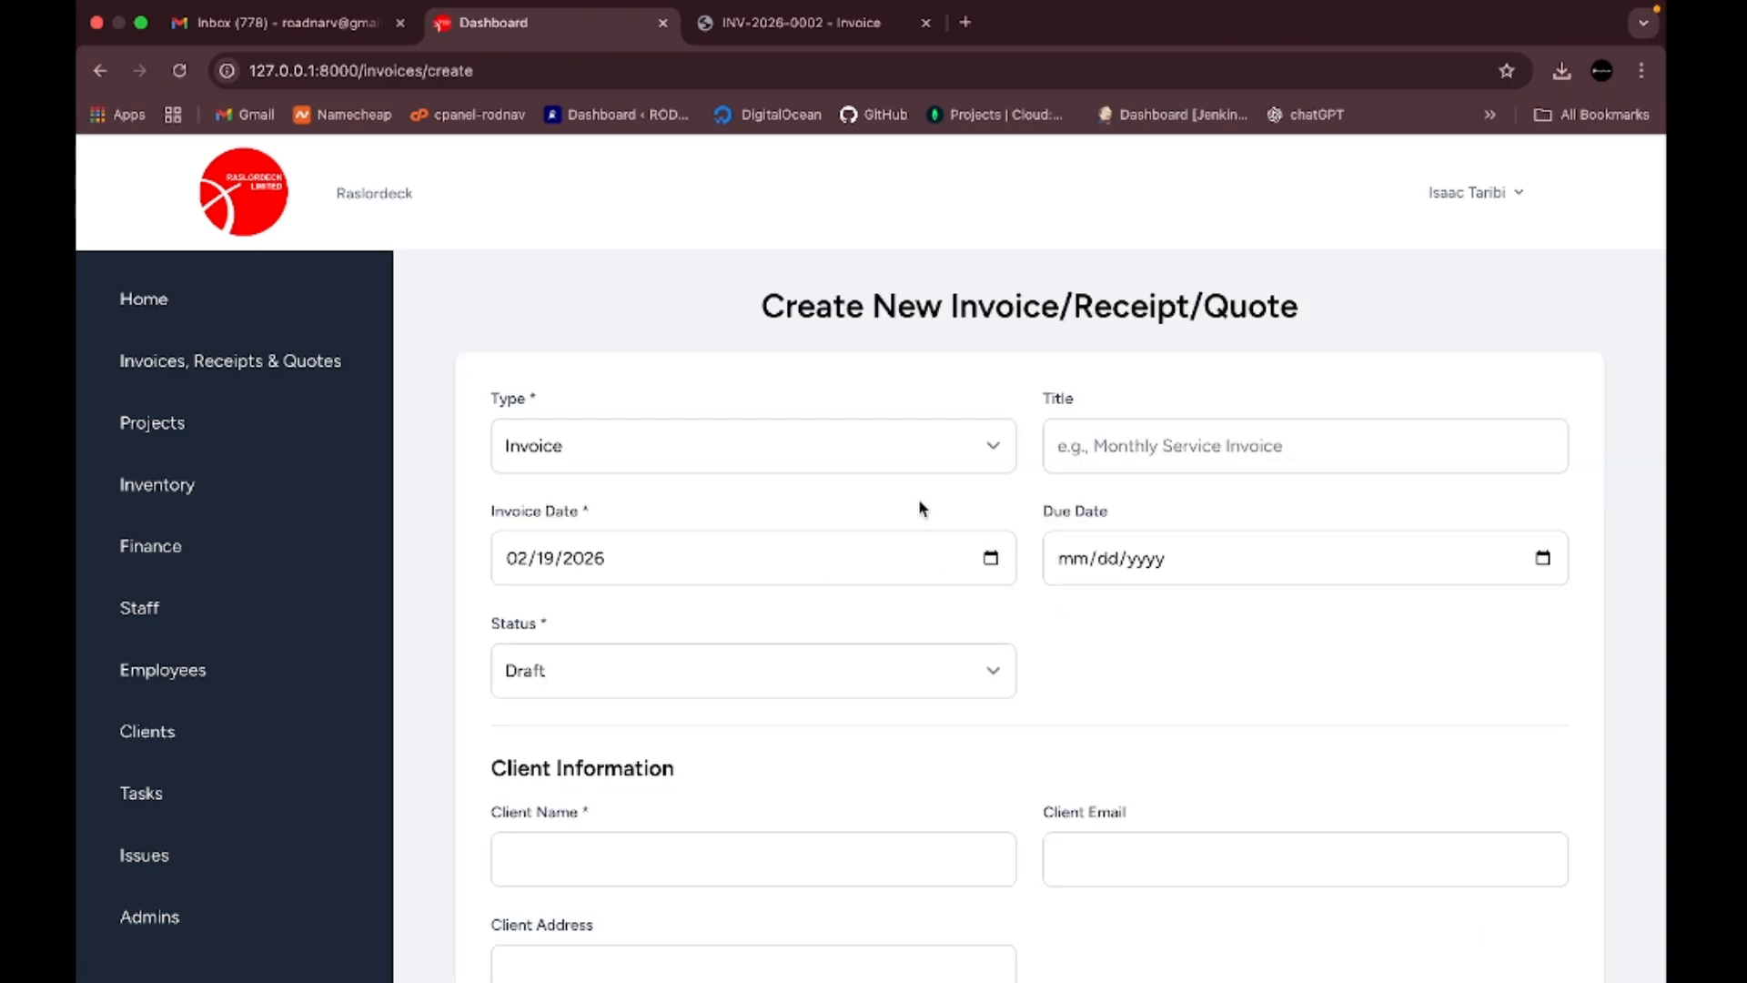
- Set the new document's Type to Quote
scroll(928, 503, down, 2)
scroll(930, 501, up, 2)
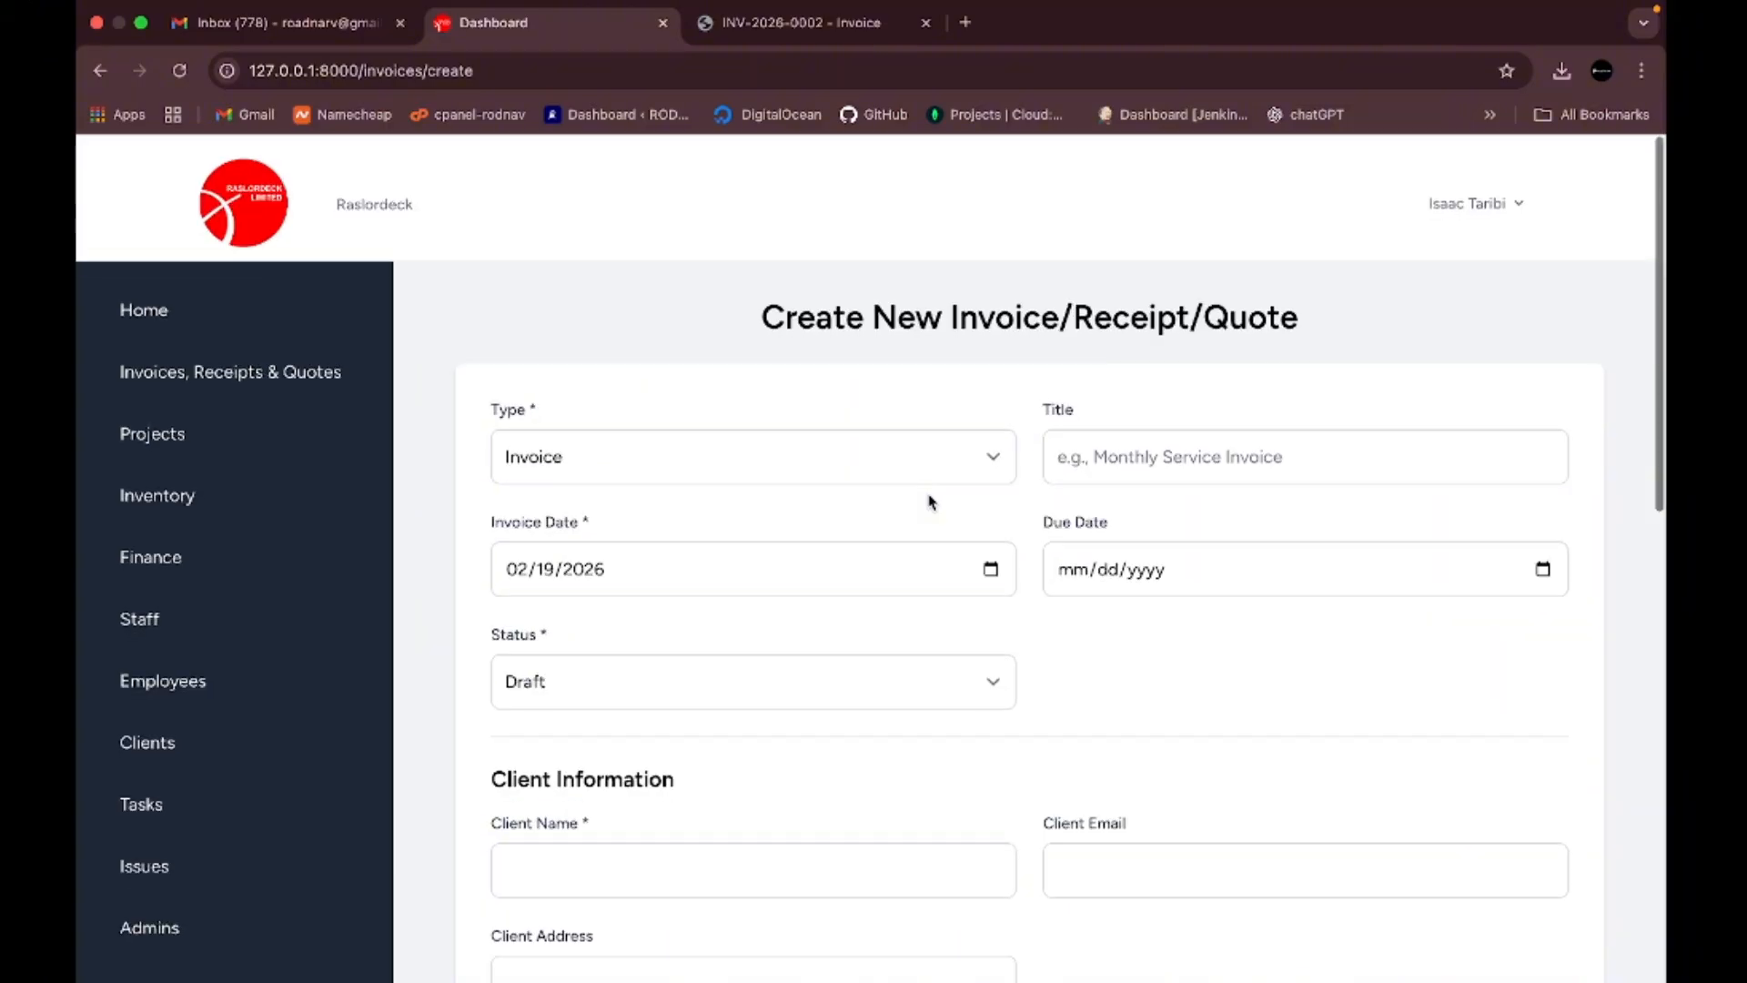
click(995, 447)
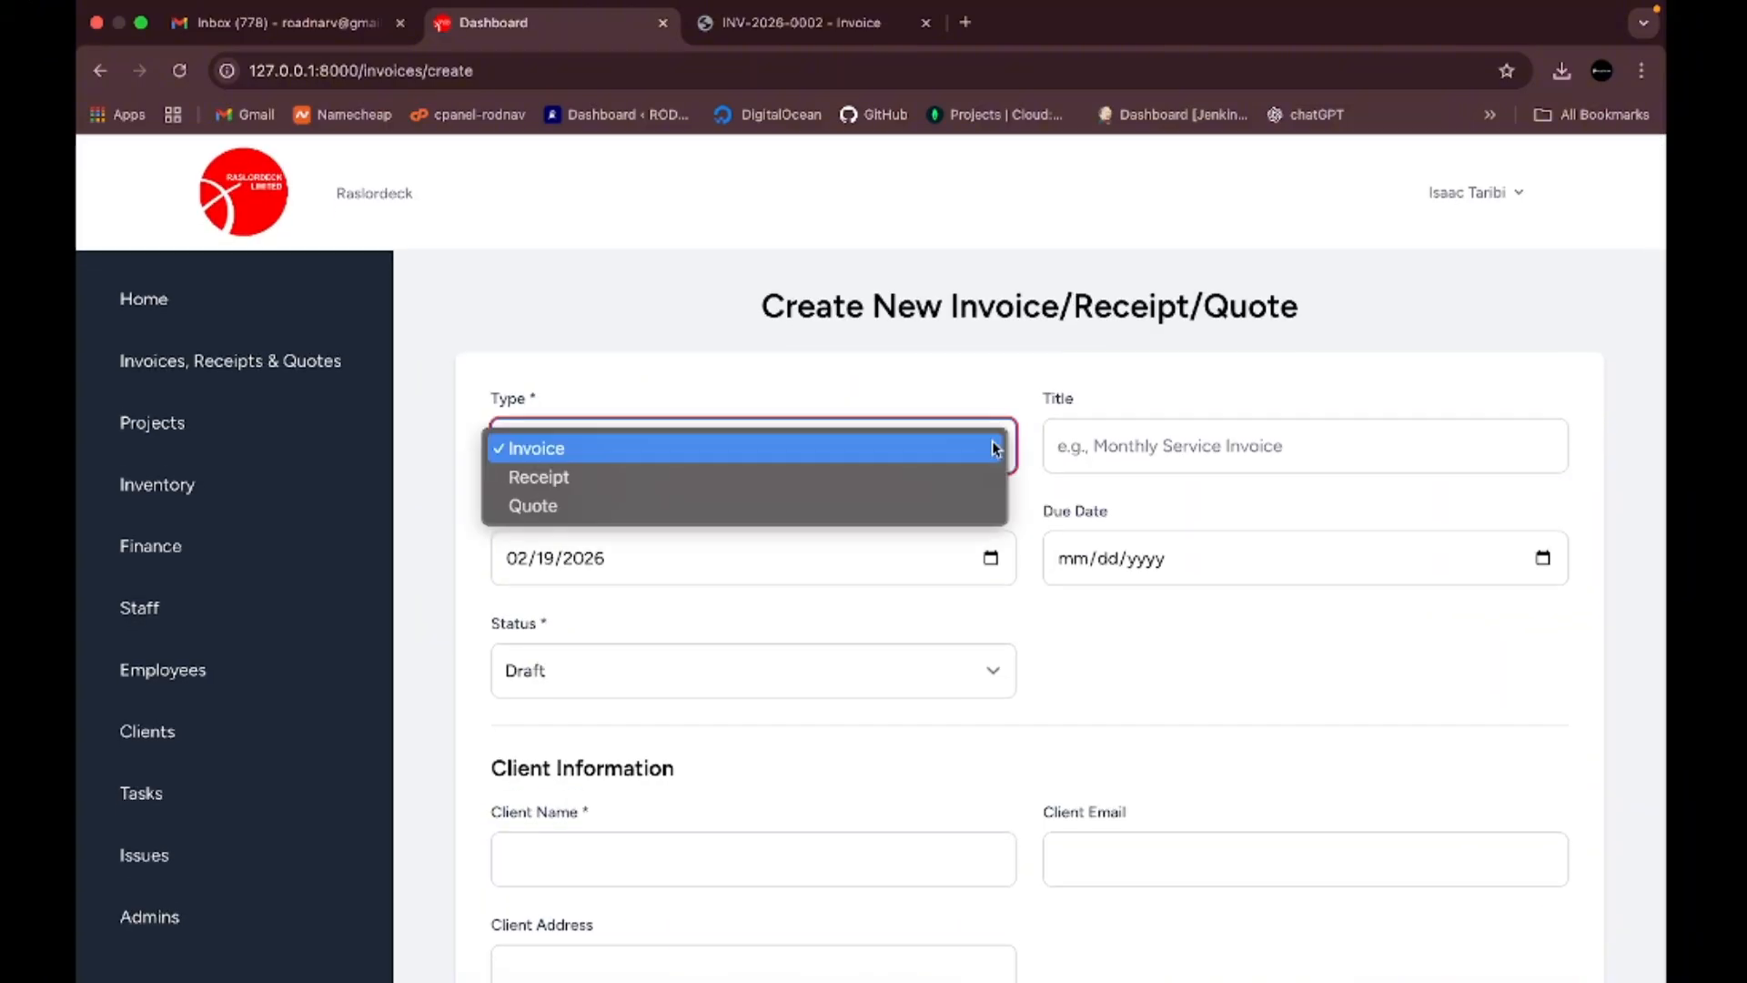
click(866, 506)
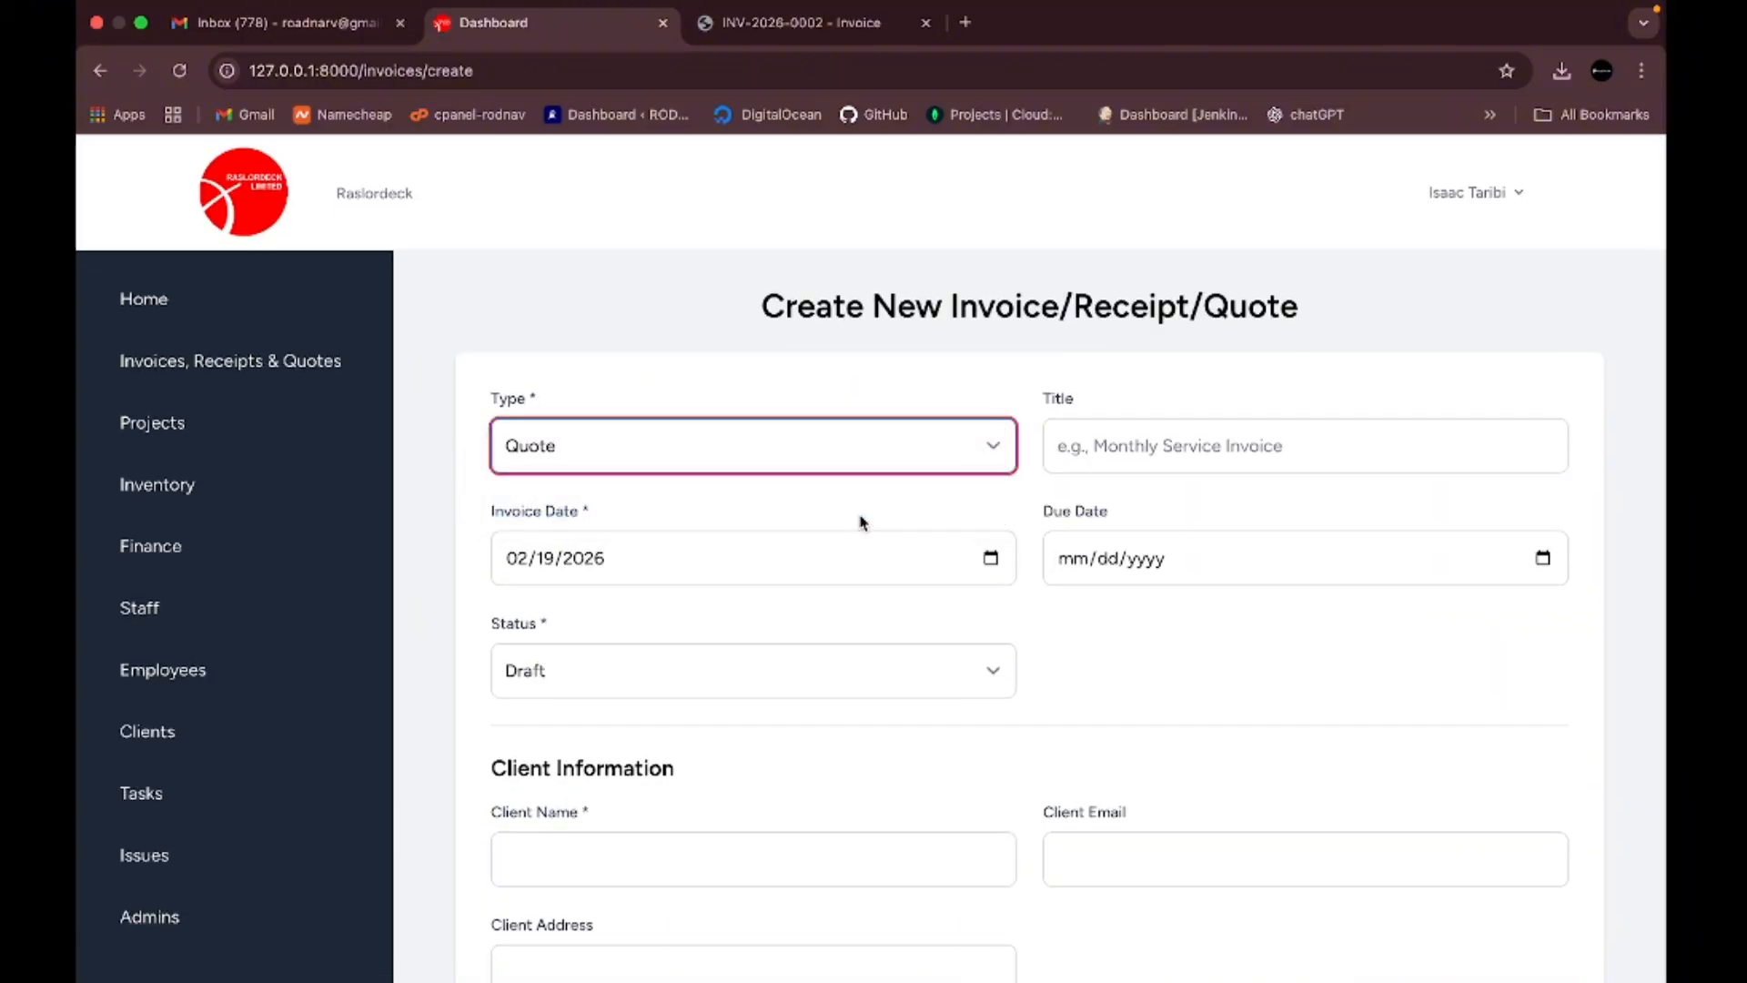
- Look over the rest of the creation form, then return to the Invoices, Receipts & Quotes list
scroll(862, 521, down, 8)
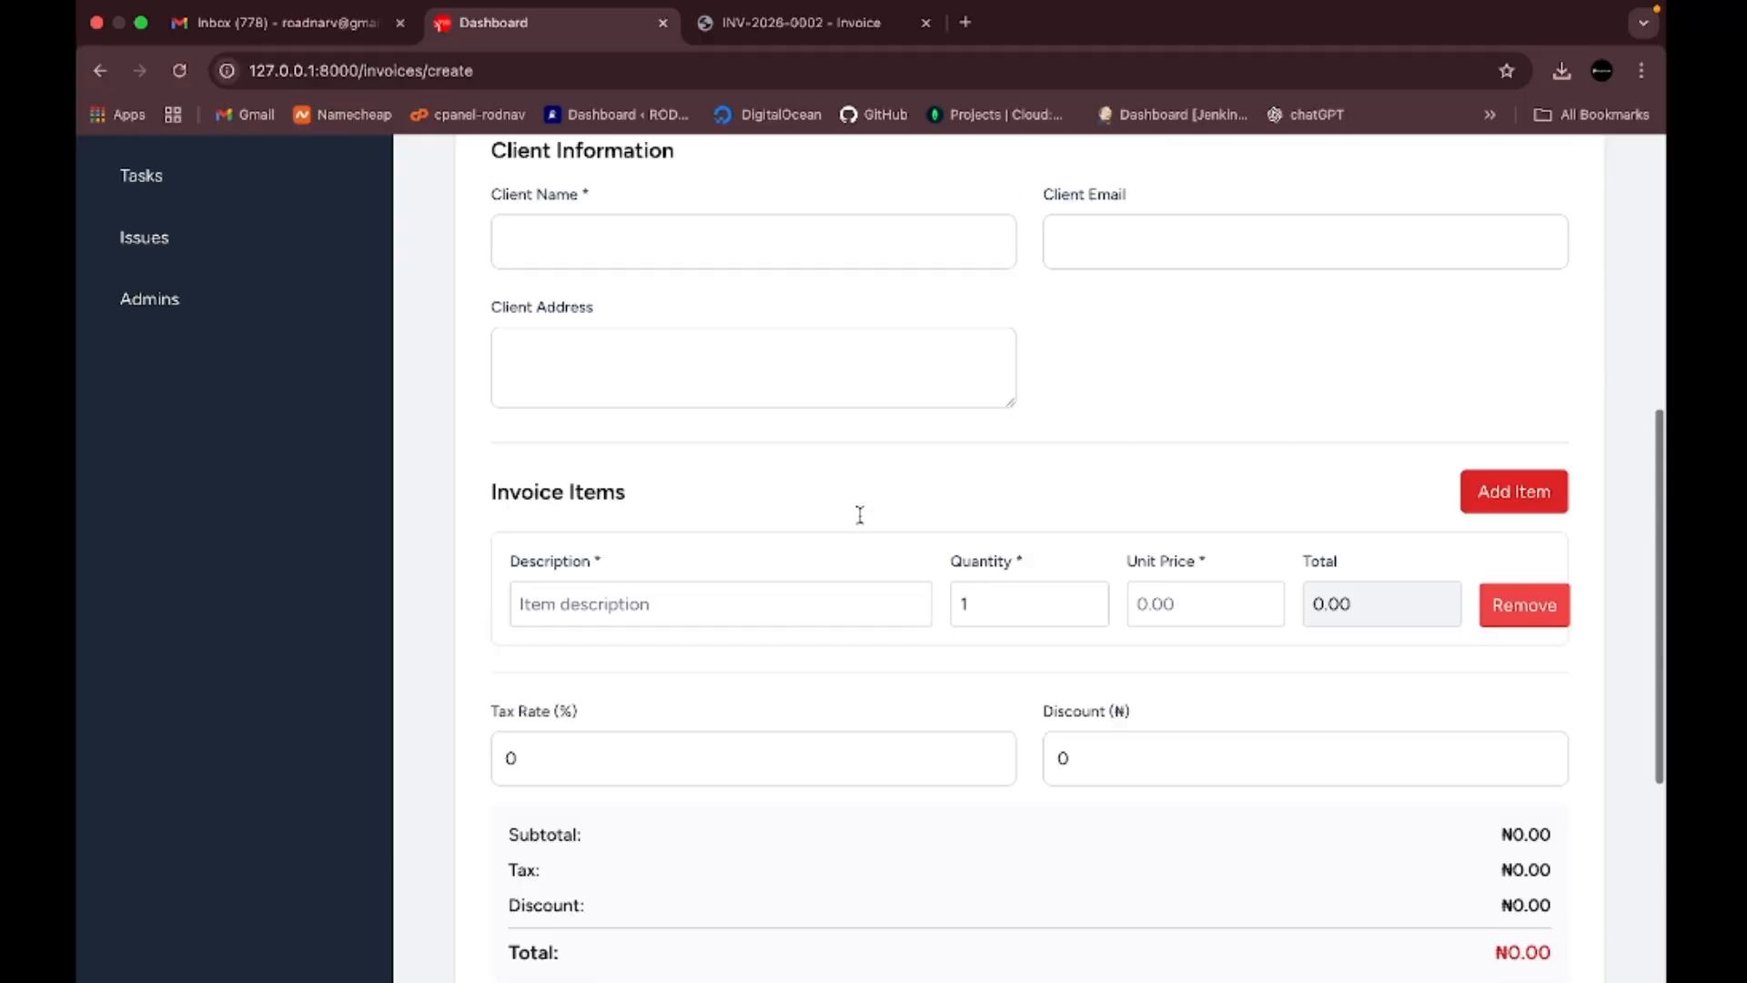
scroll(862, 522, down, 5)
scroll(863, 522, up, 12)
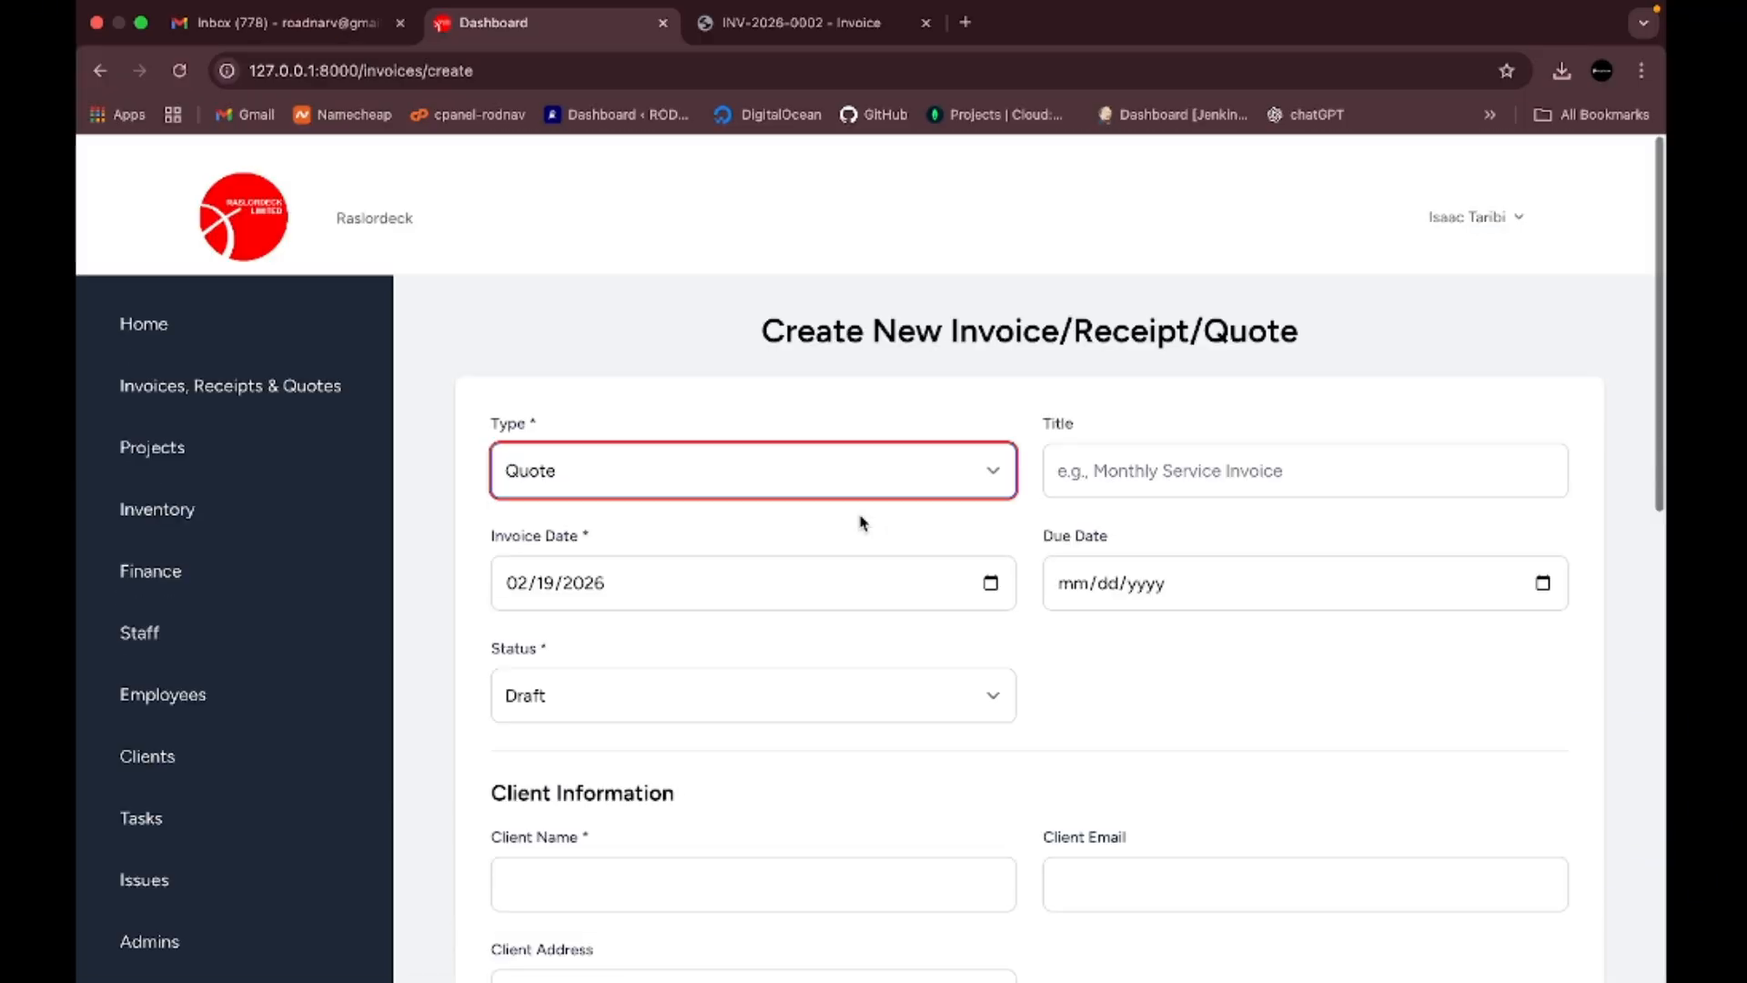
scroll(846, 651, down, 12)
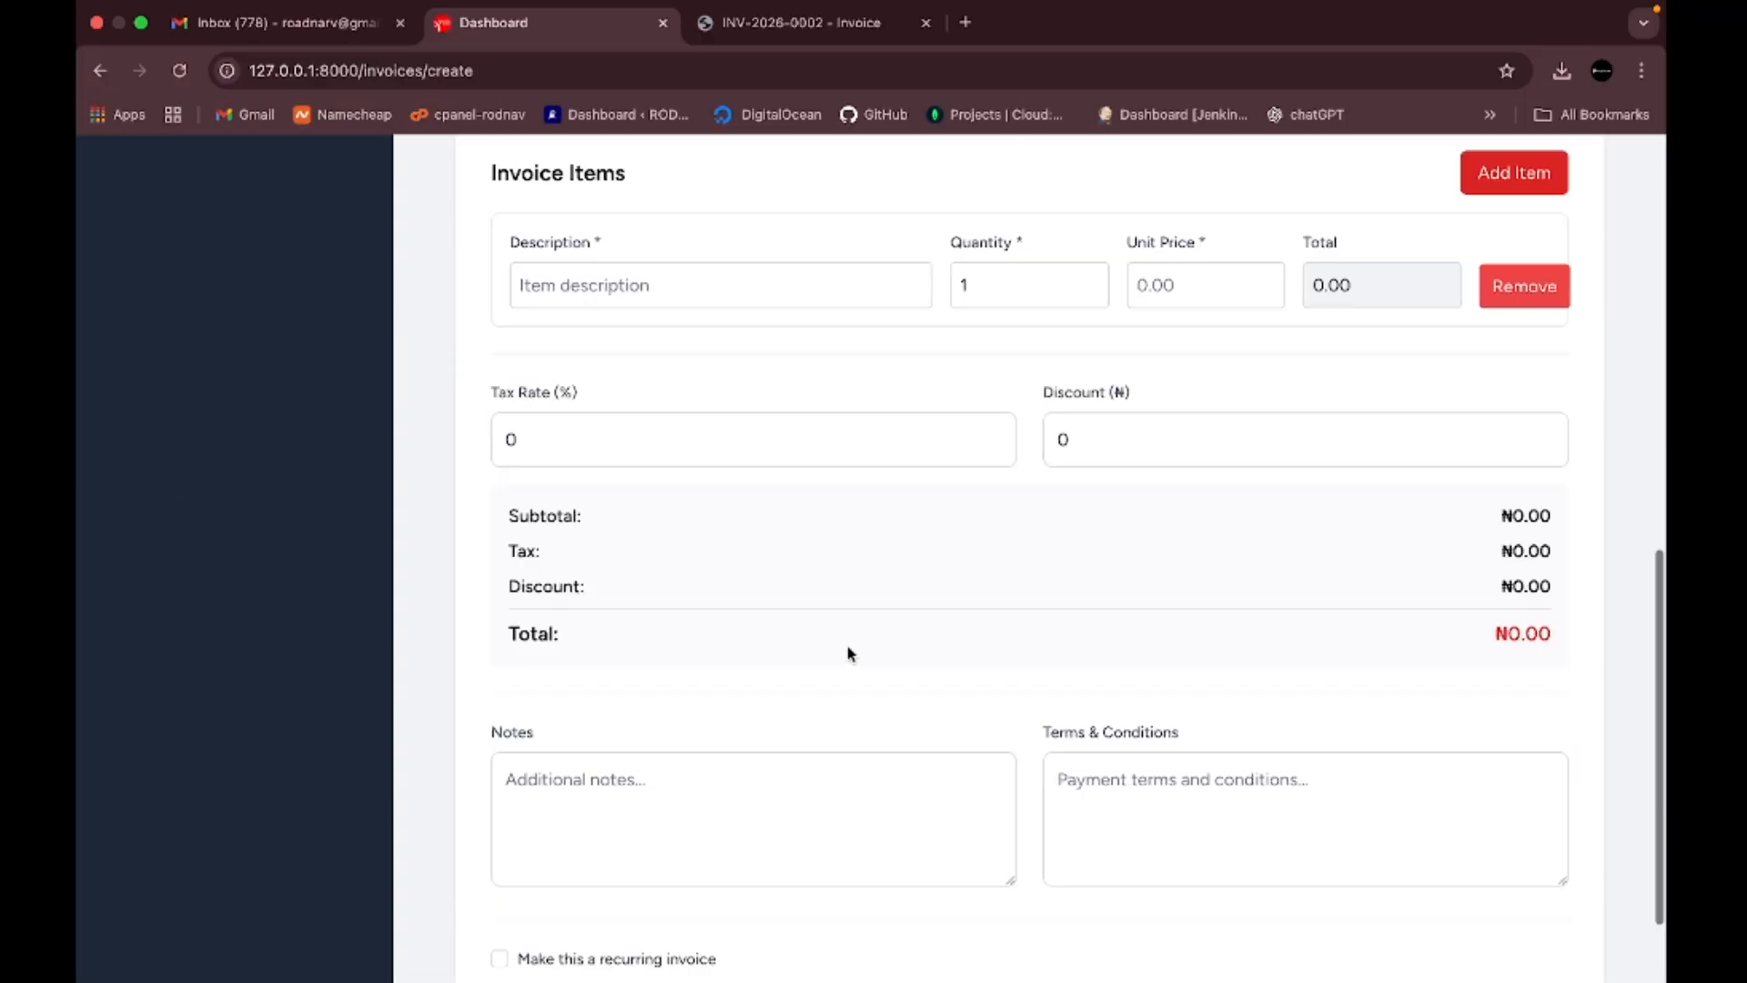
scroll(924, 492, up, 12)
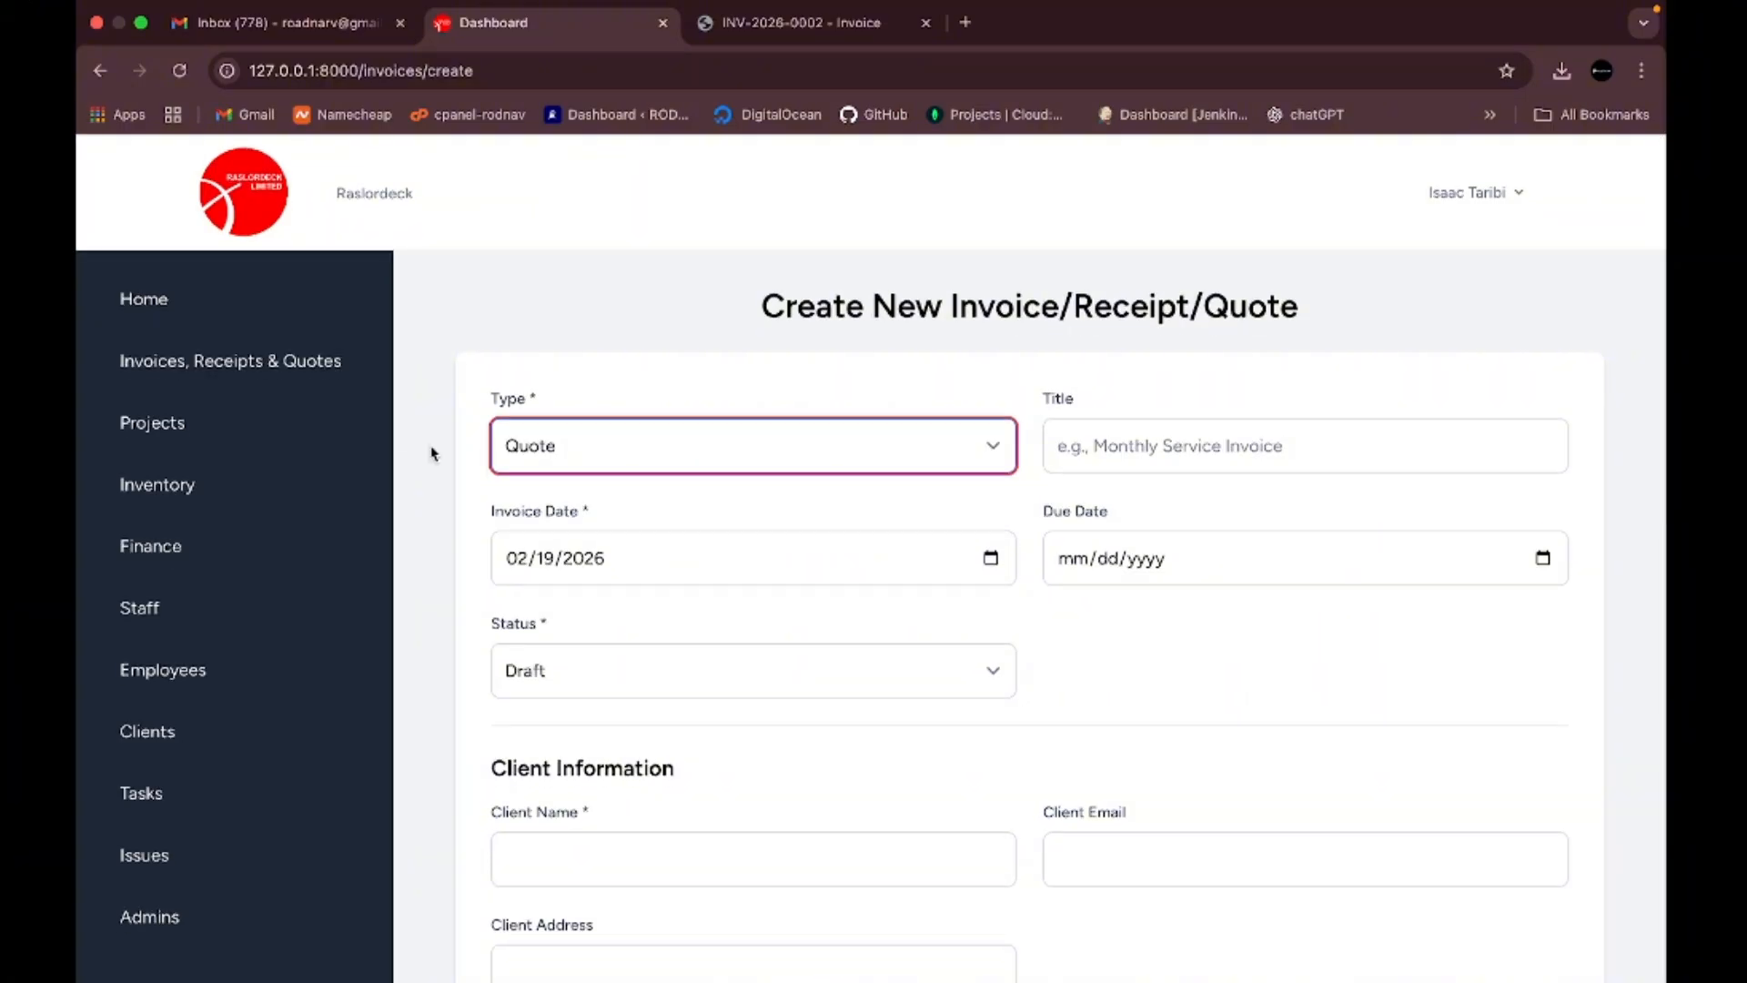
click(310, 361)
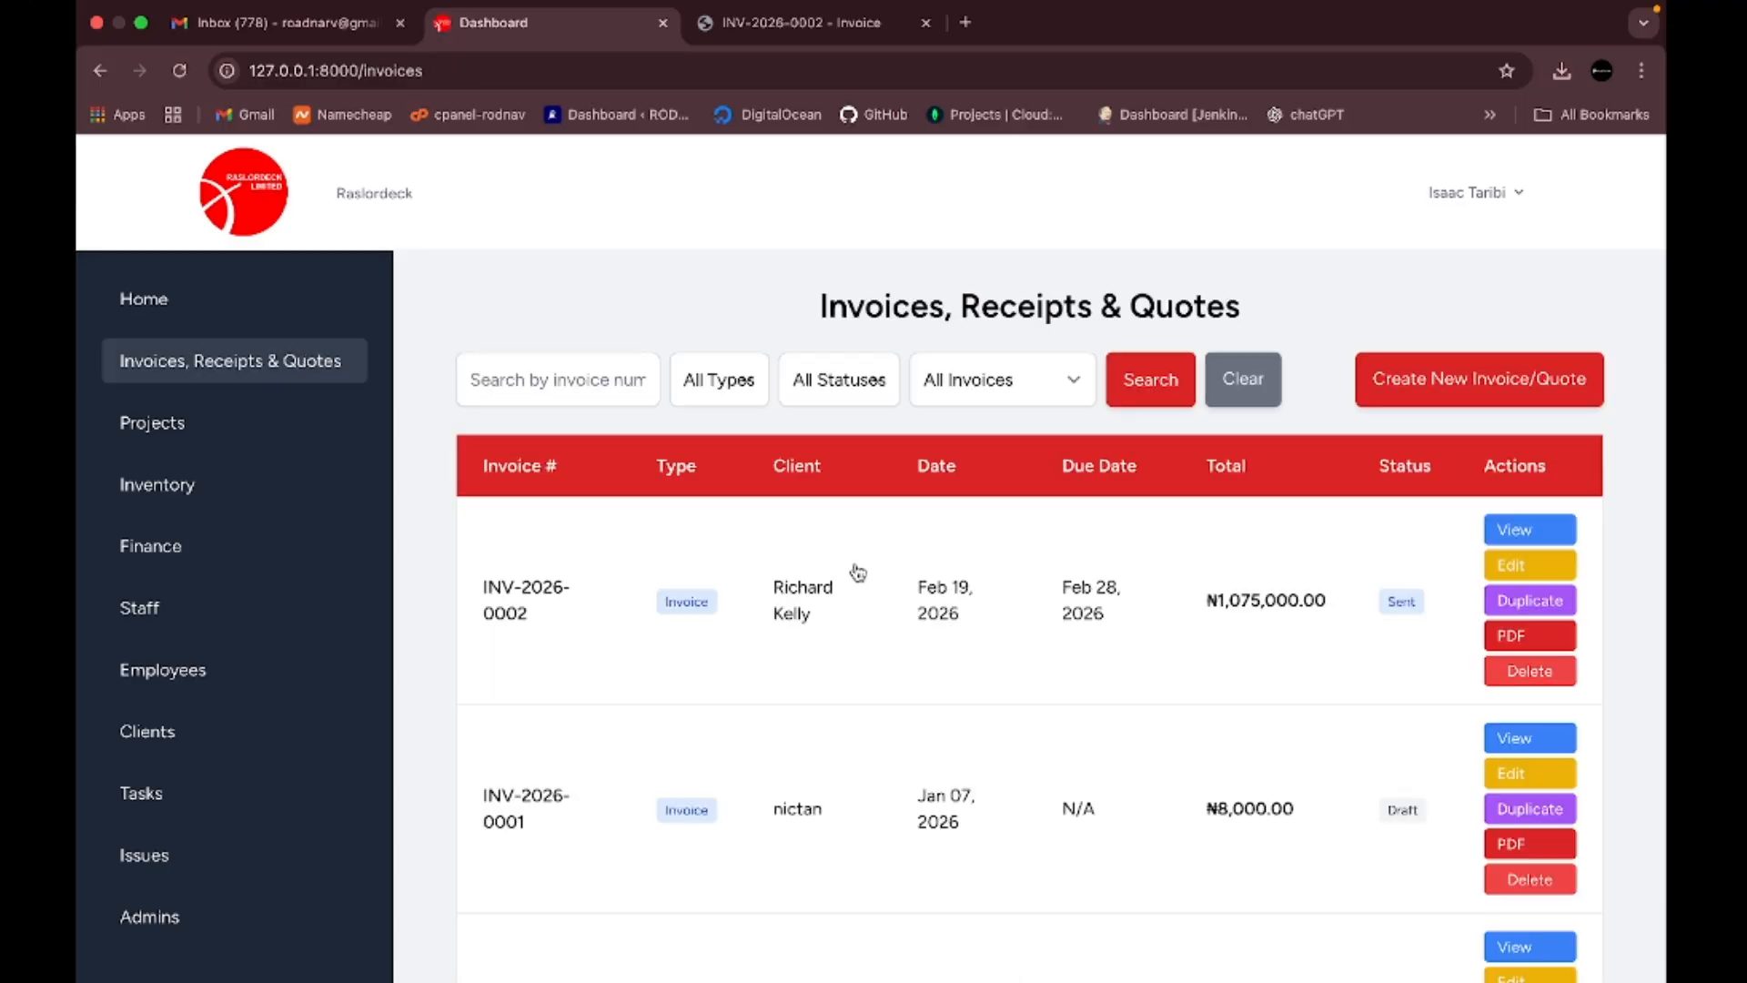
- Scroll through all rows, from INV-2026-0002 down to receipt INV-2025-0004, and back to the top
scroll(971, 673, down, 5)
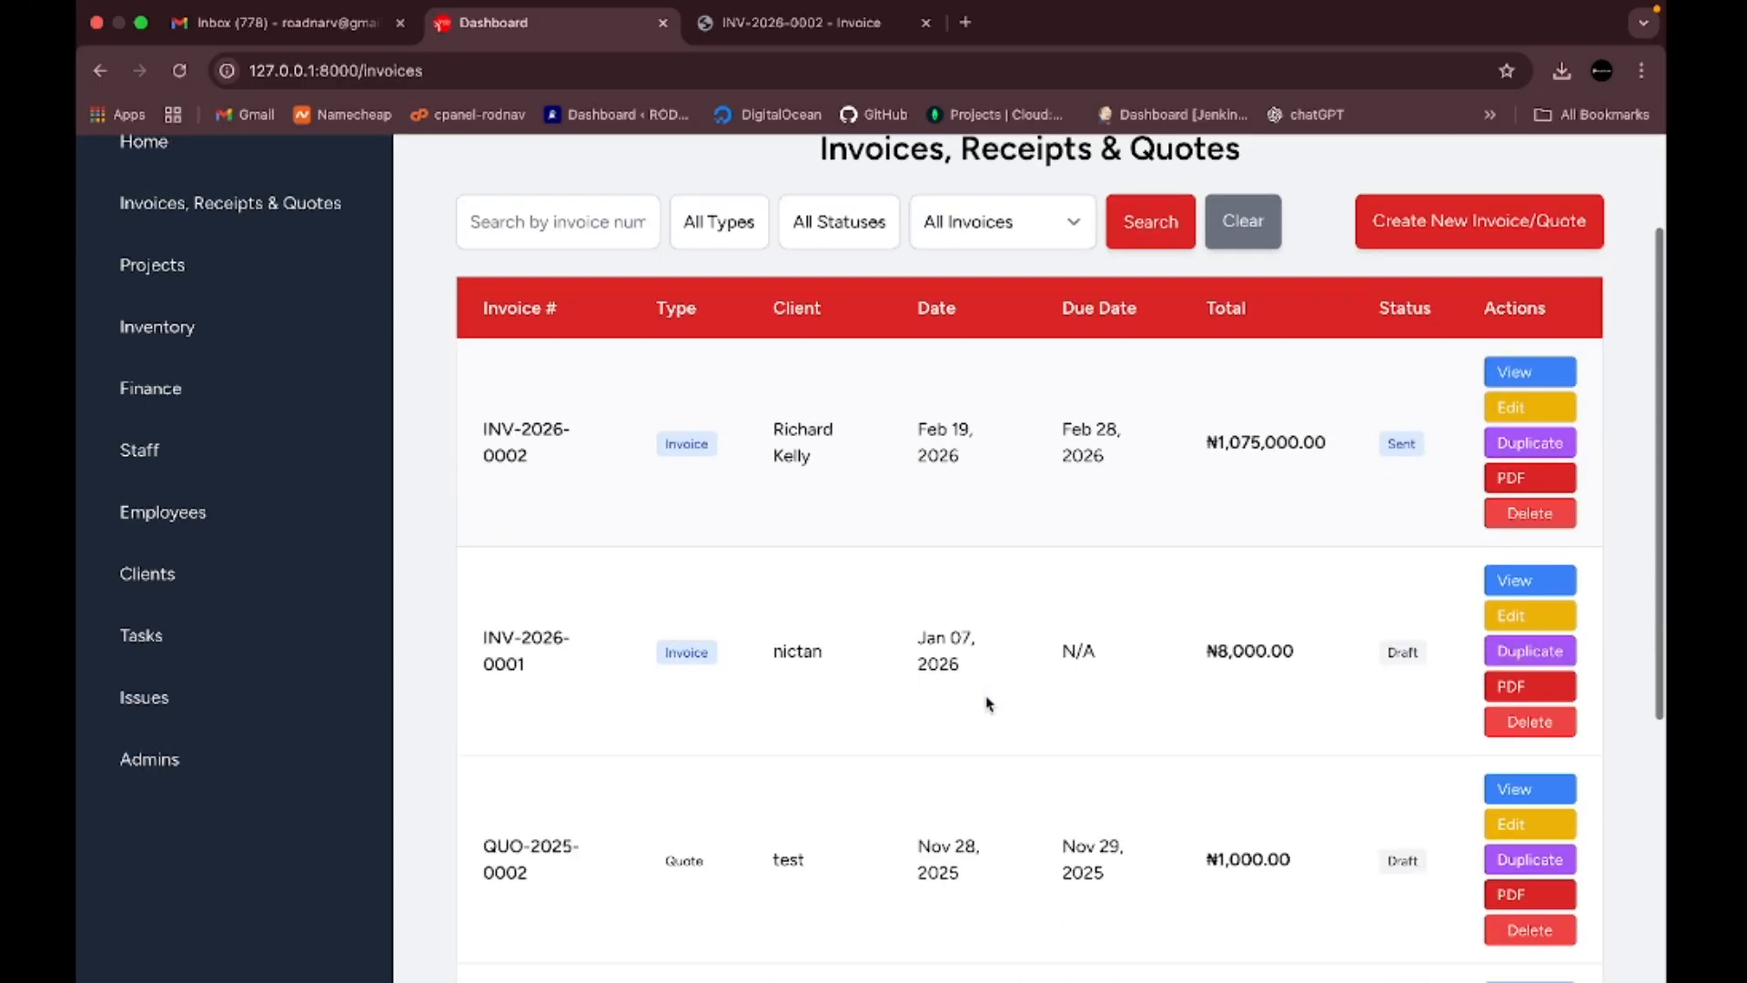
scroll(988, 704, down, 3)
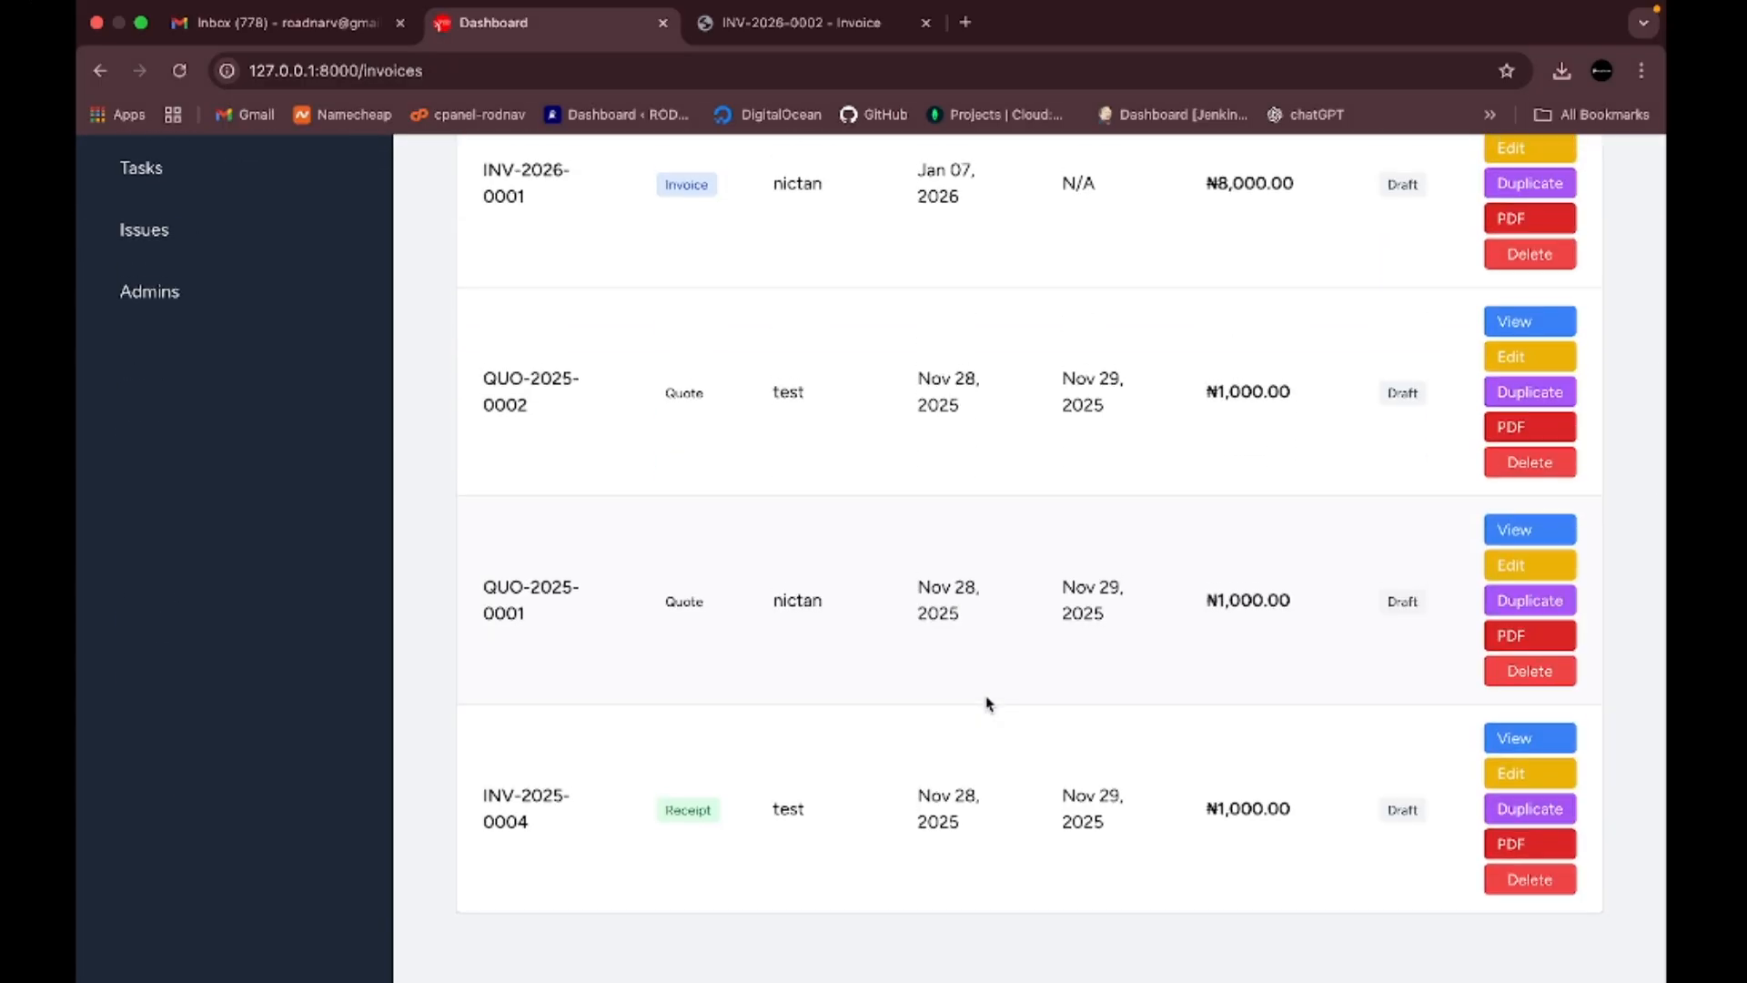
scroll(987, 703, up, 6)
scroll(989, 703, up, 2)
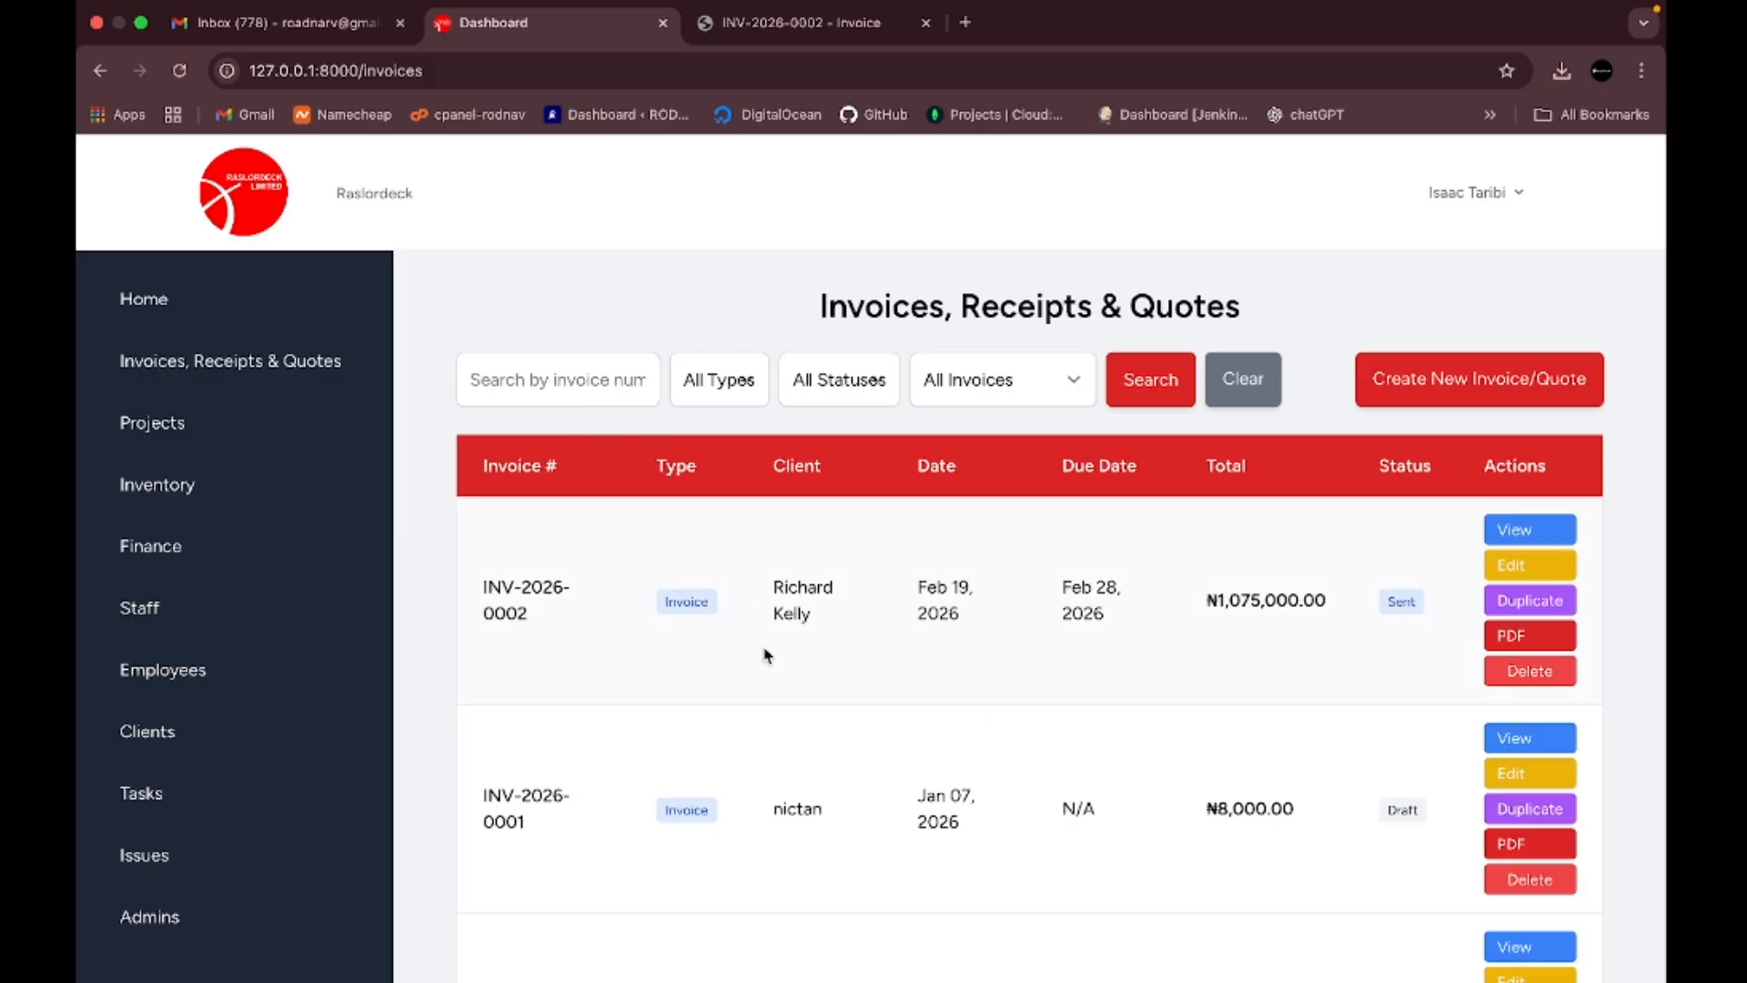
click(546, 382)
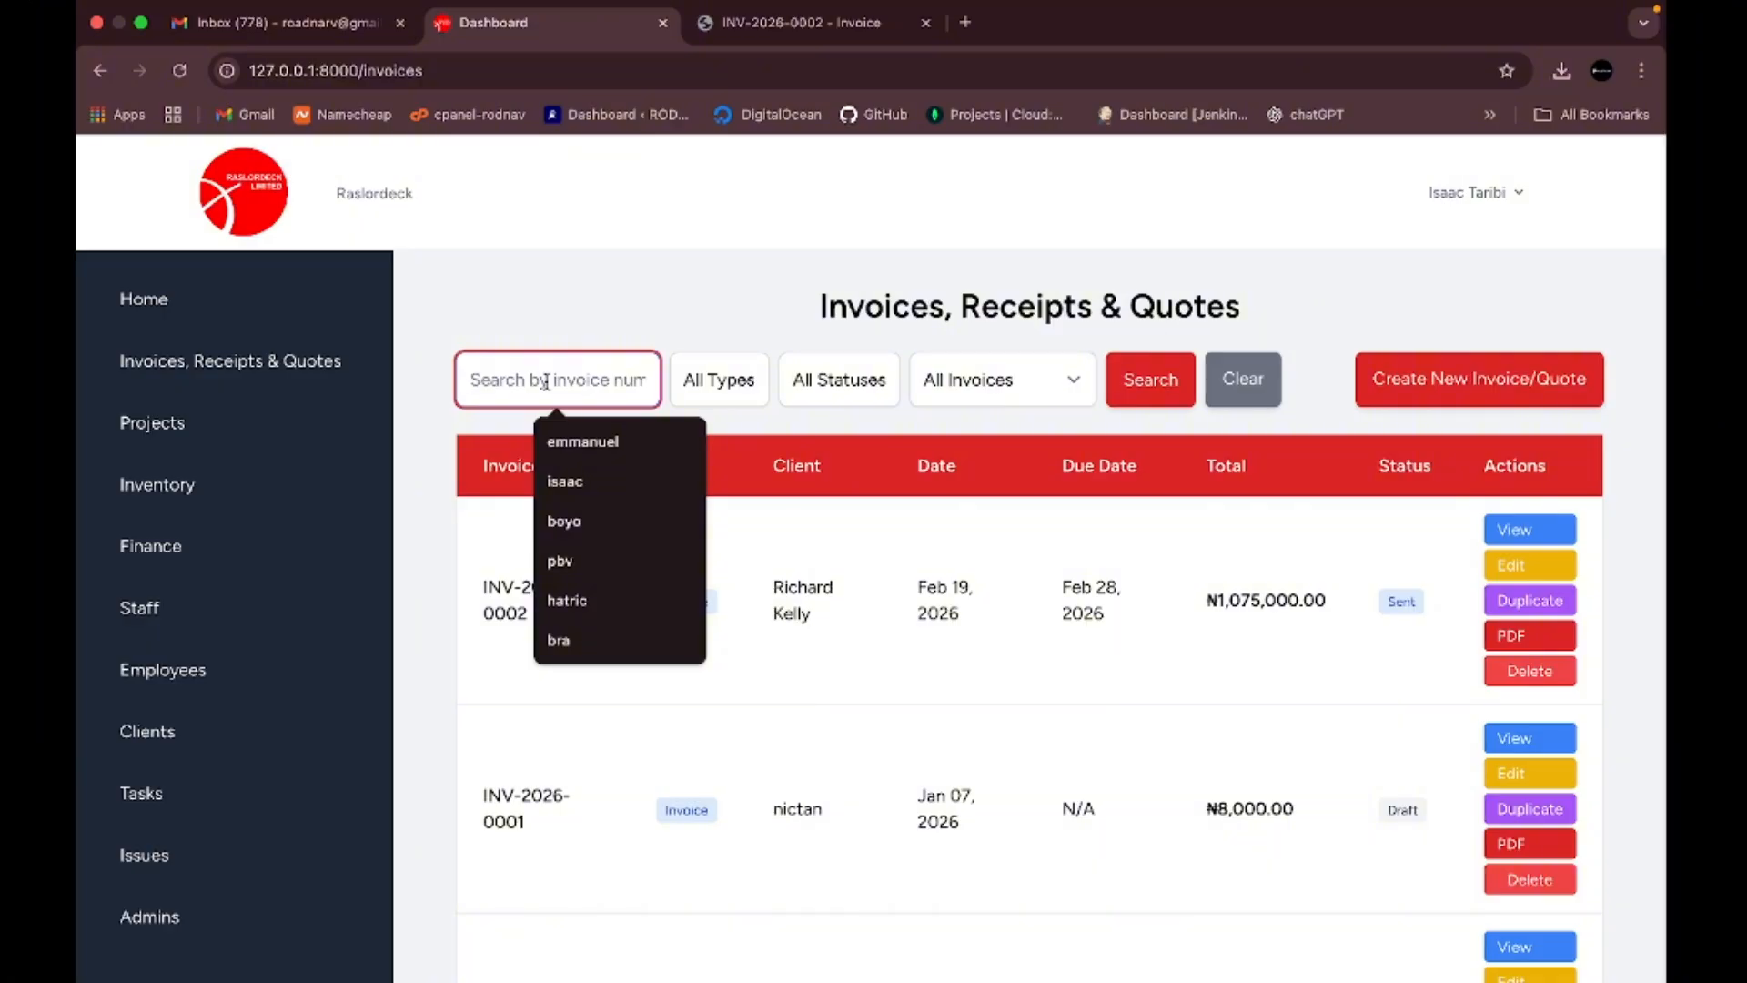
text(INV-2026-0002)
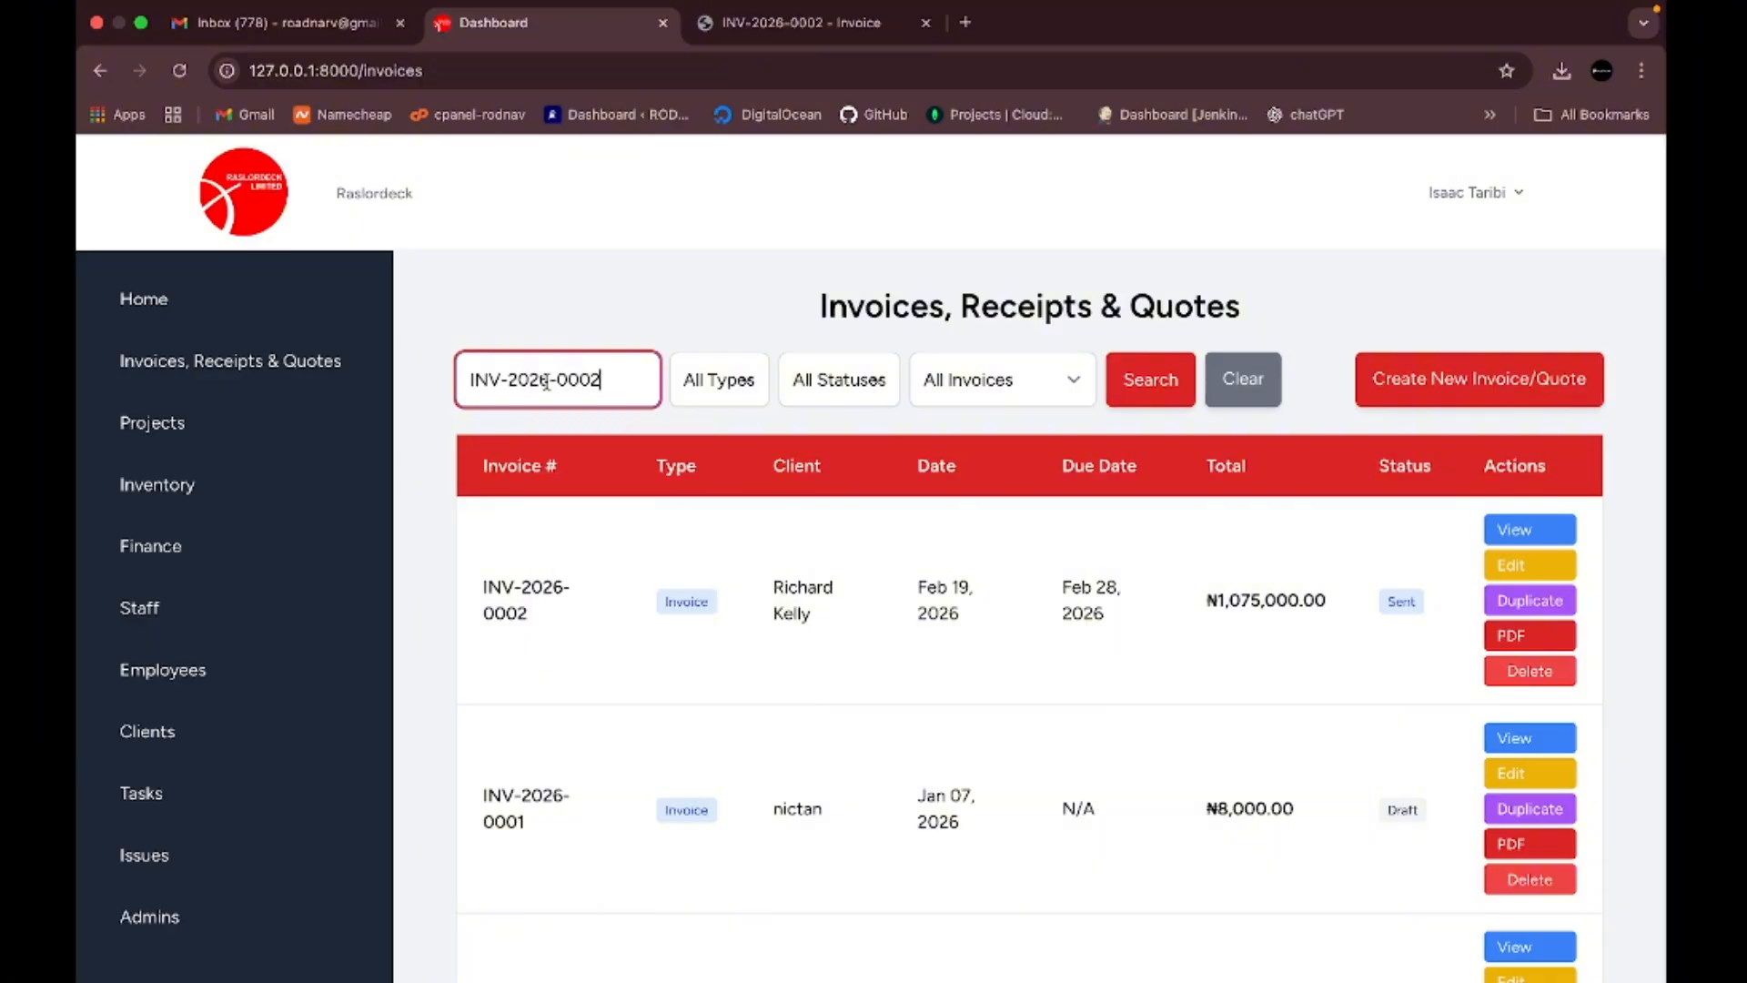
click(1140, 385)
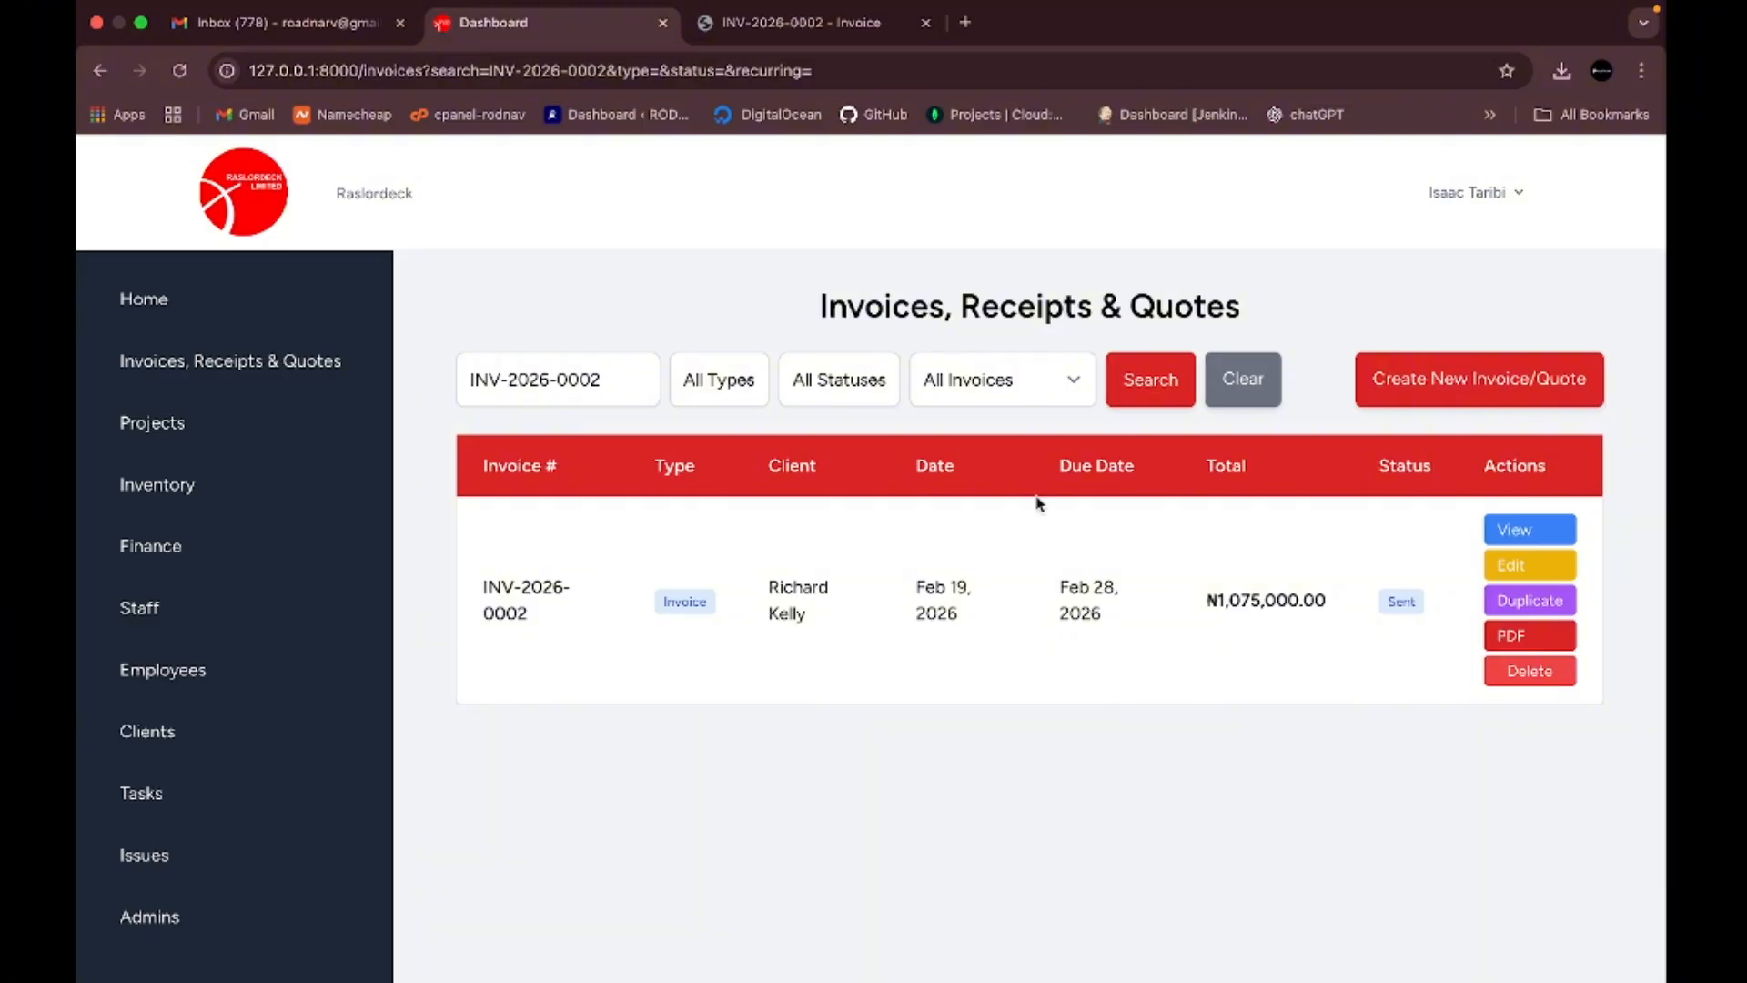
click(1543, 535)
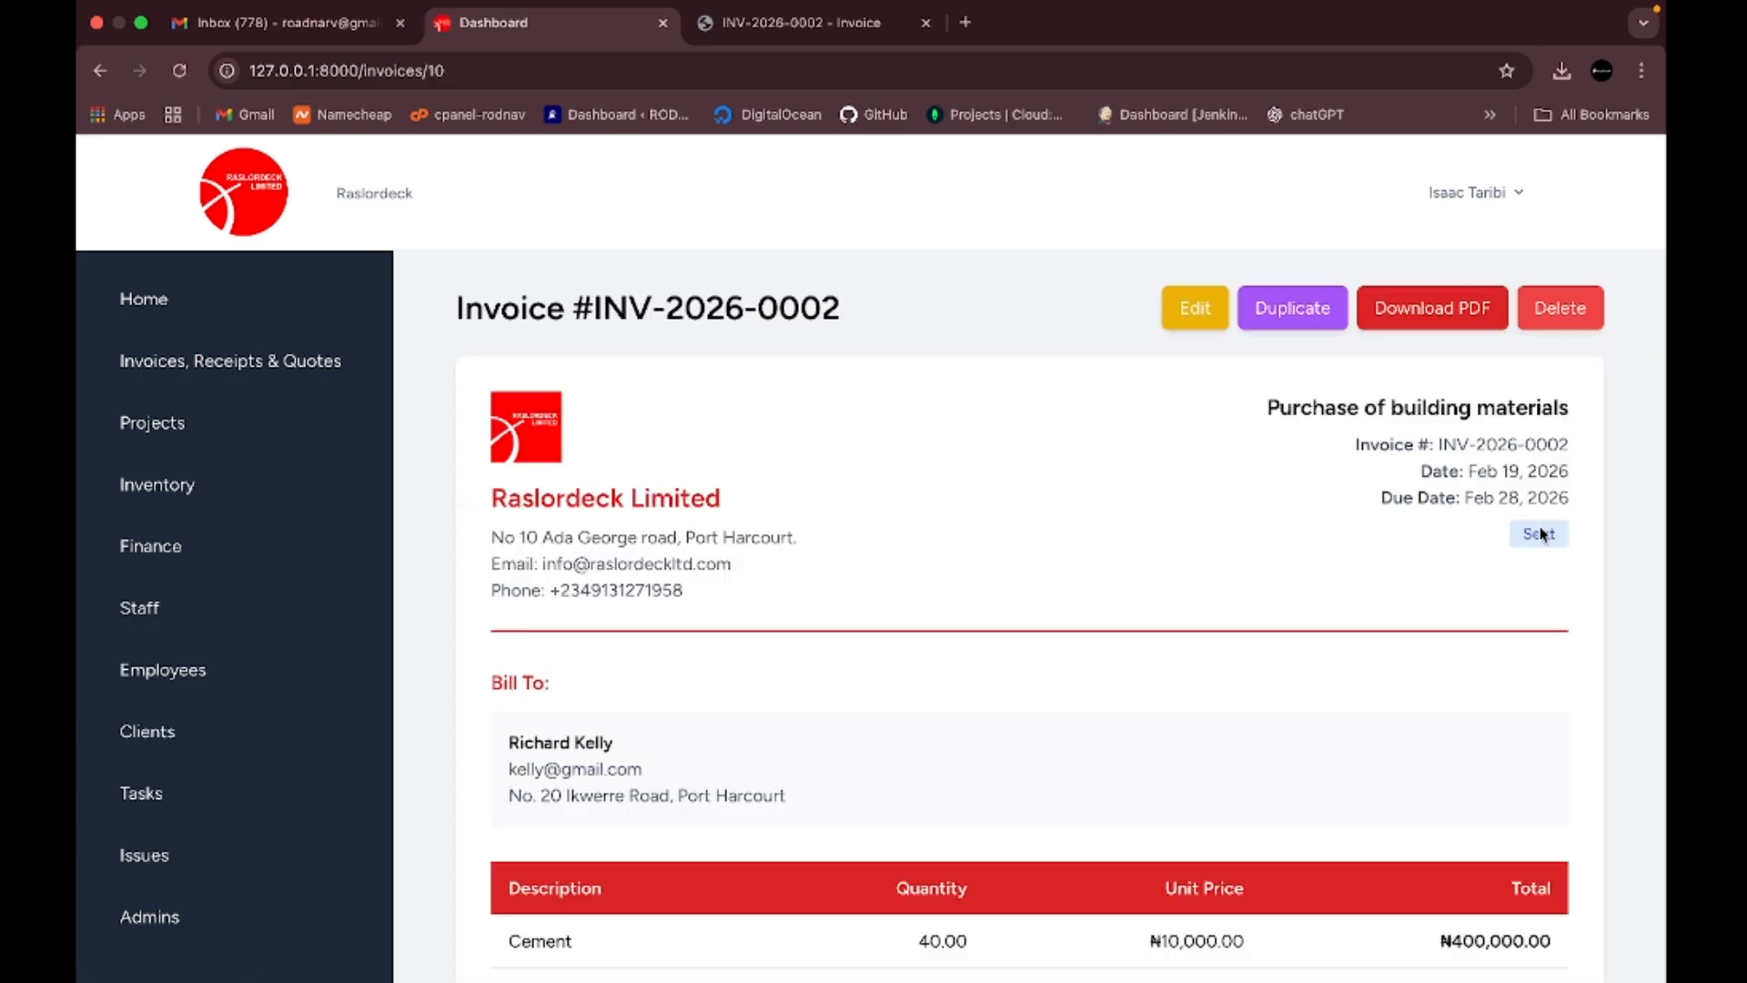
scroll(1161, 705, down, 1)
scroll(1160, 705, down, 5)
scroll(1160, 706, up, 6)
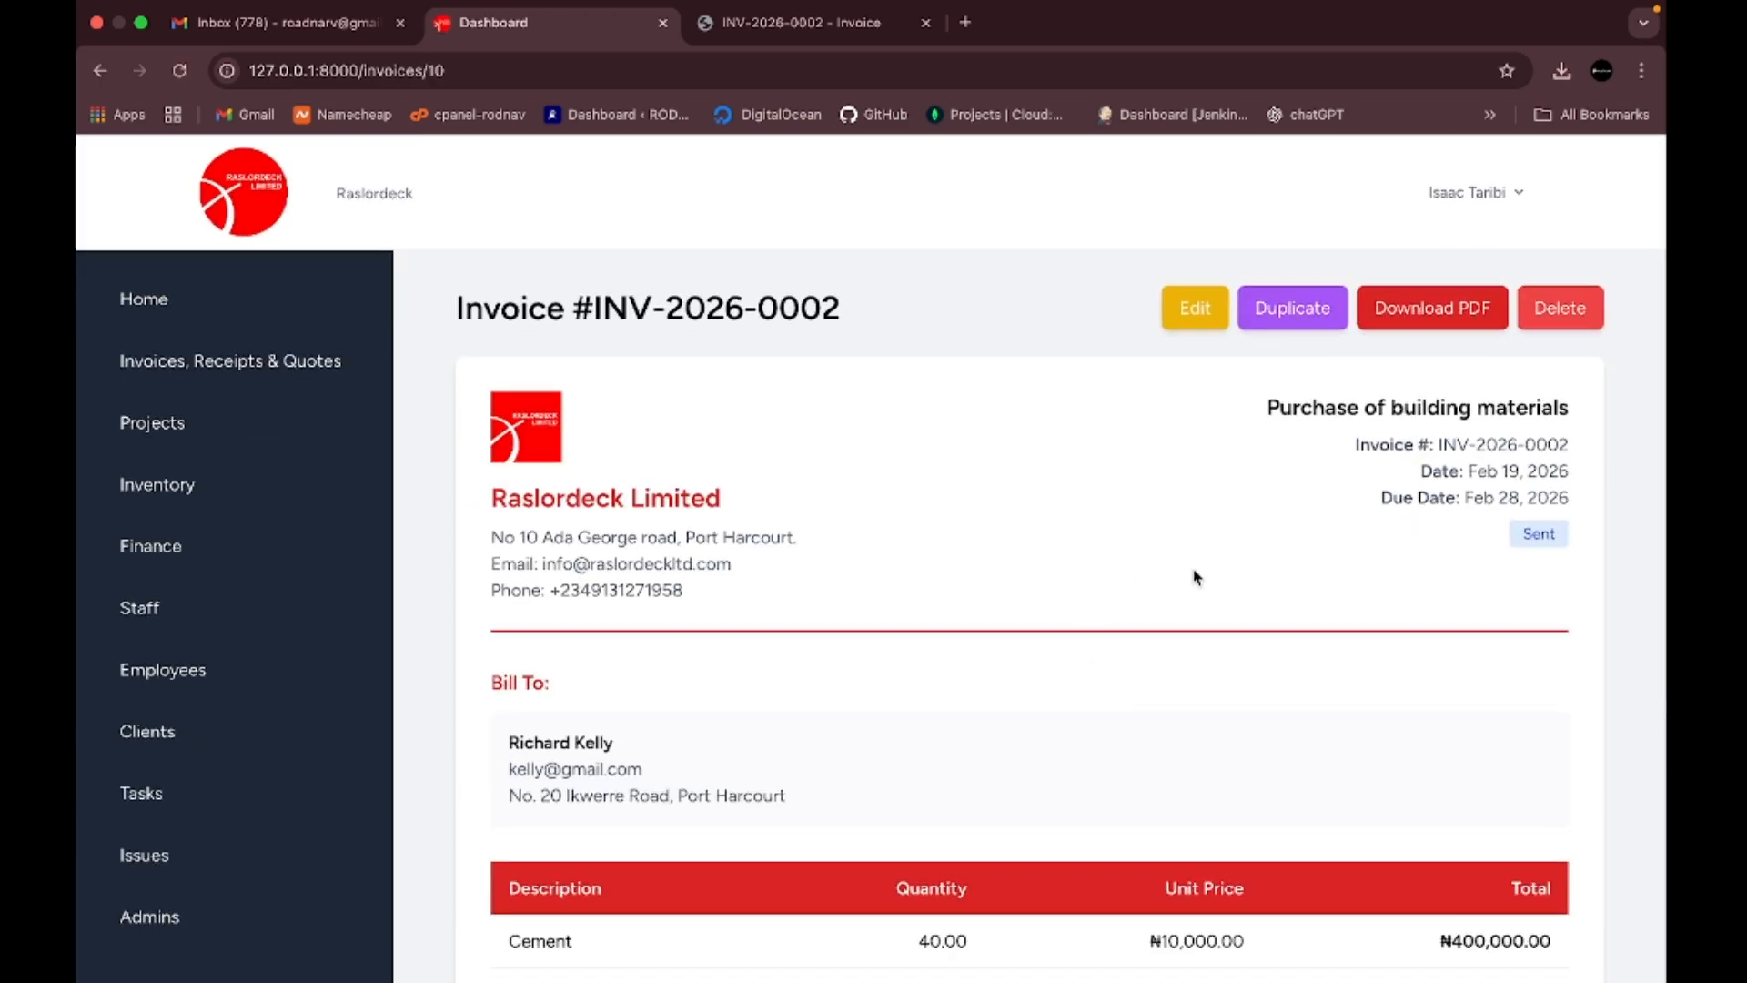
click(289, 371)
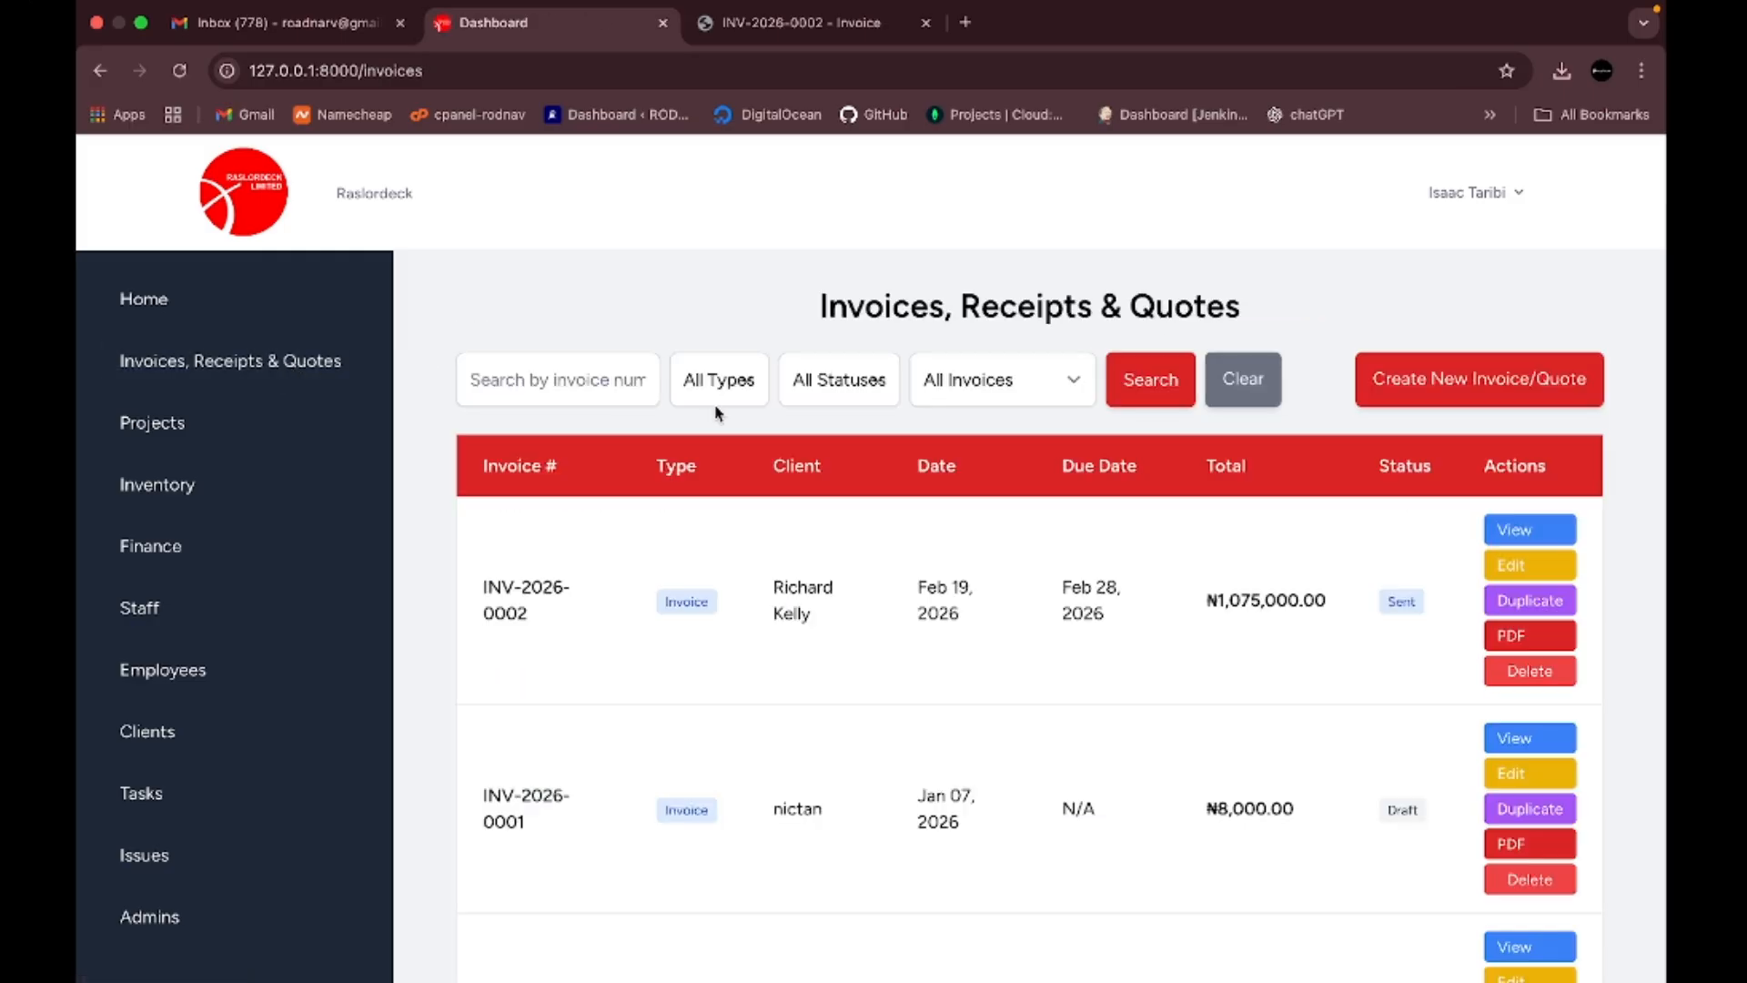
- Try the recurring, status (Sent) and type filters, then go to the Projects page
click(1049, 382)
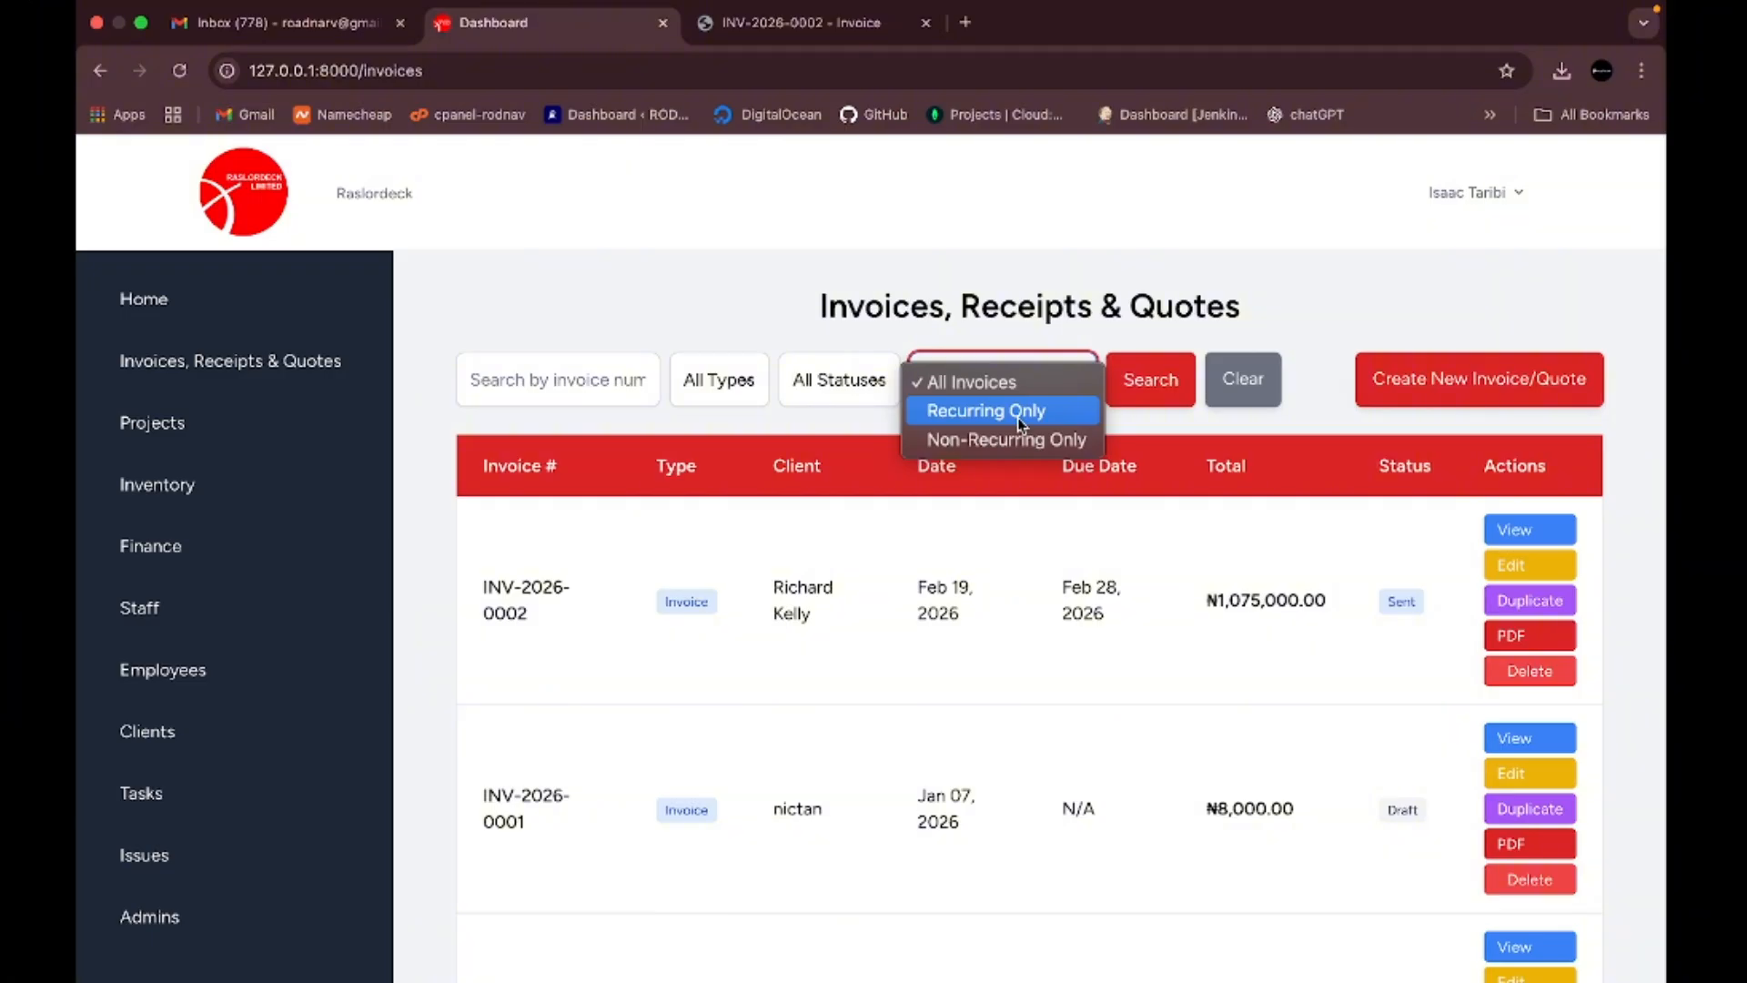
click(809, 429)
click(869, 387)
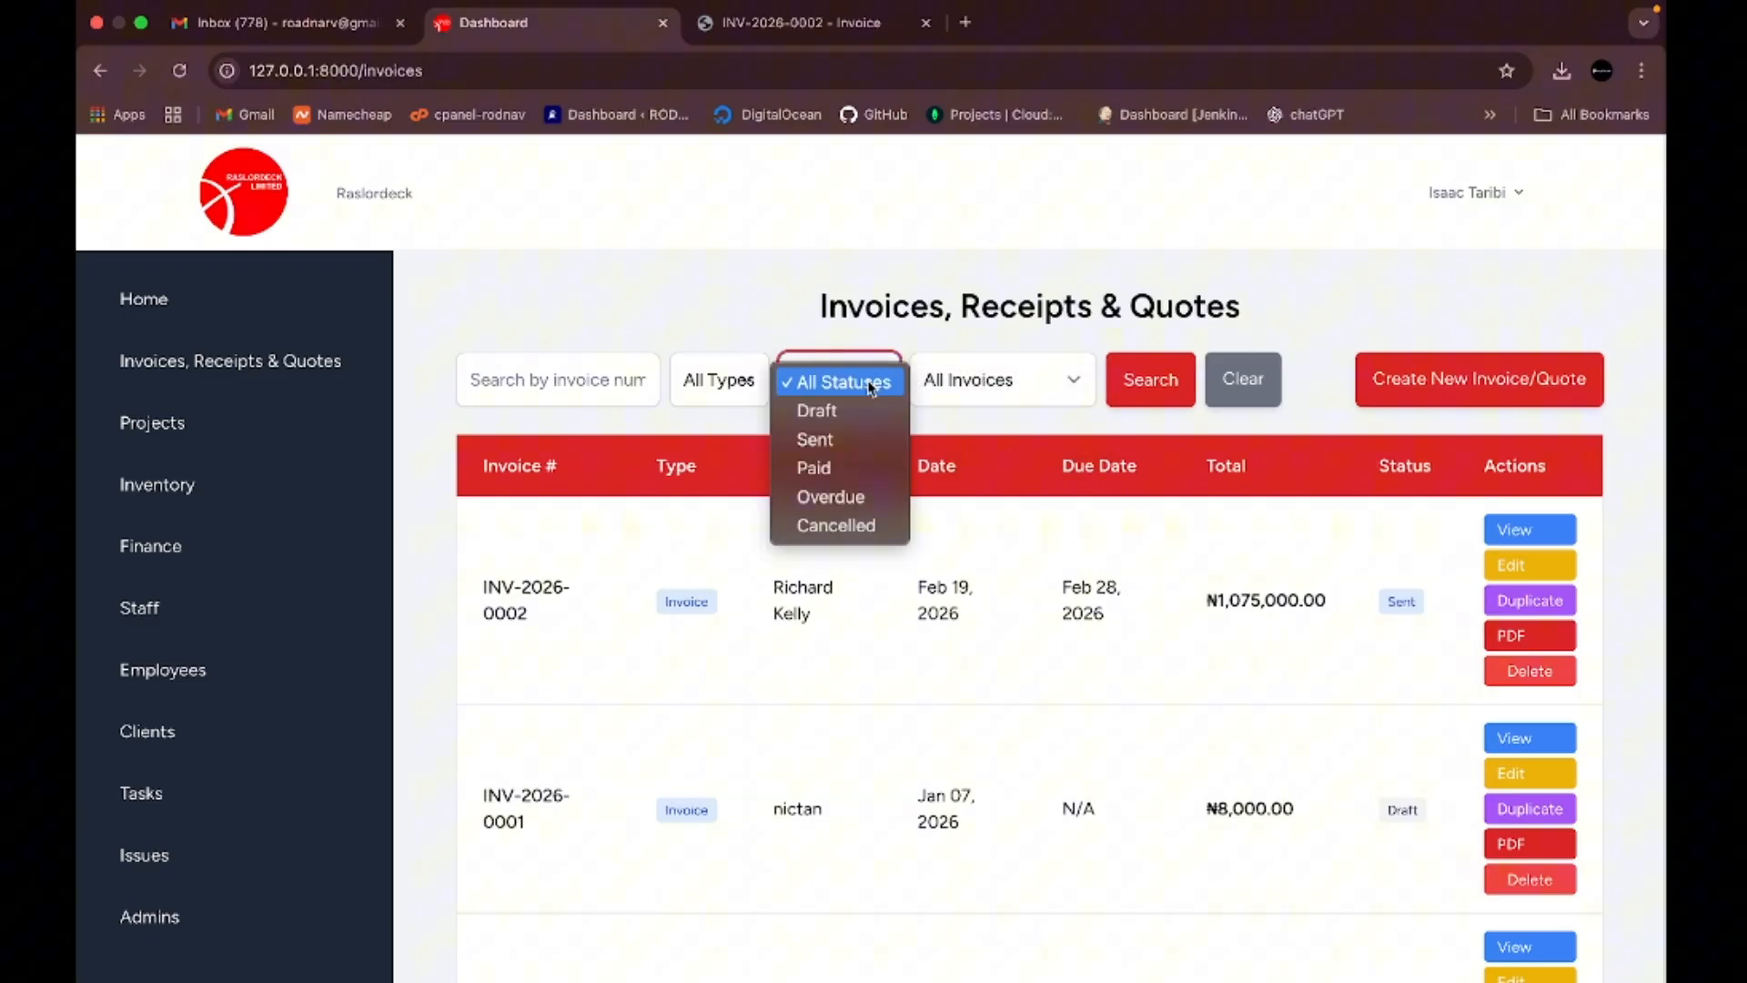
click(841, 444)
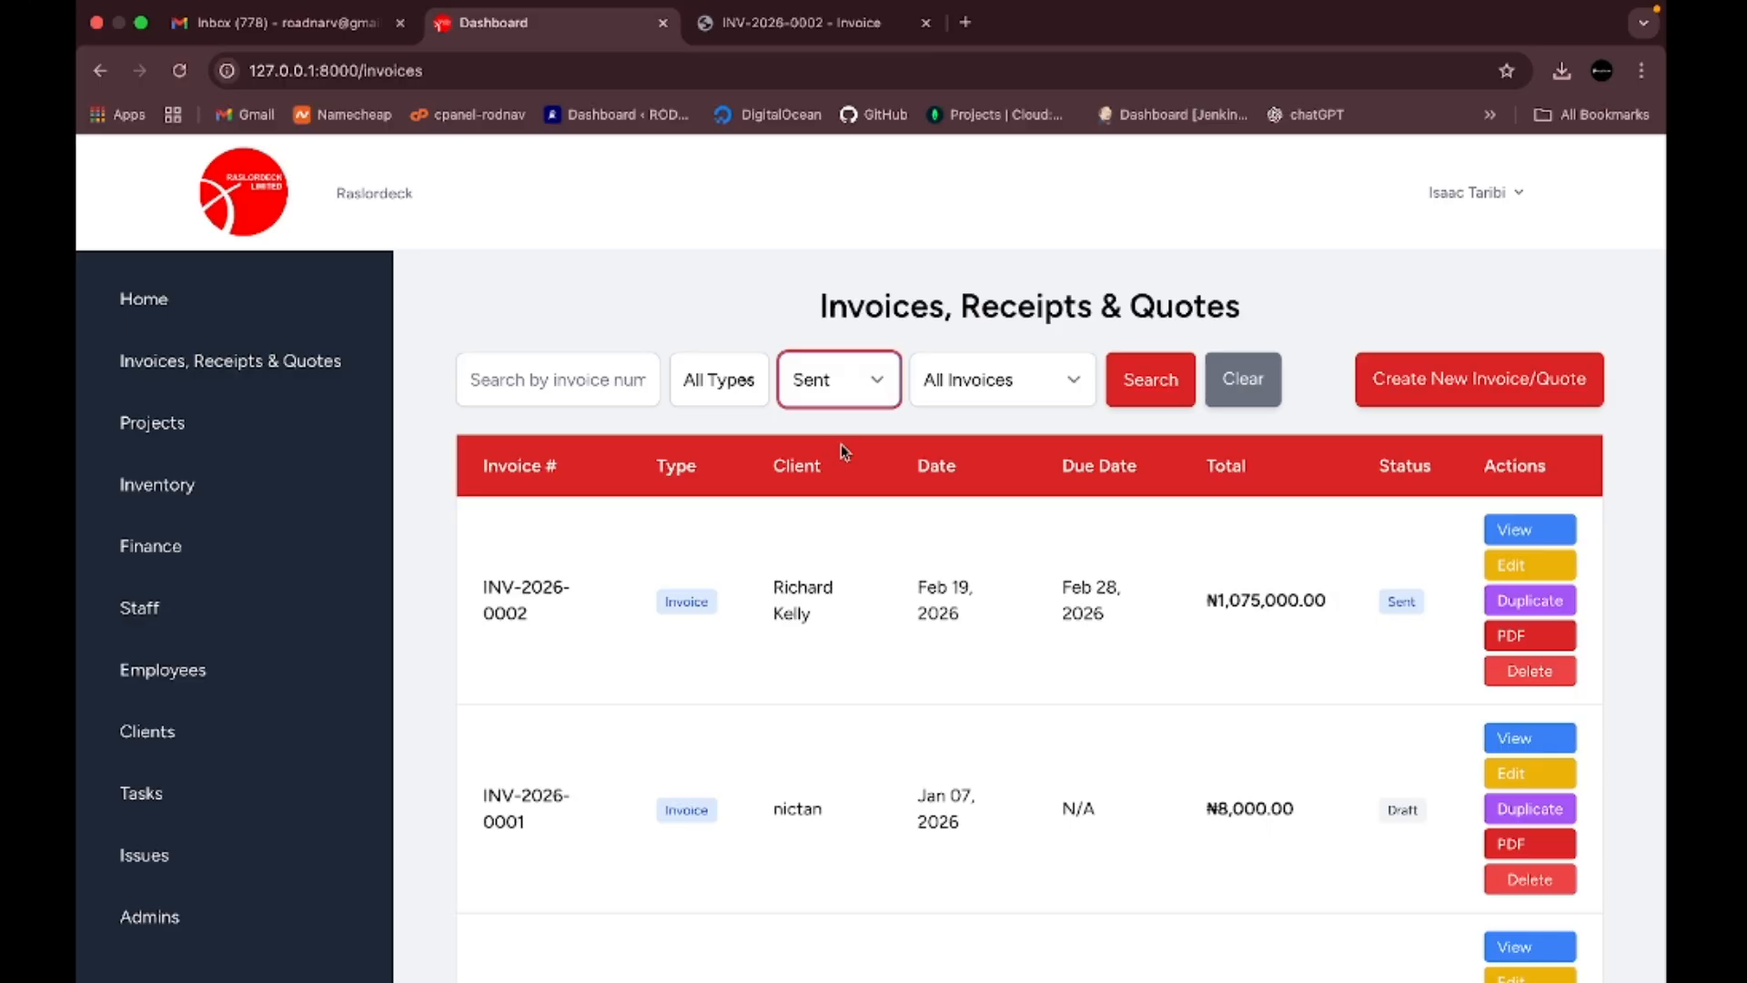
click(732, 386)
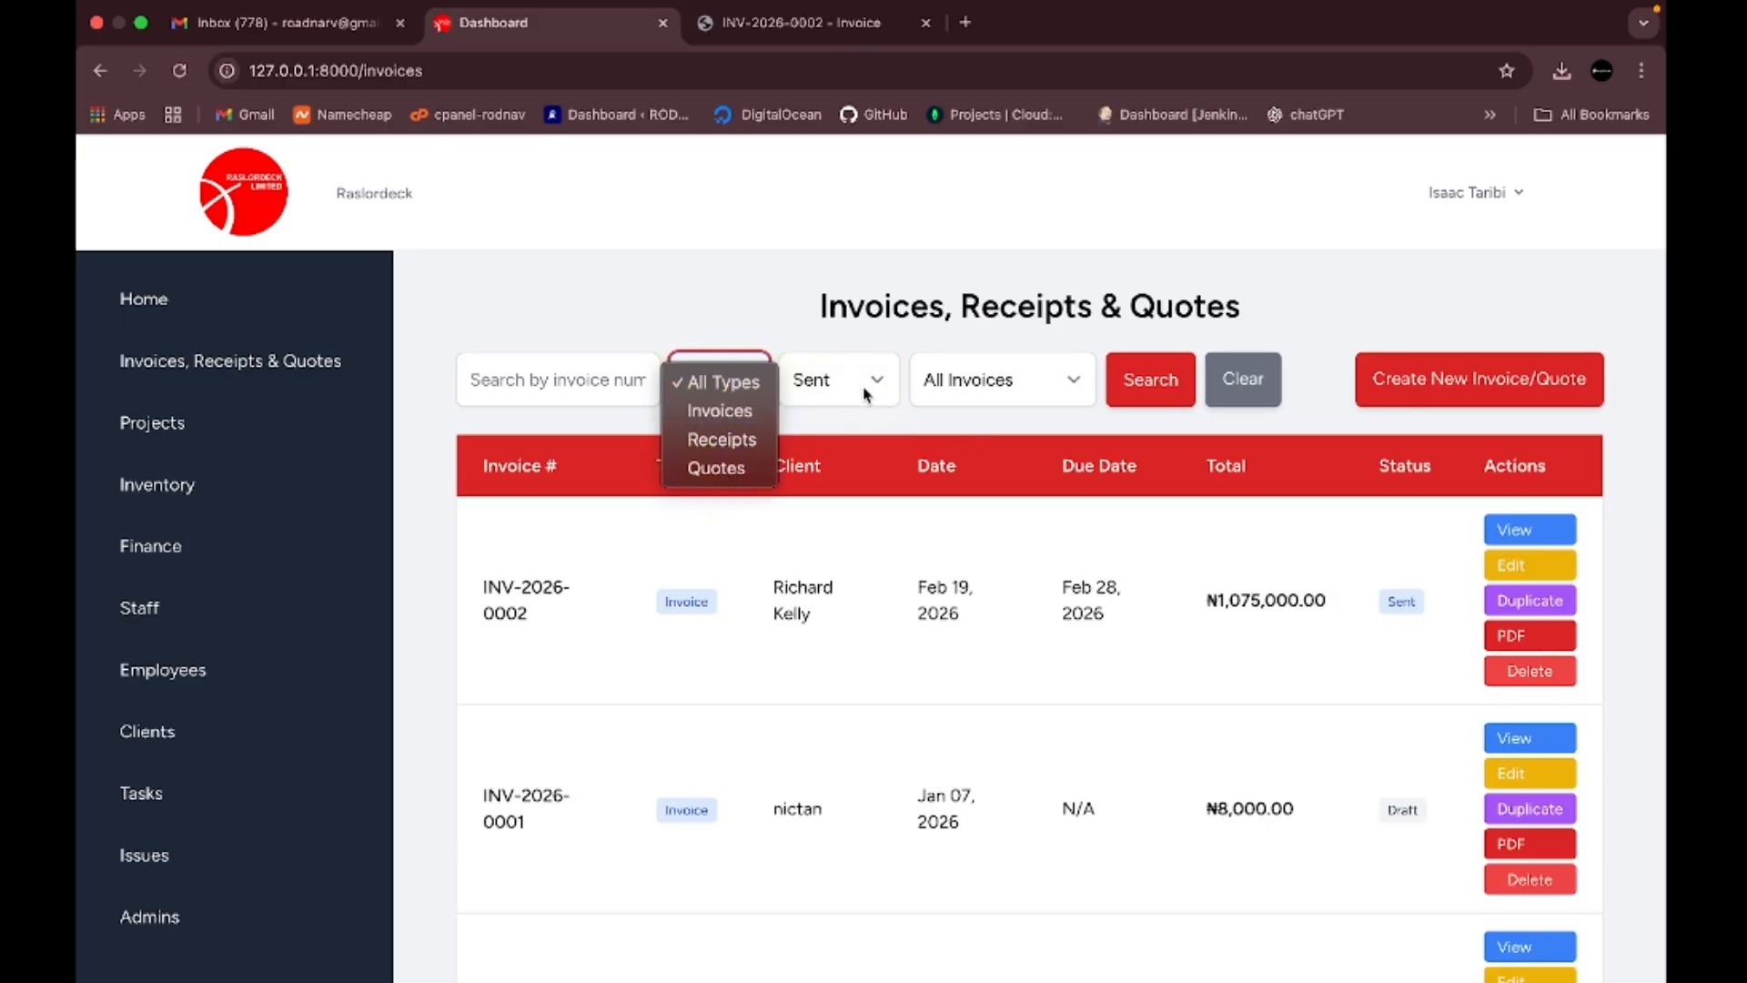
click(914, 425)
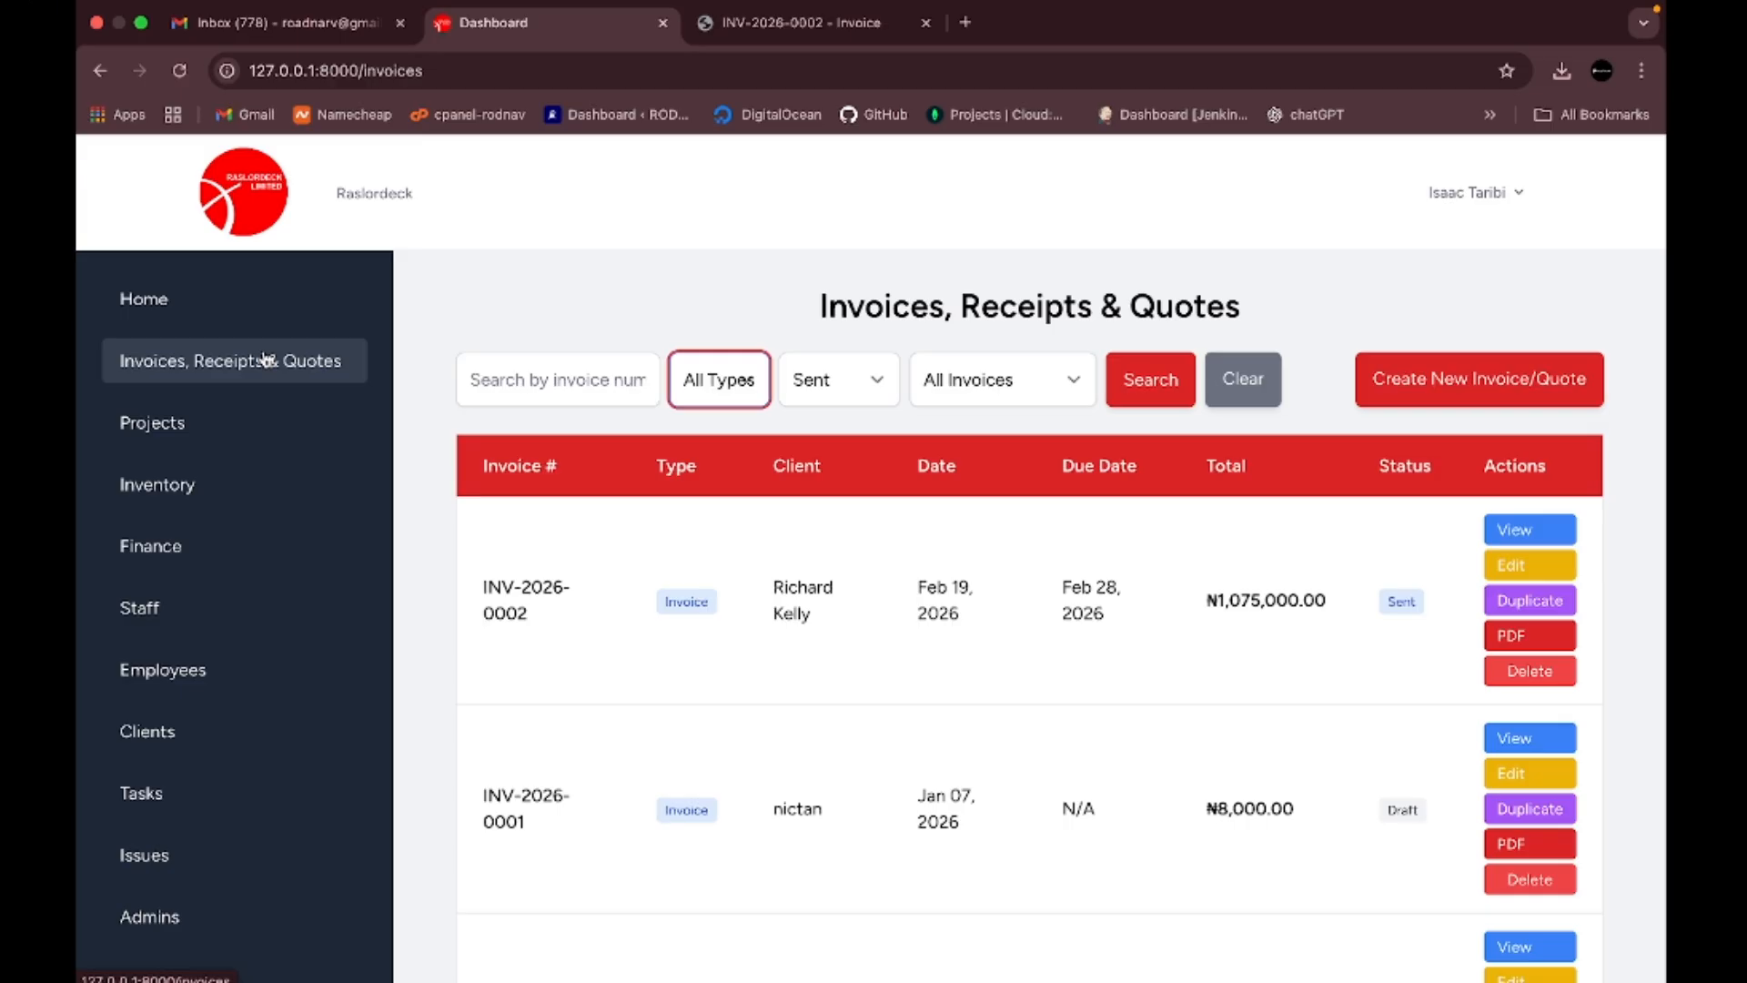
click(199, 440)
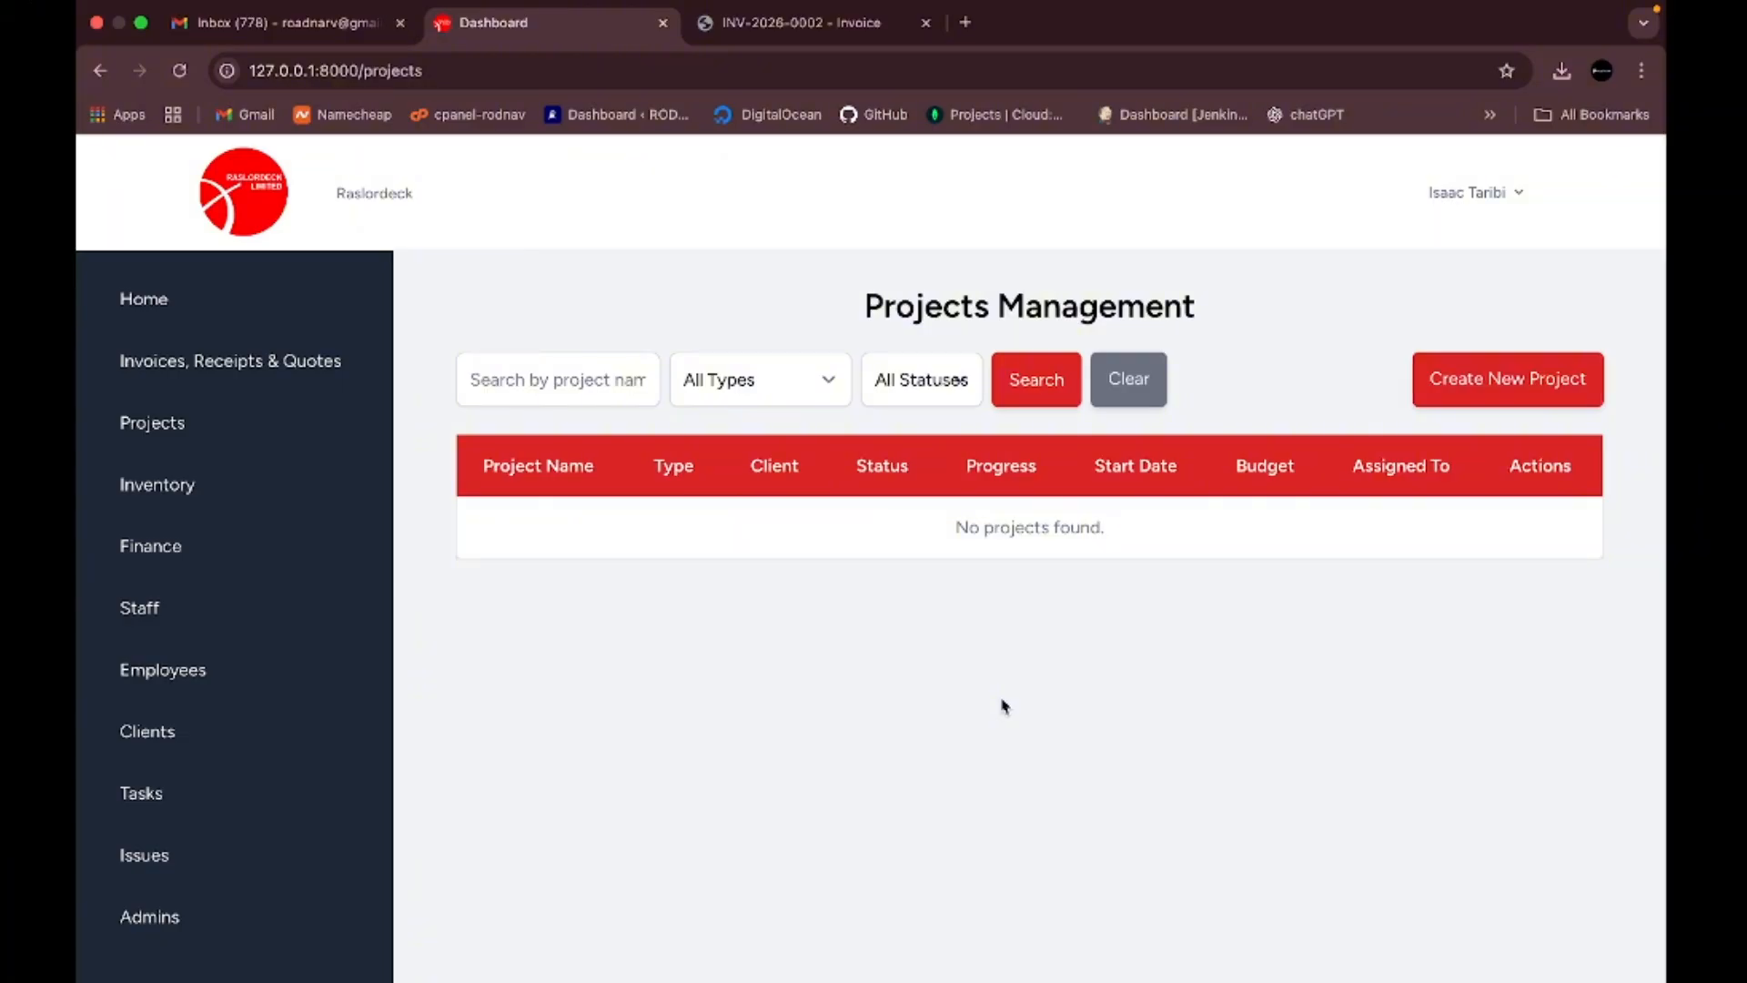
- Start a new project with the Create New Project button
click(1514, 381)
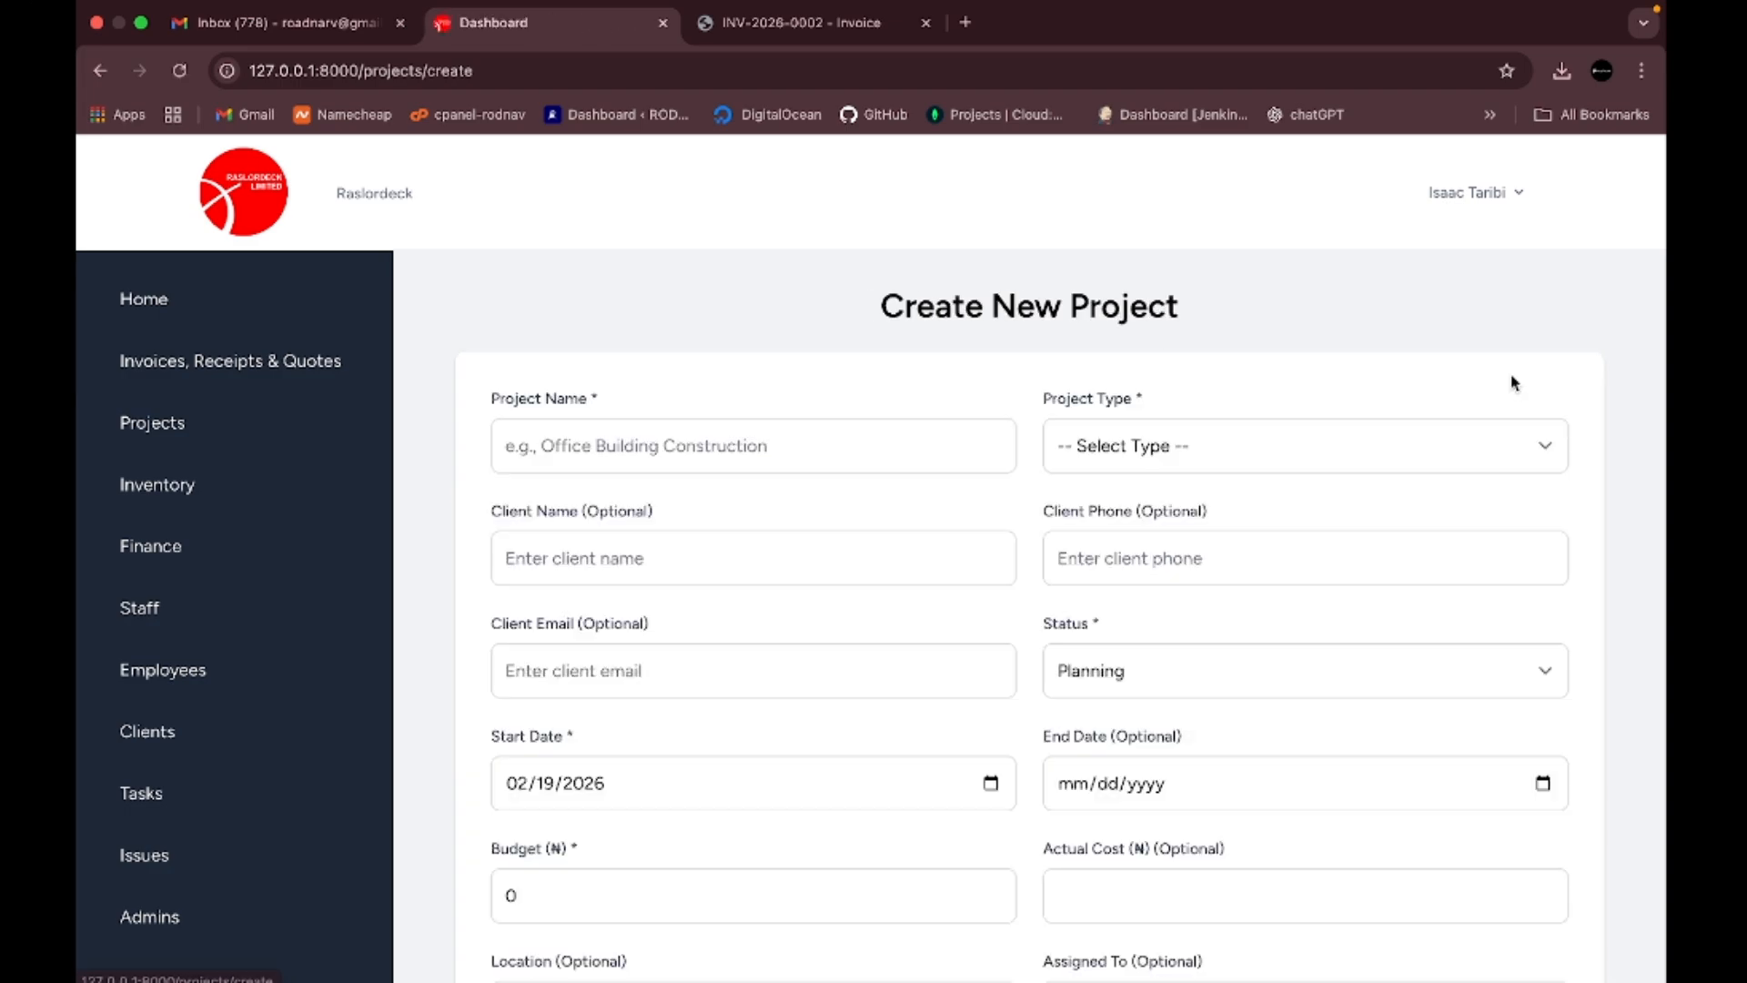
- Name the project 'Installation of solar panel' with type Solar Installation
click(687, 447)
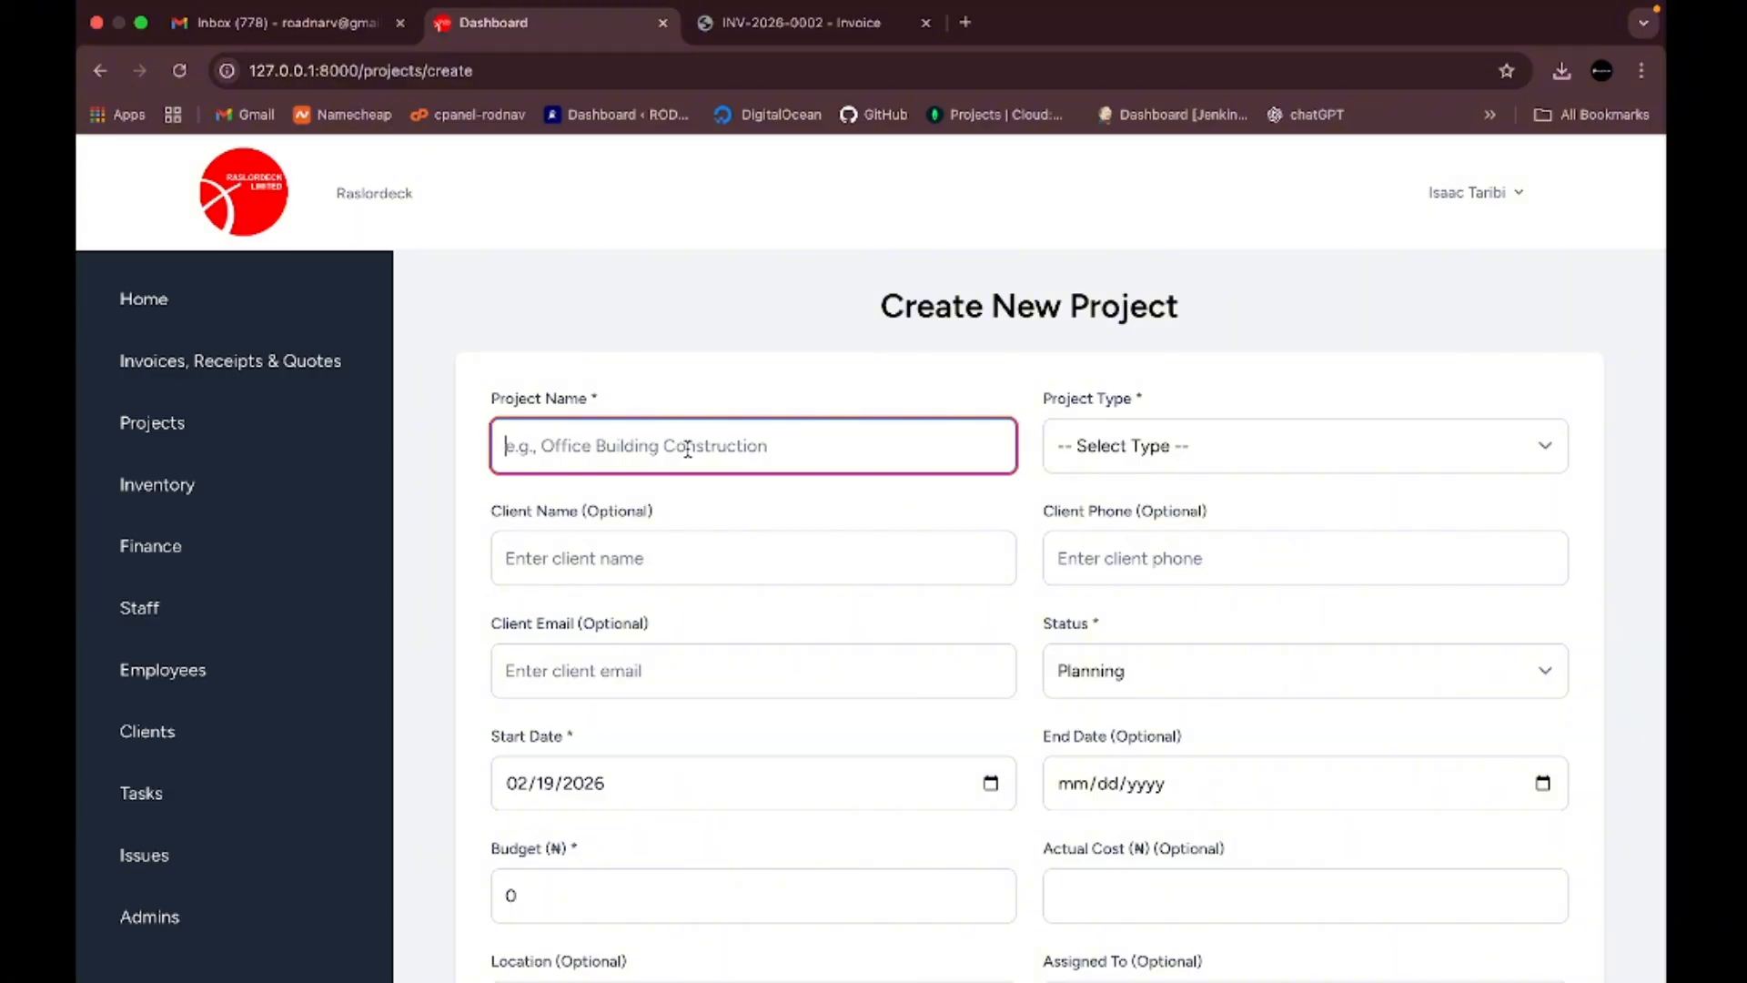
text(In)
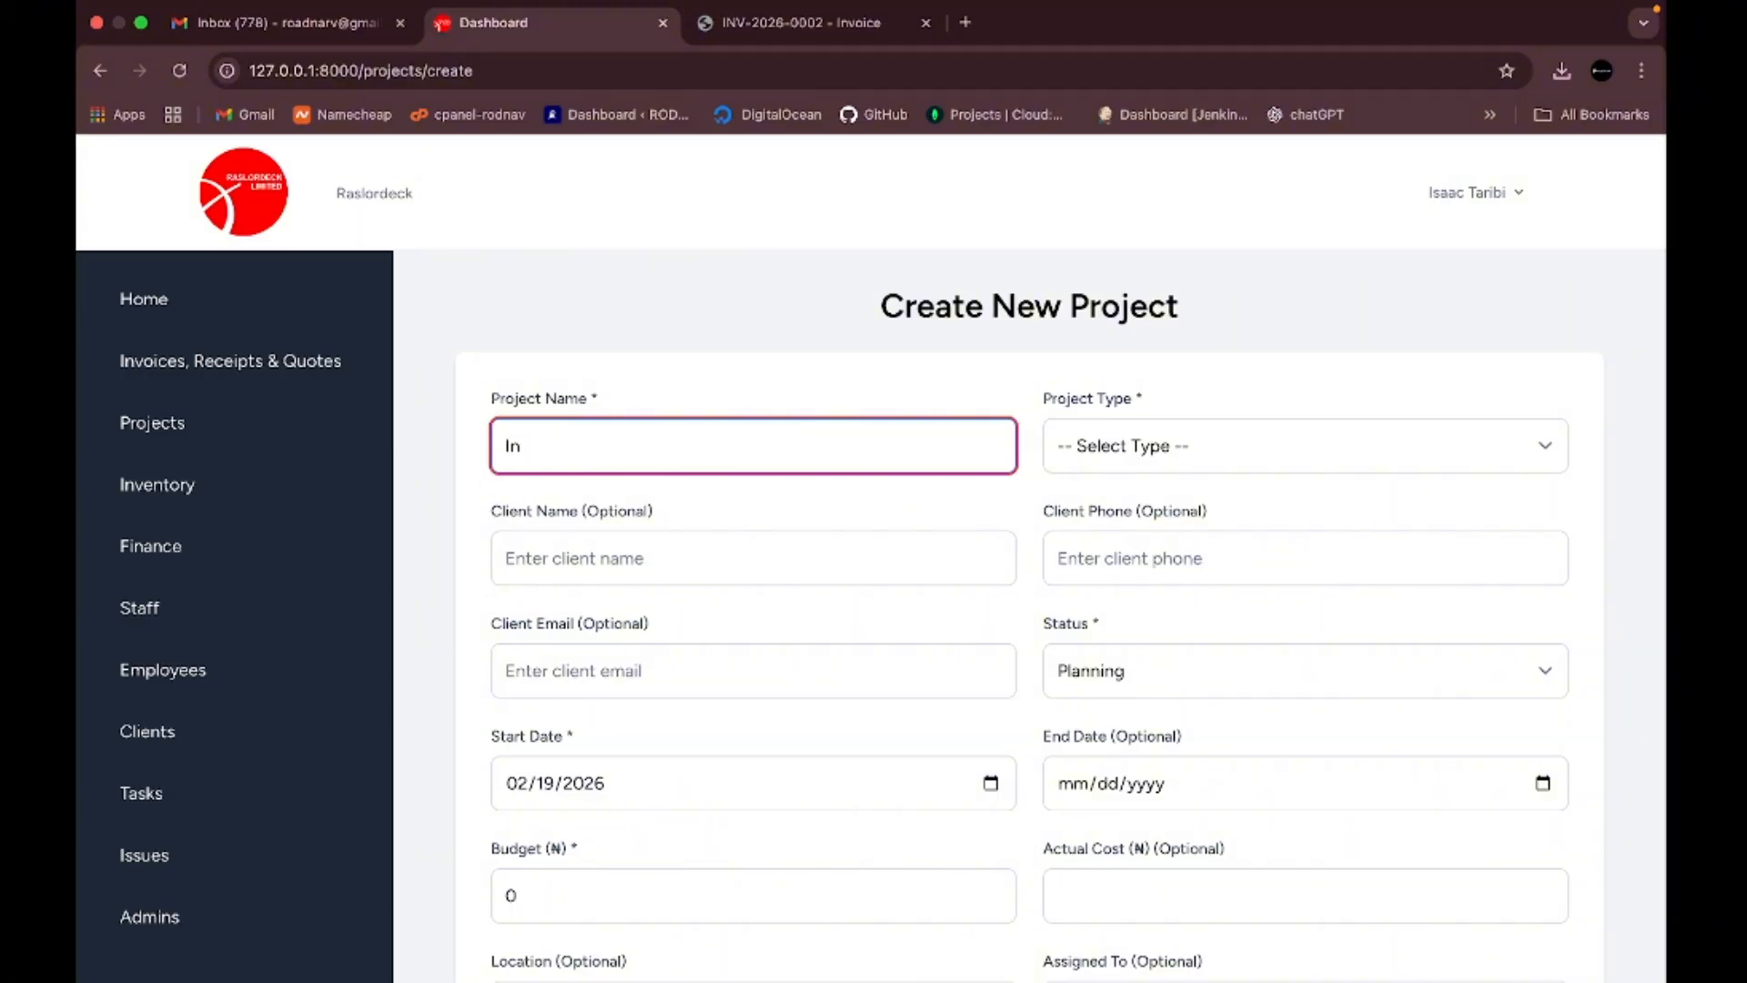
text(stallation of solar panel)
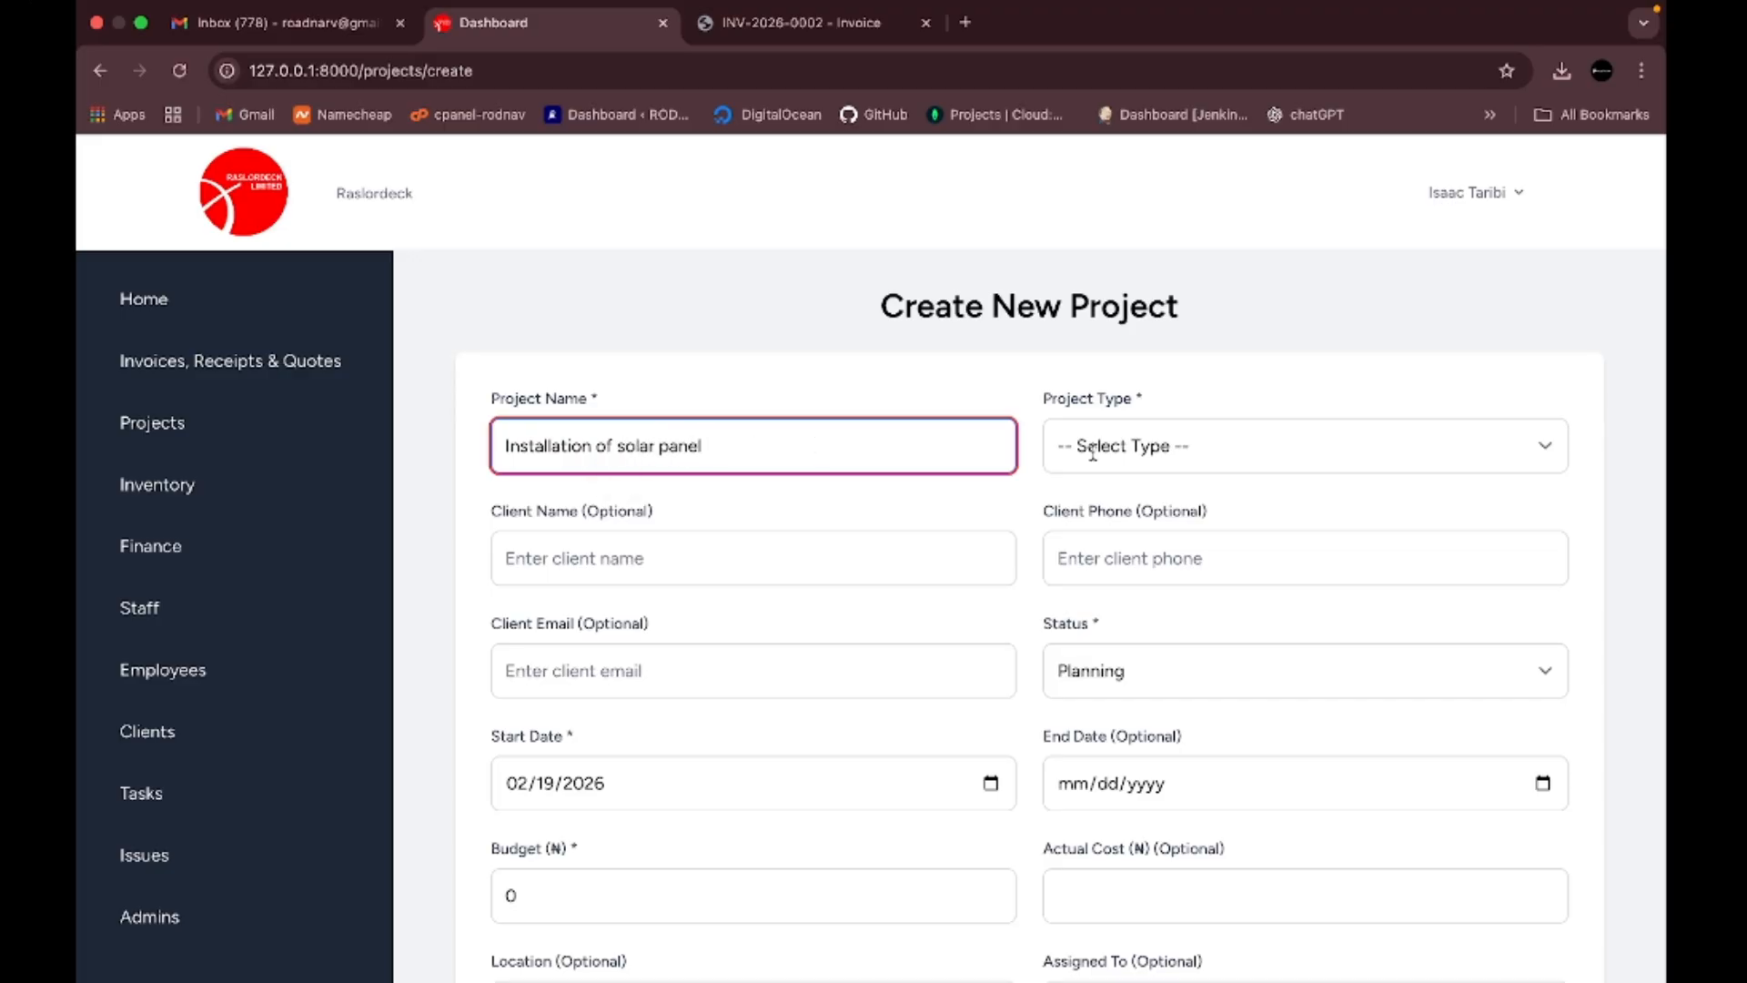
click(1175, 468)
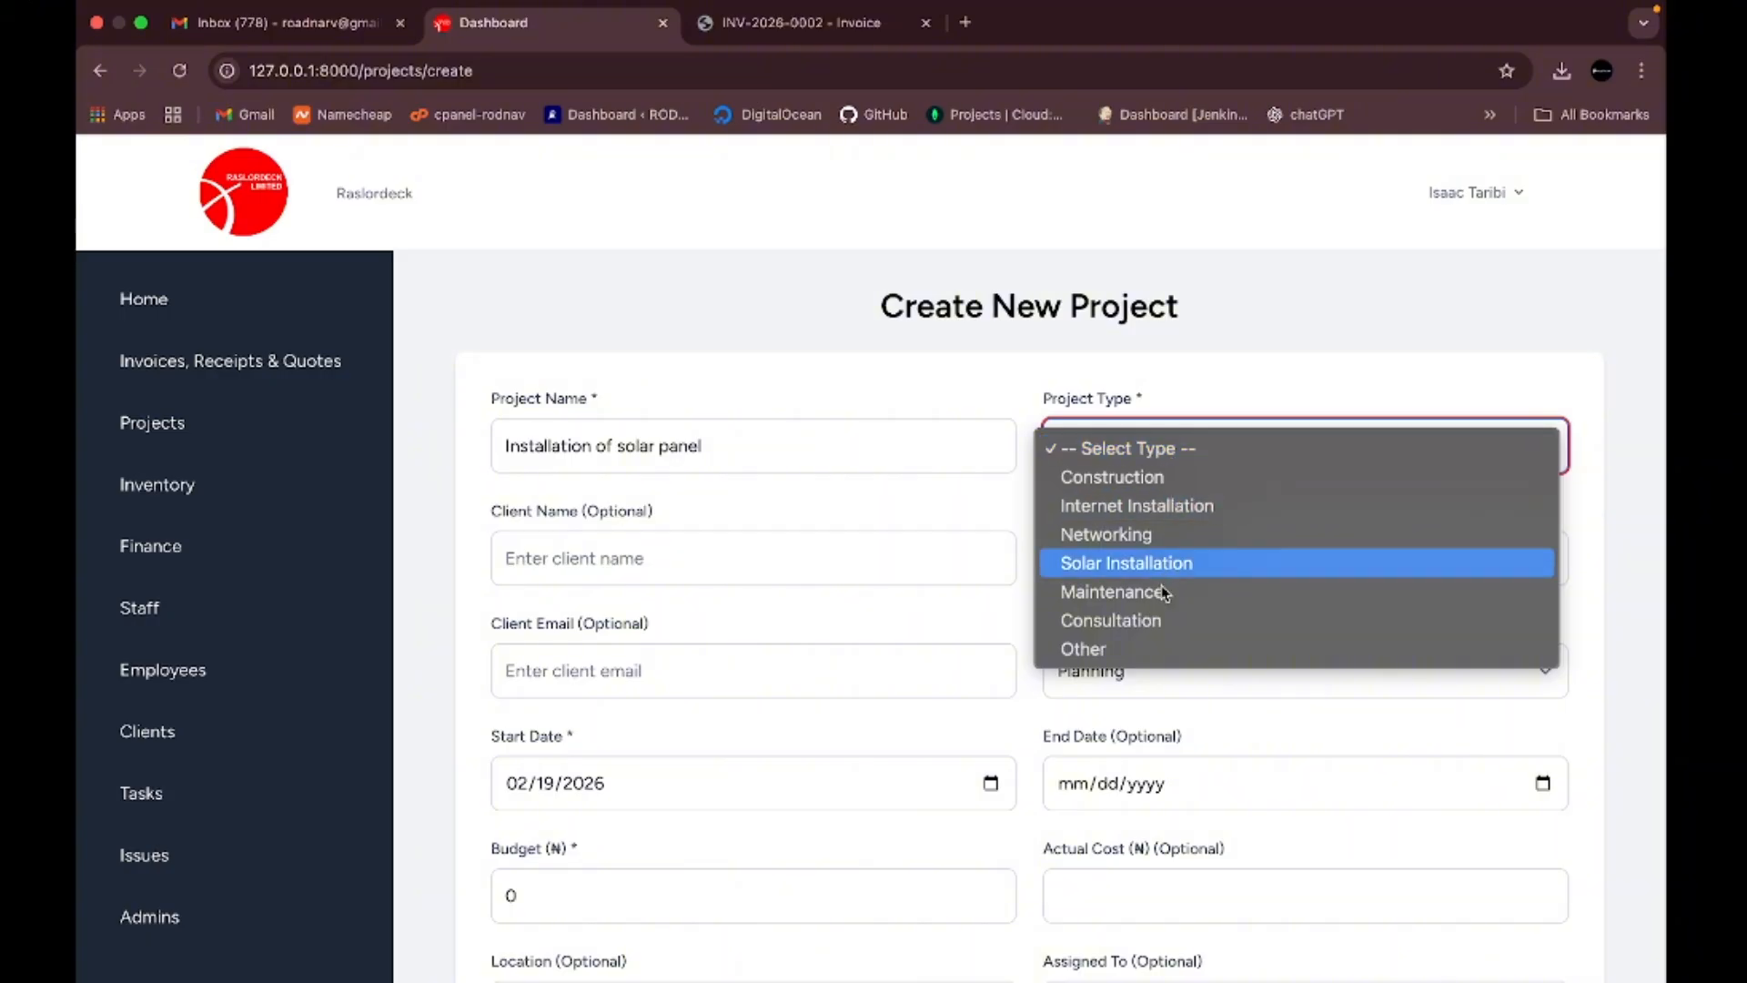
click(1174, 559)
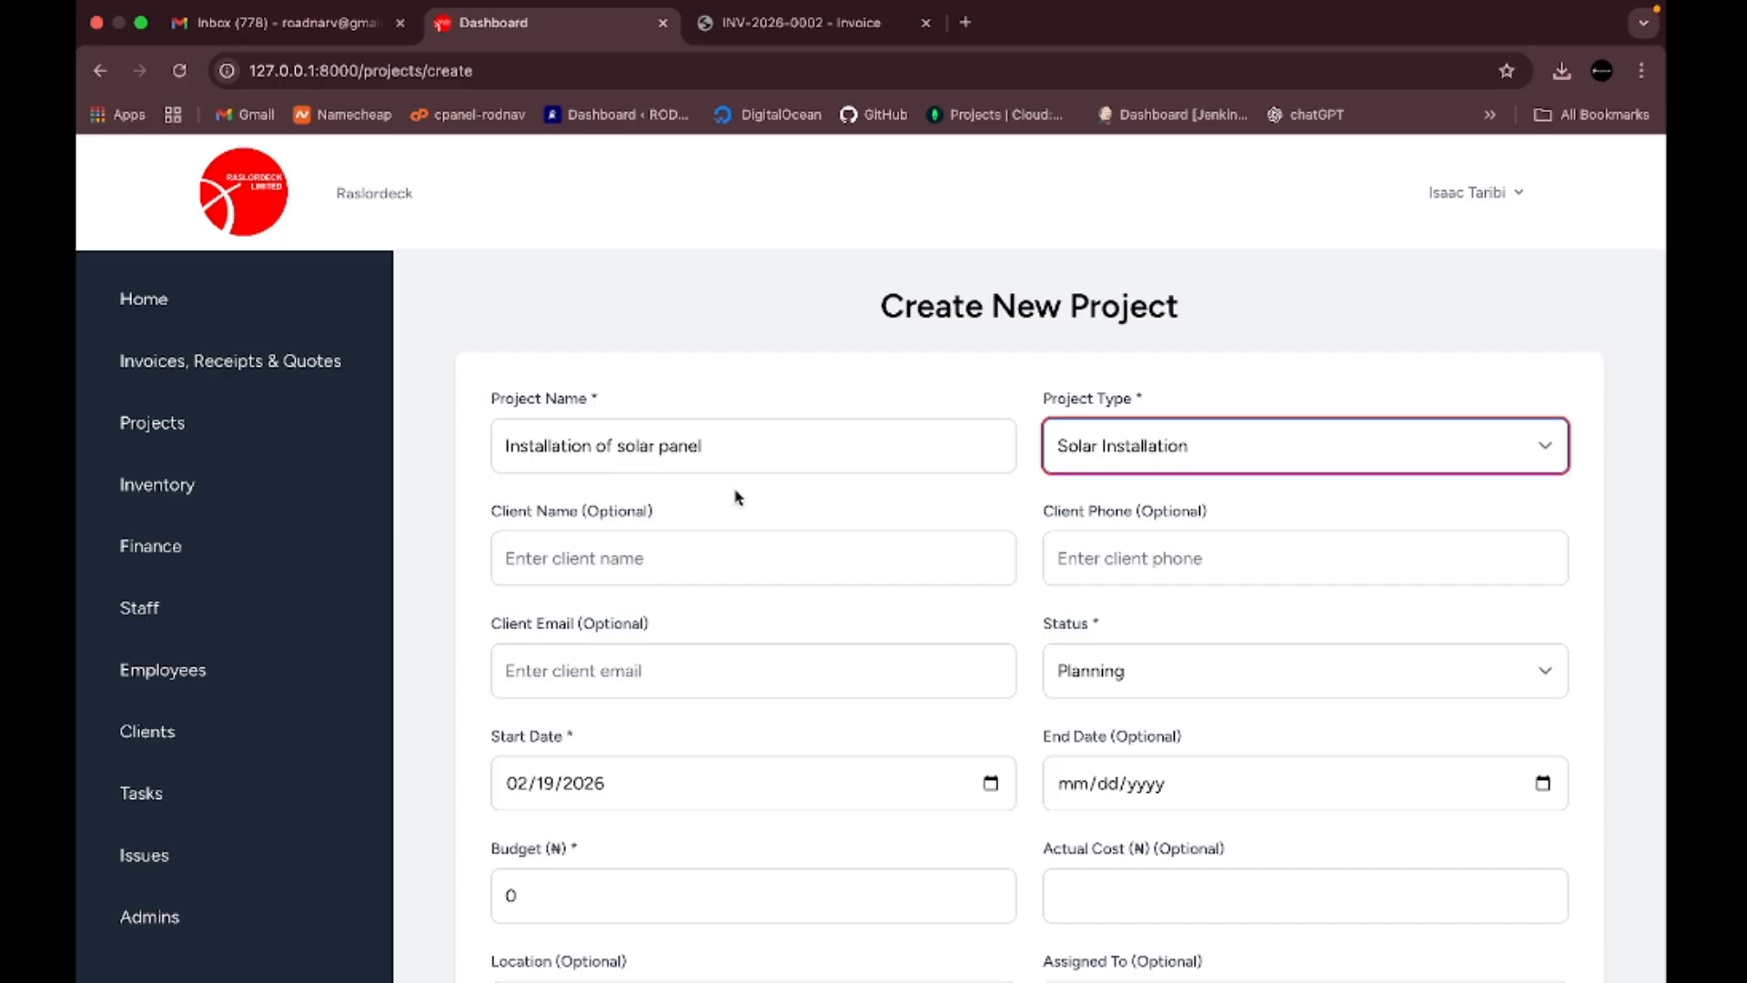
- Enter the client's name, phone number and e-mail address, correcting the e-mail typo
click(628, 557)
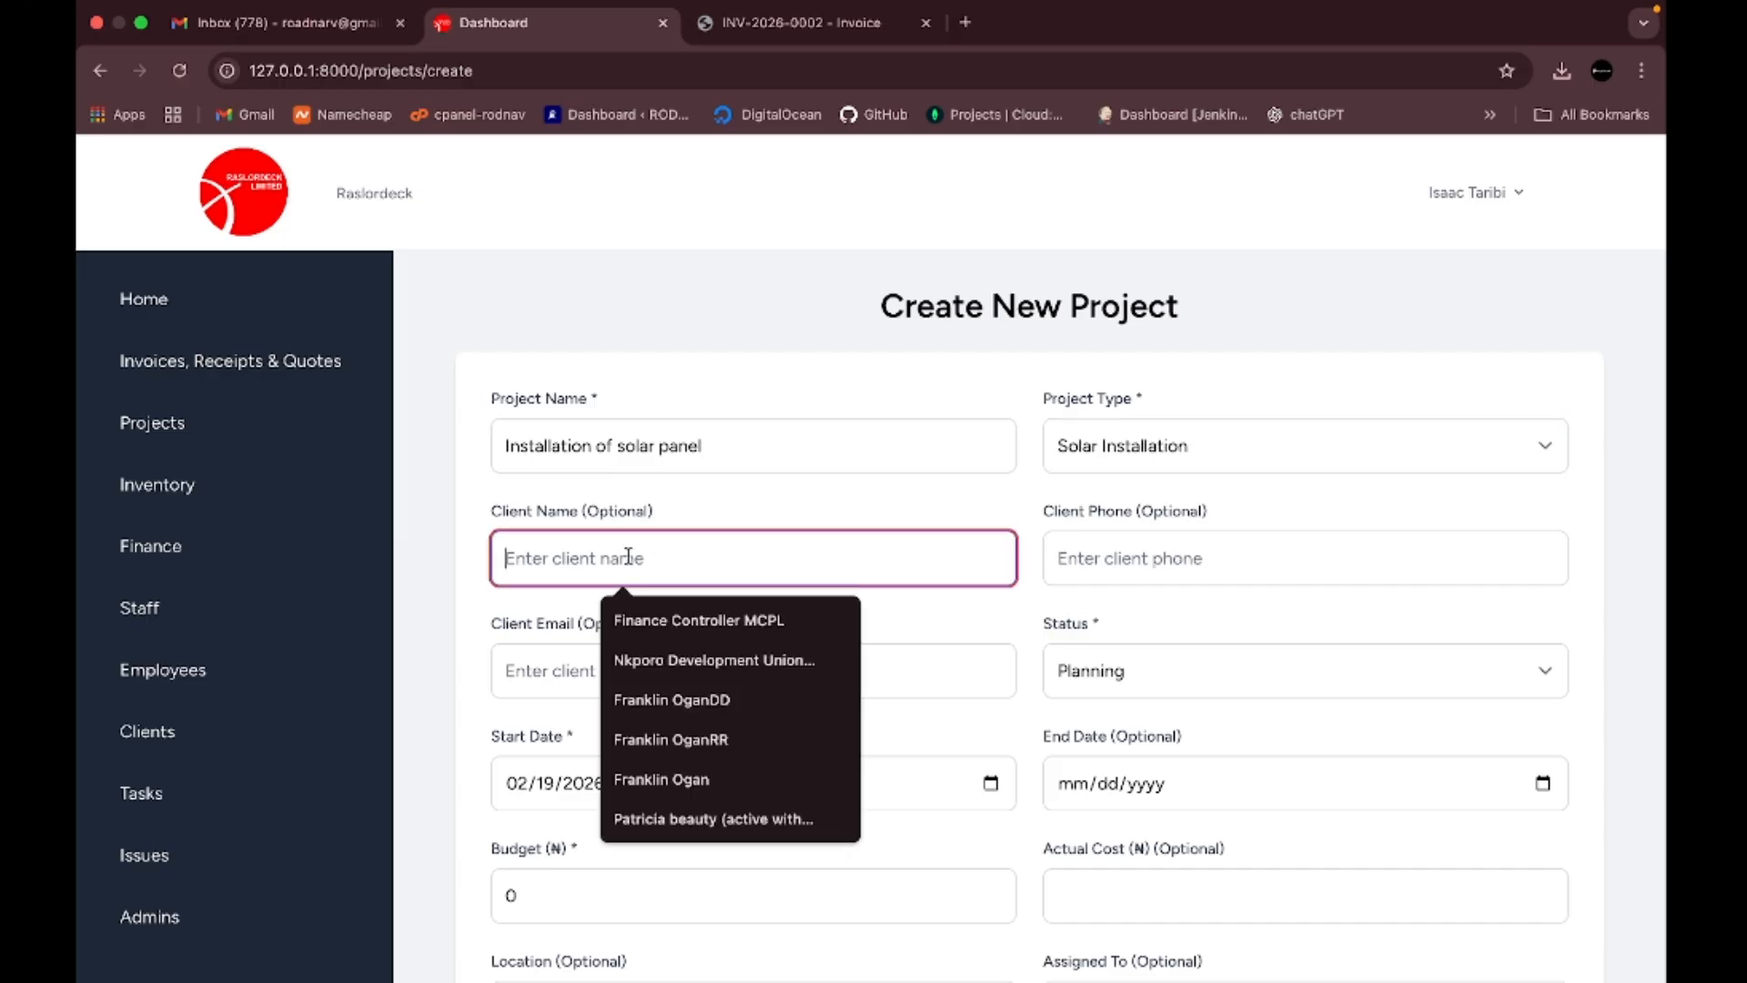
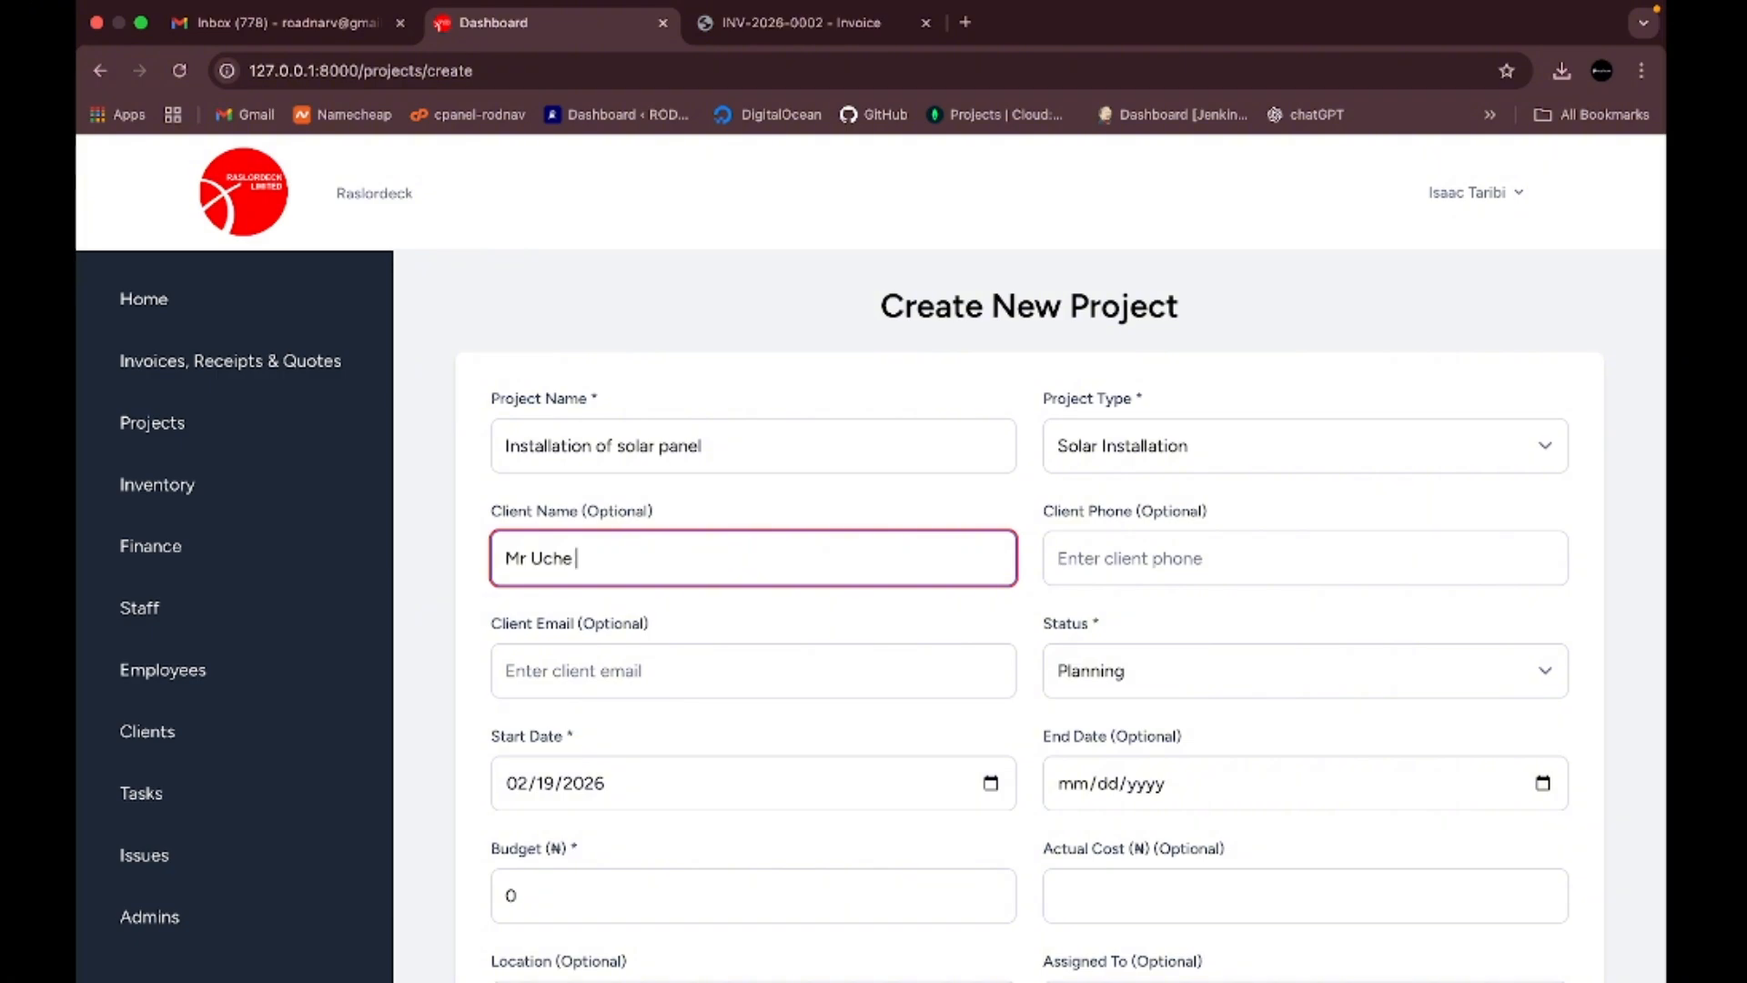
click(1163, 555)
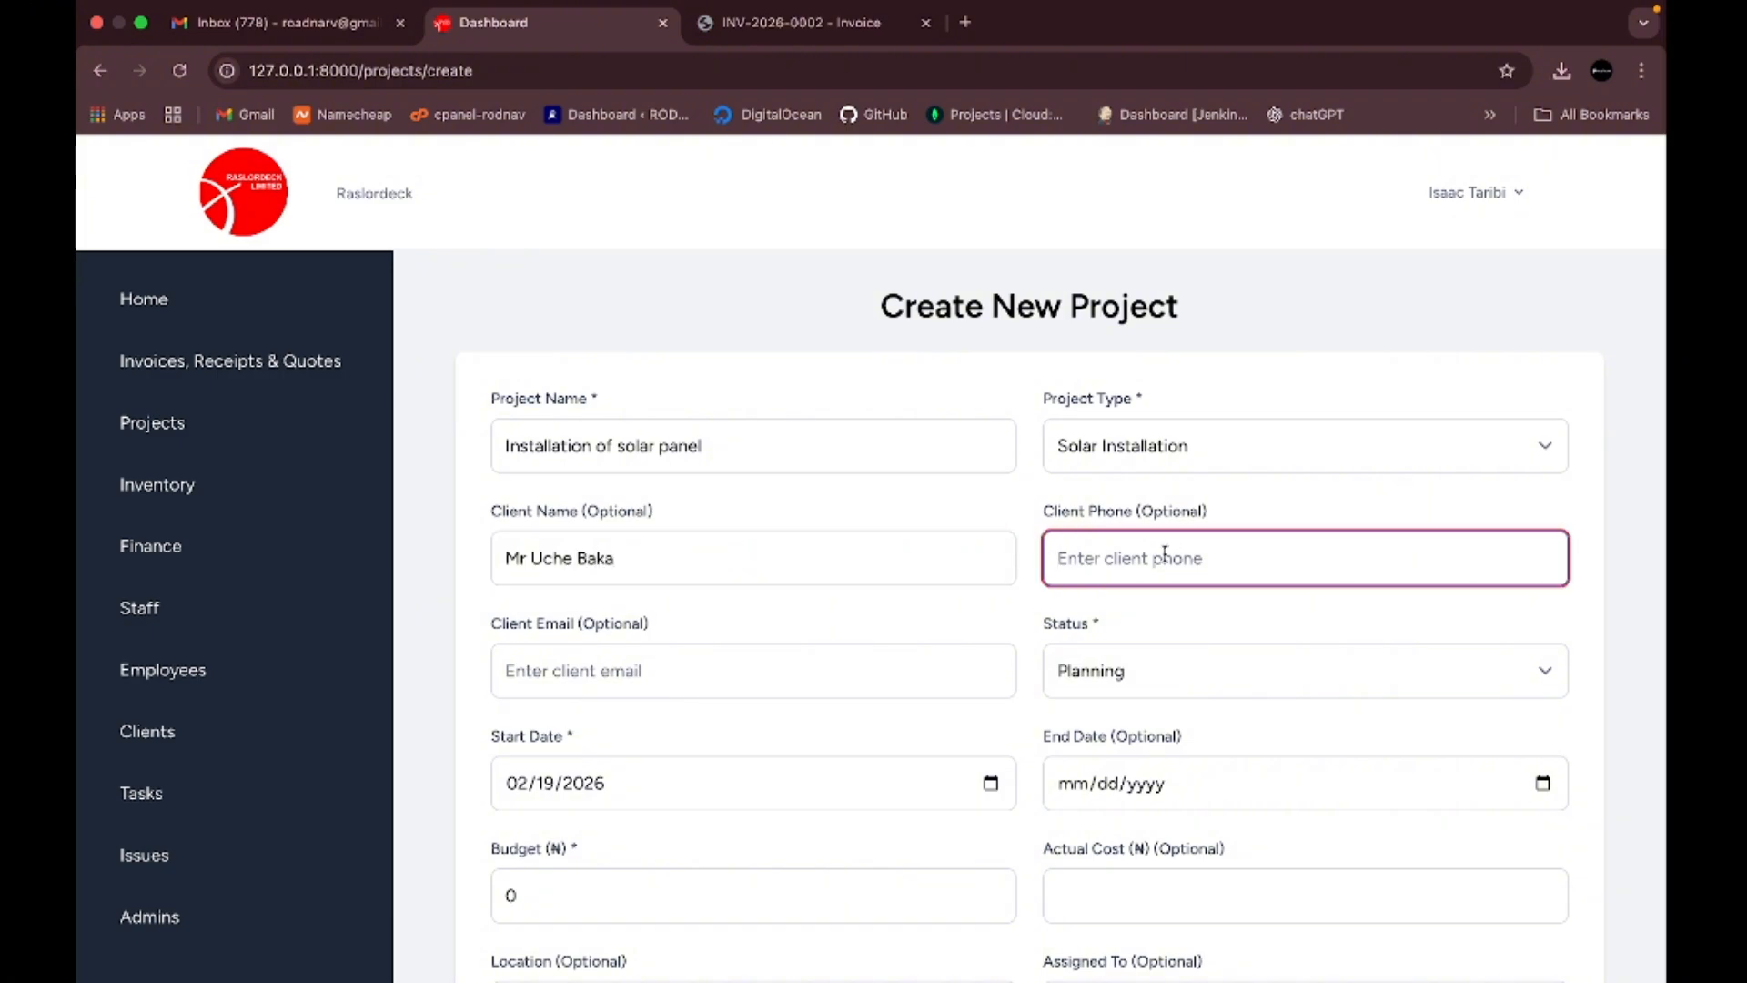
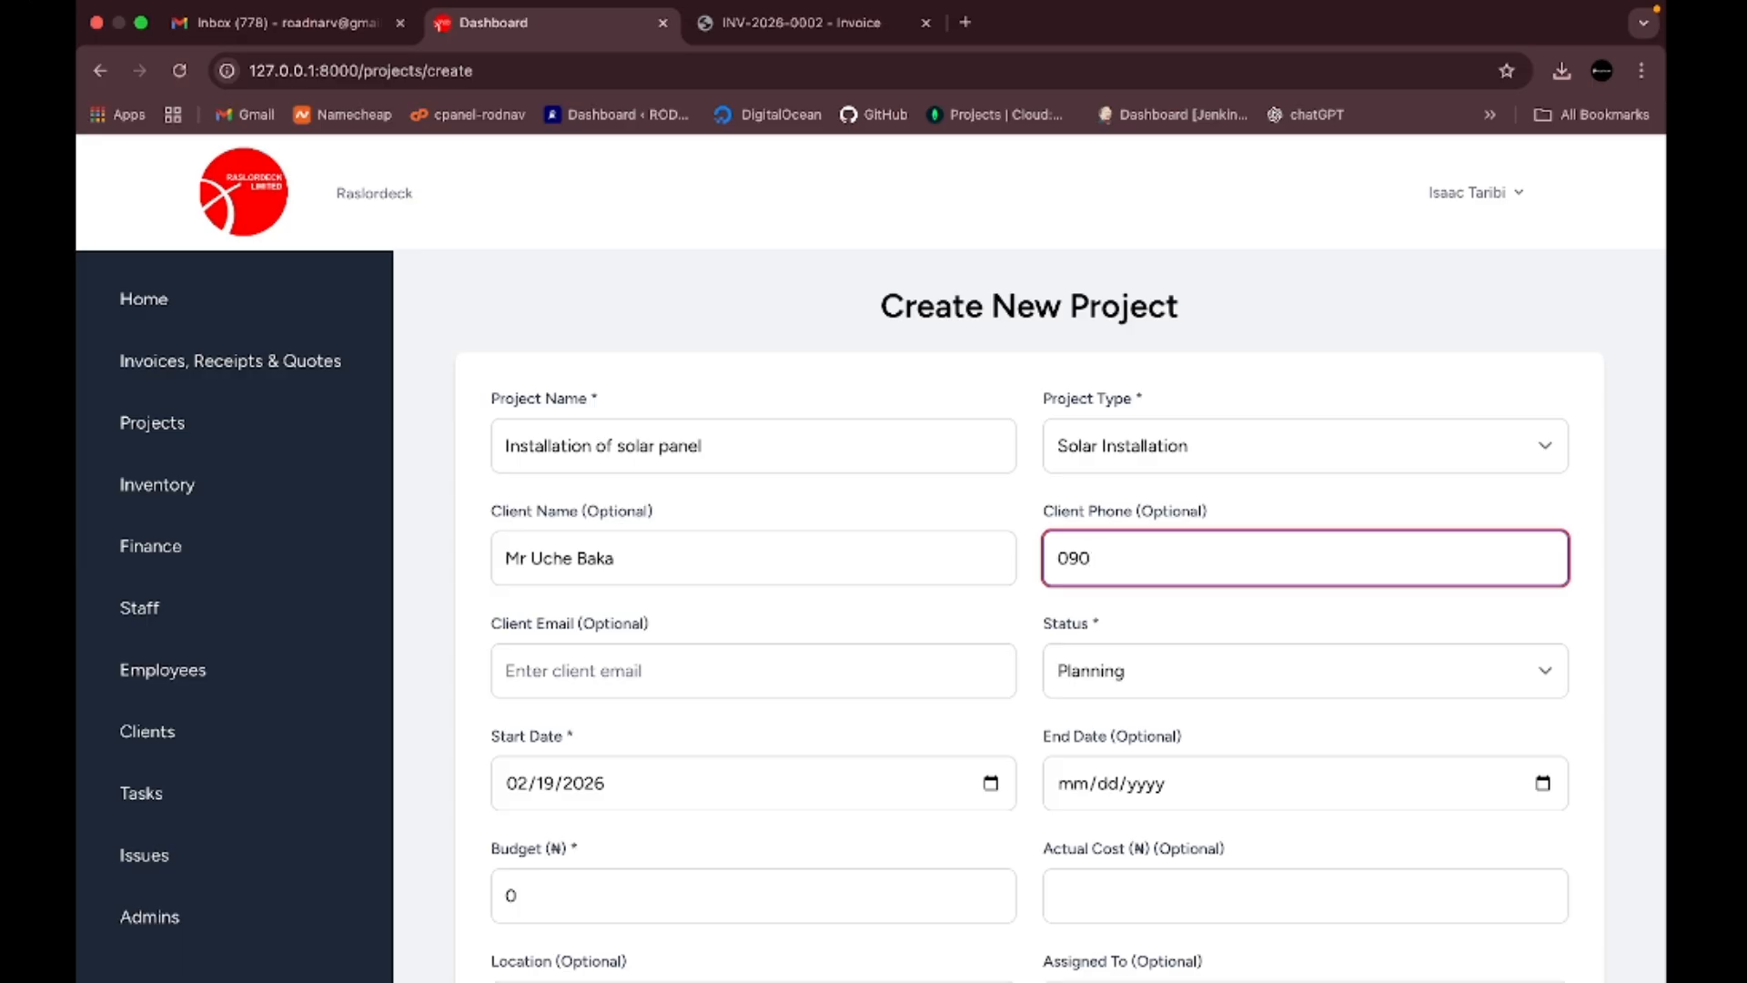
scroll(920, 632, down, 3)
click(891, 537)
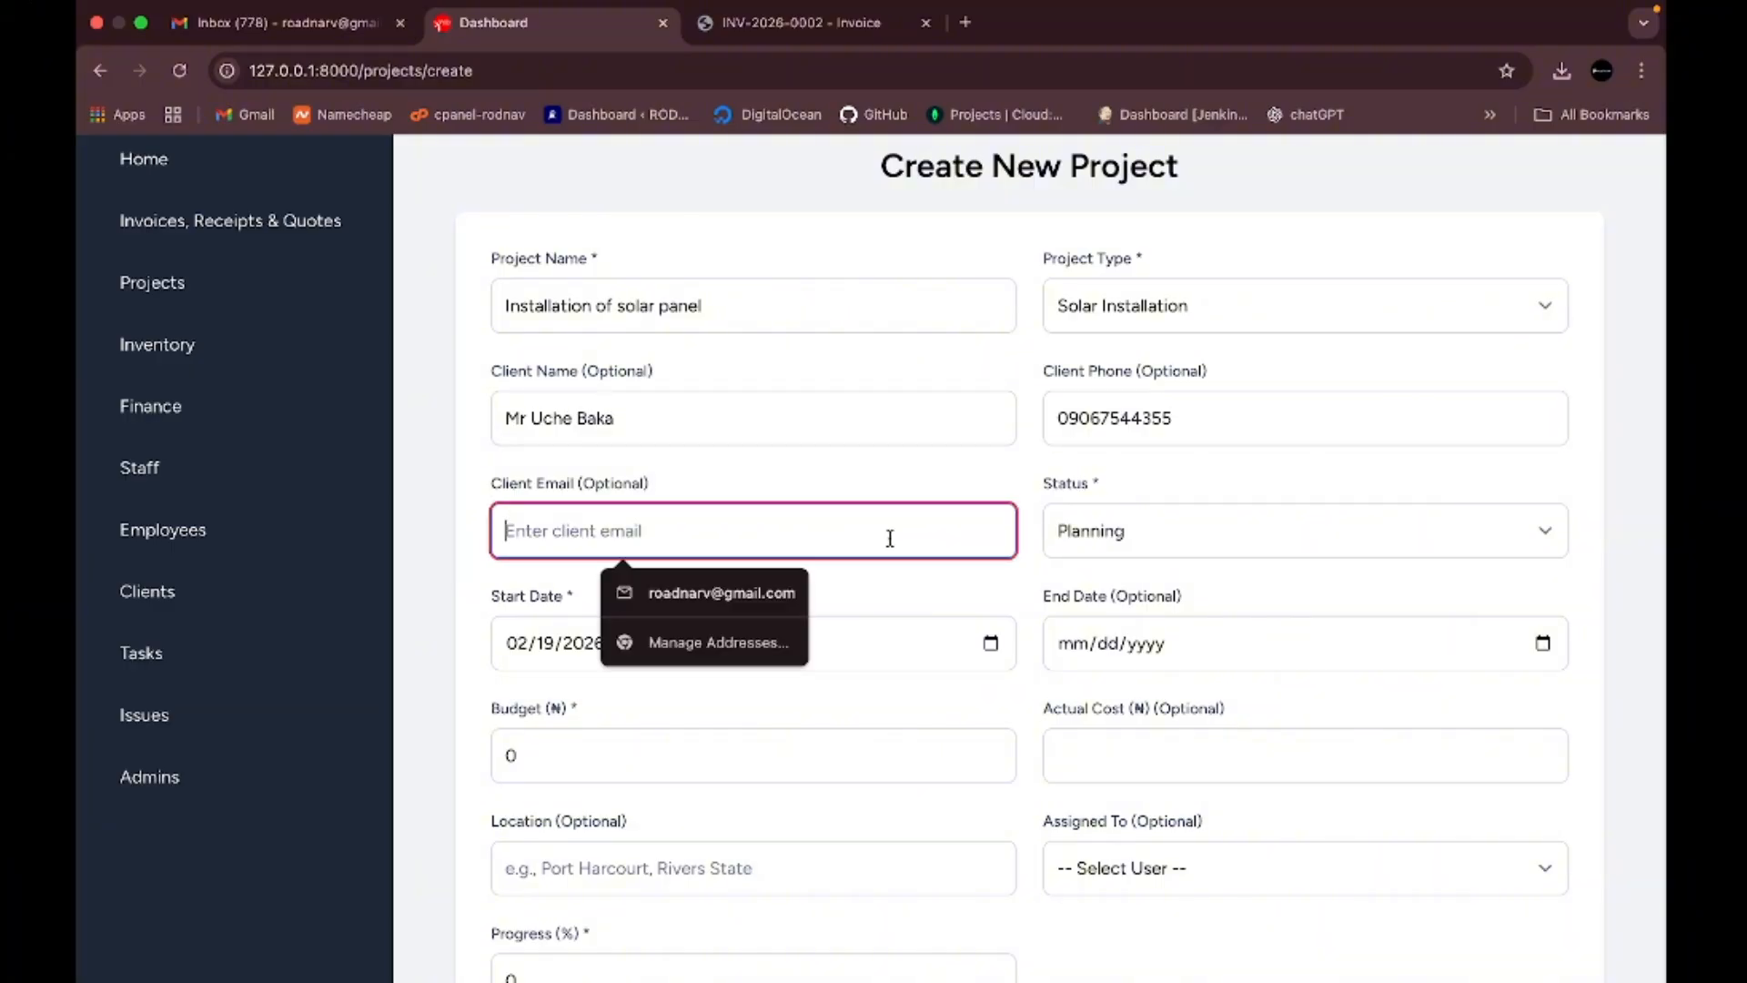
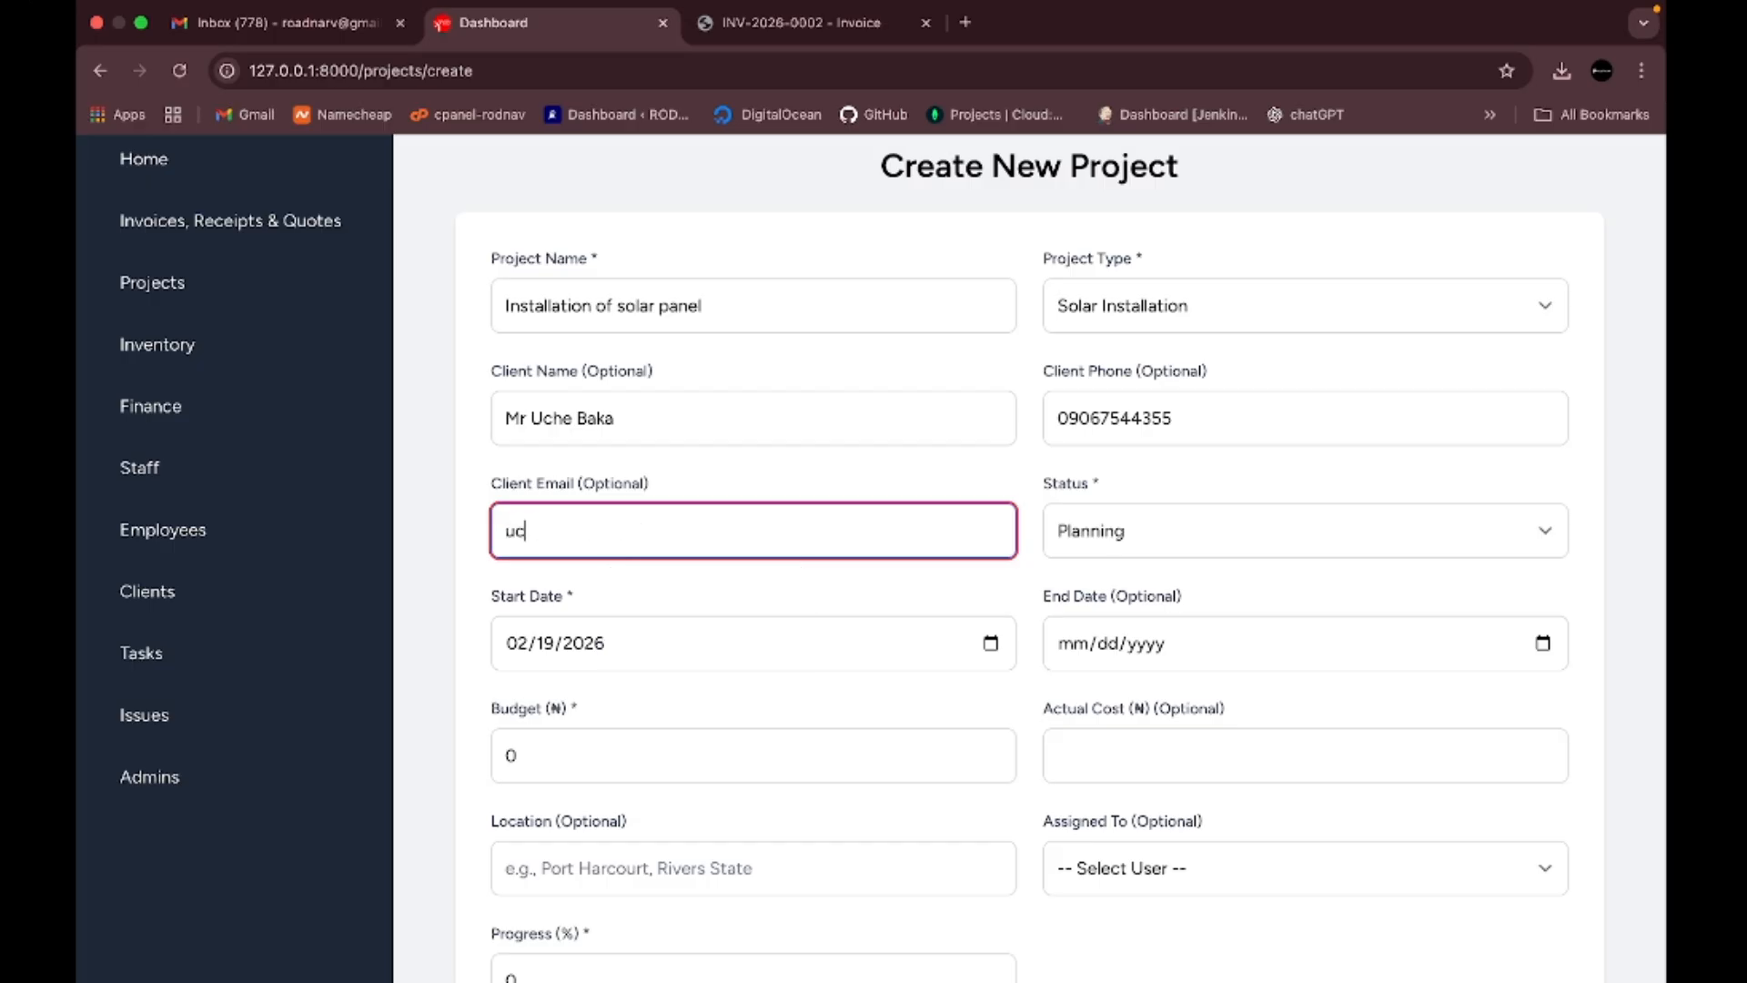
- Set the project status to In Progress and the start date to 02/28/2026
click(1327, 534)
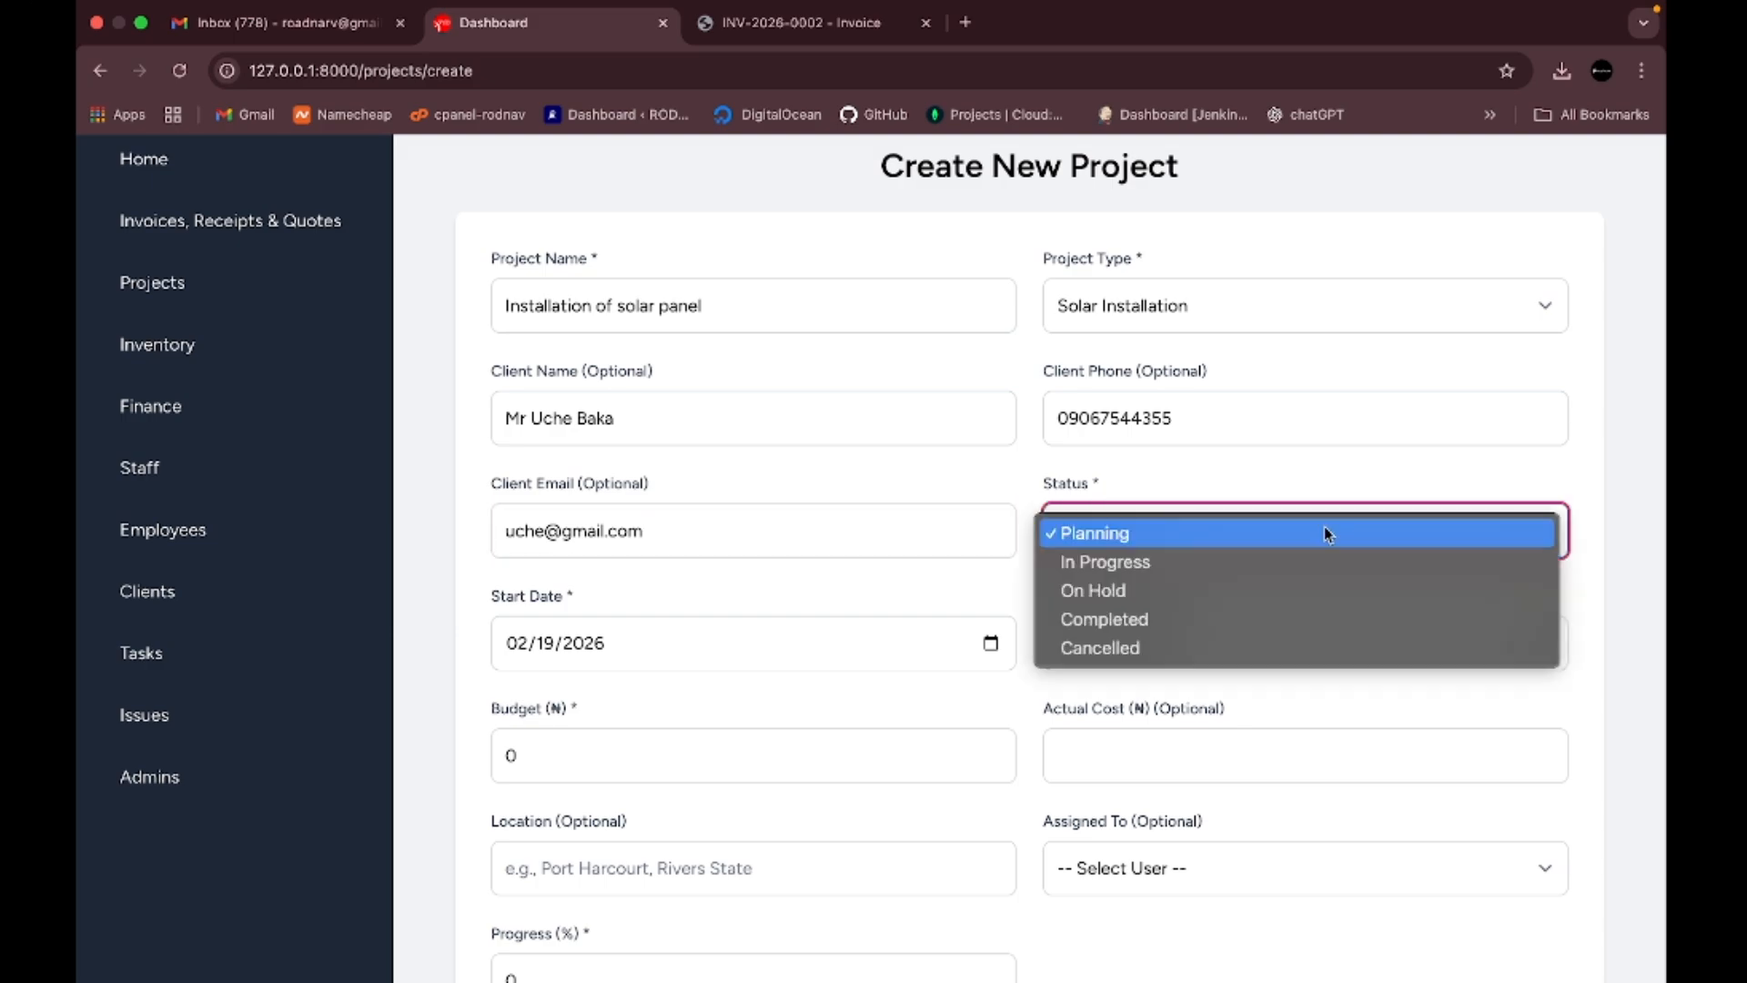
click(1248, 559)
scroll(1252, 564, down, 2)
scroll(1249, 562, down, 3)
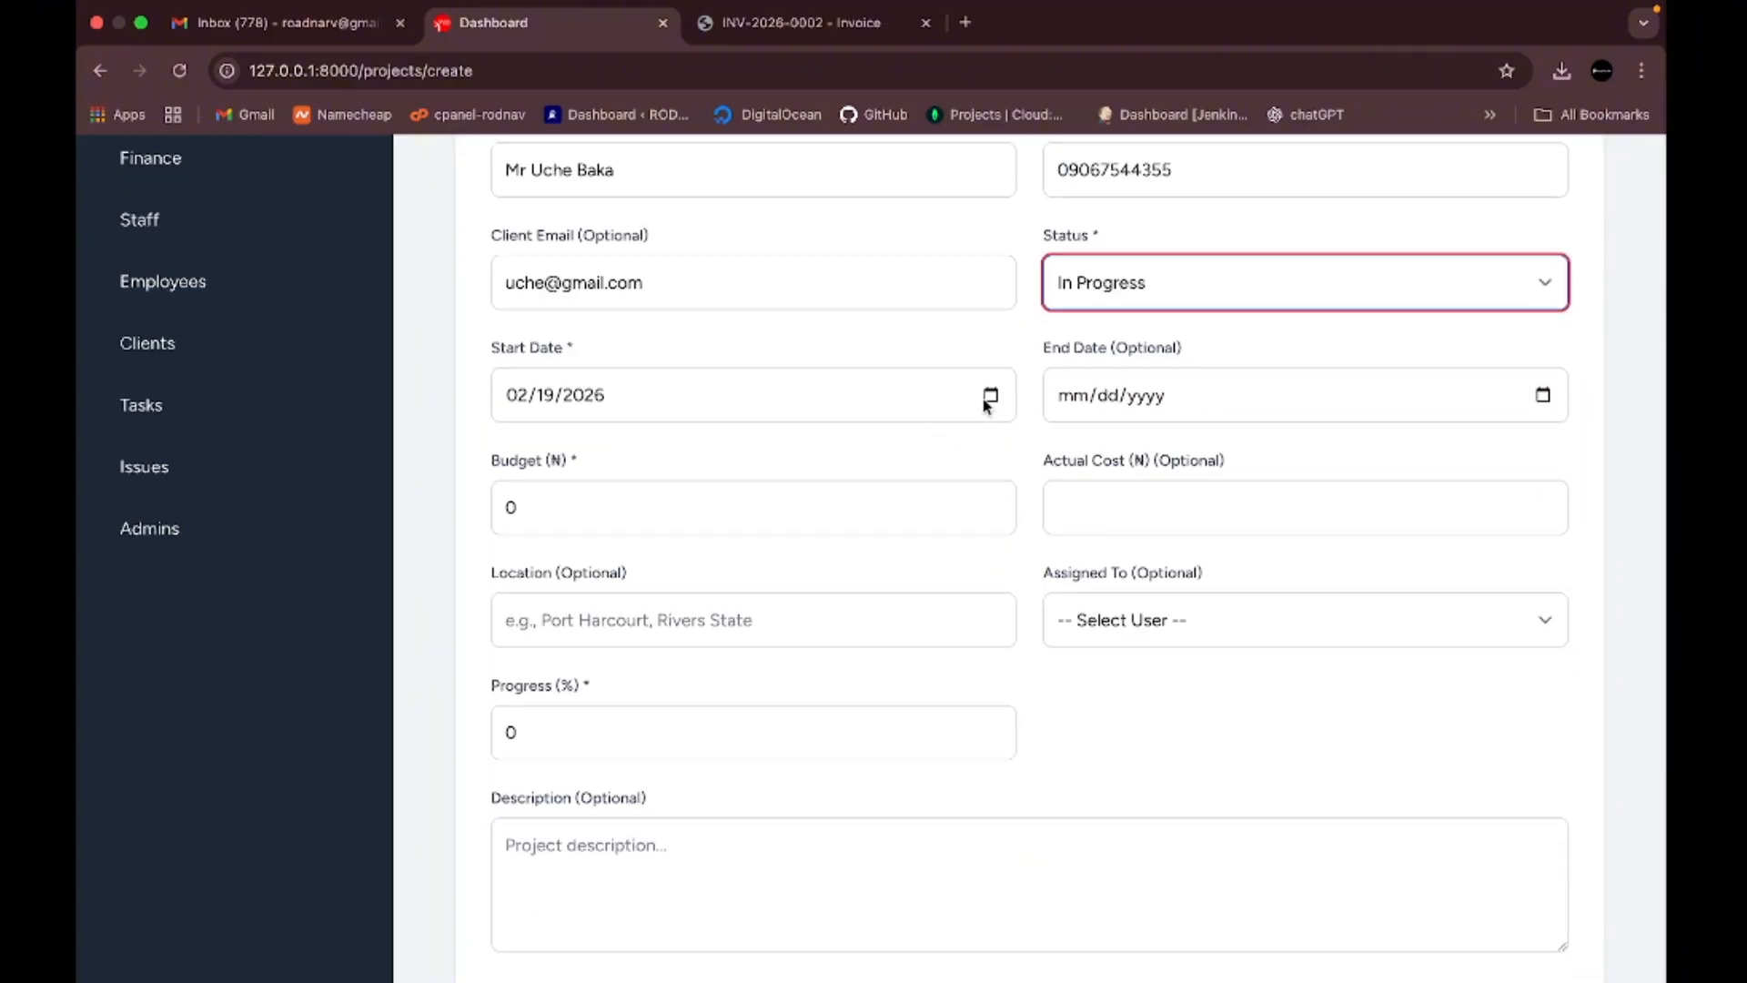
click(991, 395)
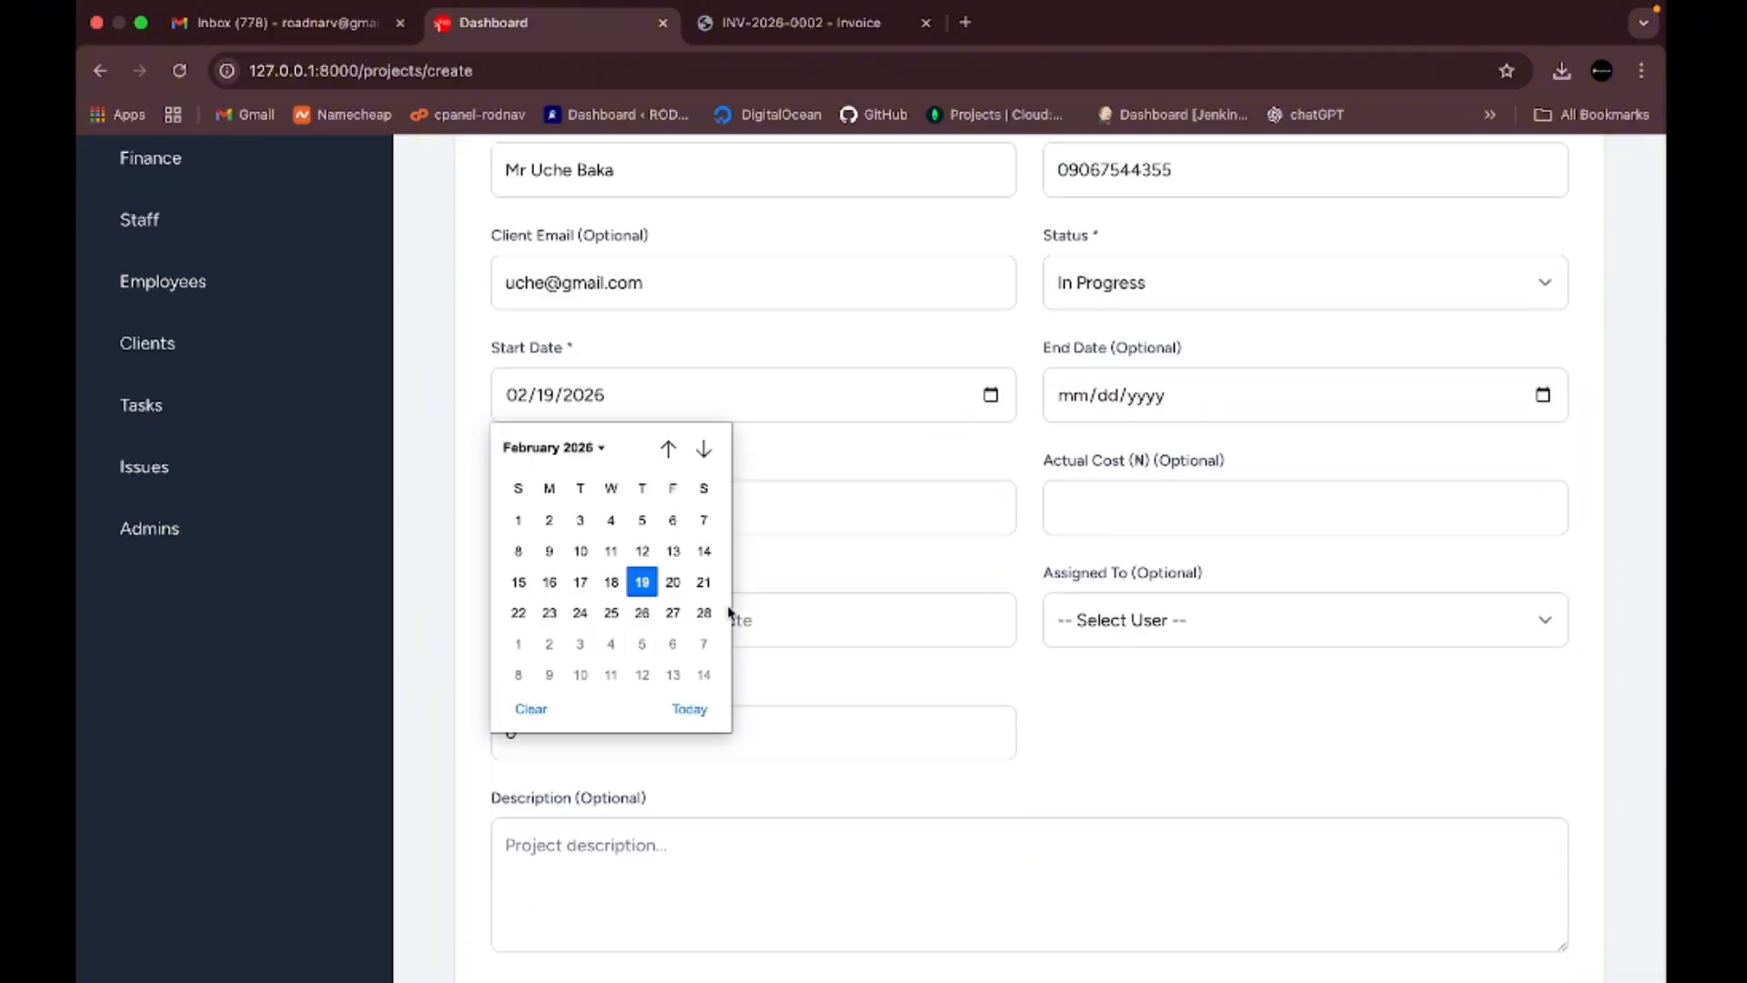
click(703, 612)
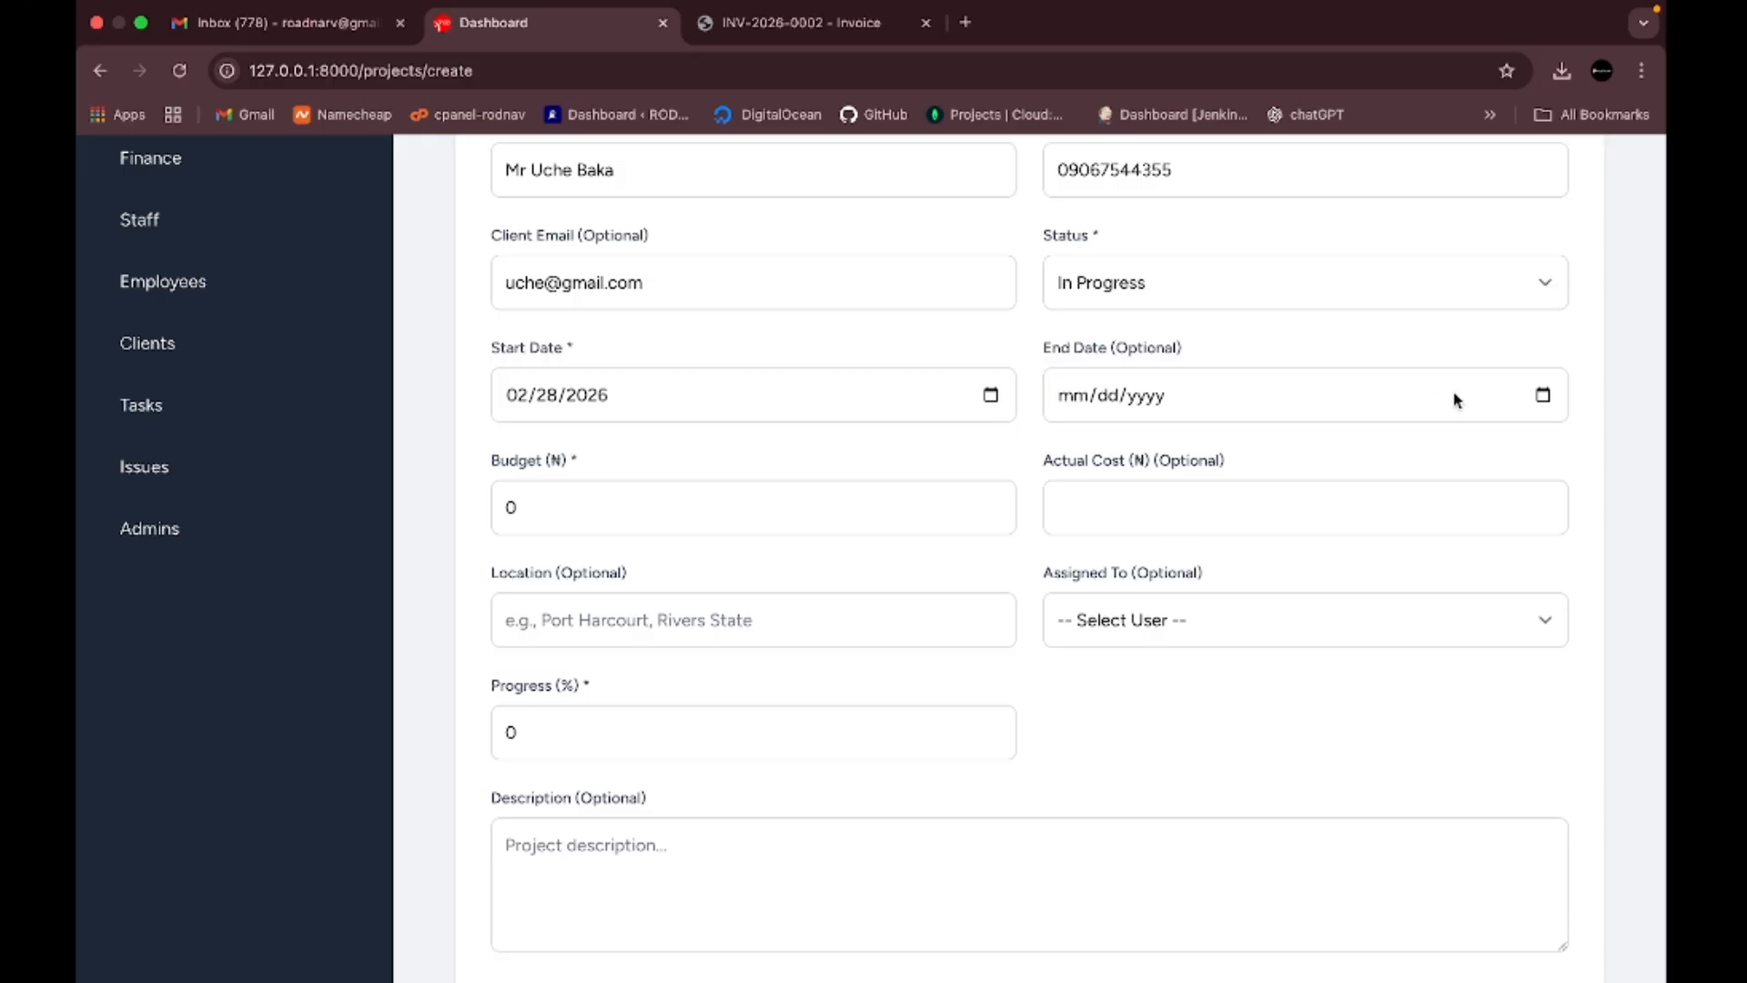
- Set the end date to 03/01/2026 and replace the budget 0 with 300000
click(1544, 397)
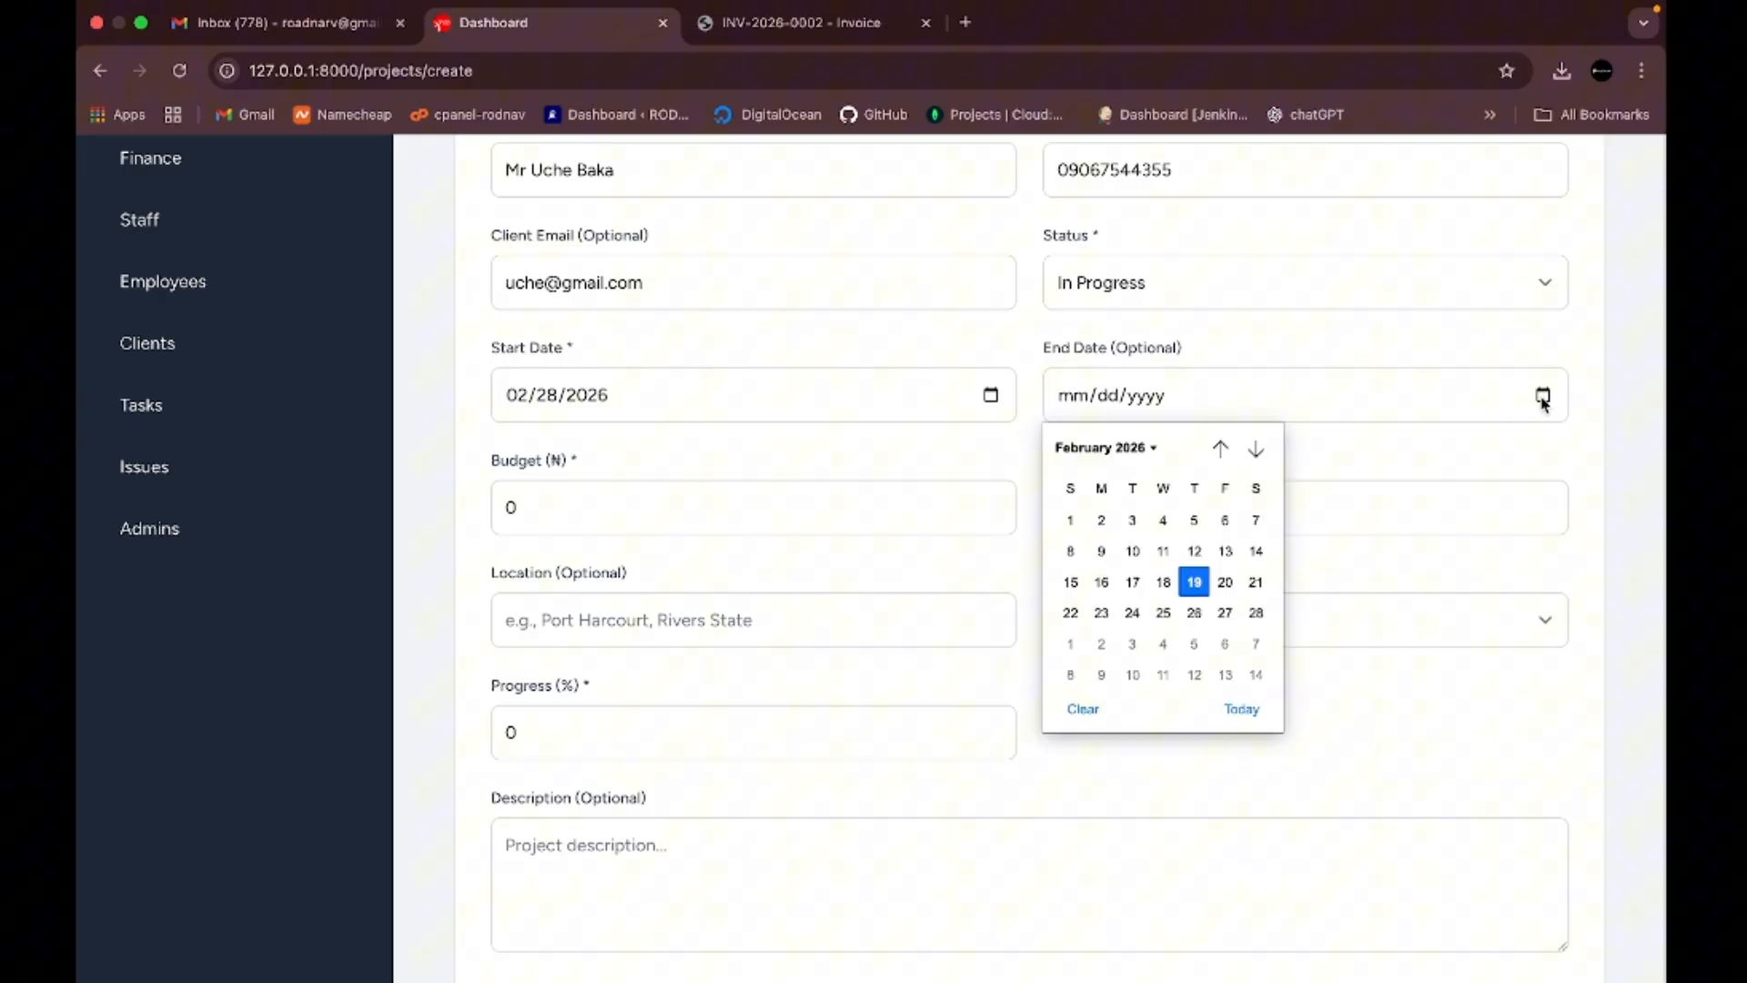
click(1153, 449)
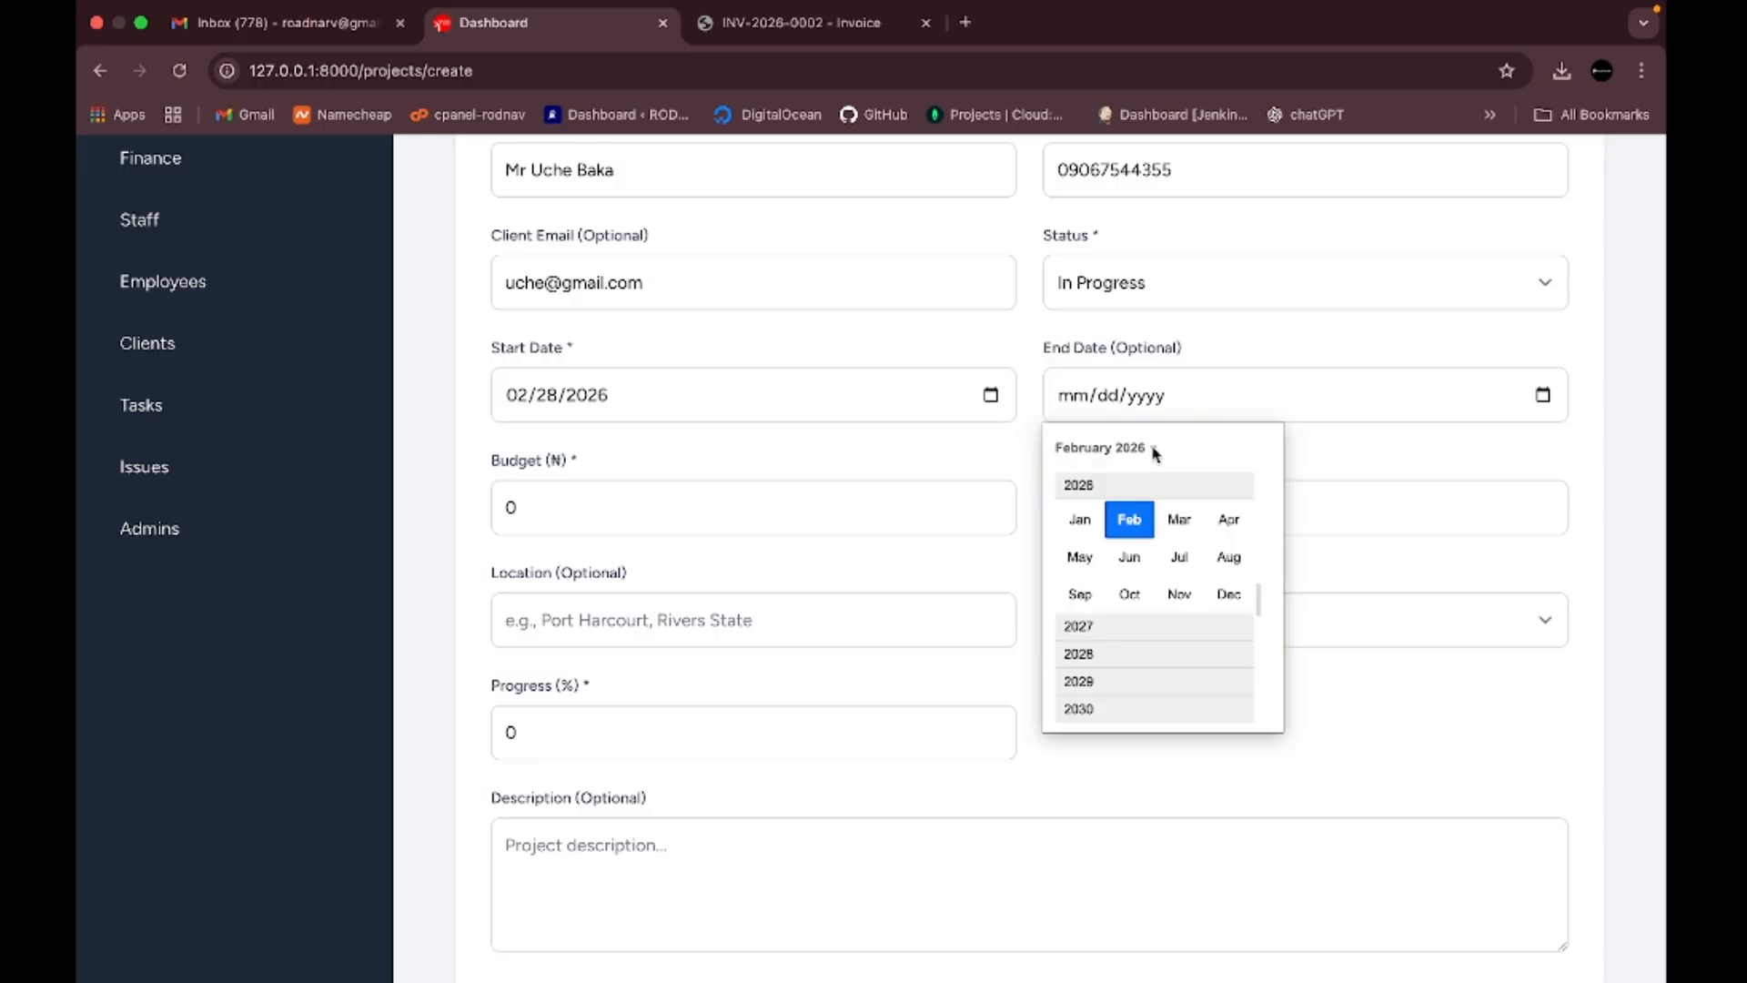
click(1163, 515)
click(1071, 520)
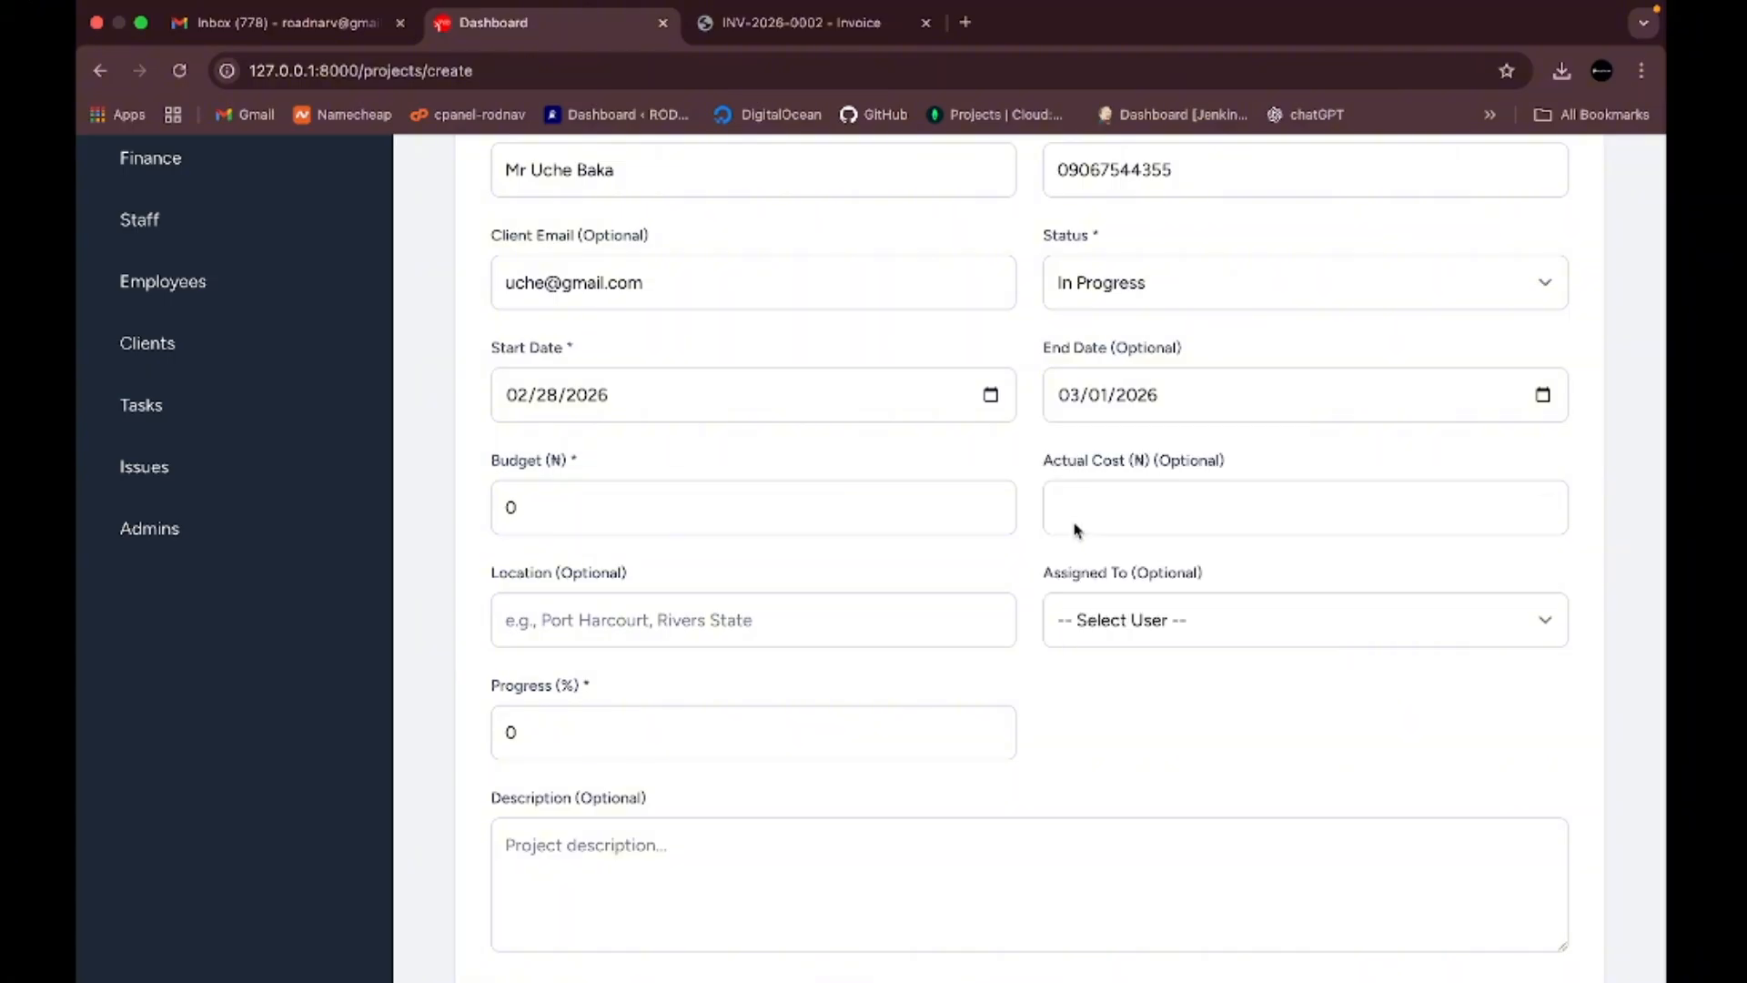
click(702, 517)
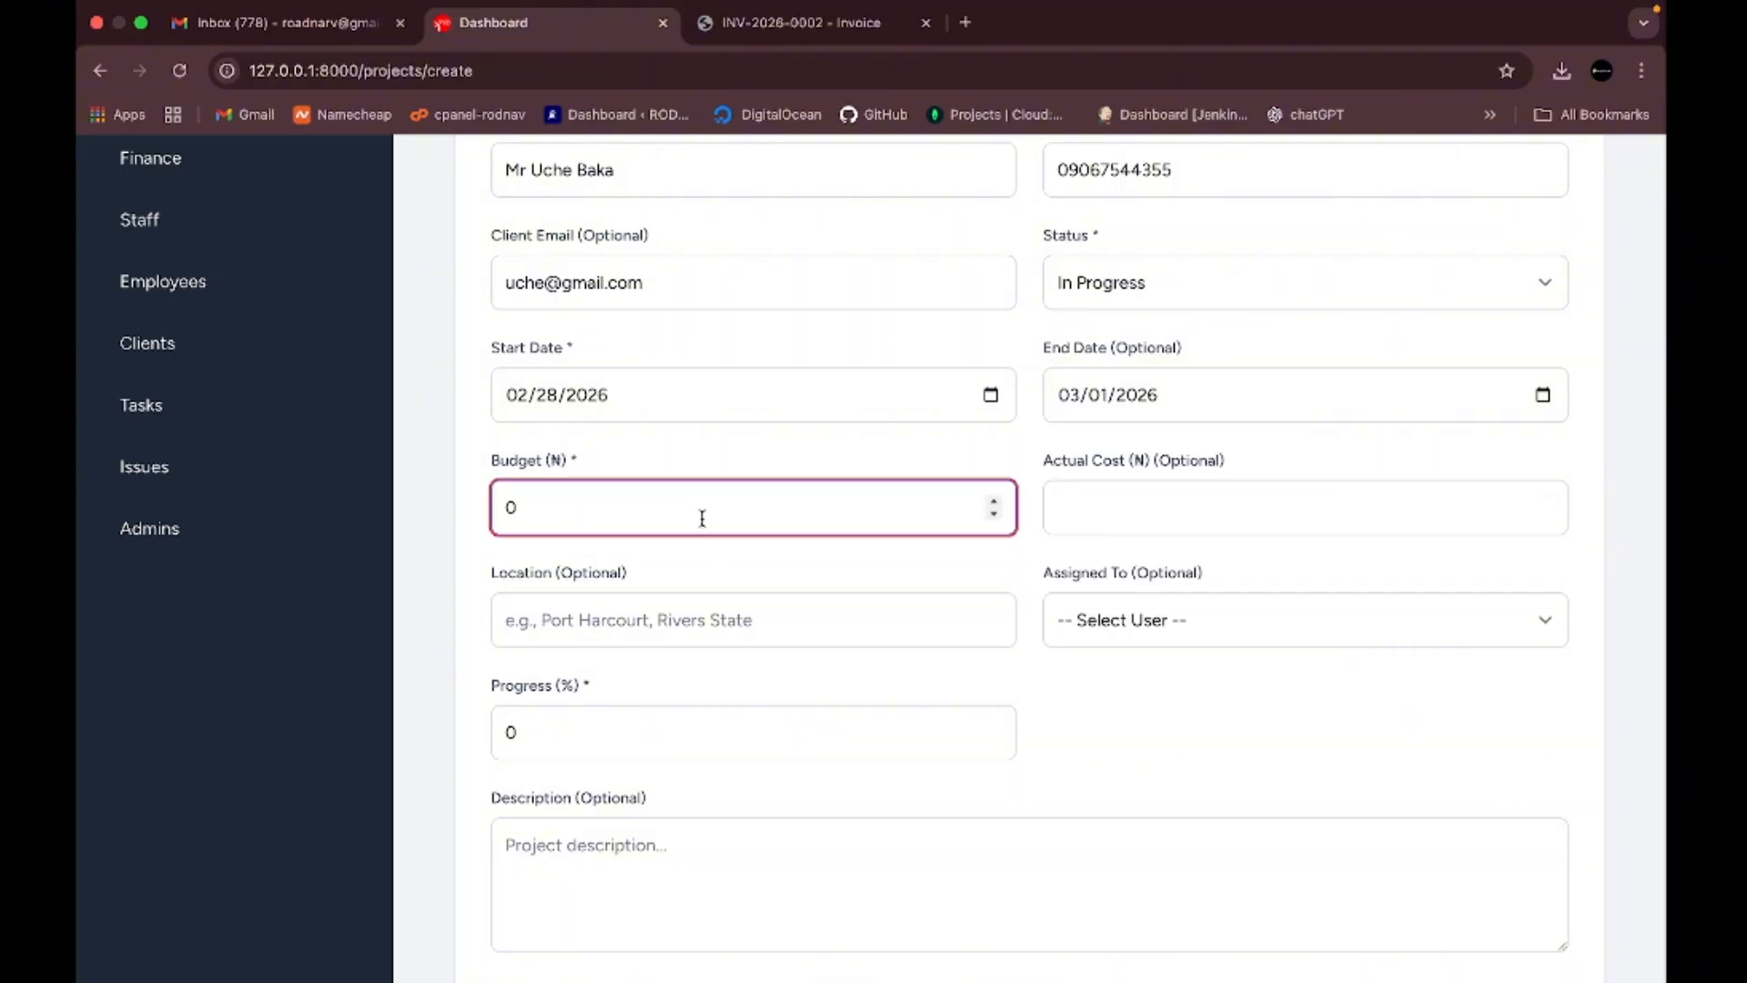
key(BackSpace)
text(300000)
- Enter actual cost 1000000 and location Port harcourt
click(1189, 504)
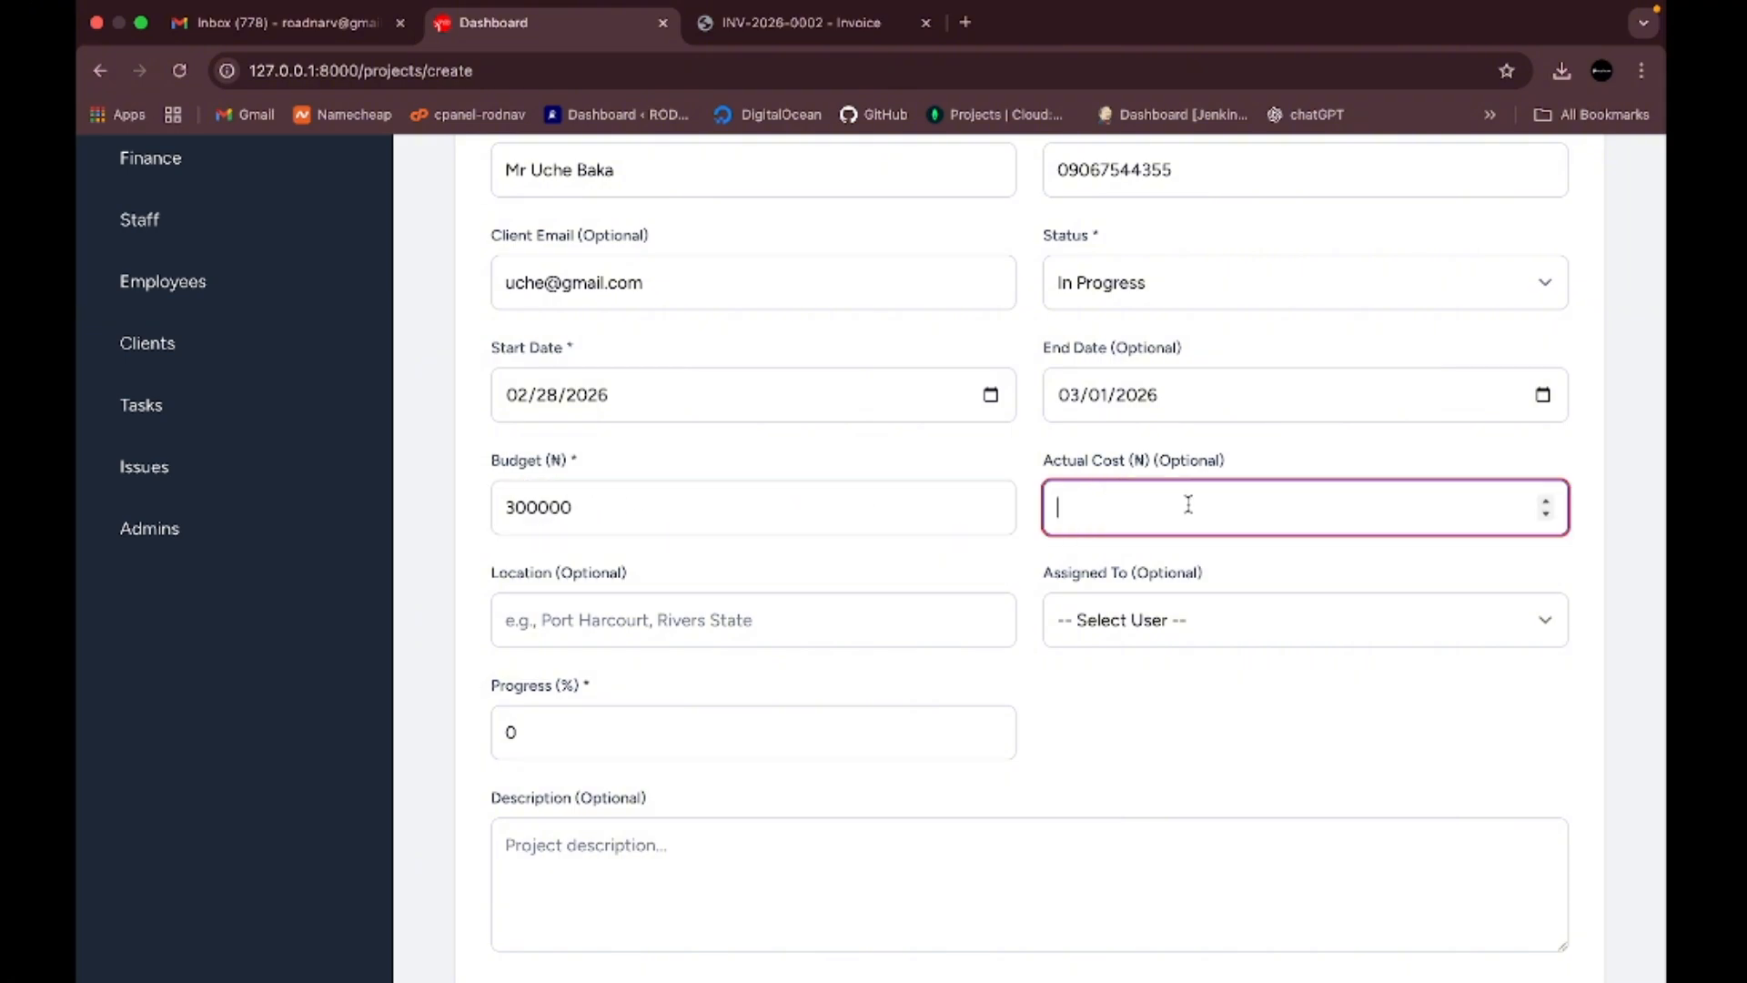
text(1000000)
click(838, 618)
text(Po)
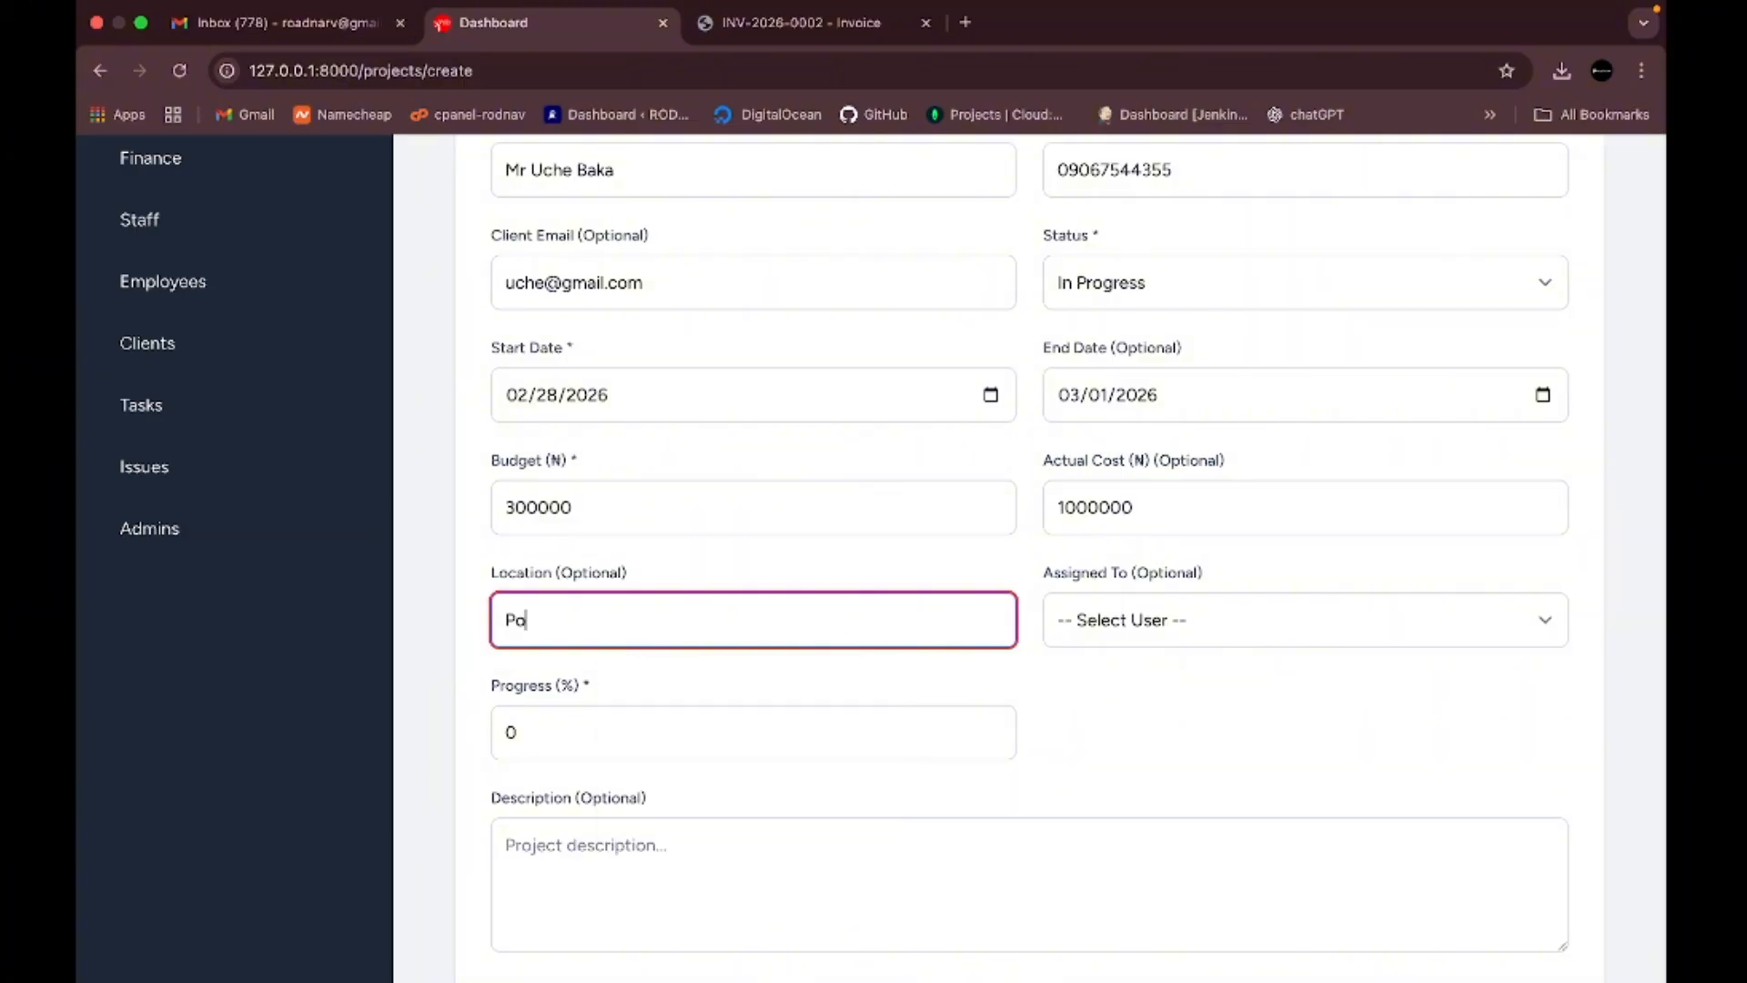
text(rt harcourt)
scroll(1276, 608, down, 2)
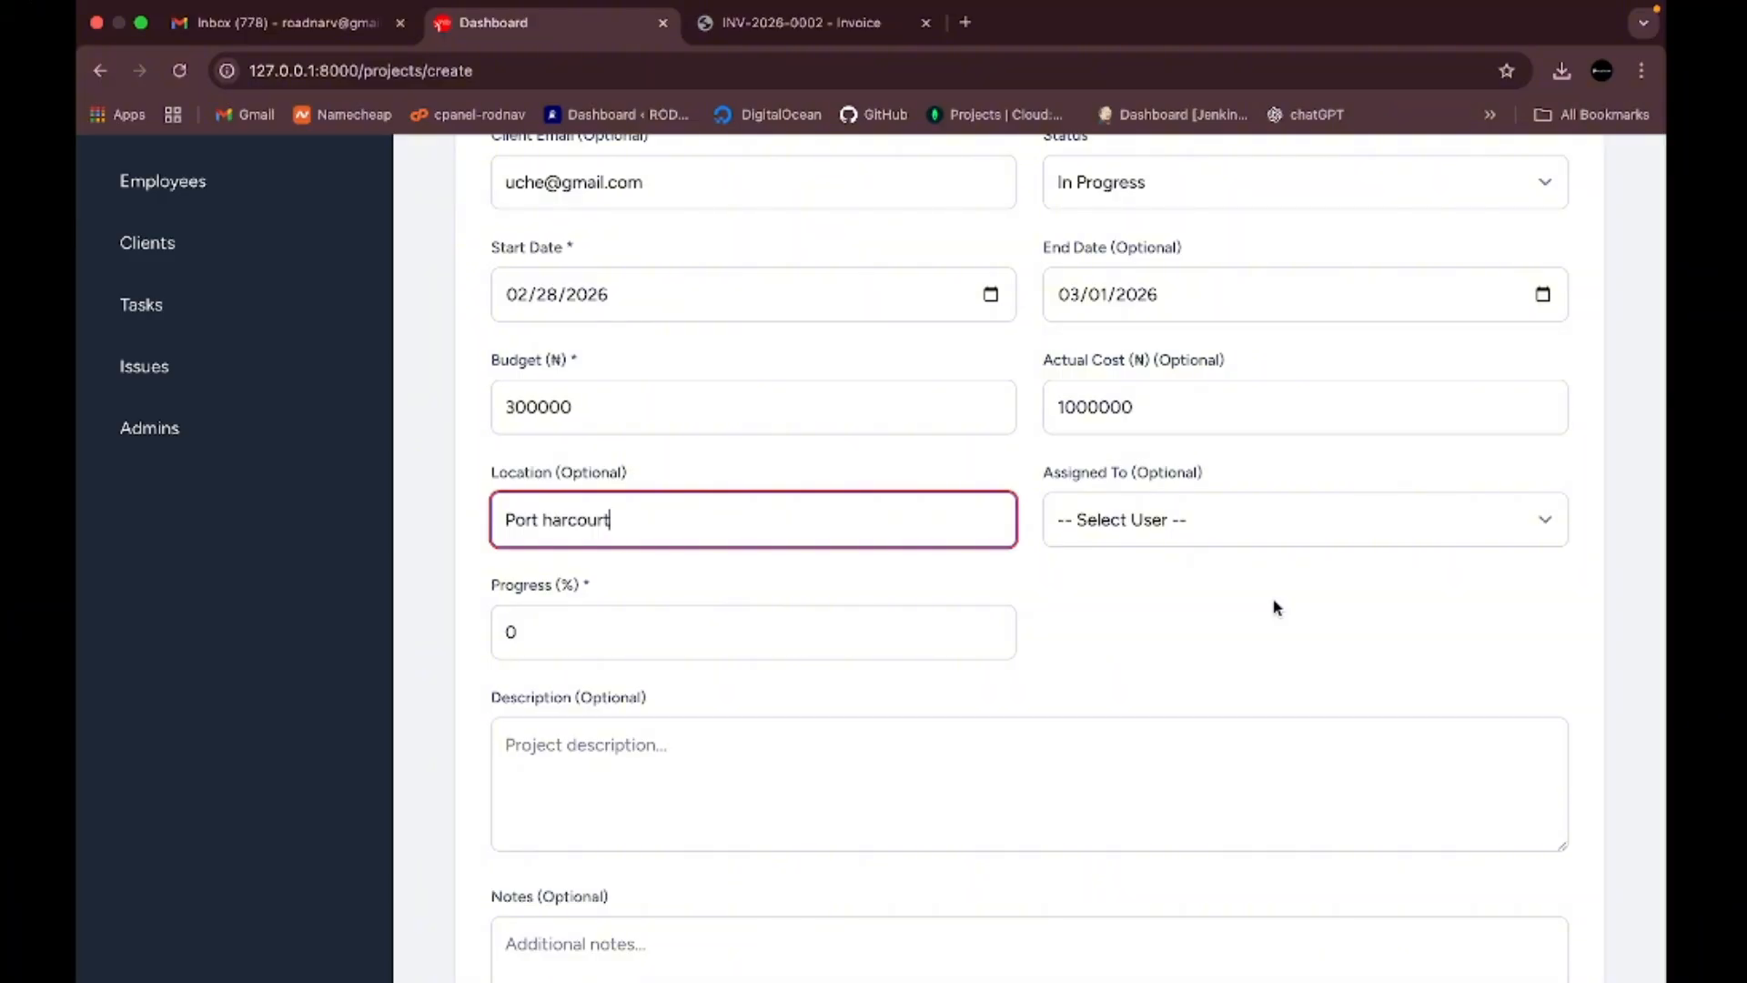
- Leave Assigned To empty and progress at 0%, checking the Description and Notes fields
click(1311, 523)
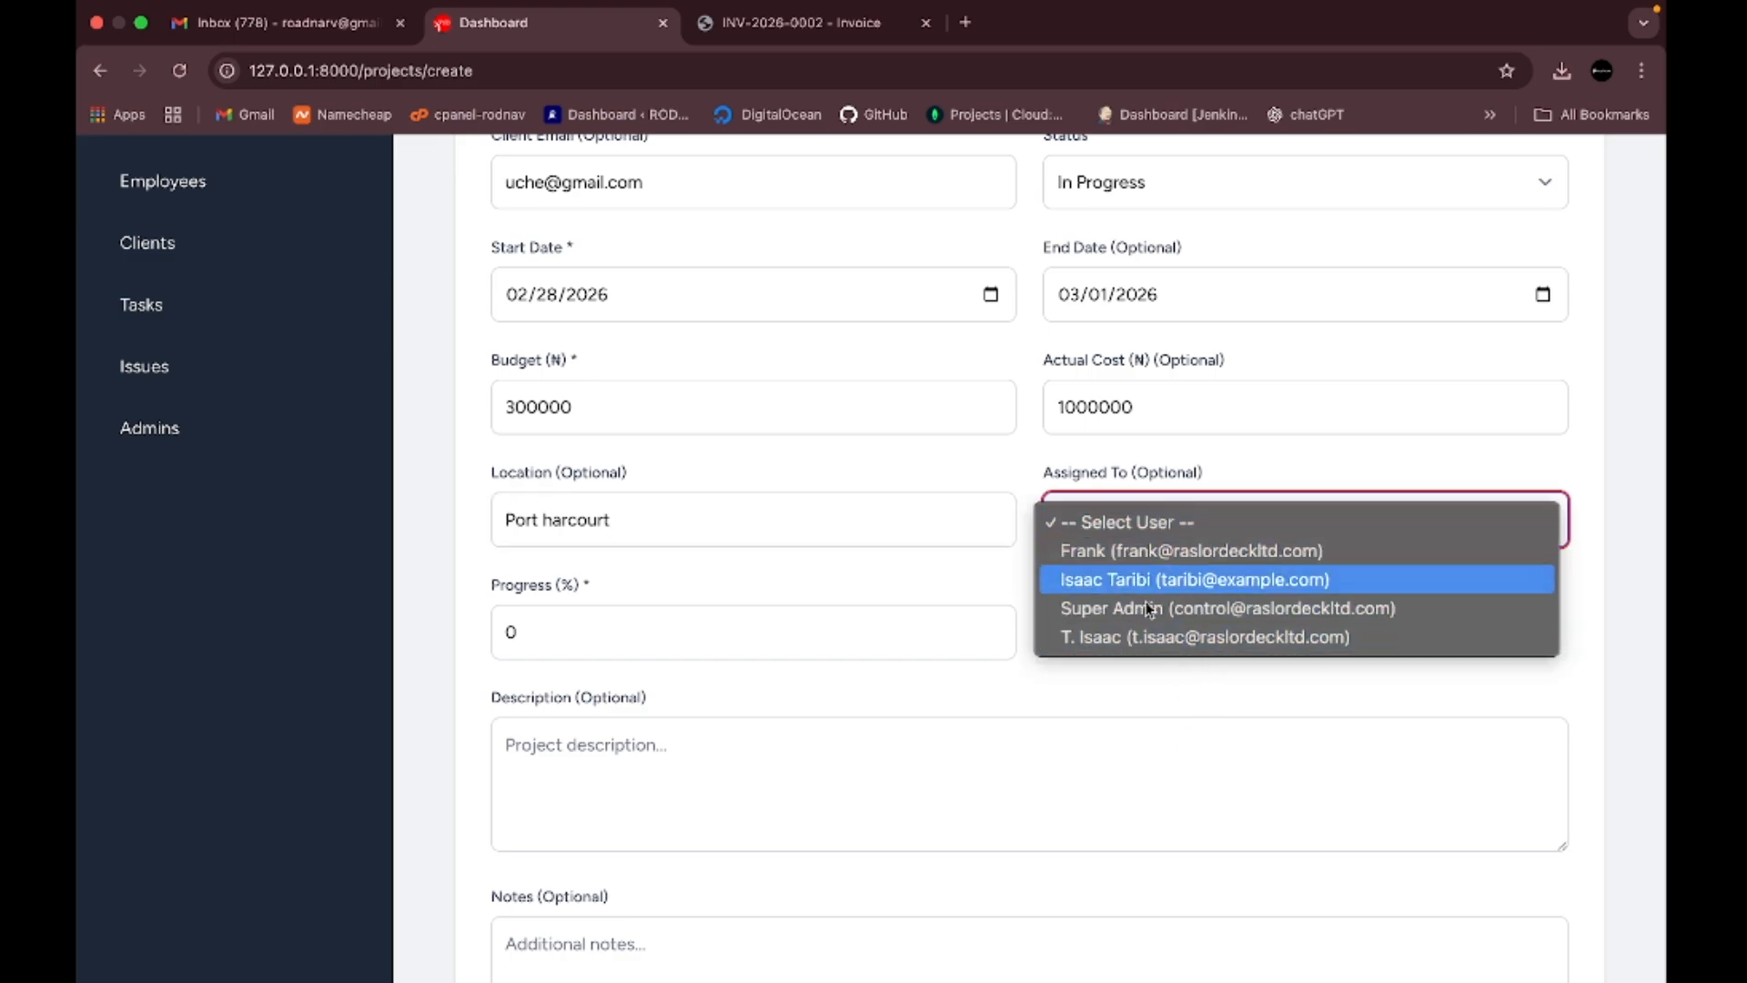
click(1294, 706)
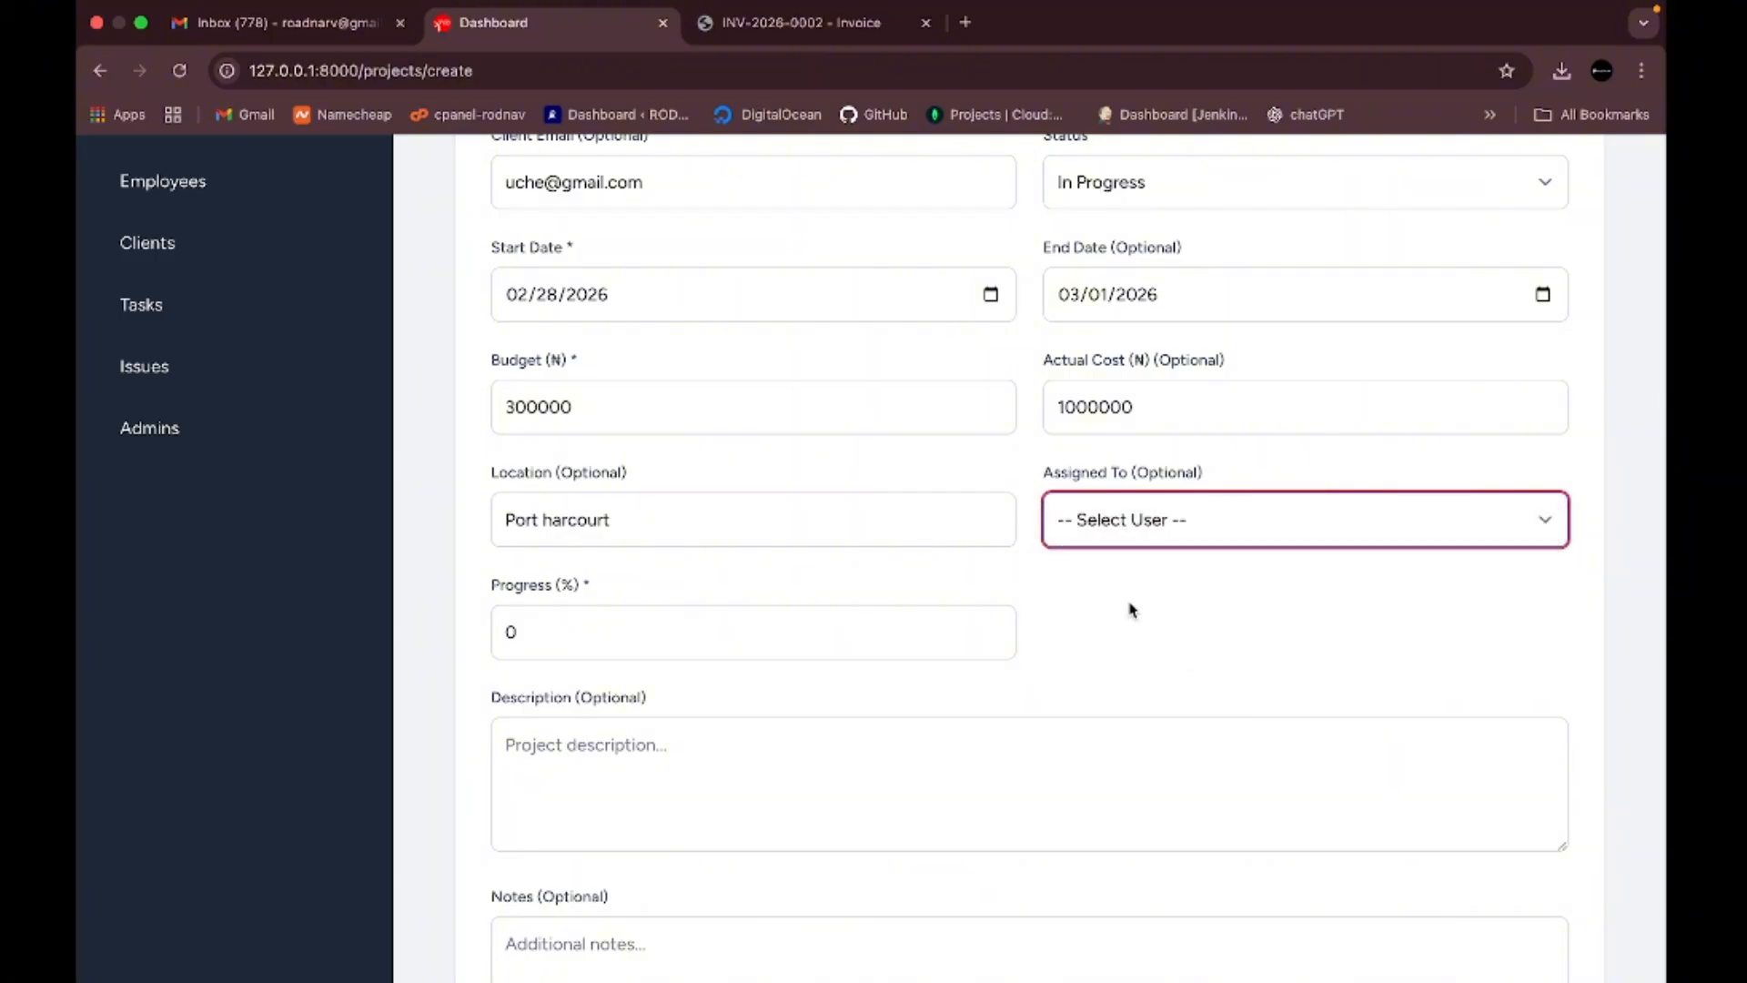
scroll(1132, 609, up, 3)
scroll(1132, 609, down, 4)
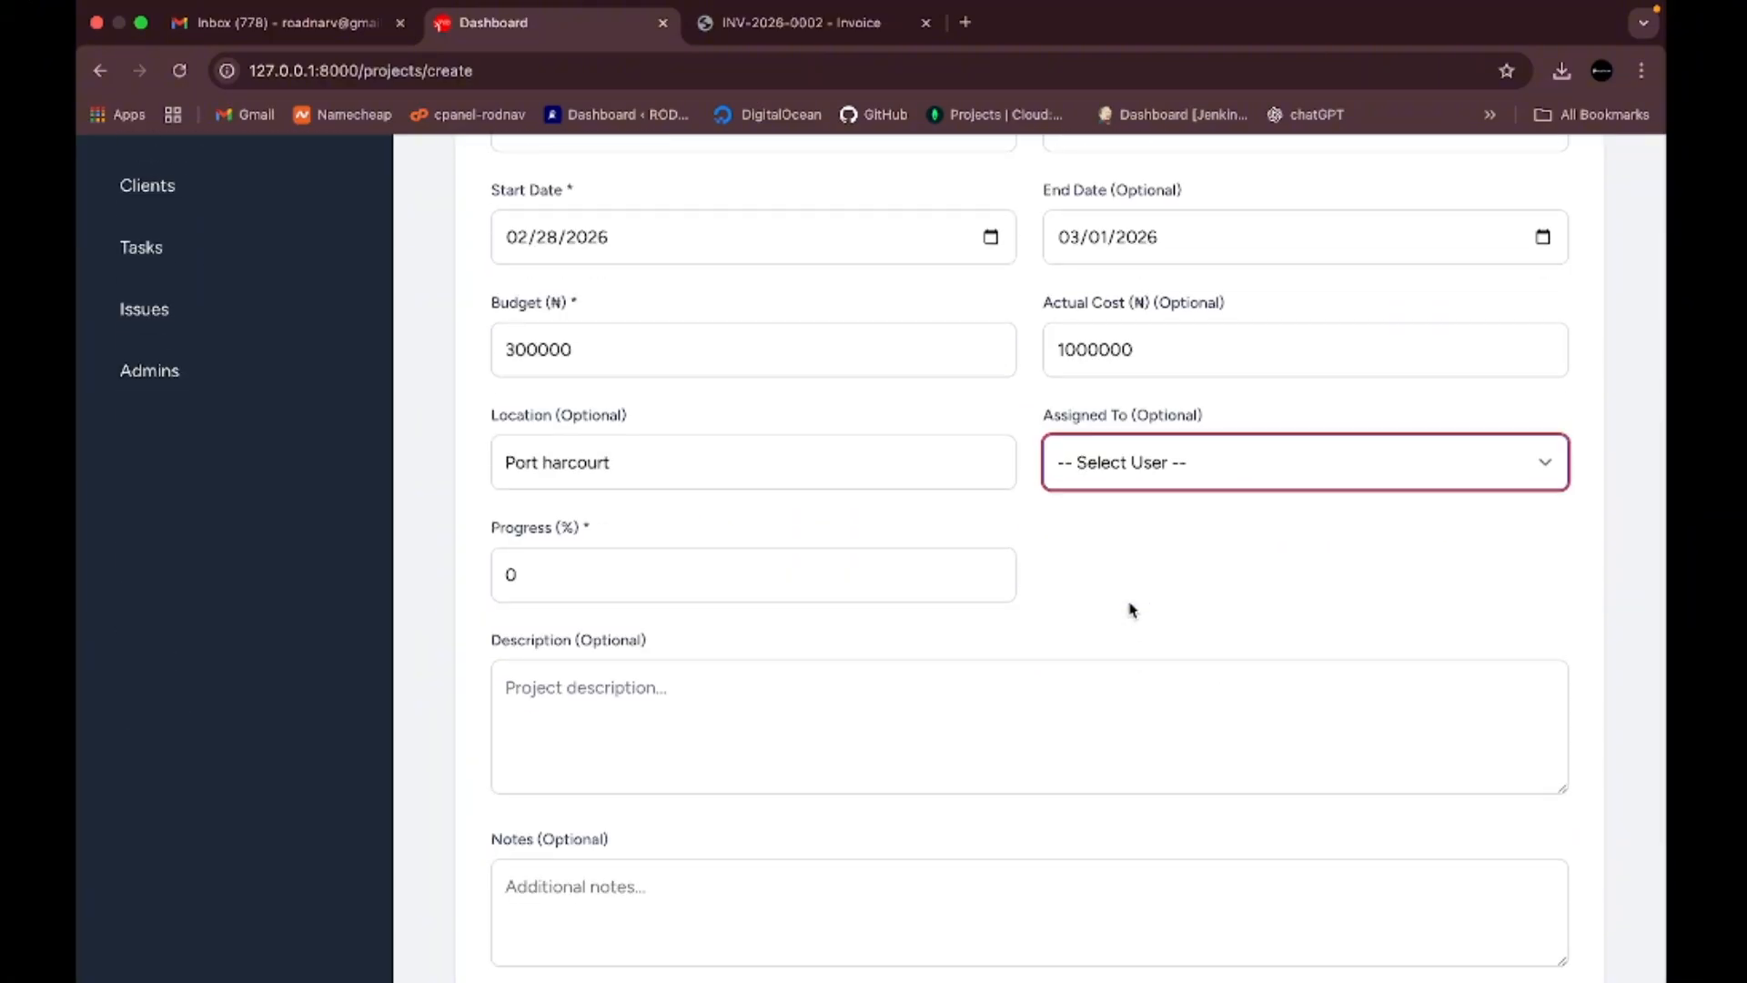
click(662, 590)
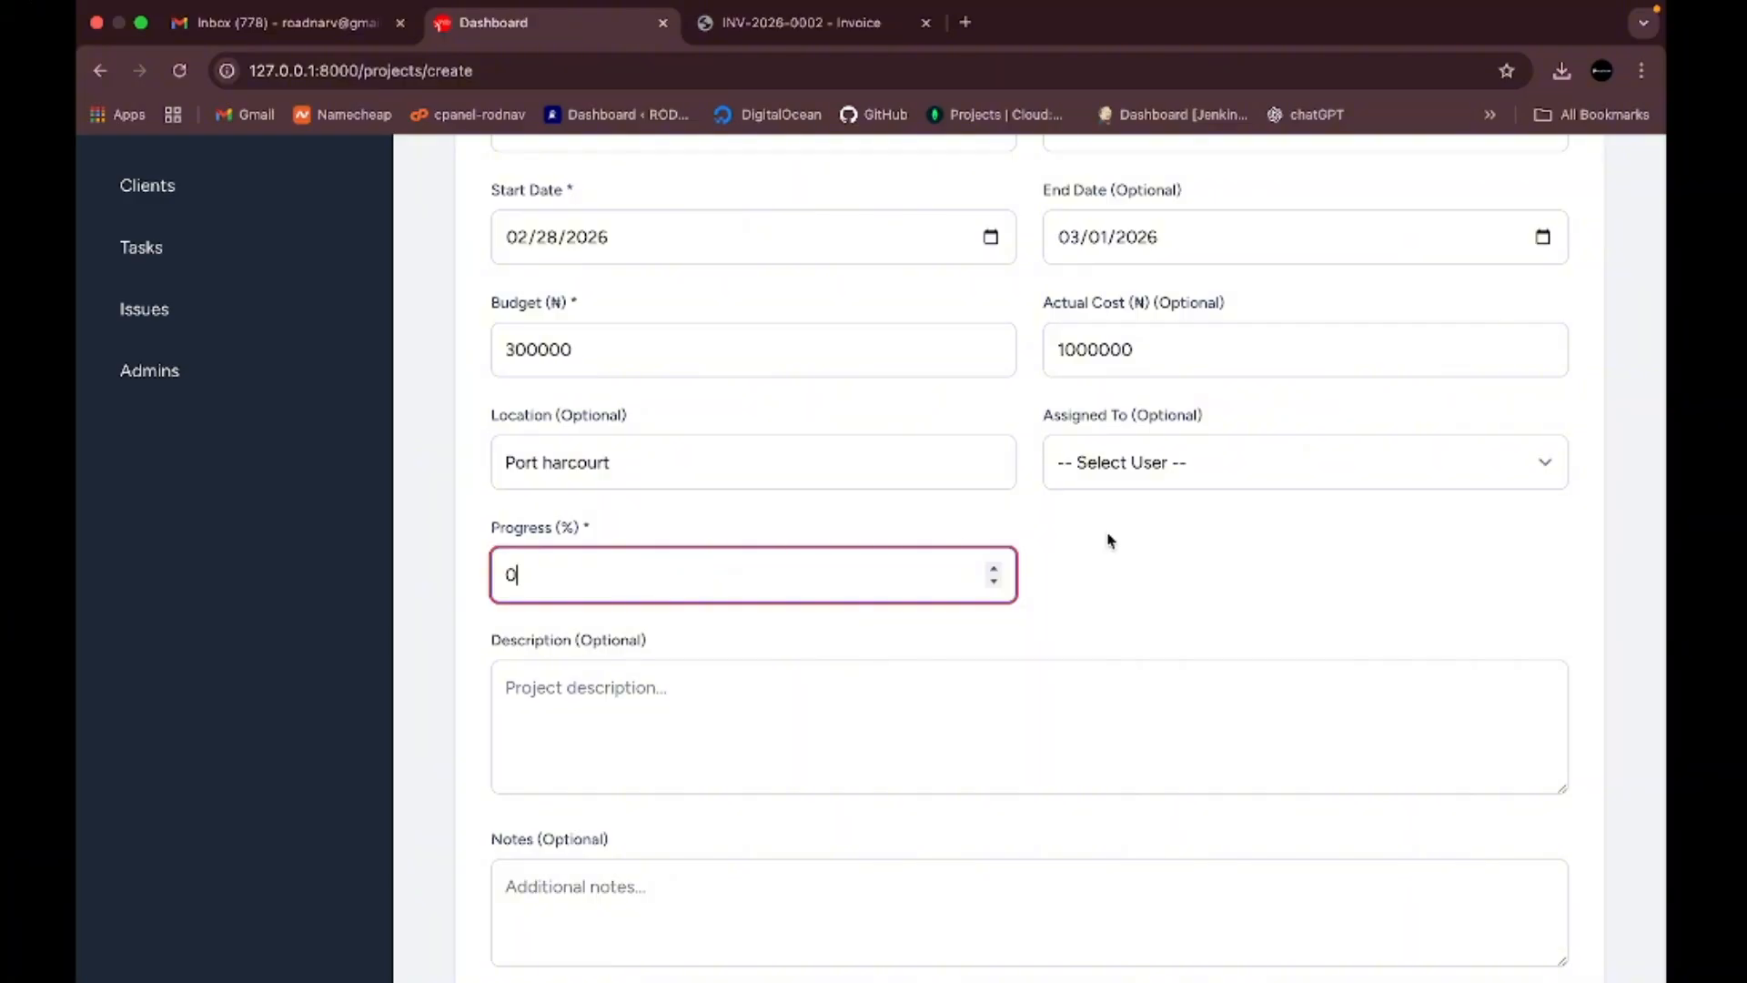
click(1219, 588)
click(852, 697)
scroll(852, 697, down, 5)
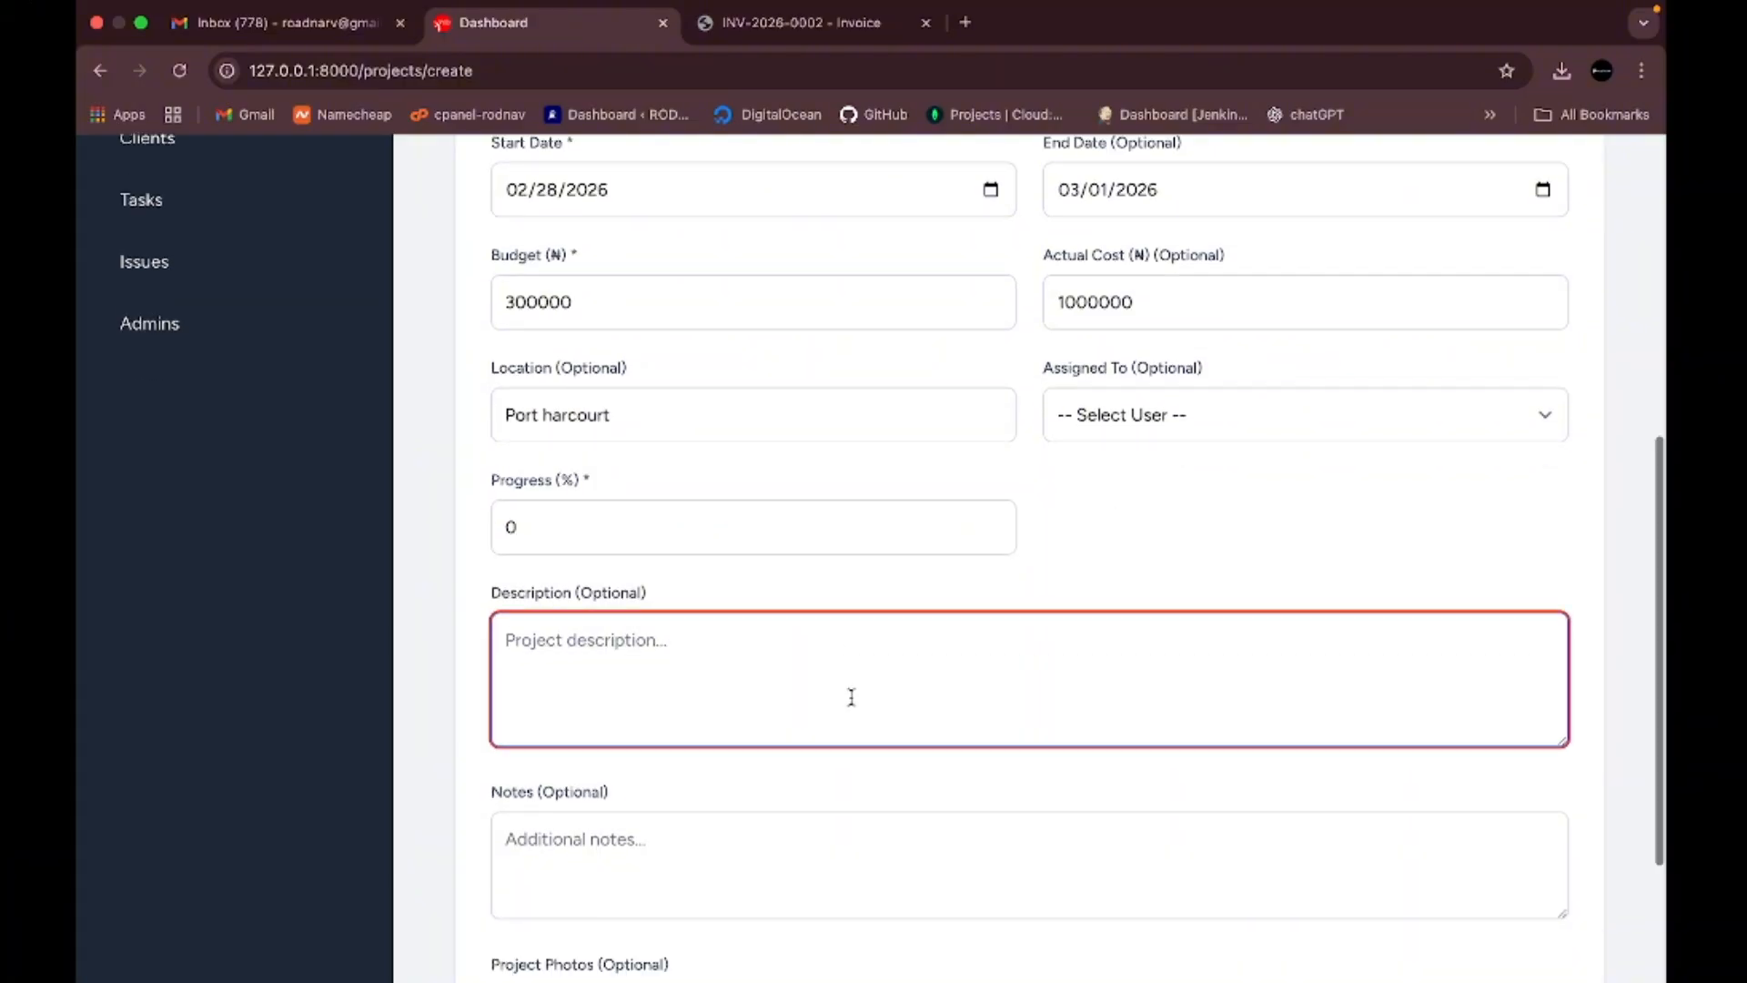
click(729, 587)
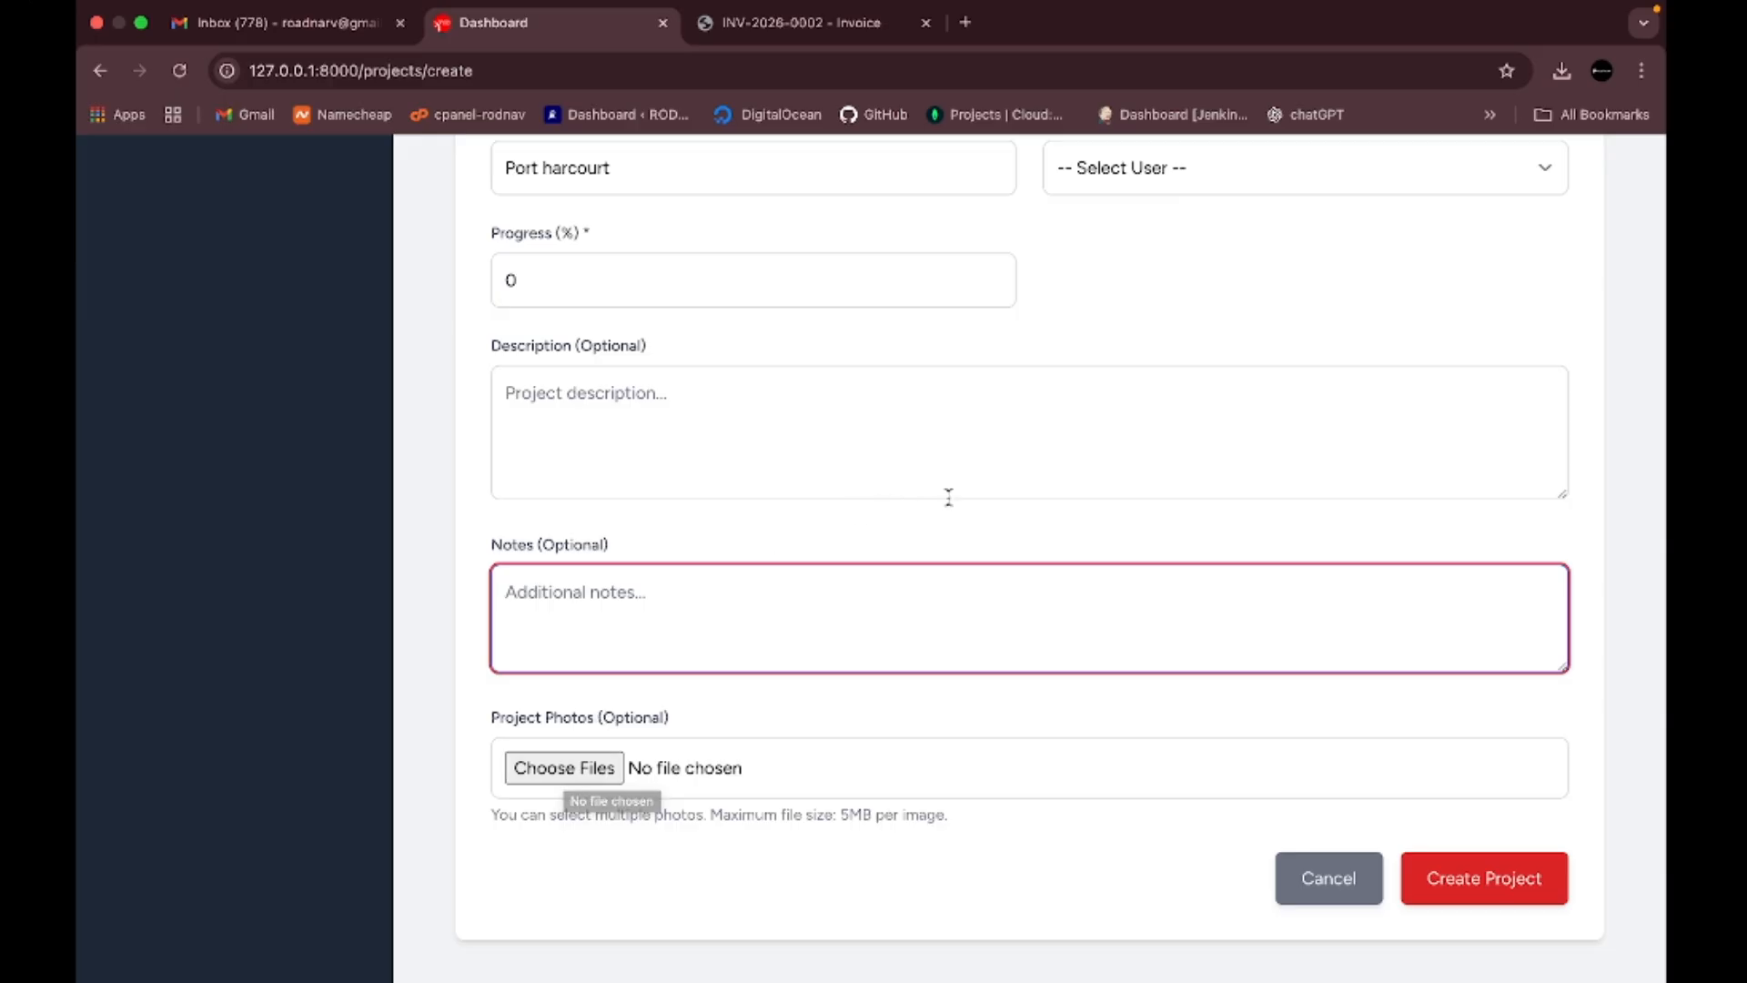
scroll(947, 509, up, 10)
scroll(946, 509, down, 10)
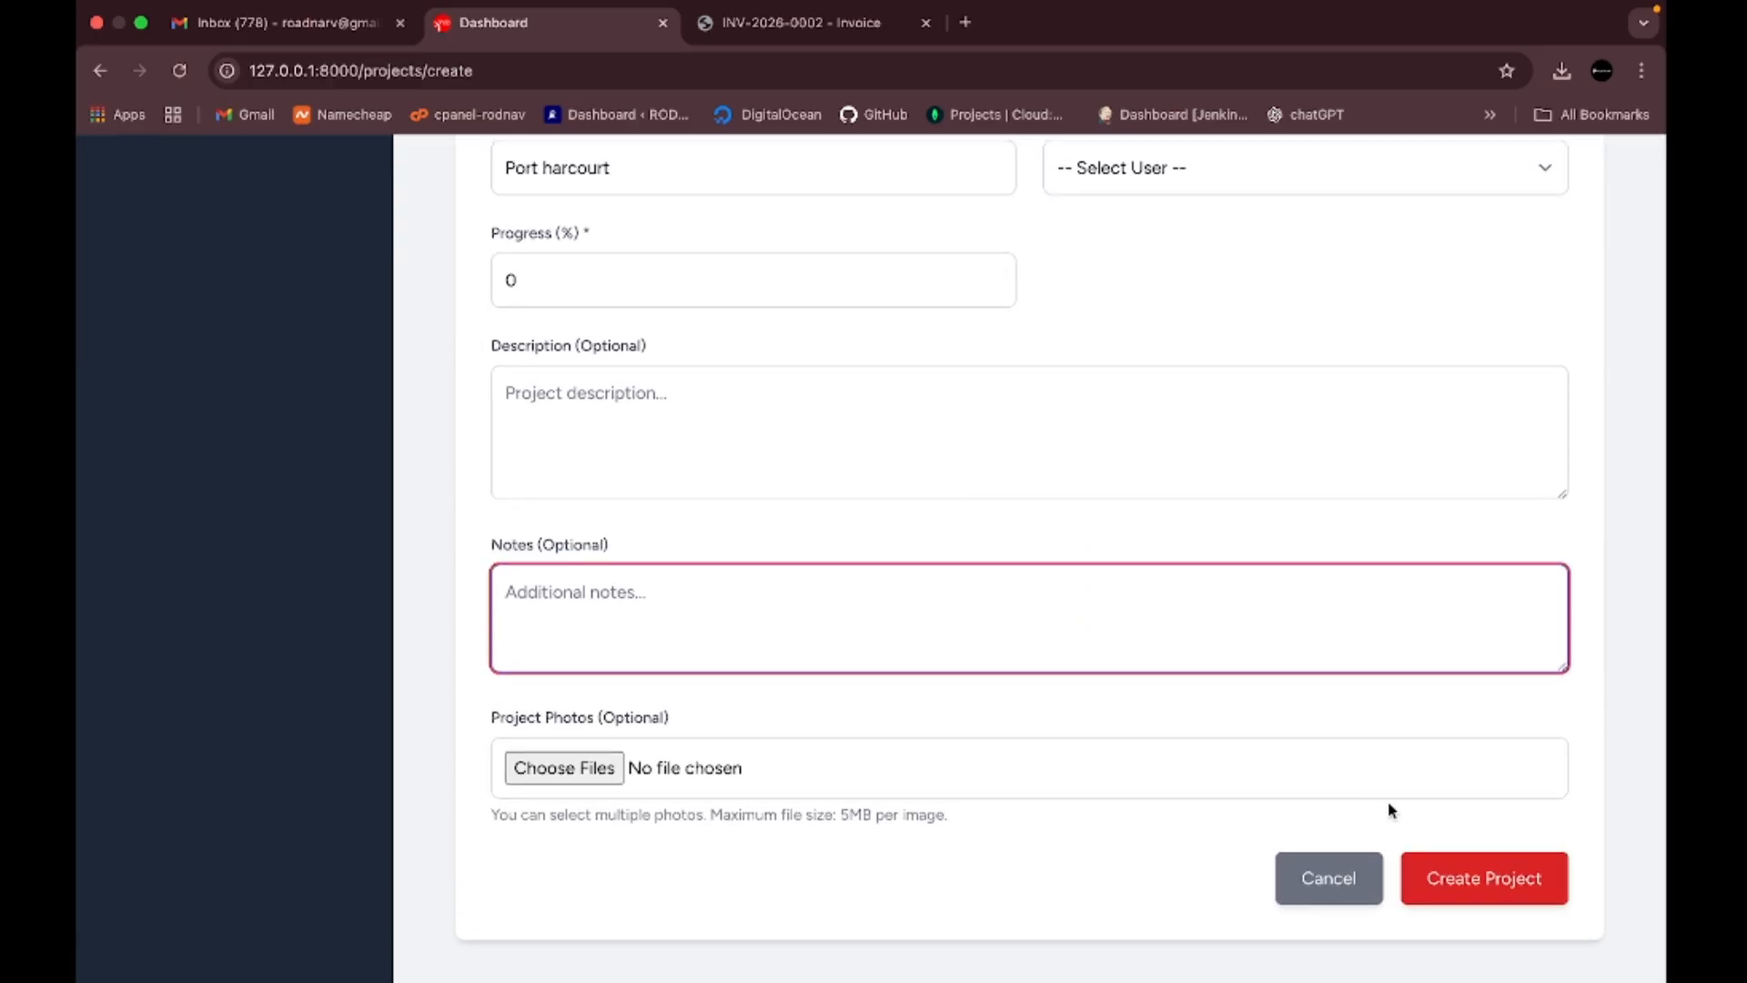
- Create the solar panel installation project, then go to the Inventory item list
click(1482, 881)
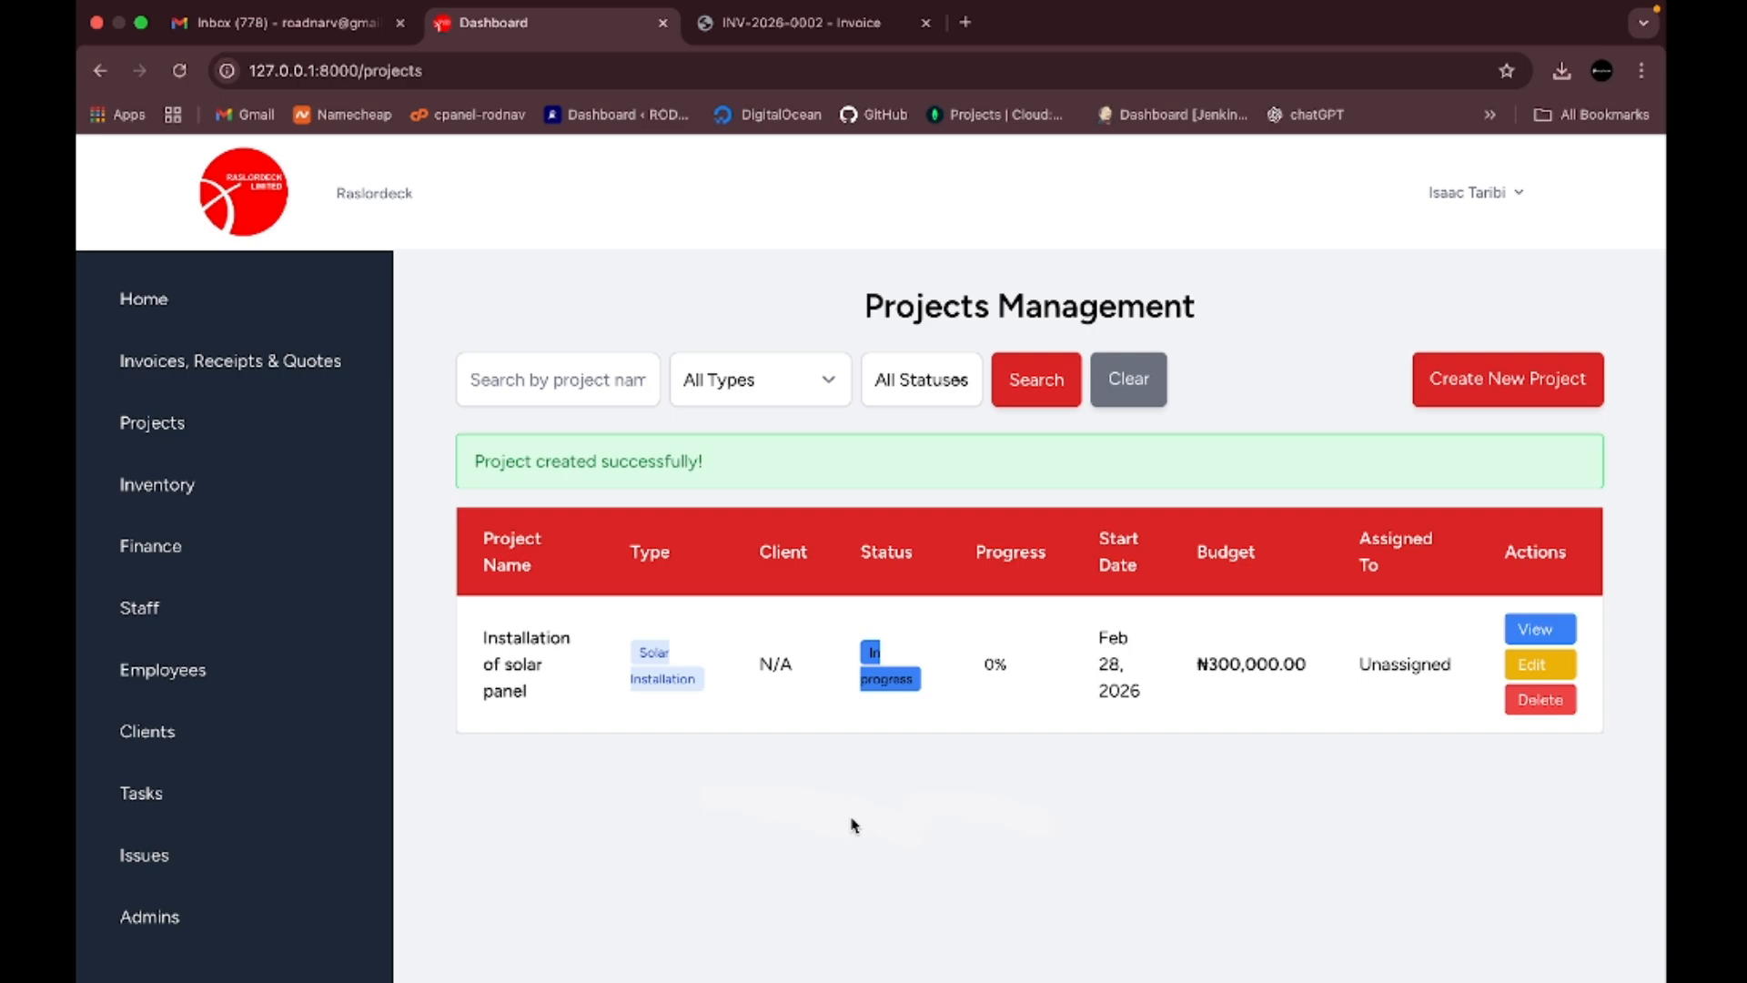
click(184, 491)
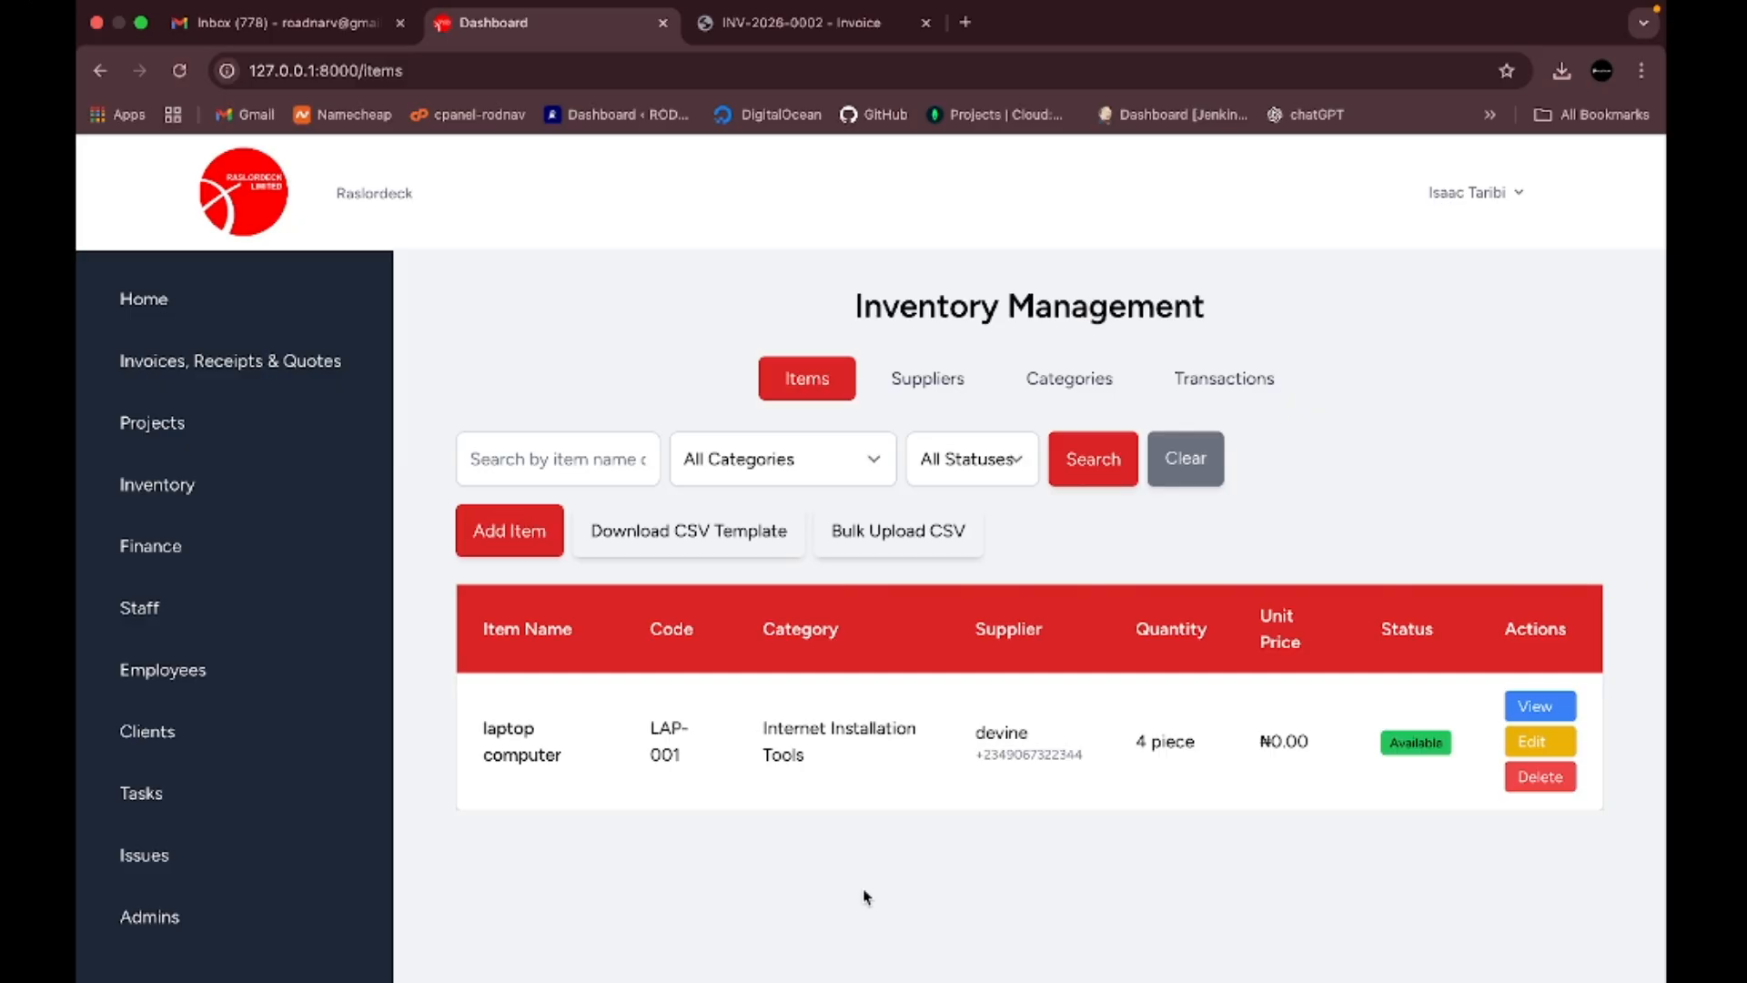
- Begin a new inventory item named Table, leaving the item code blank
click(515, 537)
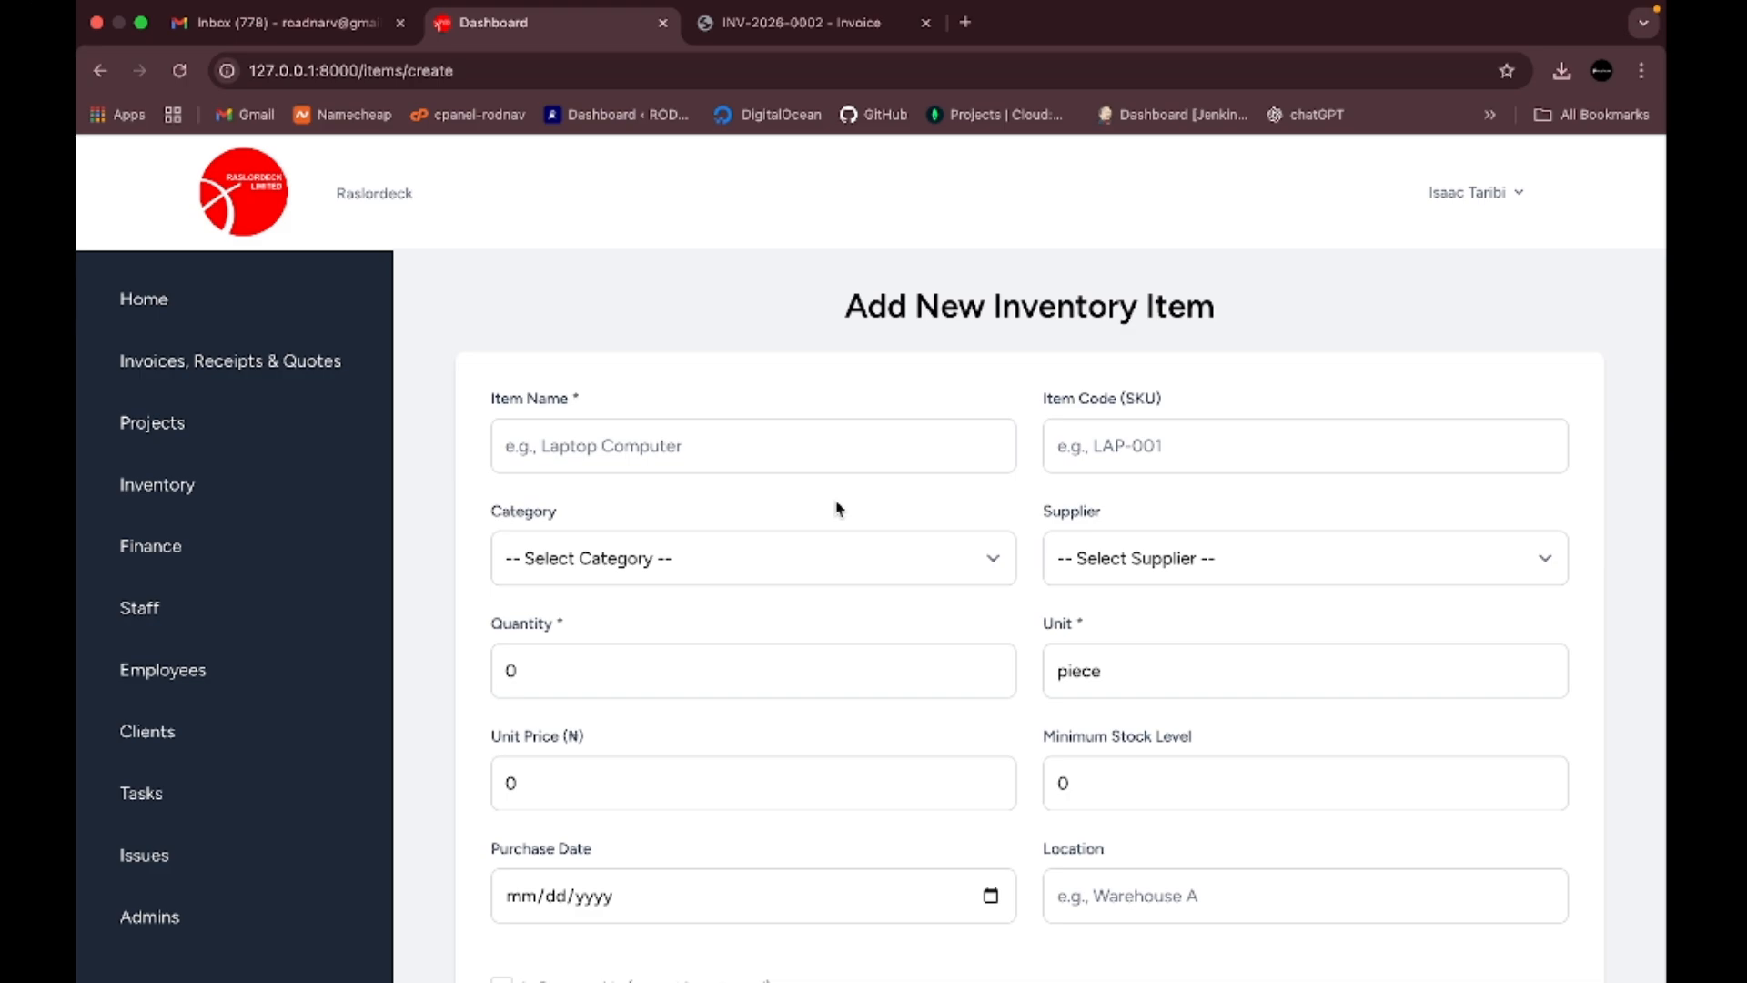
click(702, 441)
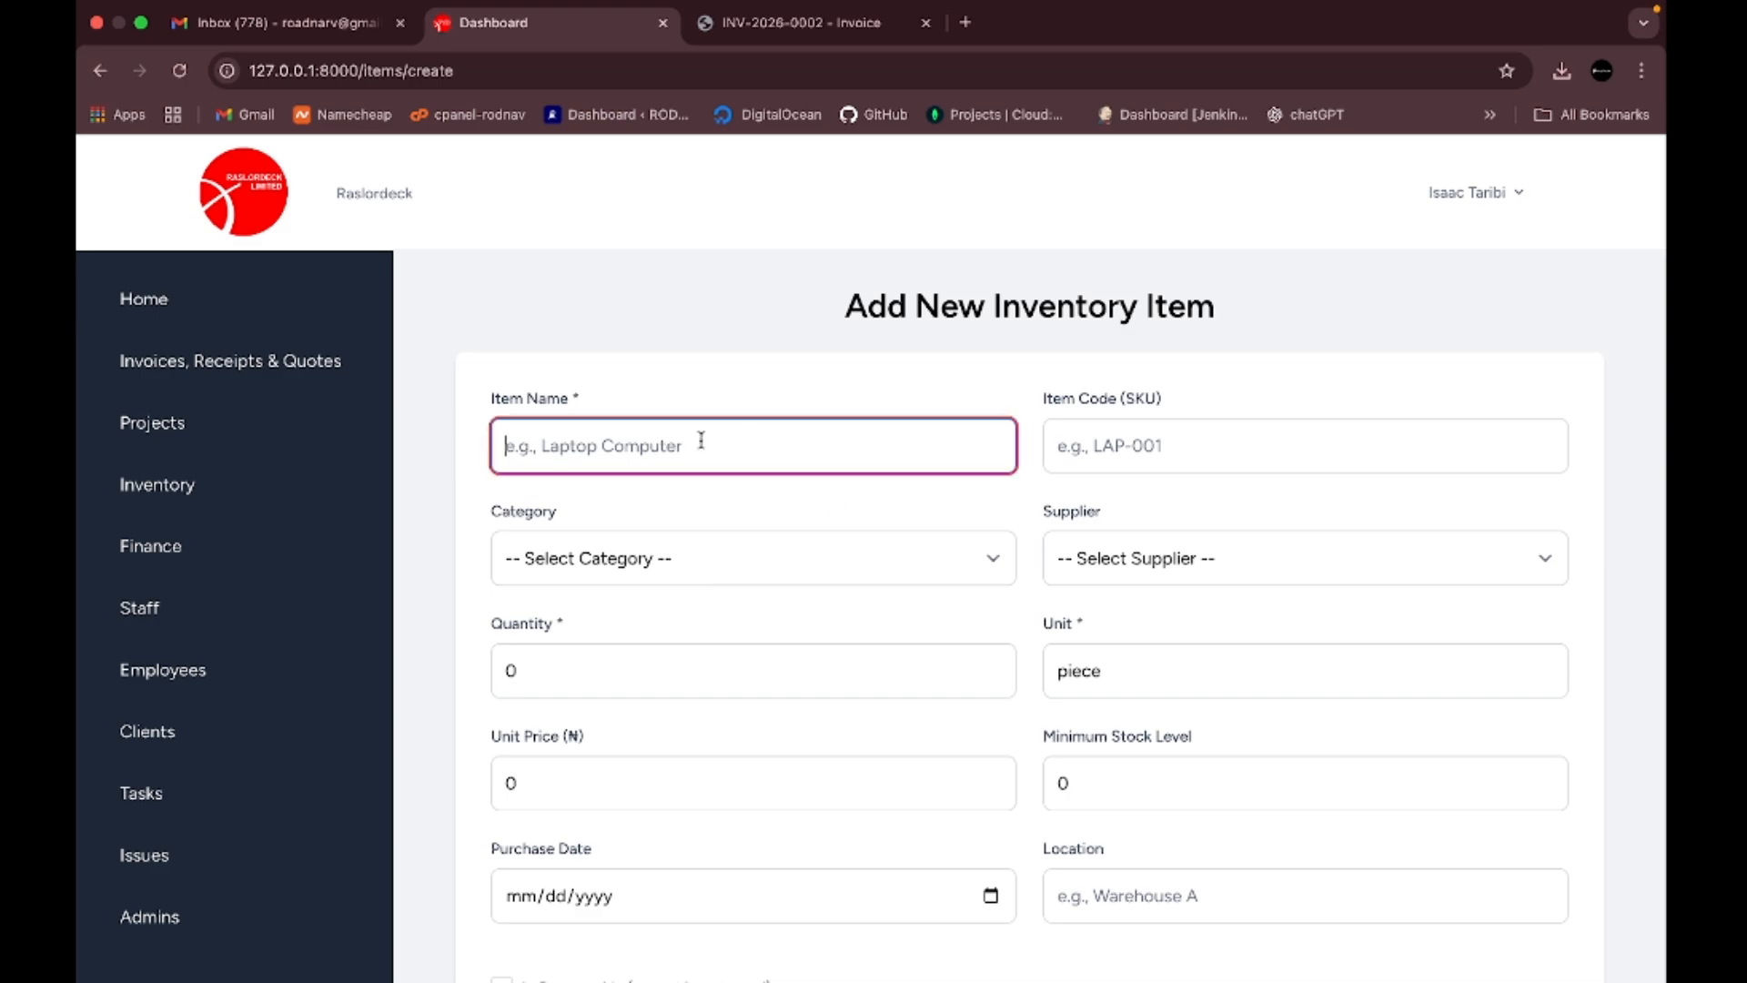
text(T)
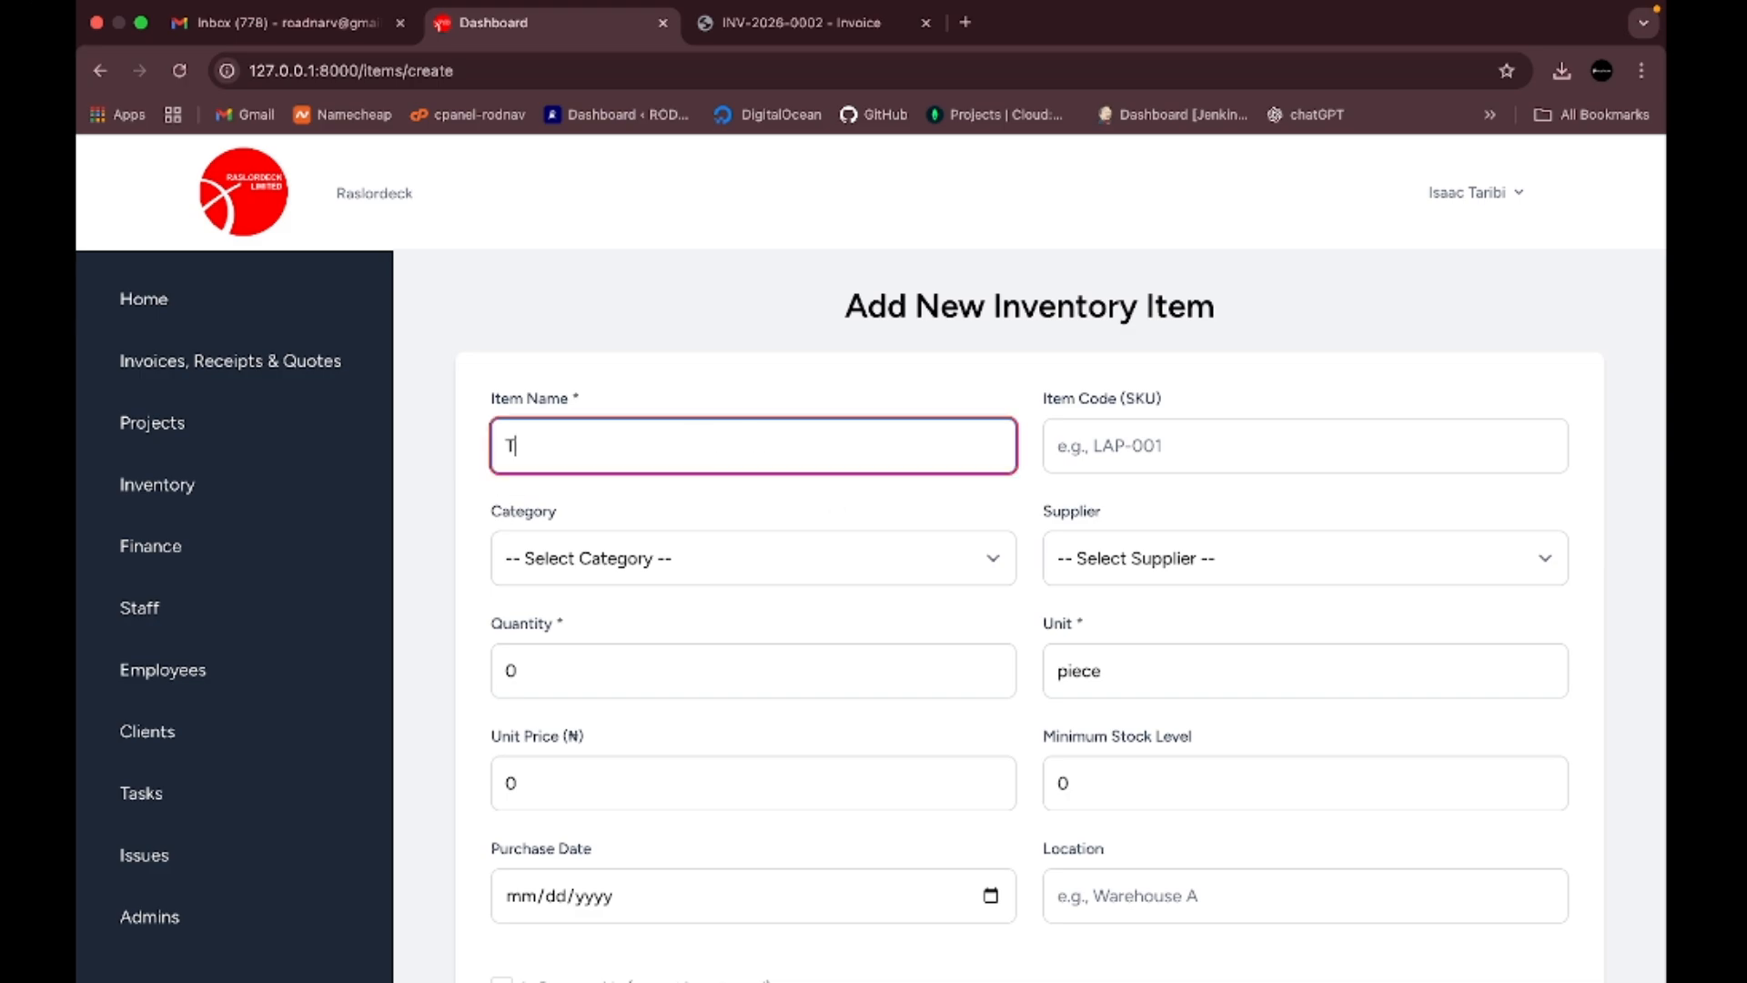
text(able)
click(1164, 448)
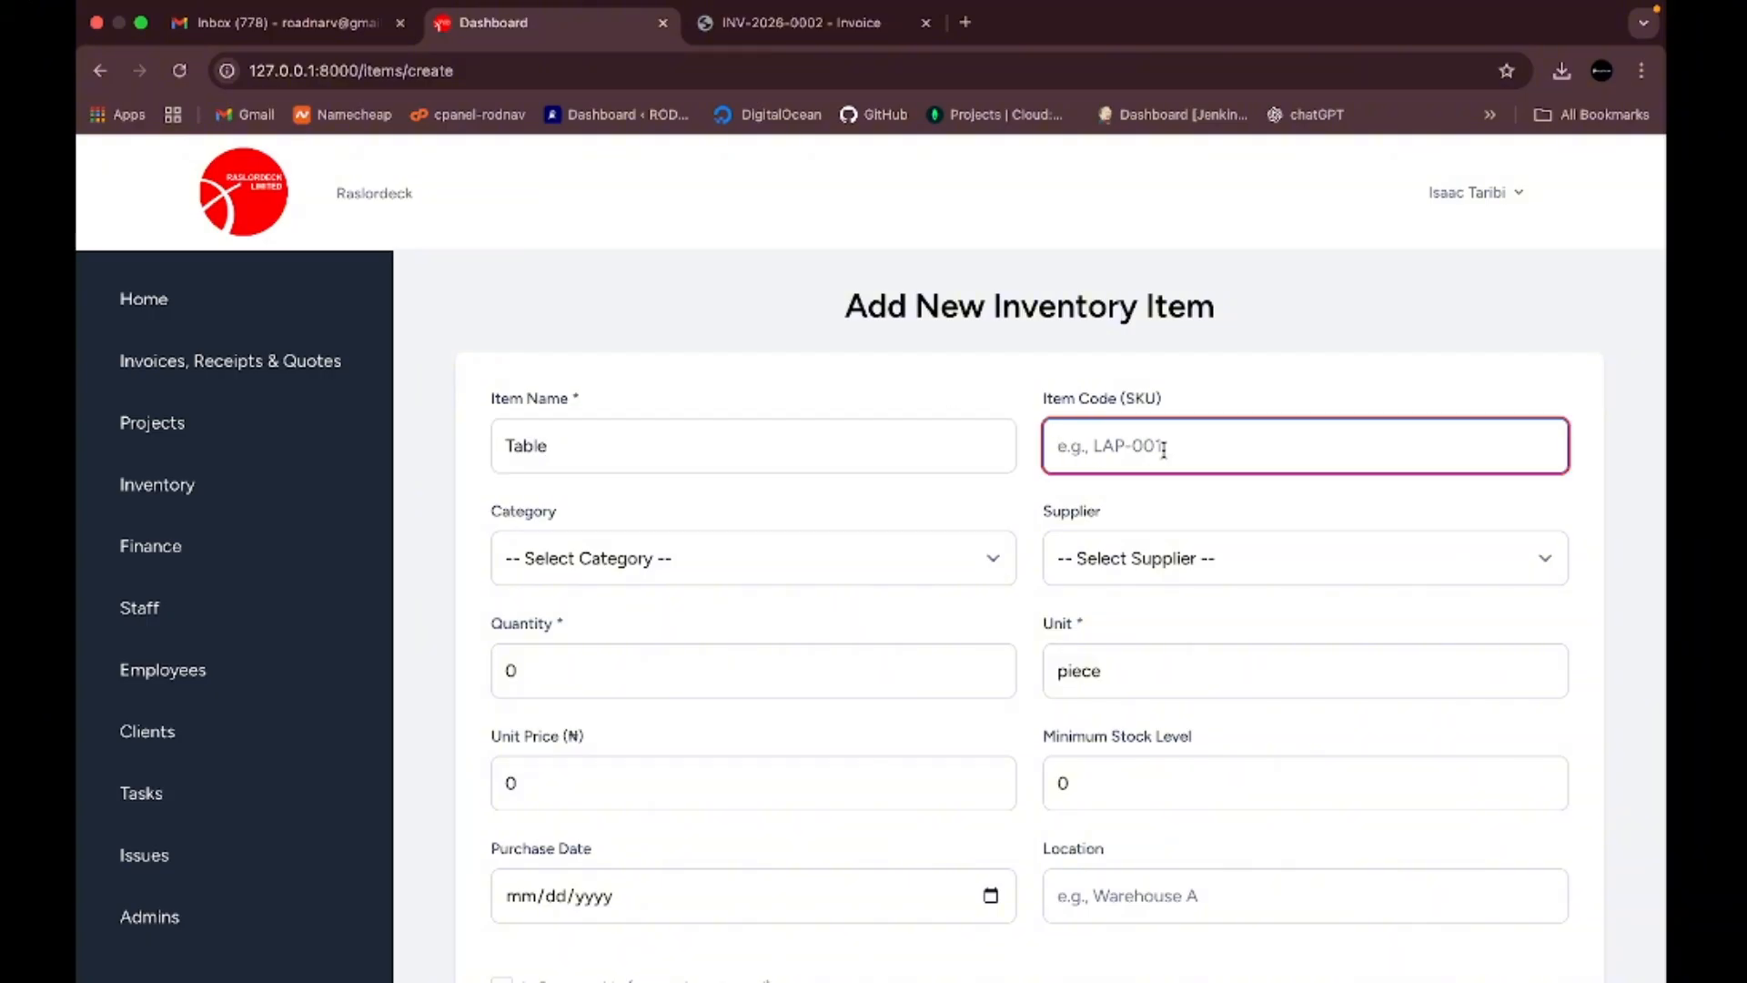
click(844, 504)
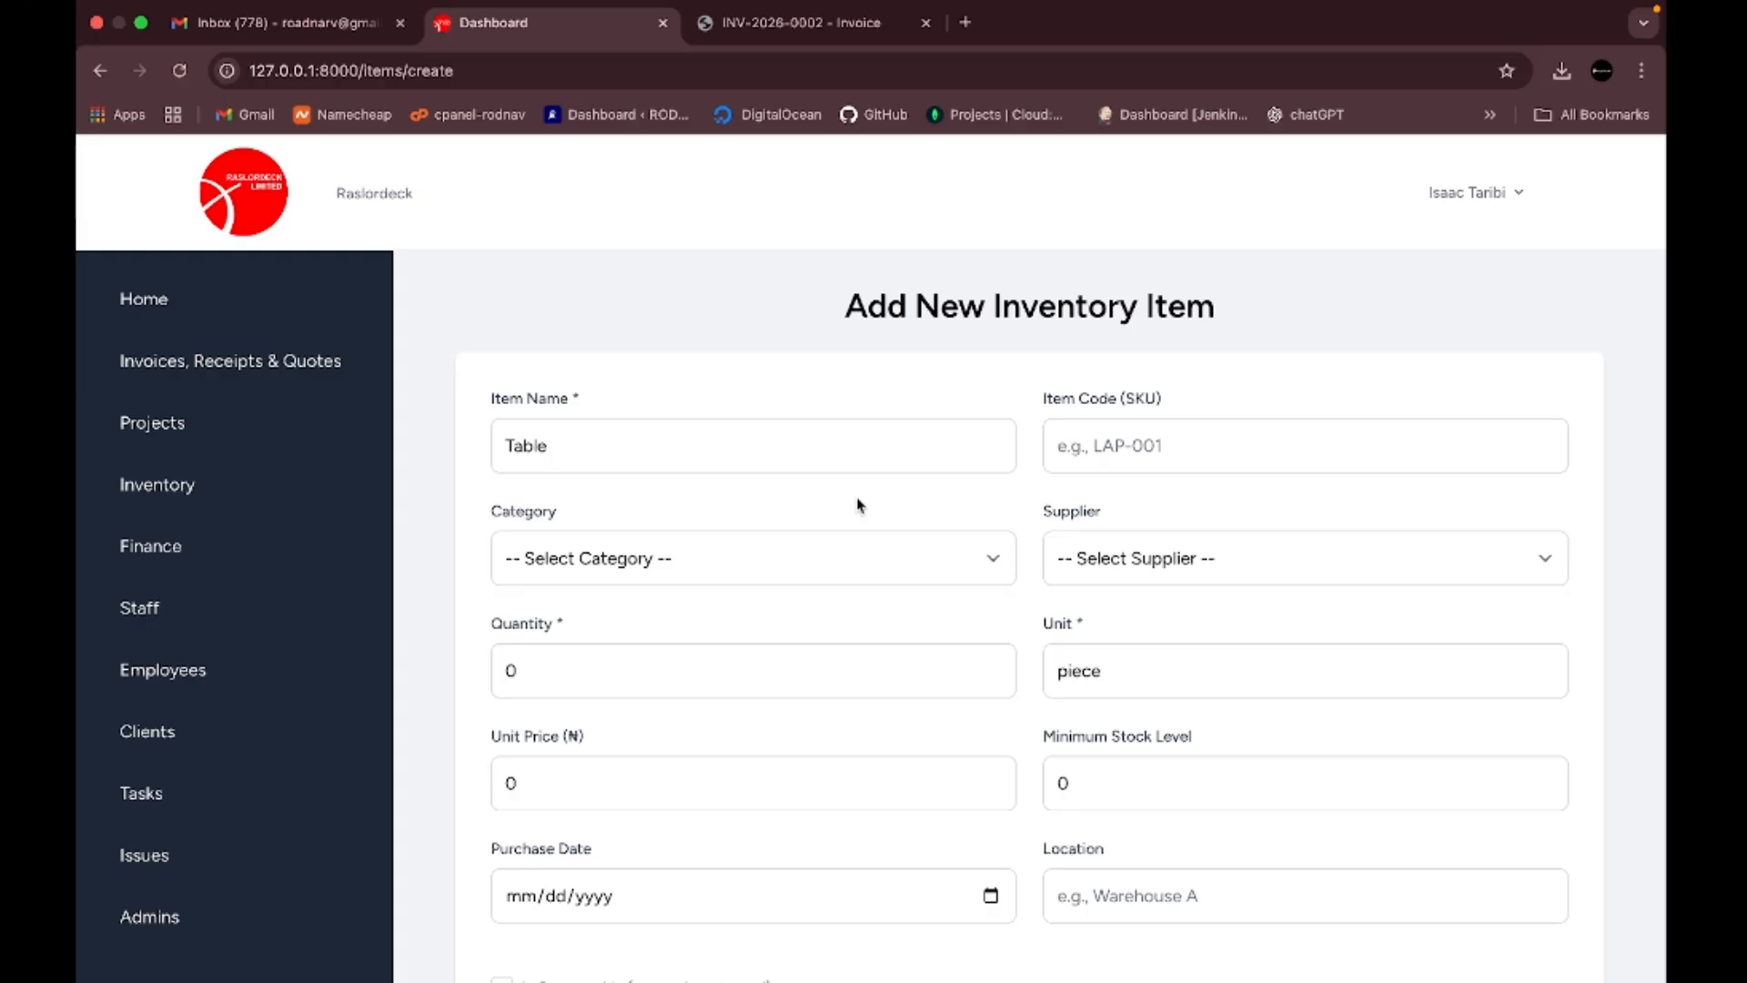
click(987, 557)
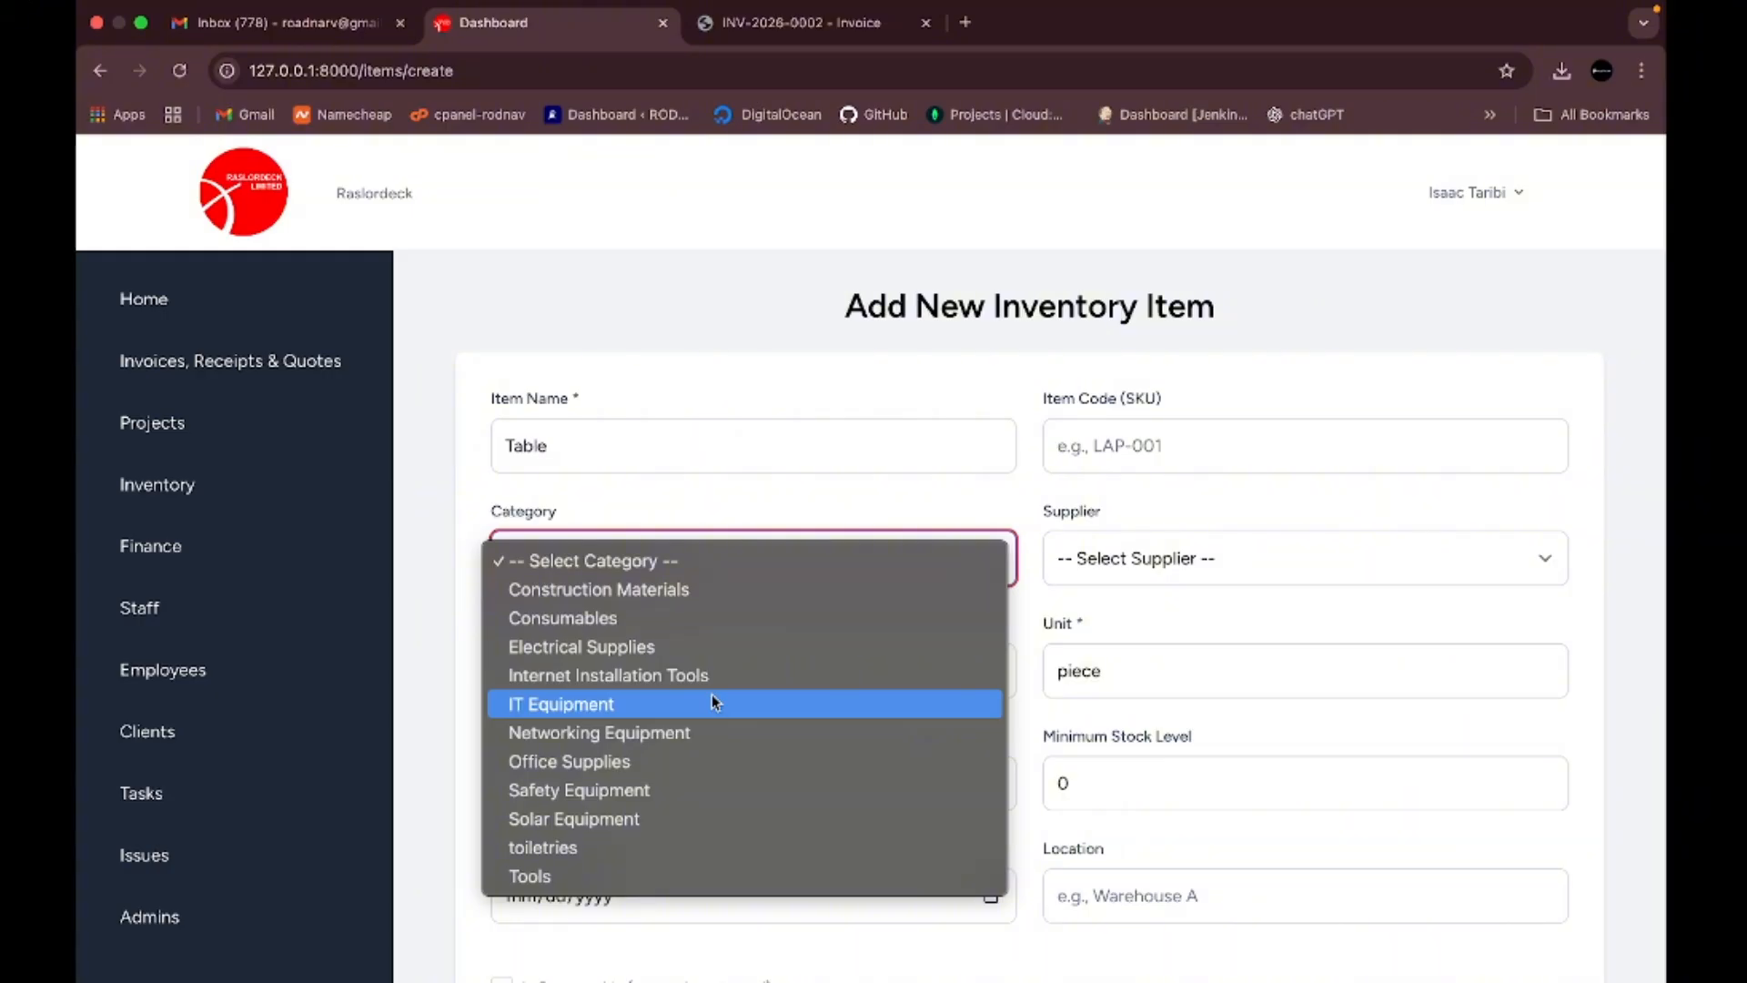
- Set category Office Supplies, choose the only listed supplier, and quantity 1
click(625, 770)
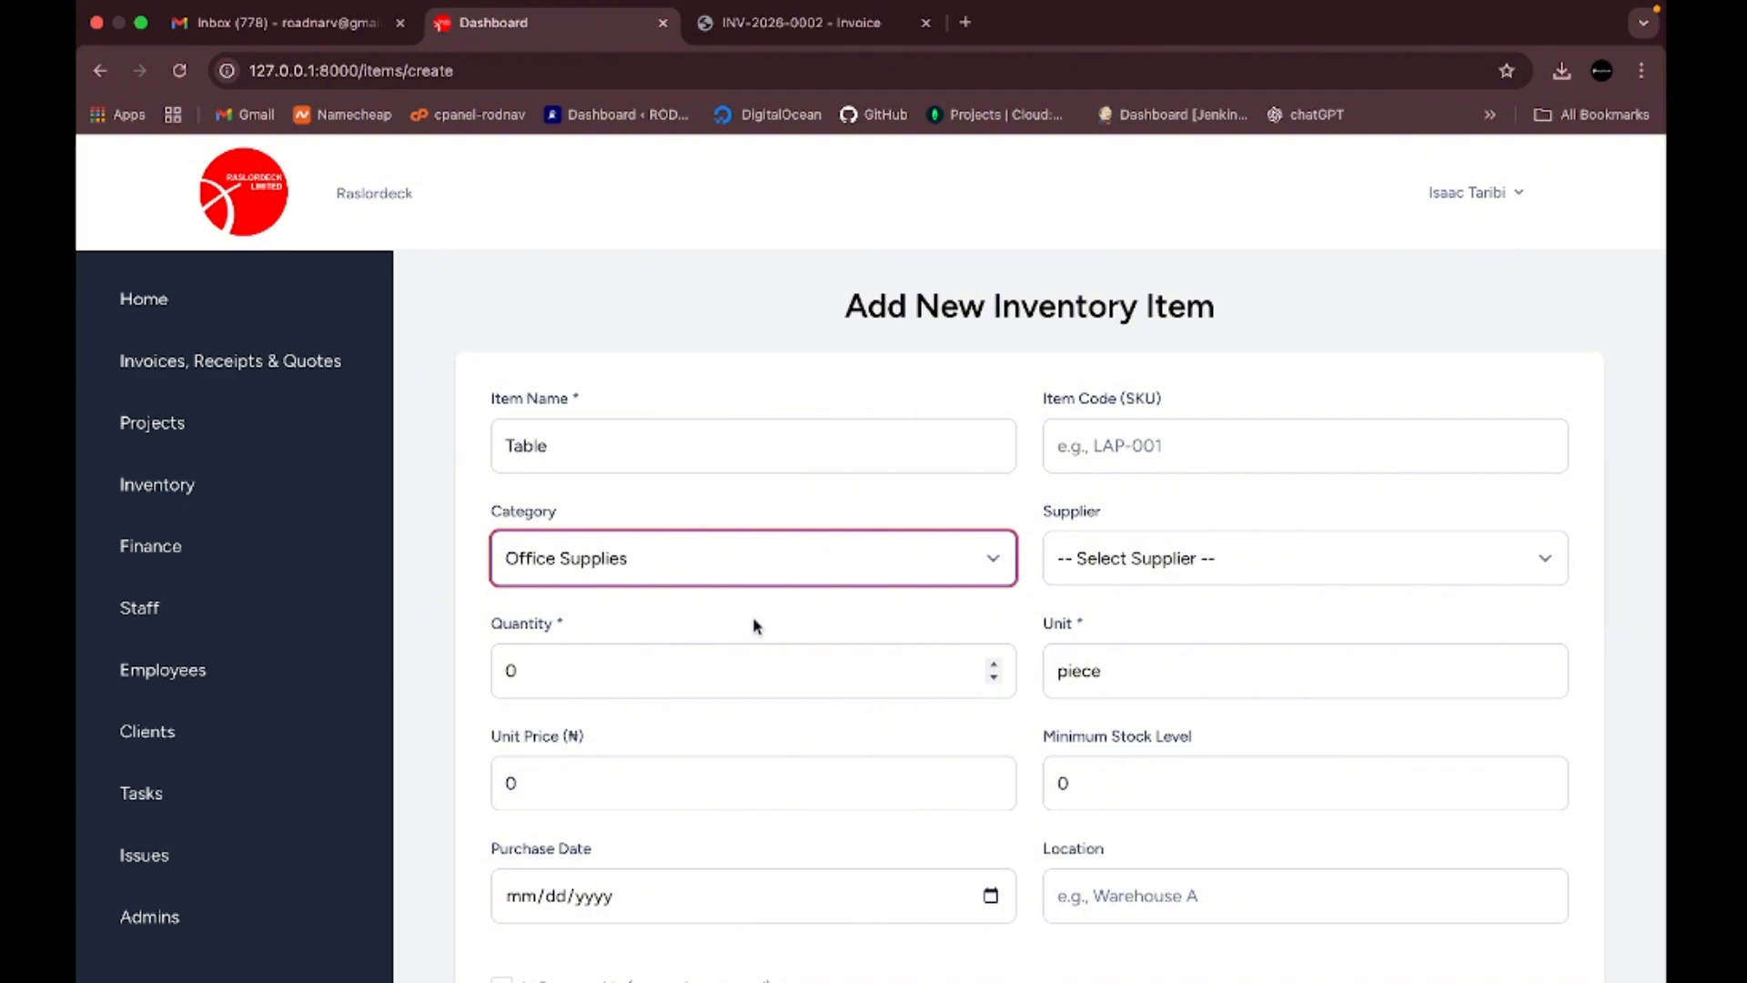
click(1547, 557)
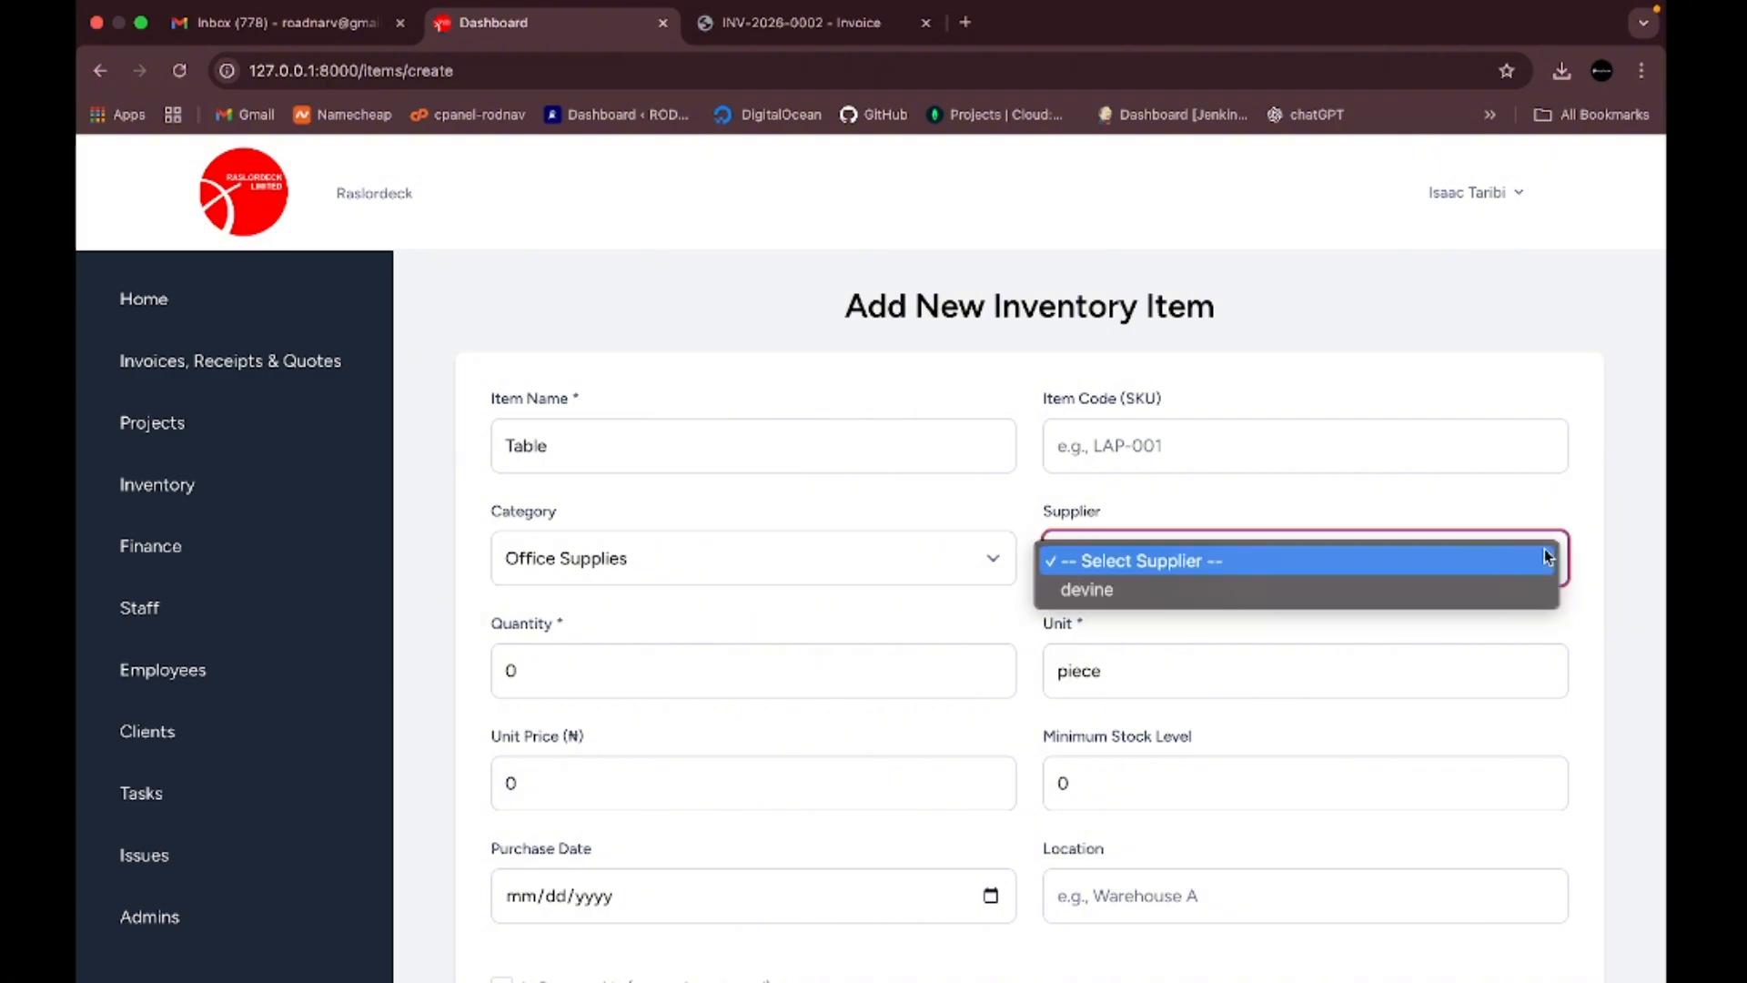
click(1345, 592)
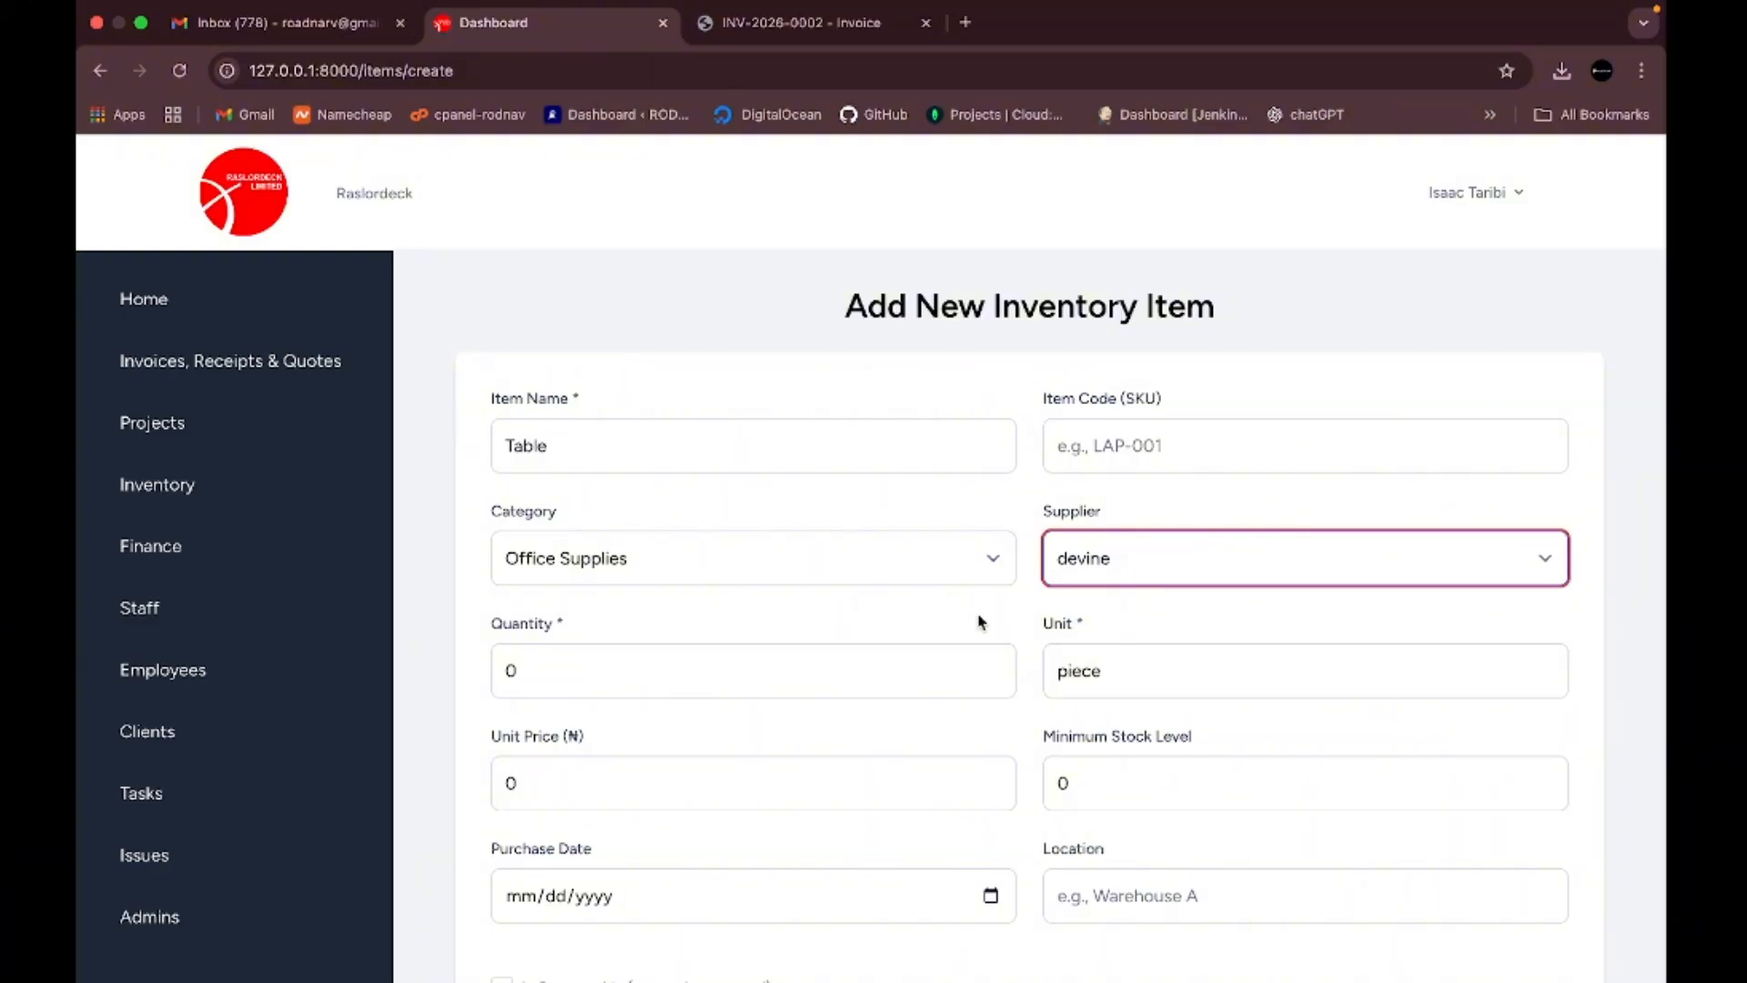
click(769, 665)
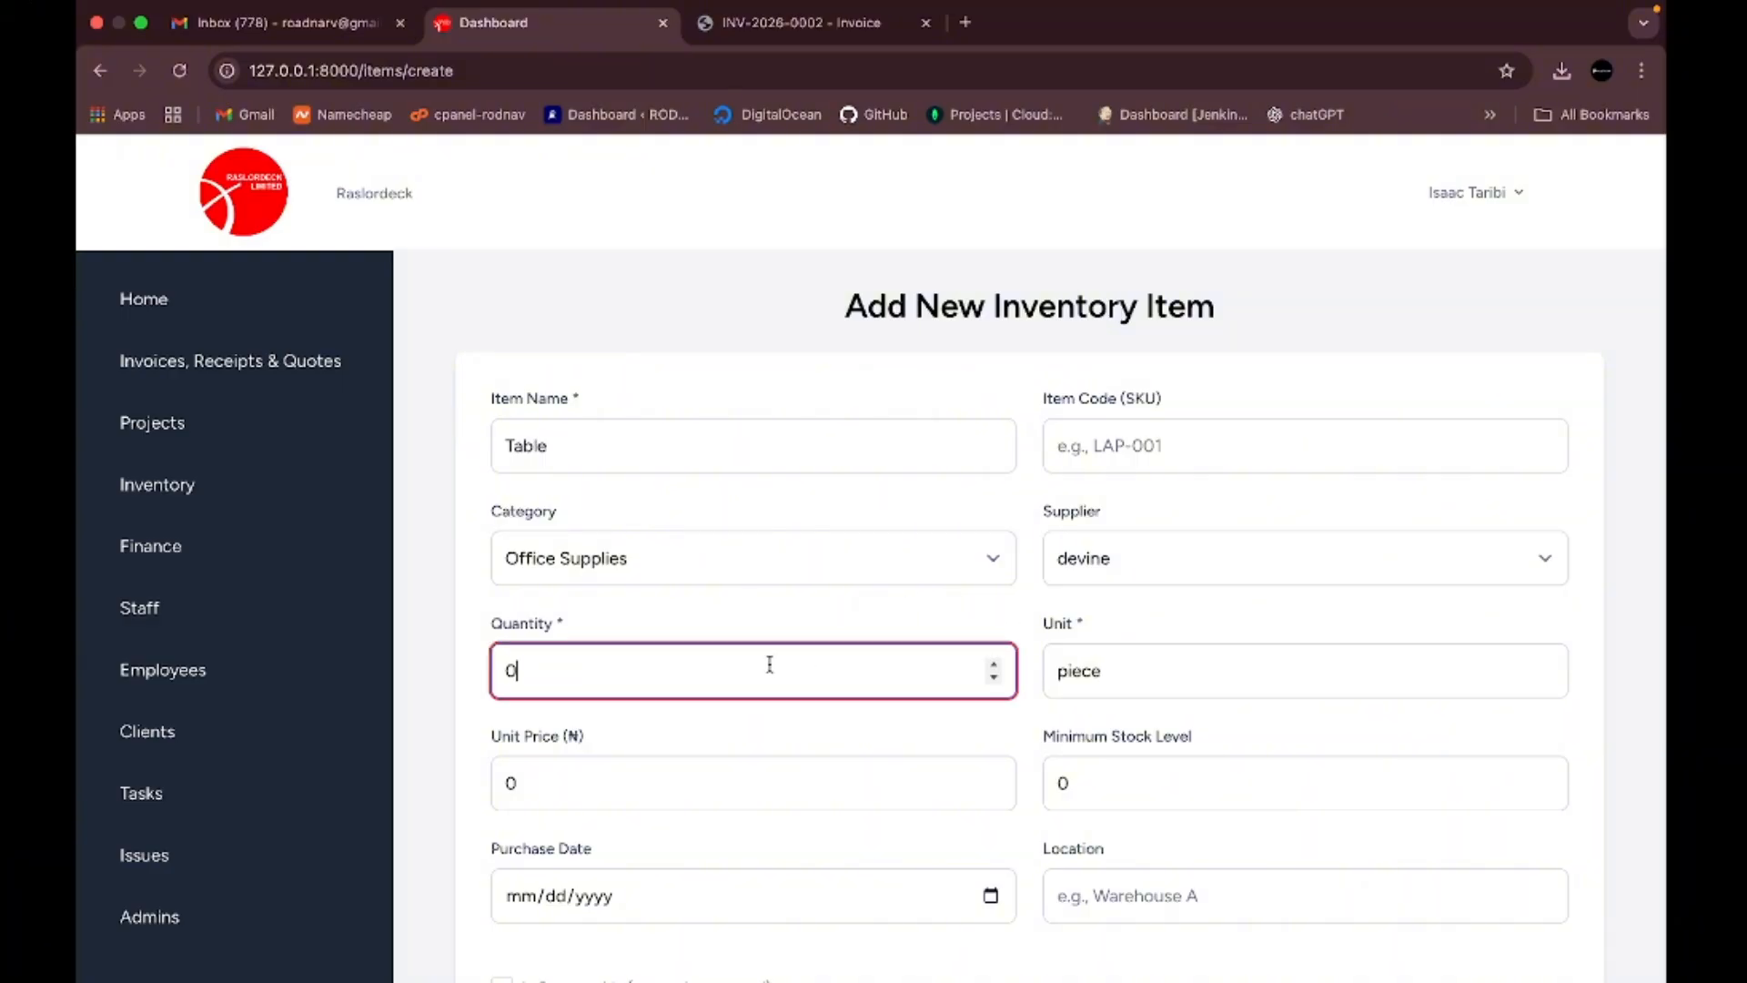
key(BackSpace)
text(1)
- Replace the default unit price with 20000
scroll(1119, 671, down, 2)
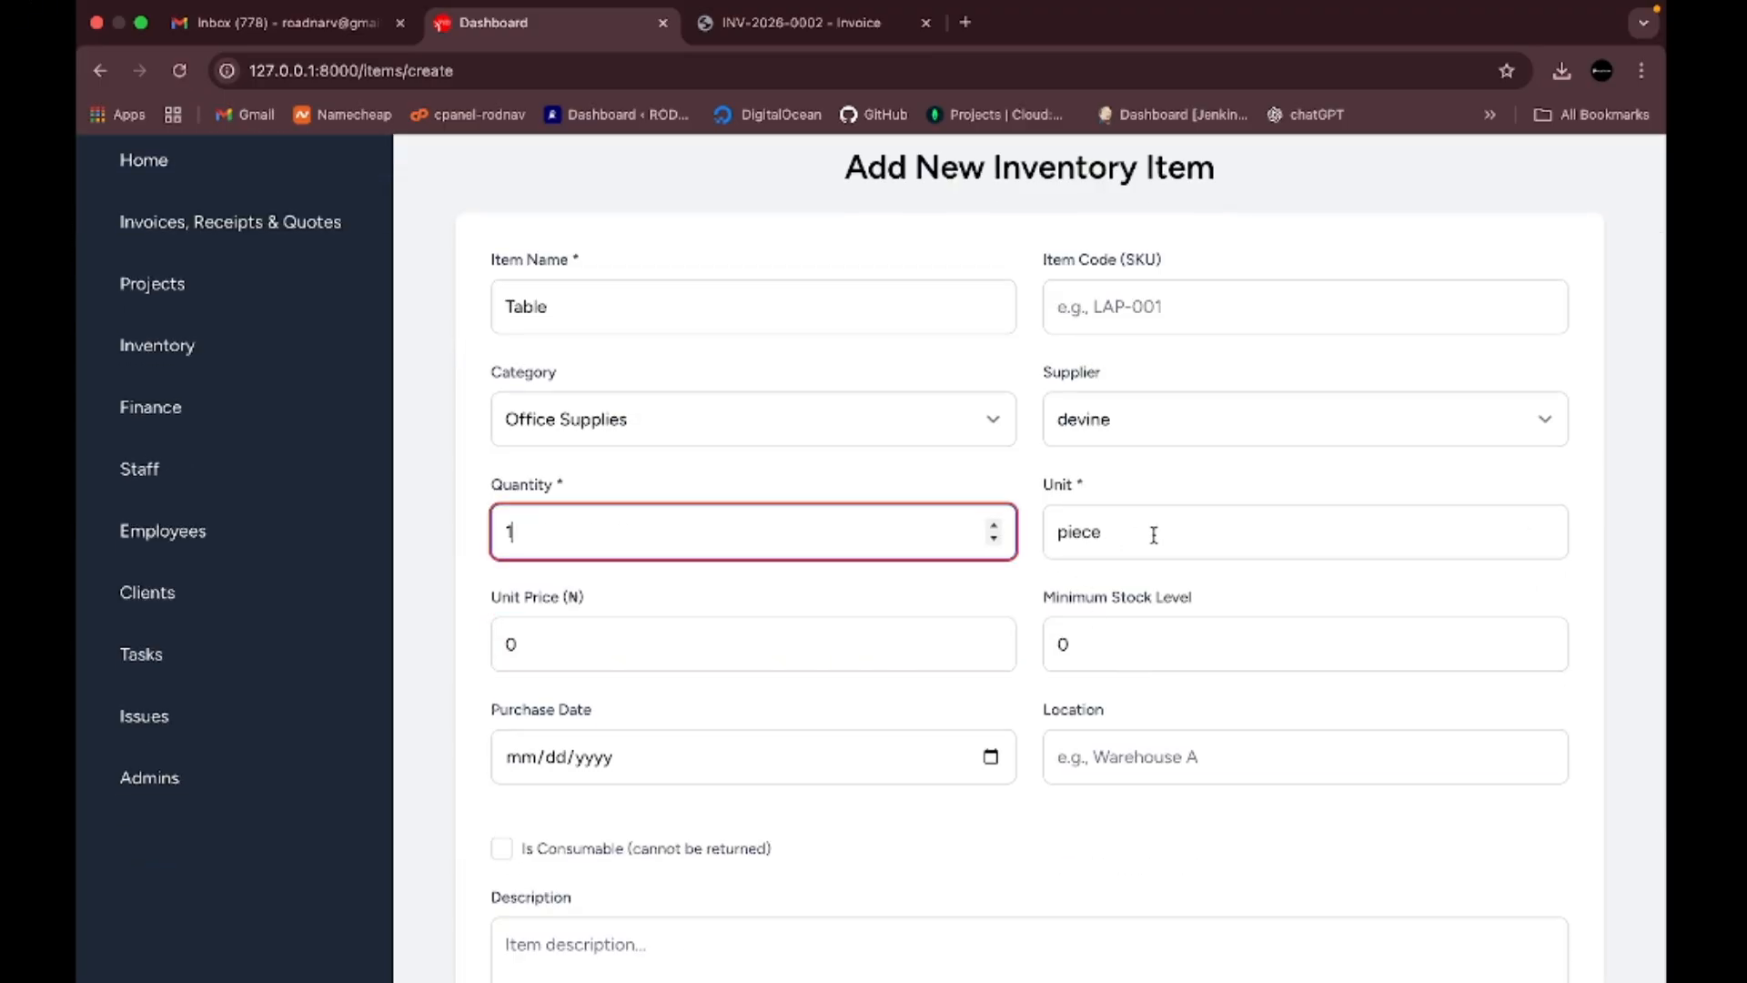
click(677, 648)
key(BackSpace)
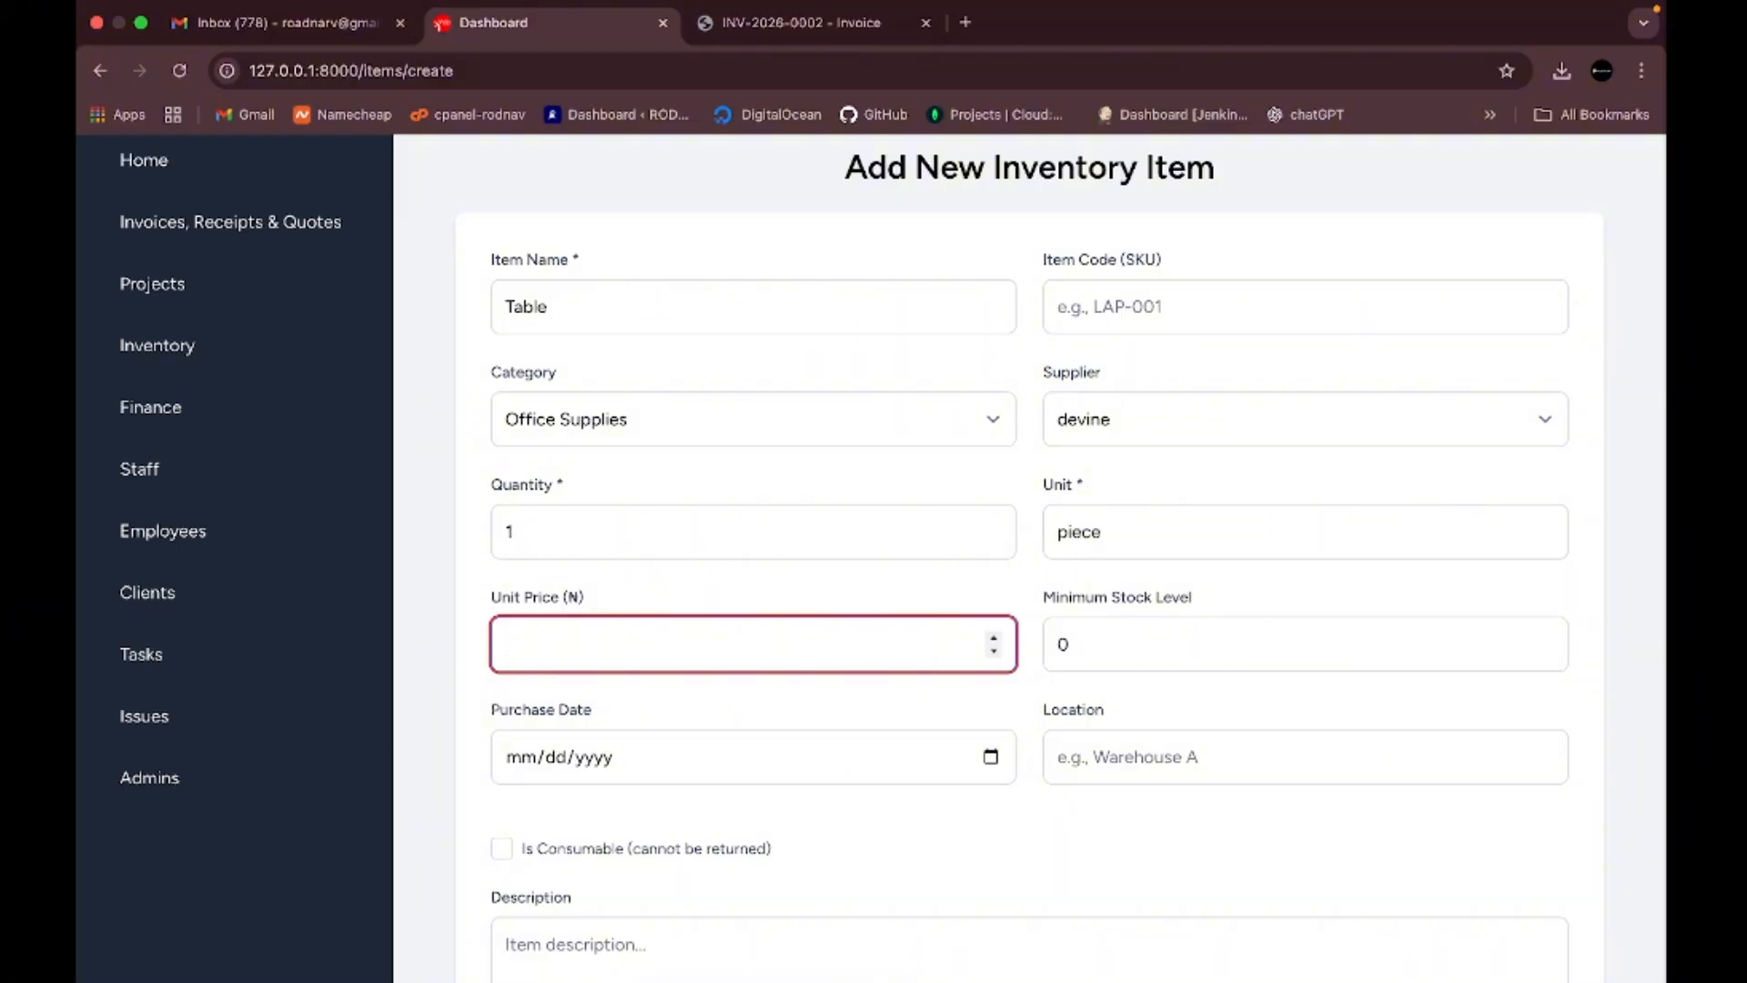
click(1132, 536)
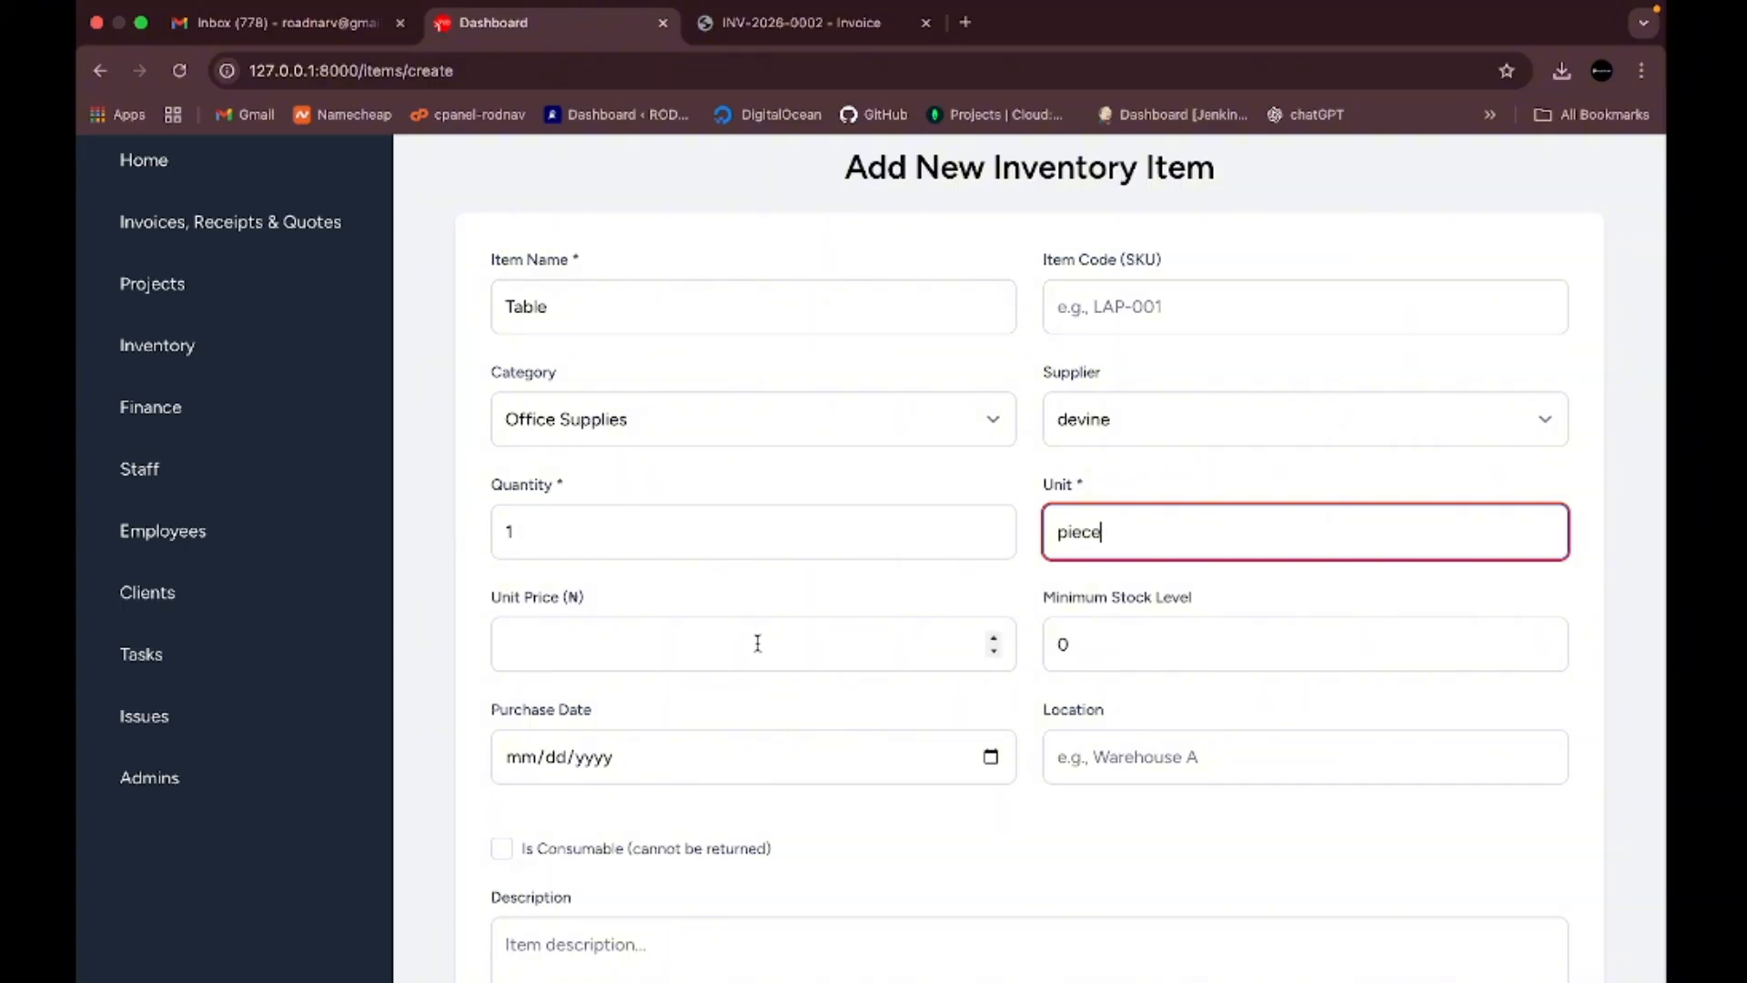
click(685, 643)
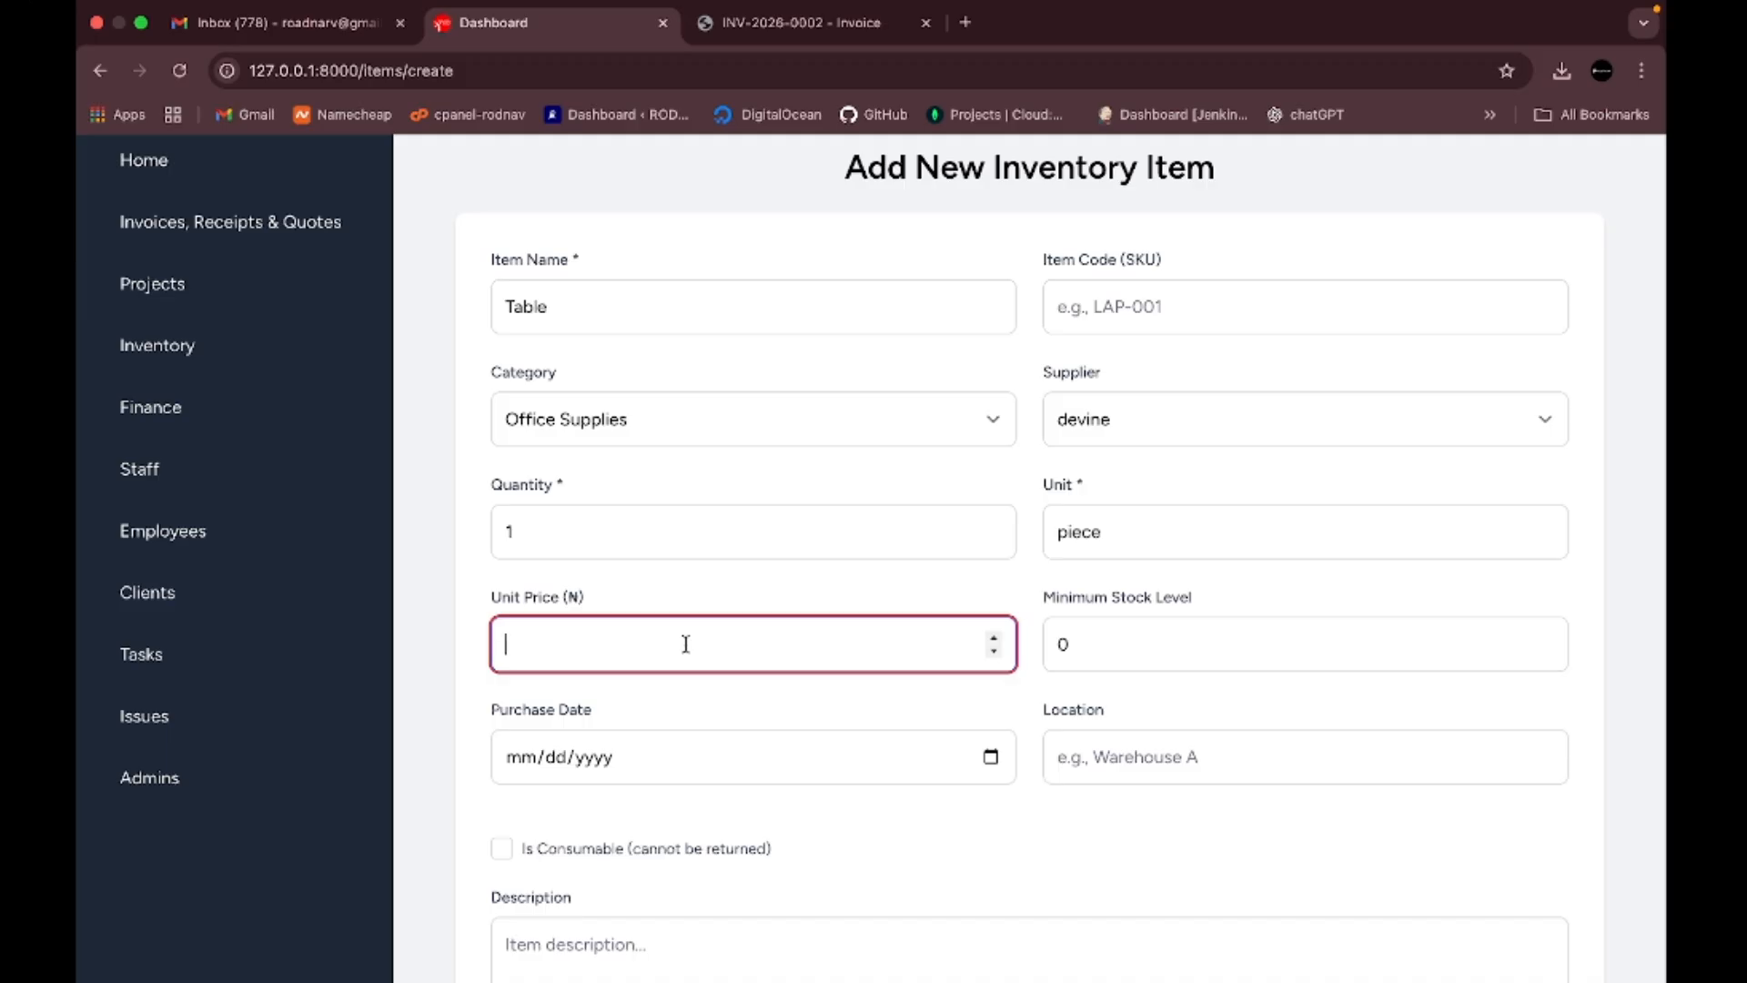
text(20000)
- Set purchase date 02/19/2026 and location 'office reception', then create the item
scroll(1101, 635, down, 3)
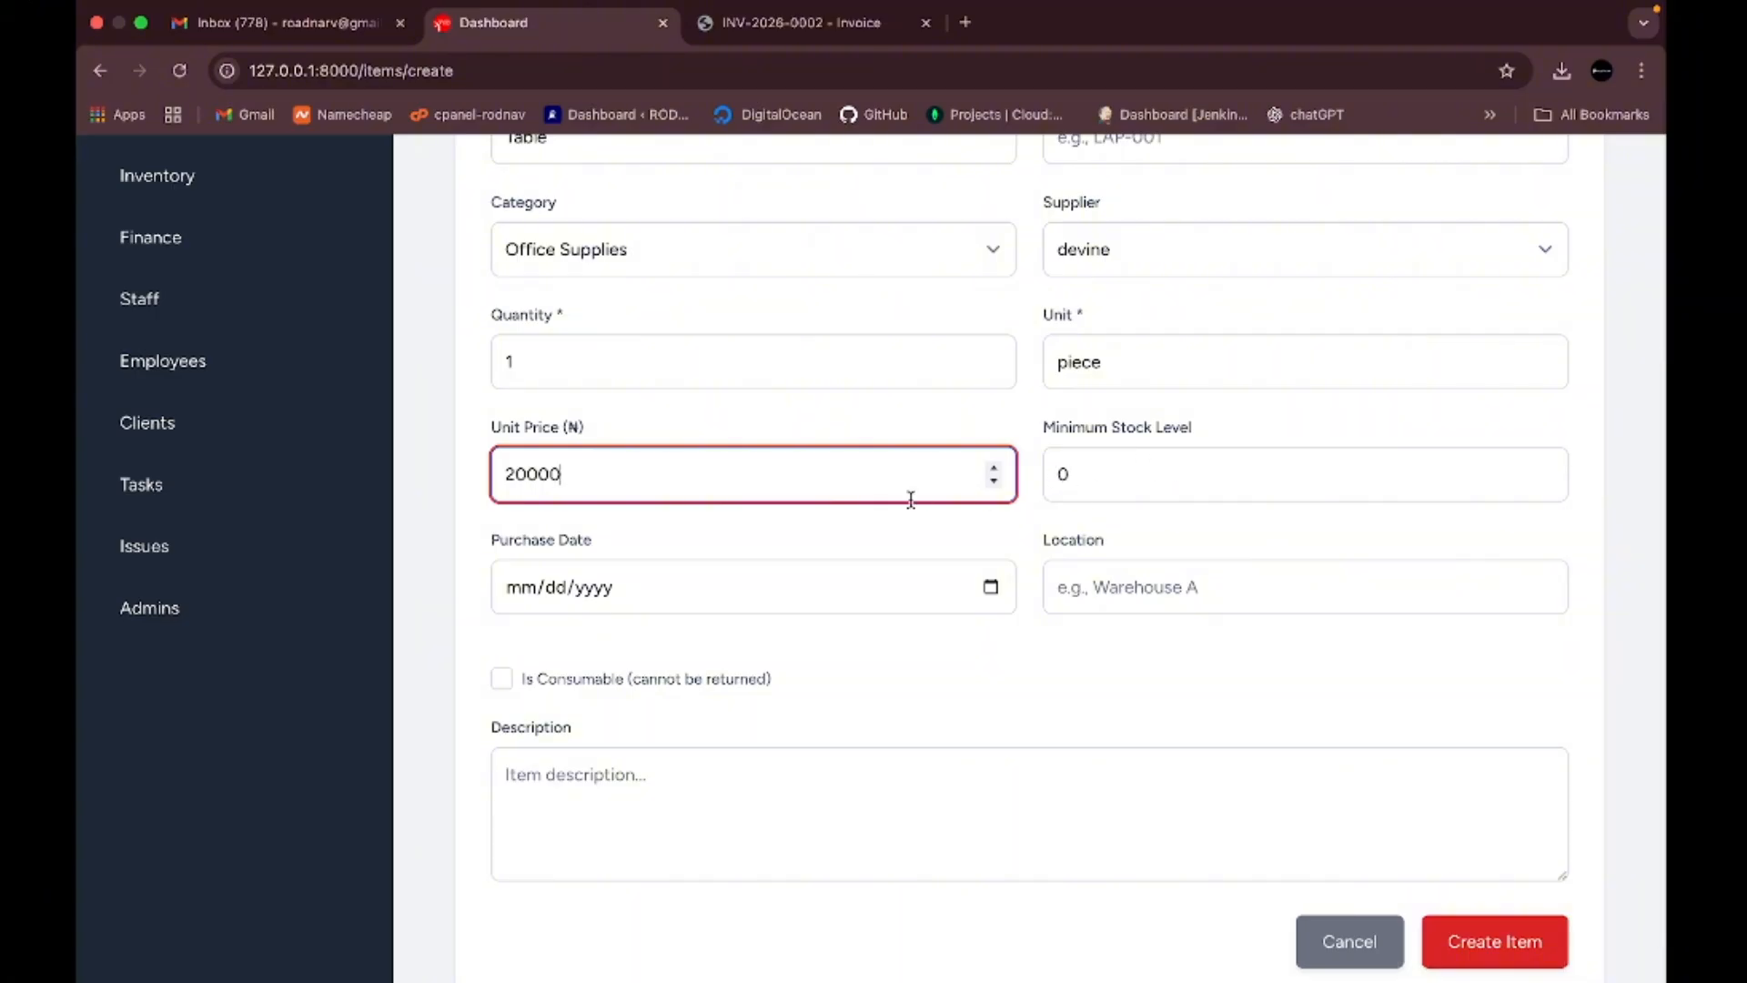
click(991, 587)
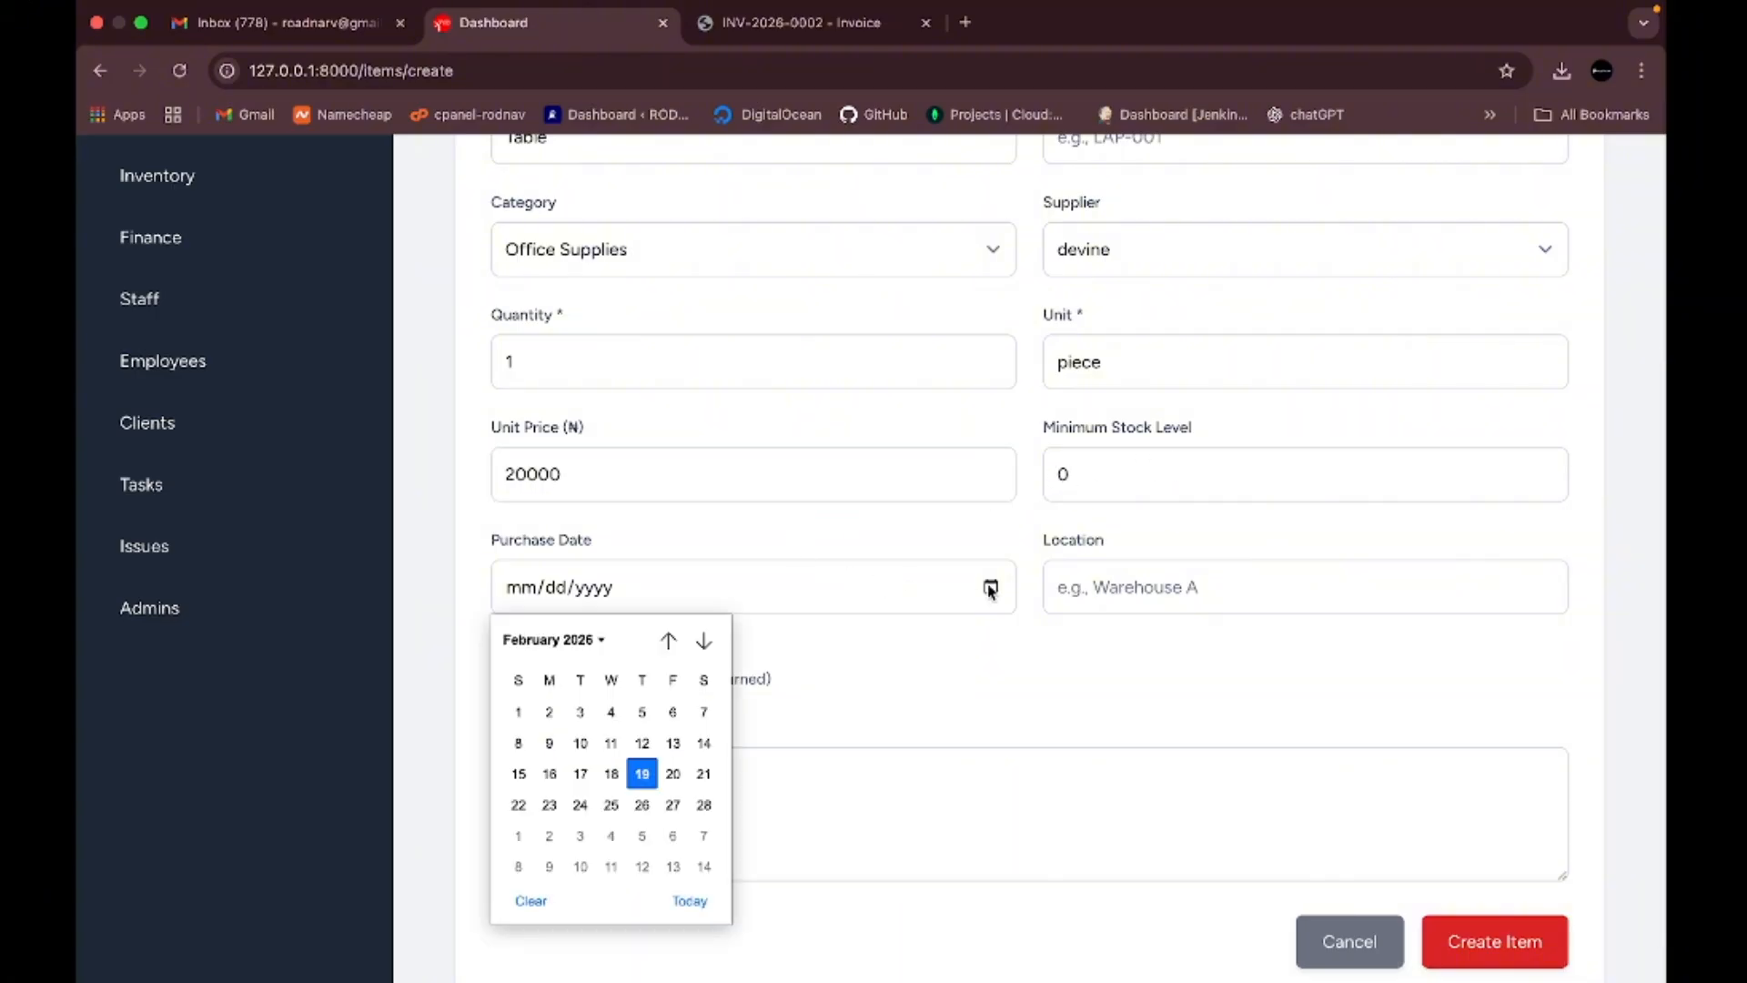
click(642, 774)
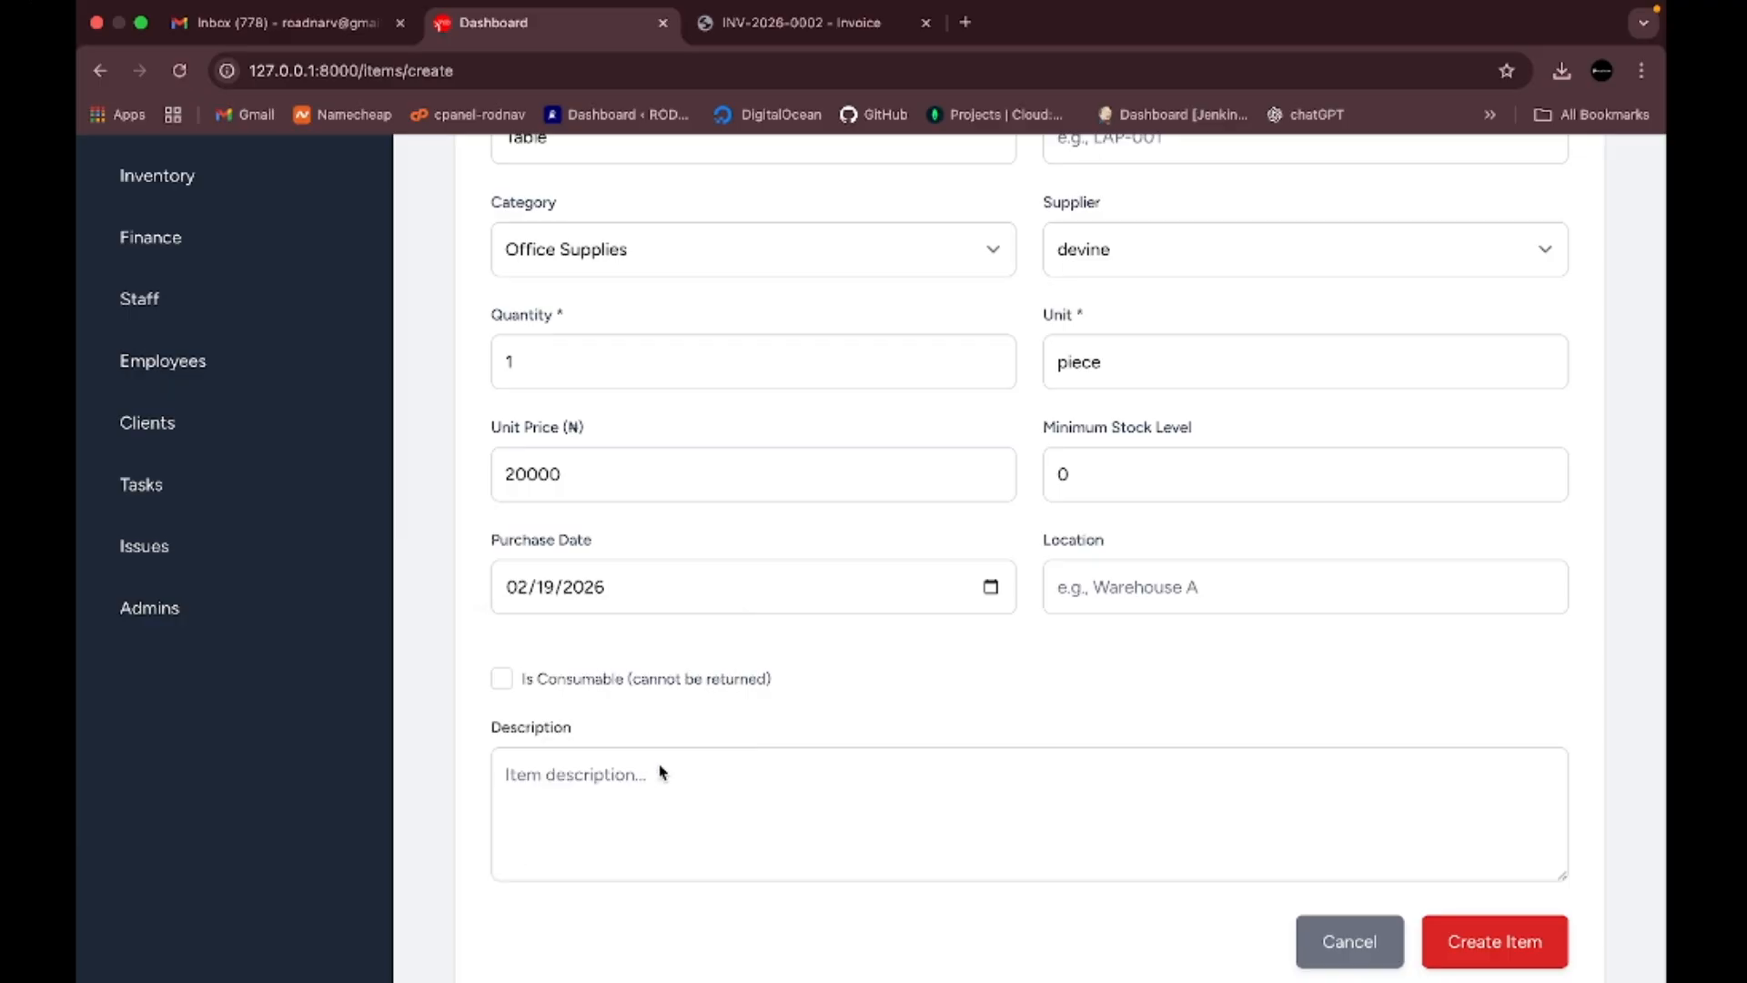
click(1154, 590)
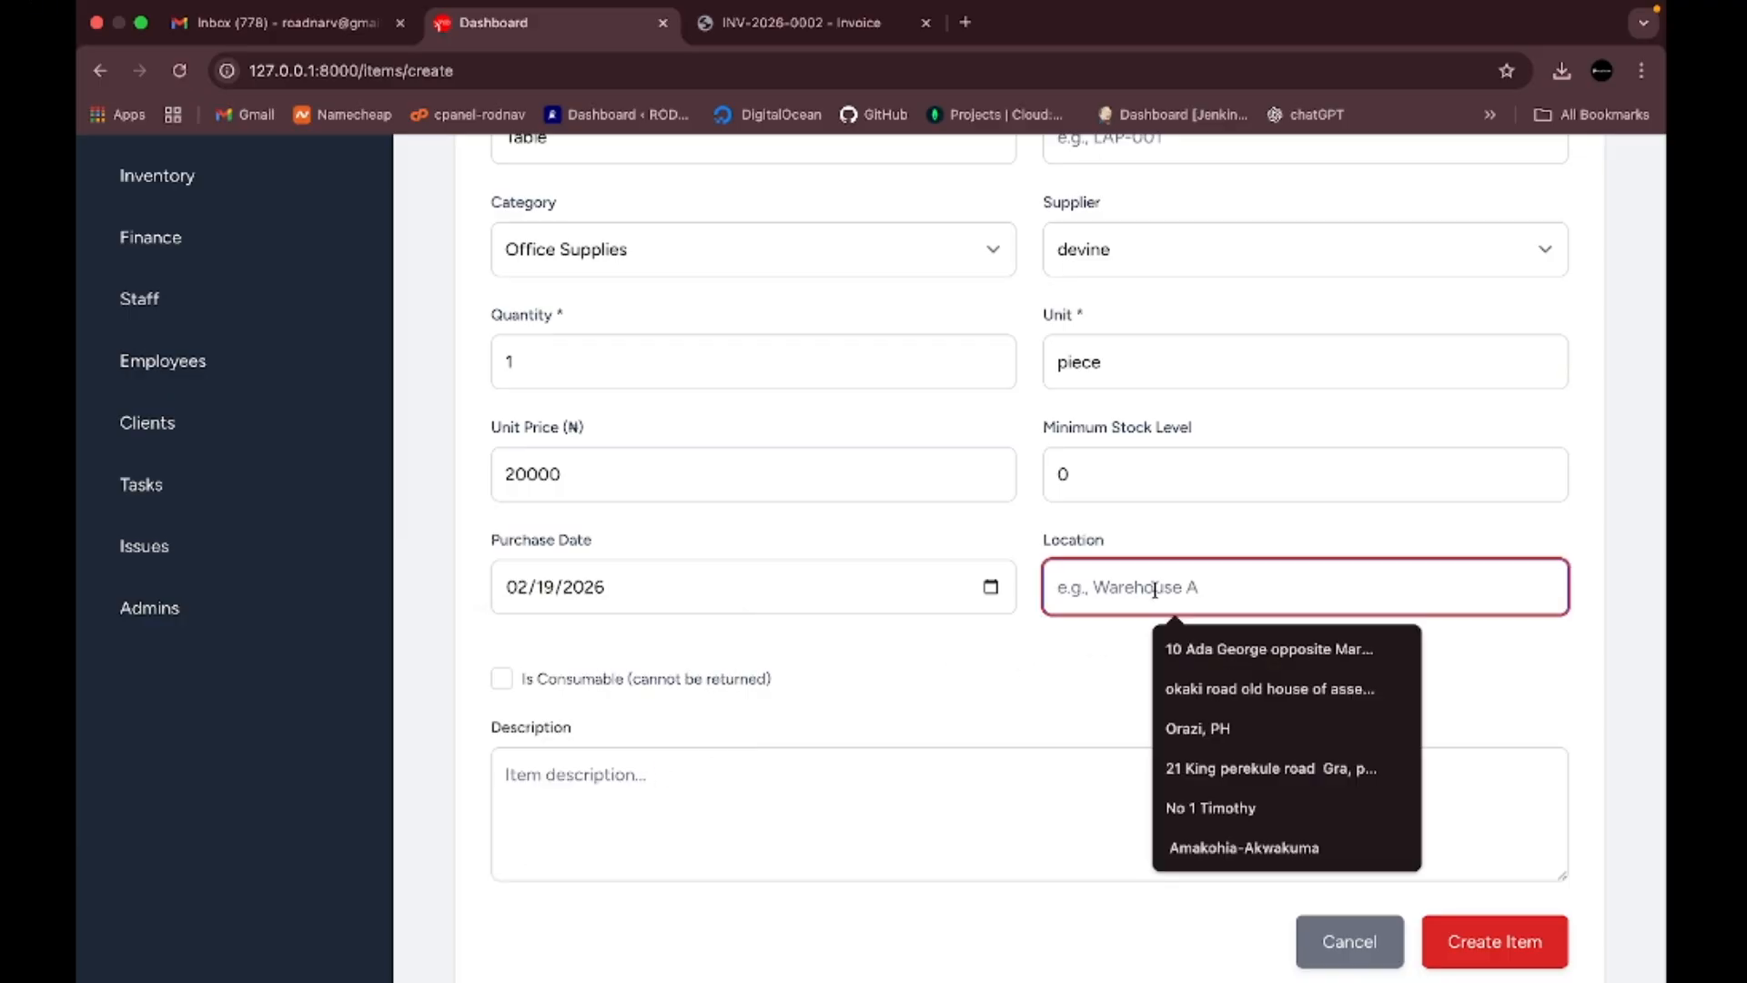
text(office)
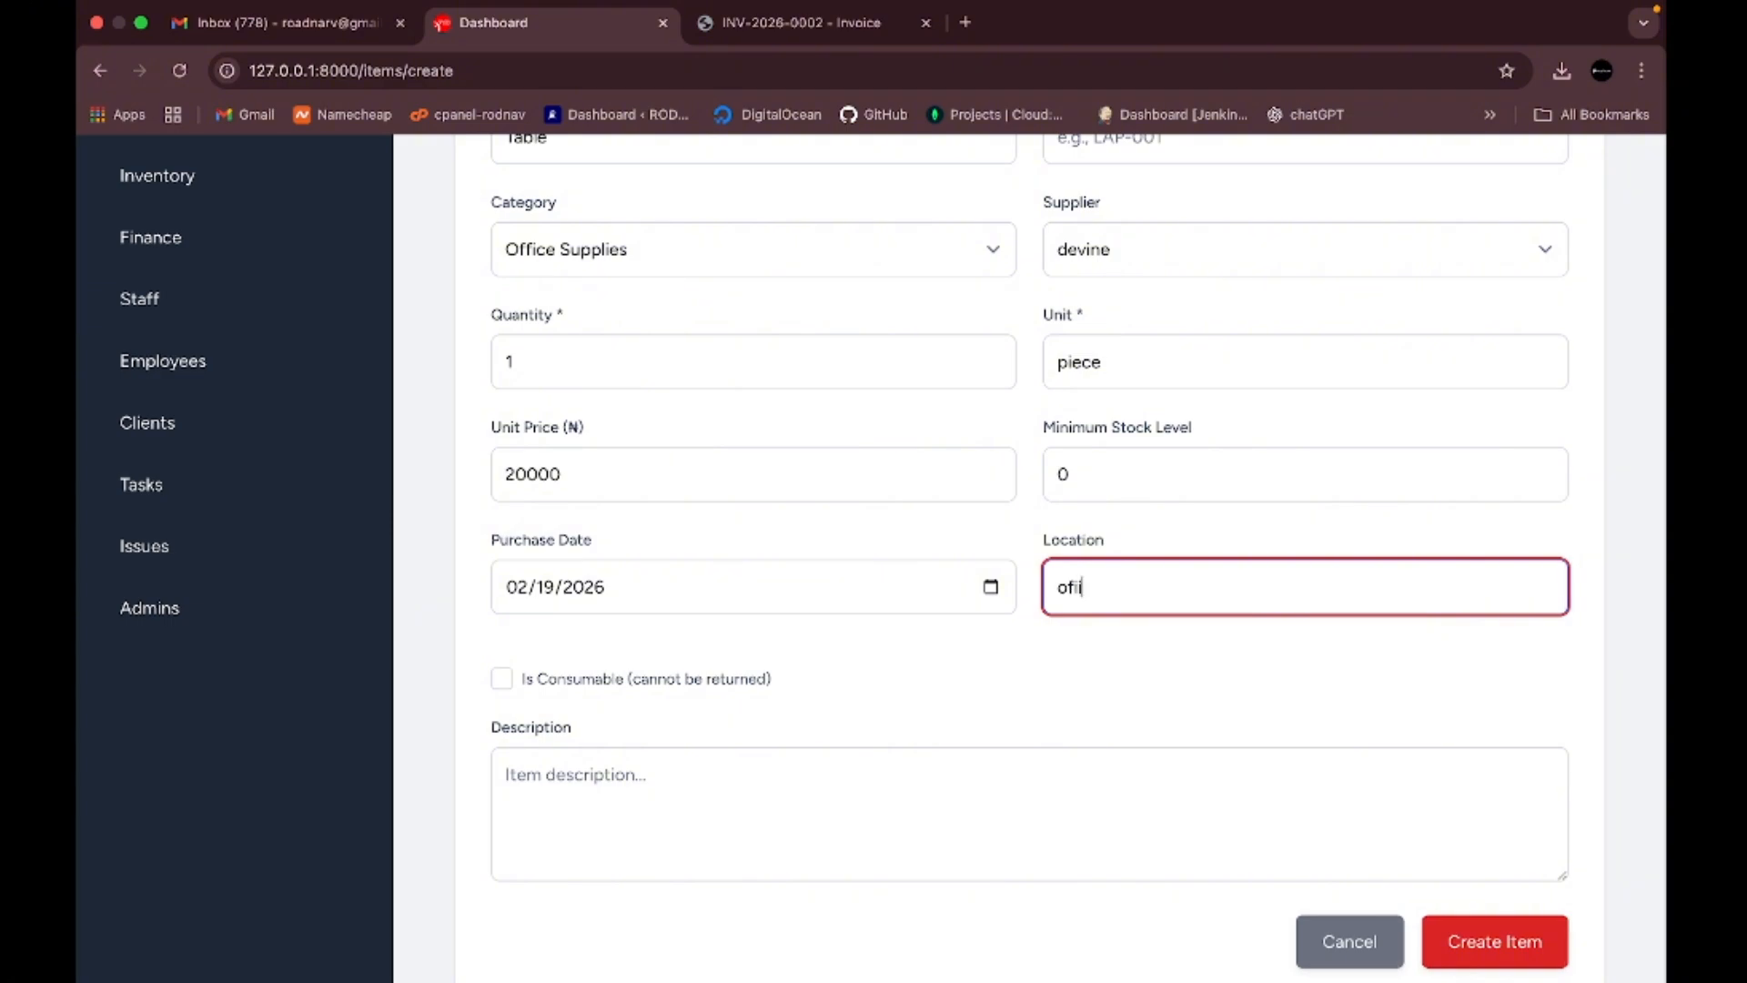
text( reception)
click(502, 680)
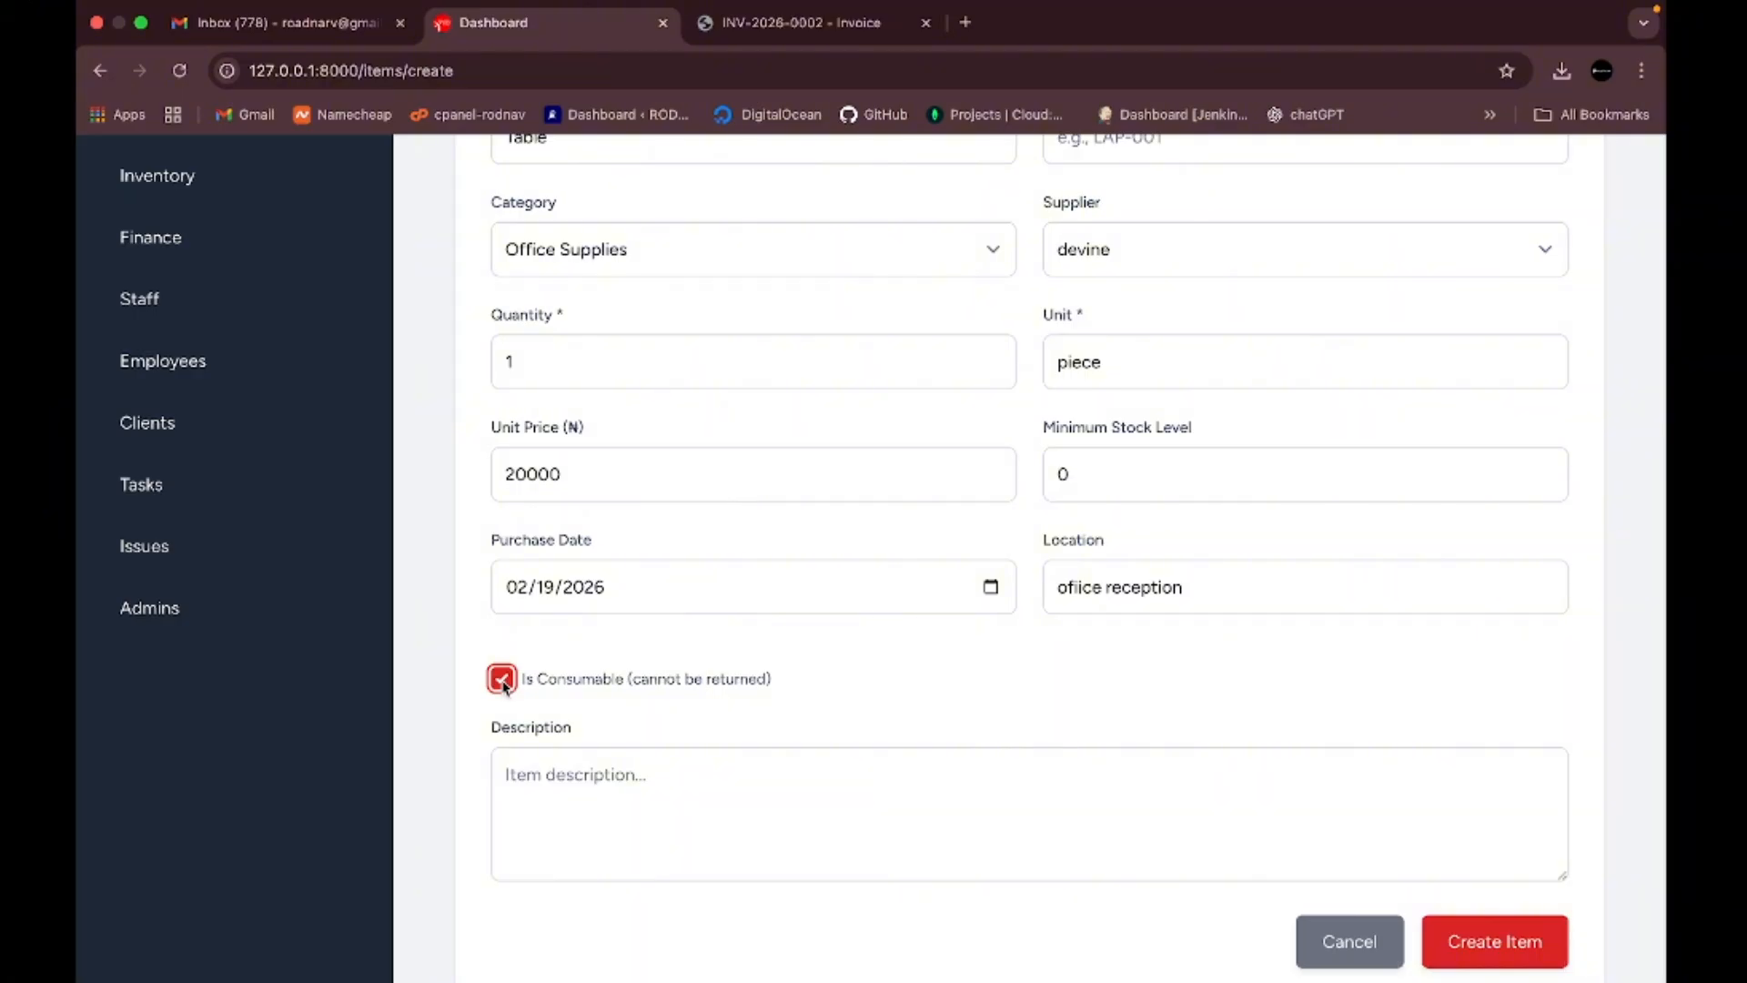
click(503, 684)
click(570, 778)
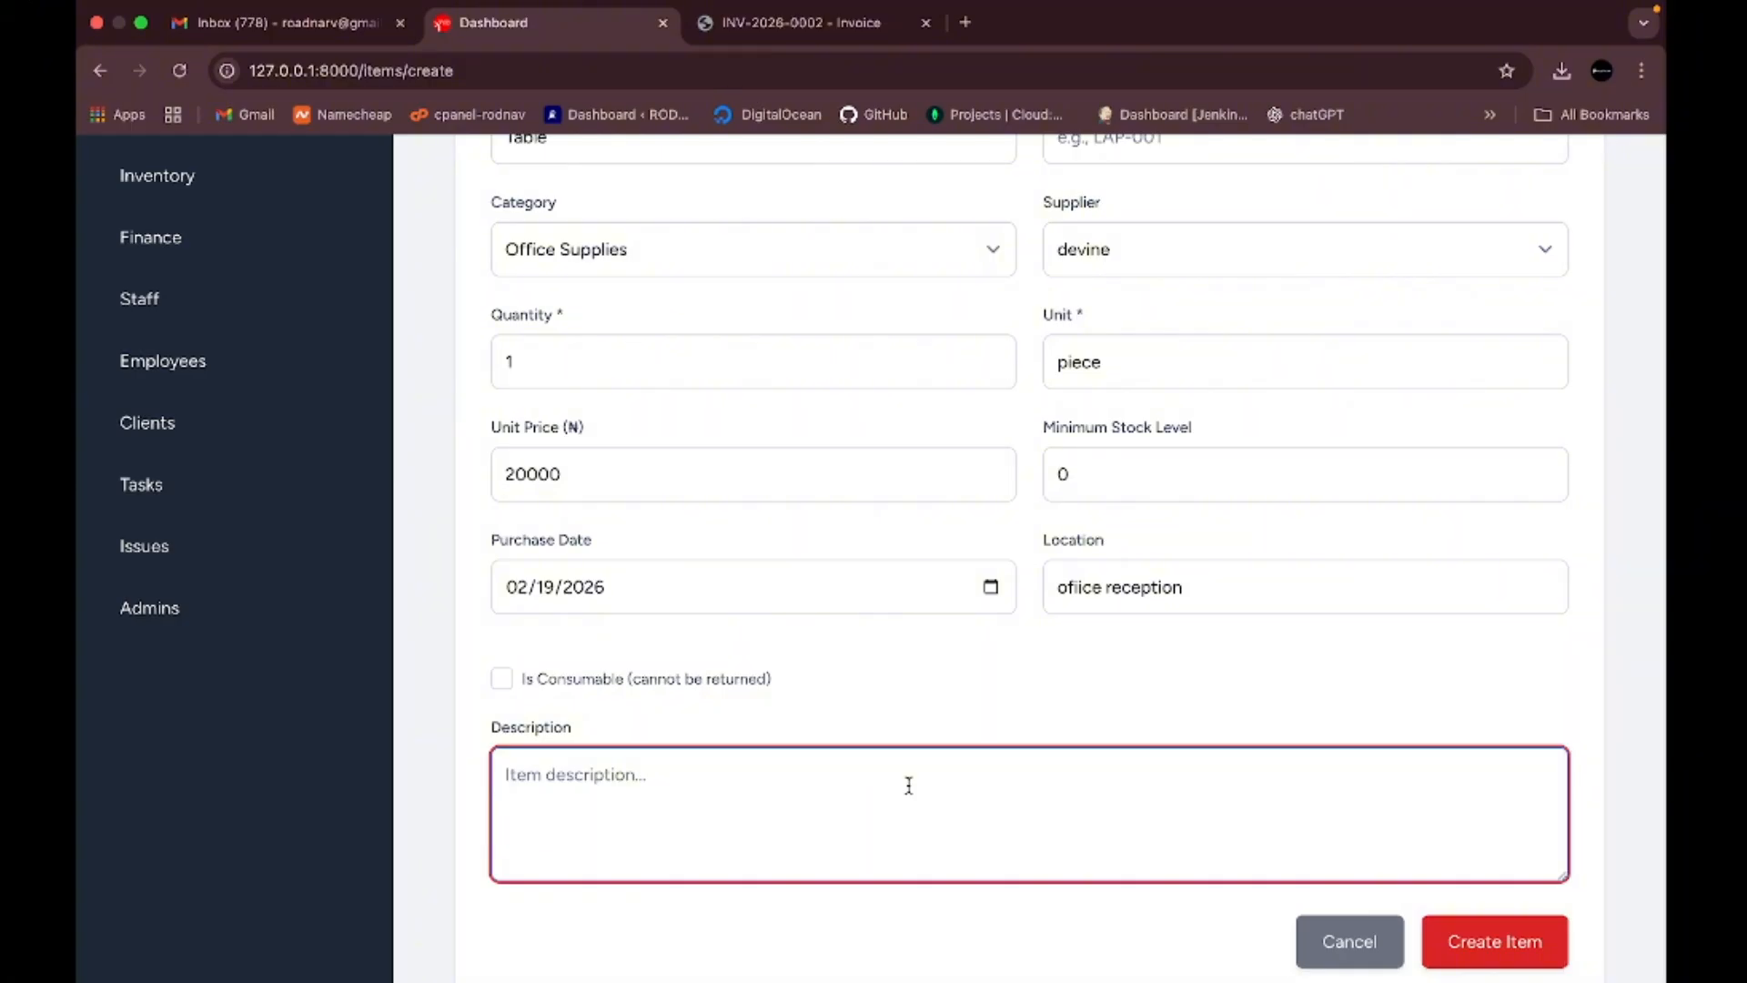
scroll(1198, 712, up, 4)
scroll(1197, 713, down, 5)
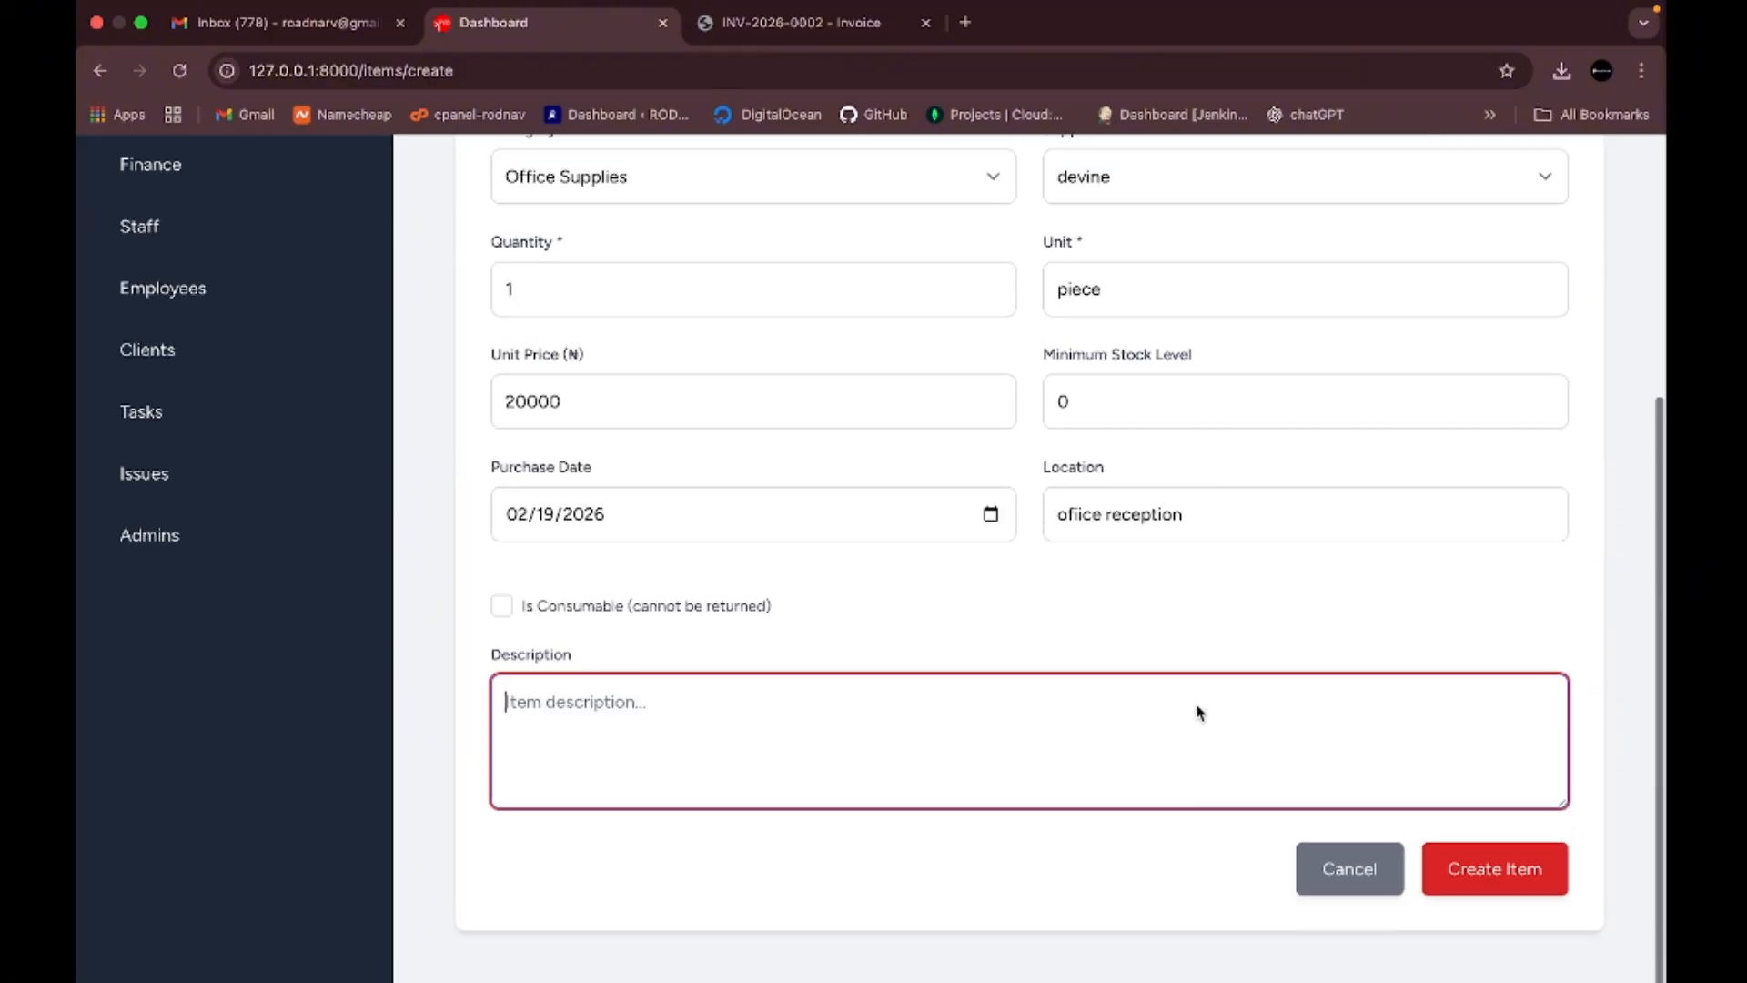
click(1518, 894)
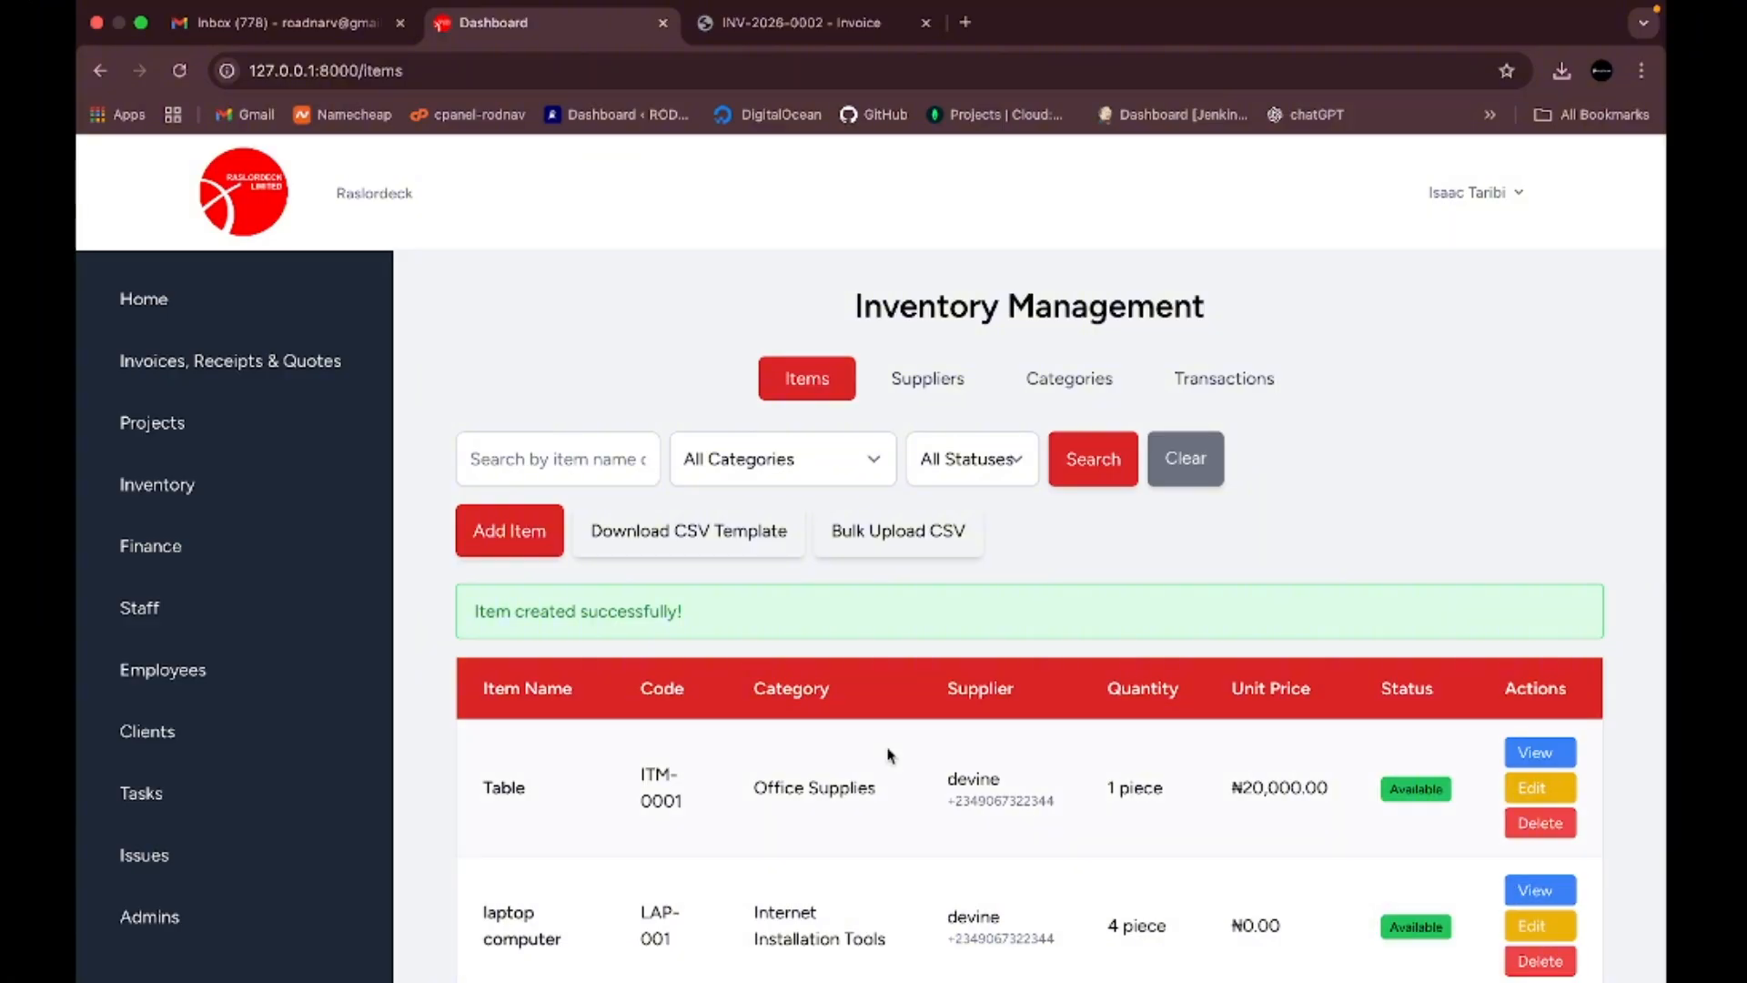
- Confirm Table is listed at ₦20,000 in Items, then go to the Suppliers page
scroll(890, 756, down, 2)
scroll(890, 755, up, 2)
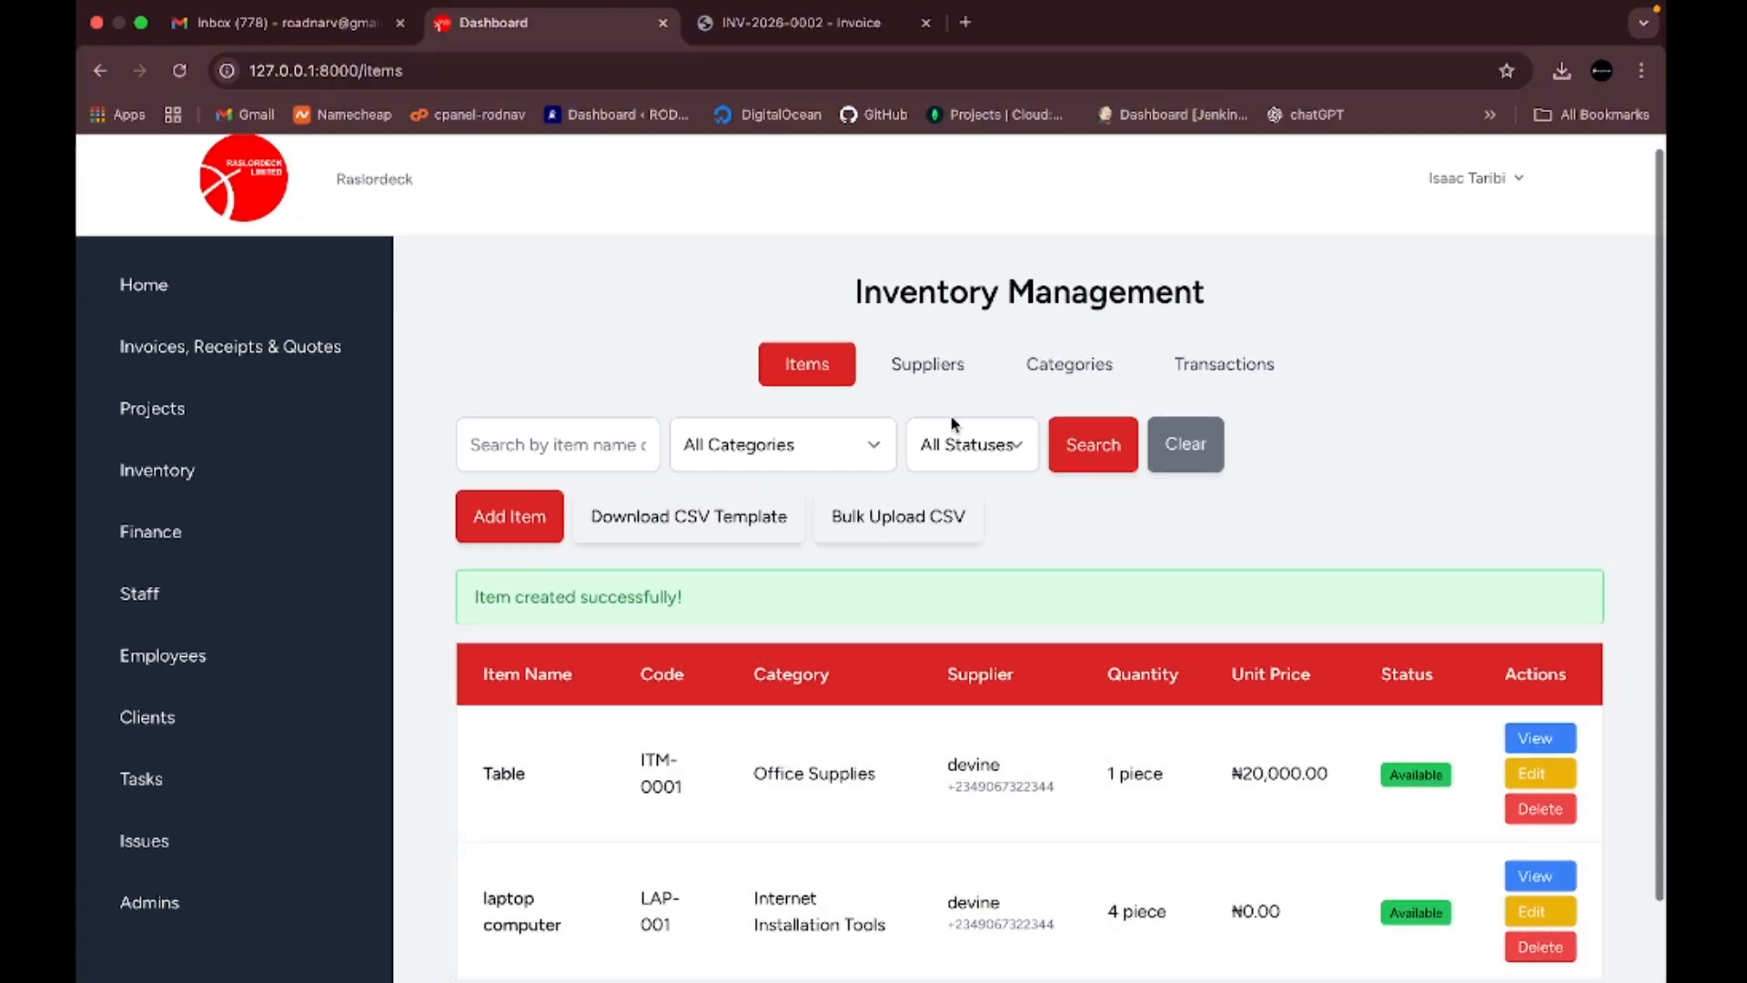
click(939, 367)
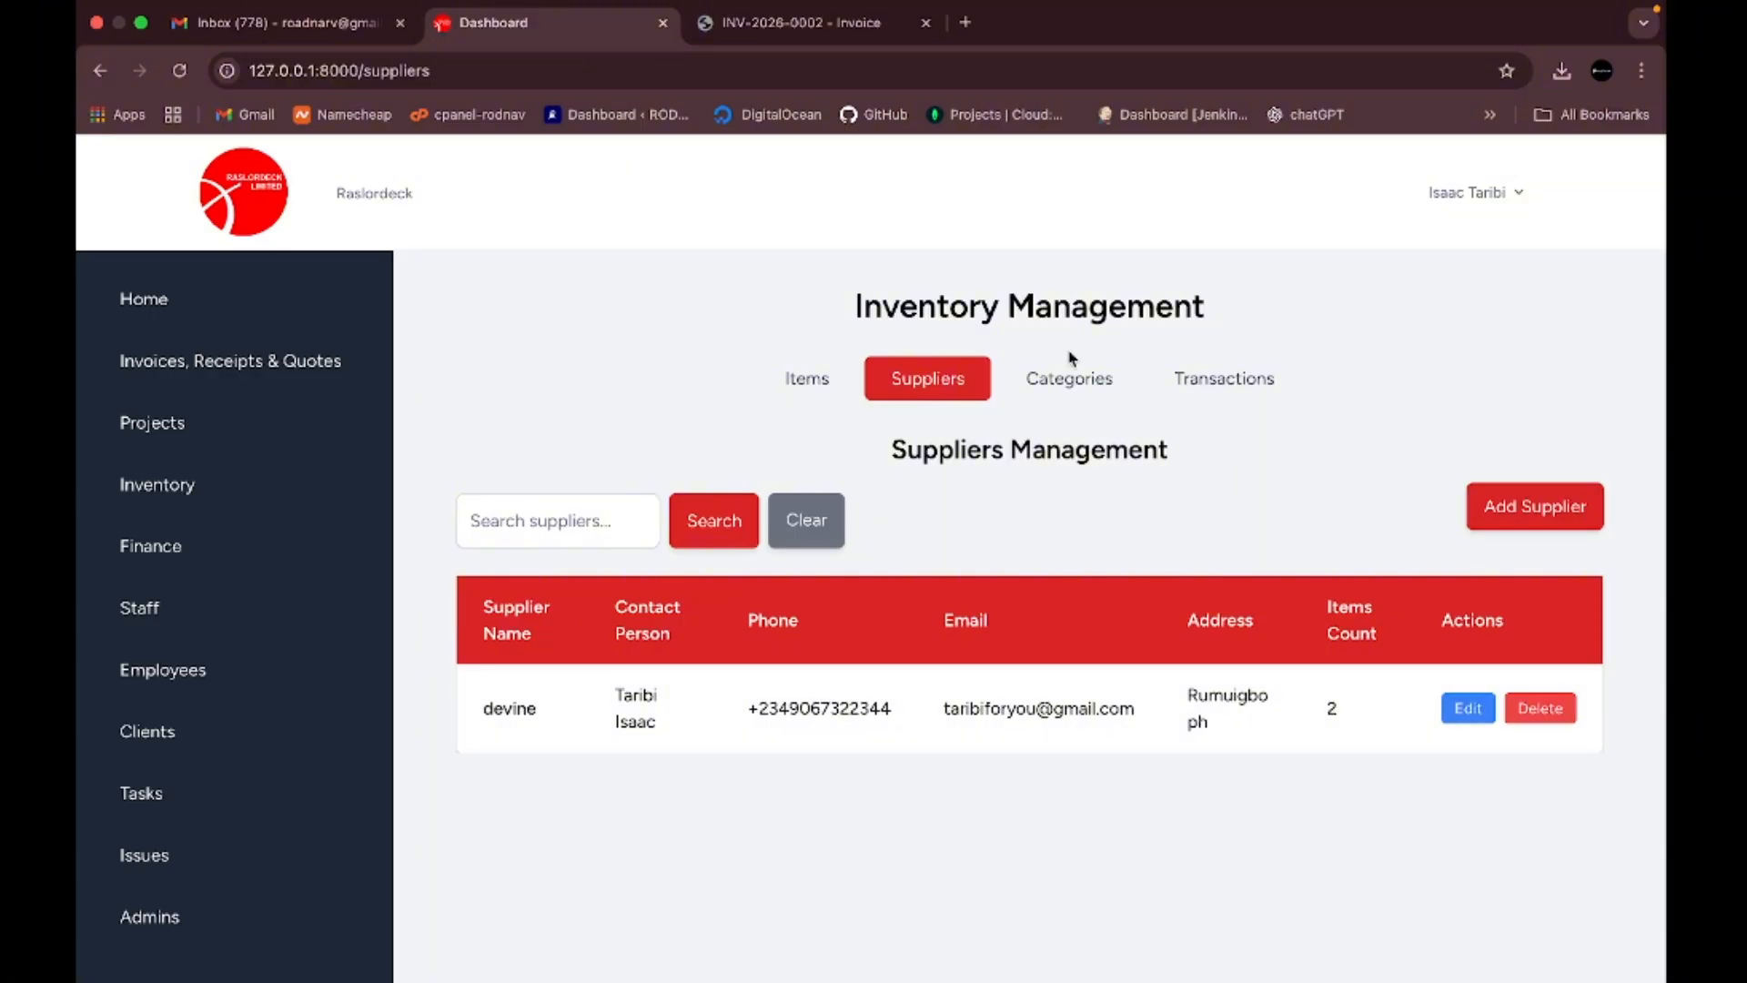
- Browse the Categories table, then switch to the Inventory Transactions list
click(1070, 380)
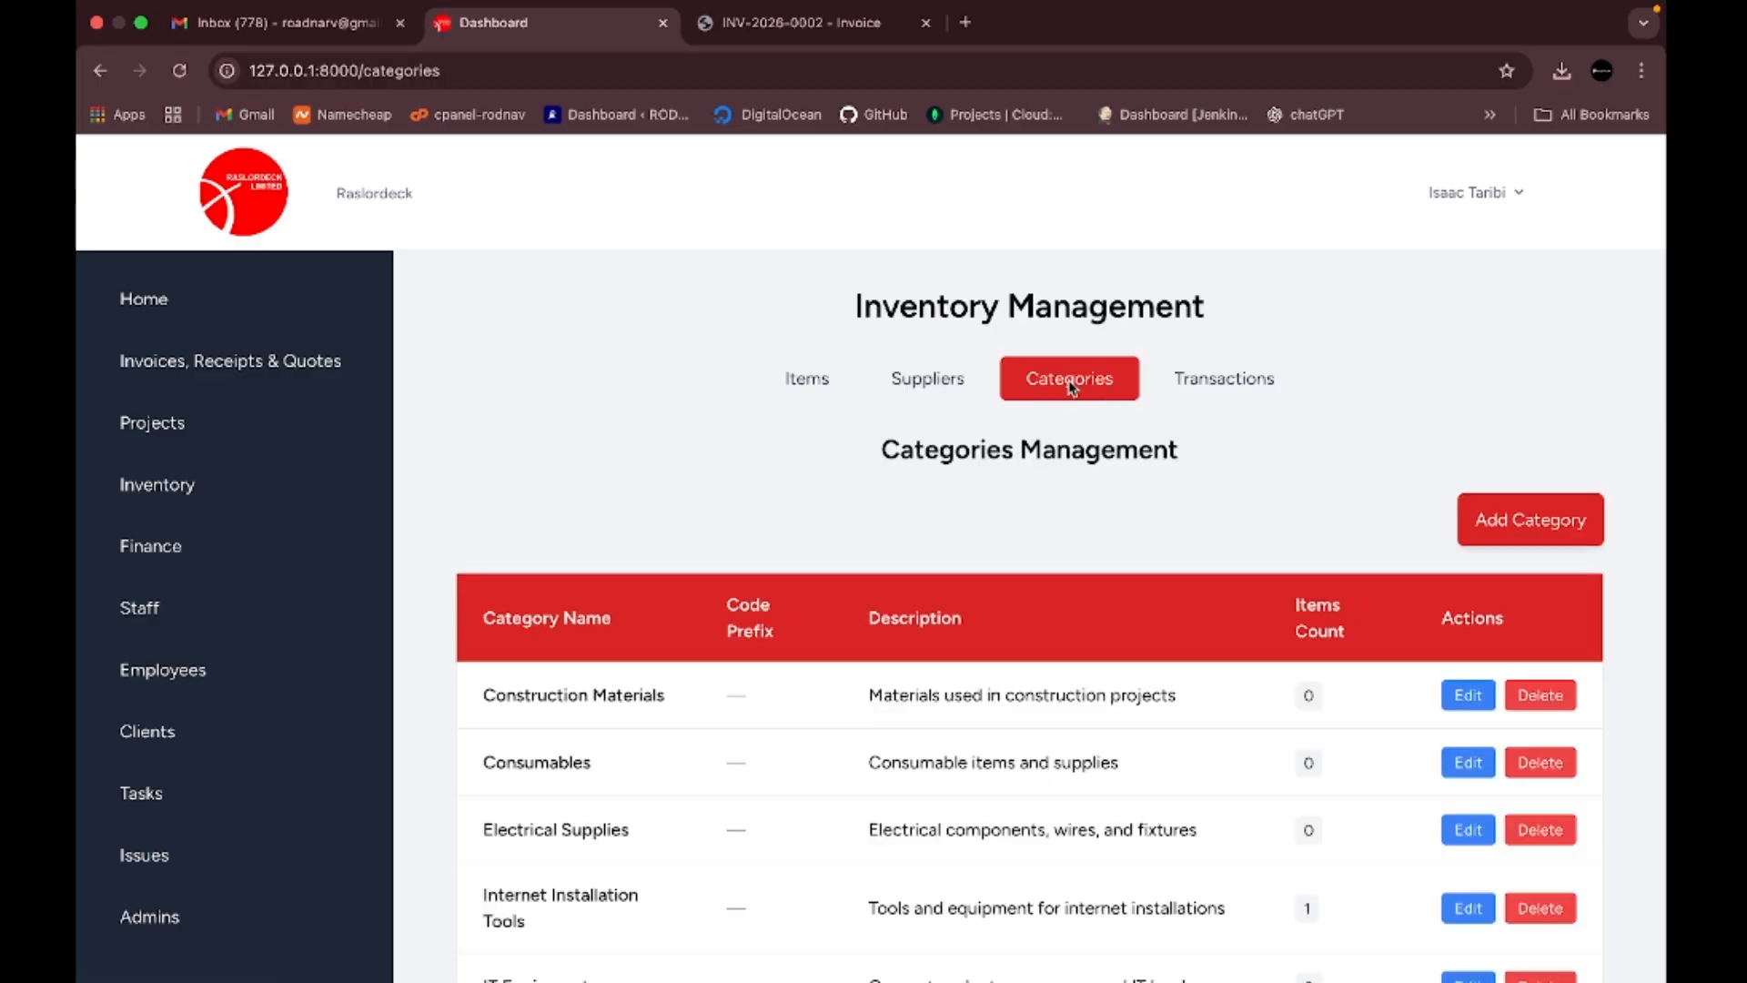
scroll(960, 731, down, 2)
scroll(960, 730, down, 4)
scroll(955, 729, up, 5)
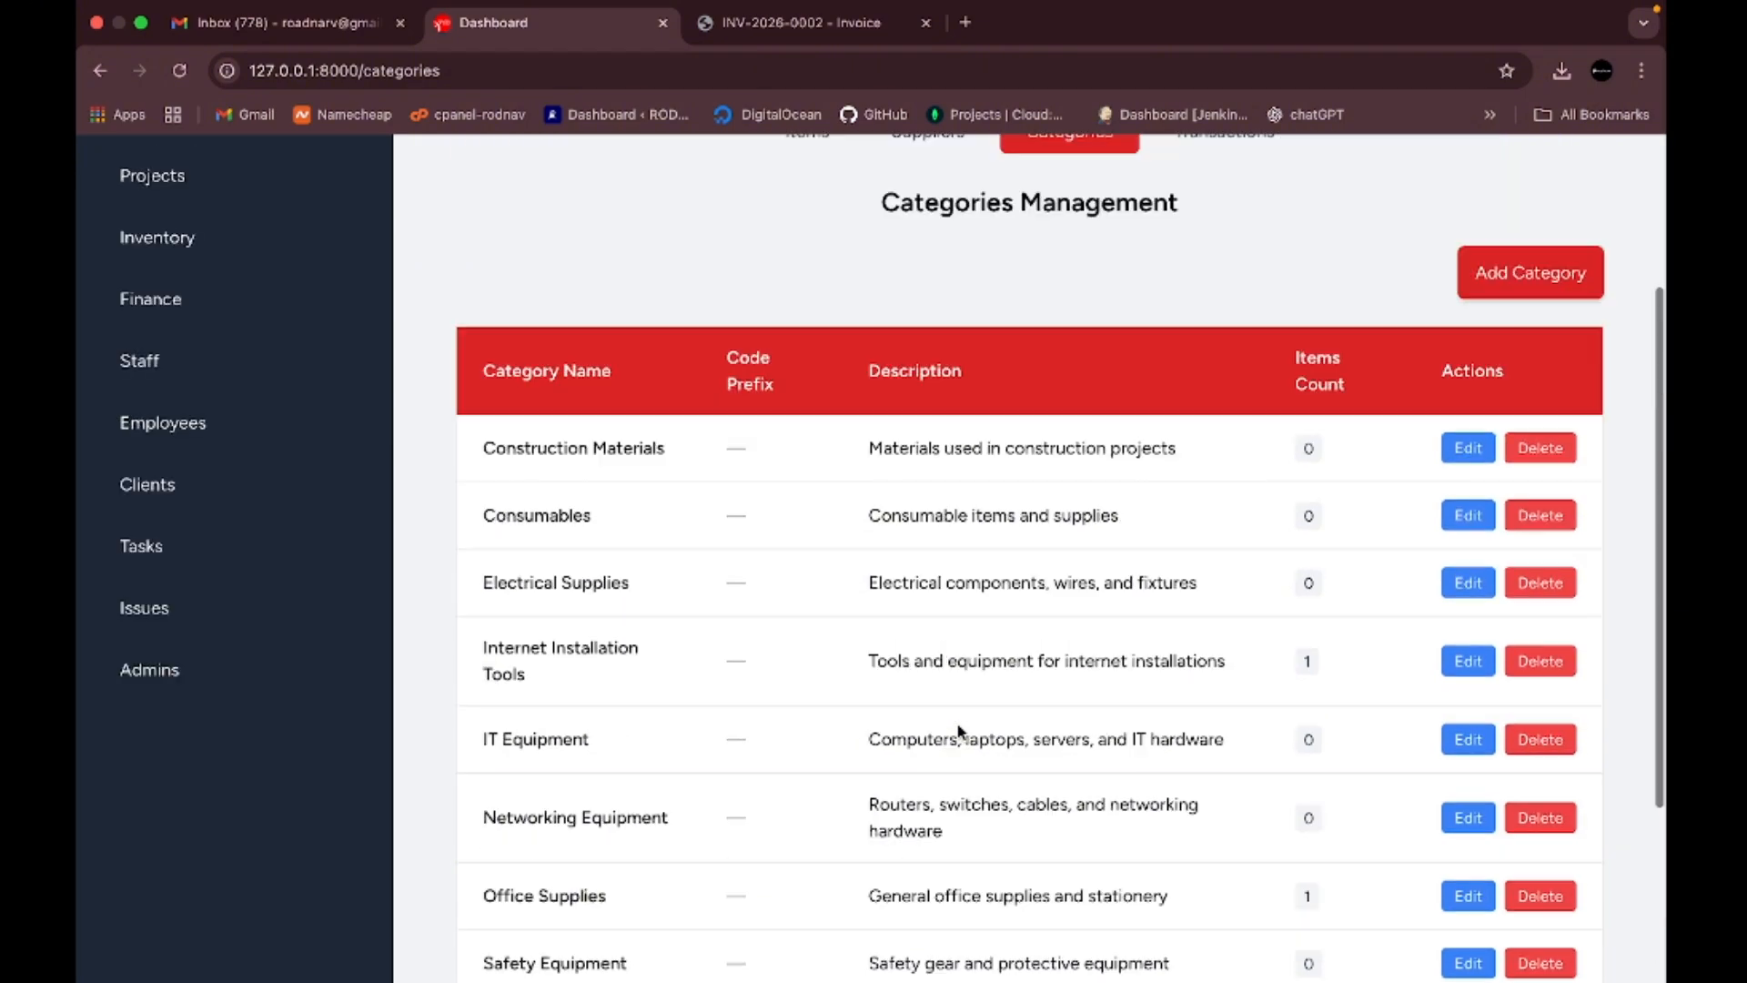
click(1247, 378)
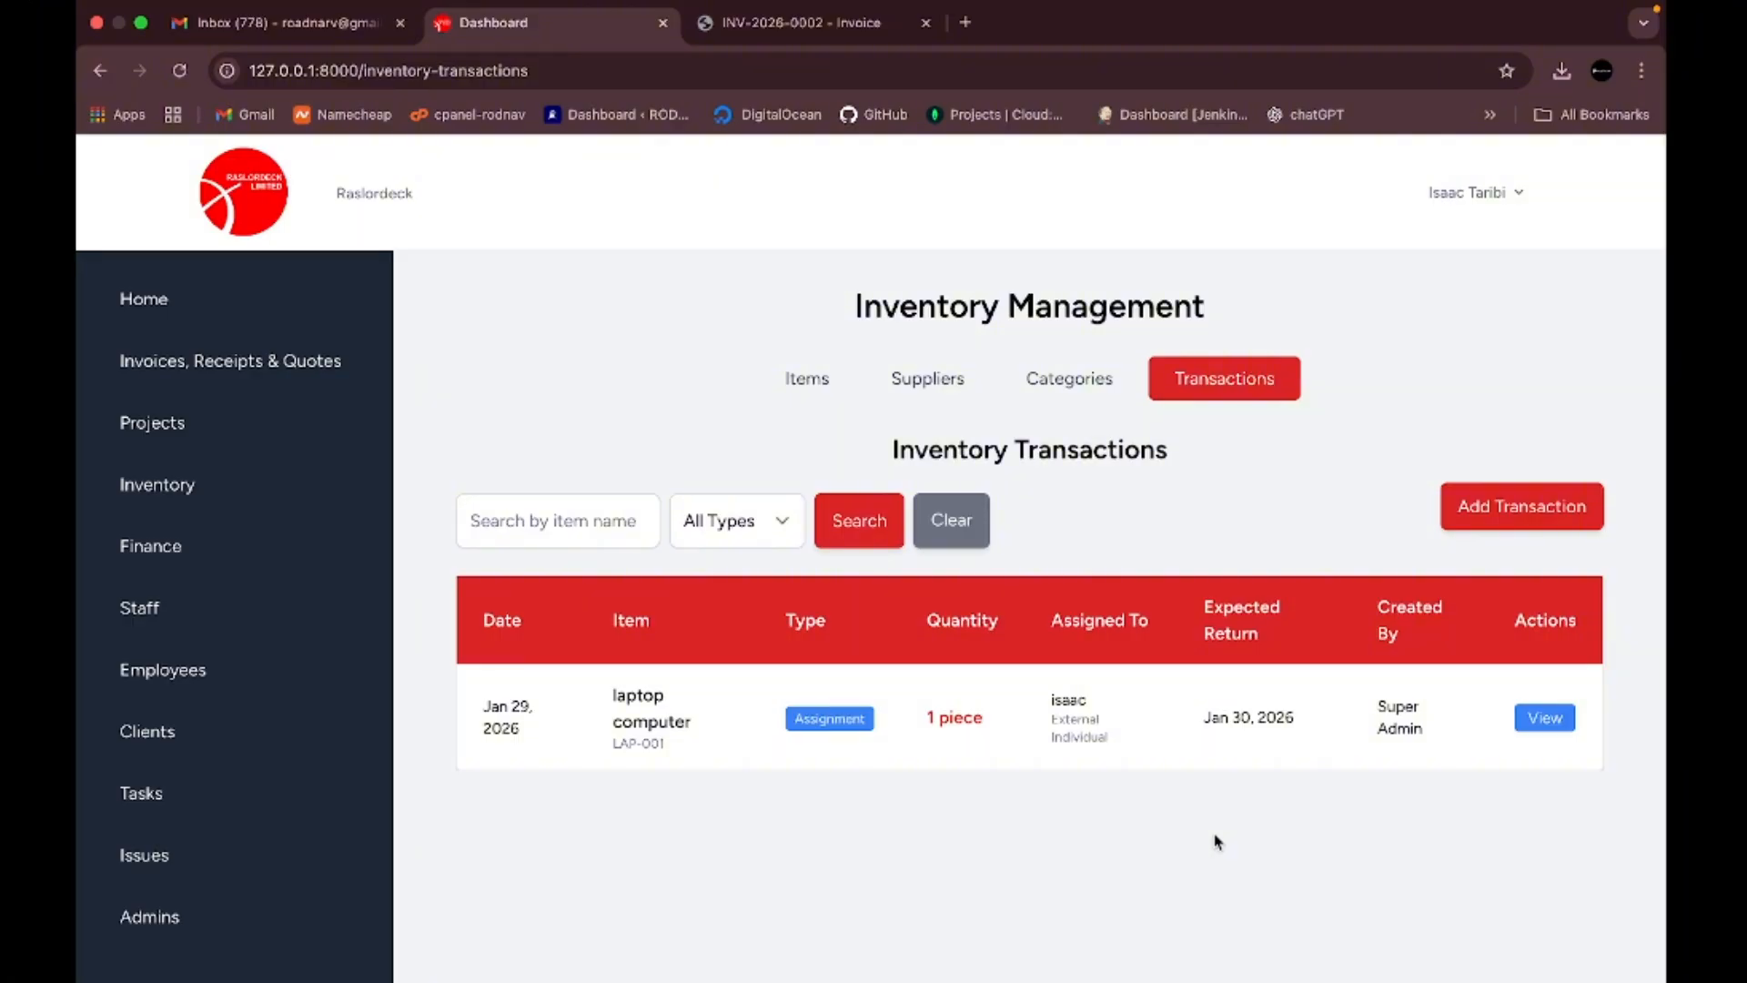
- Start a new transaction for the Table item with type Assignment
click(1554, 512)
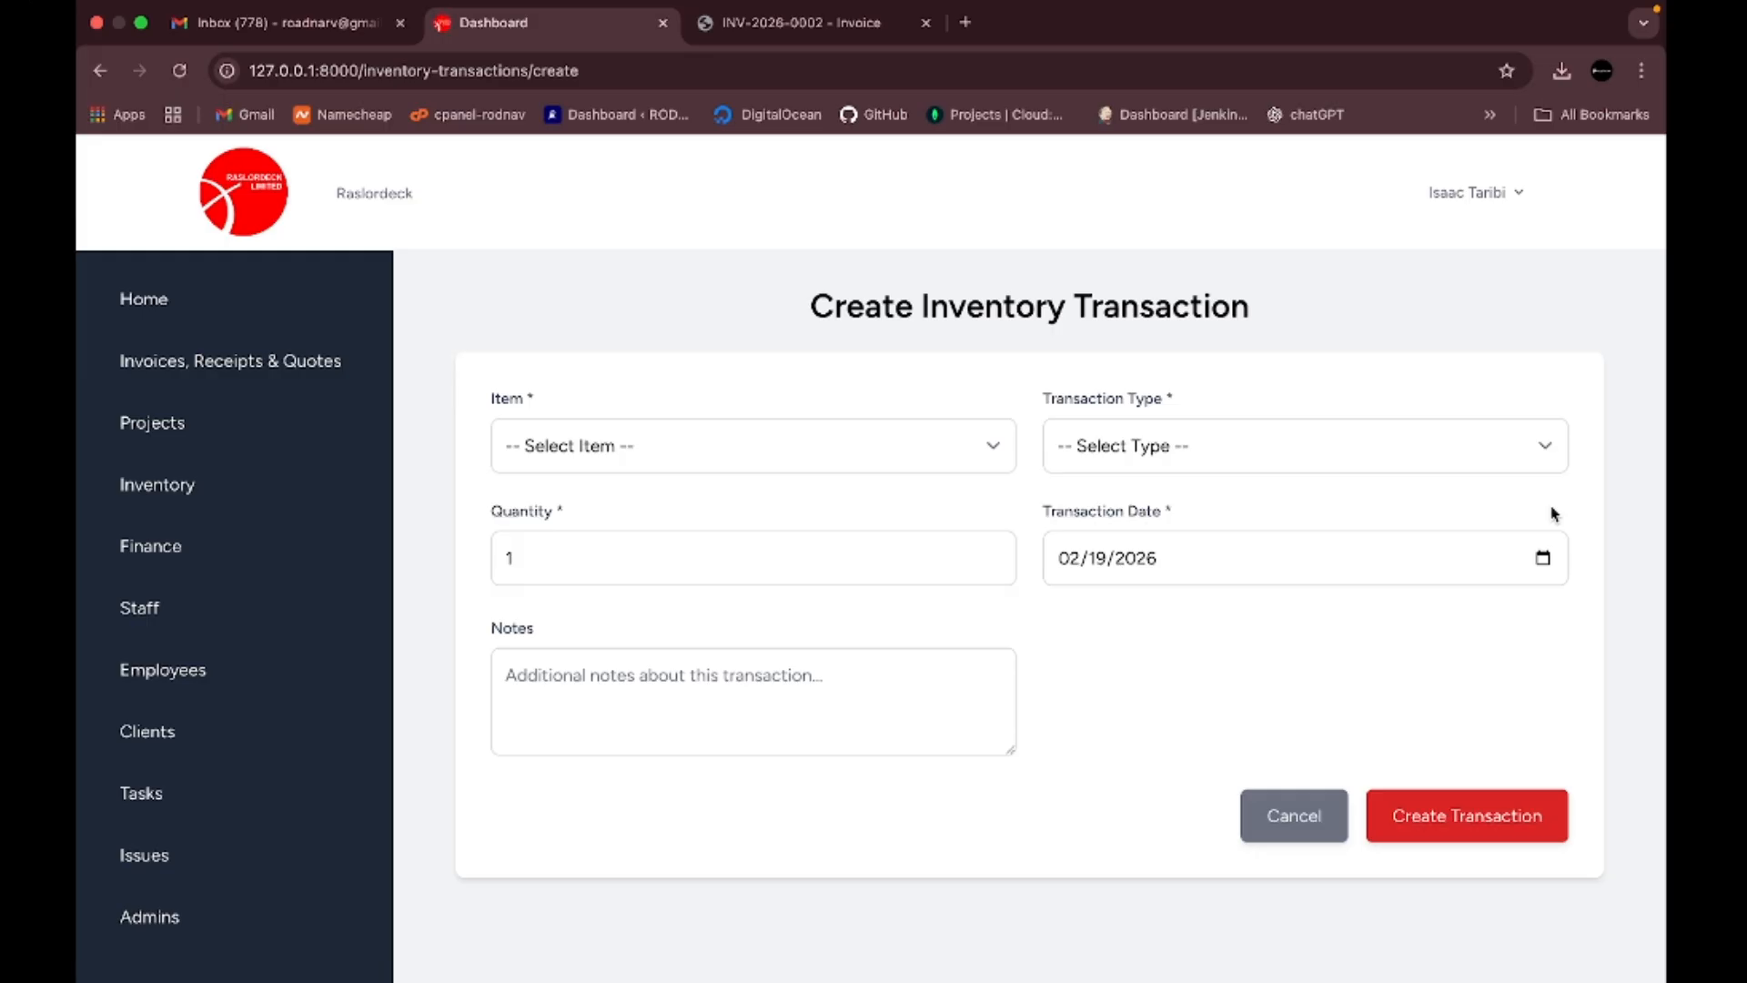
click(978, 446)
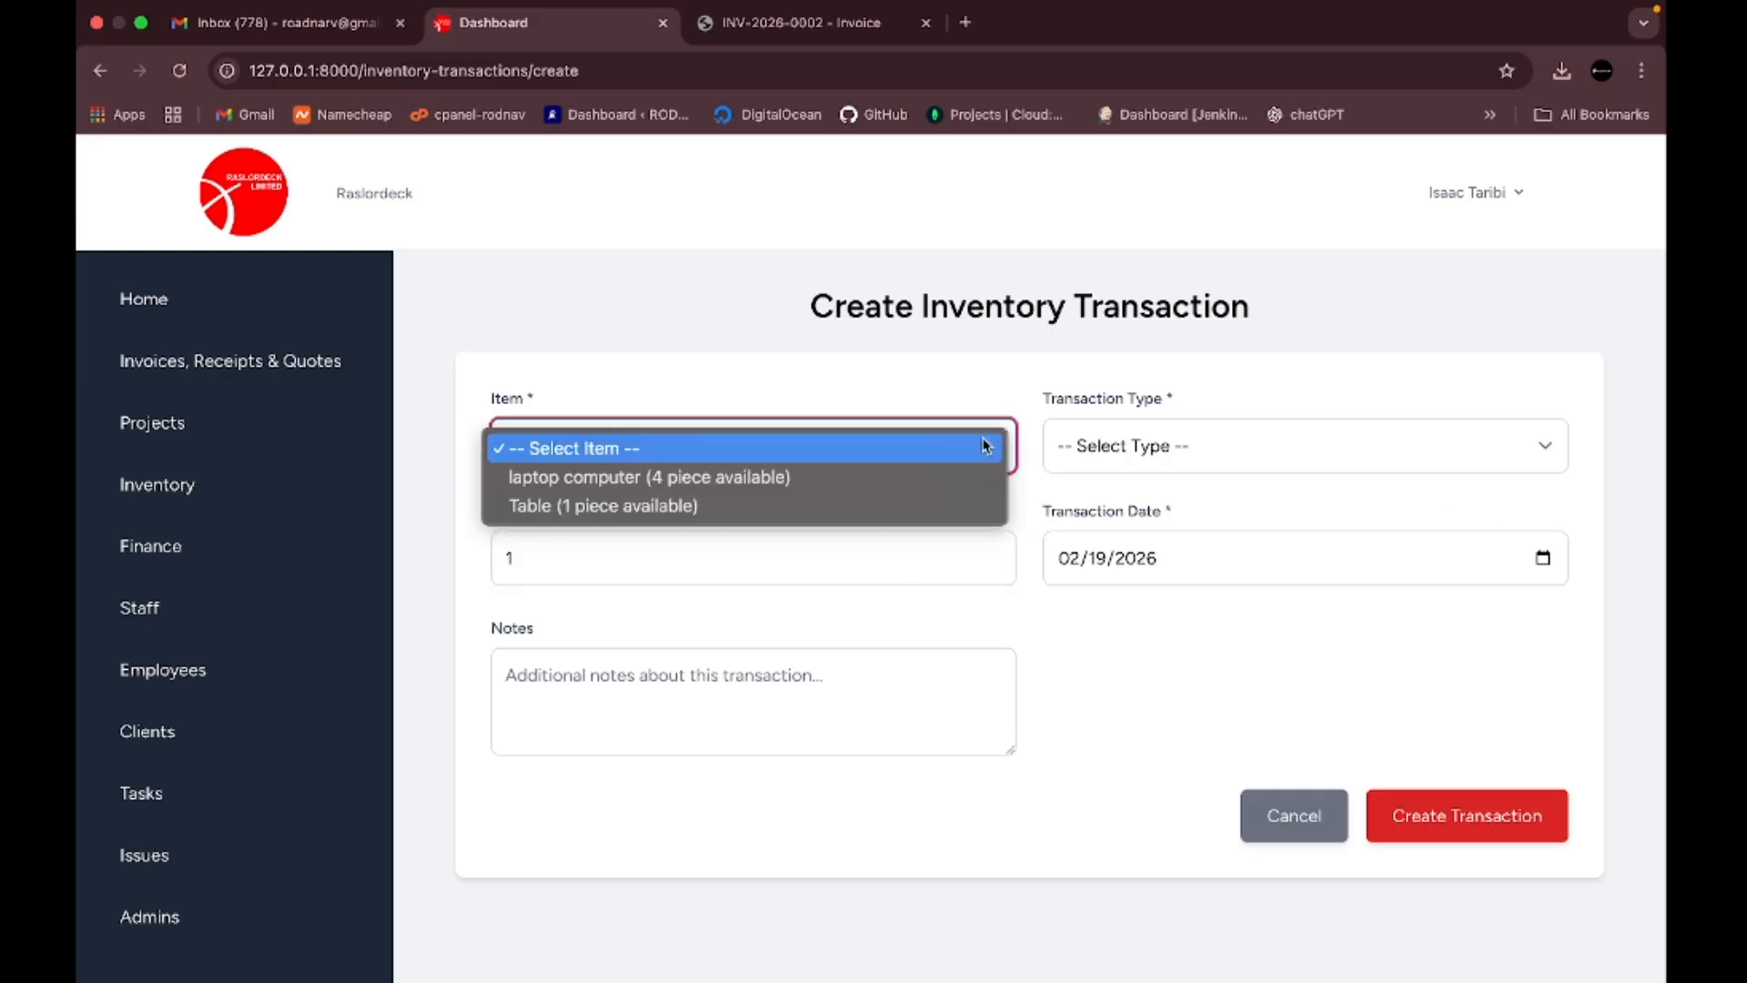
click(705, 510)
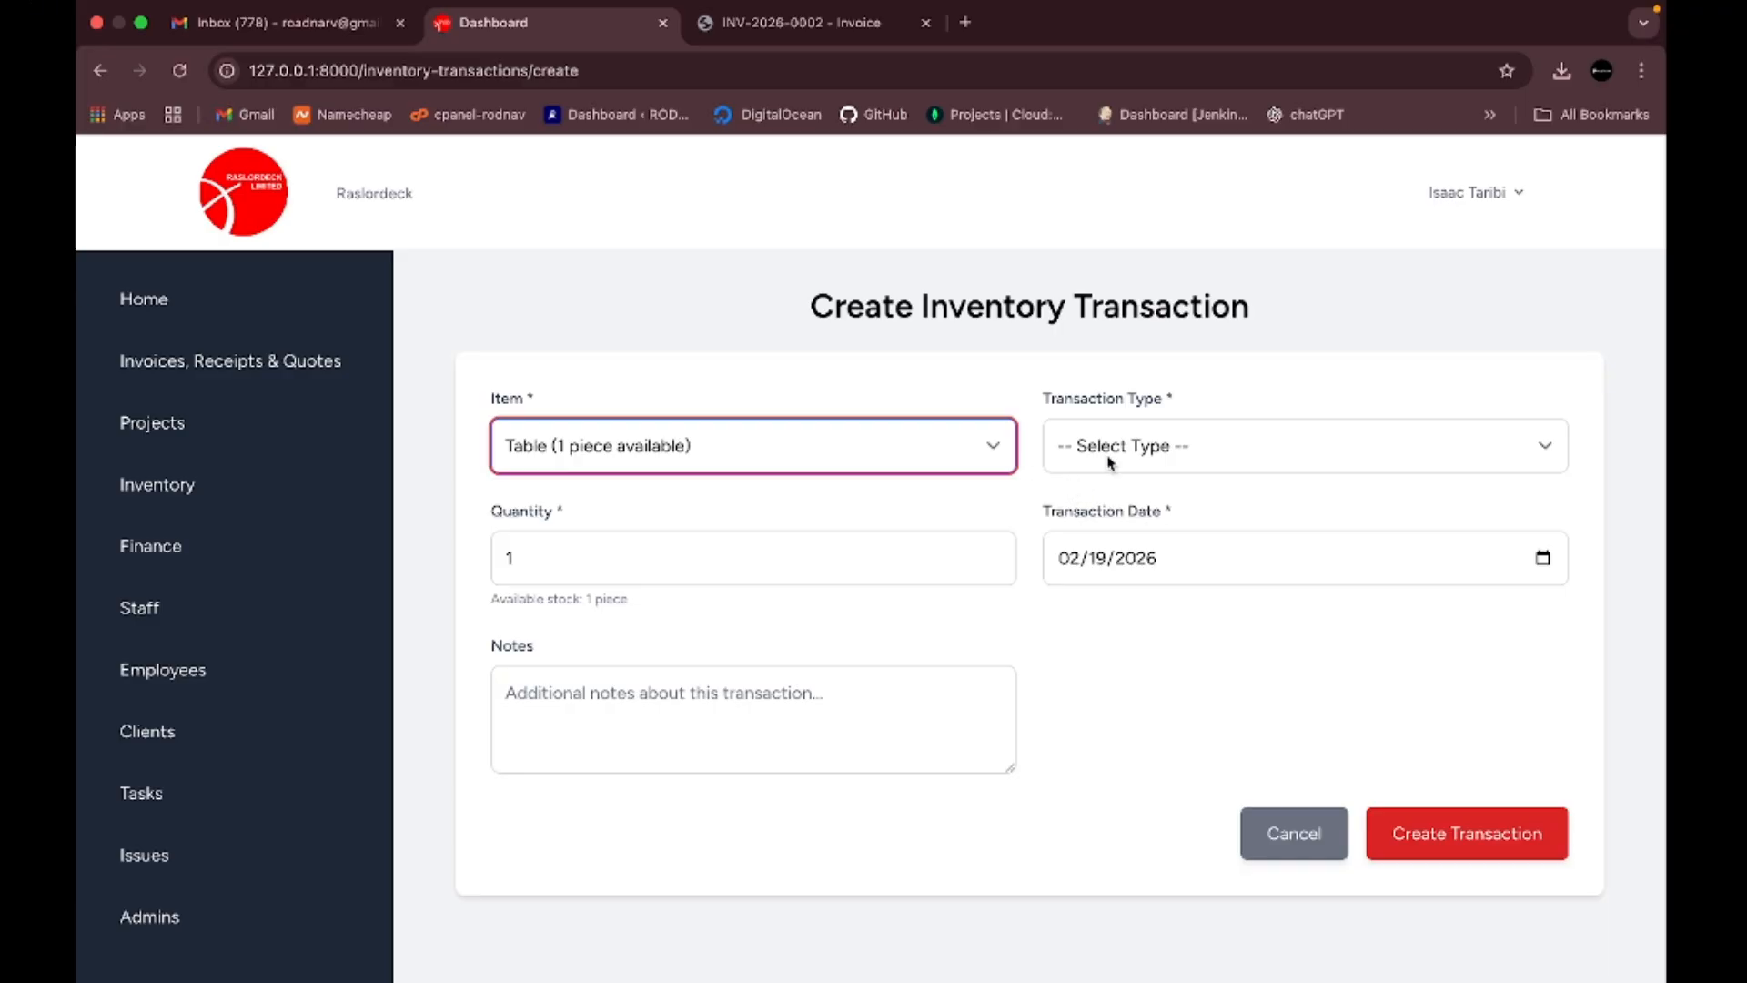
click(1543, 449)
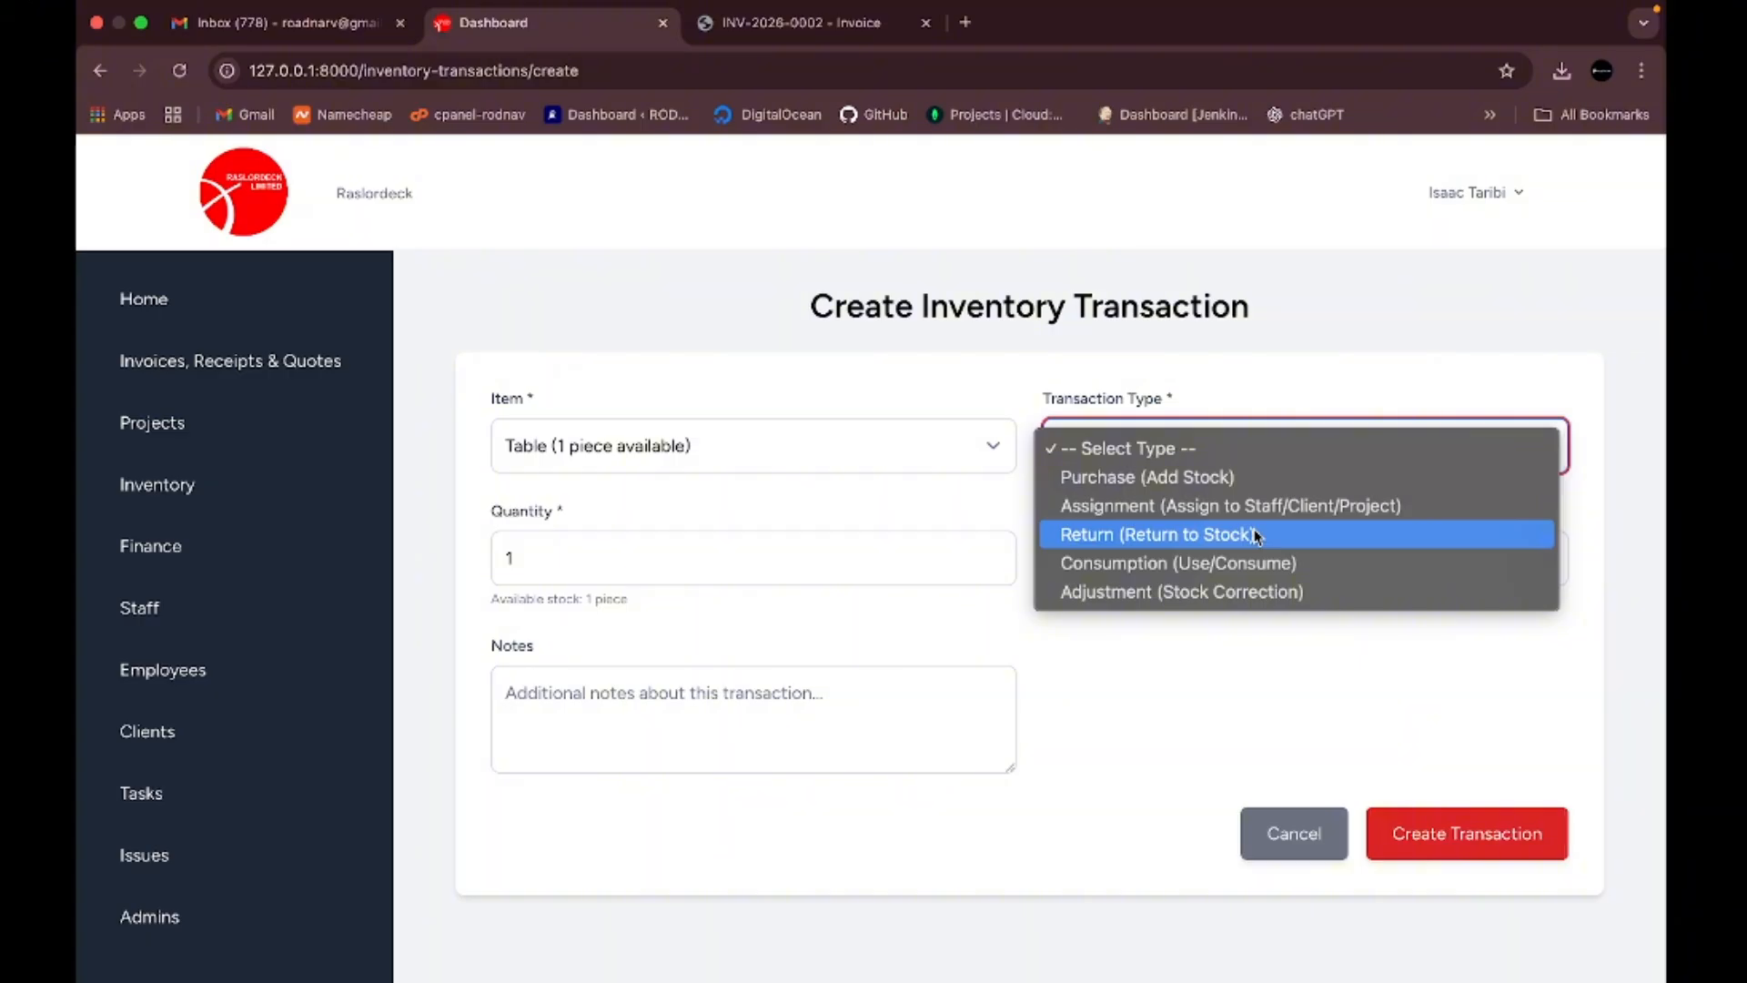
click(1299, 515)
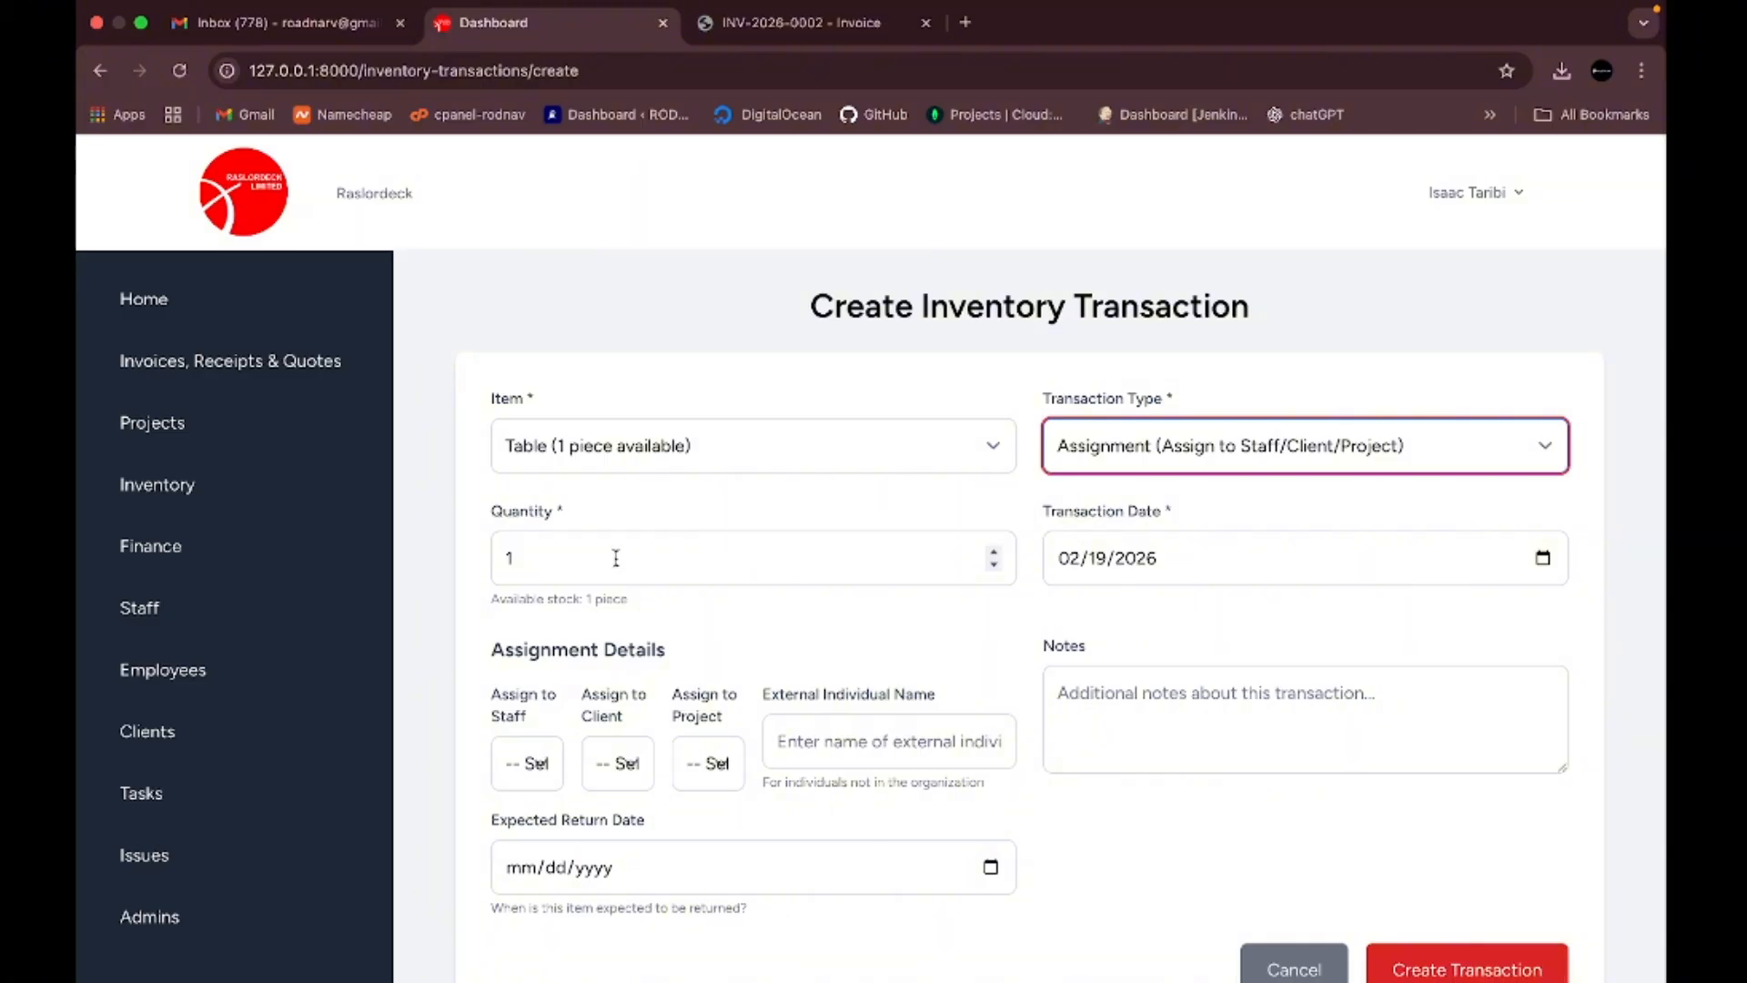
- Zoom the page to 80% and leave staff, client and project unassigned
scroll(732, 546, down, 1)
scroll(733, 546, down, 2)
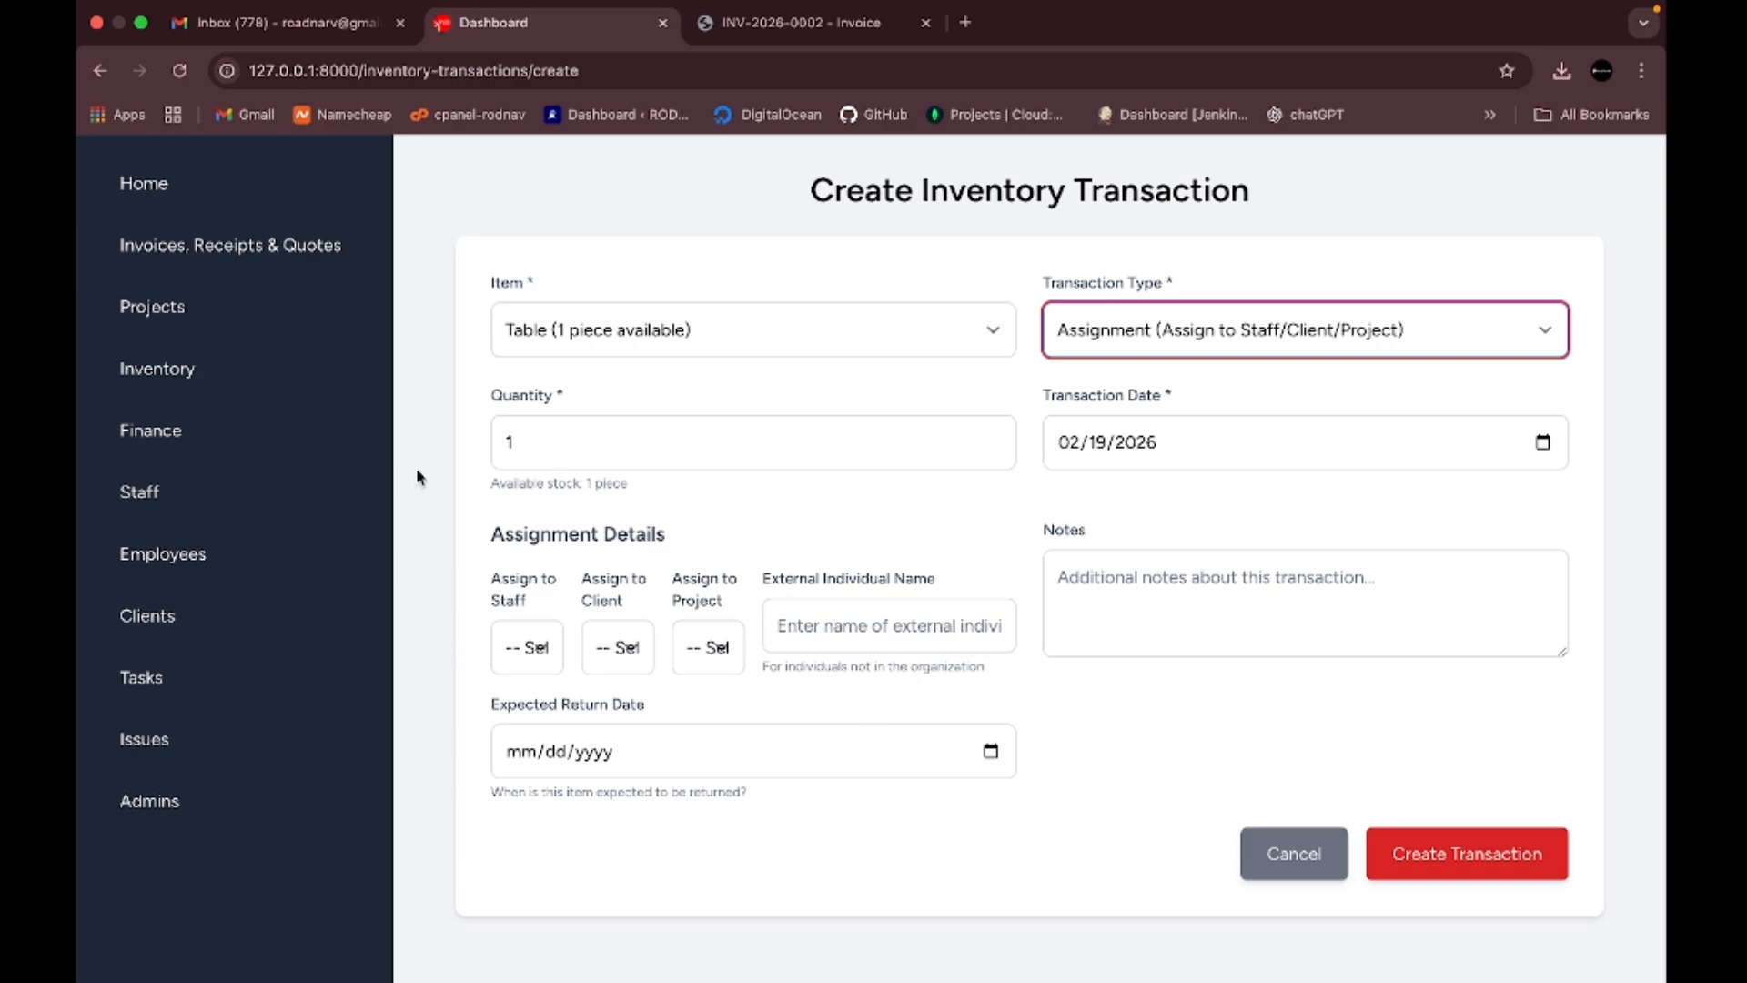
click(417, 517)
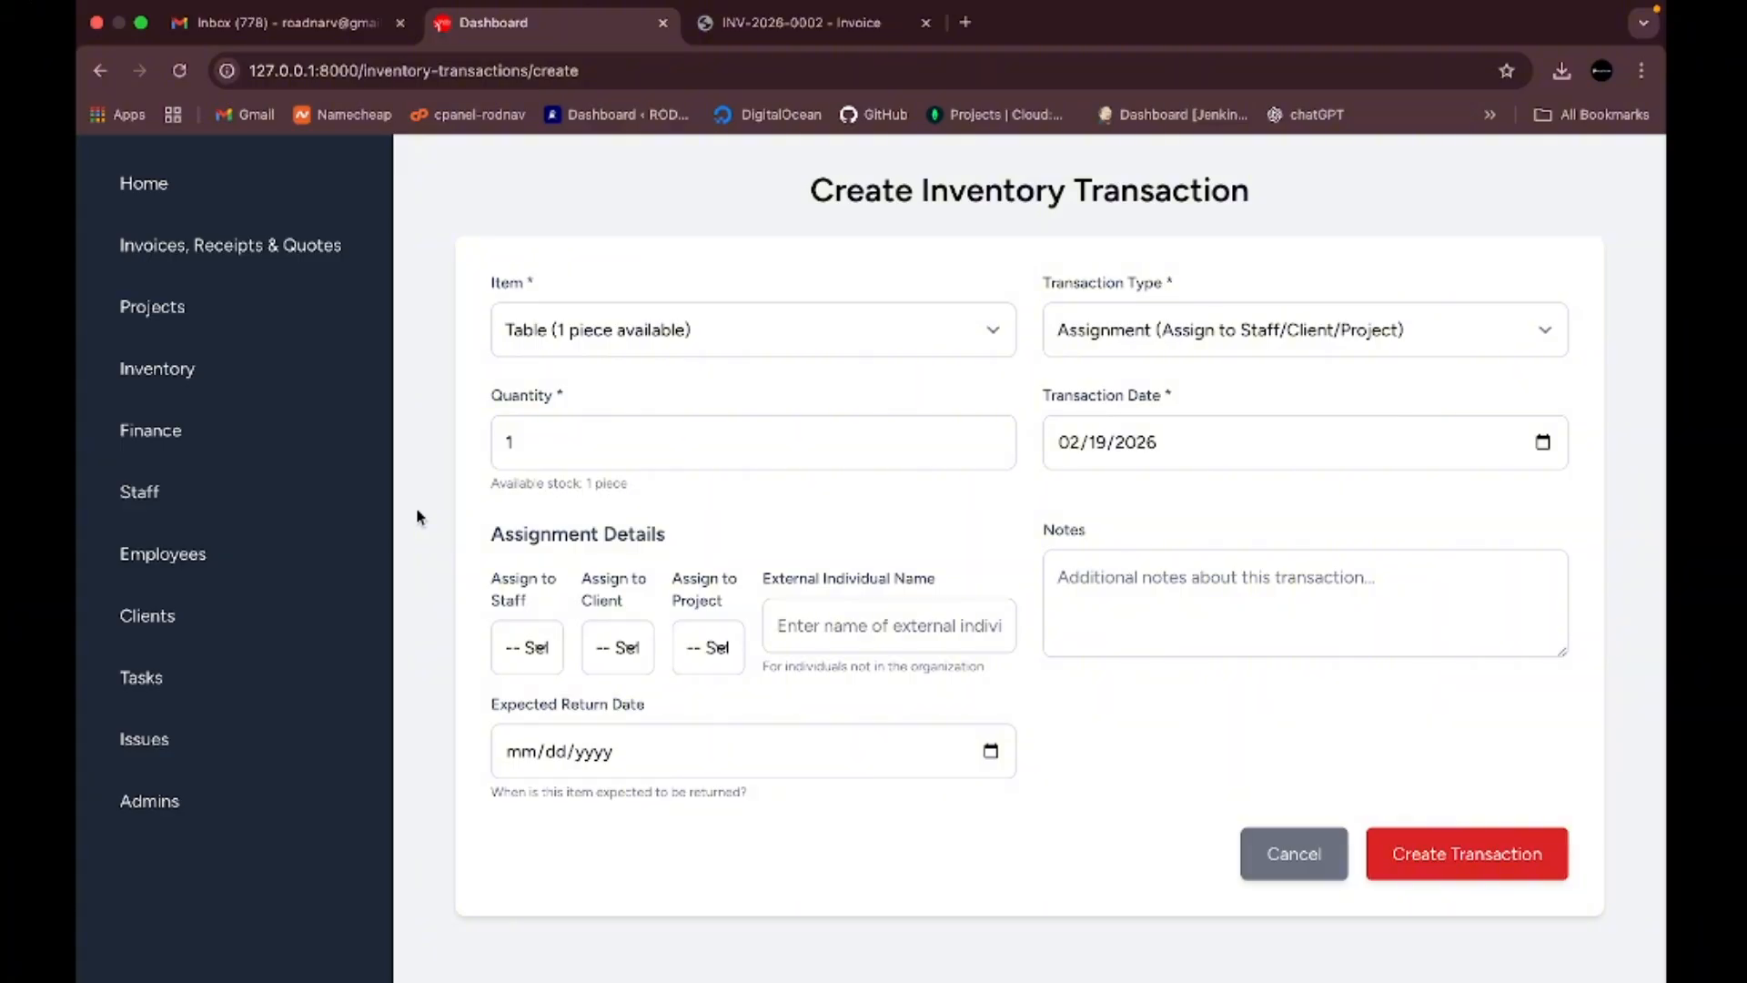
key(super+minus)
key(super+minus)
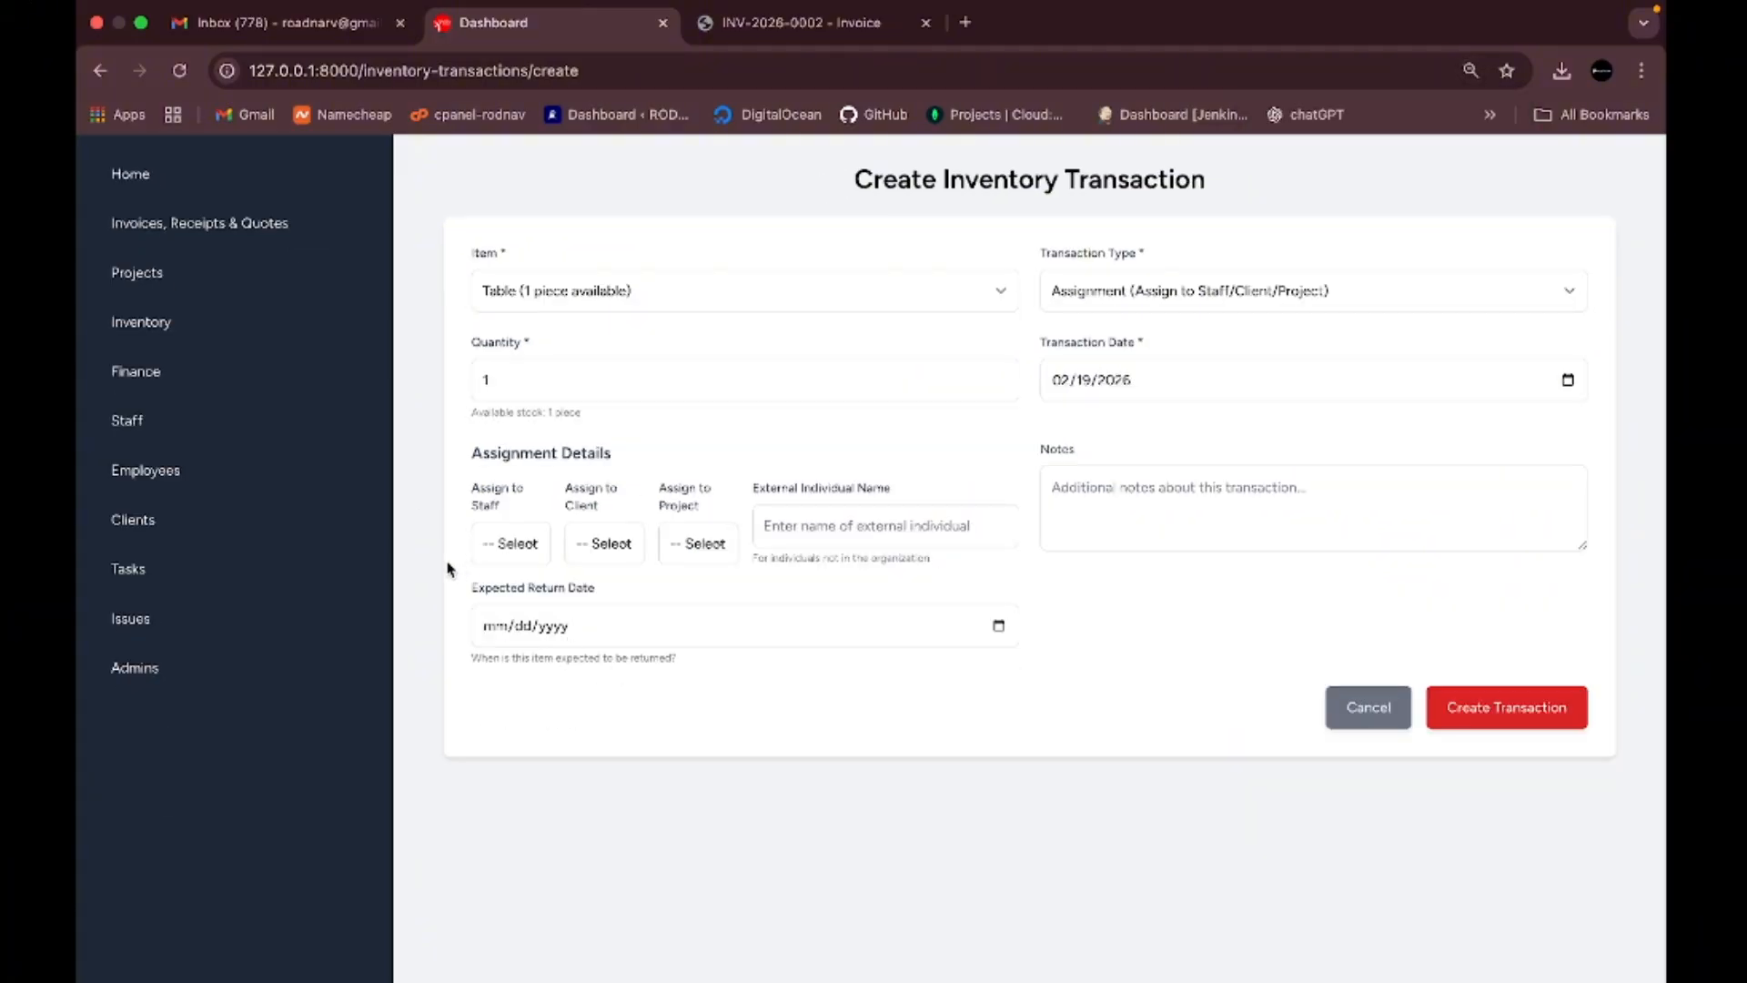
scroll(449, 570, up, 2)
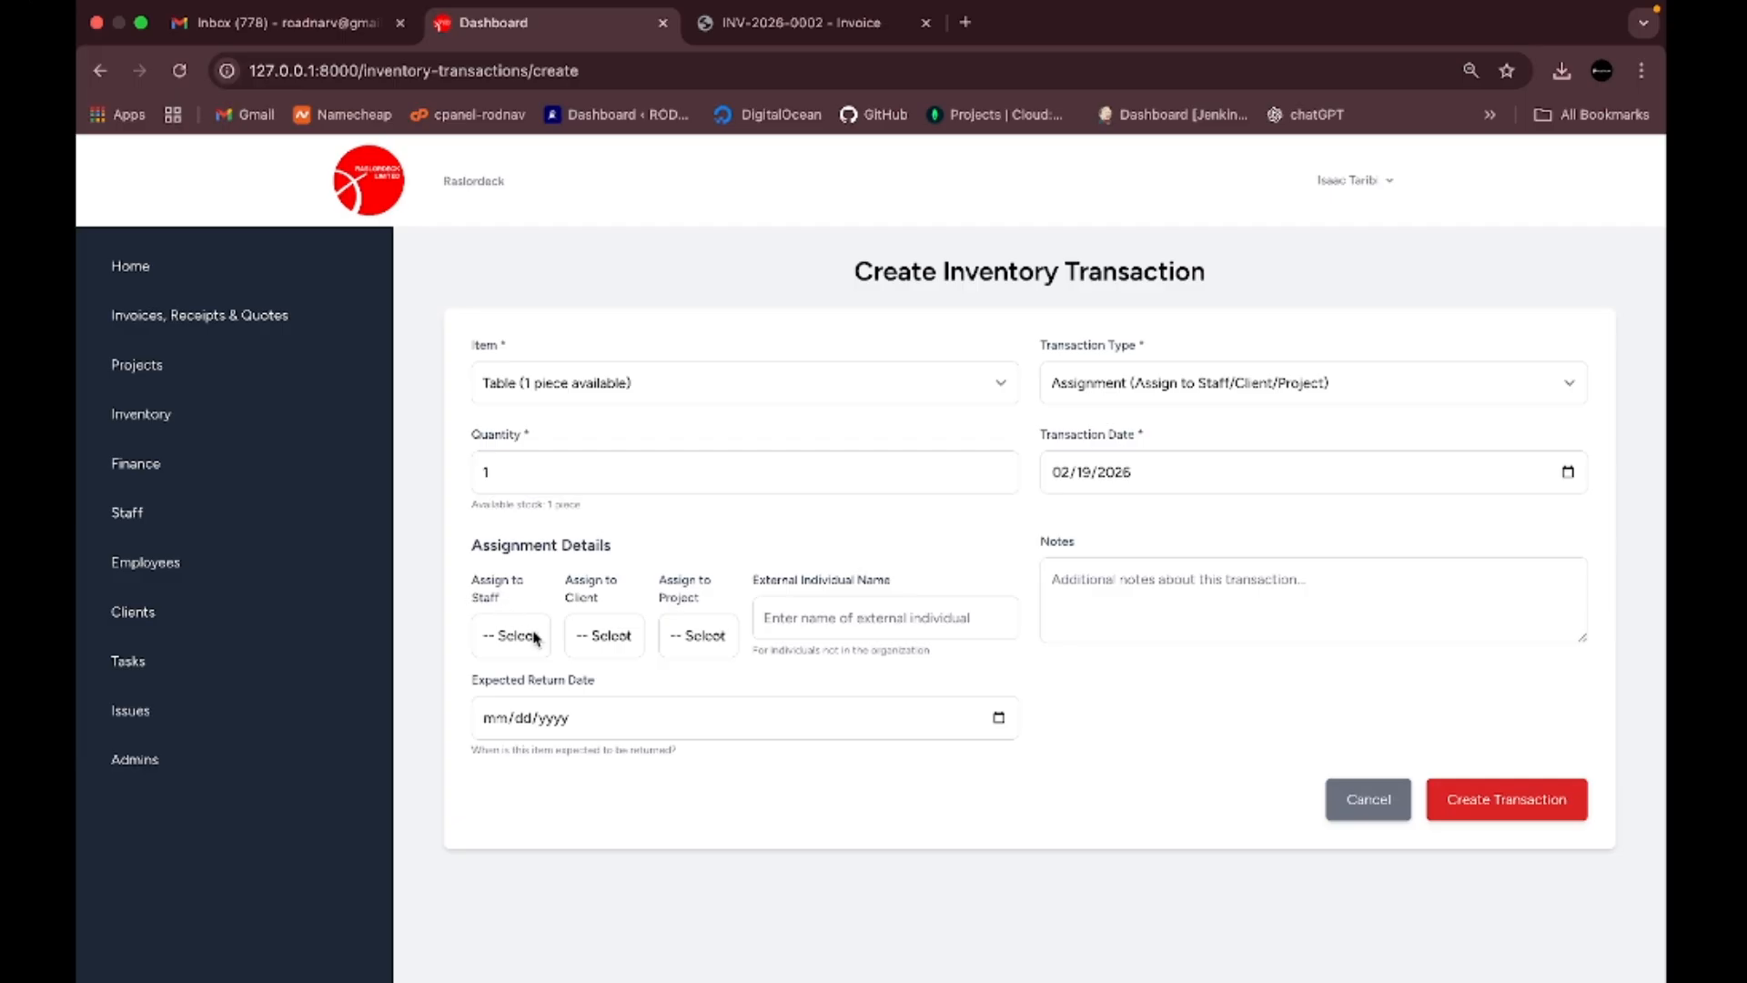
click(535, 637)
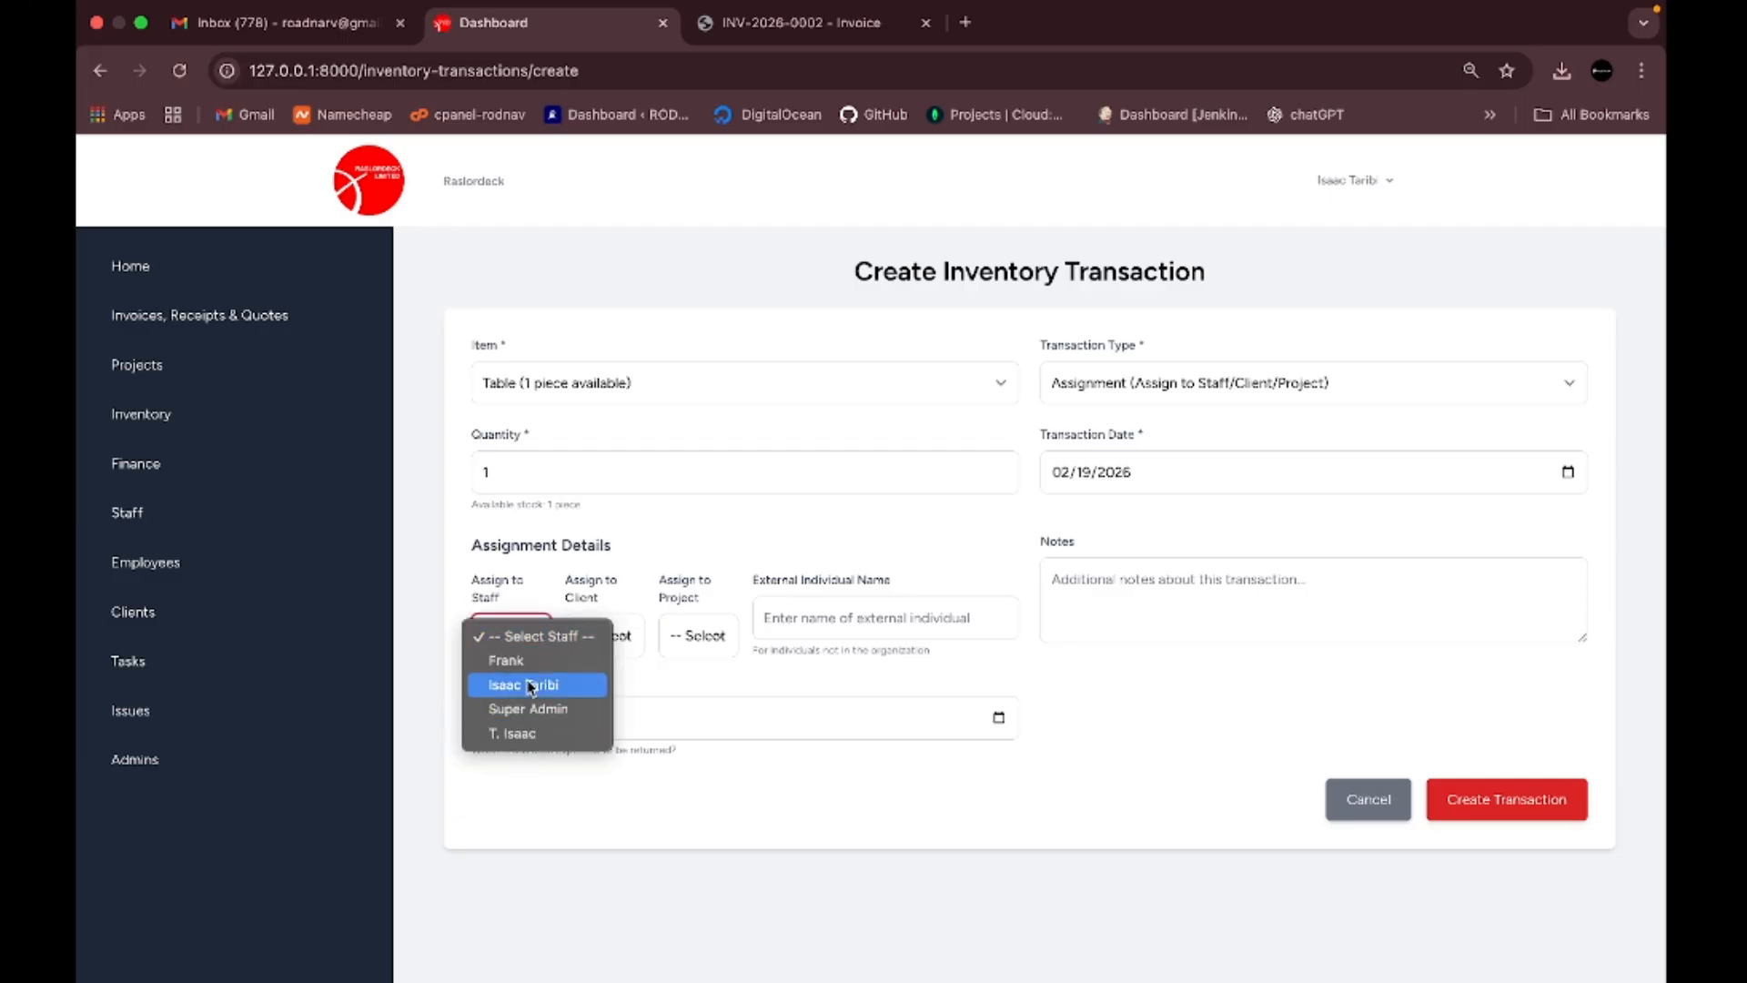
click(441, 589)
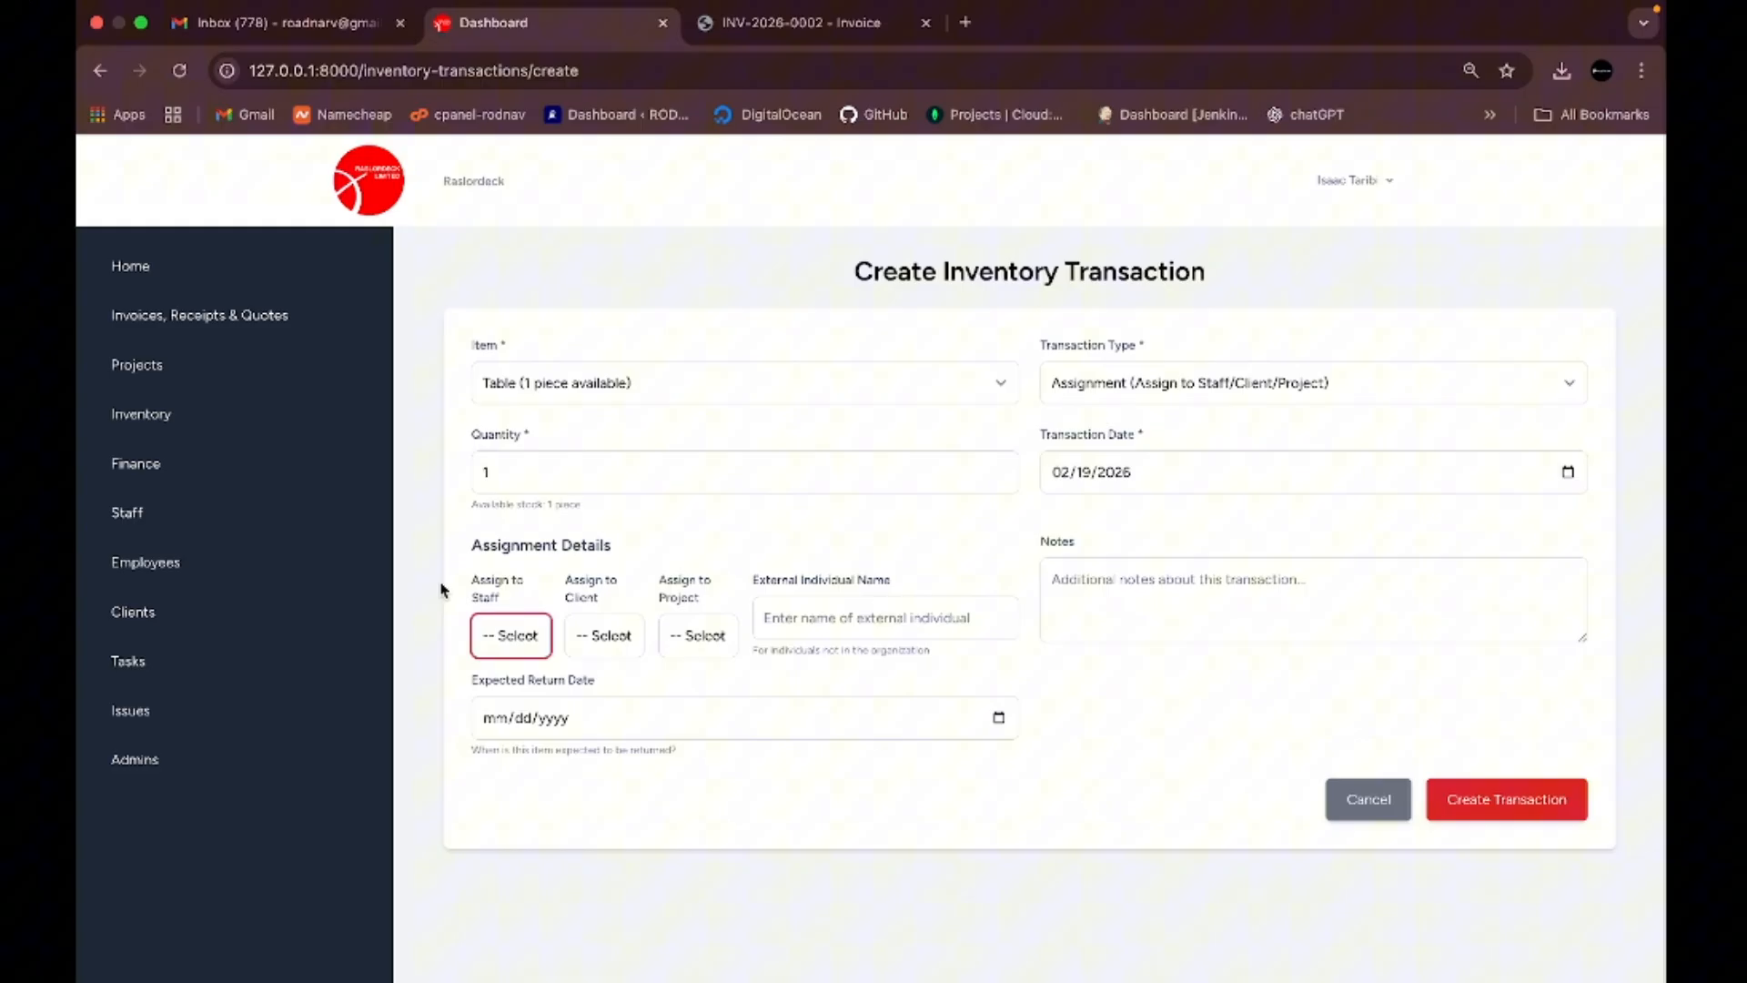
click(627, 640)
click(627, 640)
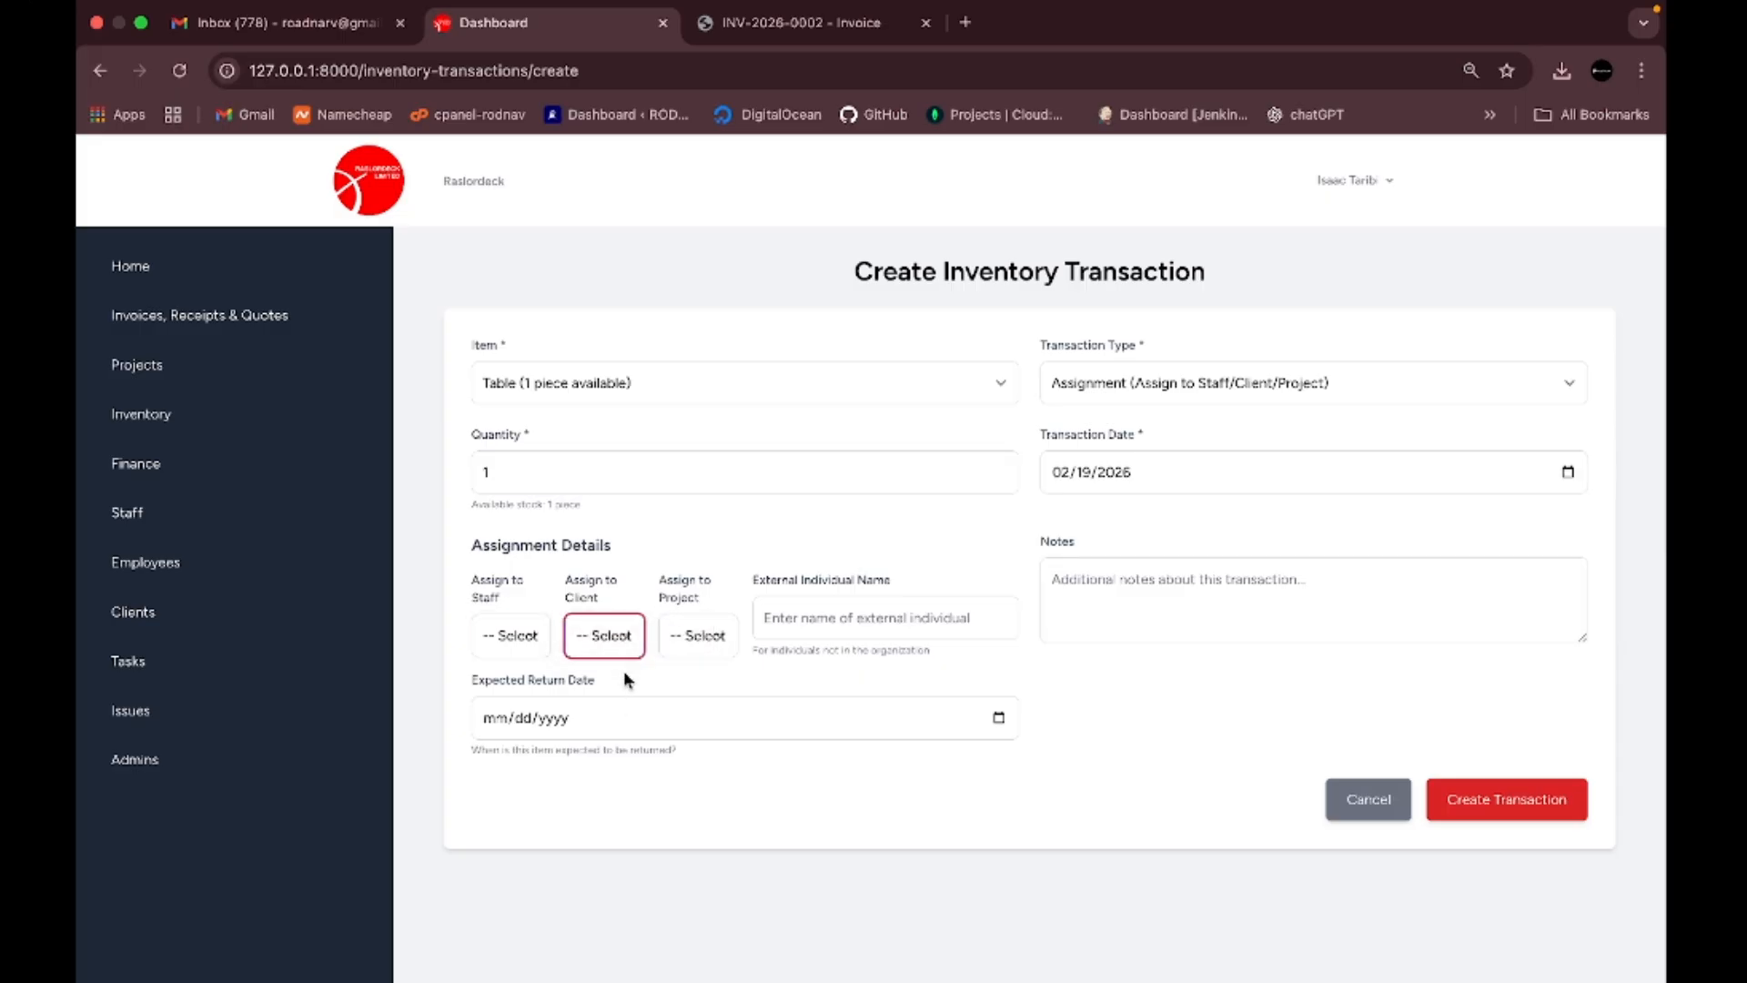
click(724, 642)
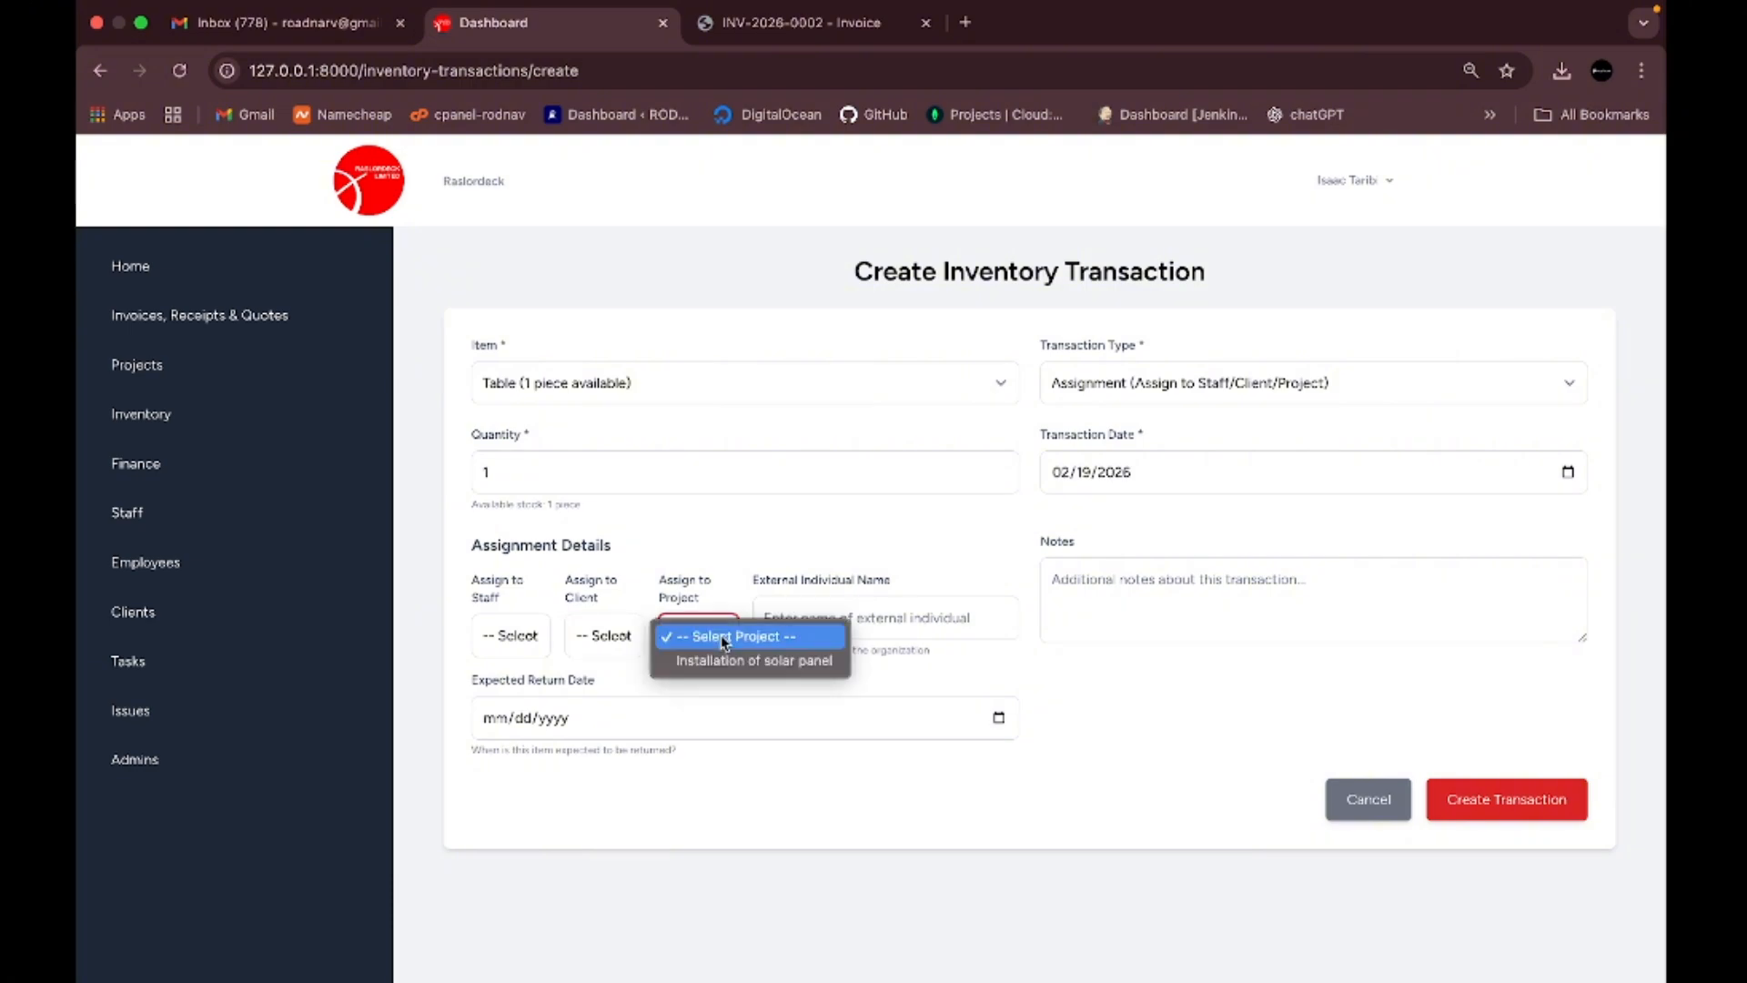
click(747, 685)
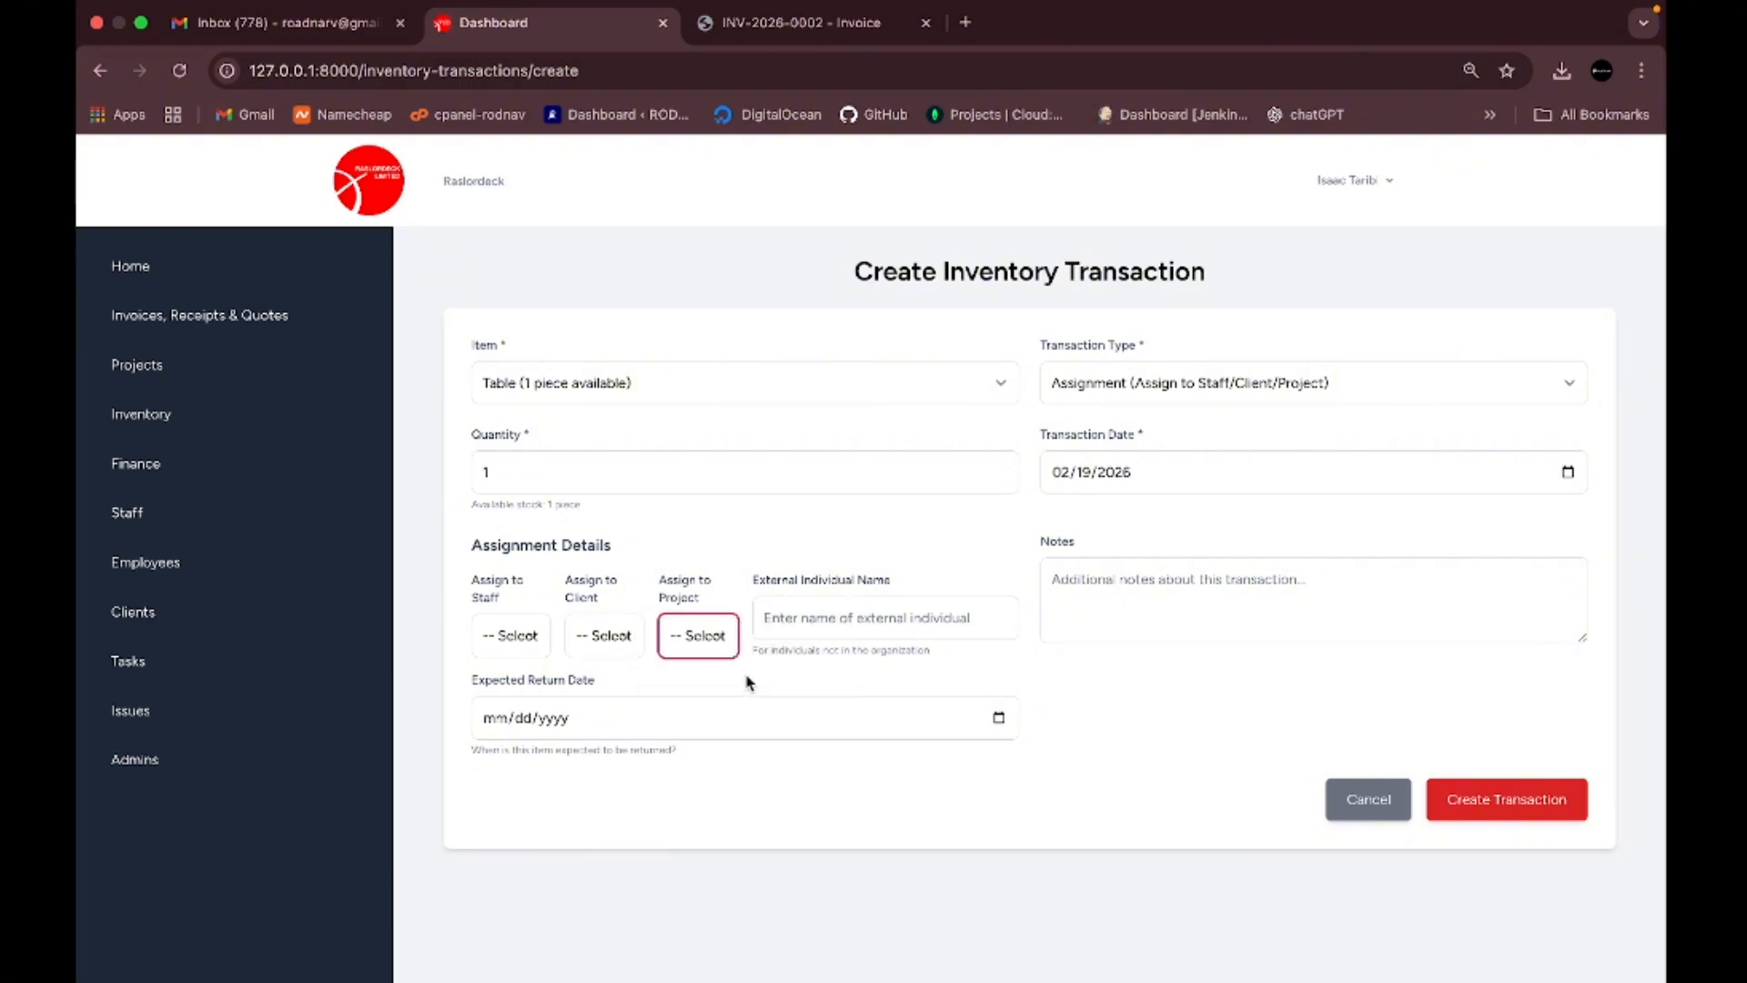
- Enter the external individual's name, set return date 02/27/2026, and create the transaction
click(819, 621)
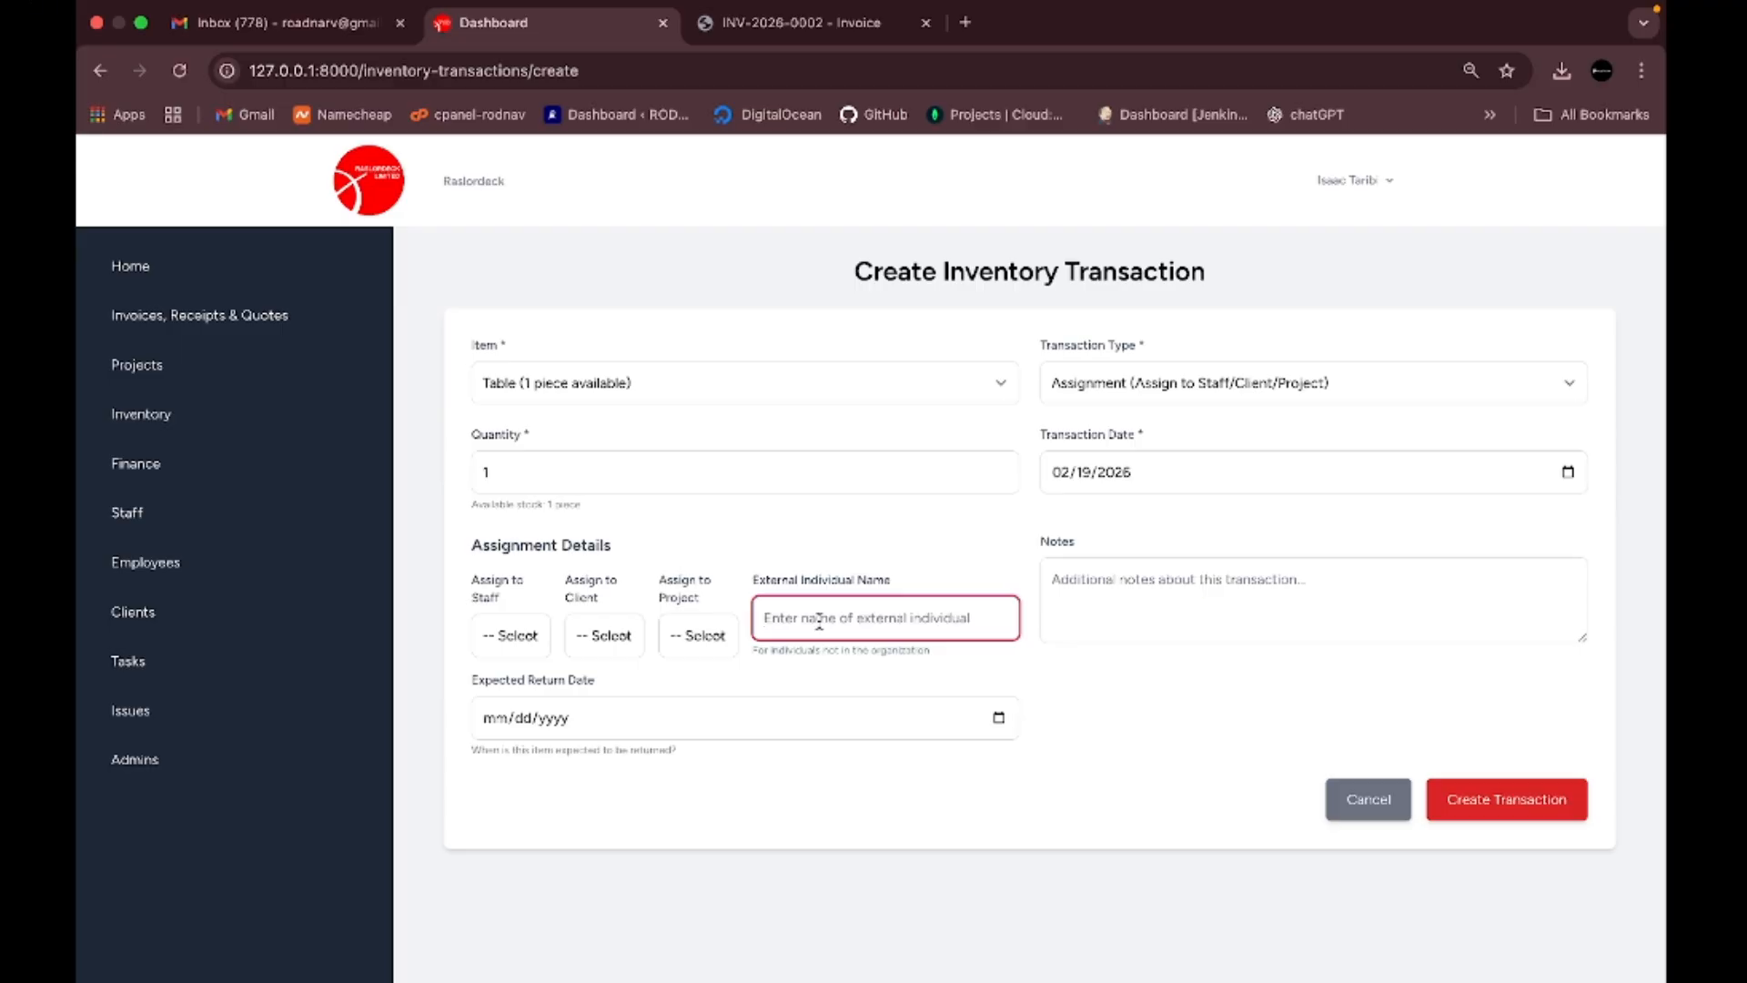
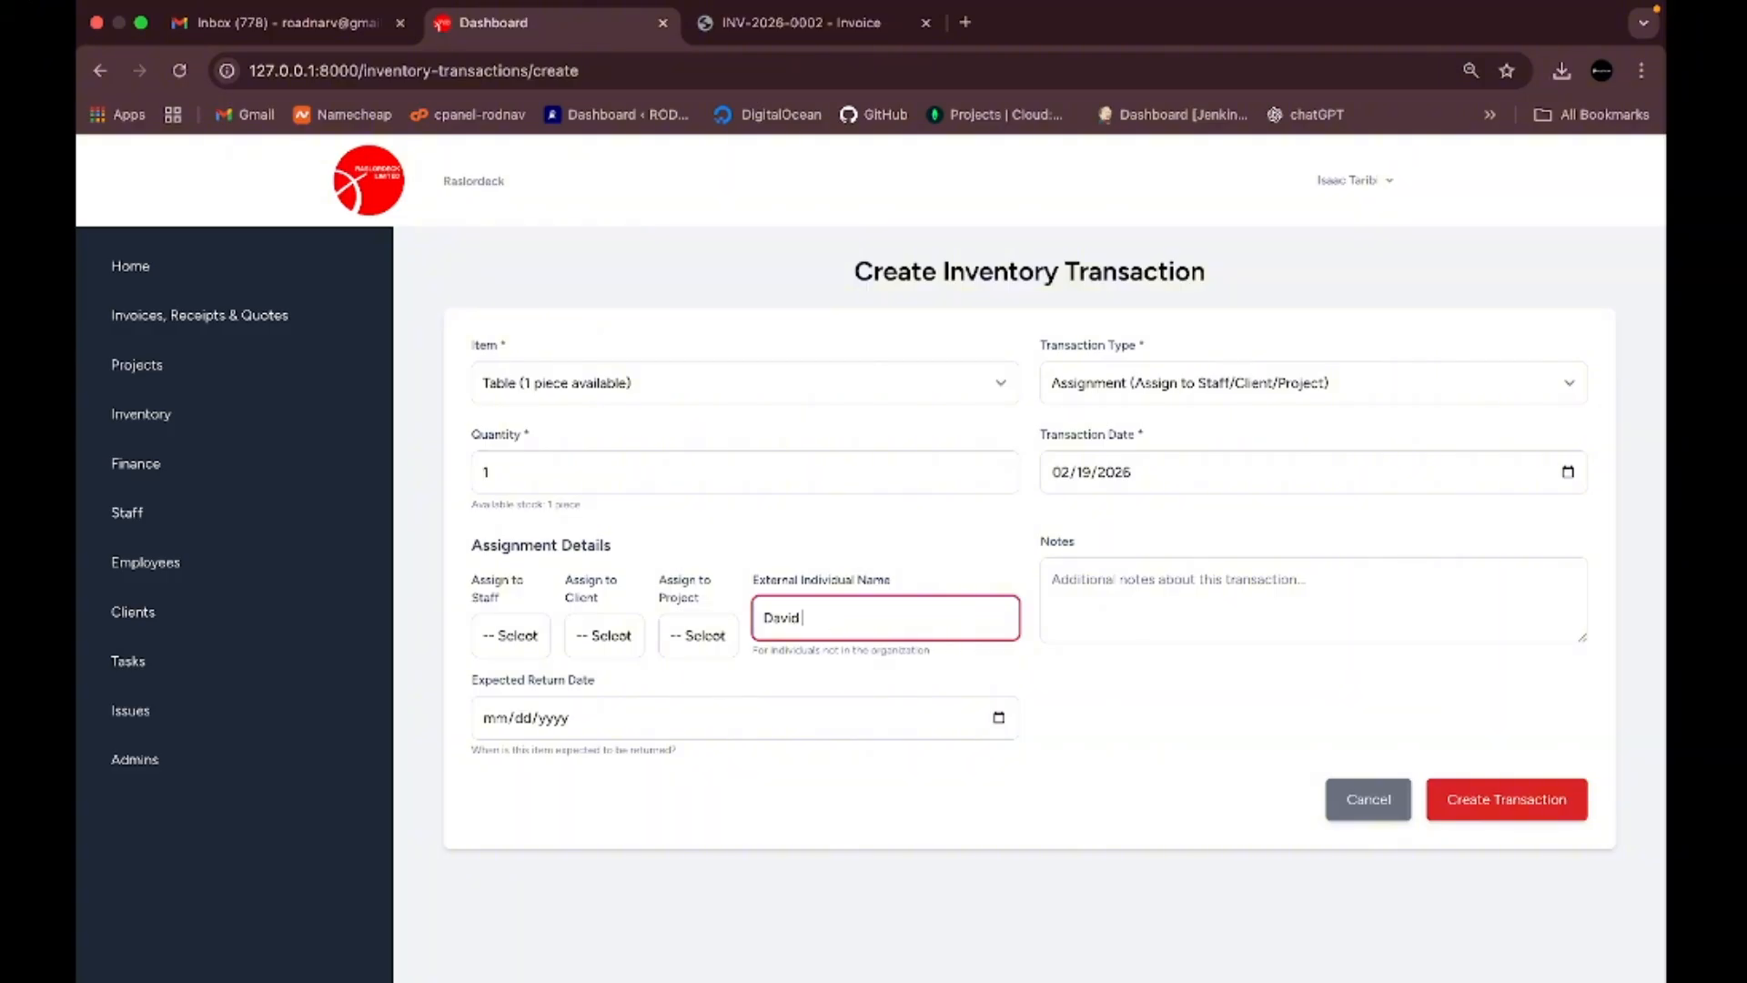
click(845, 674)
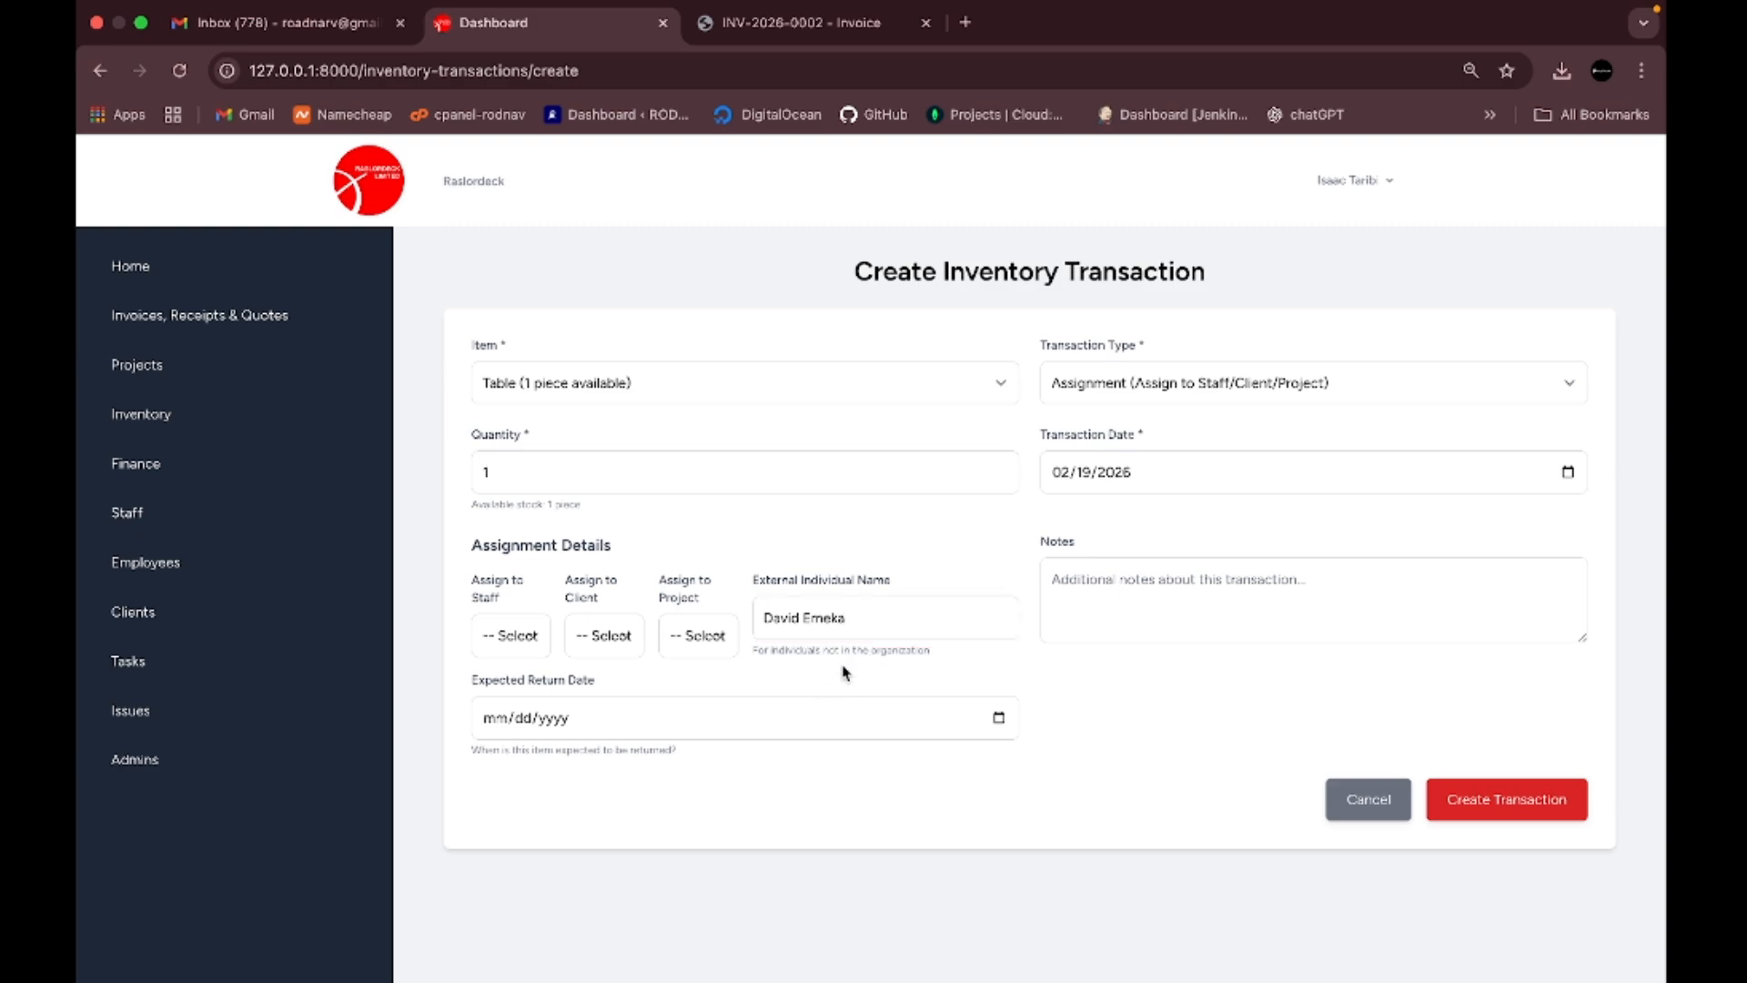
click(999, 719)
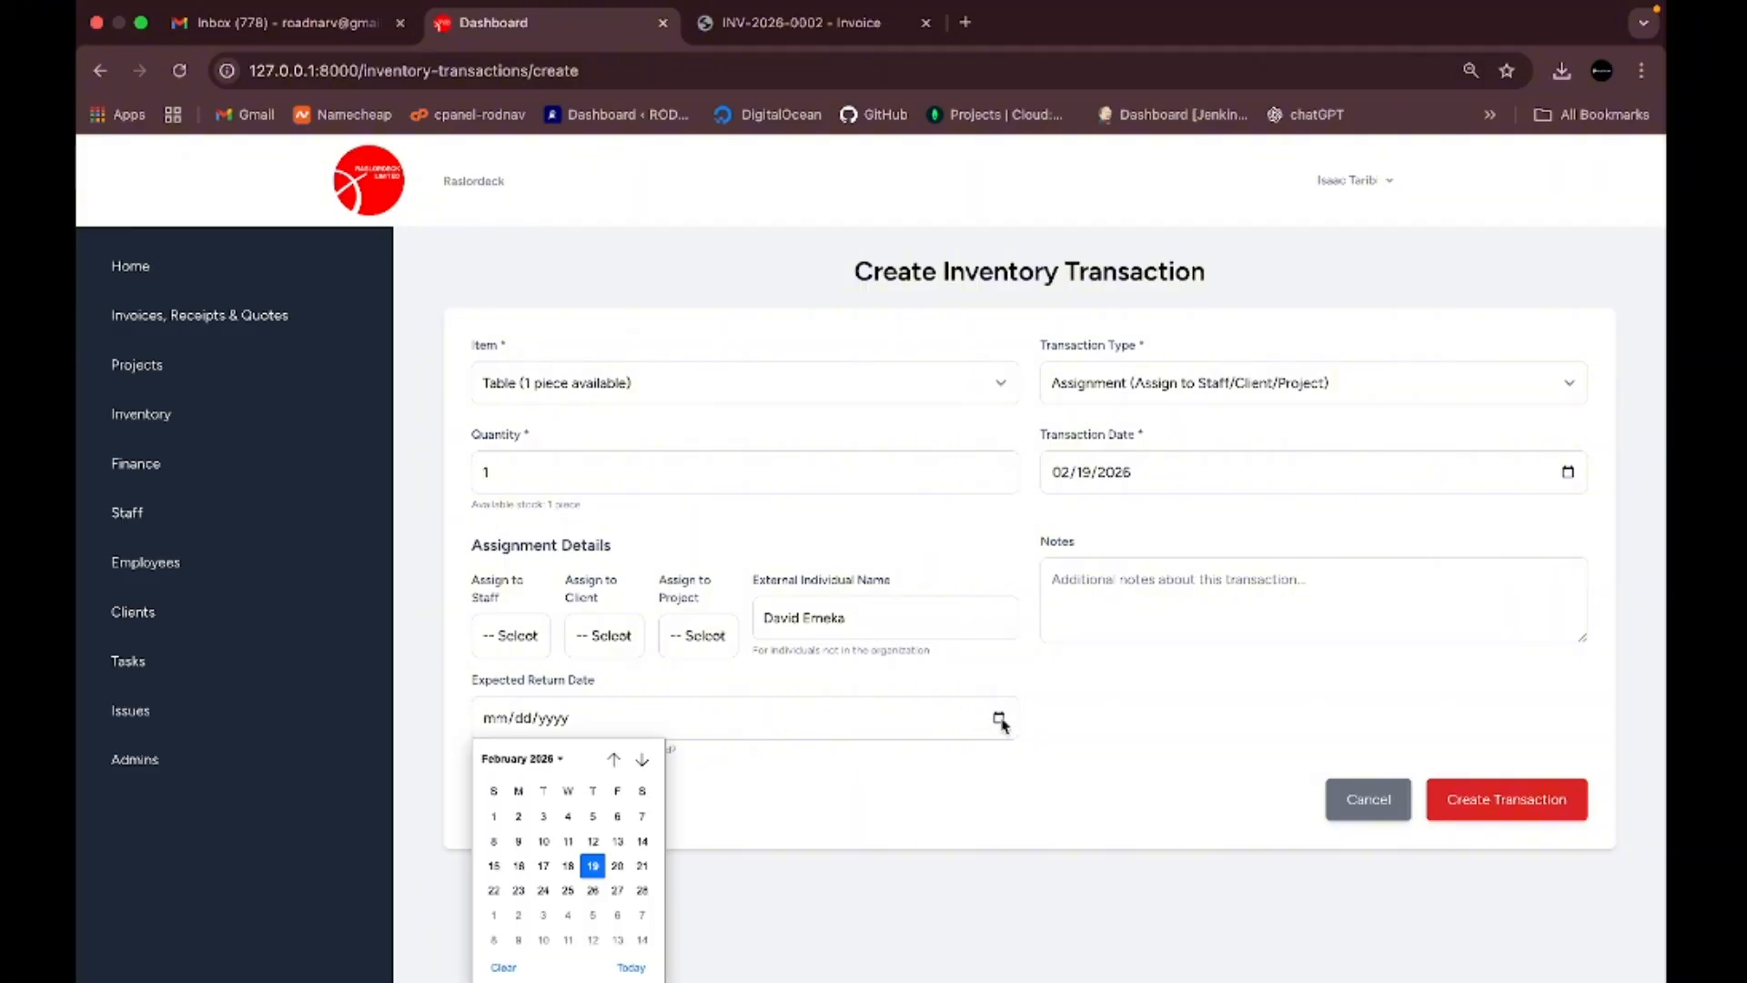
click(615, 894)
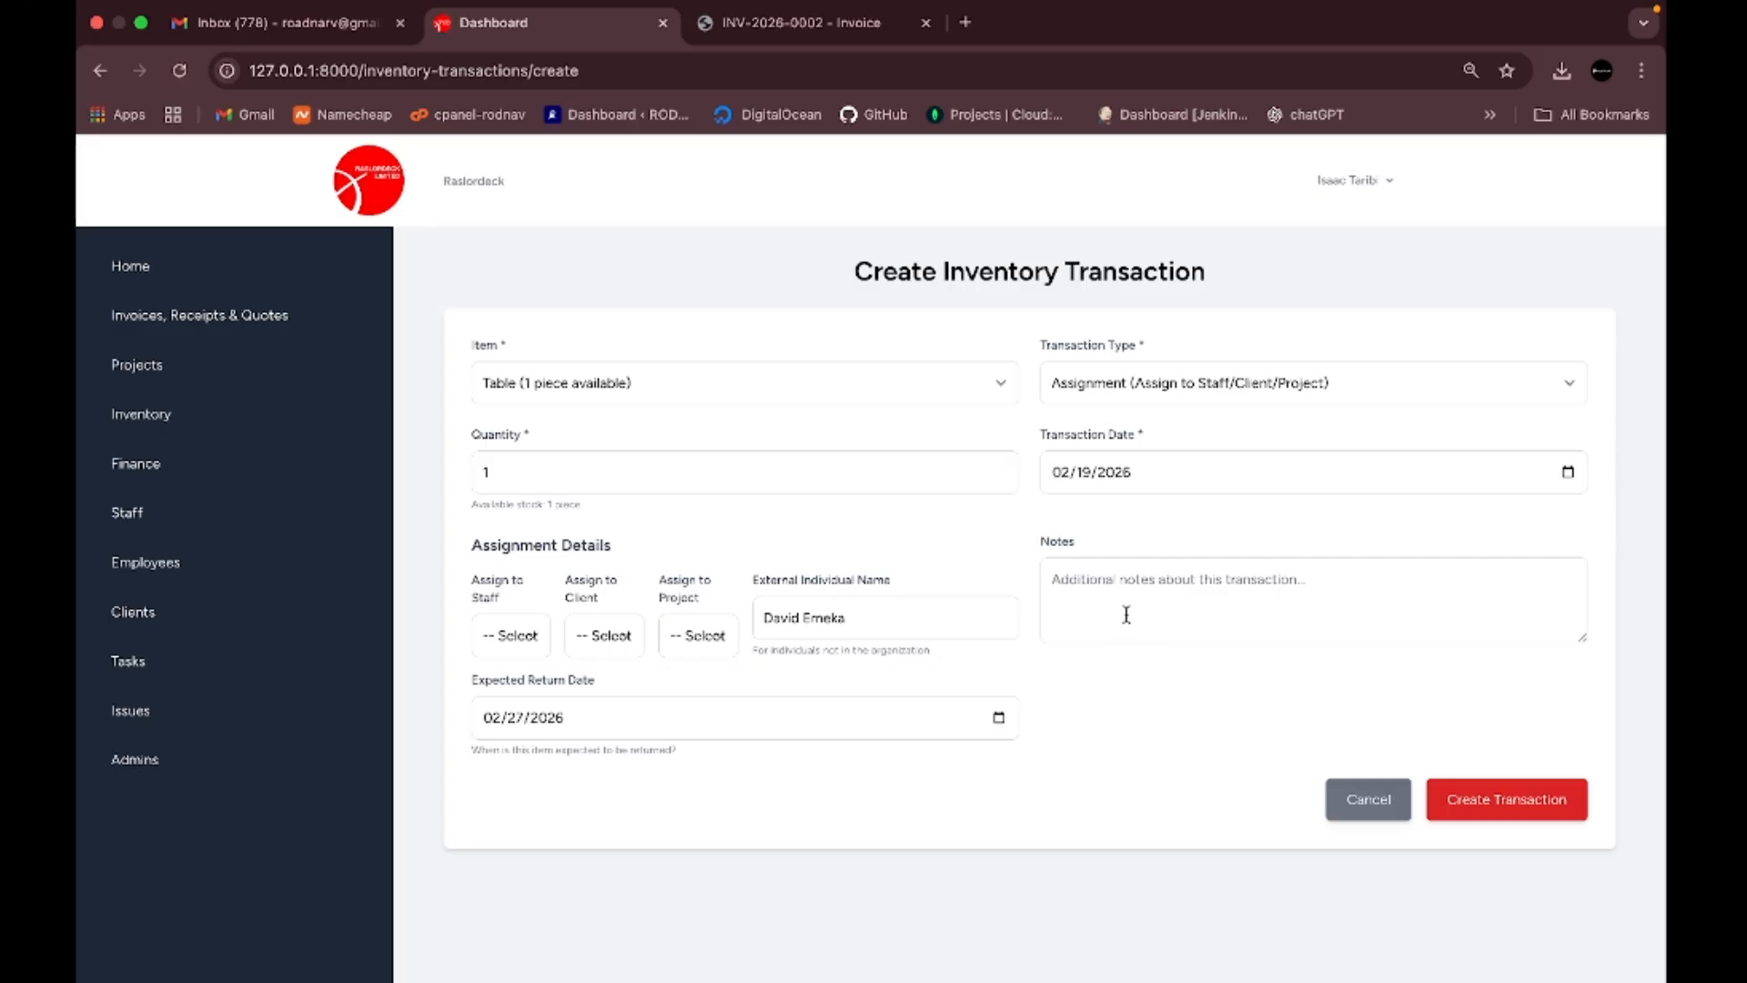
click(1169, 605)
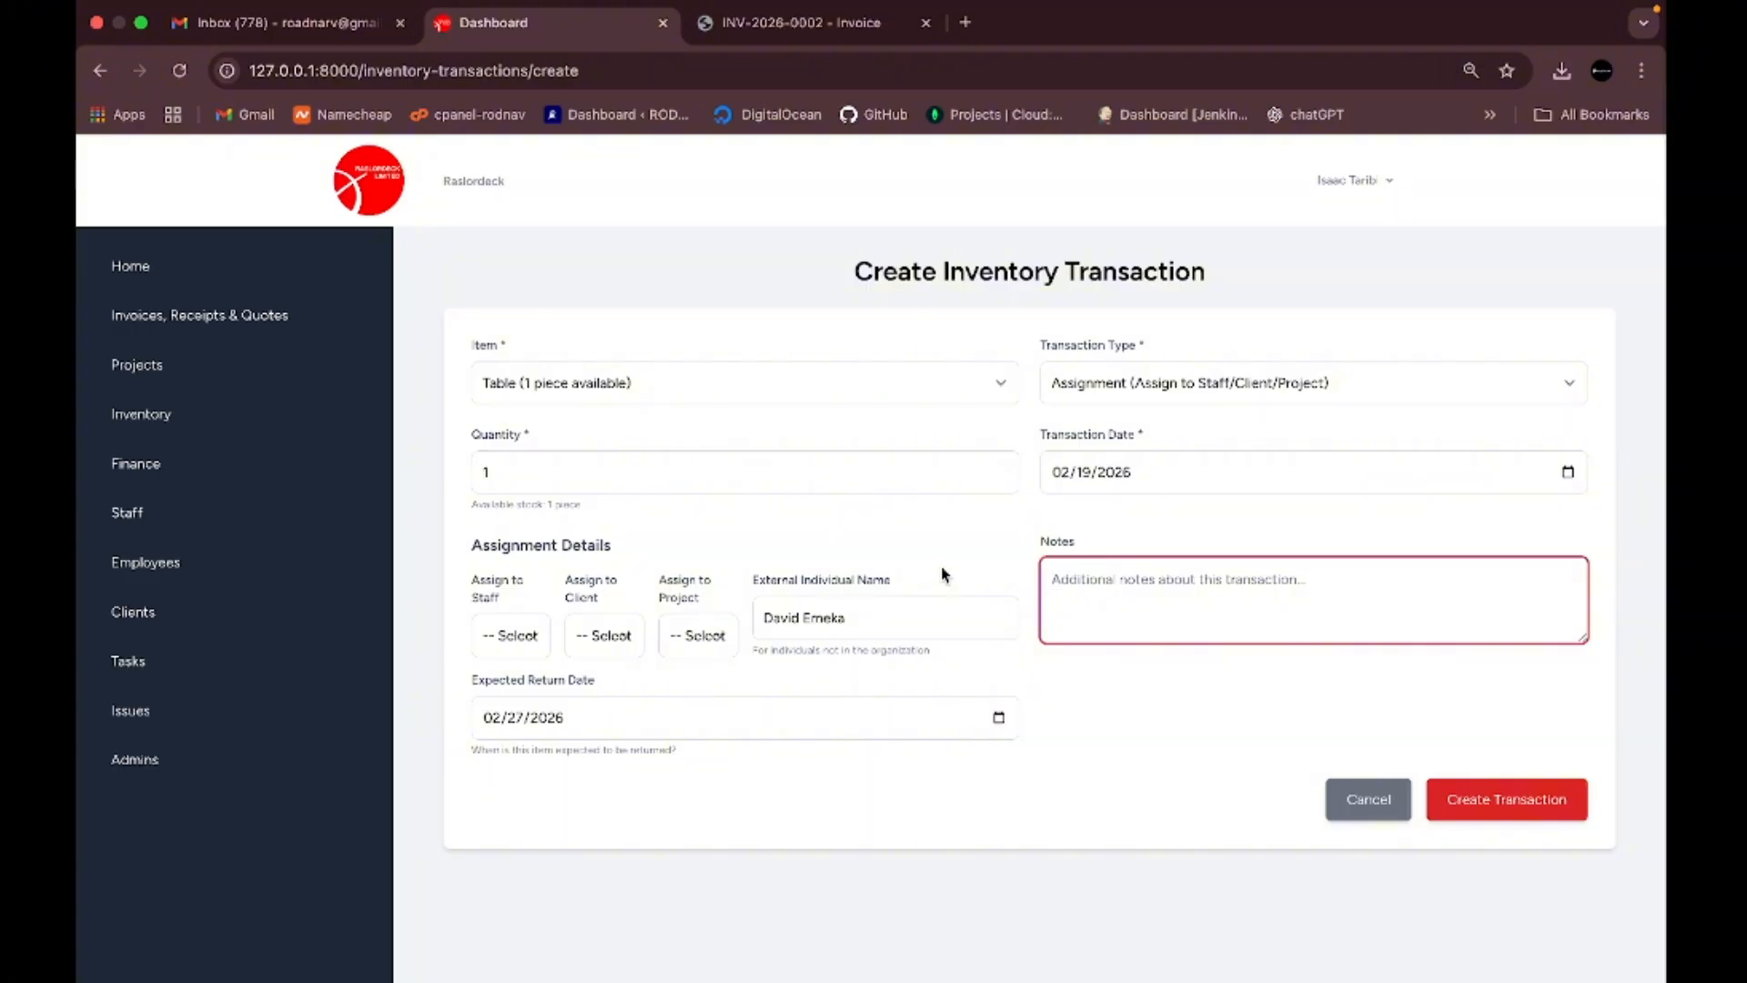
click(965, 539)
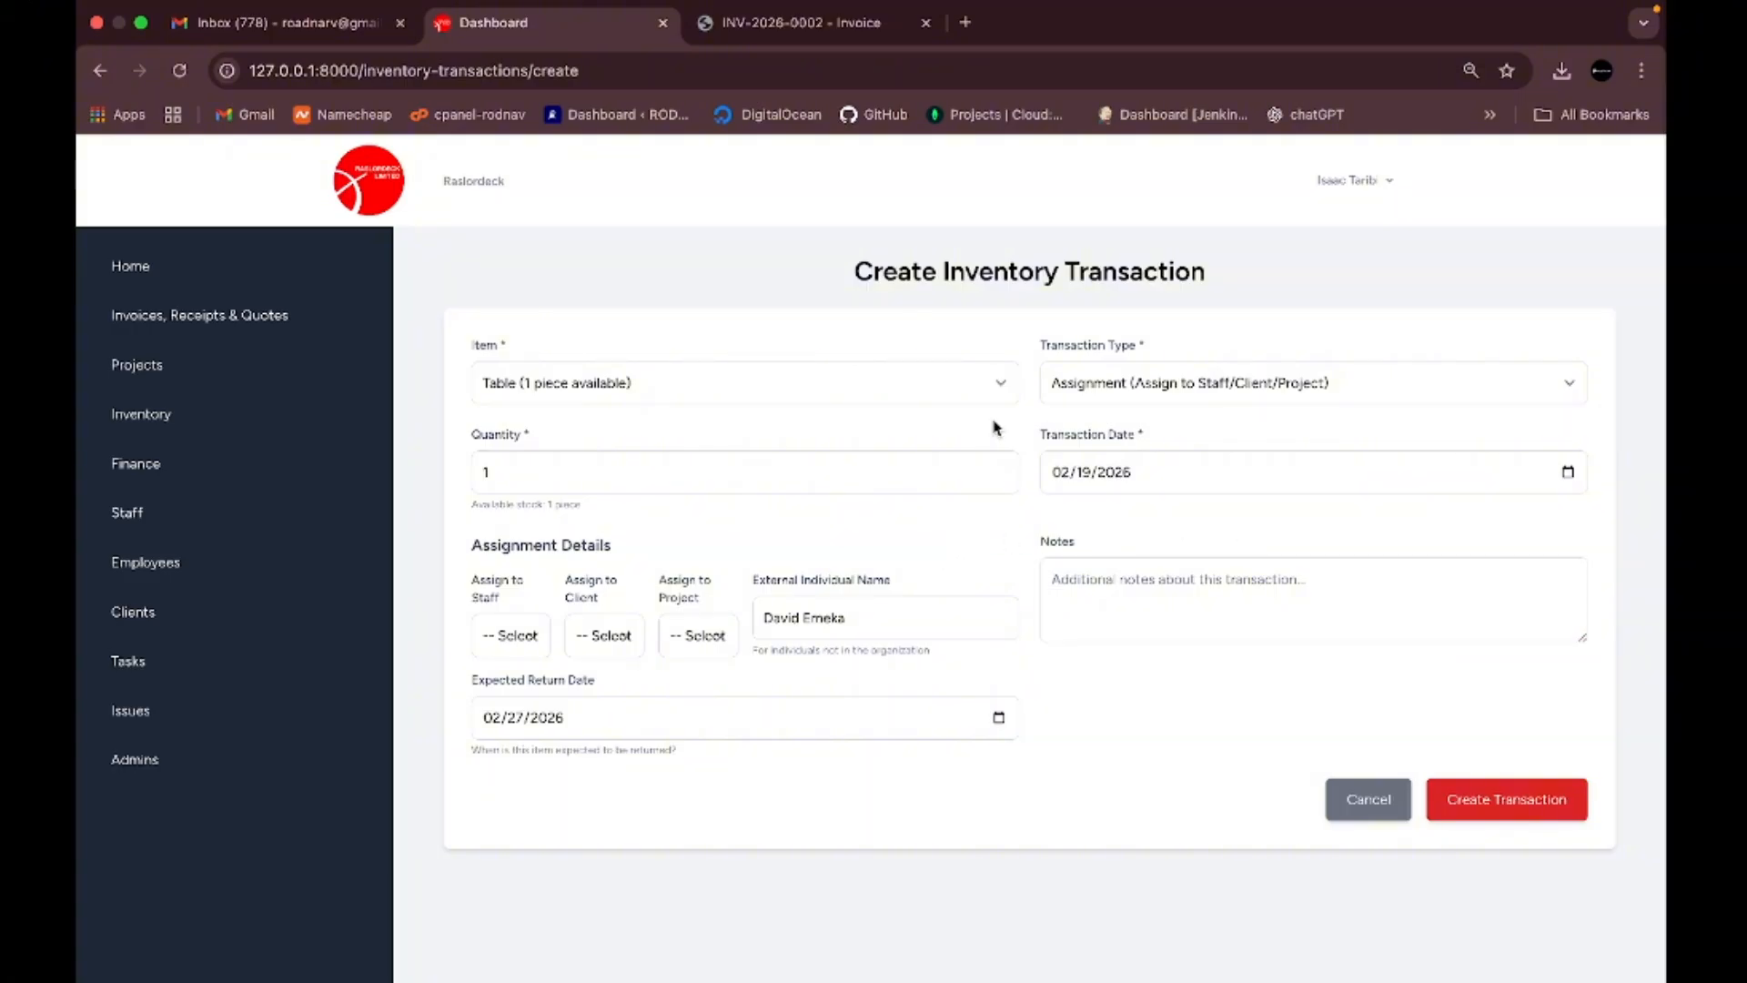
click(1490, 809)
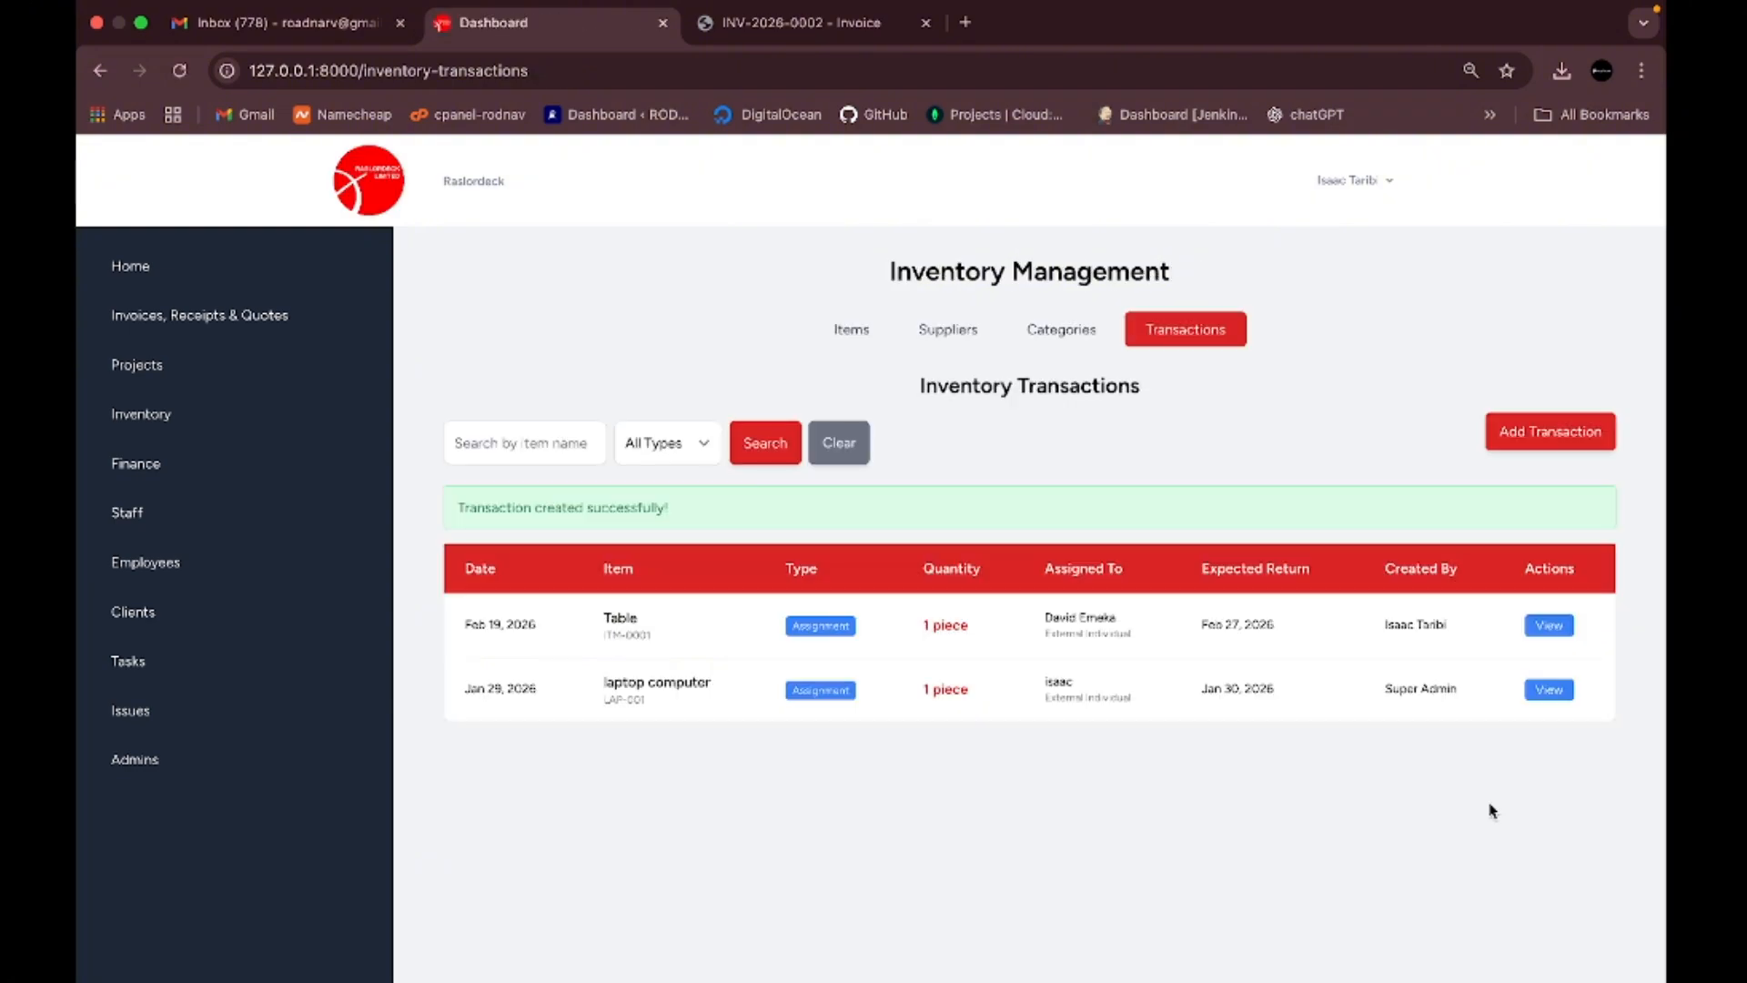
- Switch to the Items list, where Table shows 0 pieces and Out of stock
scroll(878, 839, down, 1)
scroll(878, 840, up, 1)
click(849, 329)
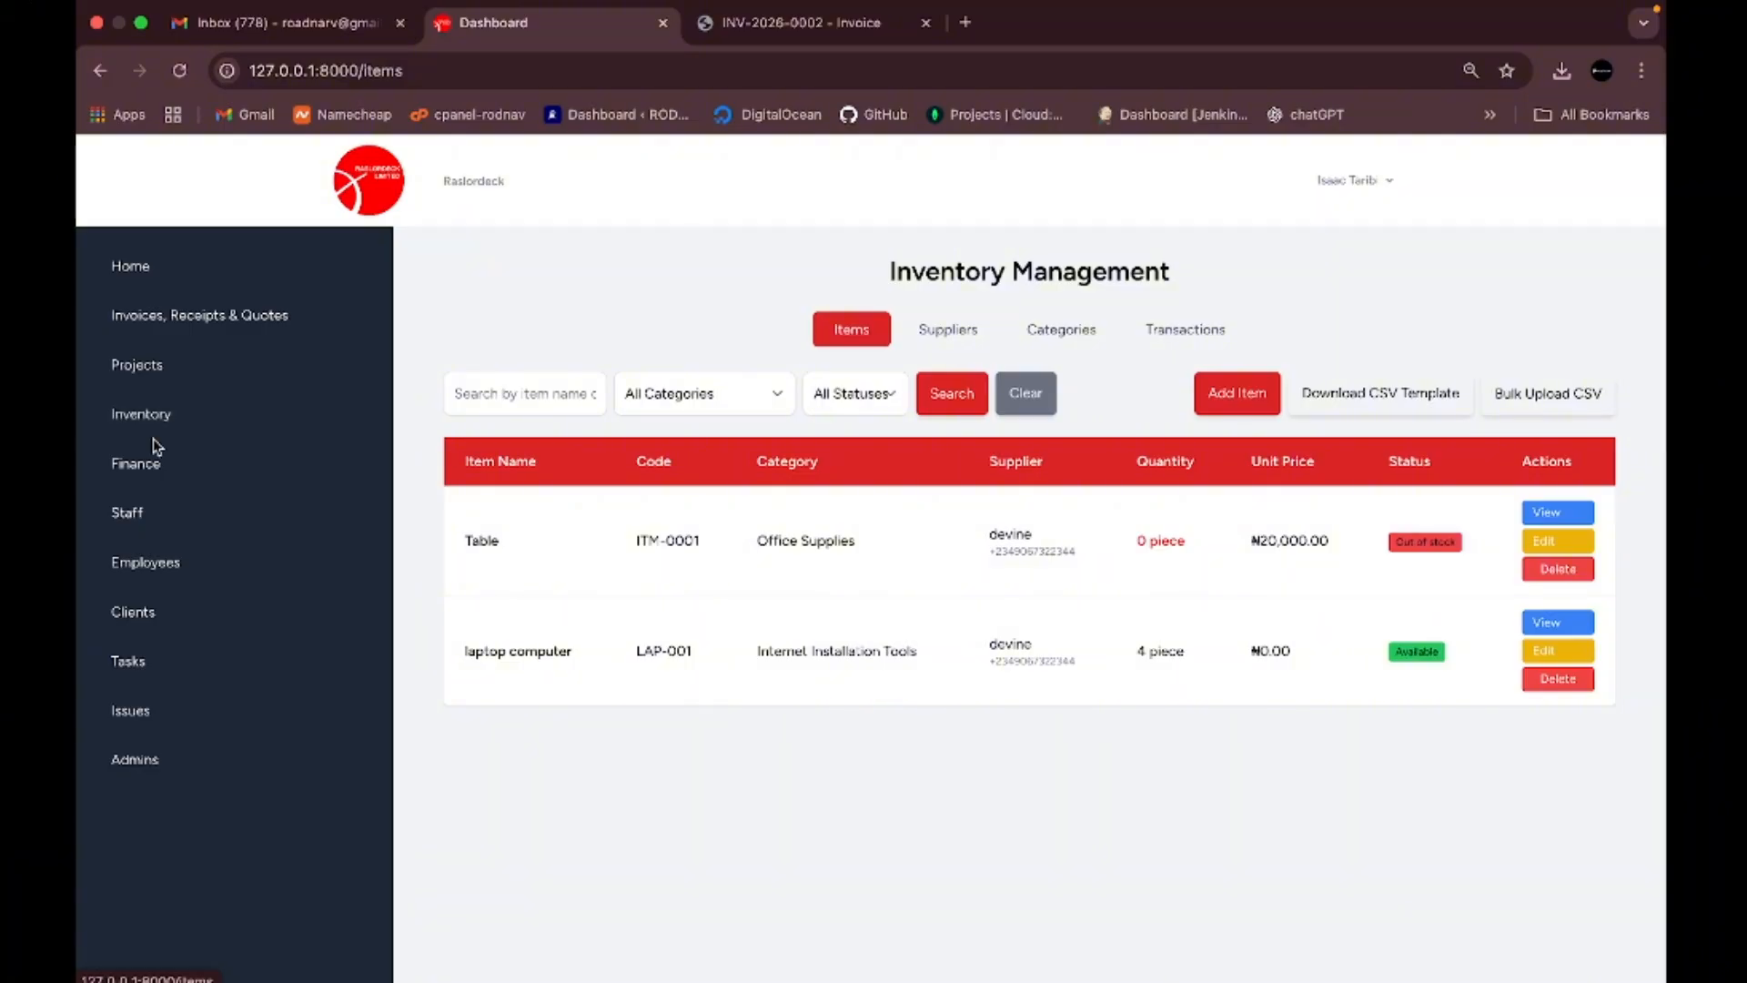
- Go to Finance and scroll through the Cash Book, Sales, Payroll and General Ledger cards
click(142, 477)
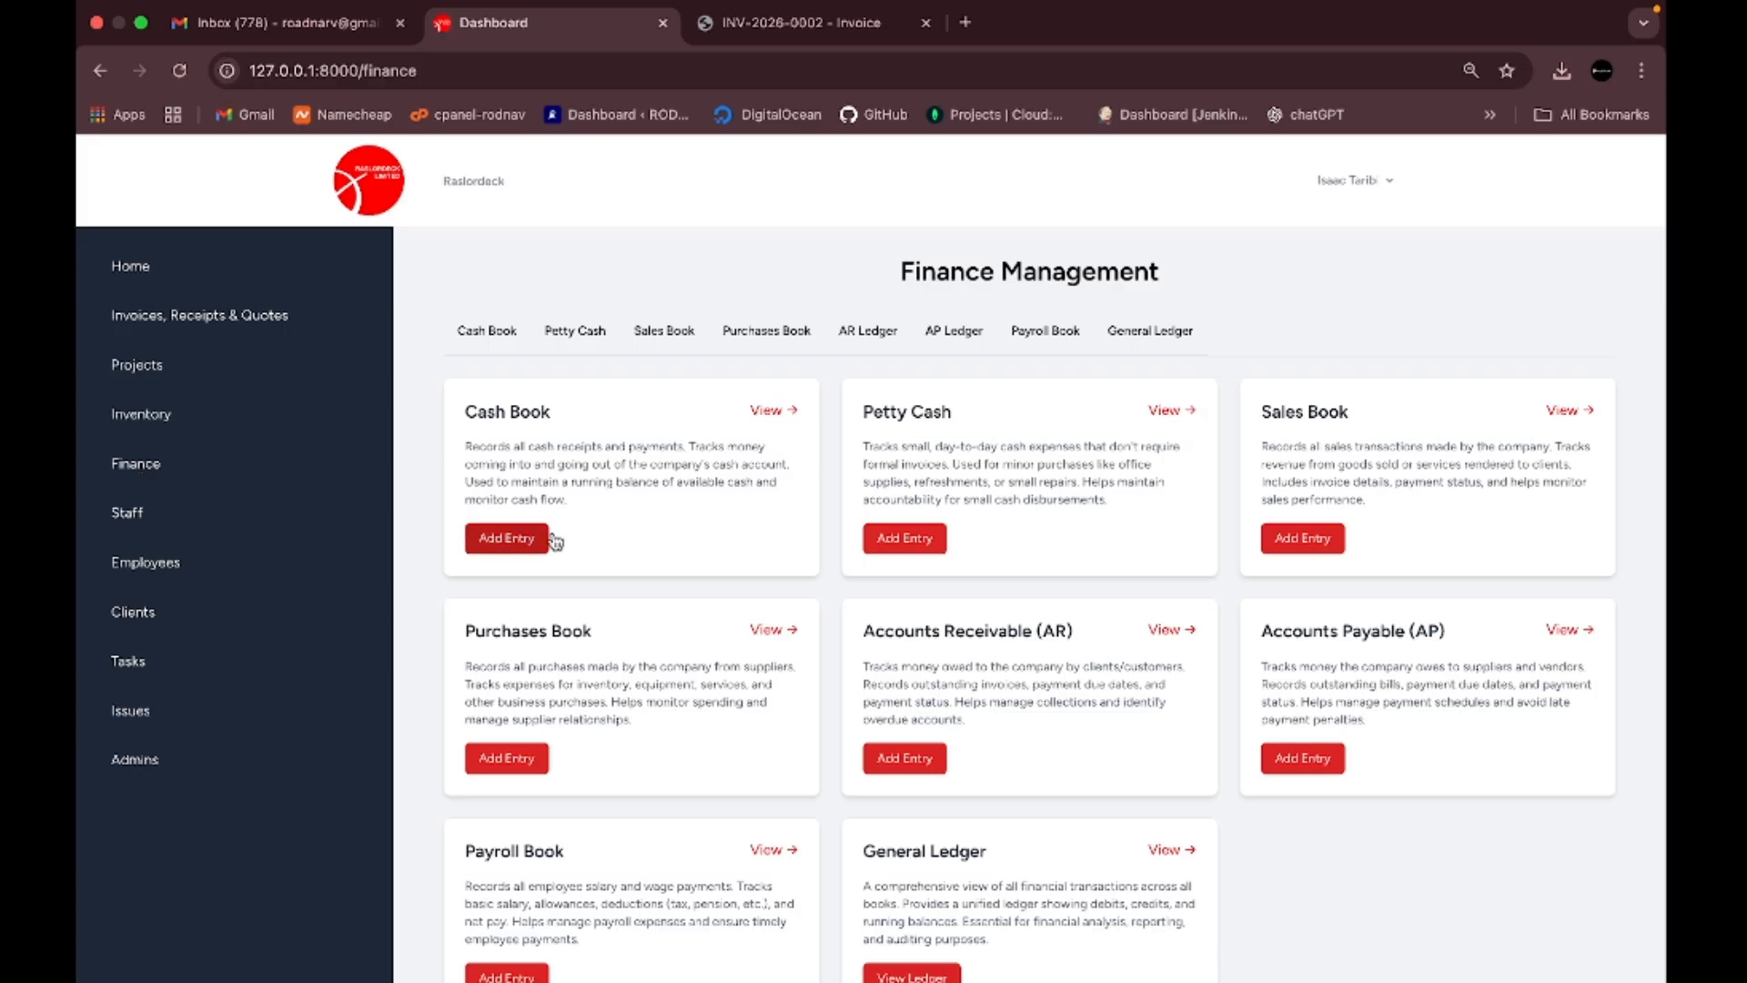
scroll(526, 491, down, 1)
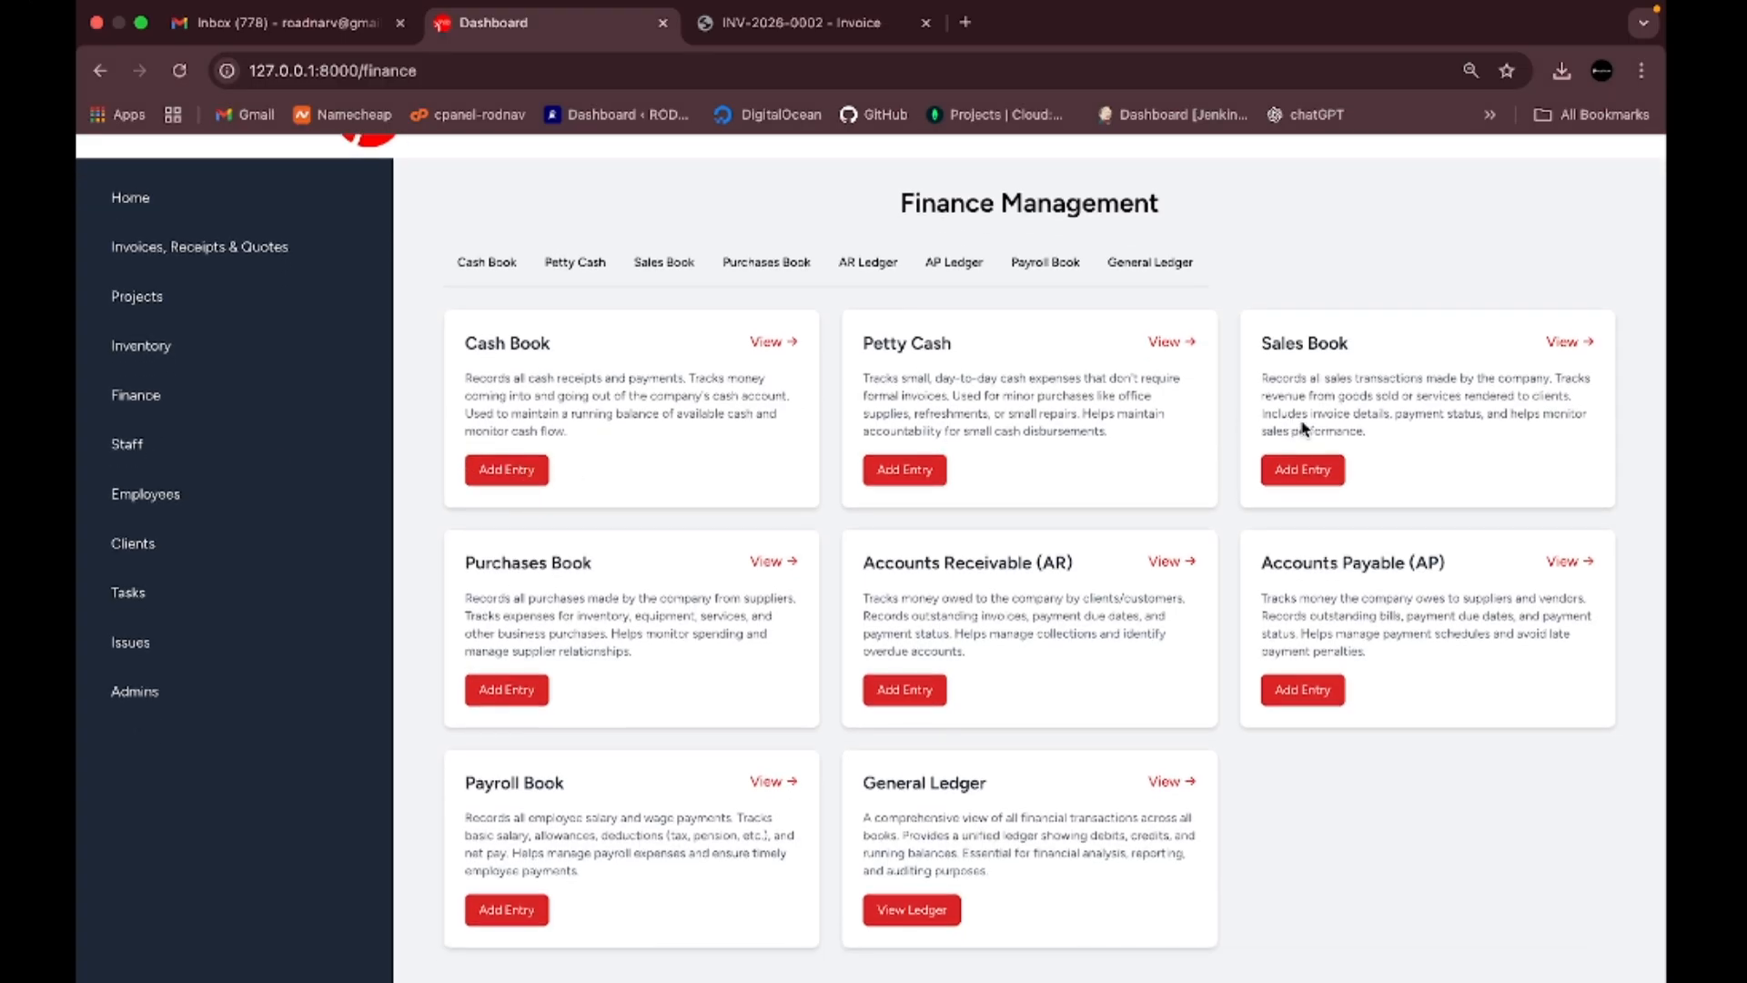
scroll(569, 648, down, 1)
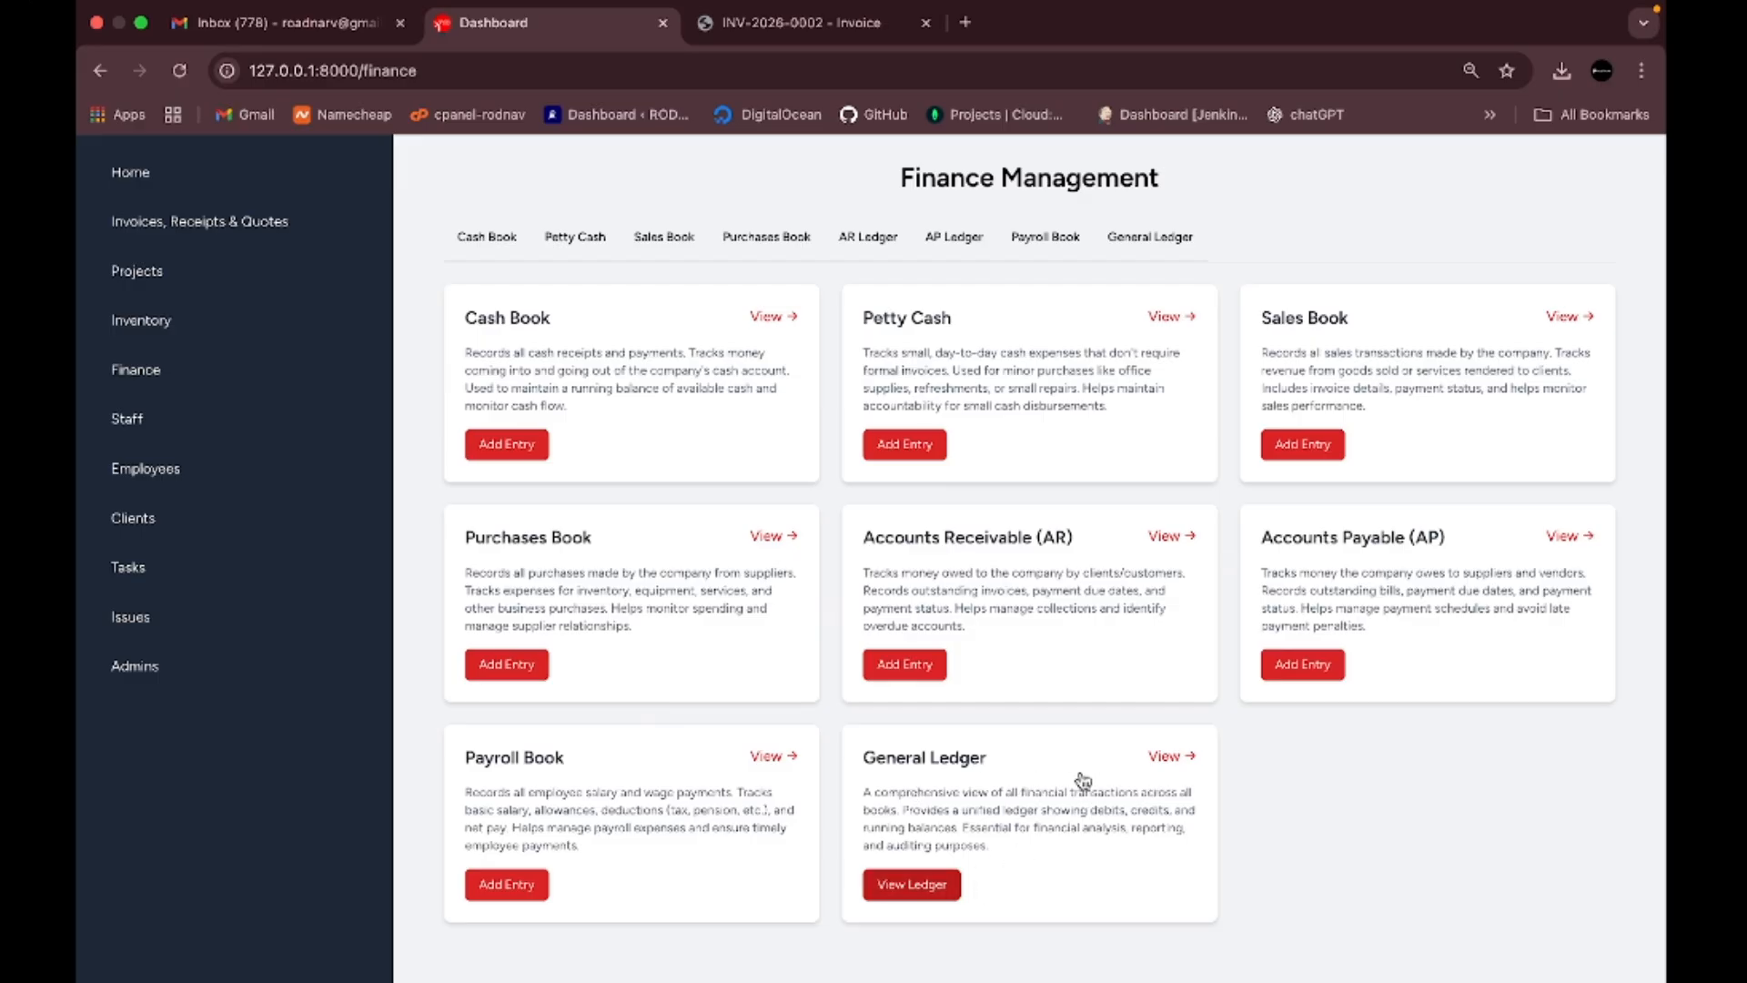
- Open the General Ledger and review its empty ₦0.00 report for 02/01–02/19/2026
click(1168, 757)
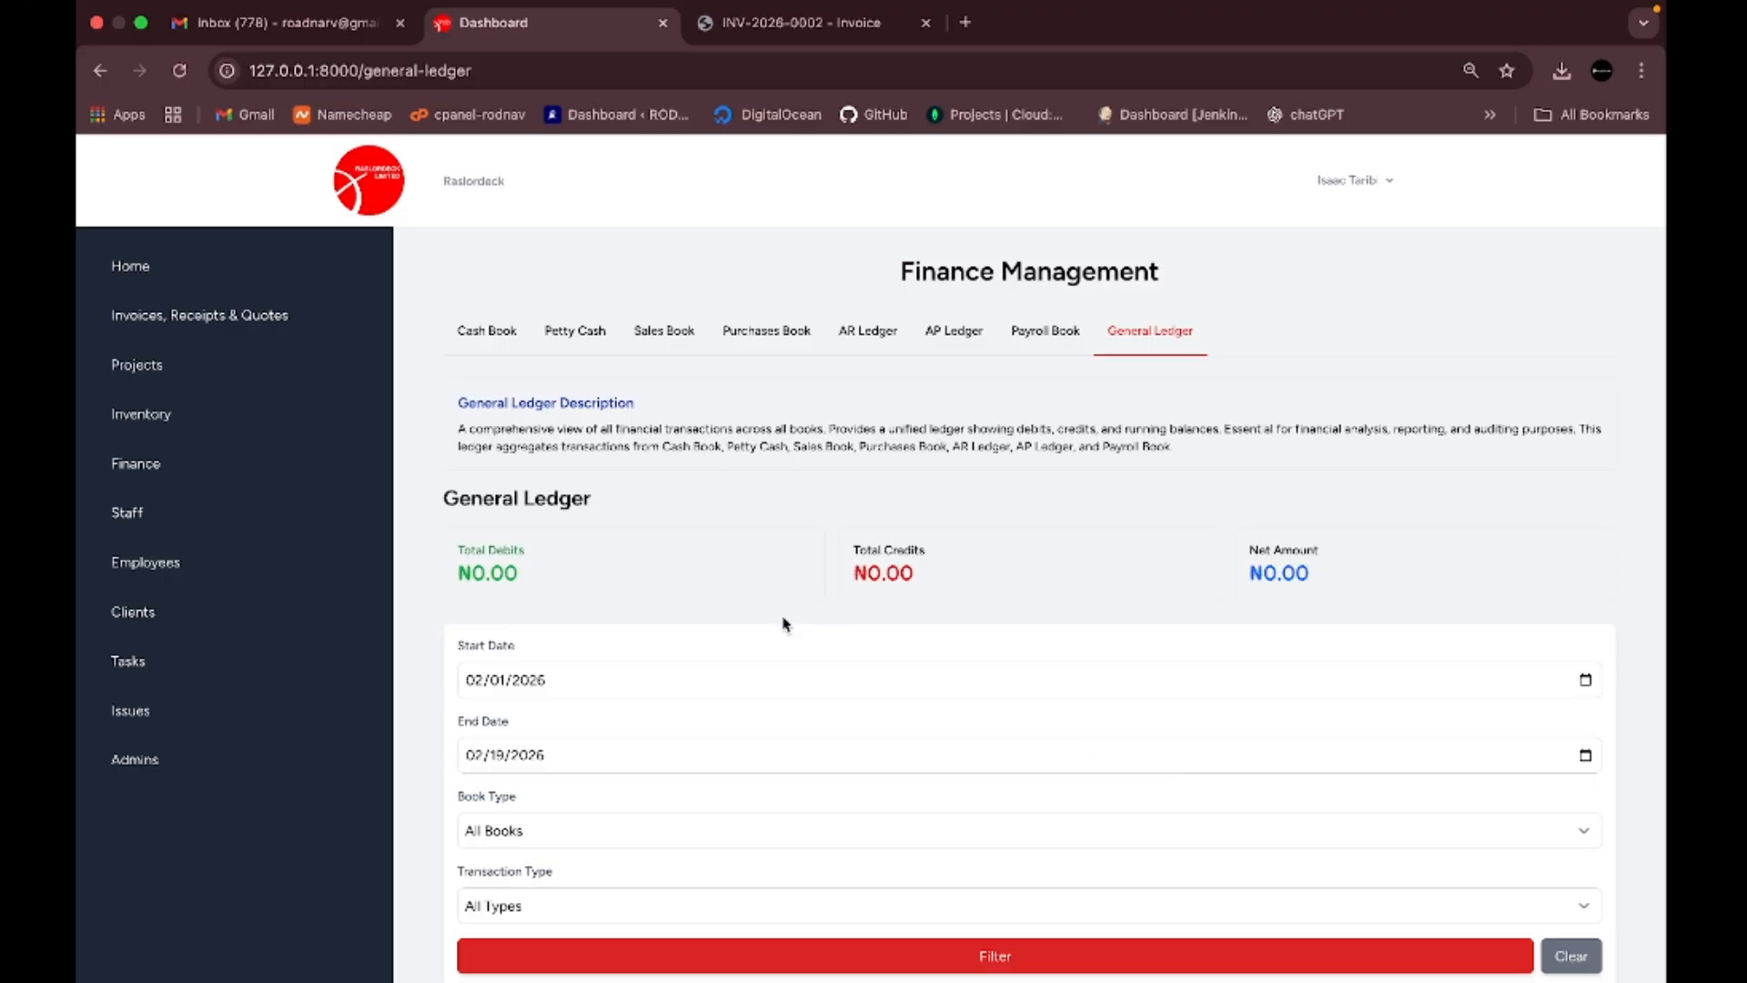
scroll(782, 624, down, 2)
scroll(783, 625, down, 1)
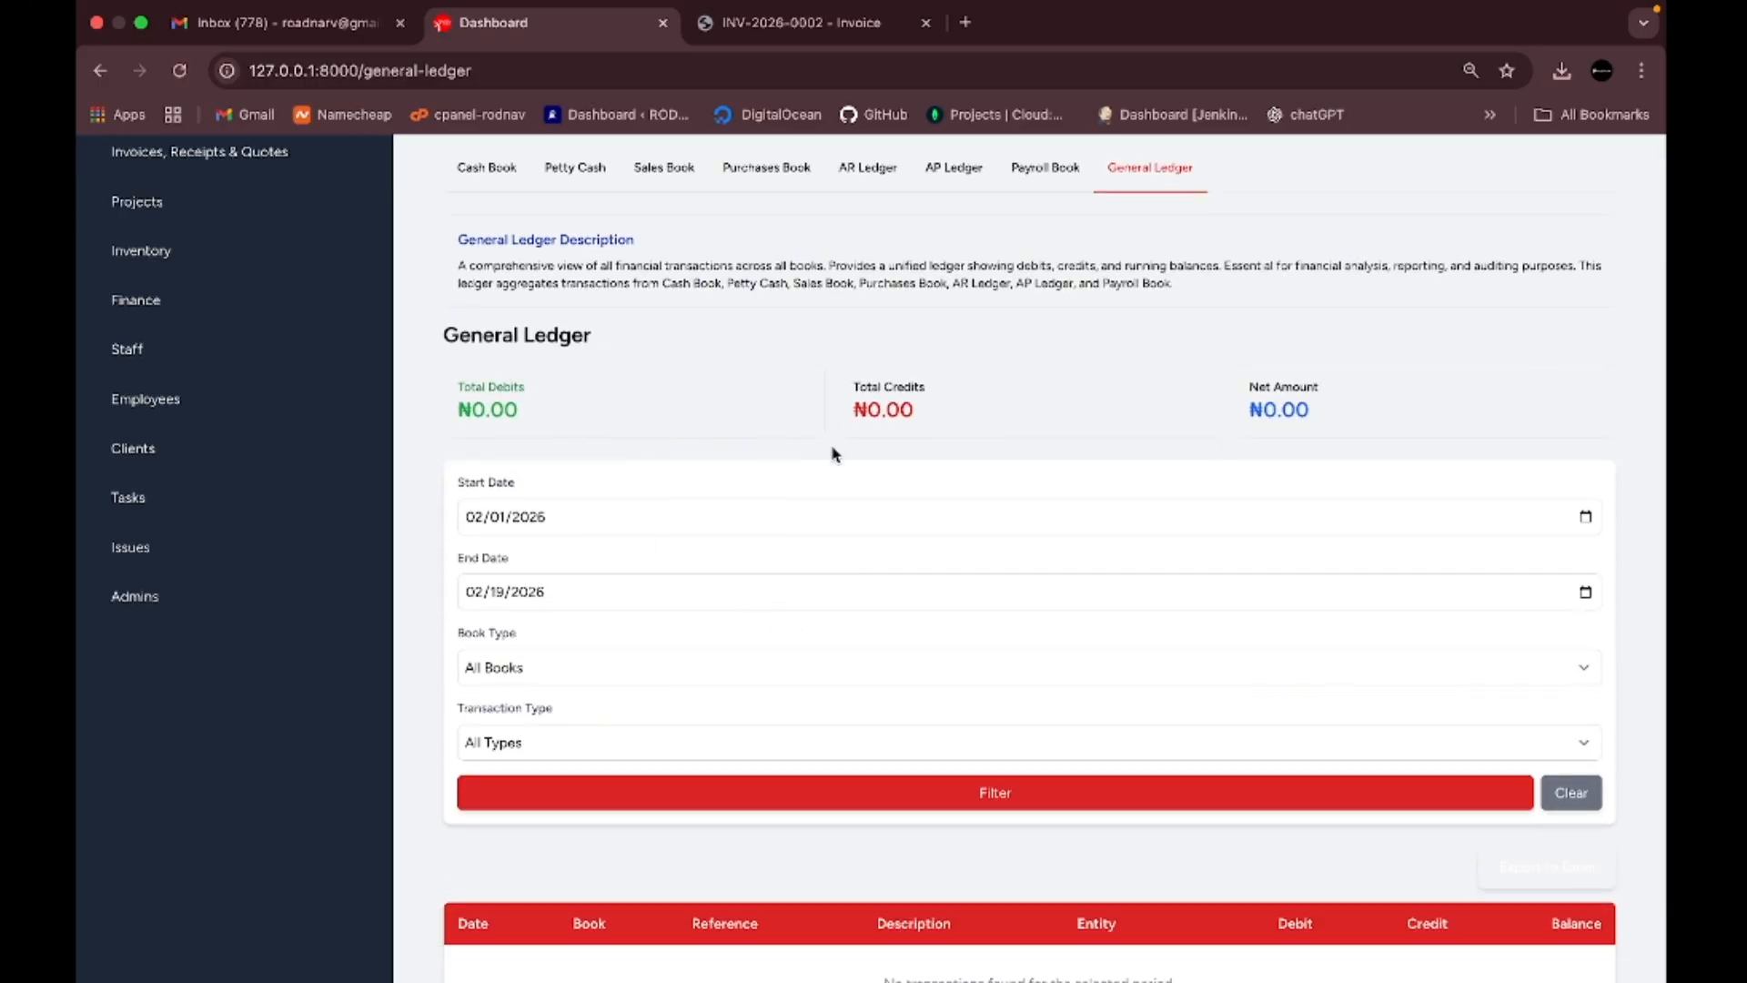
scroll(1303, 535, down, 2)
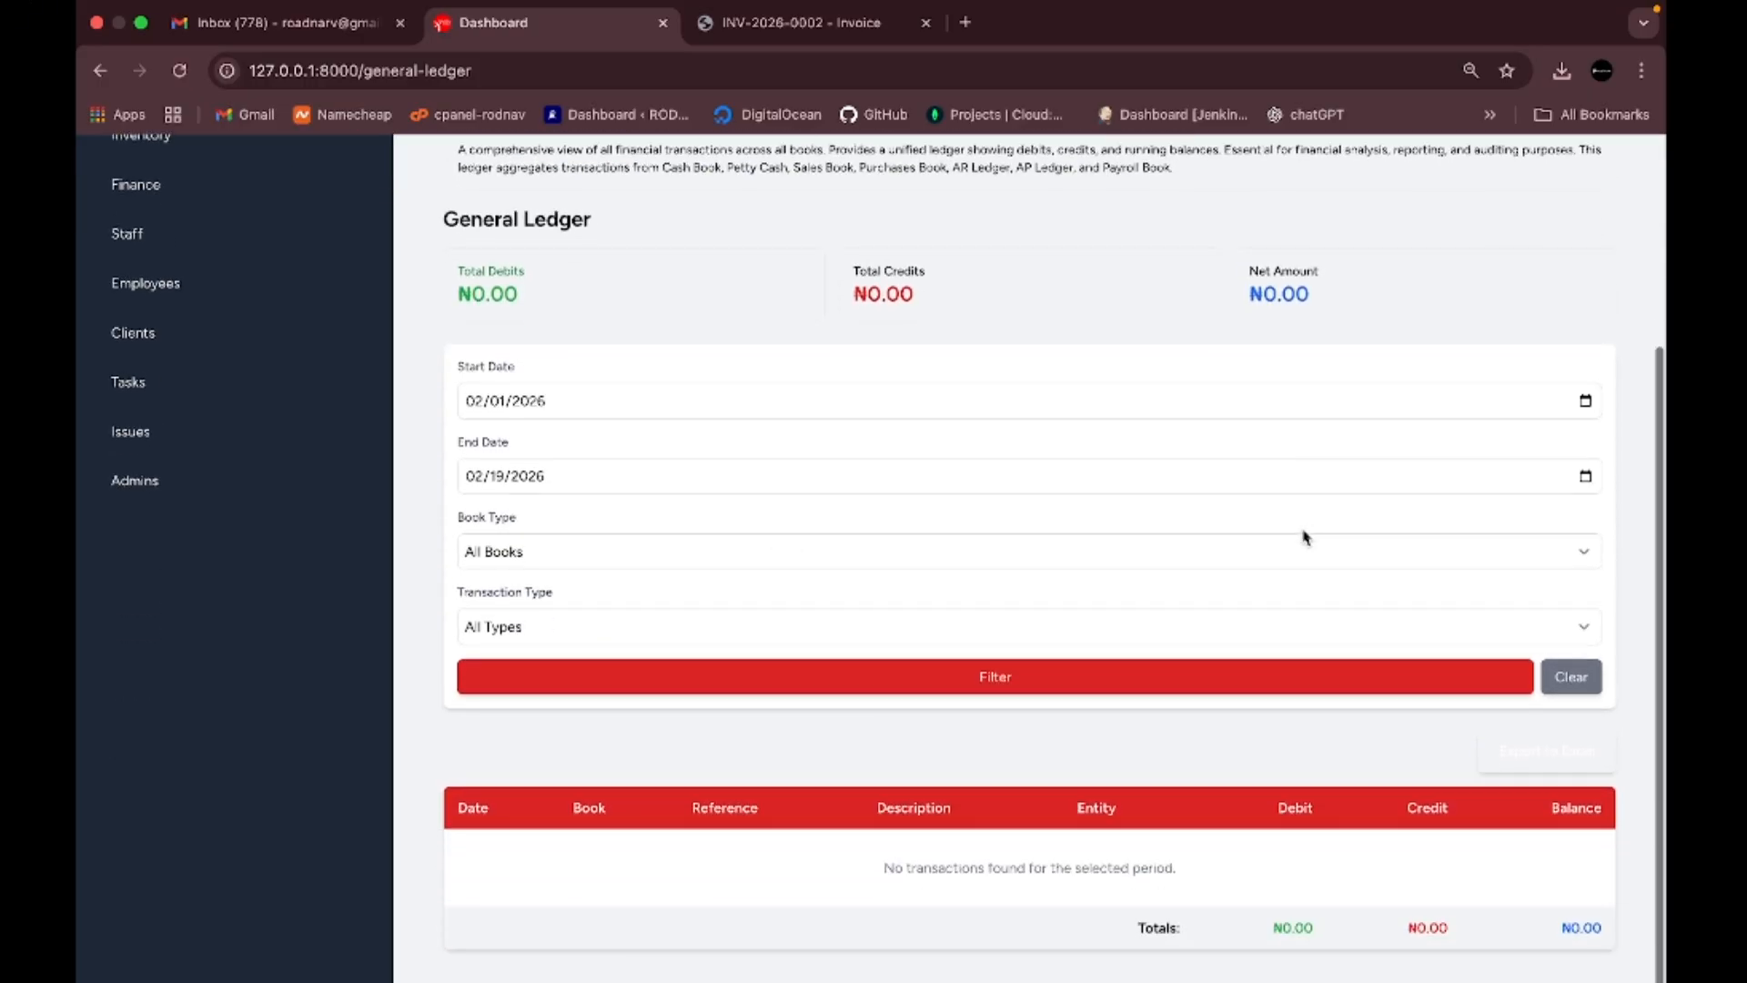
scroll(1305, 536, up, 5)
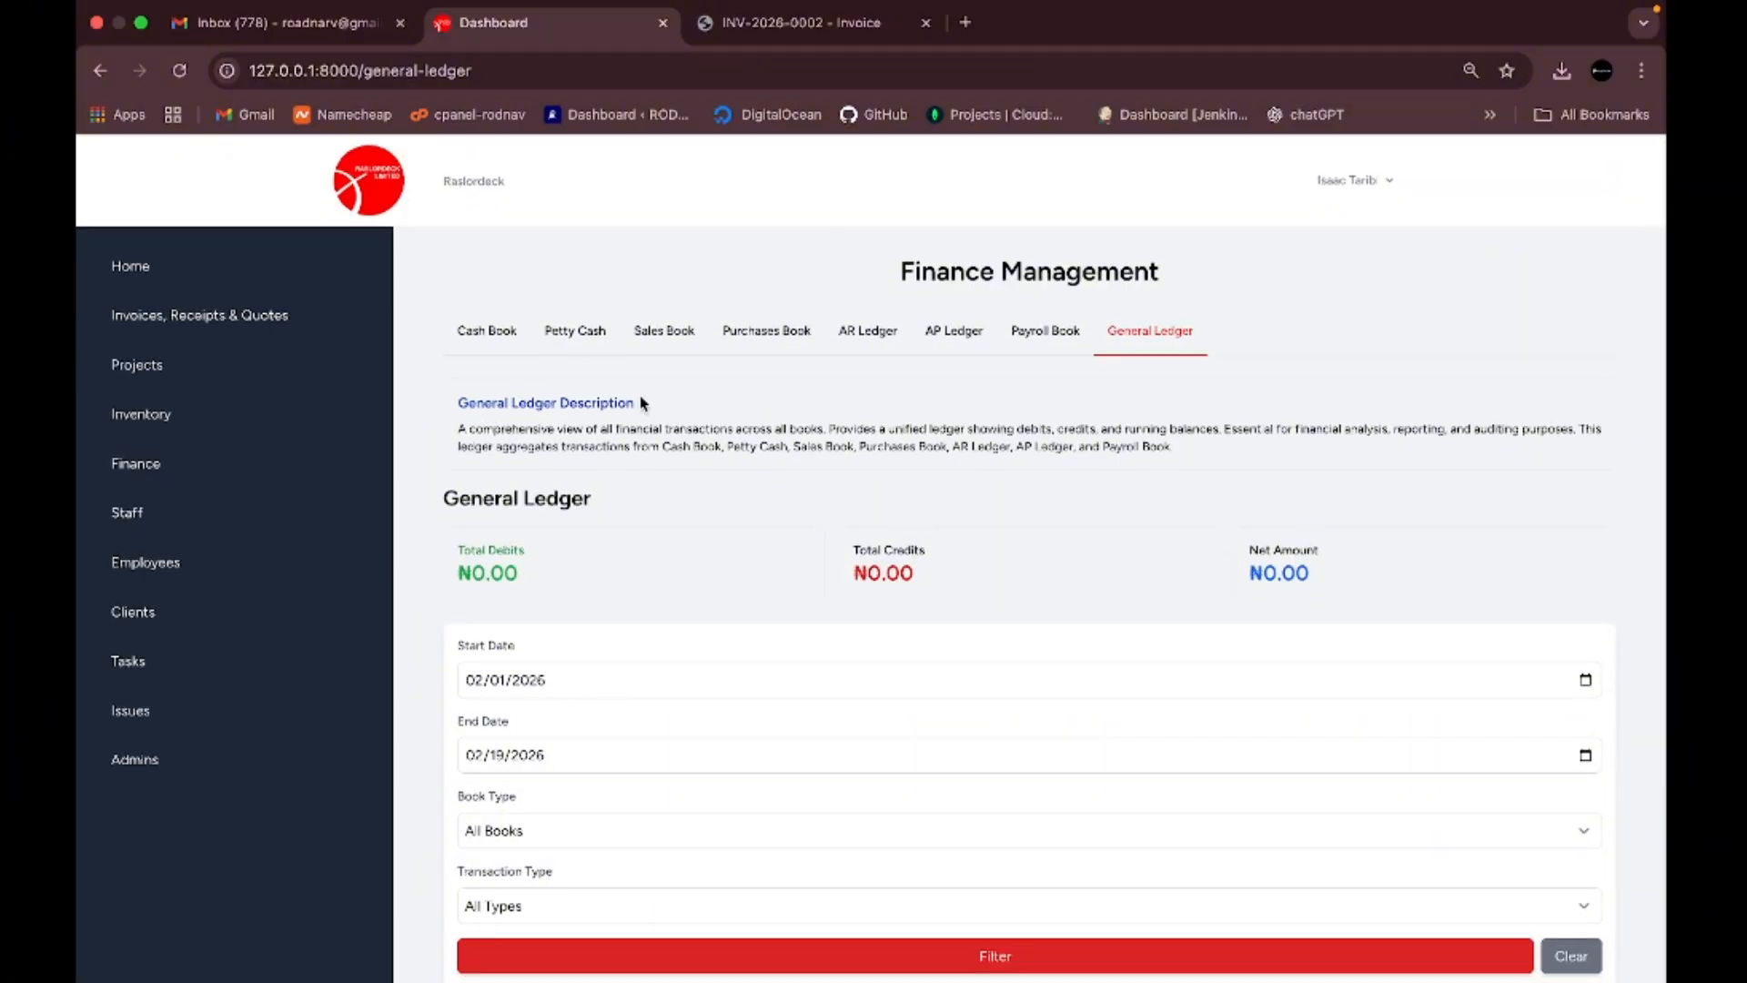
- Switch to the Cash Book and review its two entries totalling a ₦15,000.00 balance
click(471, 339)
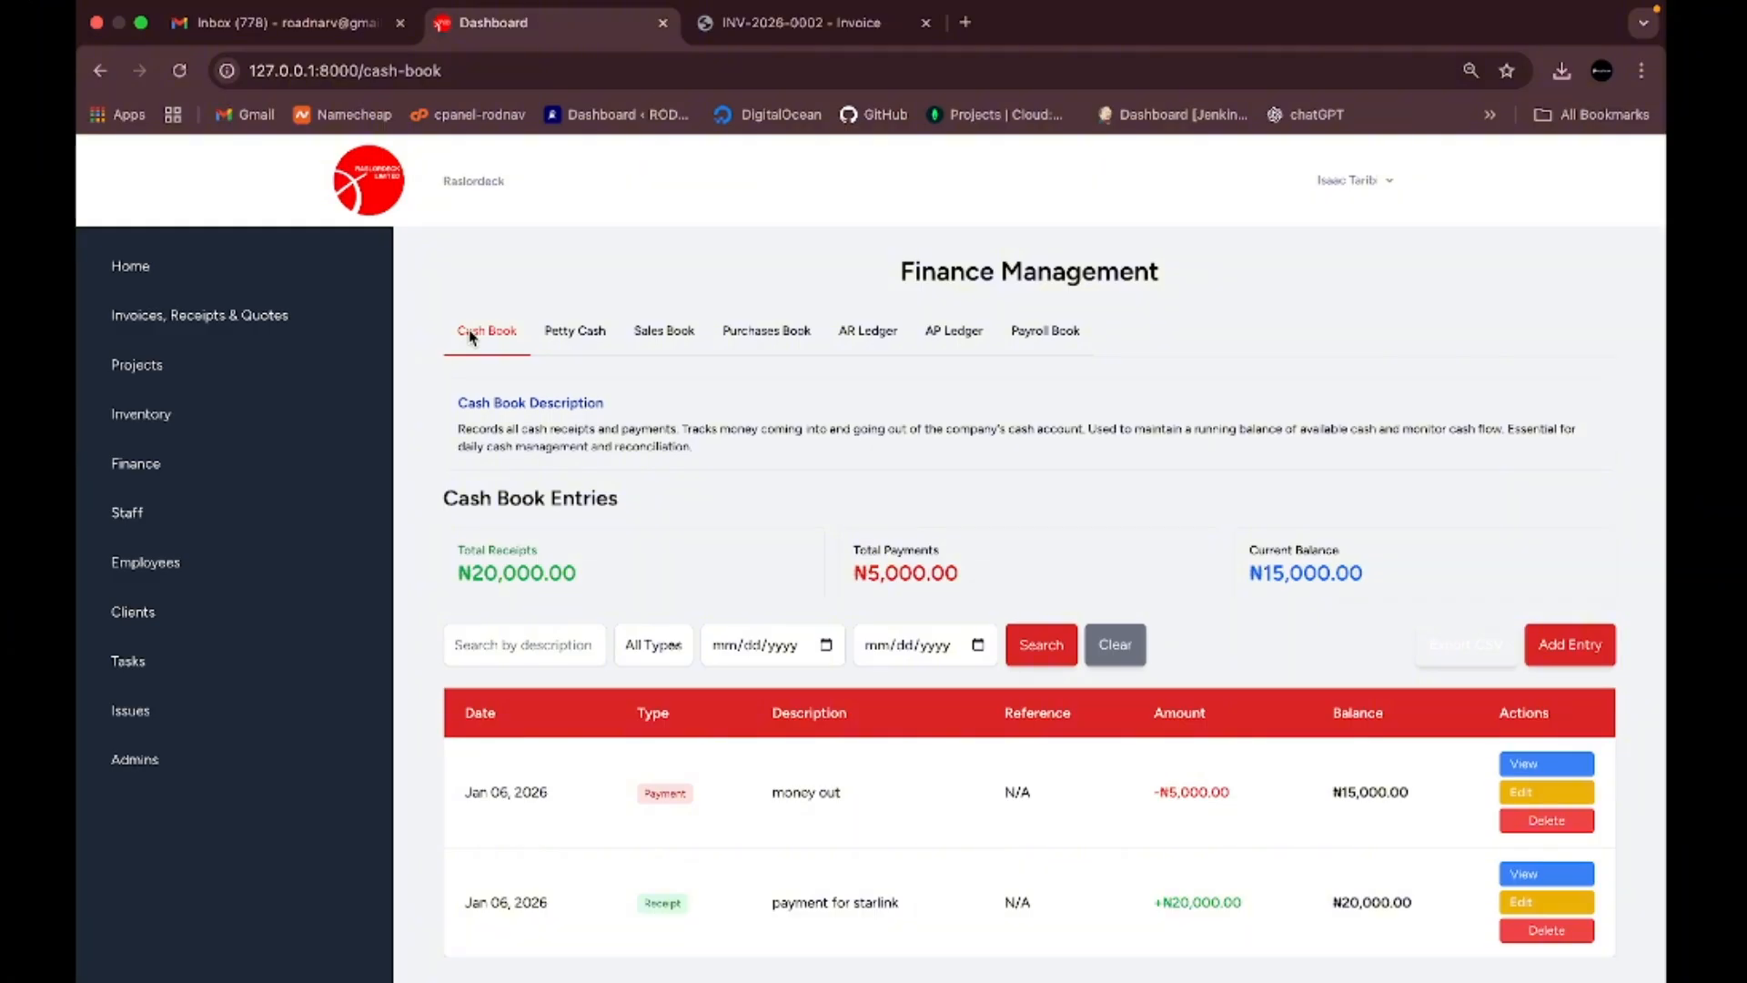
scroll(737, 706, down, 1)
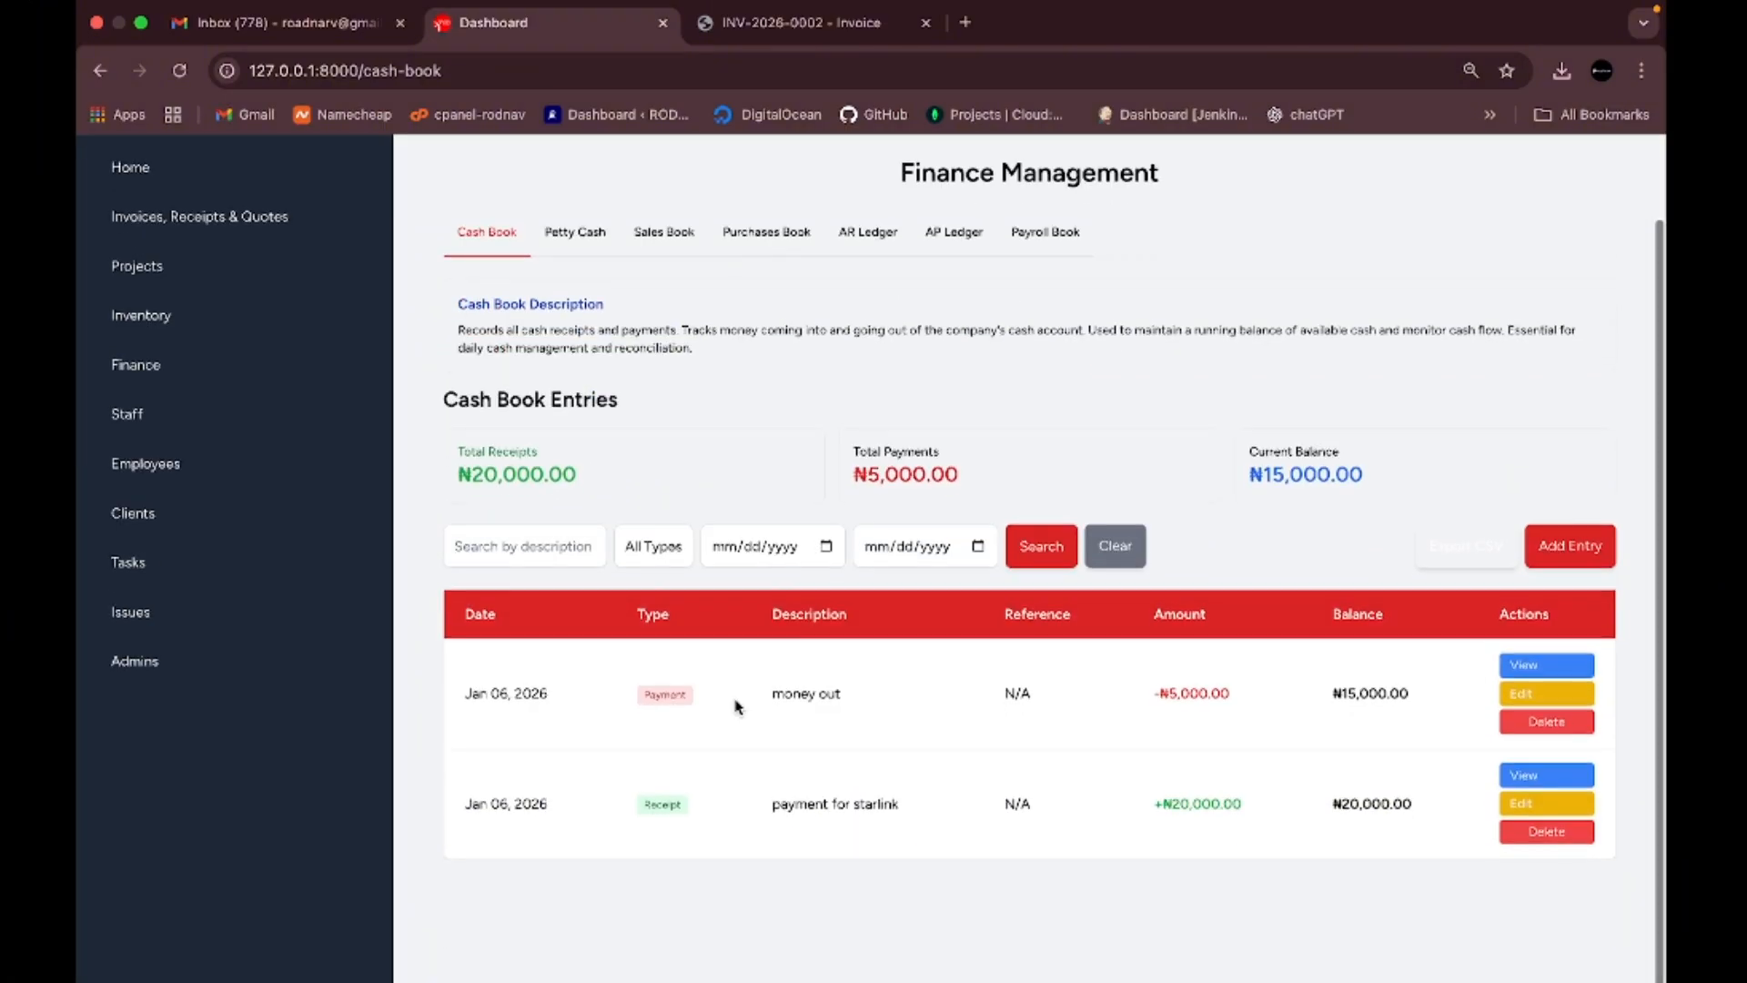
scroll(789, 663, up, 1)
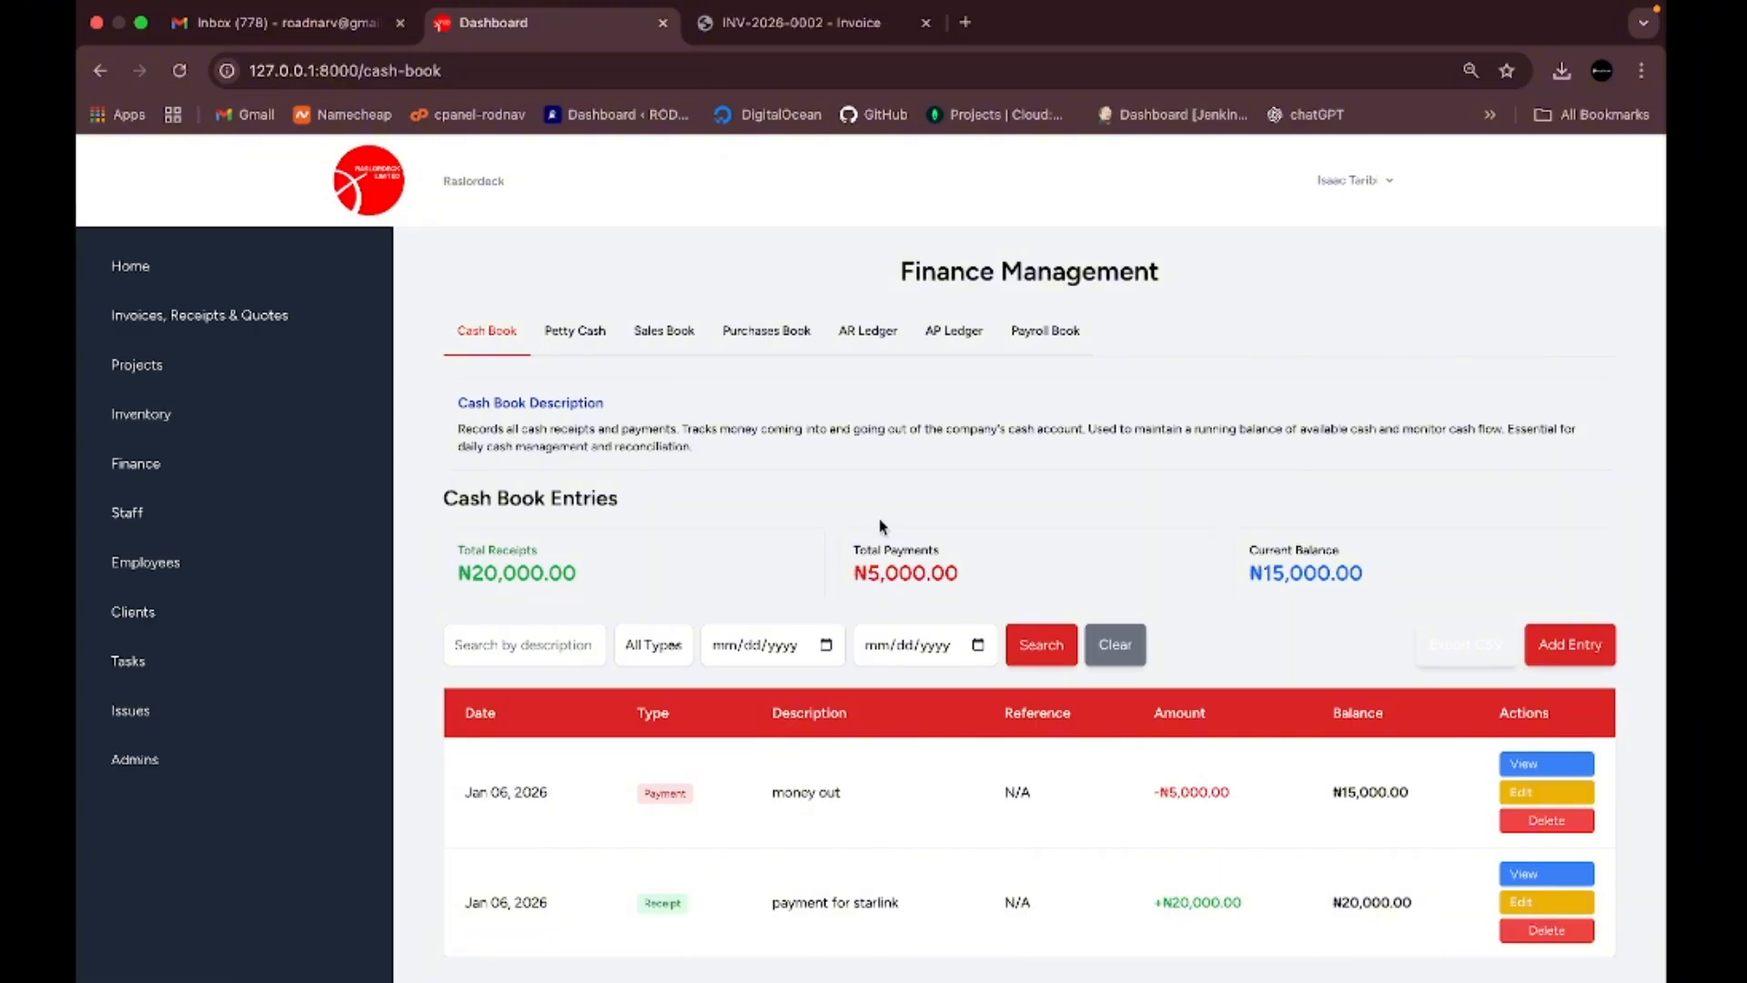
scroll(880, 526, down, 1)
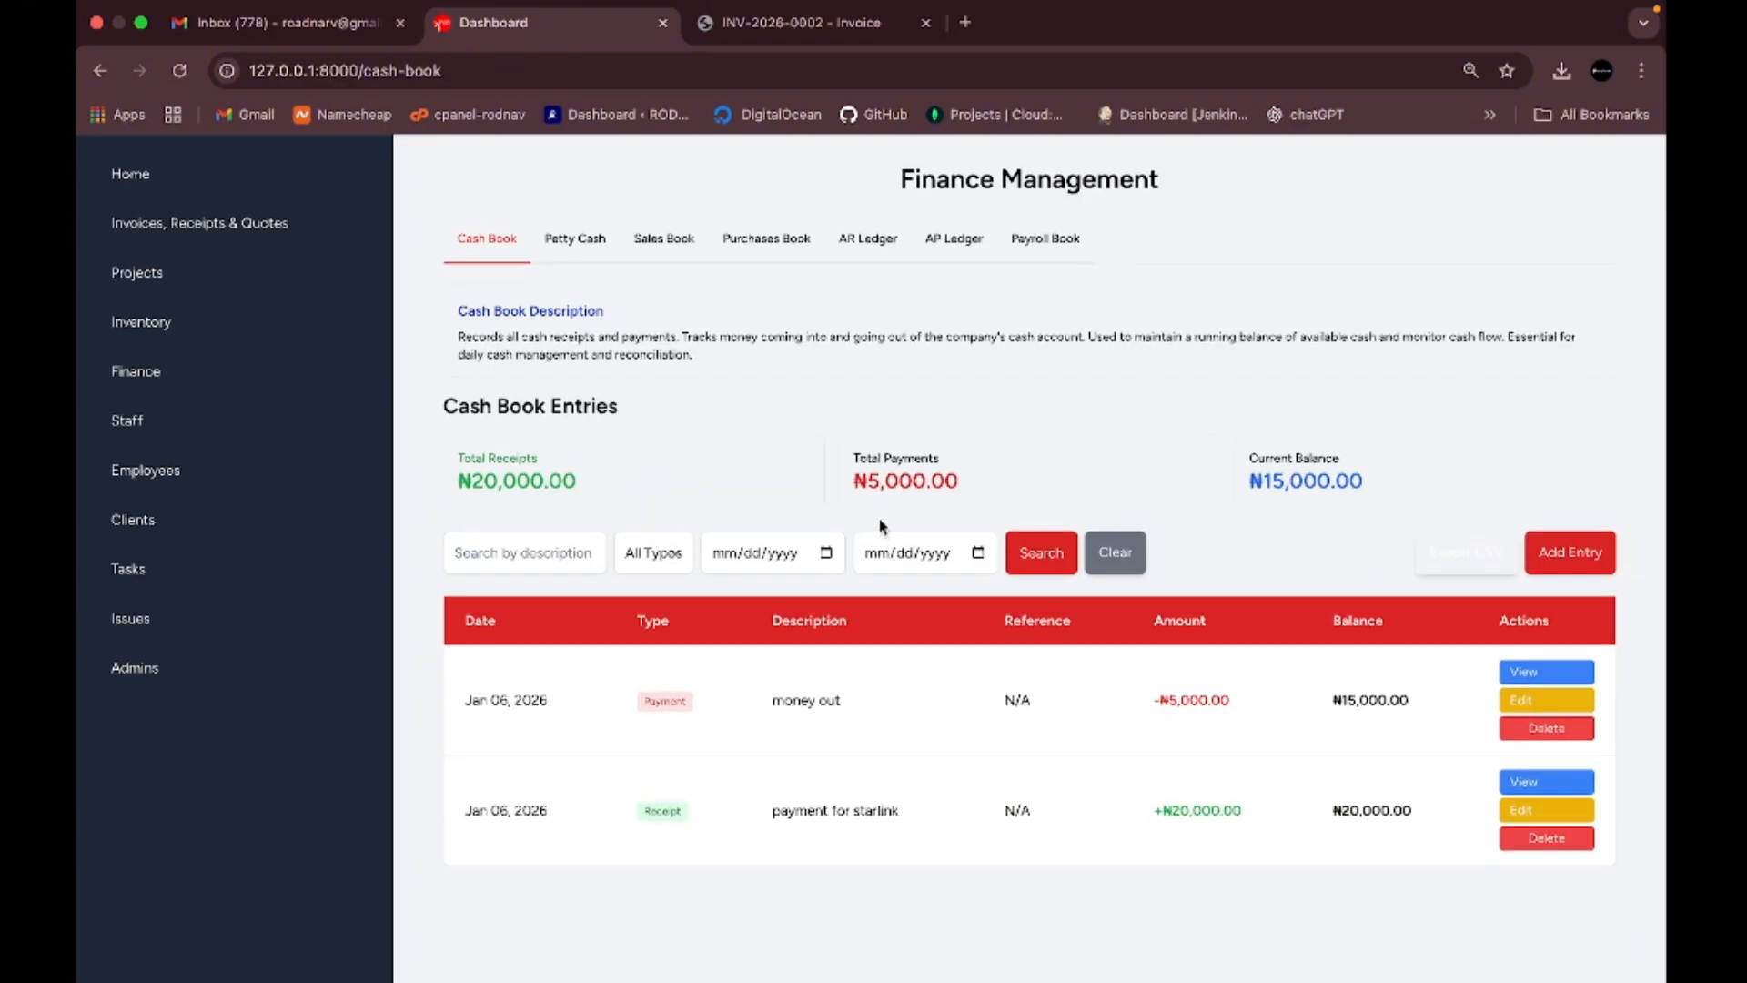
scroll(537, 510, up, 1)
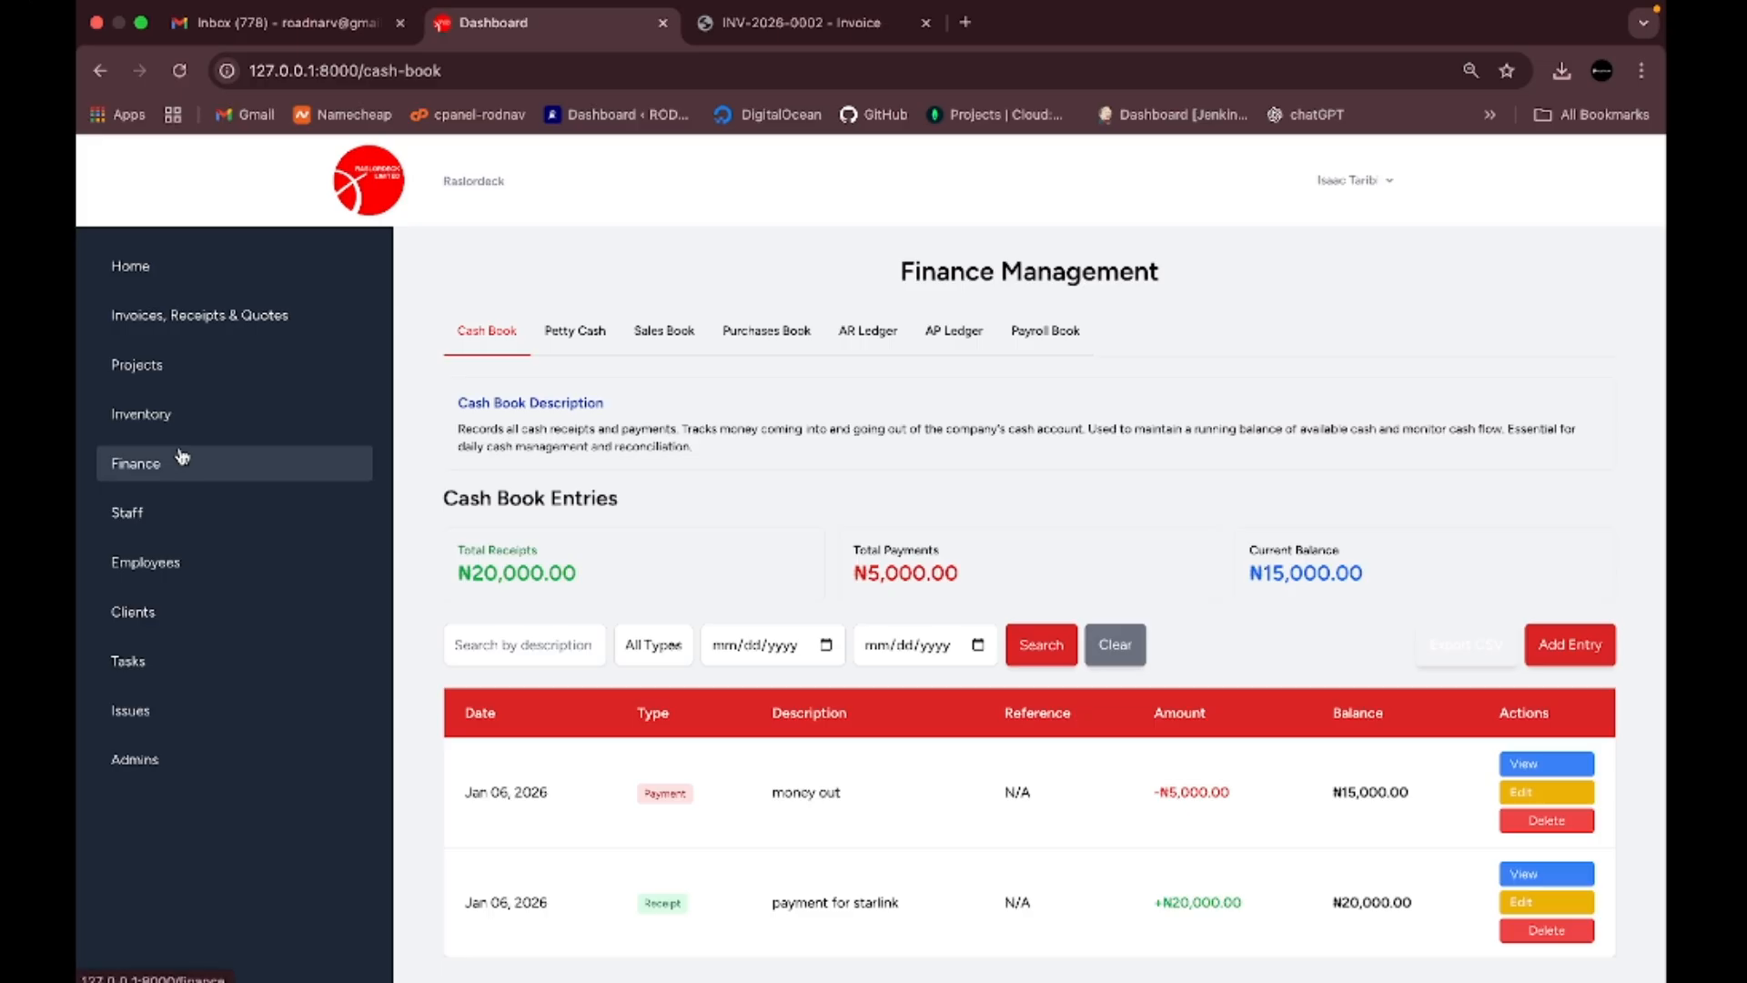
click(138, 522)
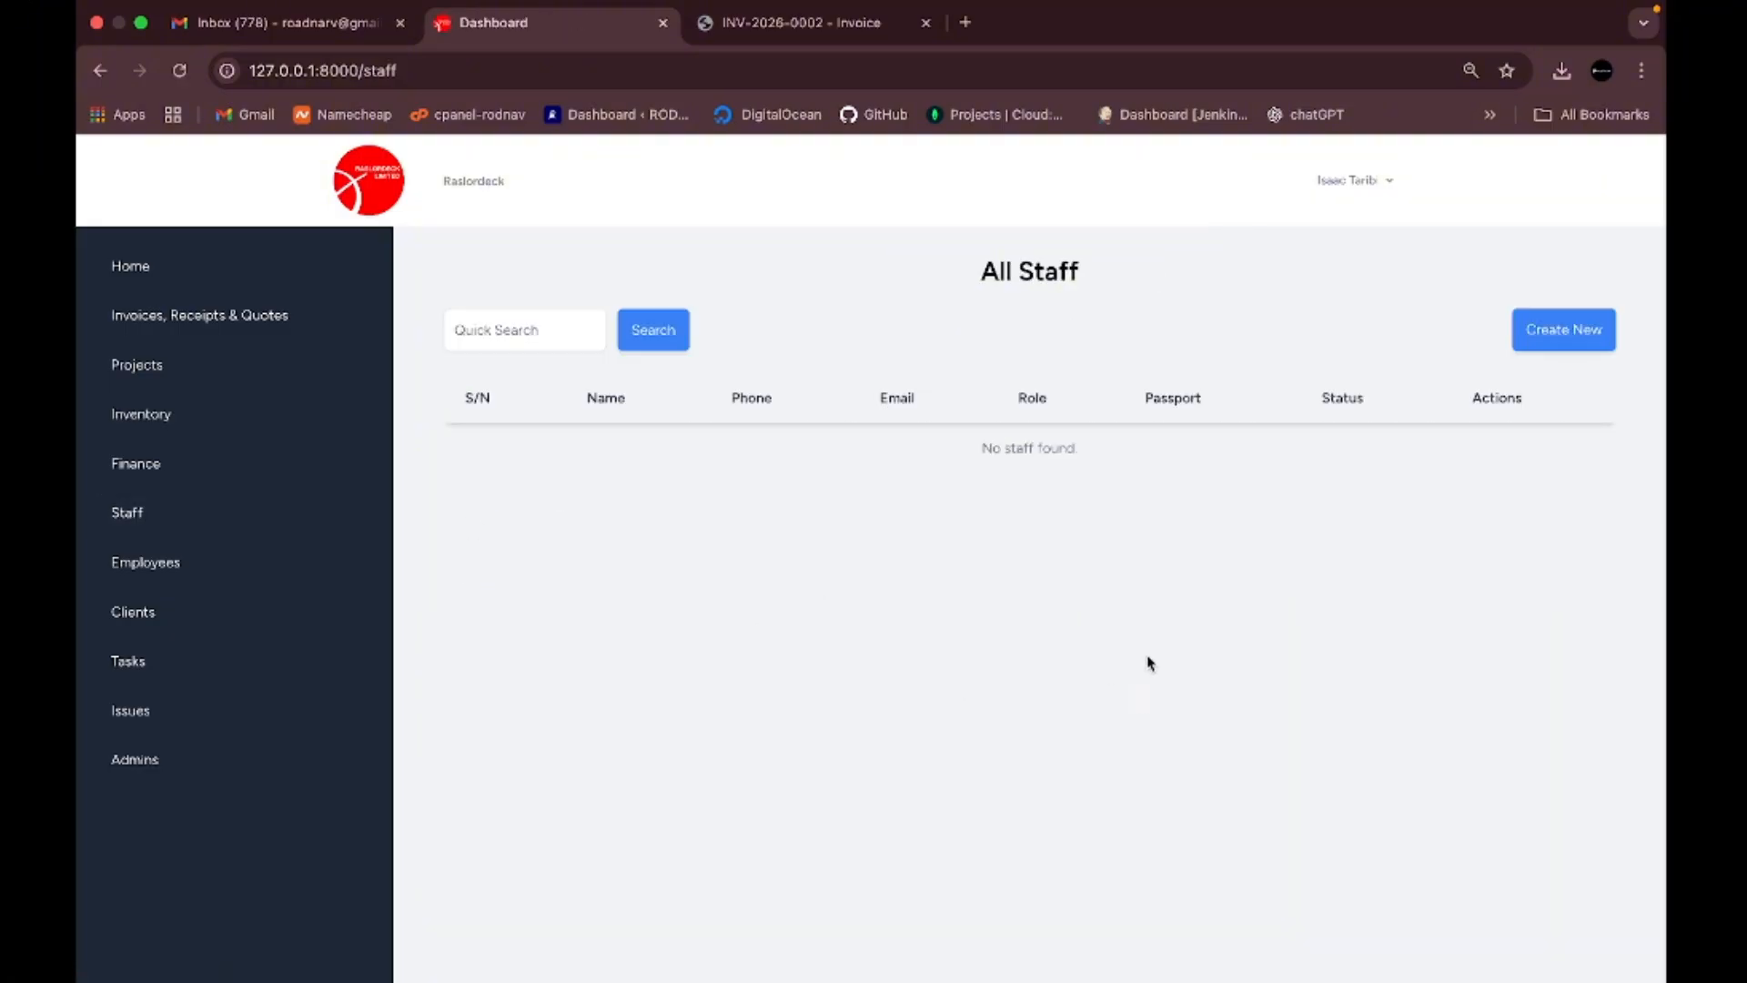
click(1557, 336)
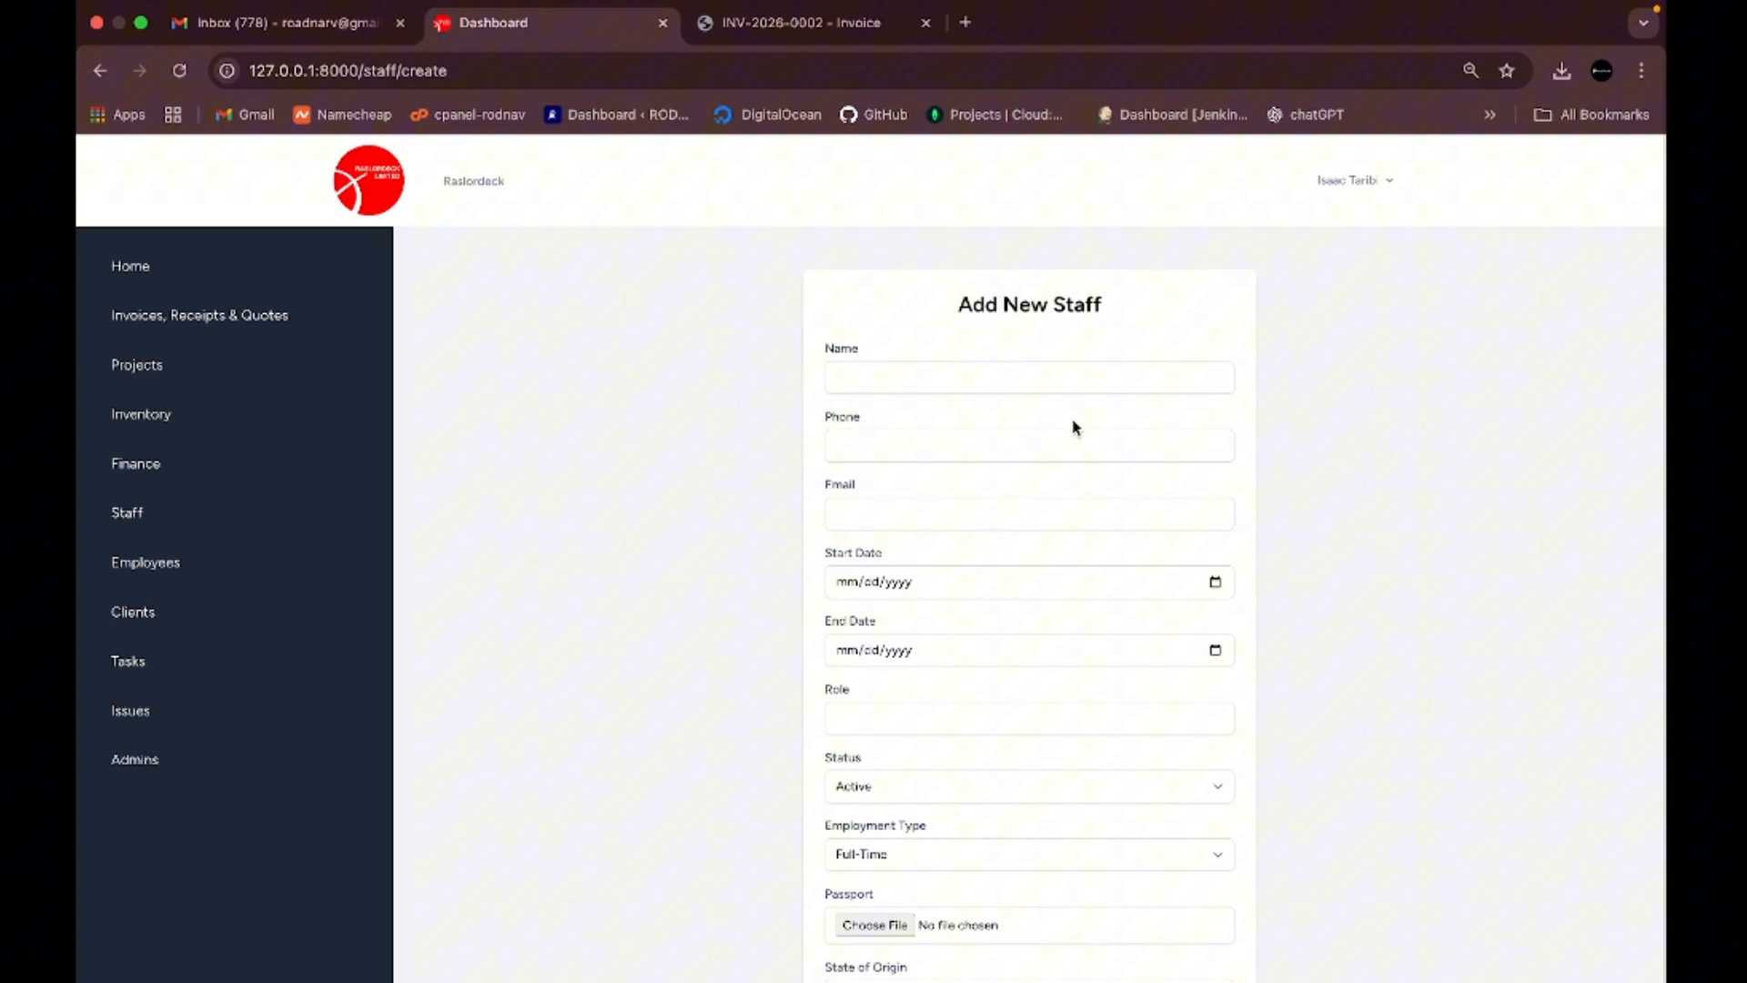
click(930, 376)
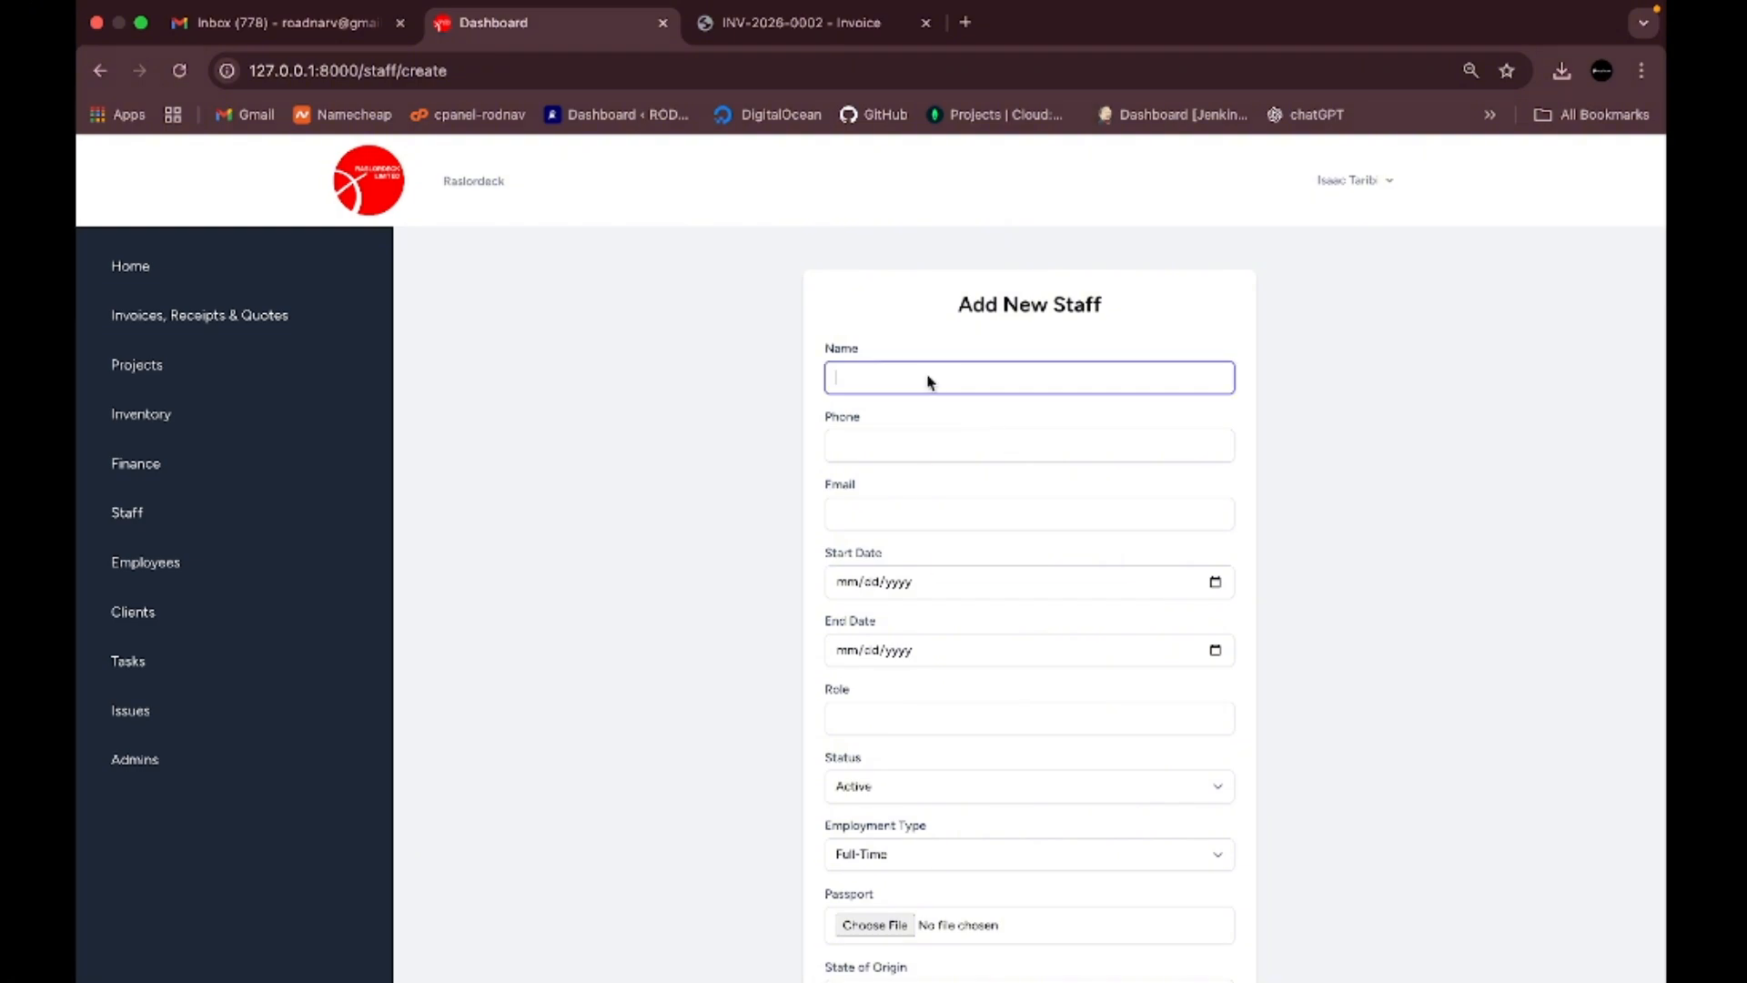
click(650, 489)
scroll(914, 431, down, 6)
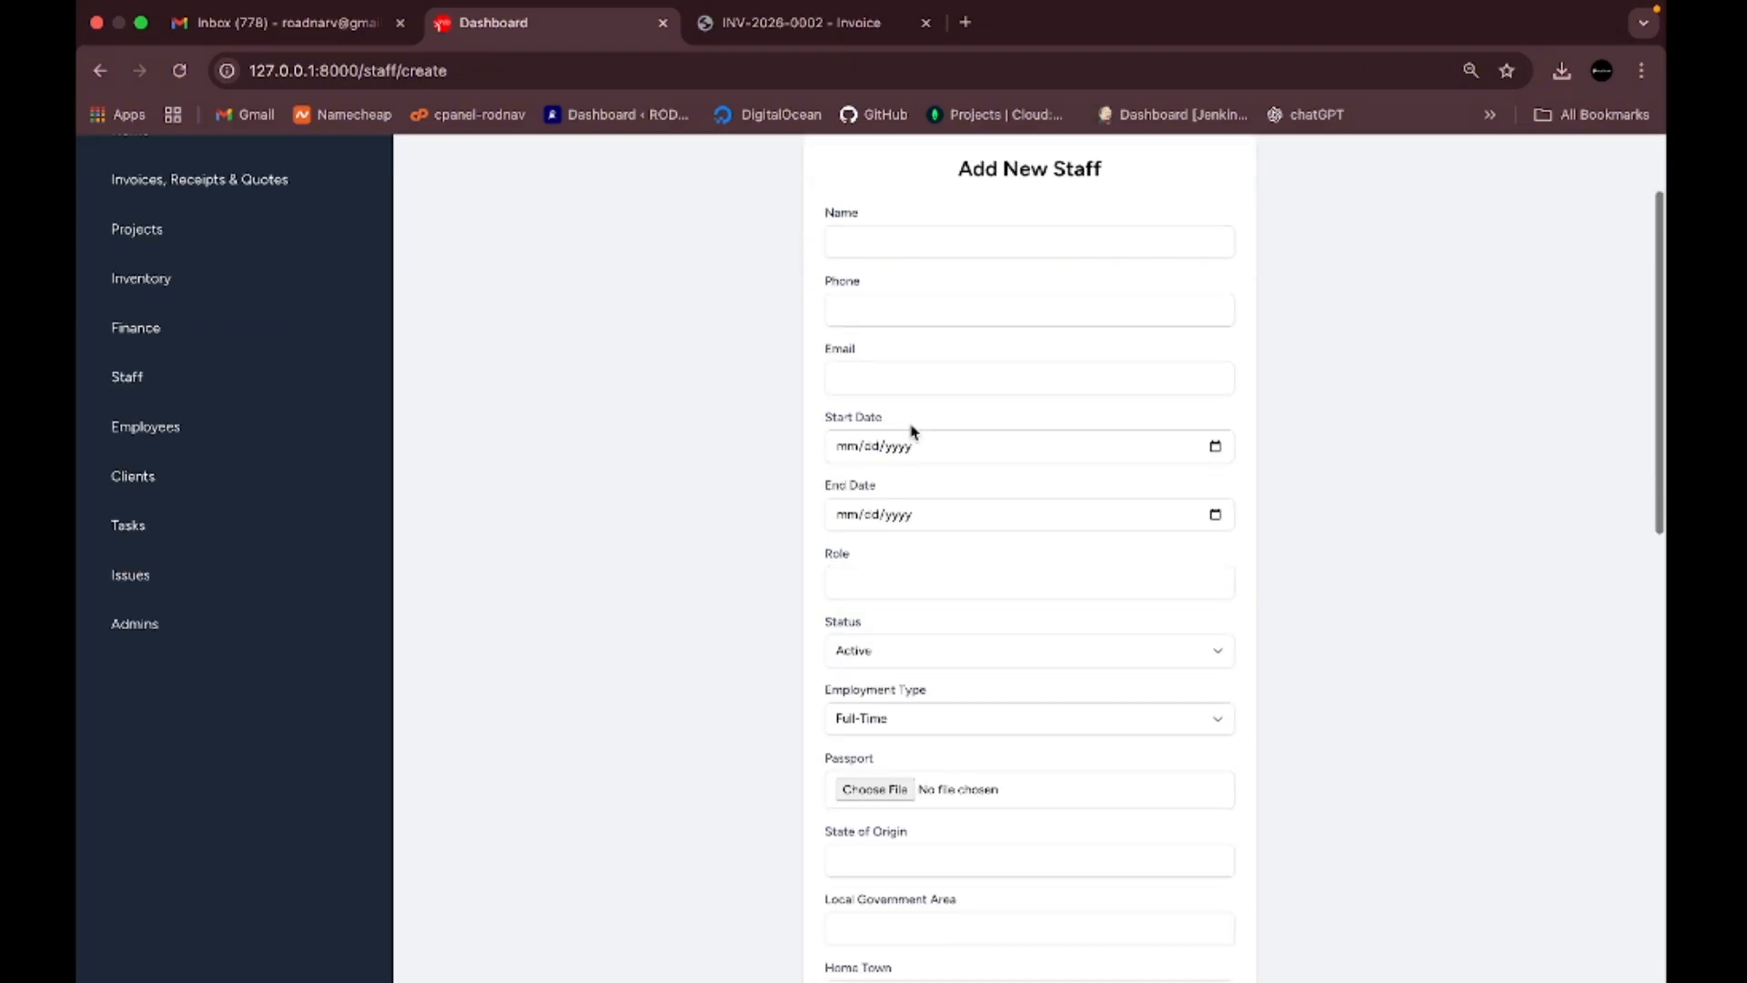
scroll(913, 432, down, 5)
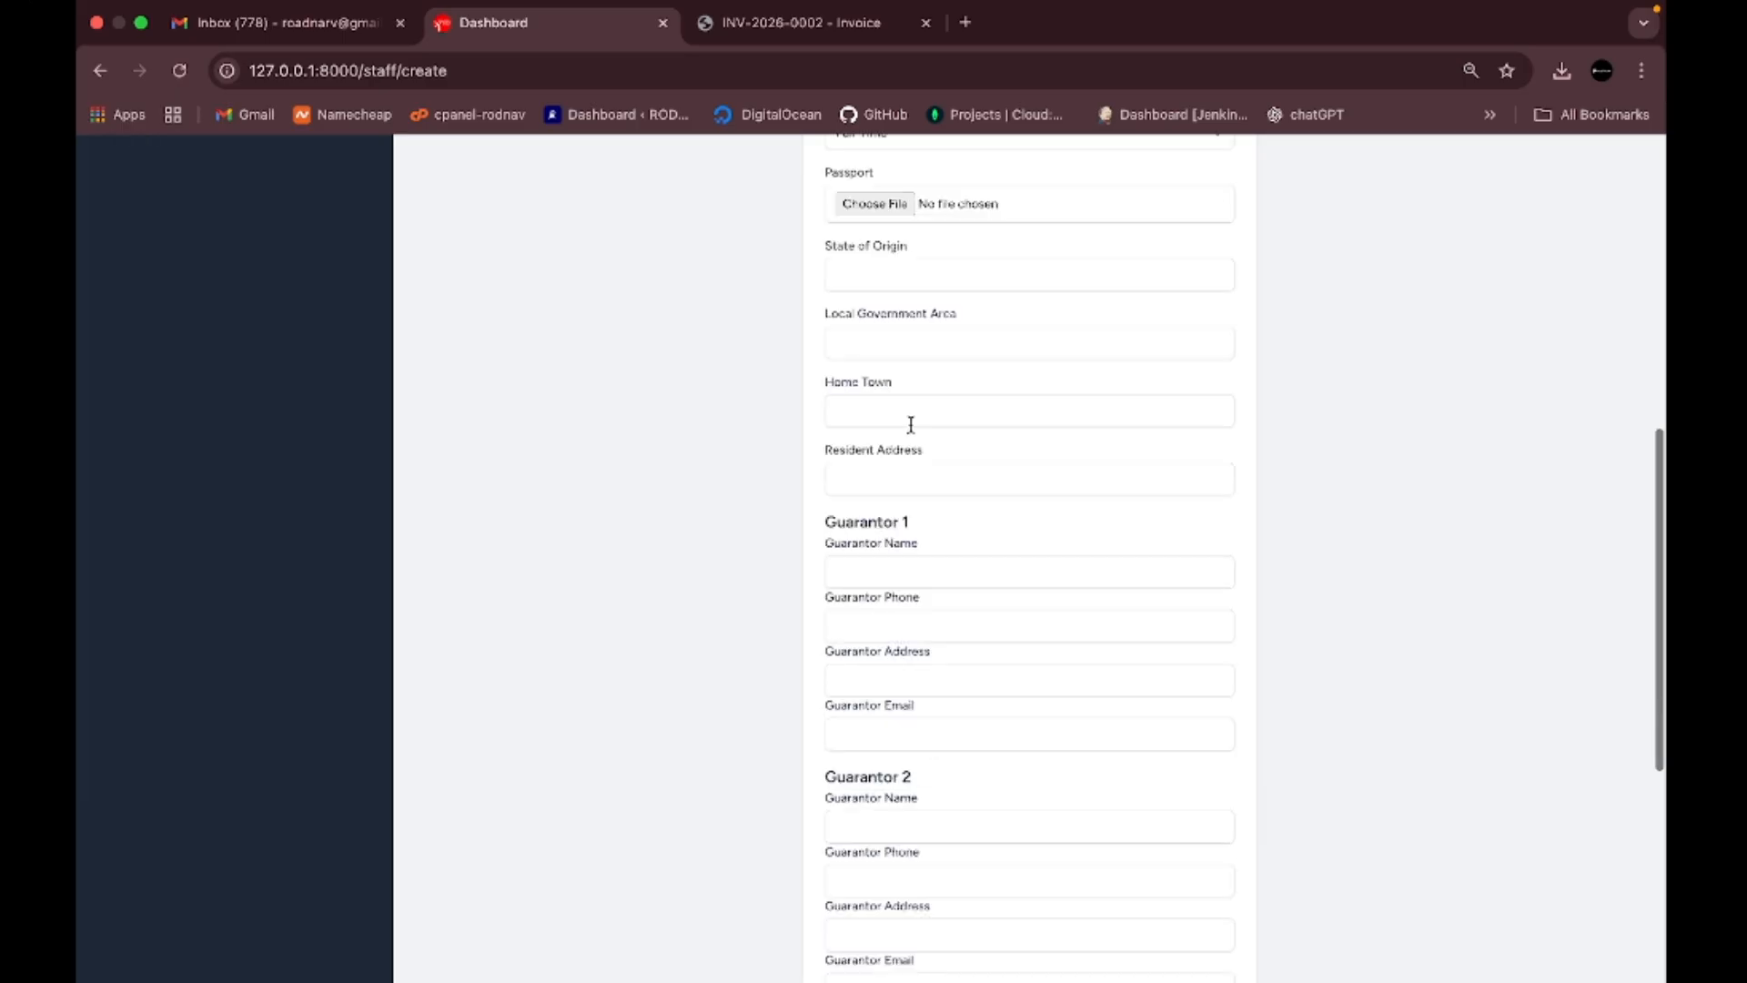
scroll(914, 431, down, 2)
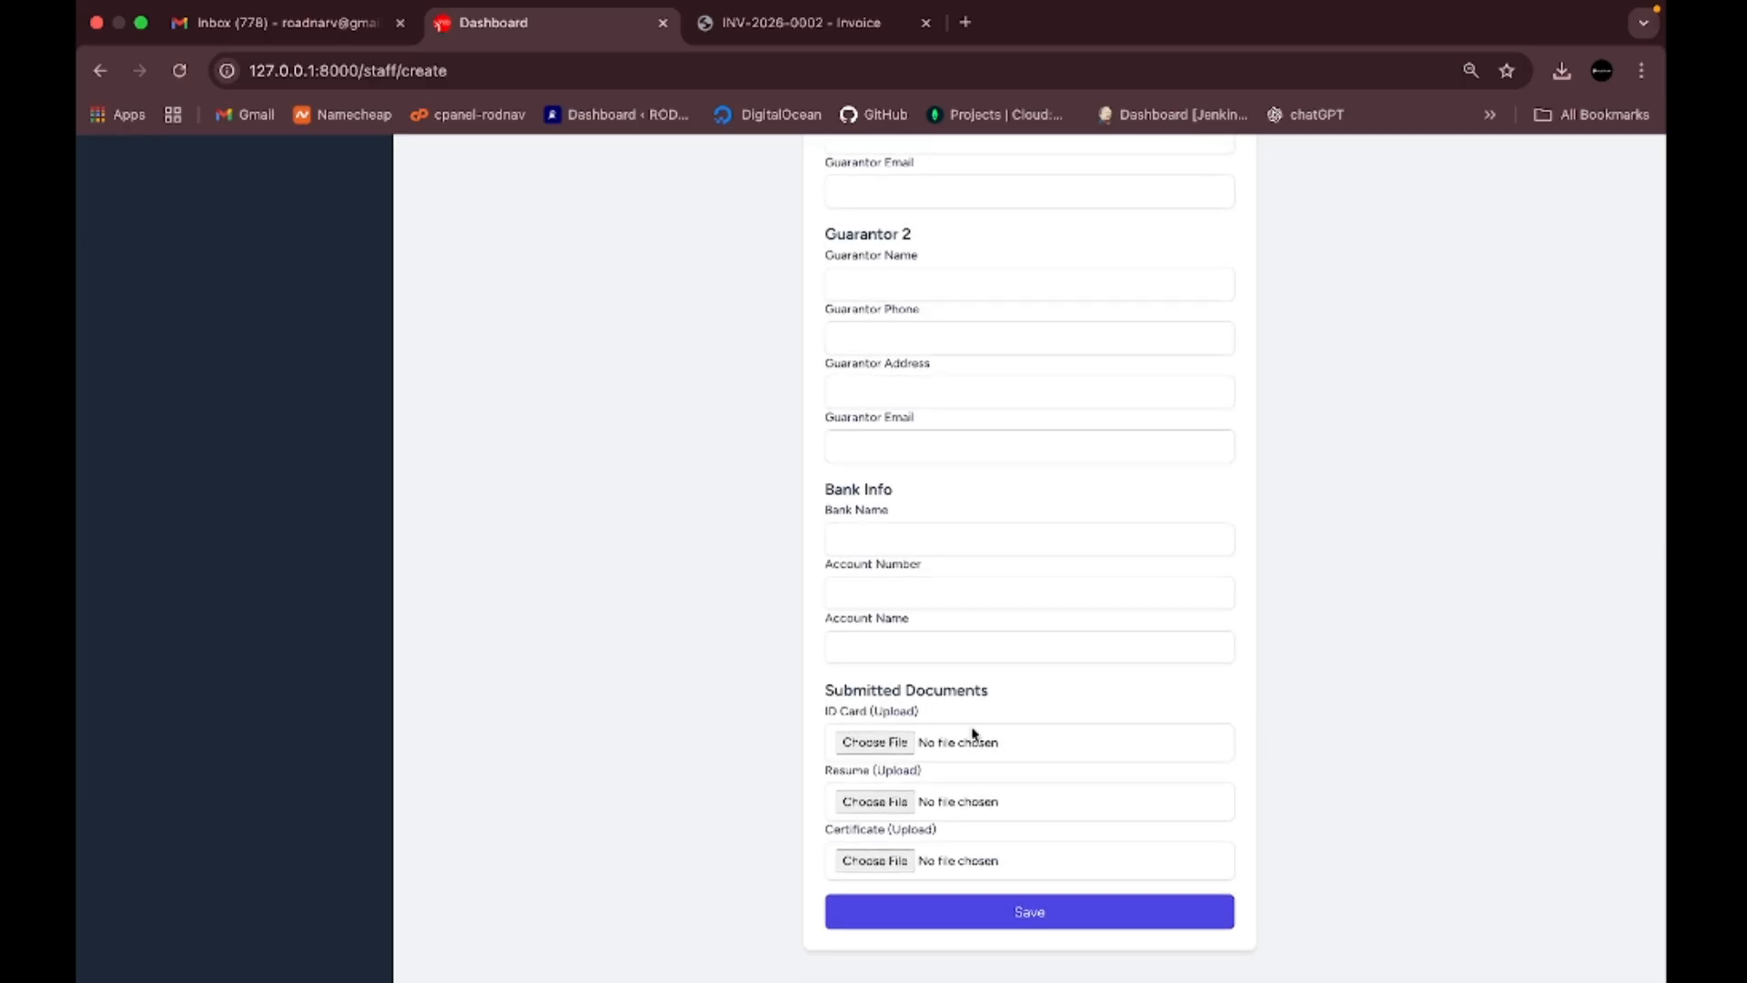
scroll(972, 734, up, 1)
scroll(972, 735, up, 10)
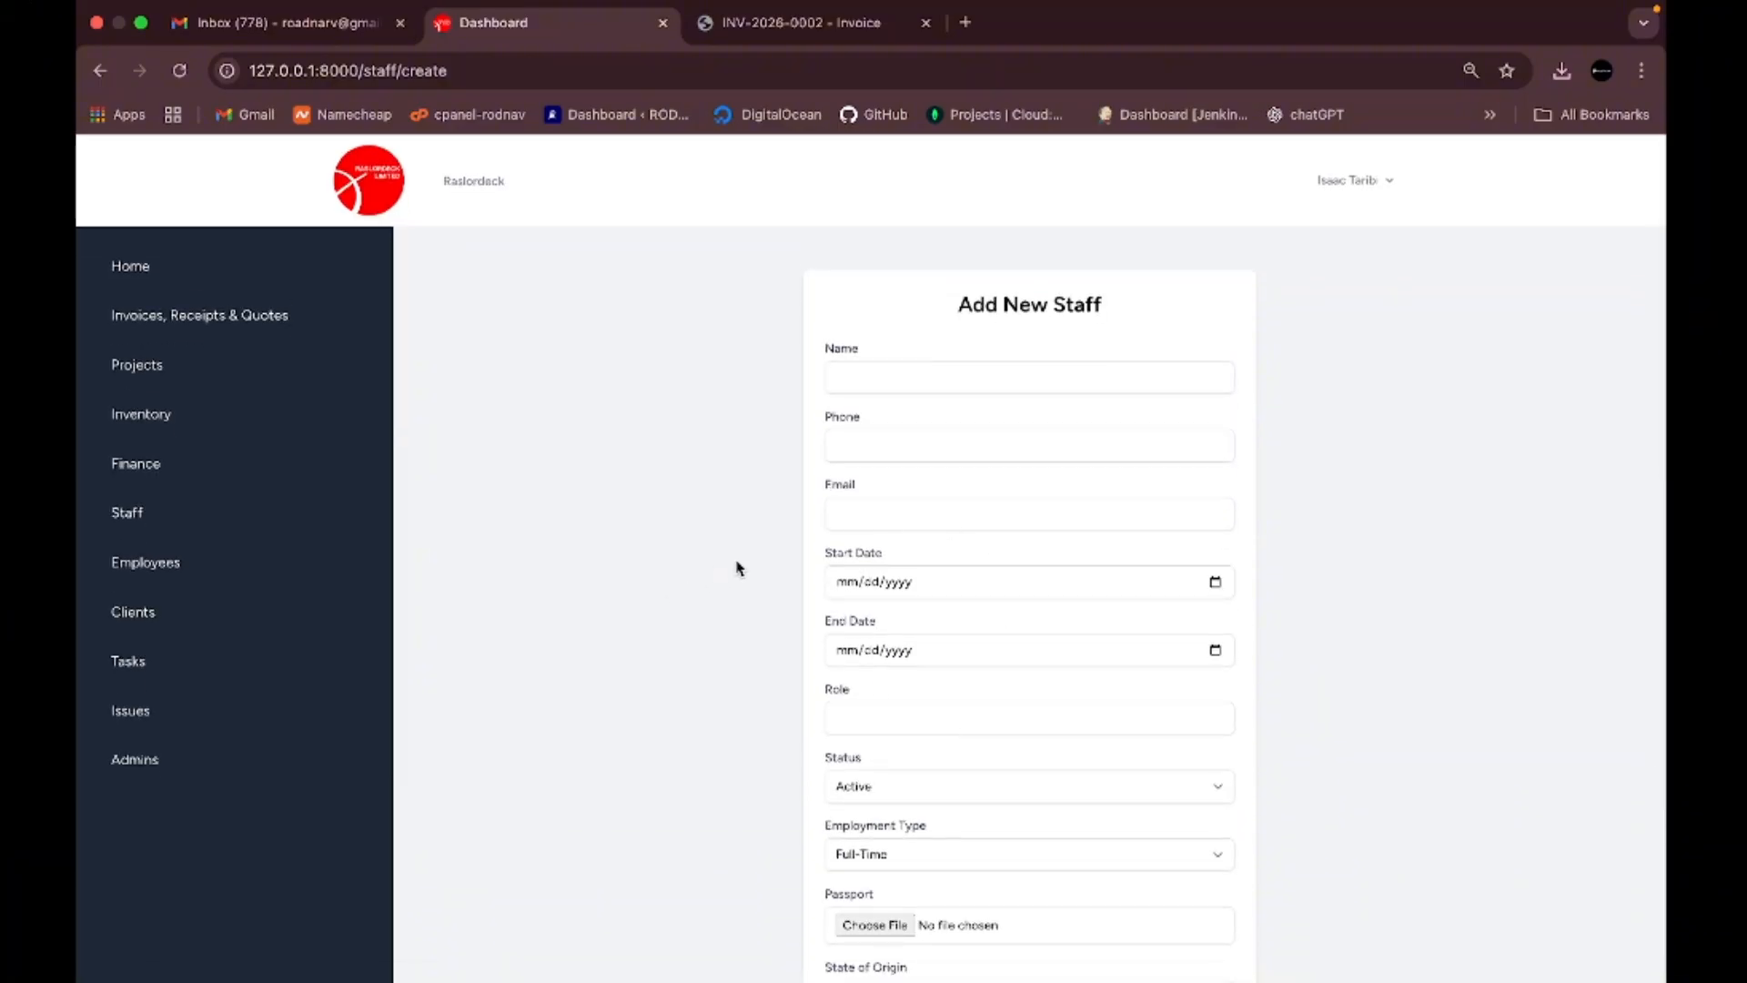
- Open the All Employee page listing the single active employee with role ride
click(168, 568)
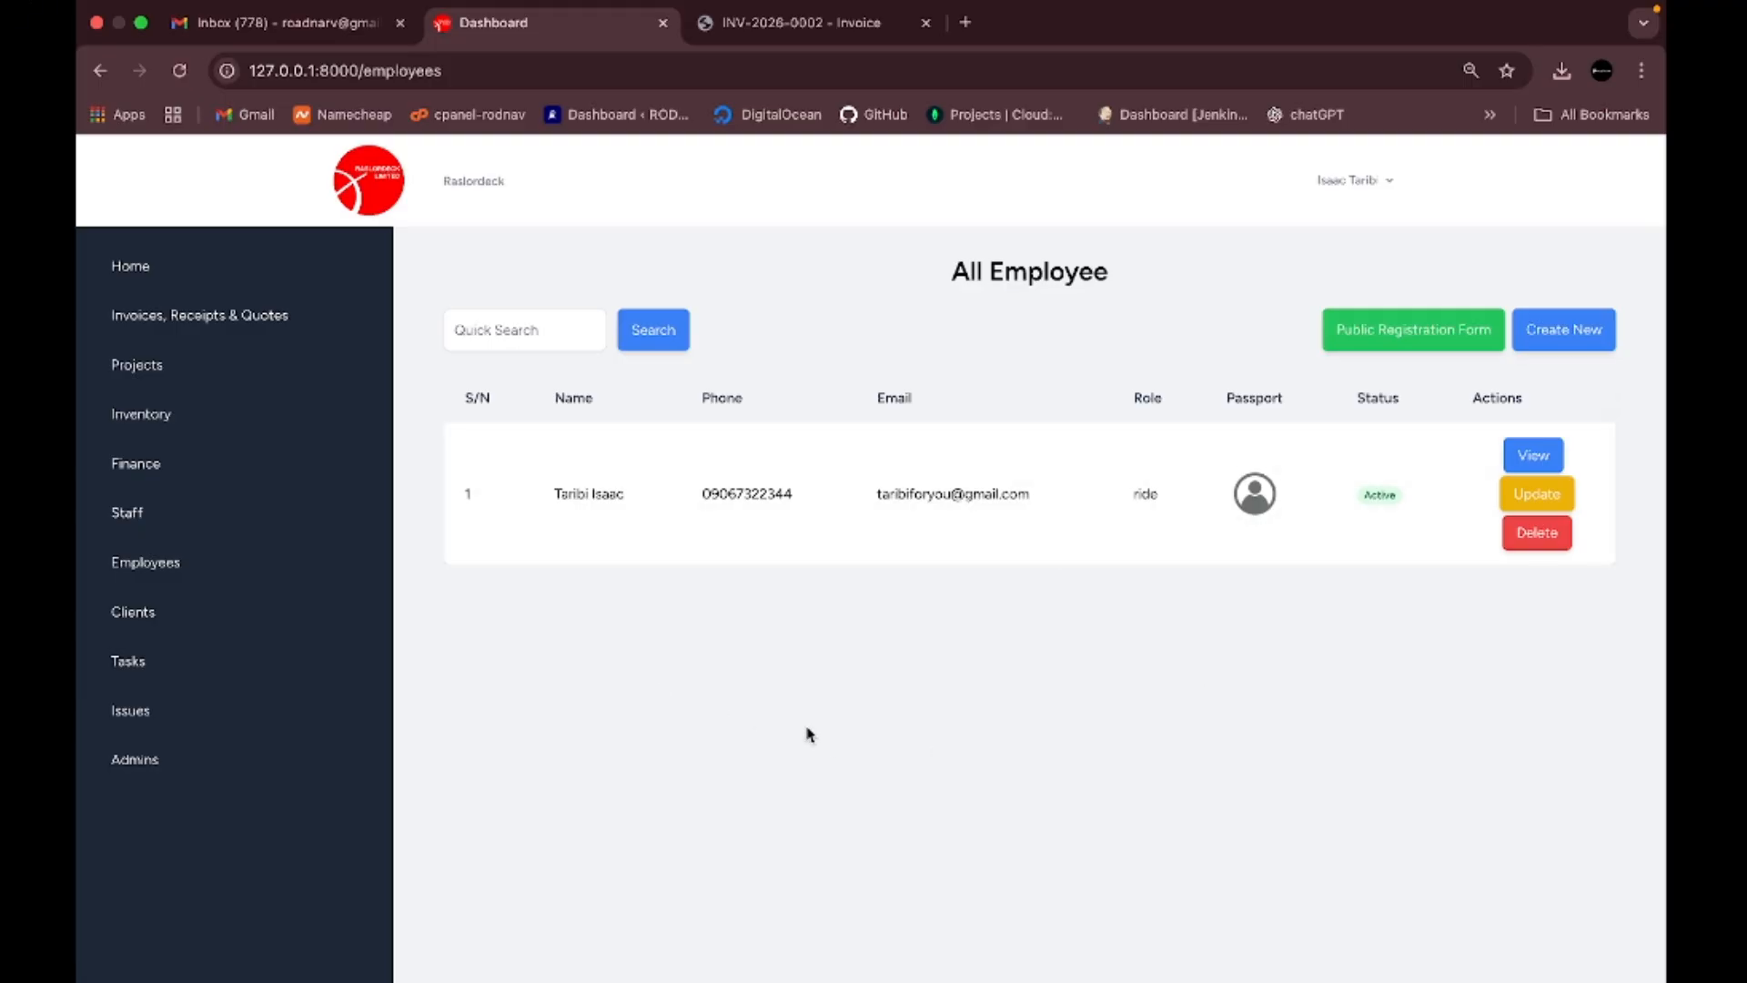
- Open Task Management and scroll through its task stats and four-task table, then back to the top
click(140, 672)
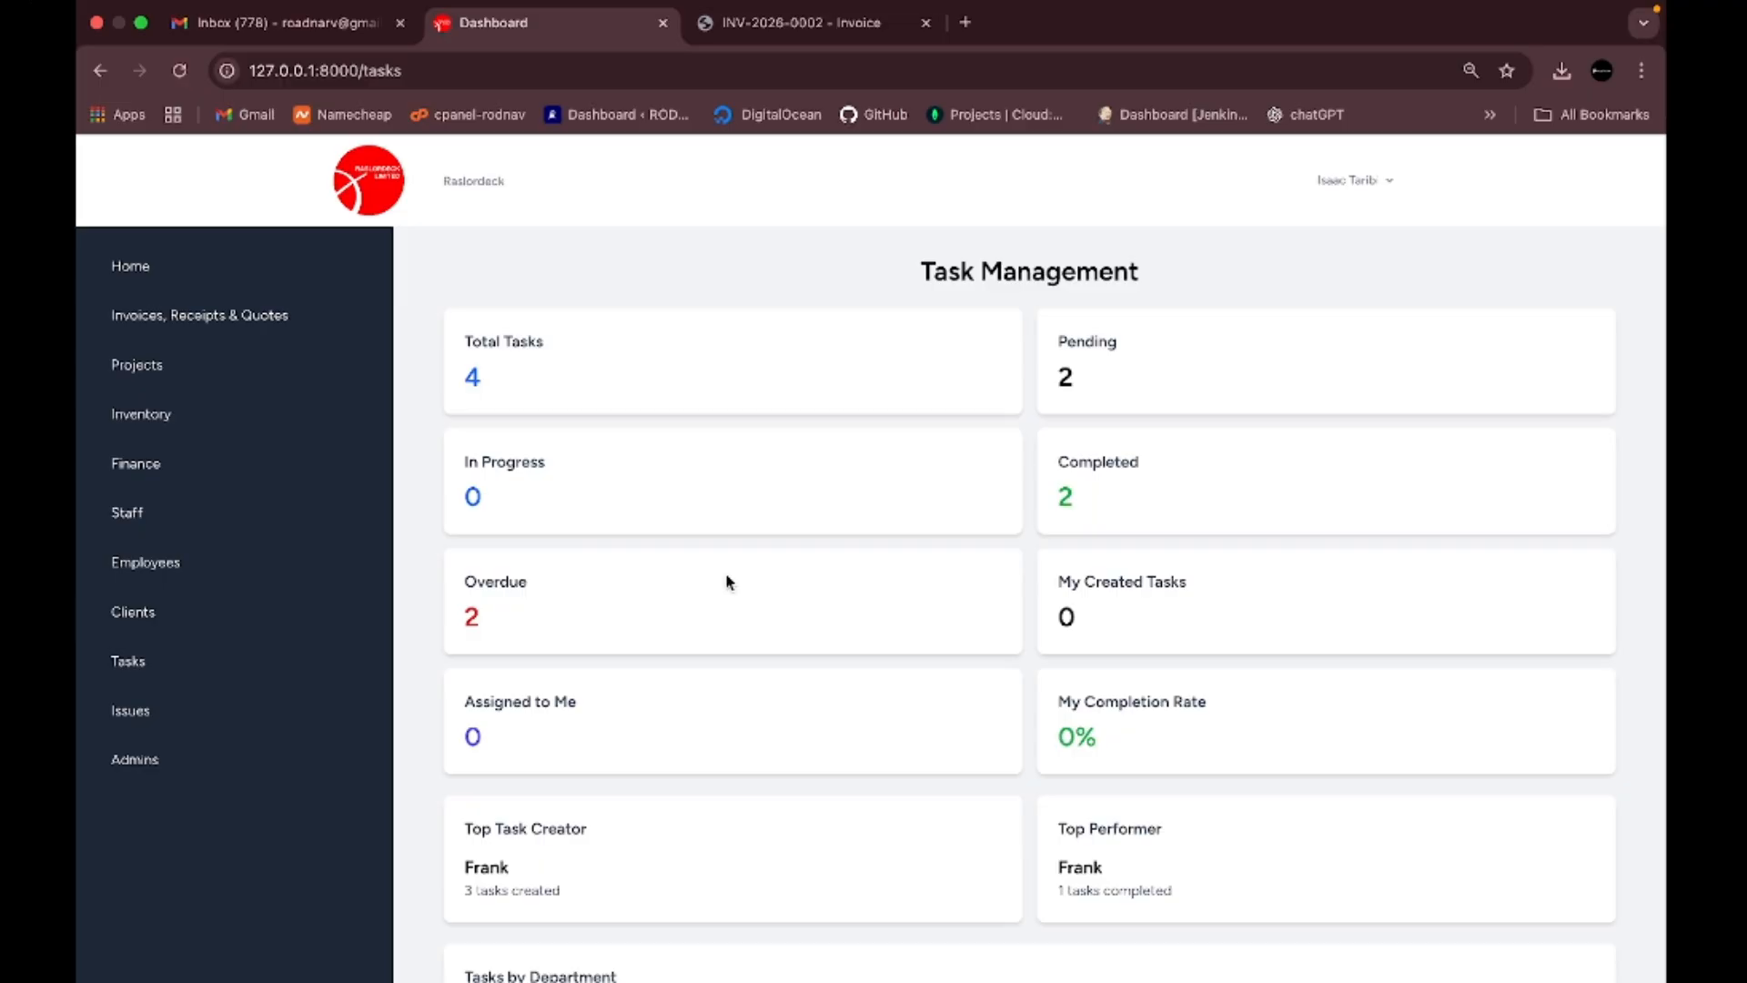
scroll(726, 583, down, 6)
scroll(726, 582, up, 6)
scroll(1138, 544, down, 5)
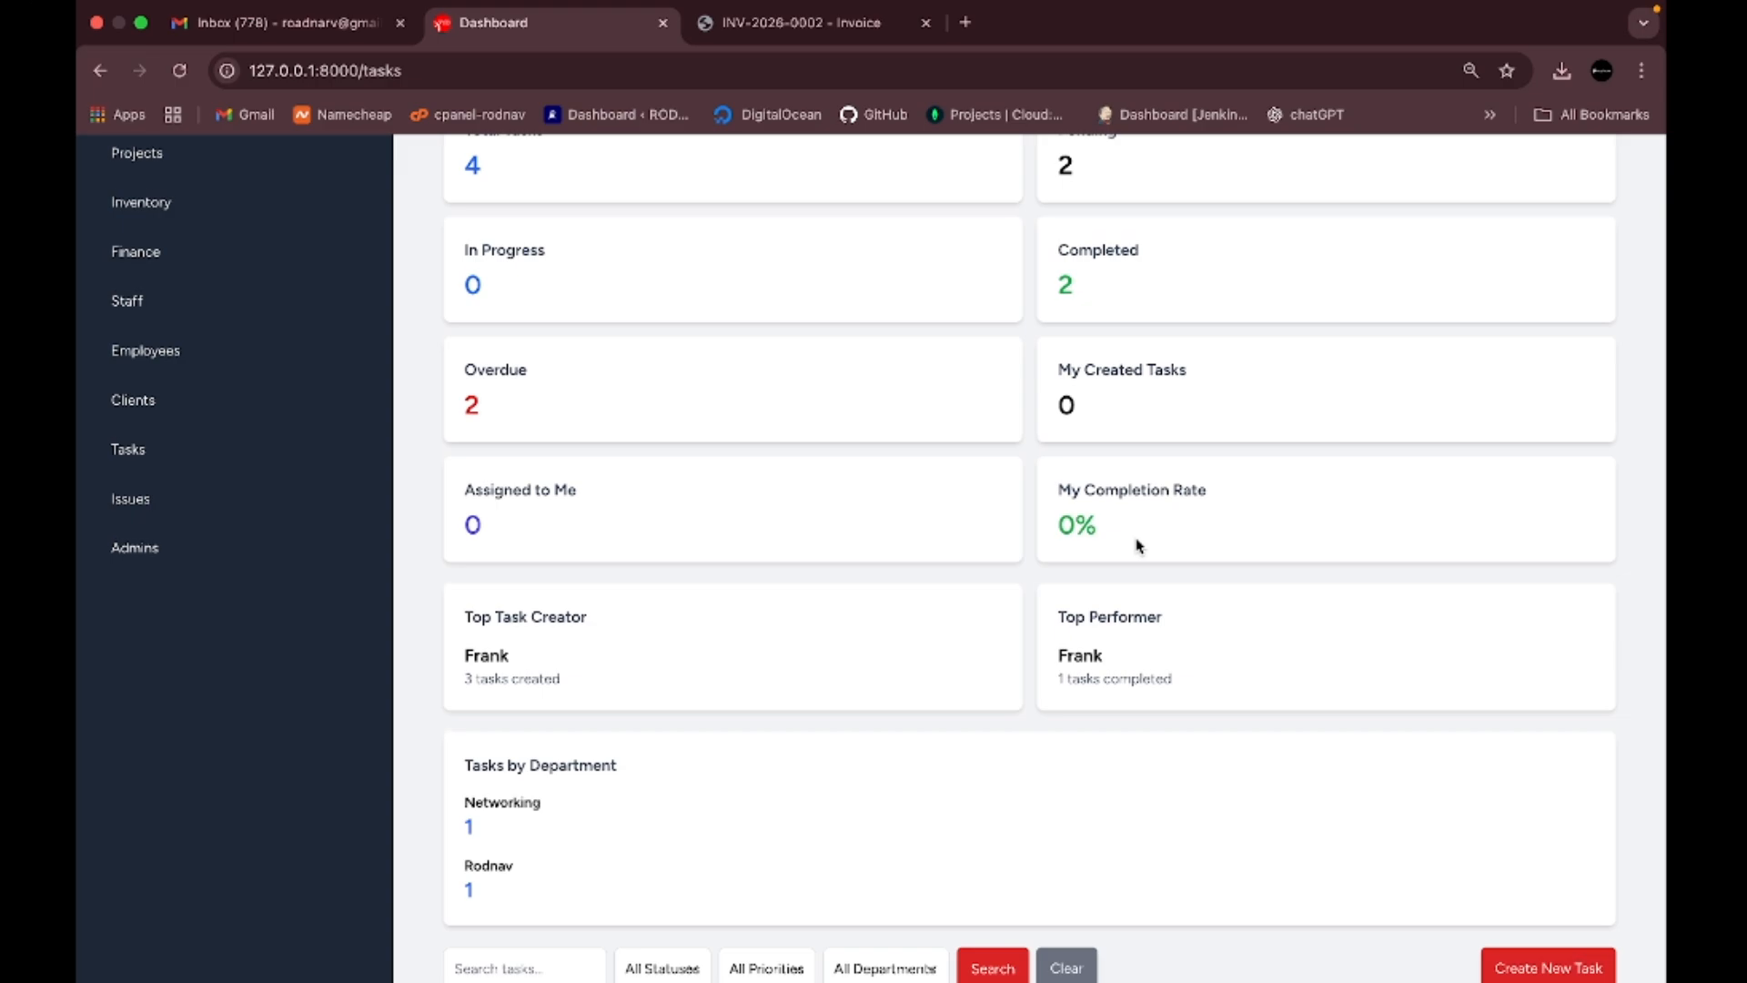
scroll(1137, 544, down, 5)
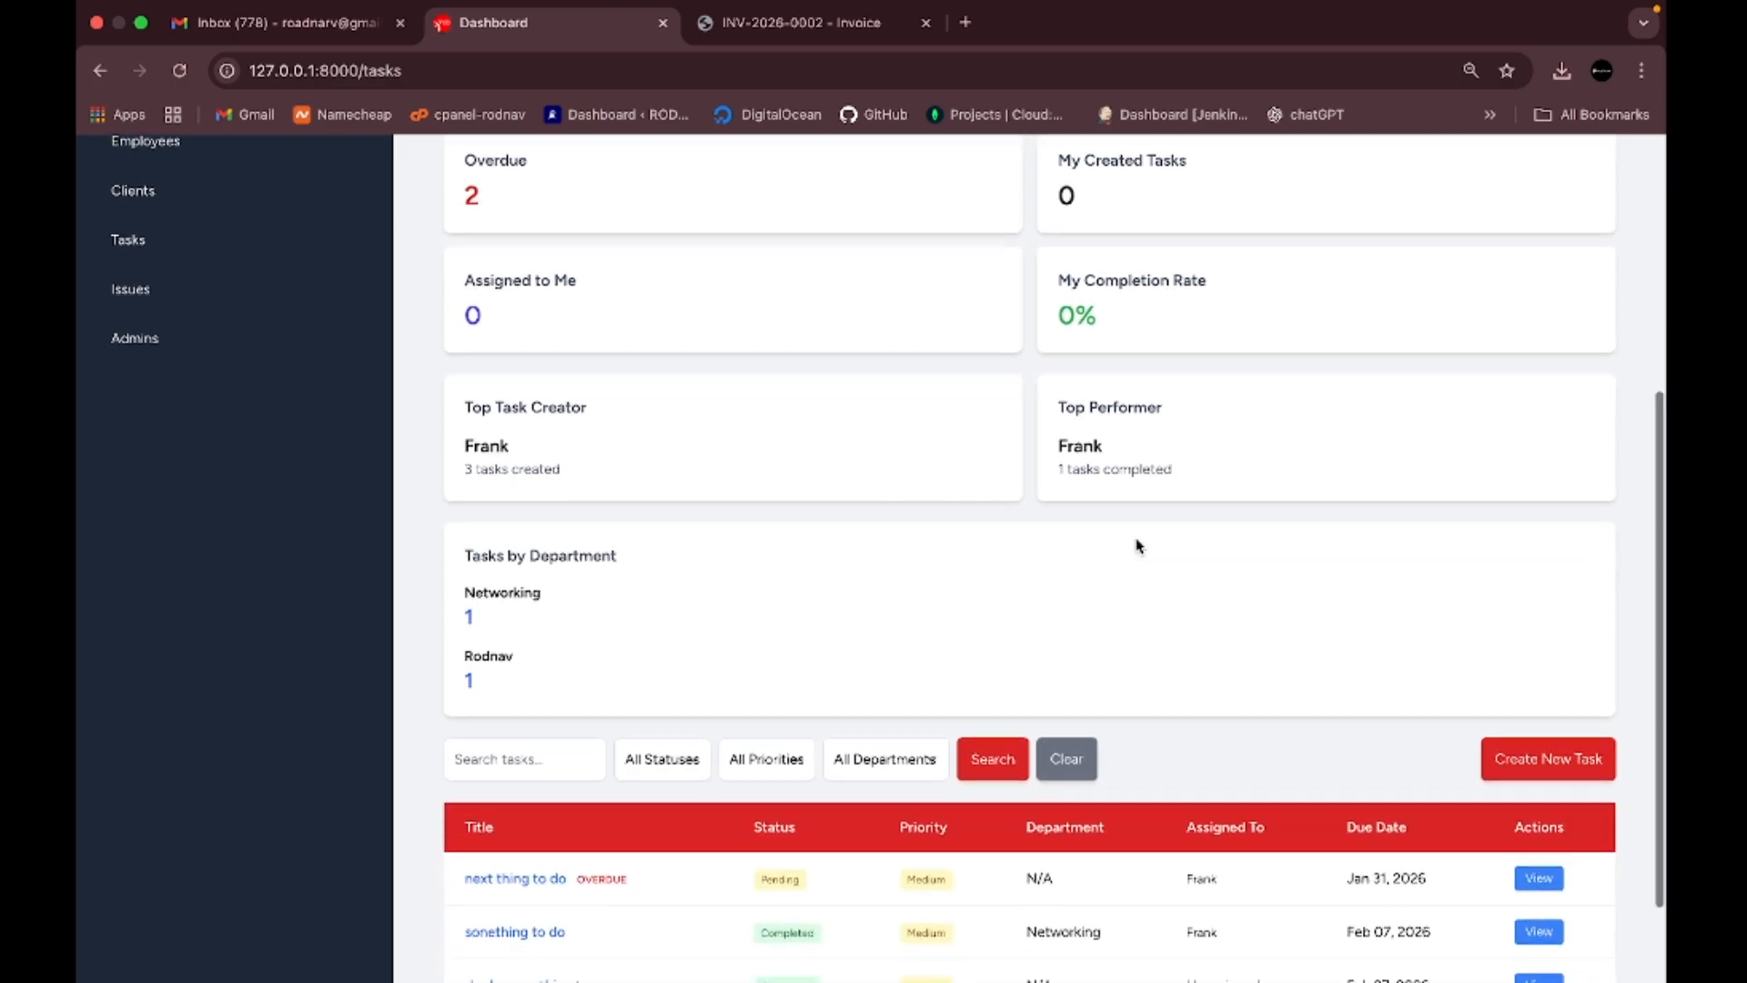
scroll(1138, 545, down, 3)
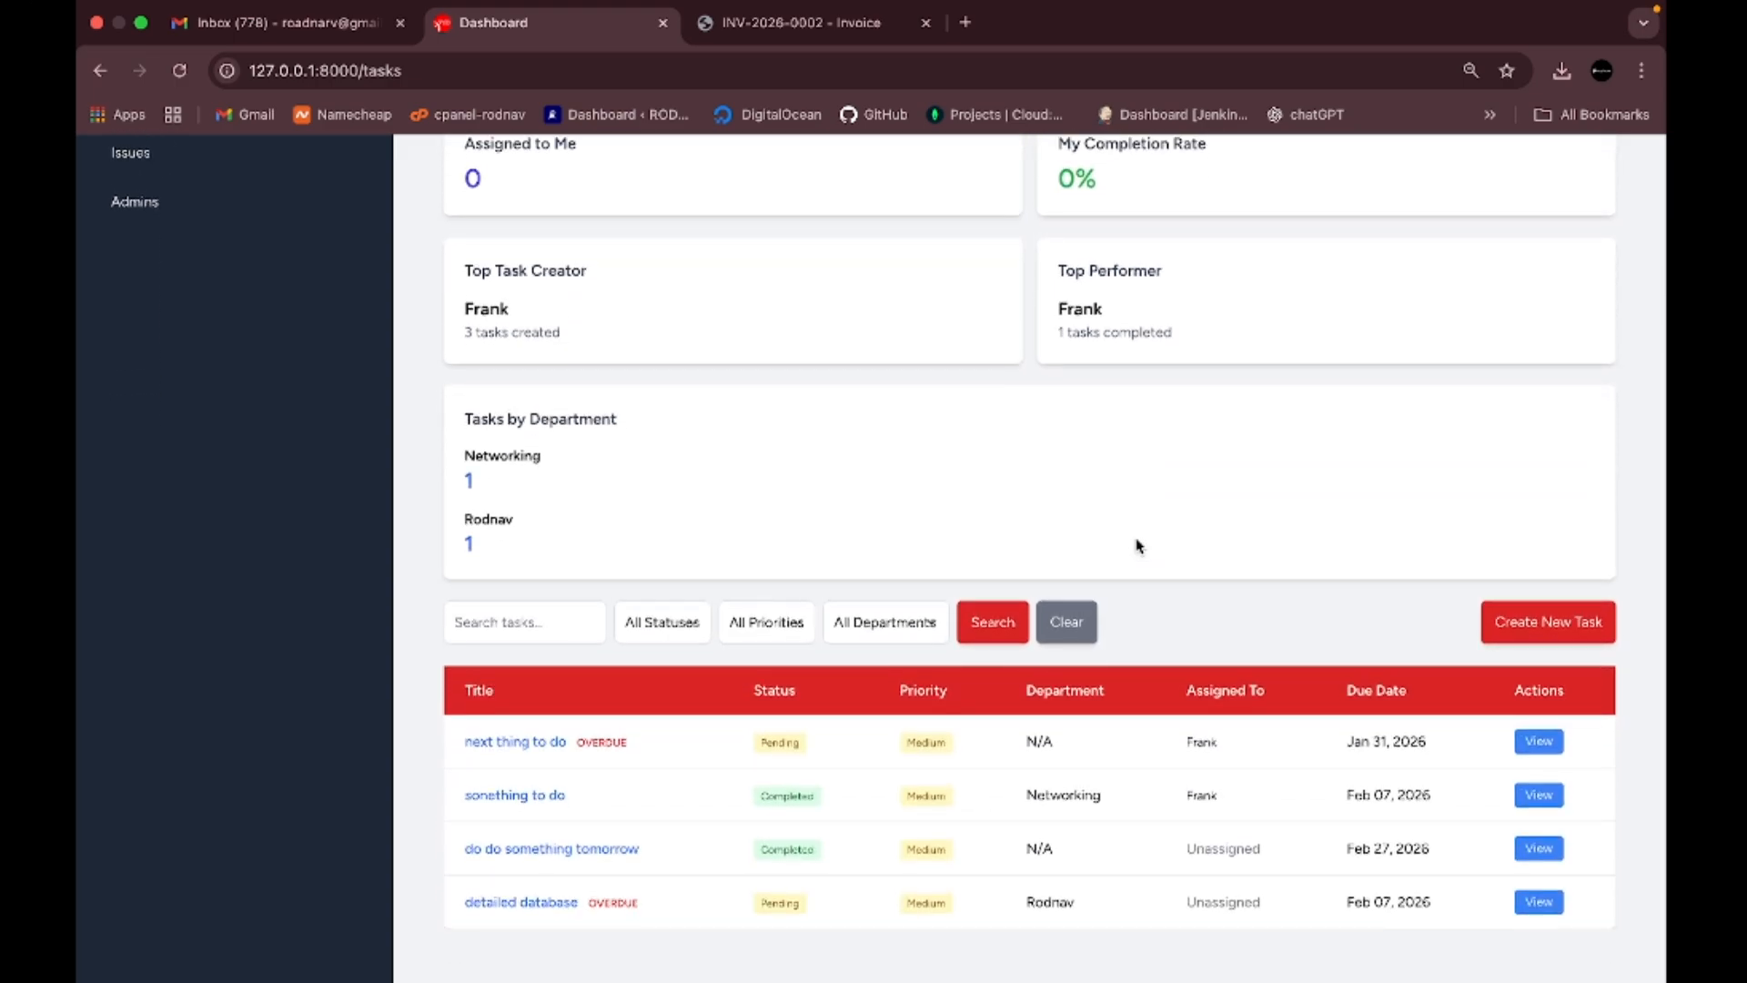
scroll(1138, 544, up, 4)
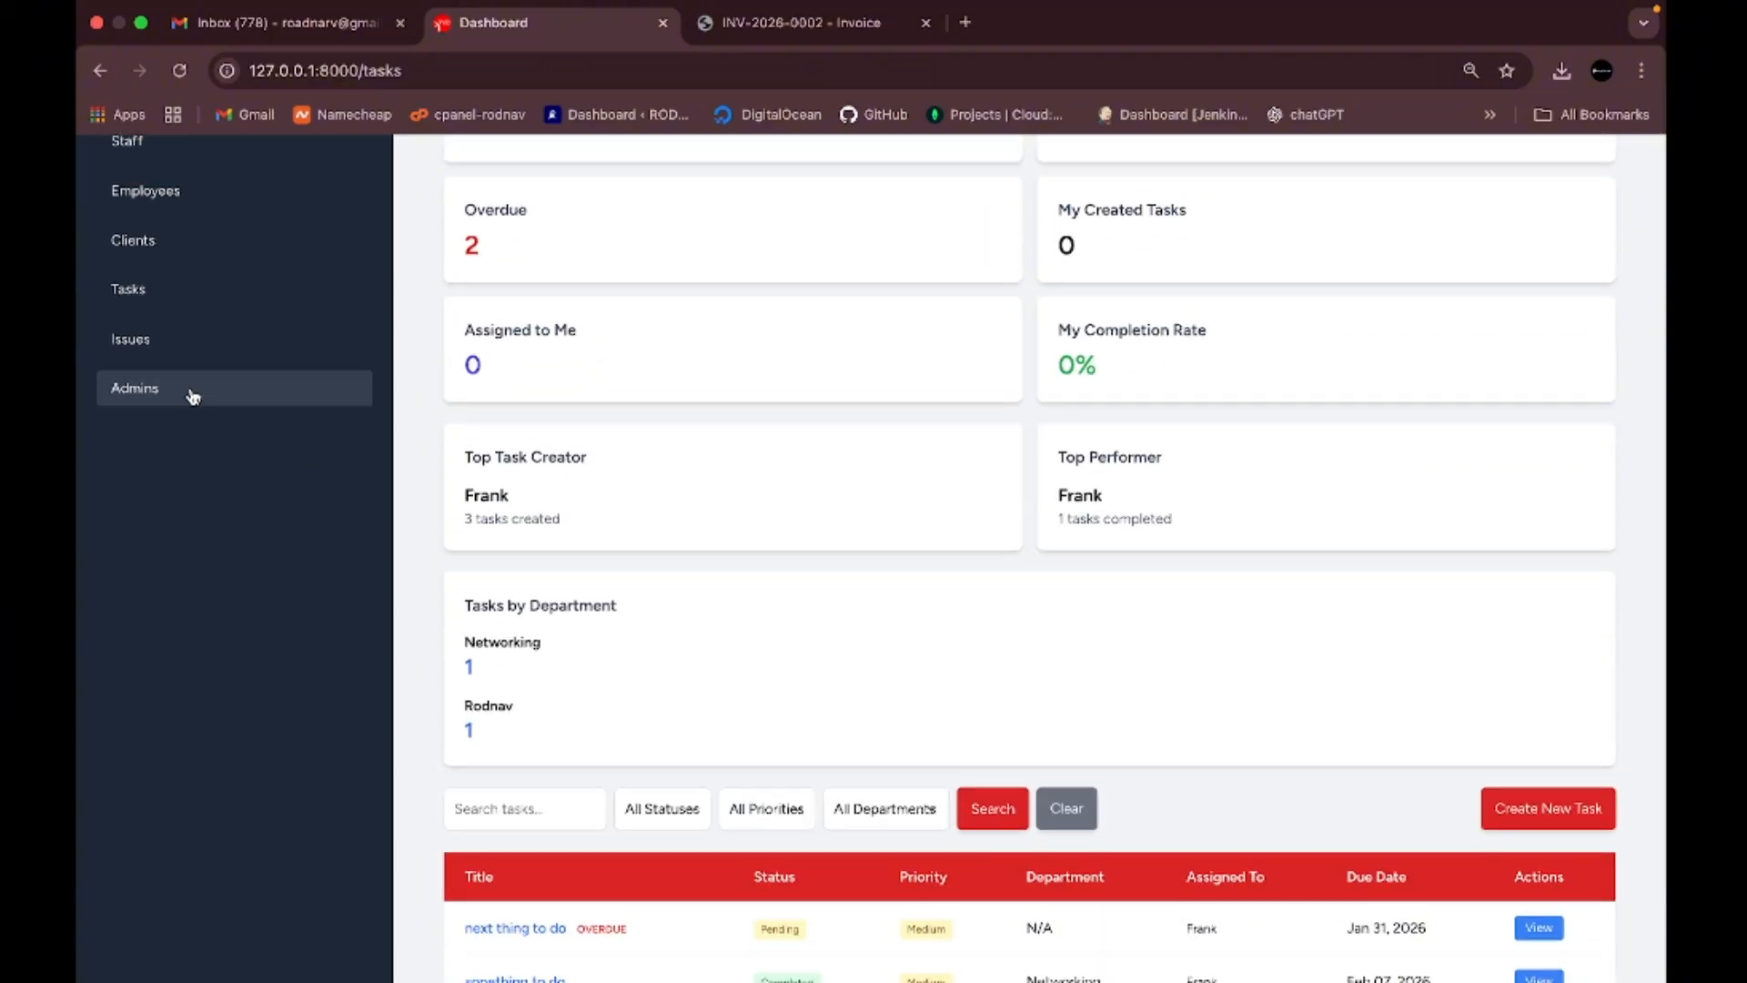
scroll(651, 488, up, 8)
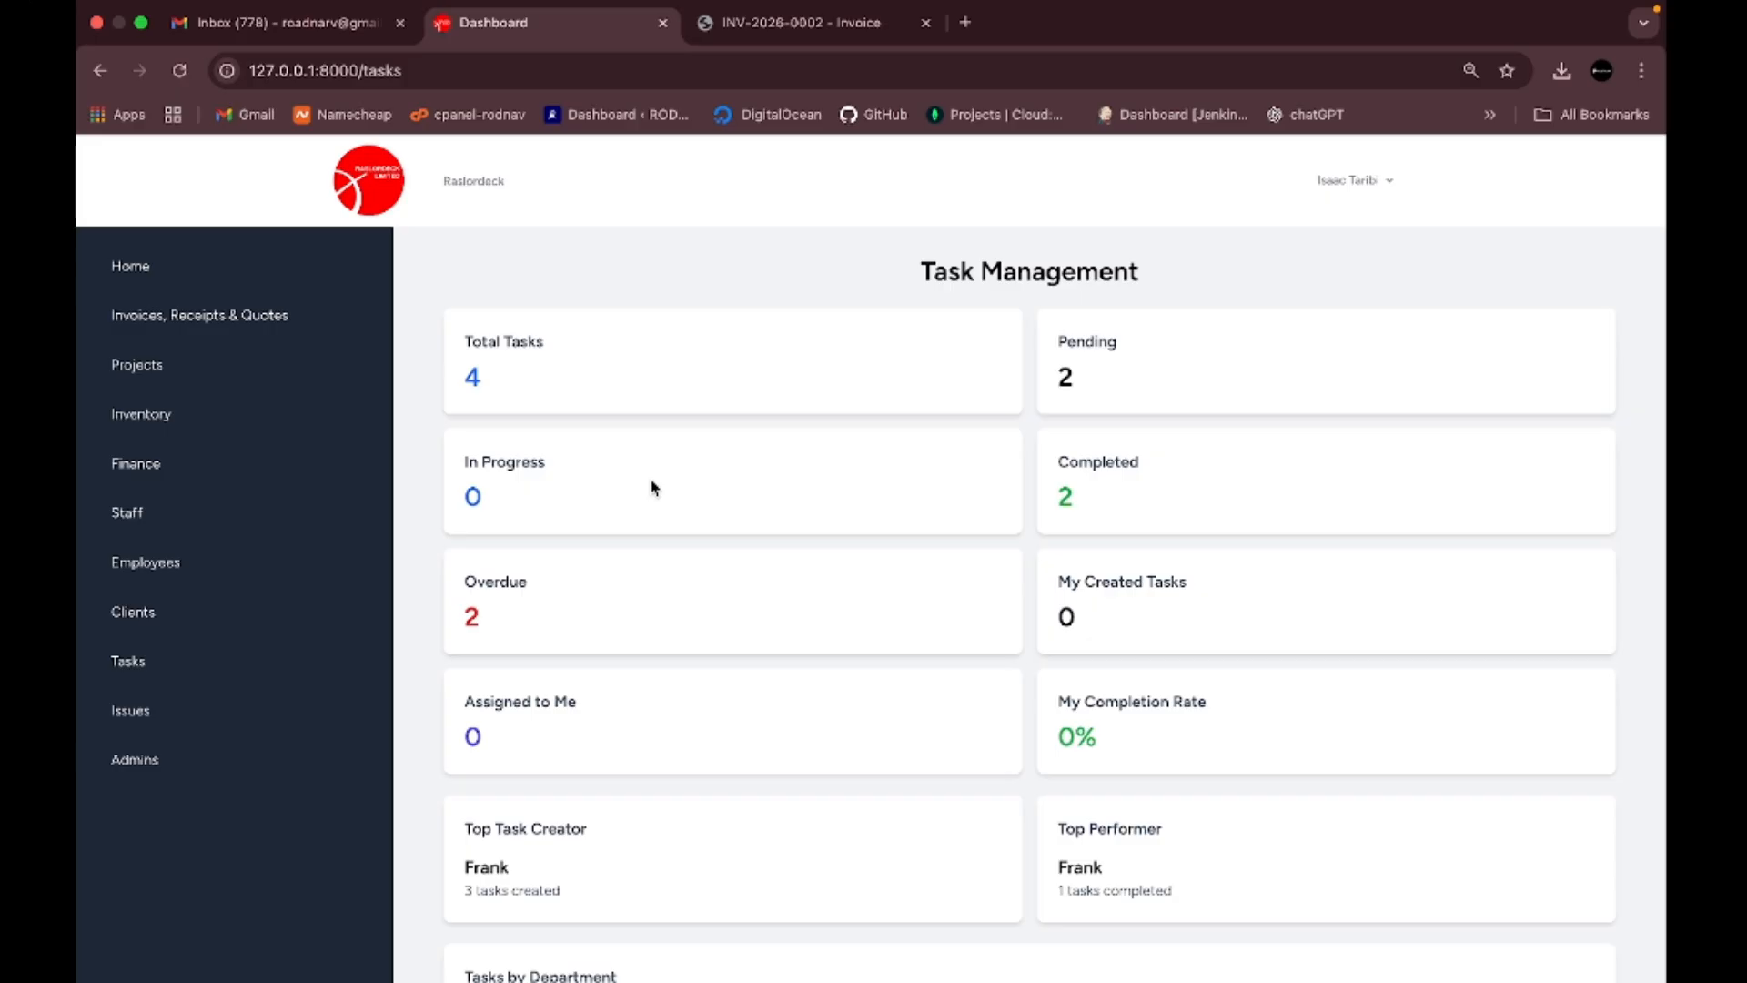
- From the Admins list, open the Create Admin form and check its Name and Email fields
click(154, 763)
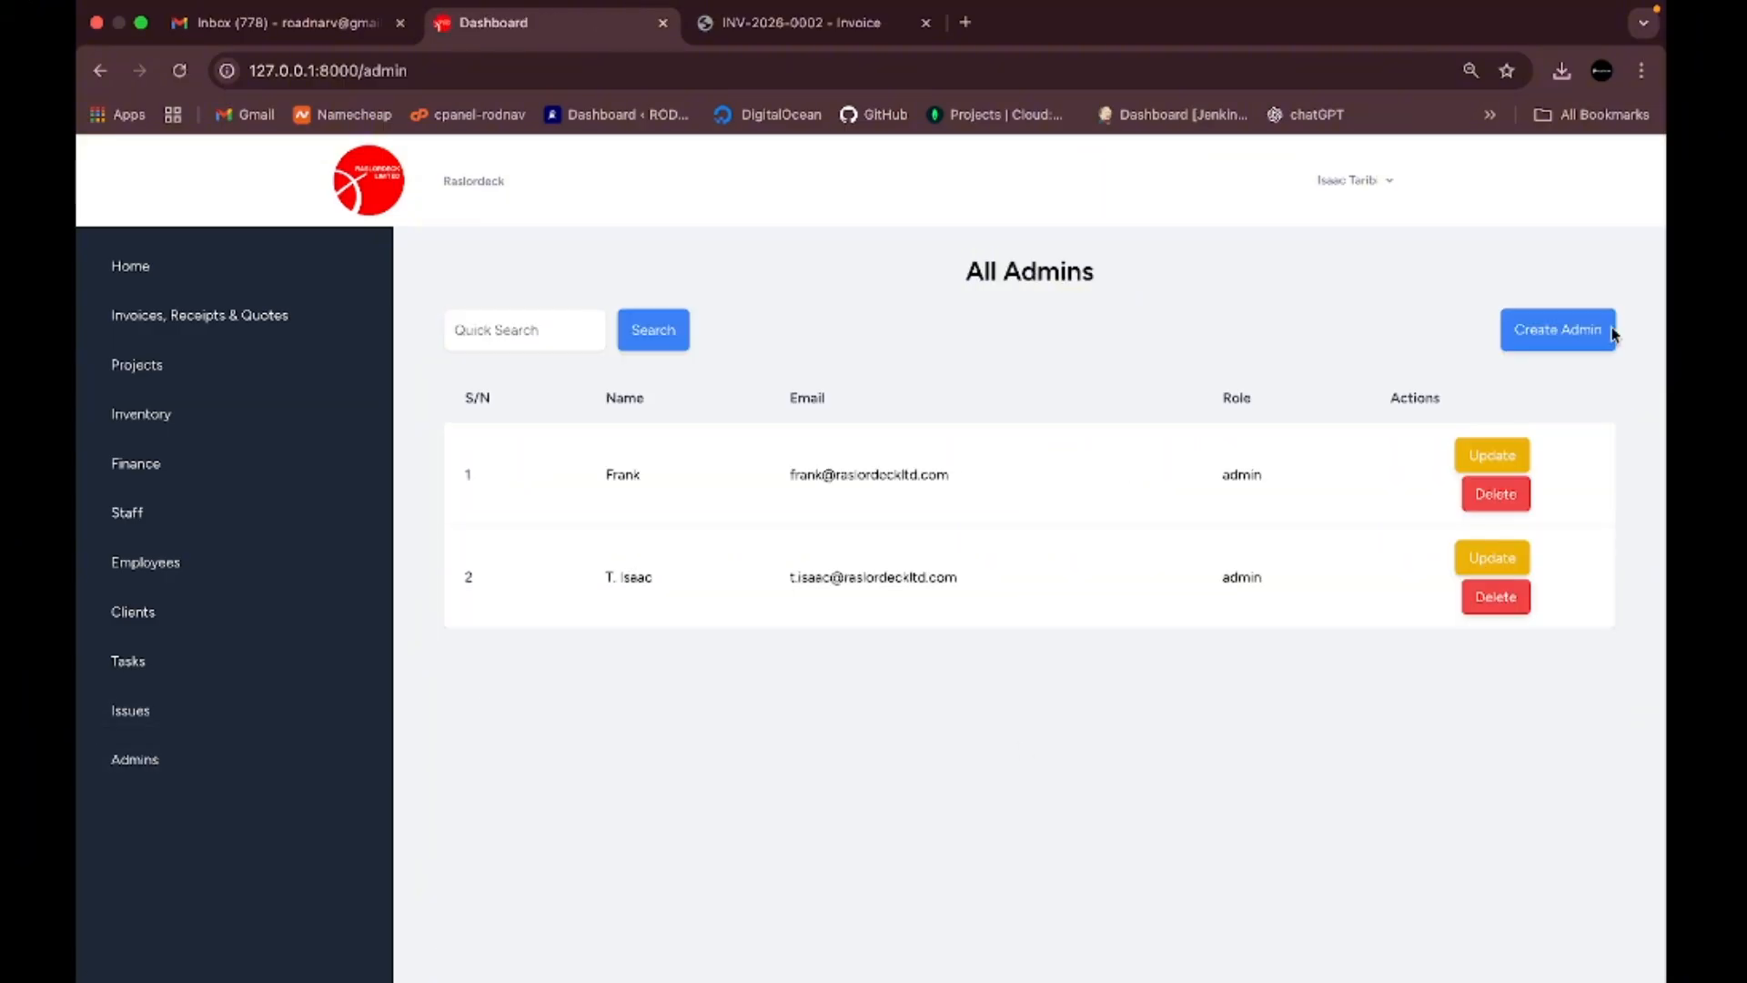
click(1556, 344)
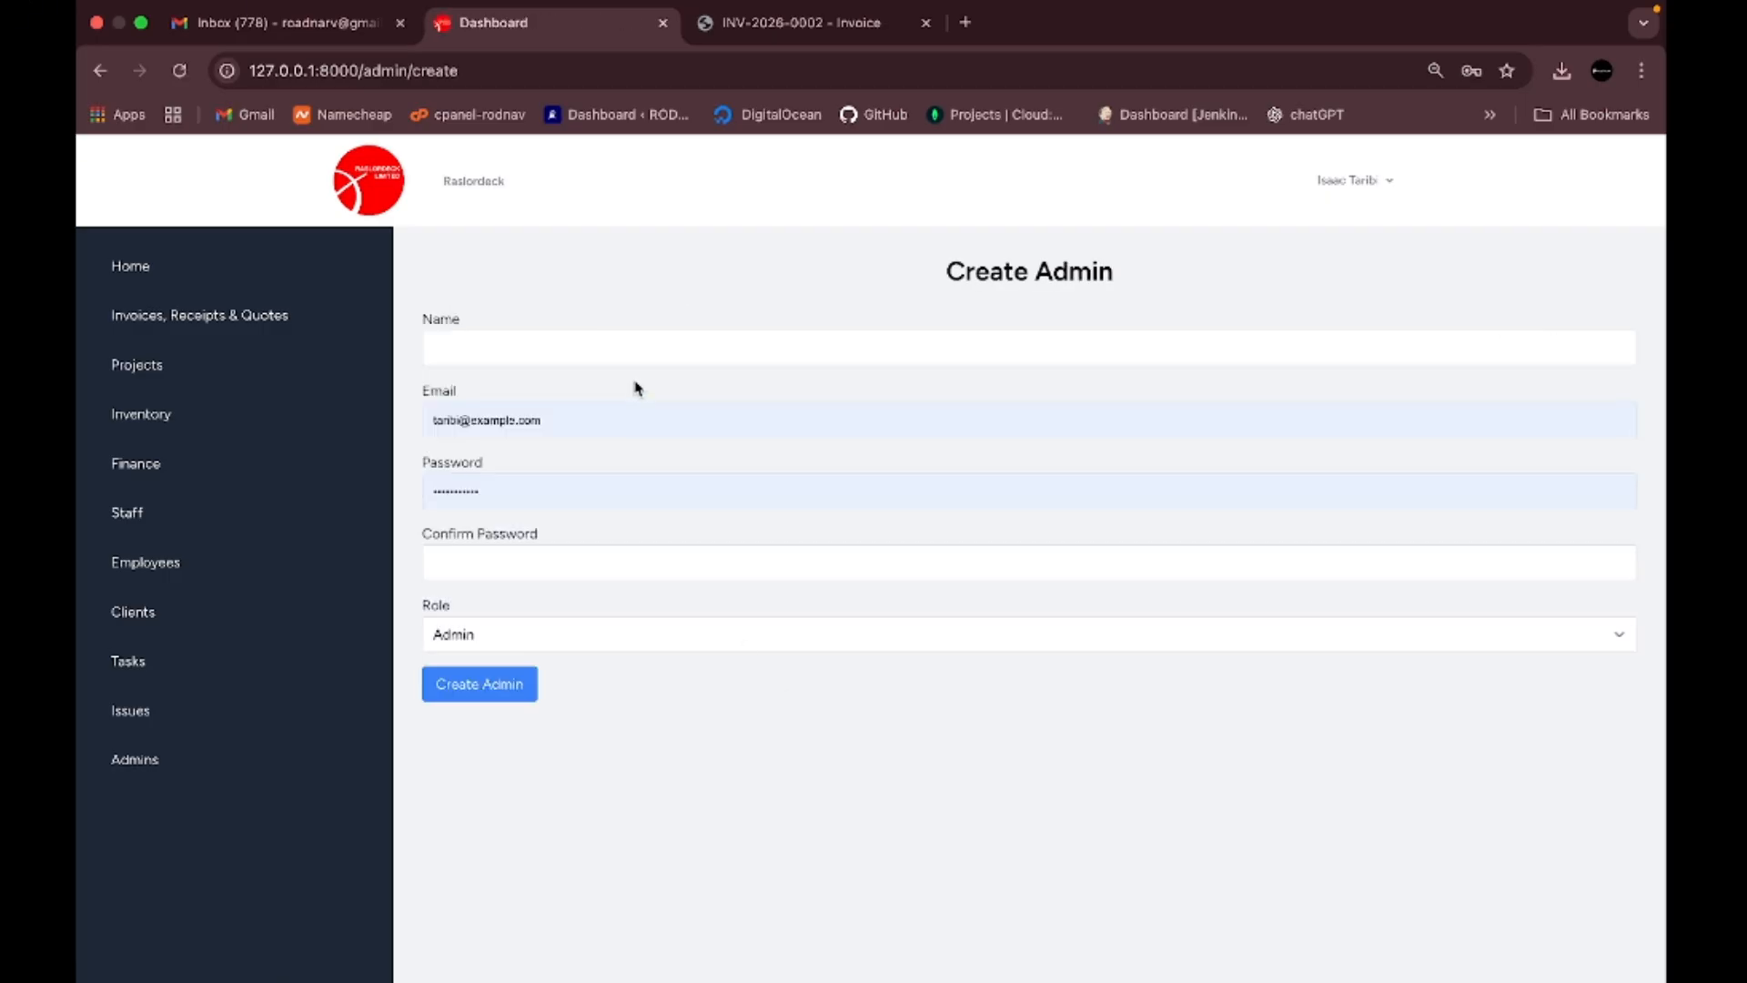
click(653, 340)
click(776, 425)
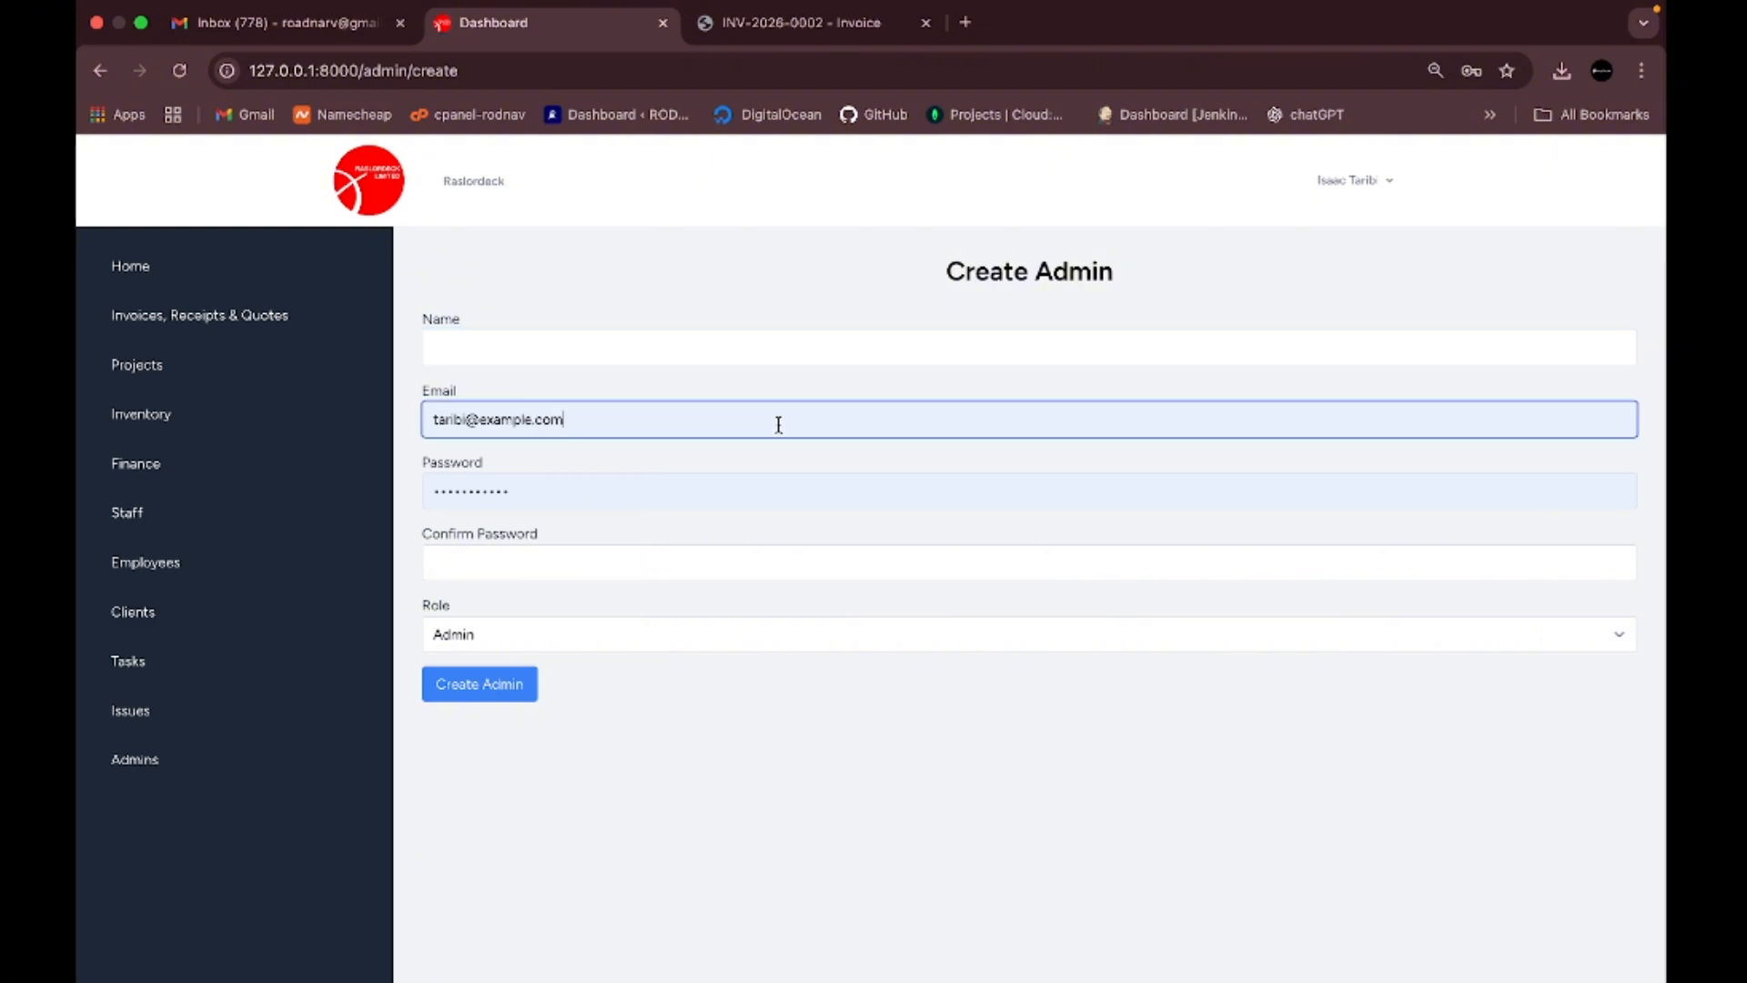
- Dismiss the saved-password suggestions, keep the role as Admin, and return to Tasks
click(851, 515)
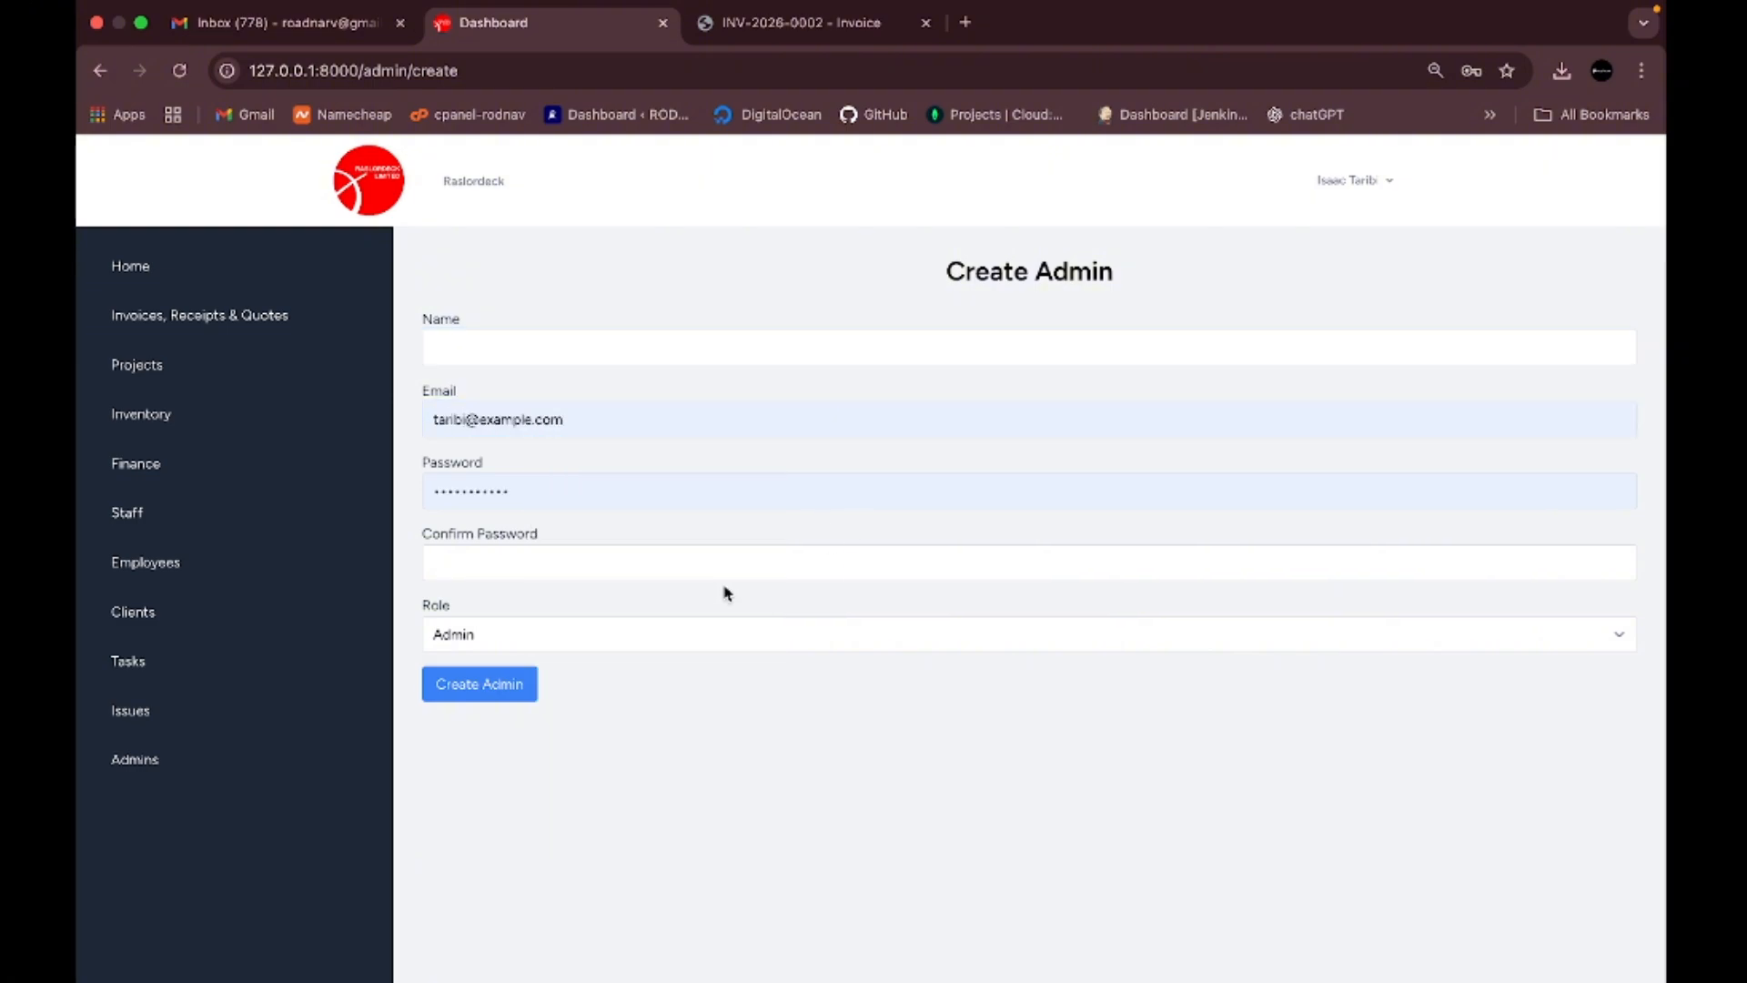
click(675, 642)
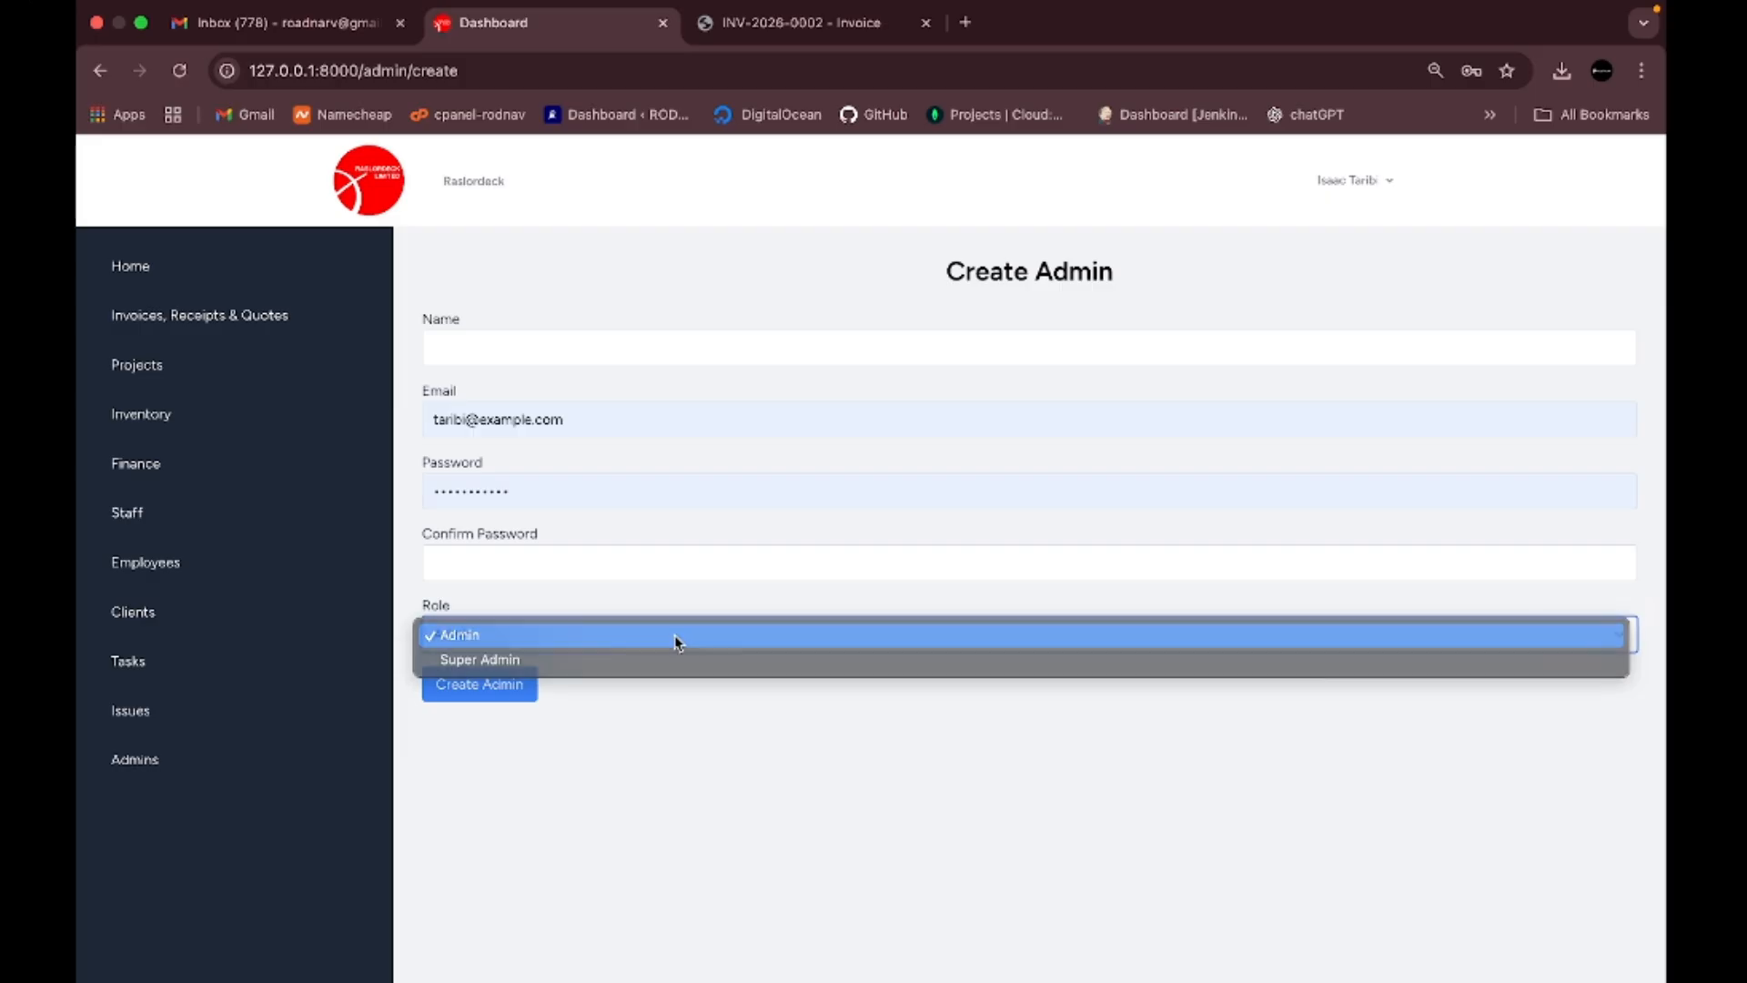
click(676, 635)
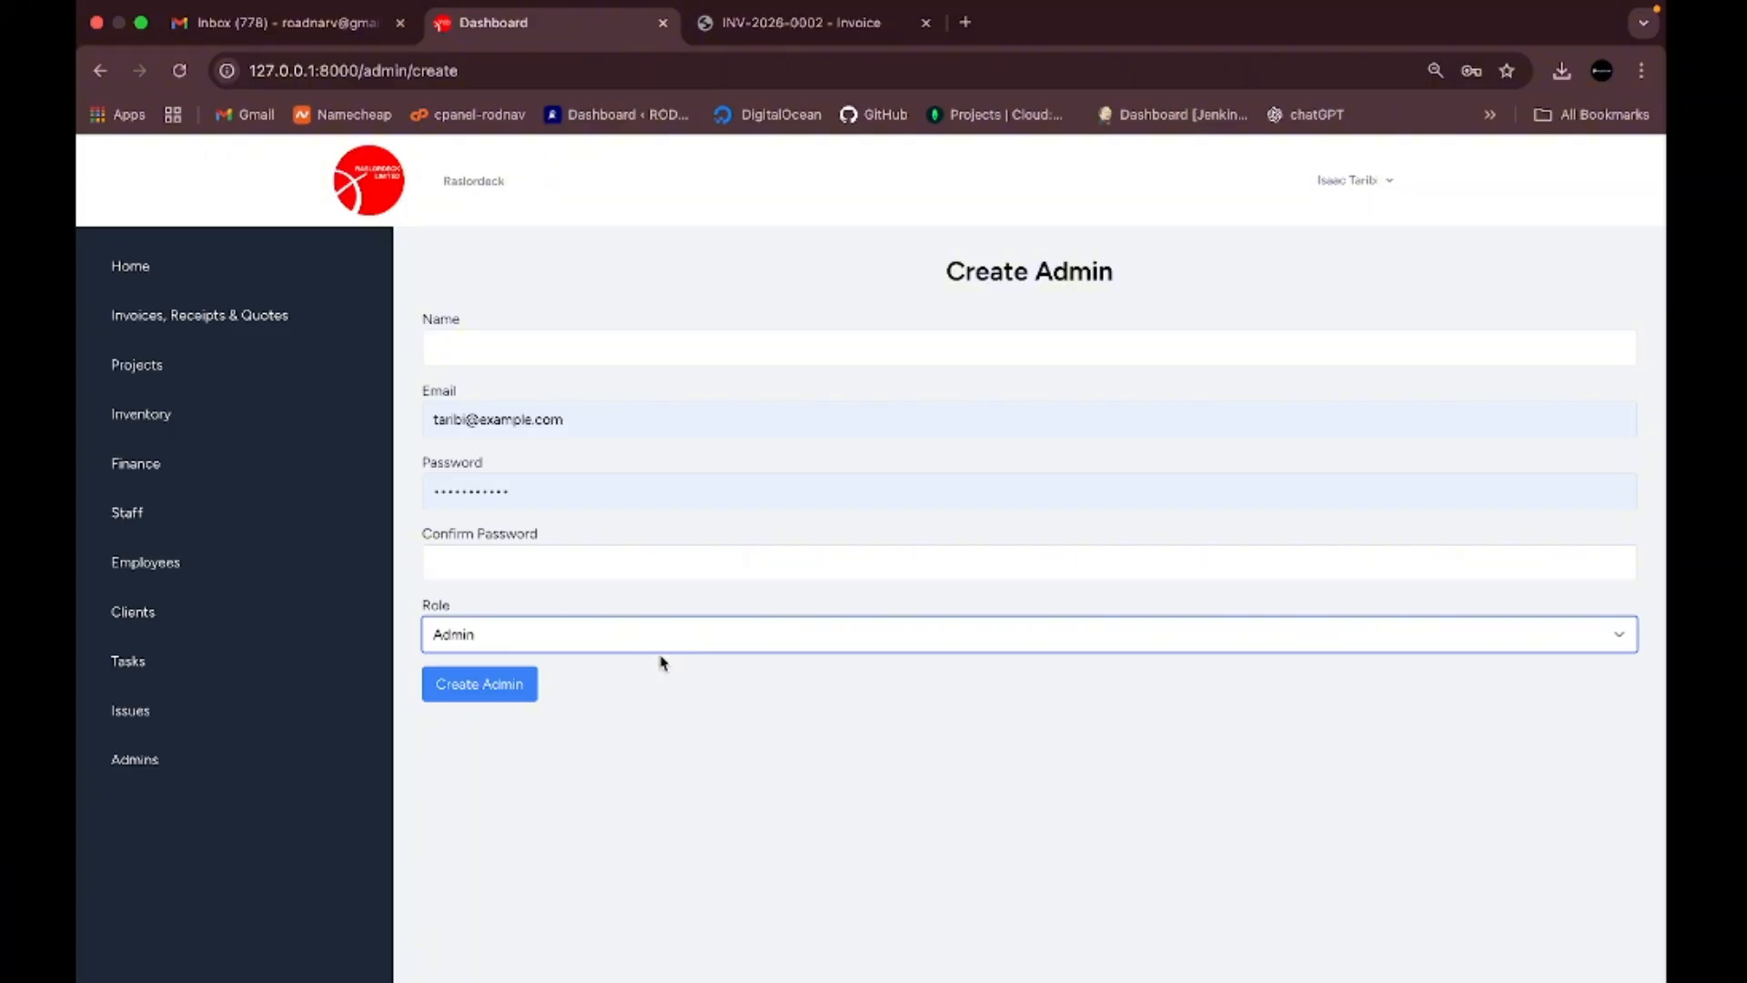
click(593, 815)
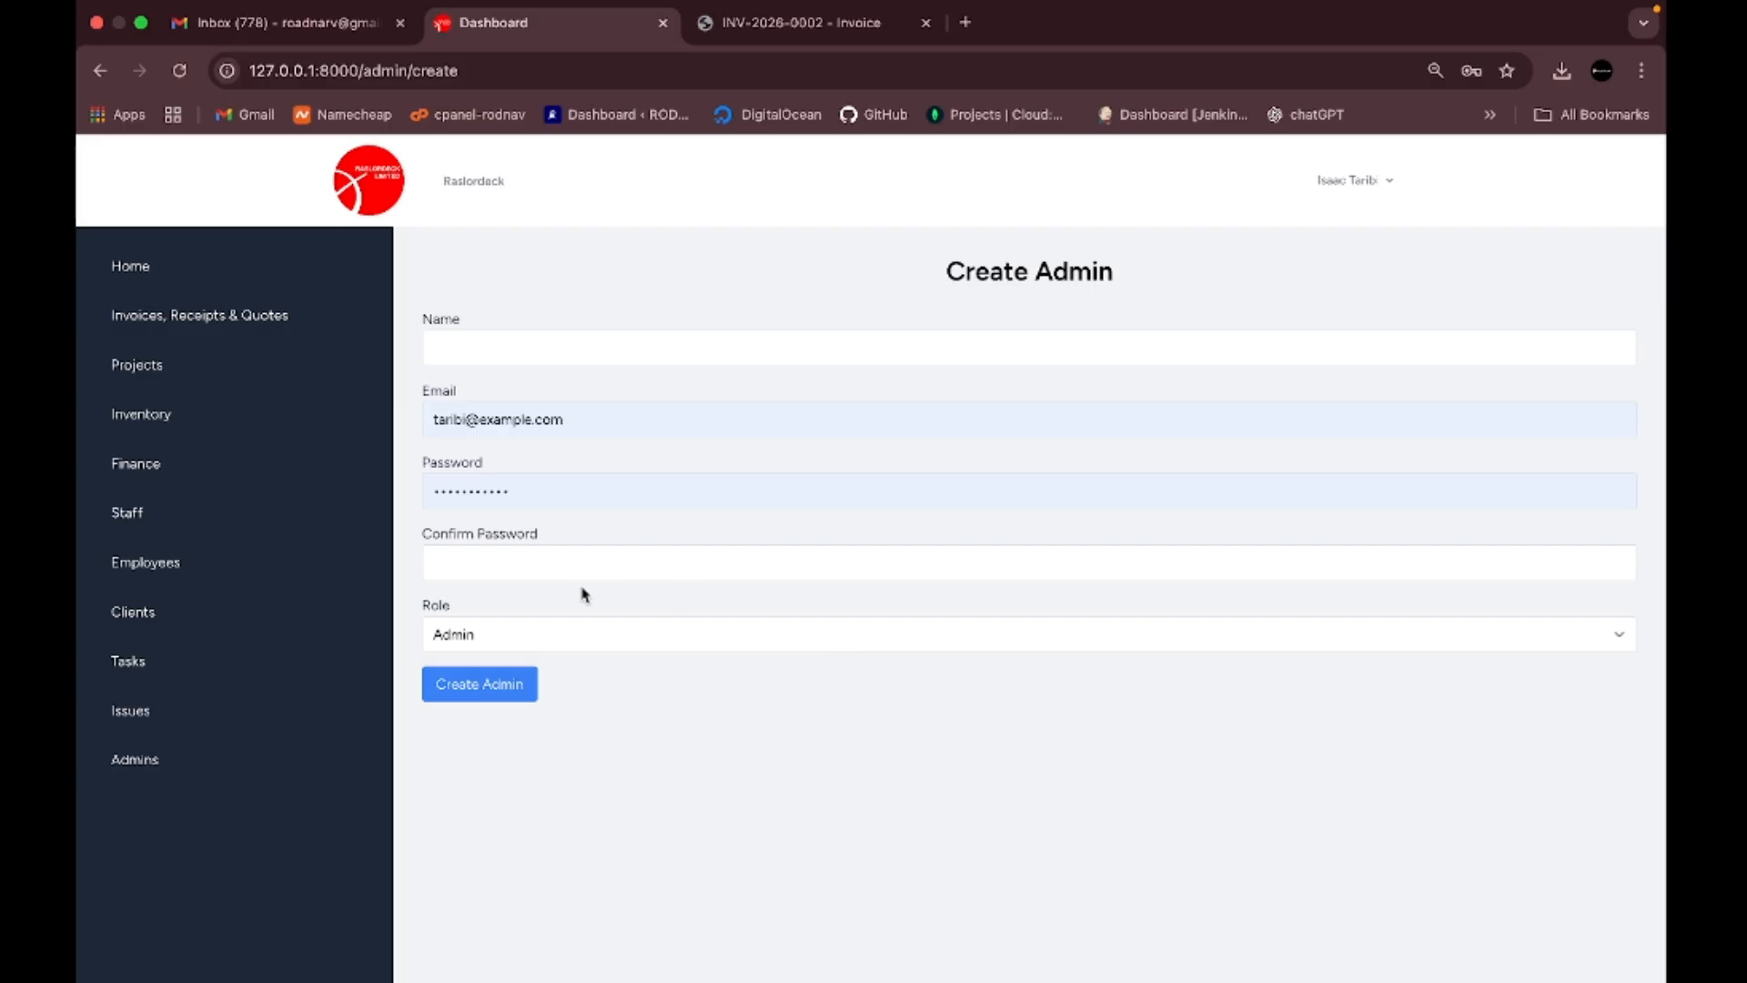
click(131, 664)
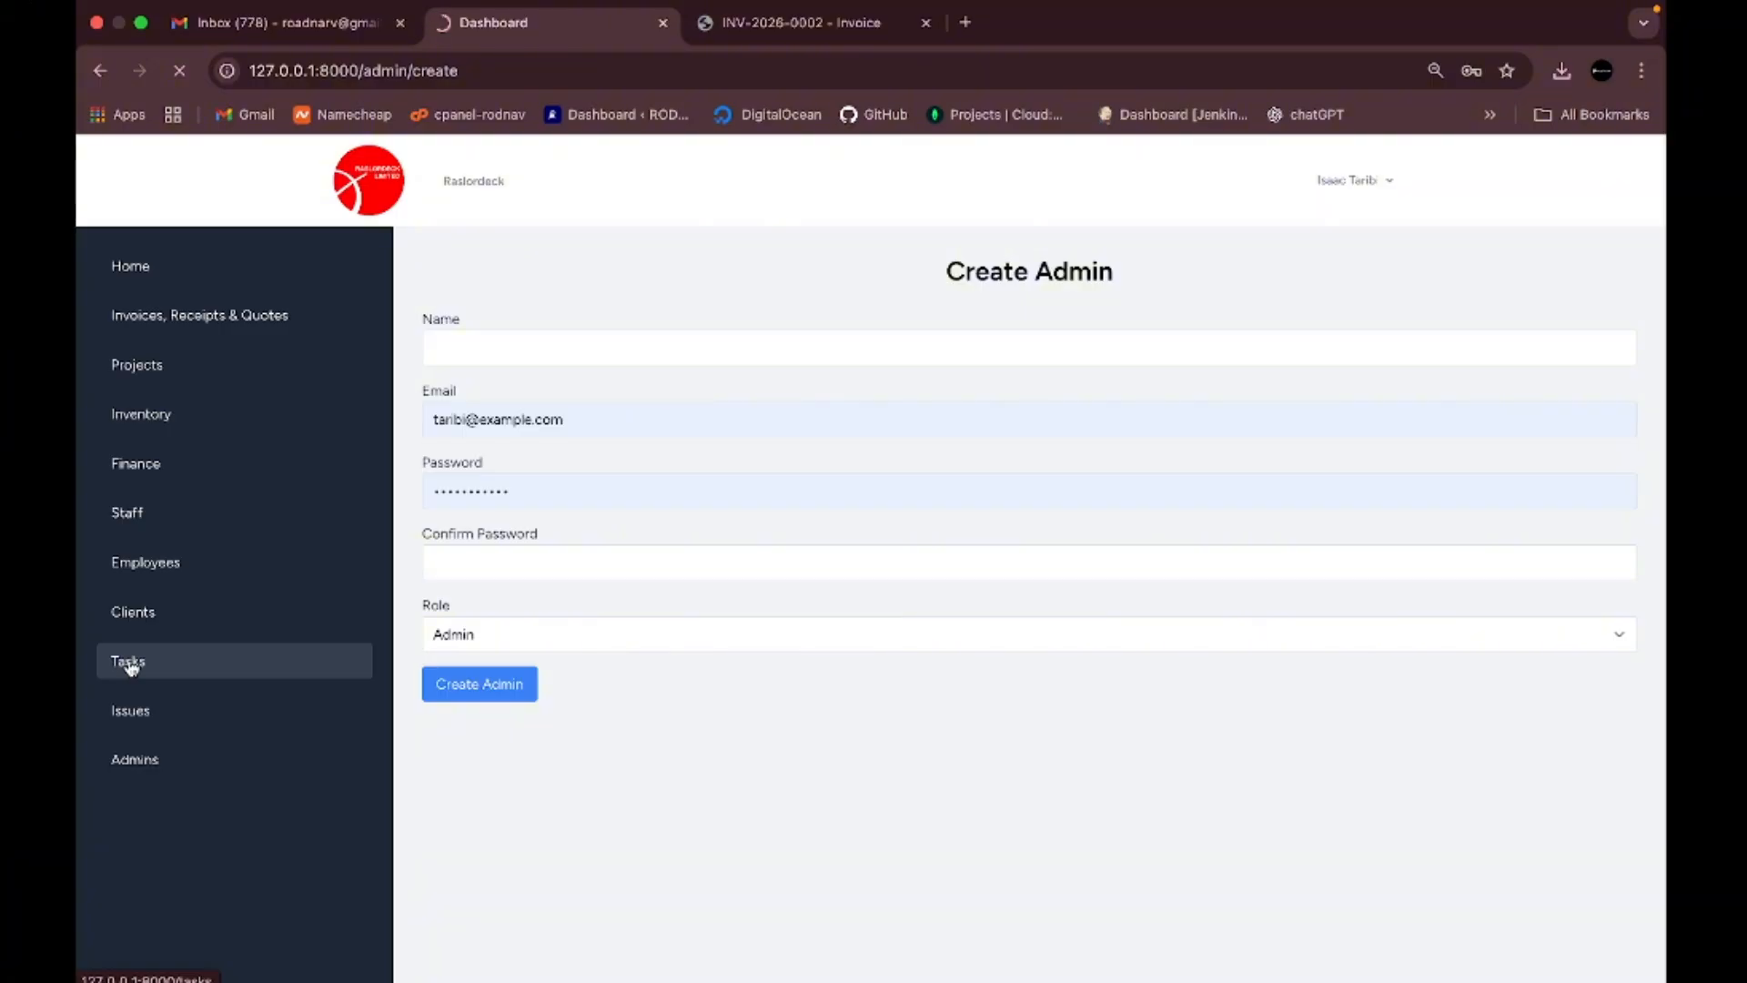
- Scroll the Task Management page between the four-task table and the header statistics
scroll(785, 595, down, 5)
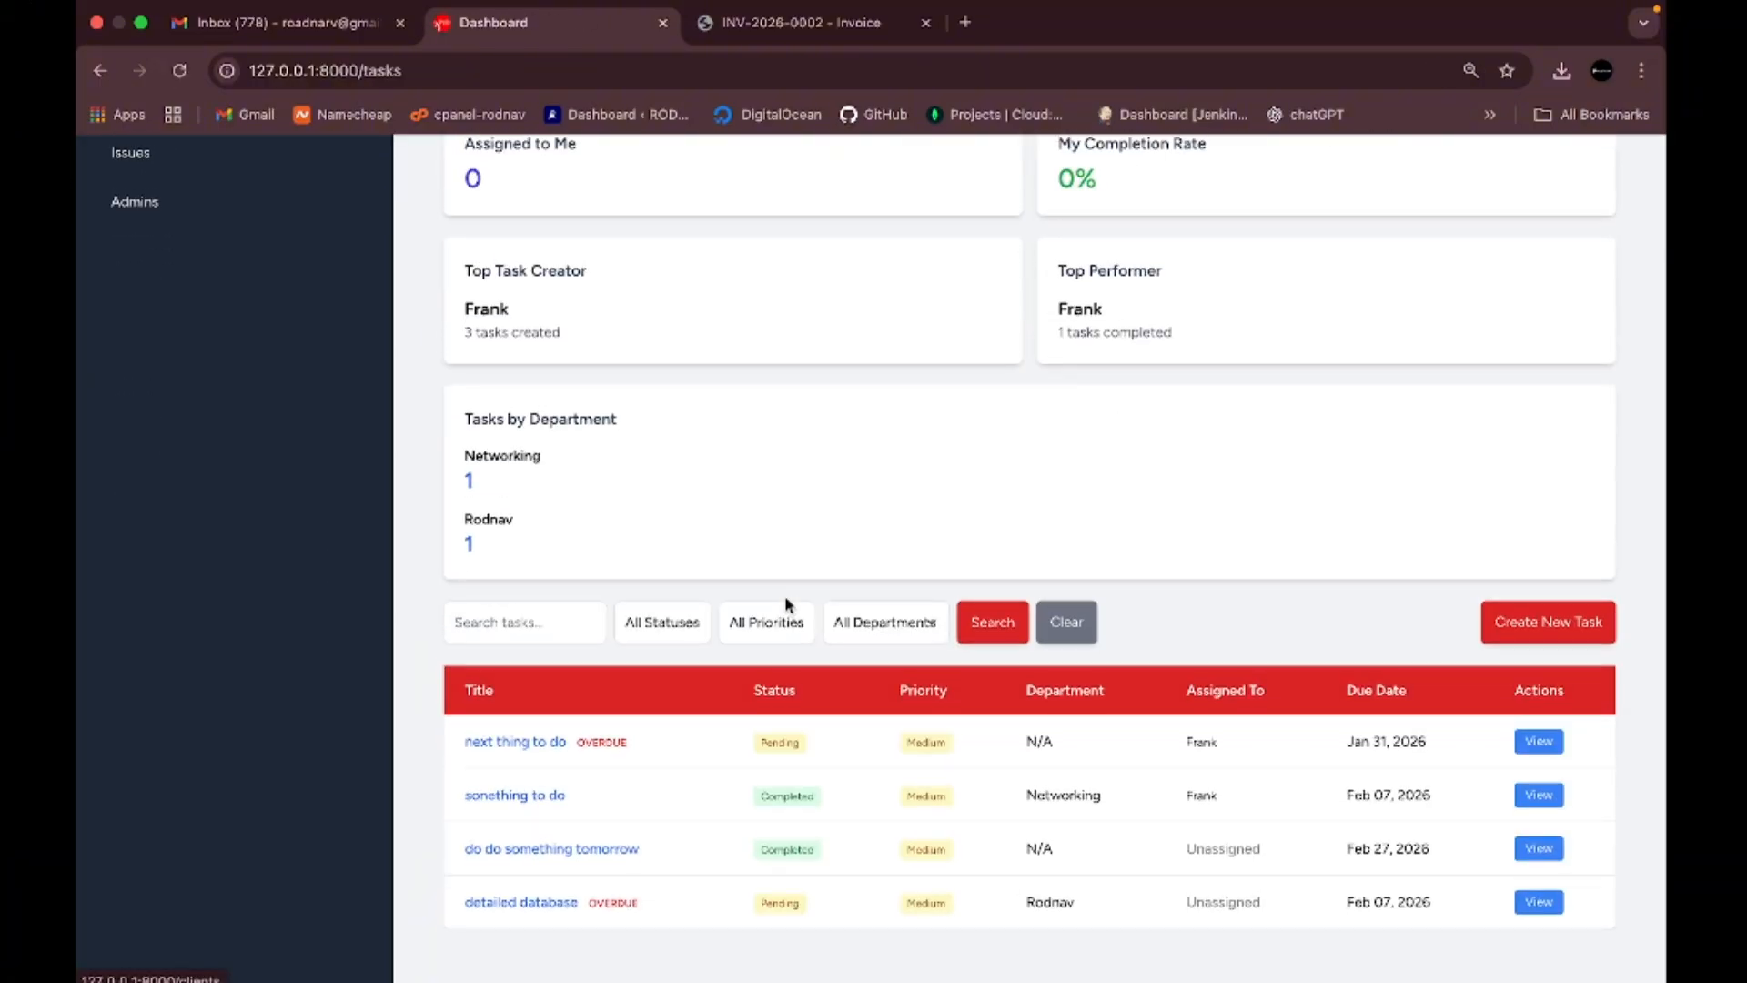
scroll(788, 605, up, 3)
scroll(788, 605, up, 3)
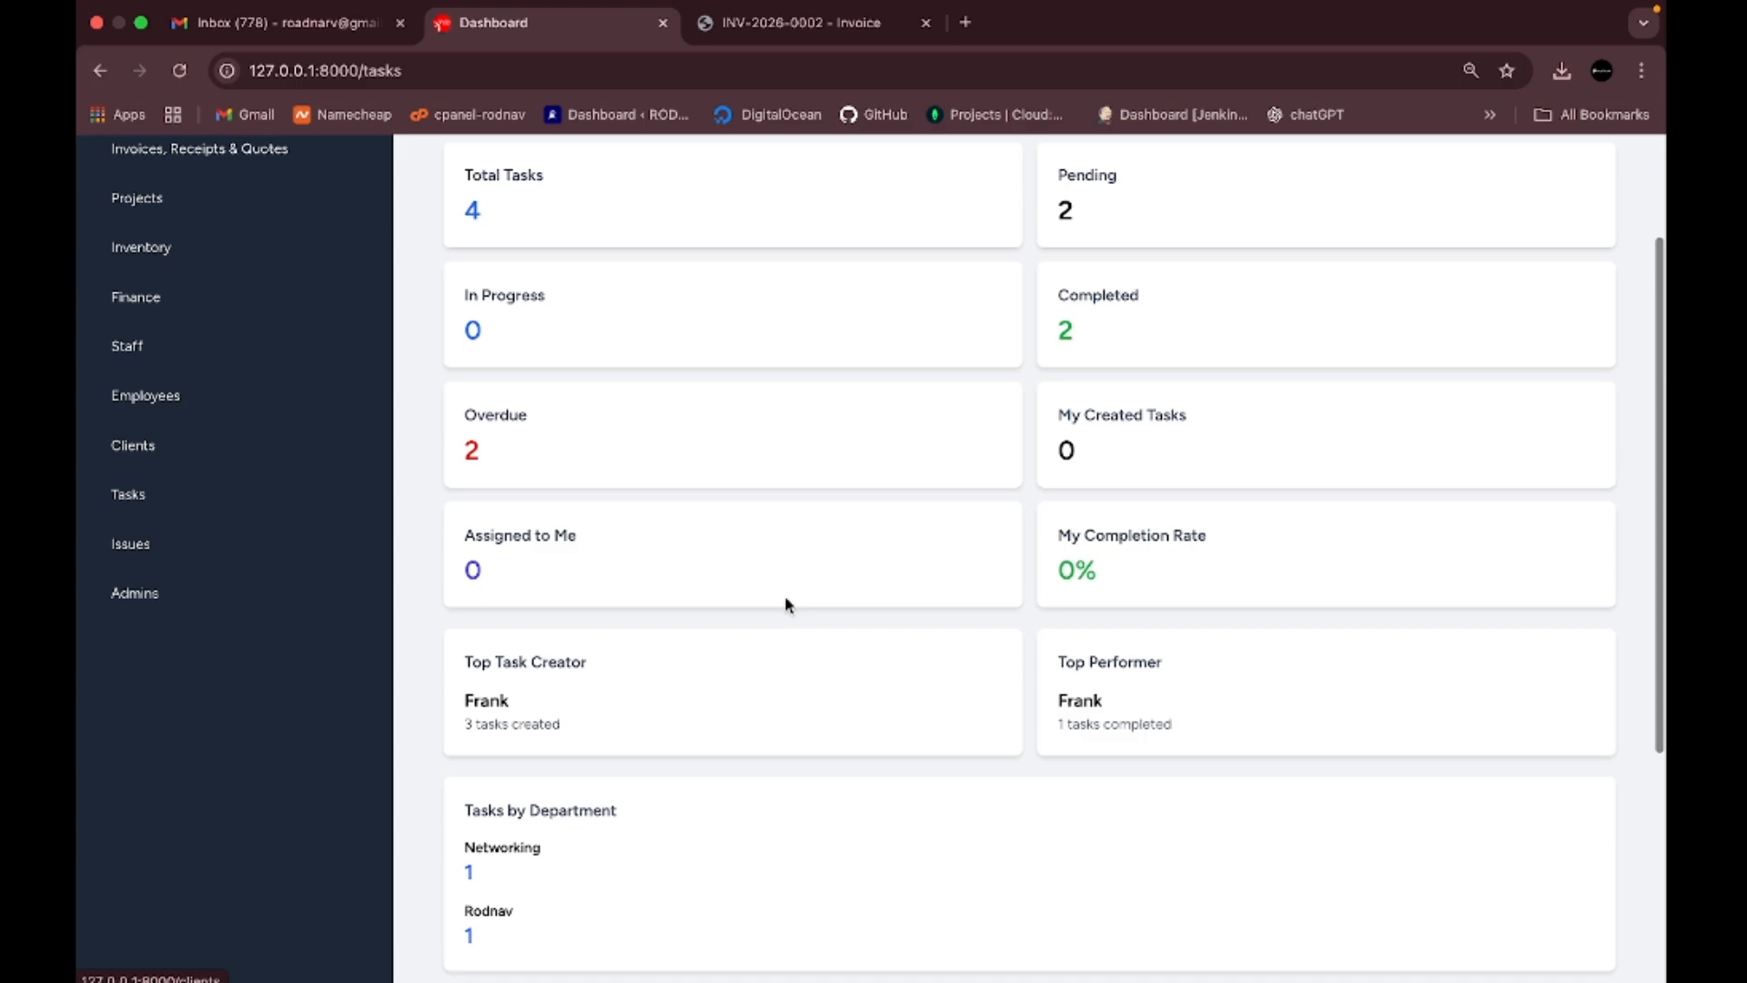
scroll(788, 605, up, 2)
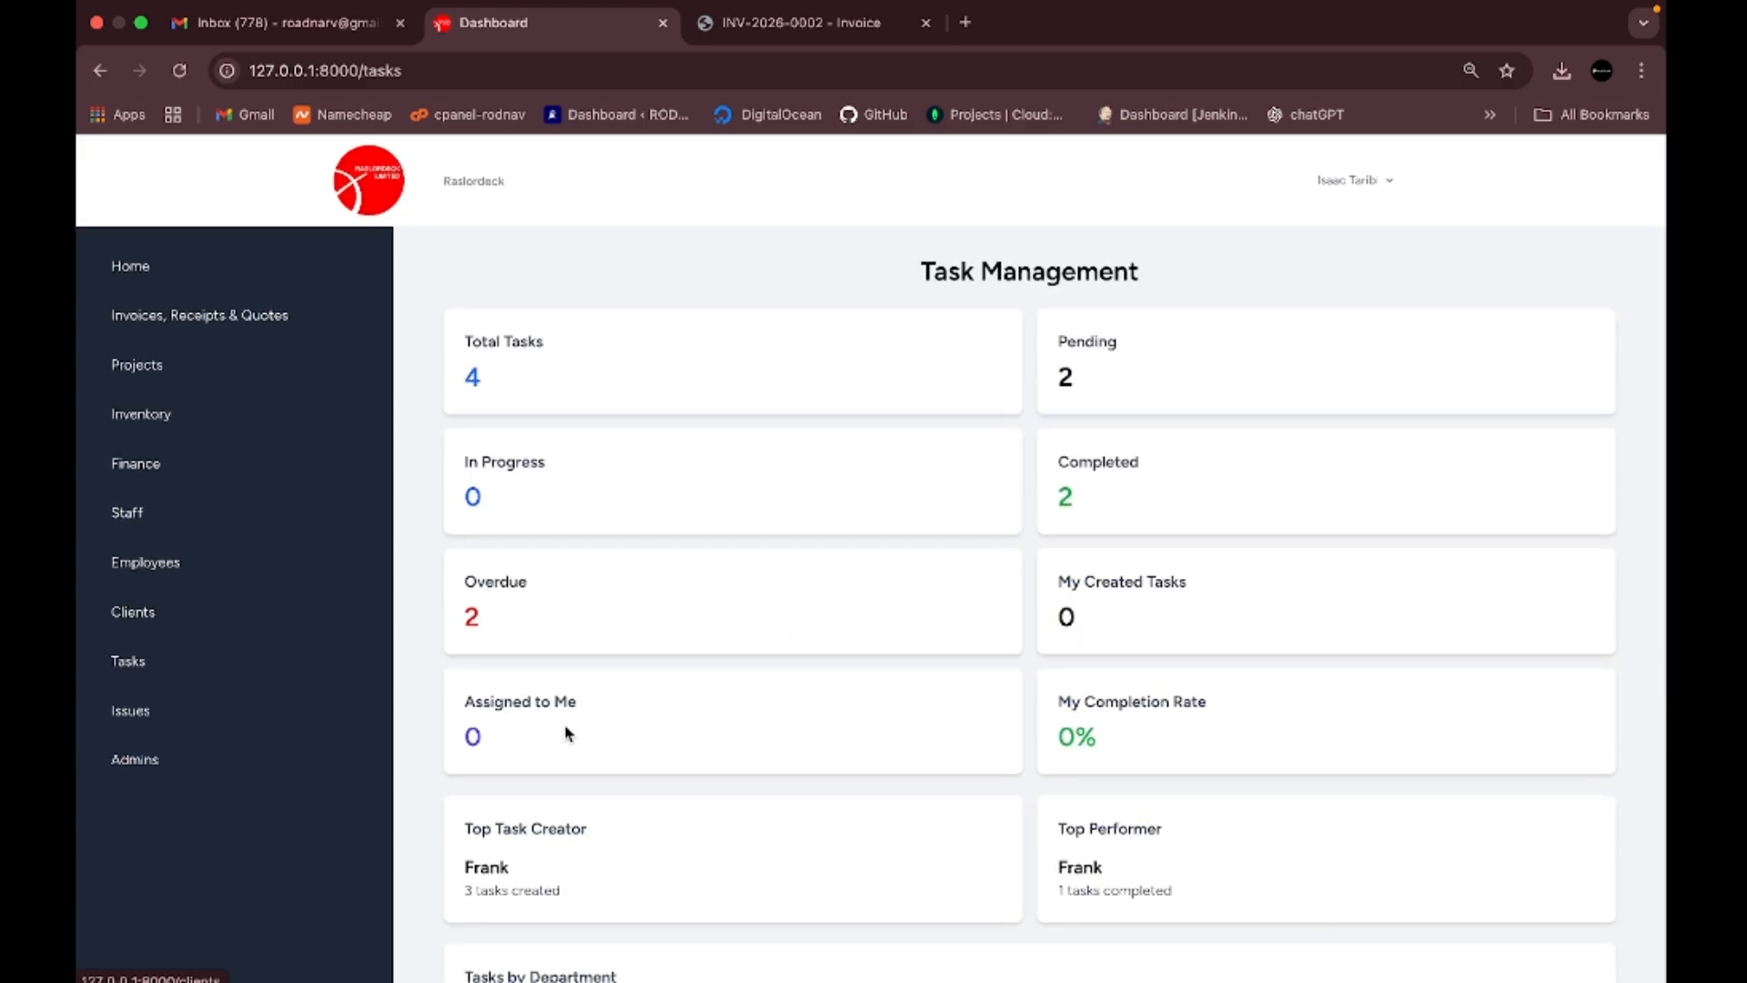
scroll(860, 689, down, 2)
scroll(859, 690, down, 5)
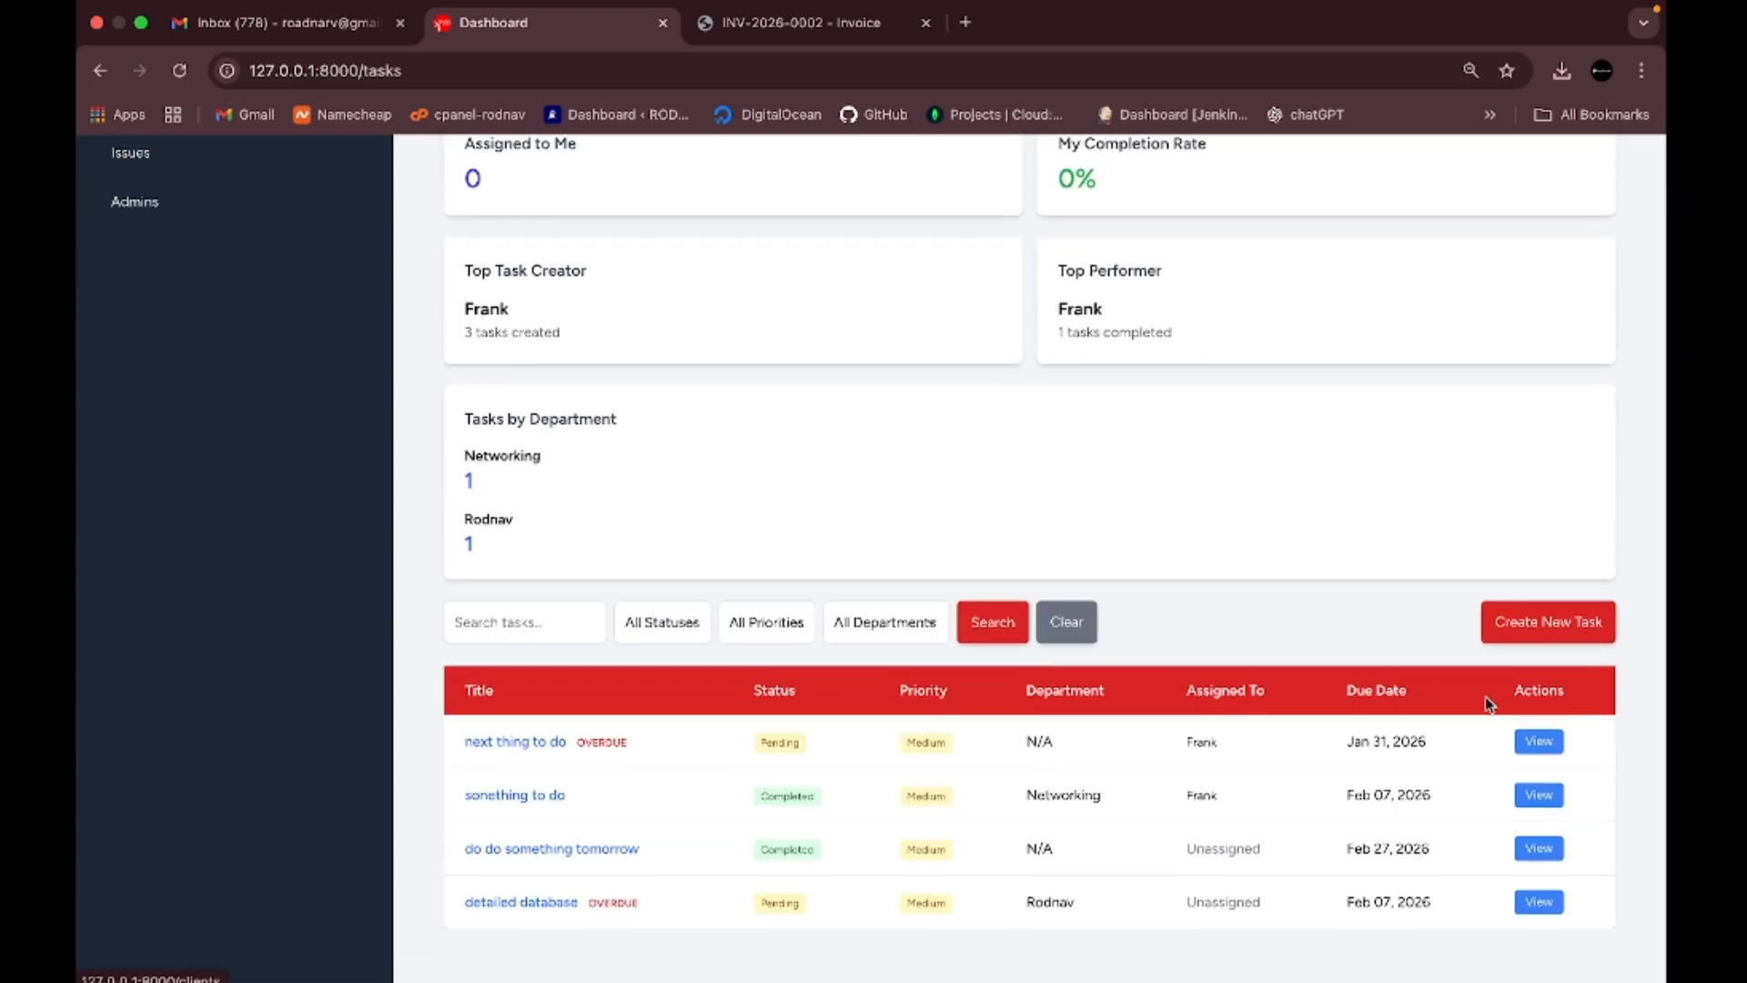
scroll(1256, 585, up, 6)
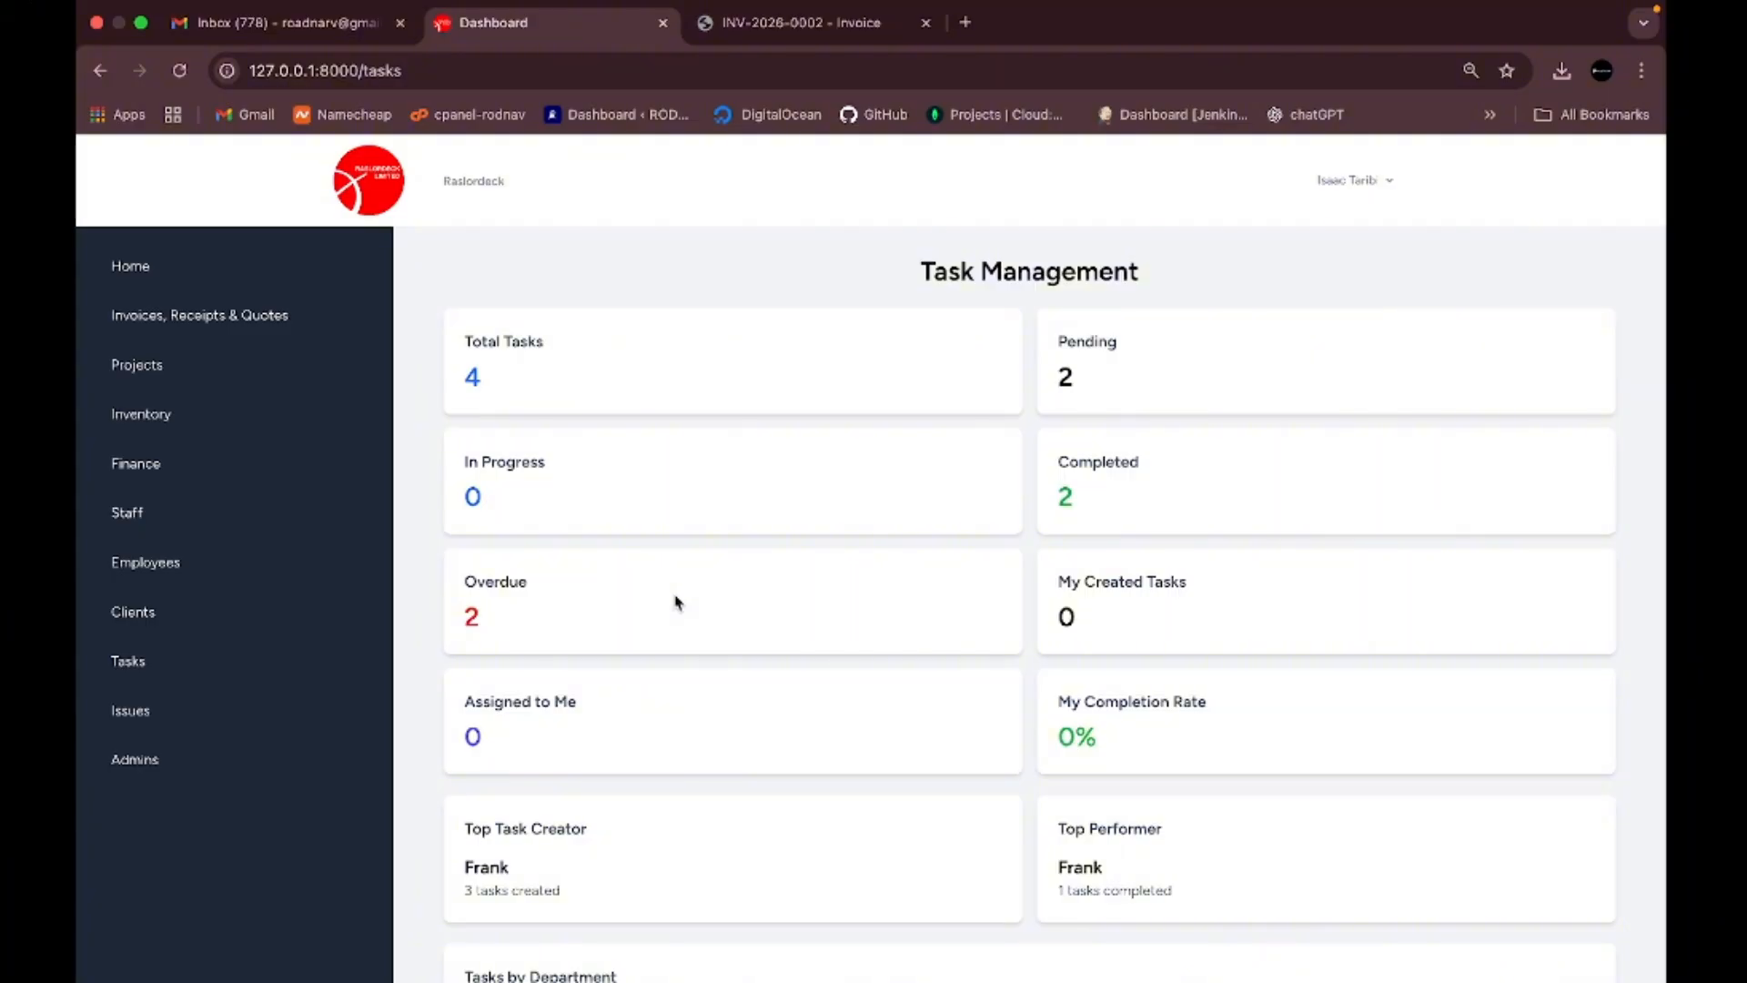
- Return to the Dashboard Overview from the sidebar's Home entry
click(187, 271)
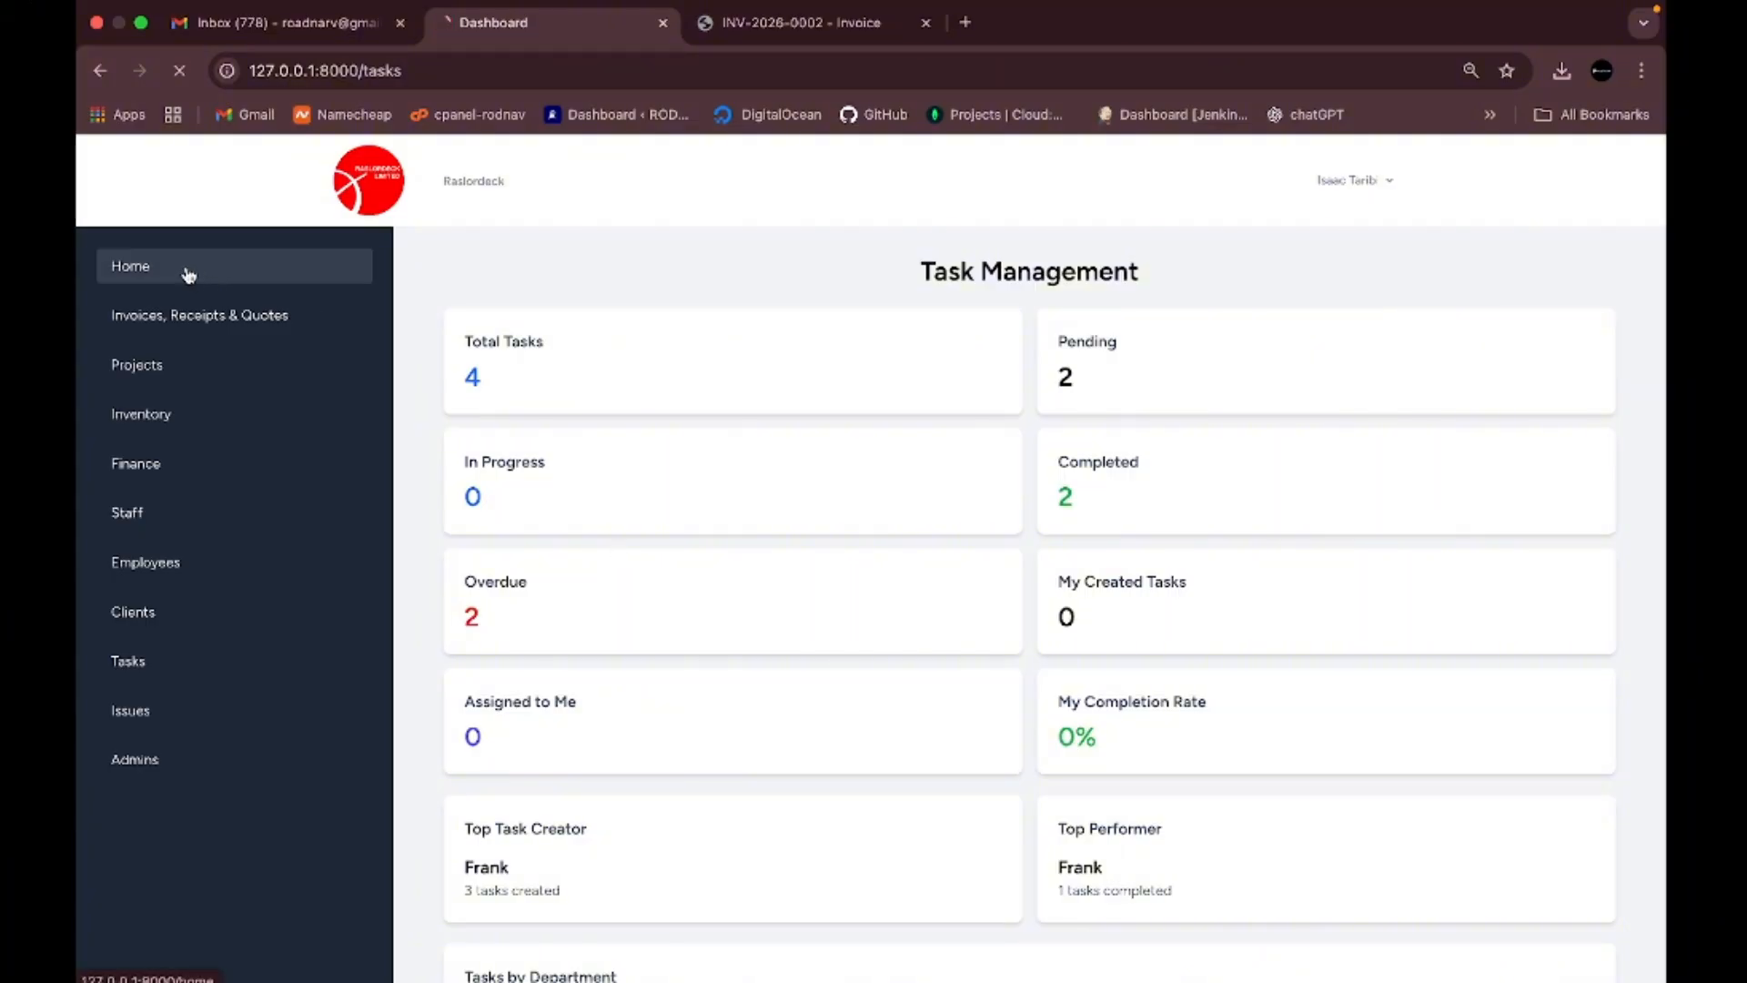